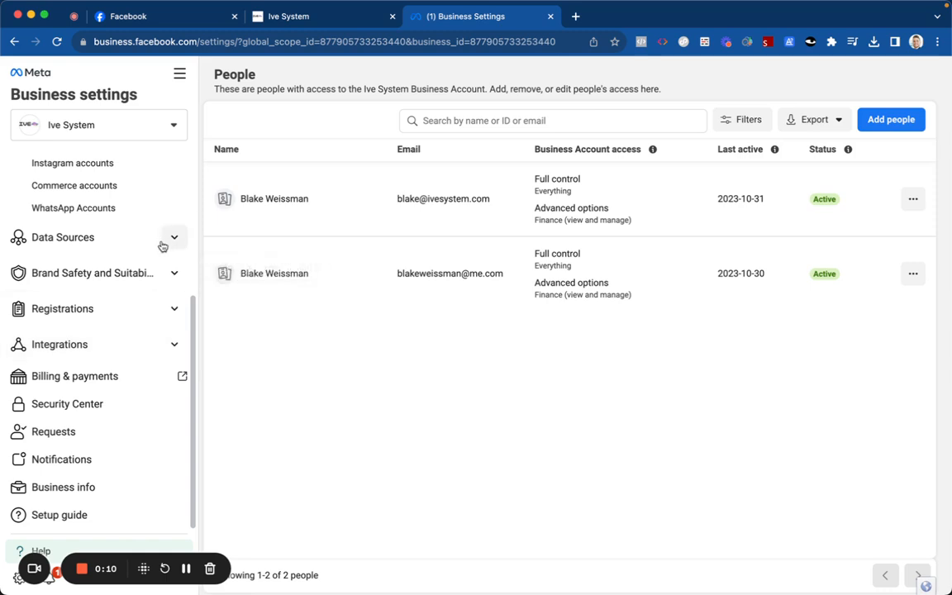
Step: Collapse the Accounts and Users settings groups, then open Events Manager from the All tools menu
click(165, 271)
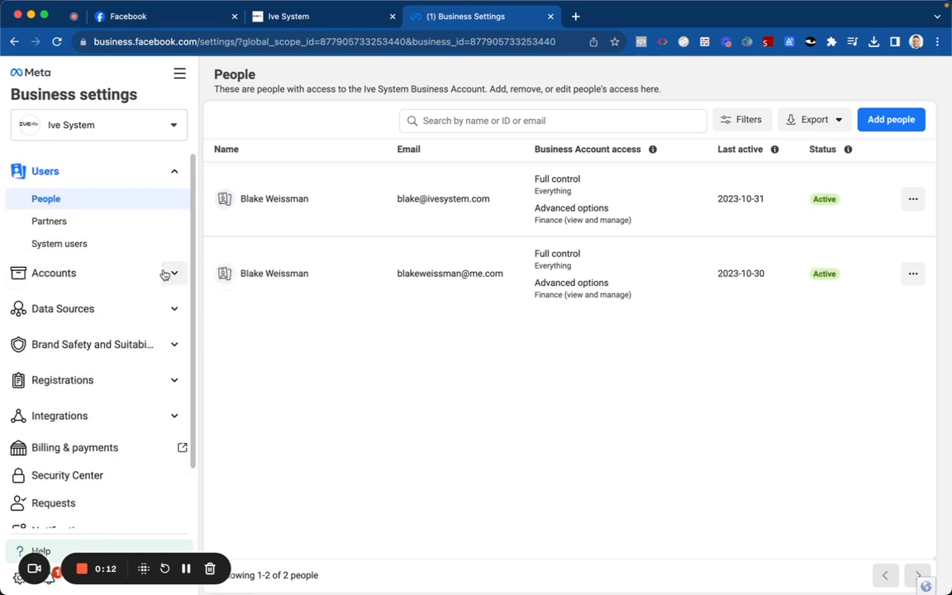
click(173, 173)
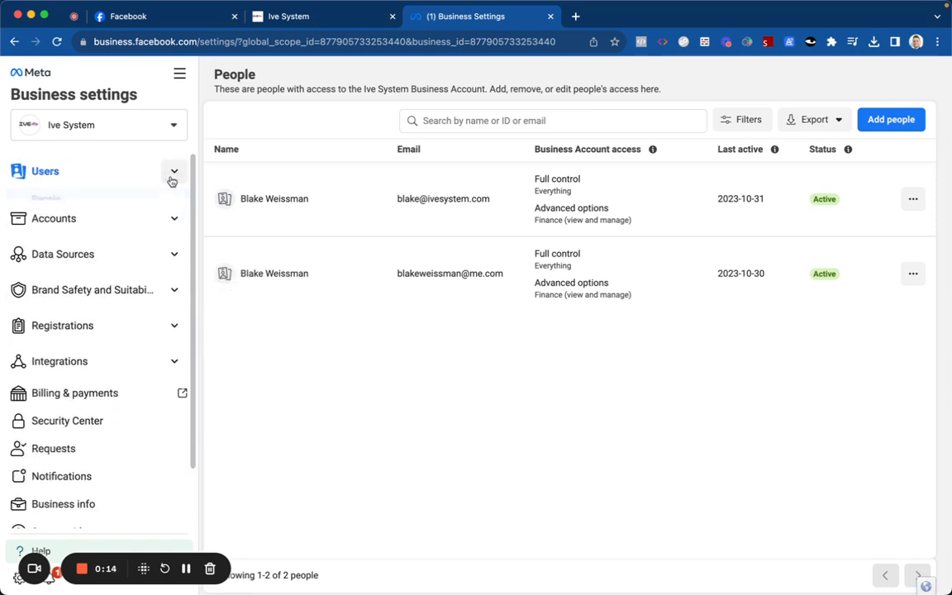
click(179, 73)
click(328, 143)
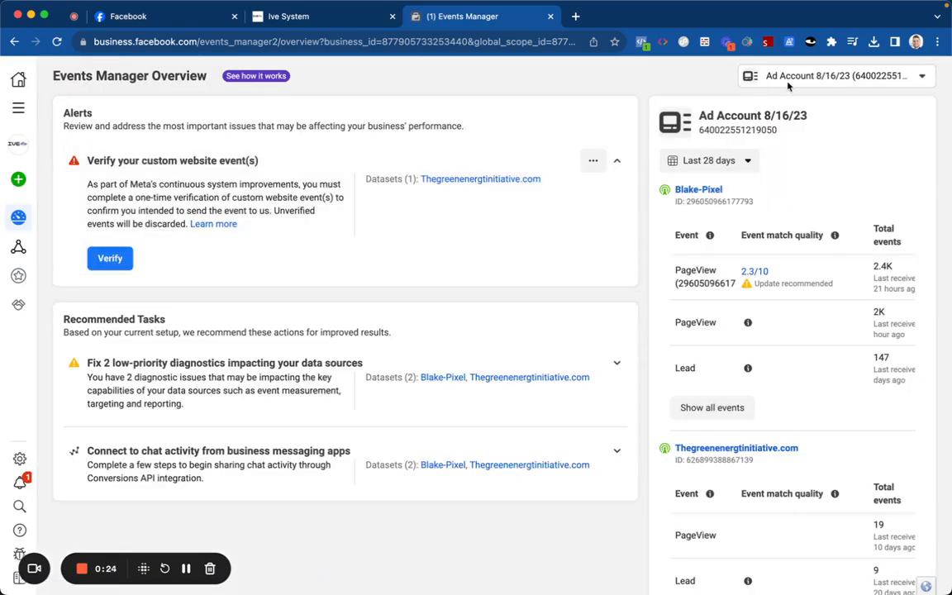
Step: Switch the overview from the 8/16/23 ad account to the other ad account and go to Data sources
click(788, 76)
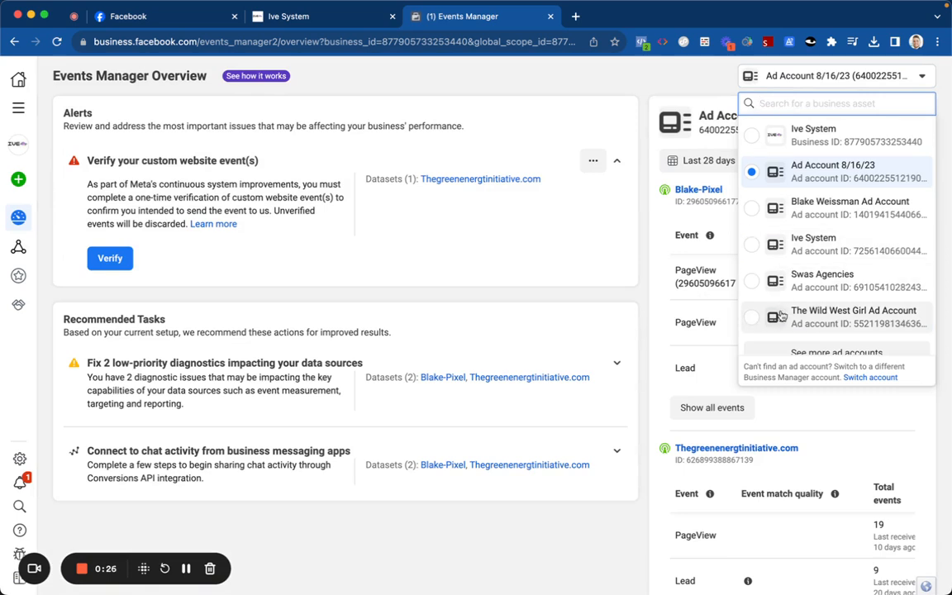
click(796, 211)
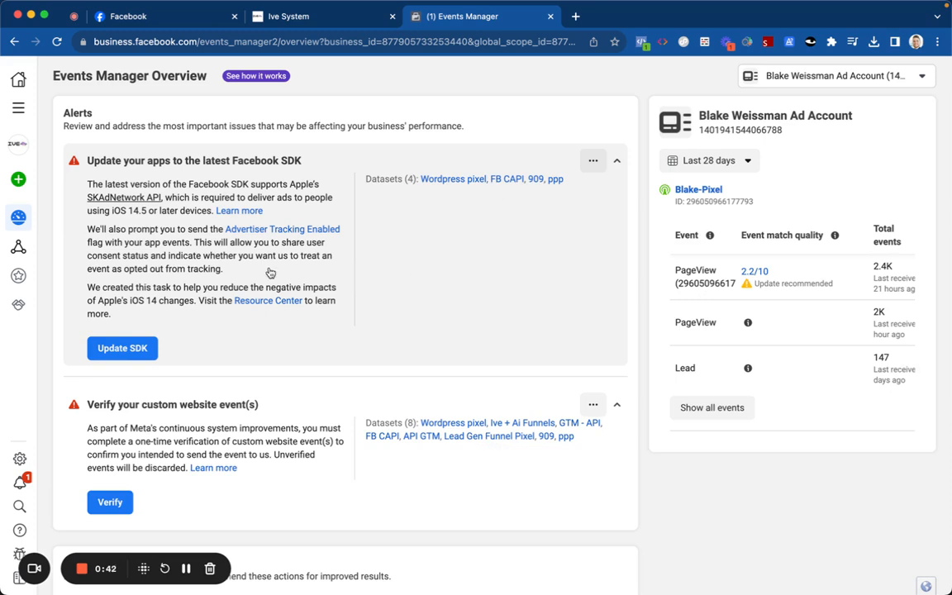
mouse_move(21, 246)
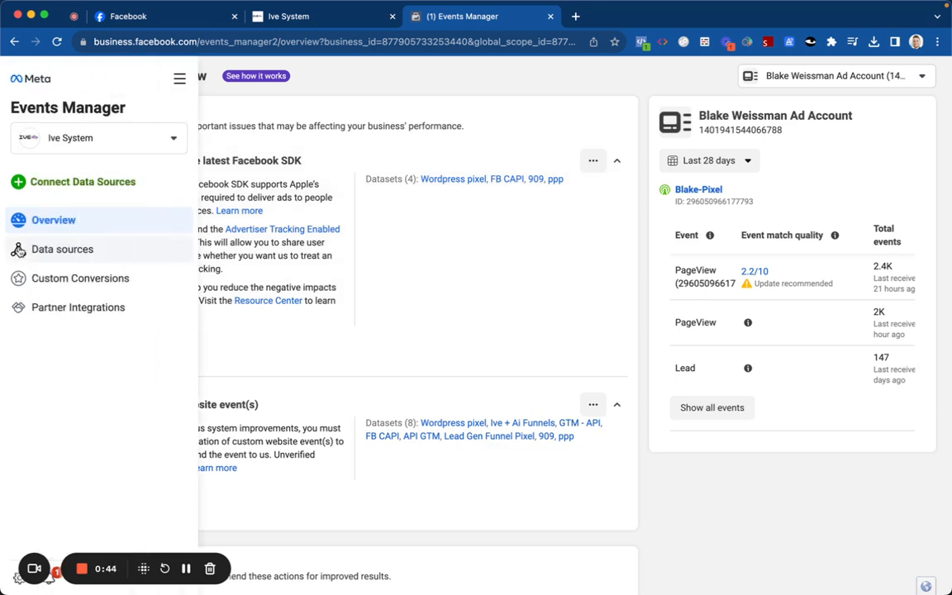
click(62, 248)
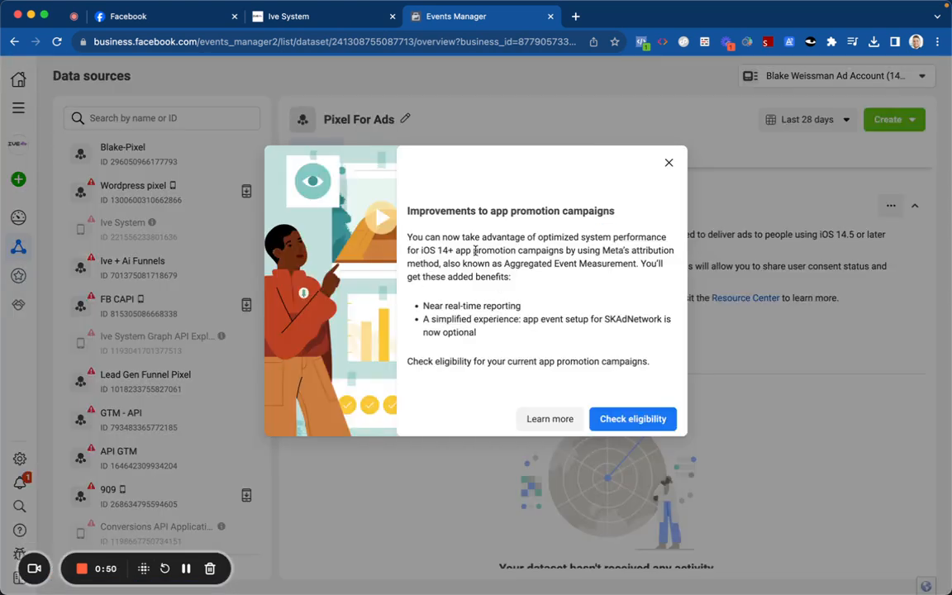
Step: Review the Data sources notice and app promotion eligibility, then open the Ive + Ai Funnels dataset
triple_click(475, 250)
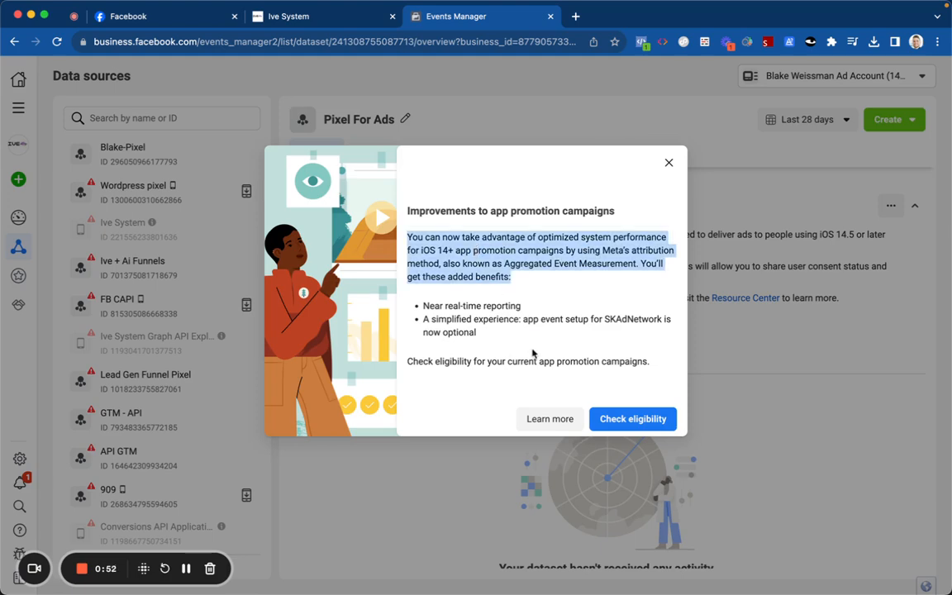
click(628, 418)
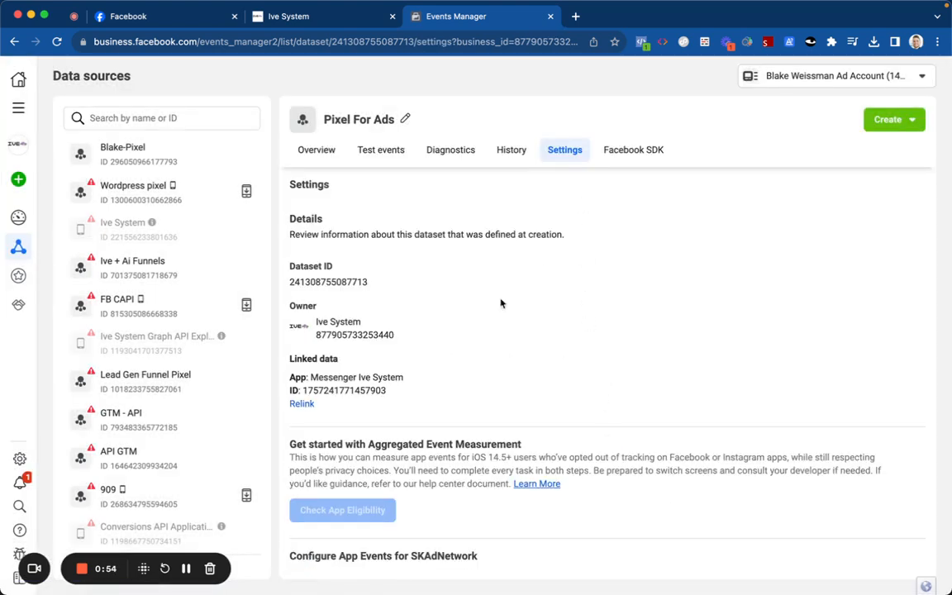
scroll(463, 347, down, 5)
scroll(452, 380, down, 5)
scroll(451, 310, up, 10)
scroll(451, 311, up, 1)
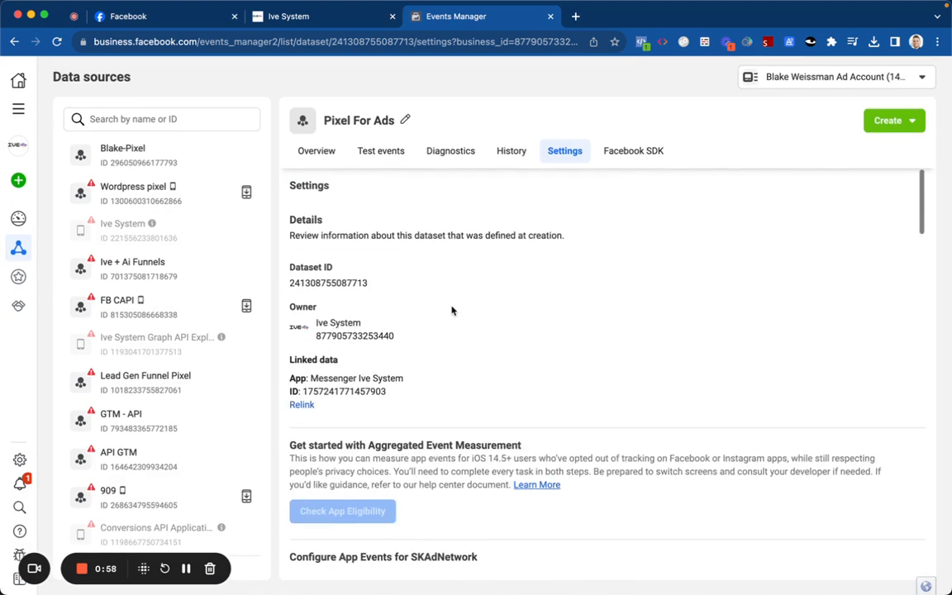
click(213, 258)
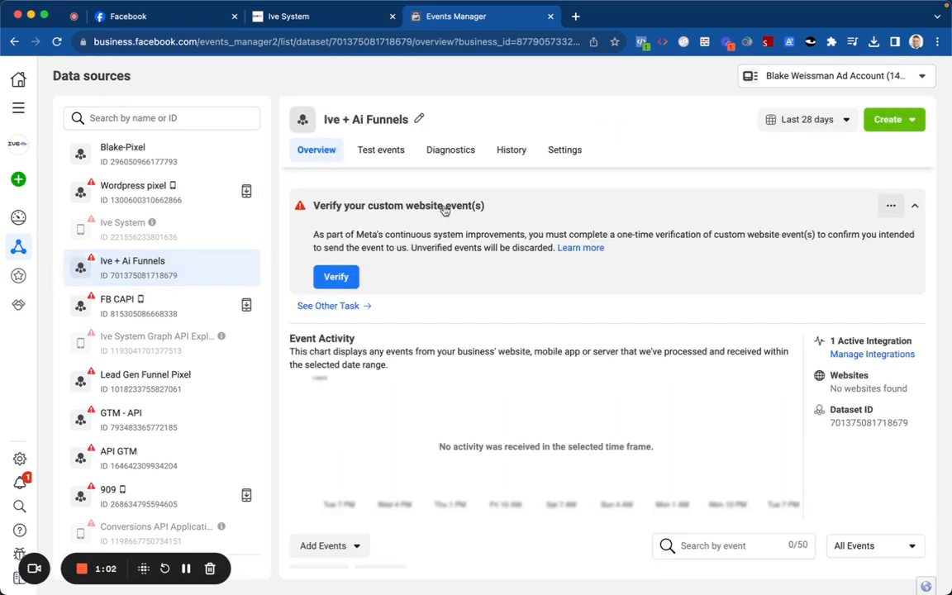
scroll(443, 283, down, 1)
scroll(446, 297, down, 5)
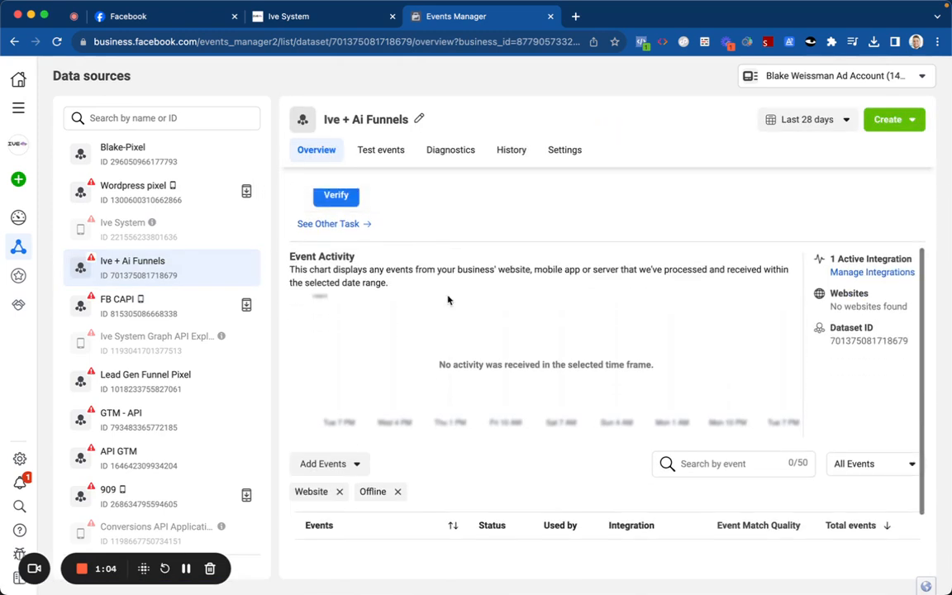
scroll(450, 272, up, 5)
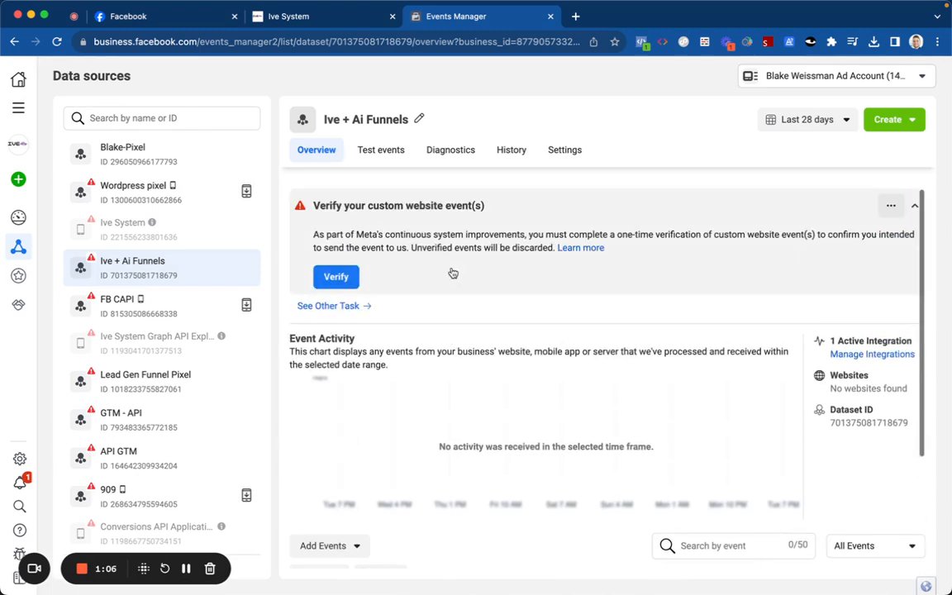
Step: View the other overview tasks, open Data sources, then start and cancel Connect Data Sources
click(364, 307)
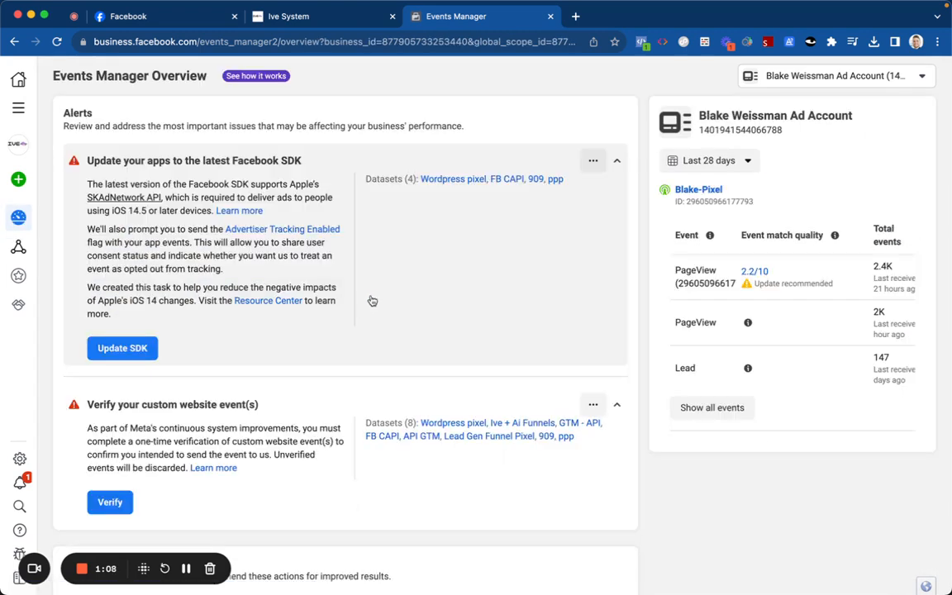
click(18, 247)
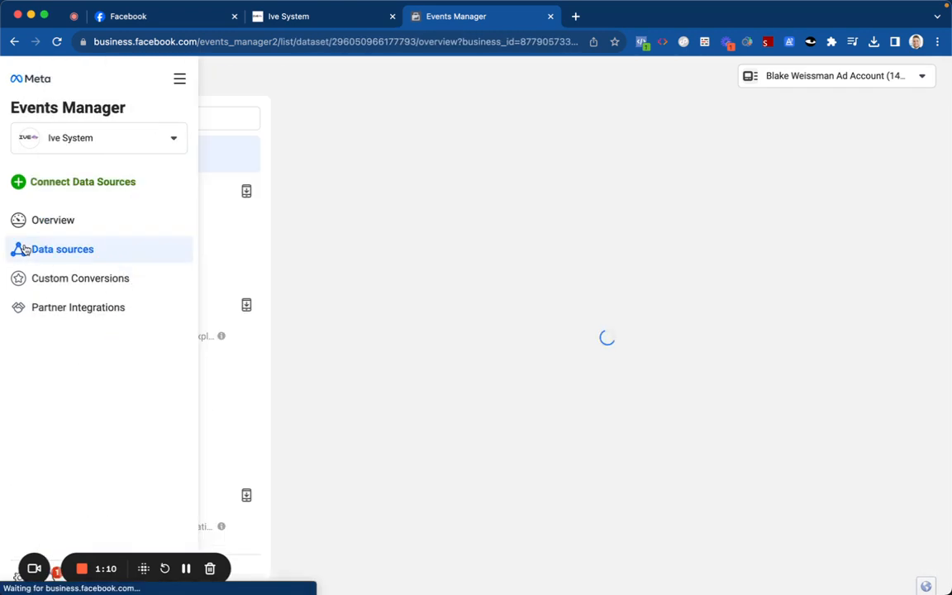
click(19, 181)
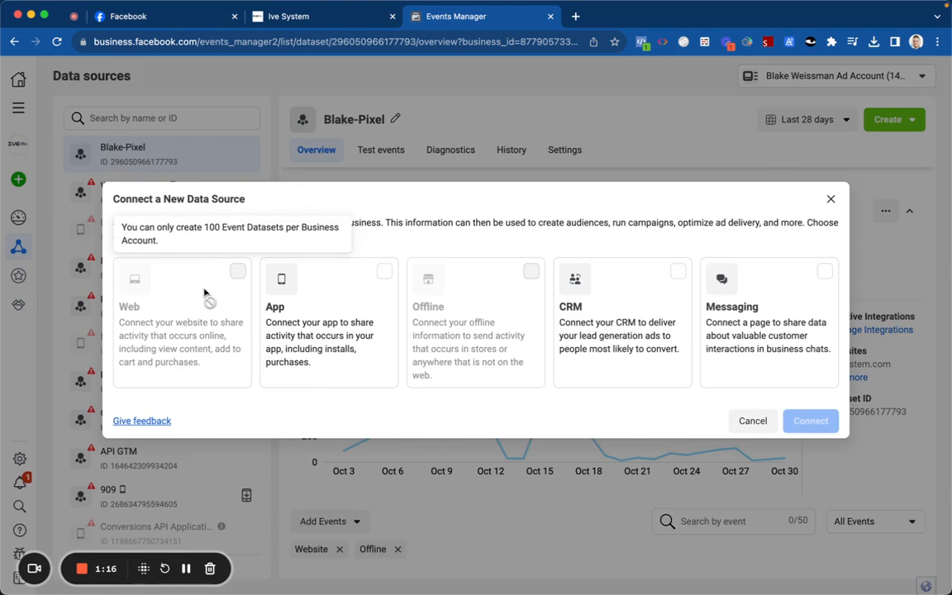
click(753, 420)
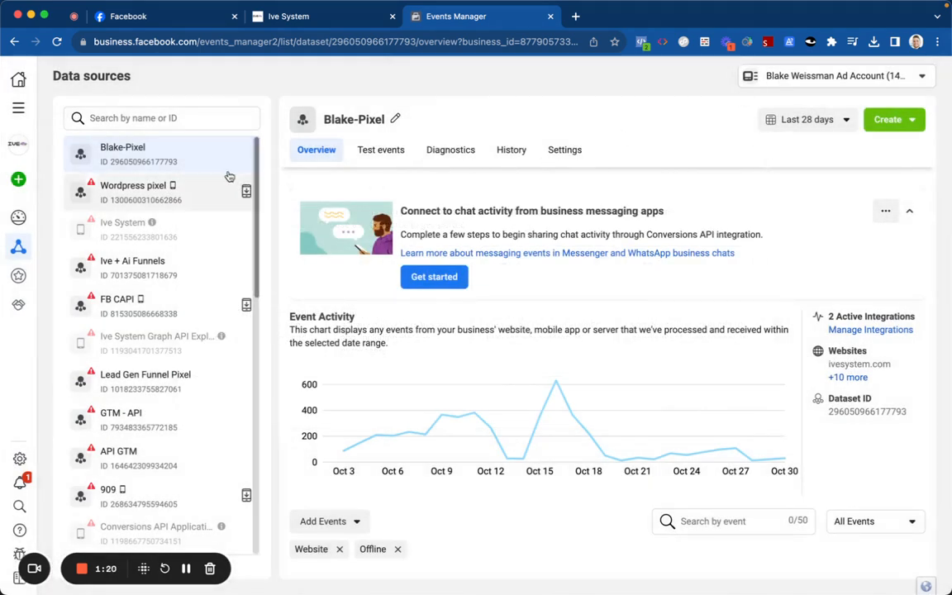
Step: Switch to the other business account from the sidebar business switcher
click(19, 144)
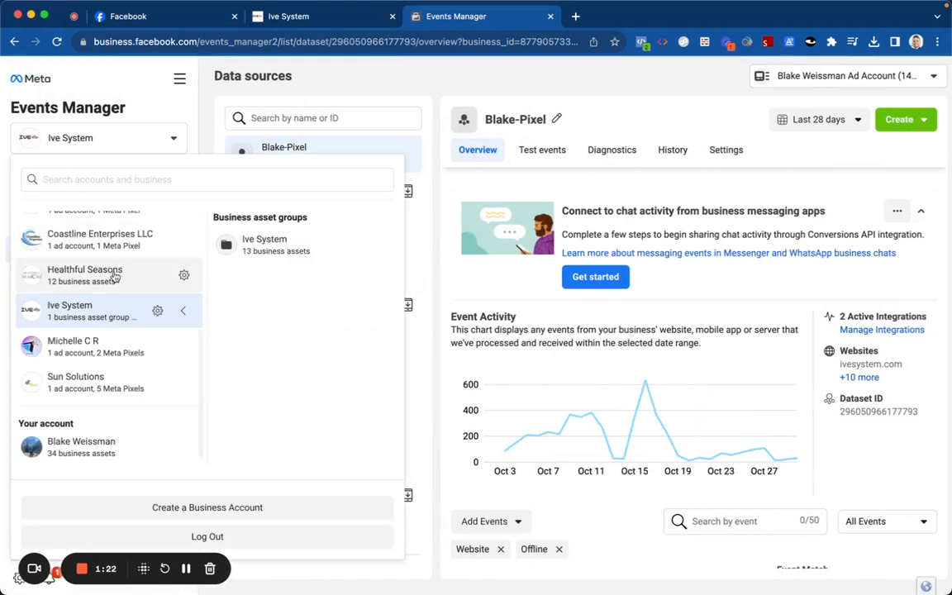
scroll(117, 275, up, 5)
click(117, 304)
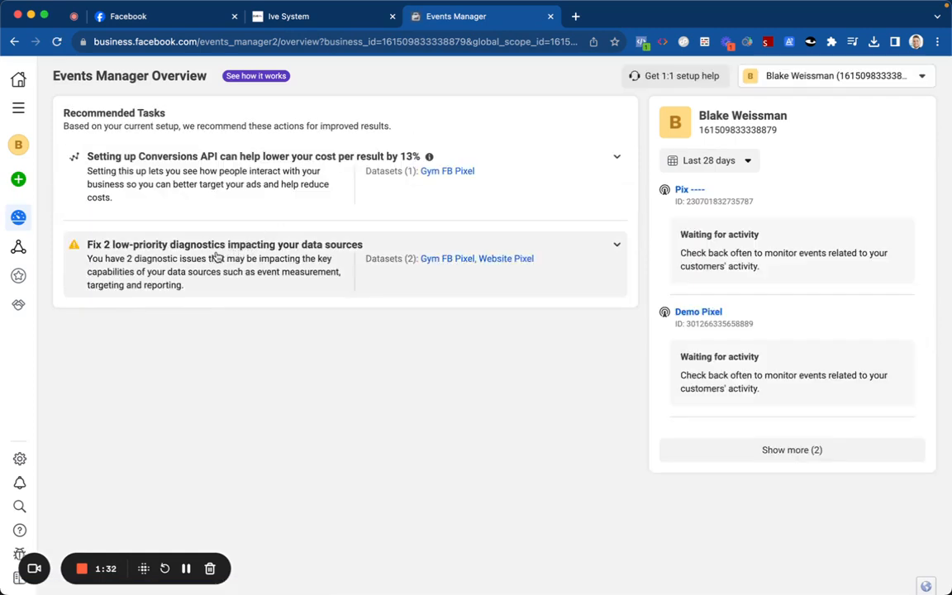
Step: Open this business's data sources and go to the Gym FB Pixel settings
click(18, 246)
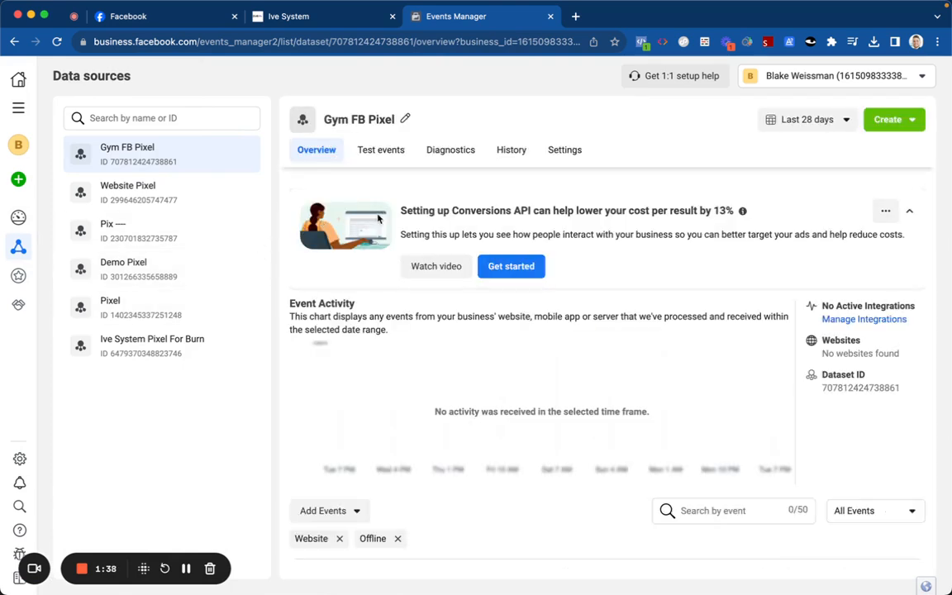
double_click(473, 206)
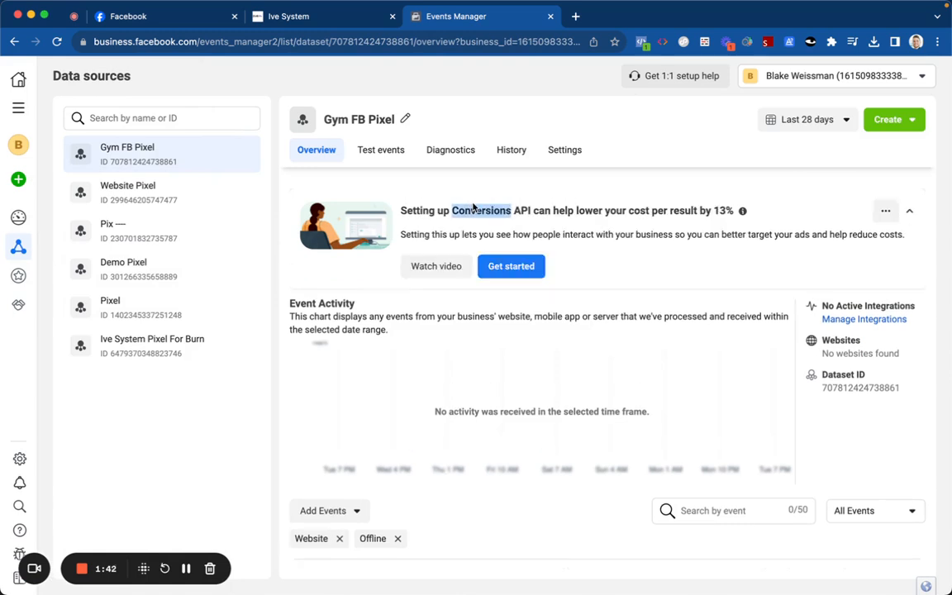
scroll(448, 285, down, 3)
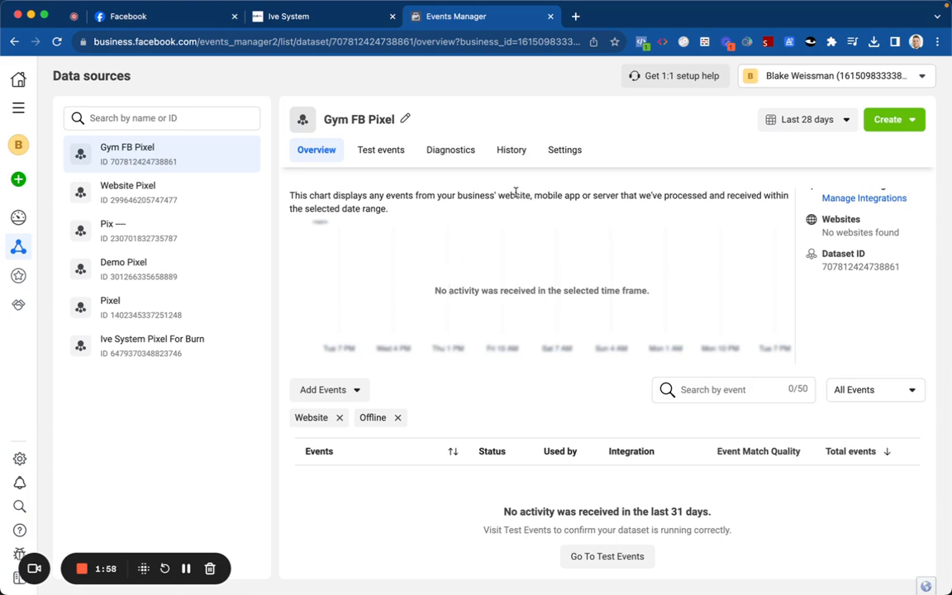
click(552, 157)
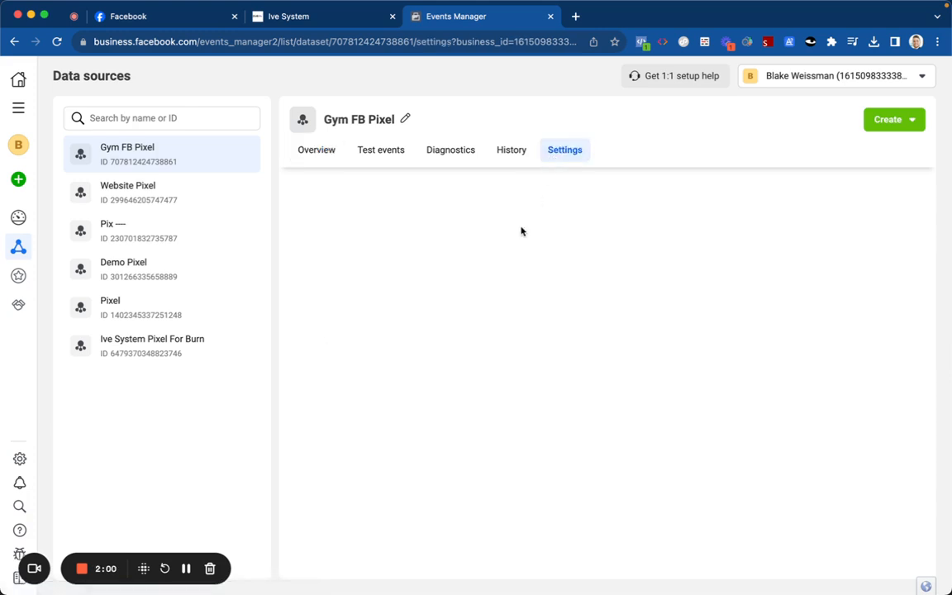
Step: Turn on Track events automatically without code for Gym FB Pixel and review the allowed domain
scroll(443, 332, down, 10)
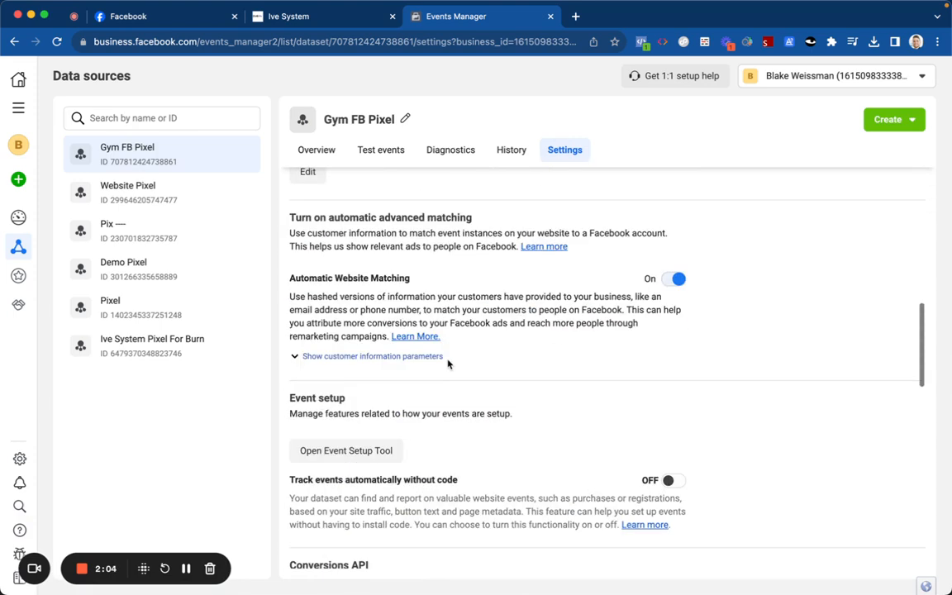
scroll(448, 363, down, 3)
click(649, 335)
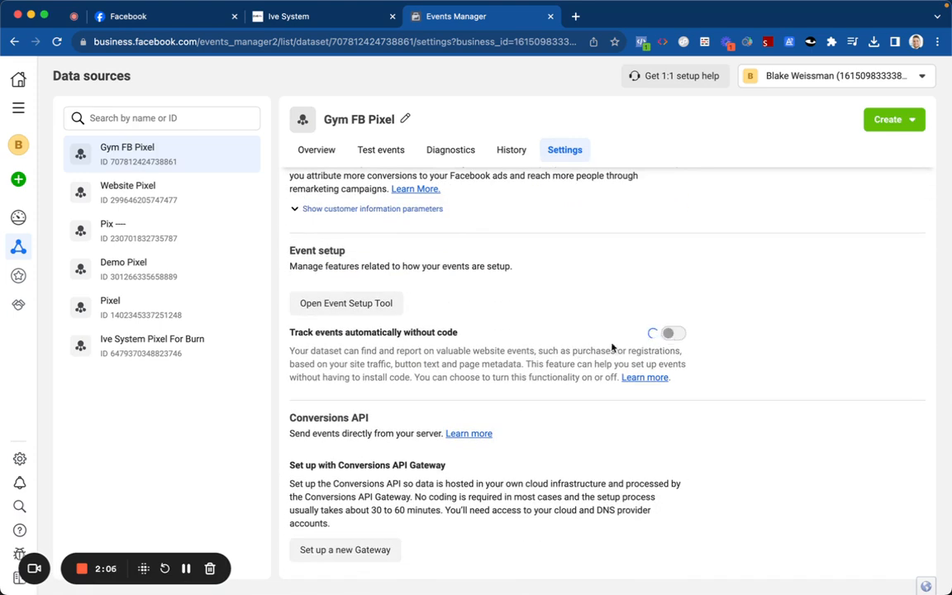
scroll(425, 371, down, 6)
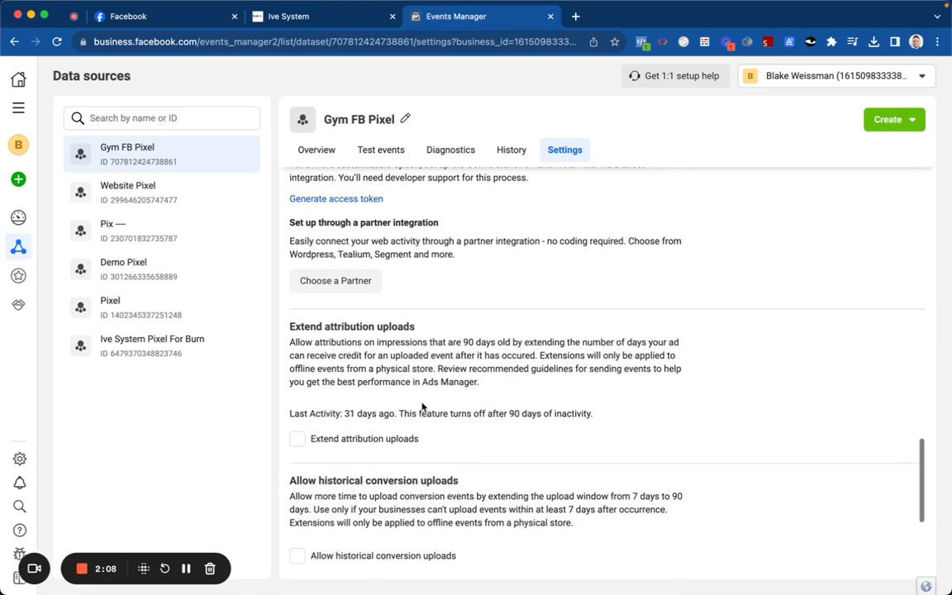
scroll(421, 409, down, 3)
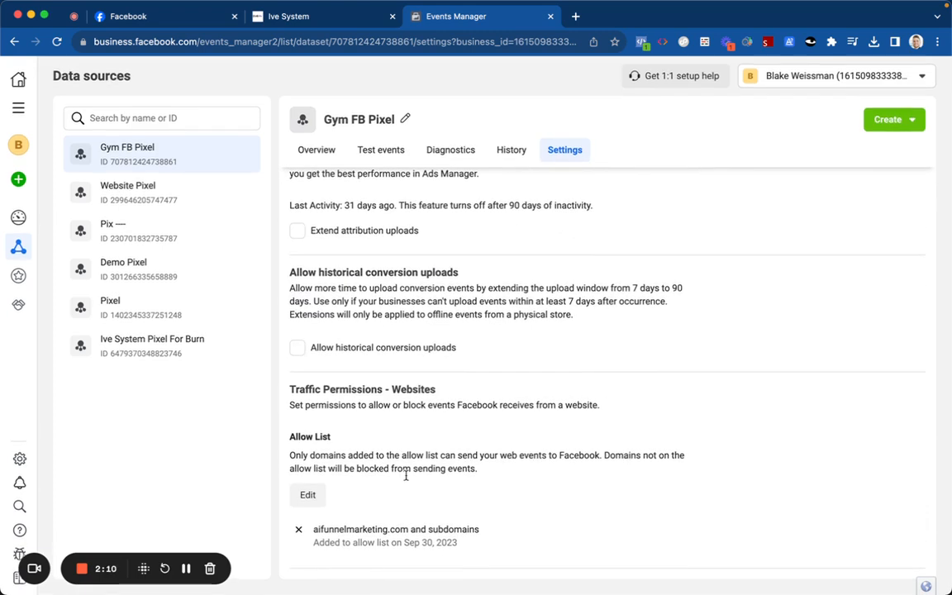
triple_click(381, 529)
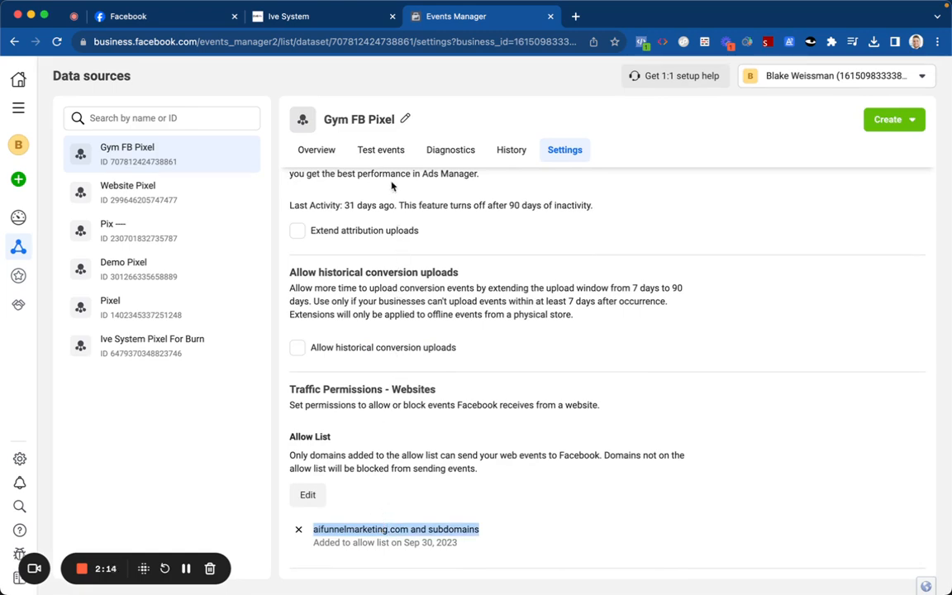
click(322, 150)
click(347, 12)
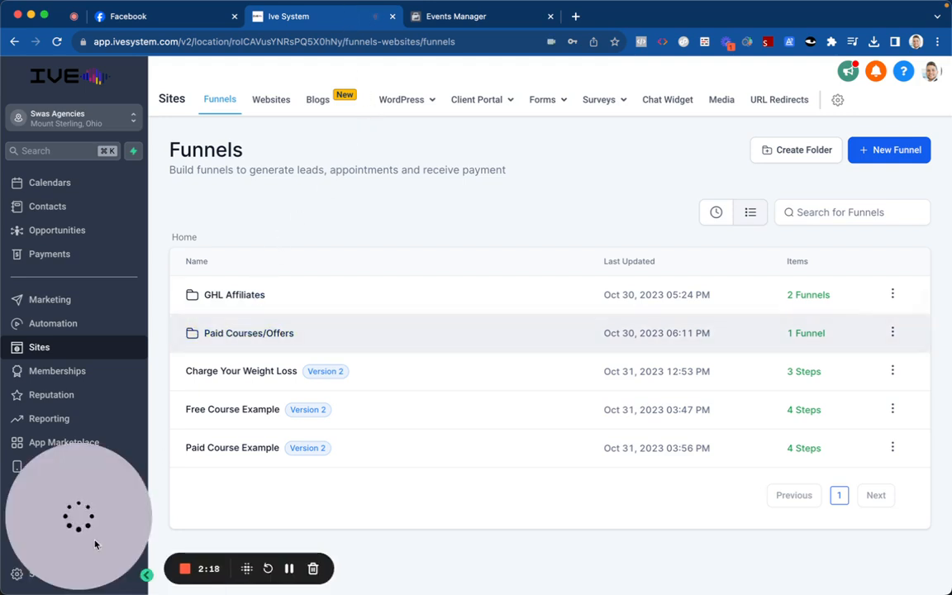
Step: Open the Ive System account settings and show the Domains page
mouse_move(61, 565)
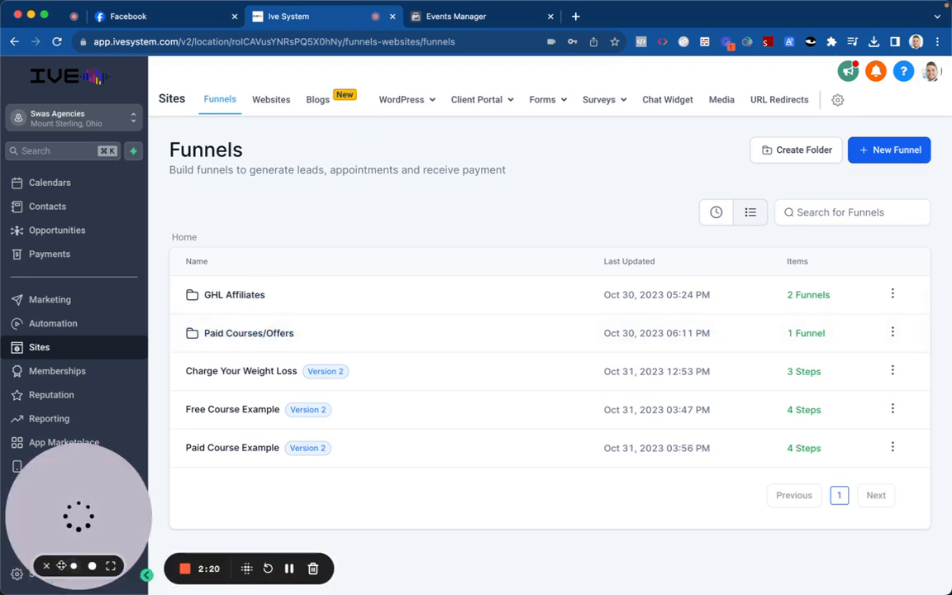
click(47, 567)
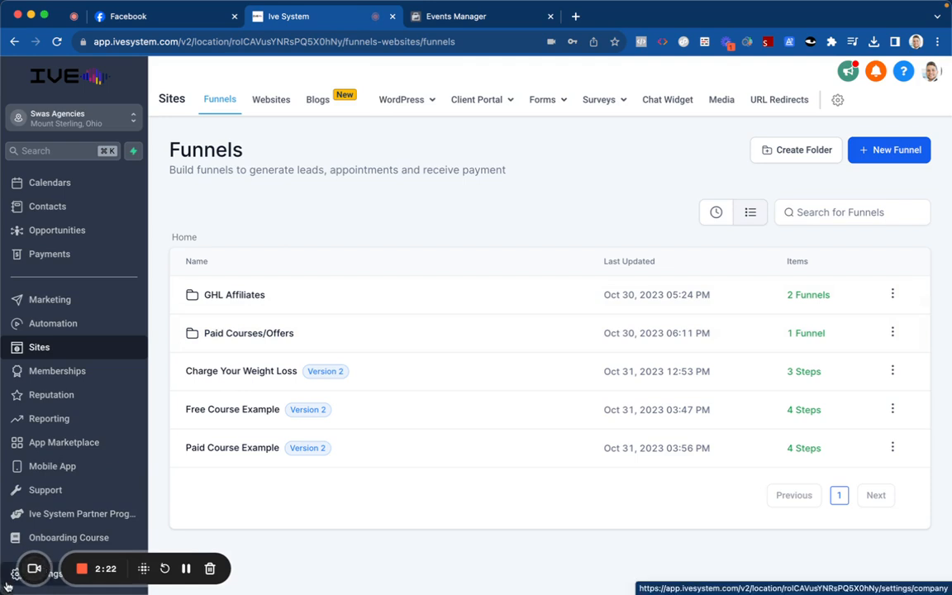
click(6, 582)
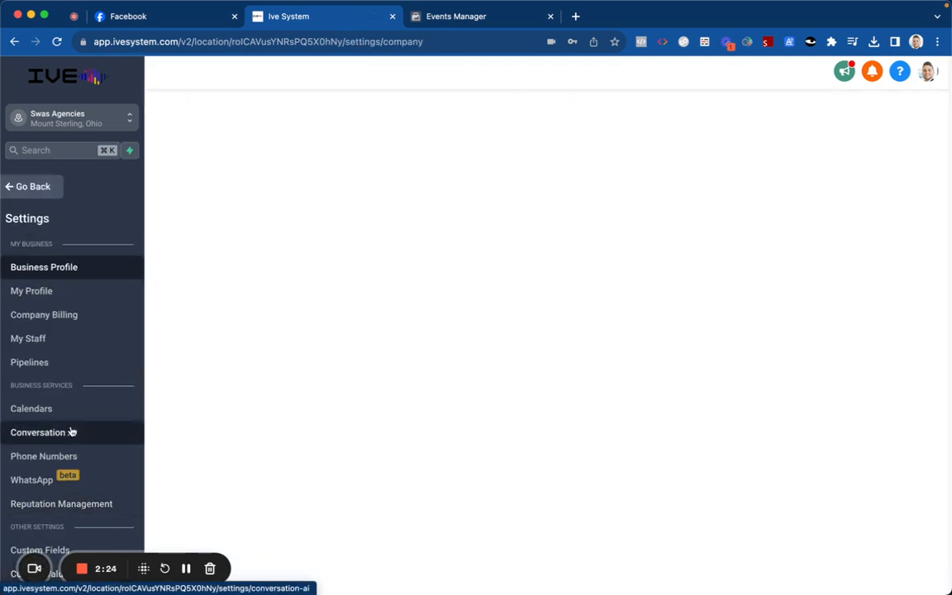
scroll(83, 422, down, 3)
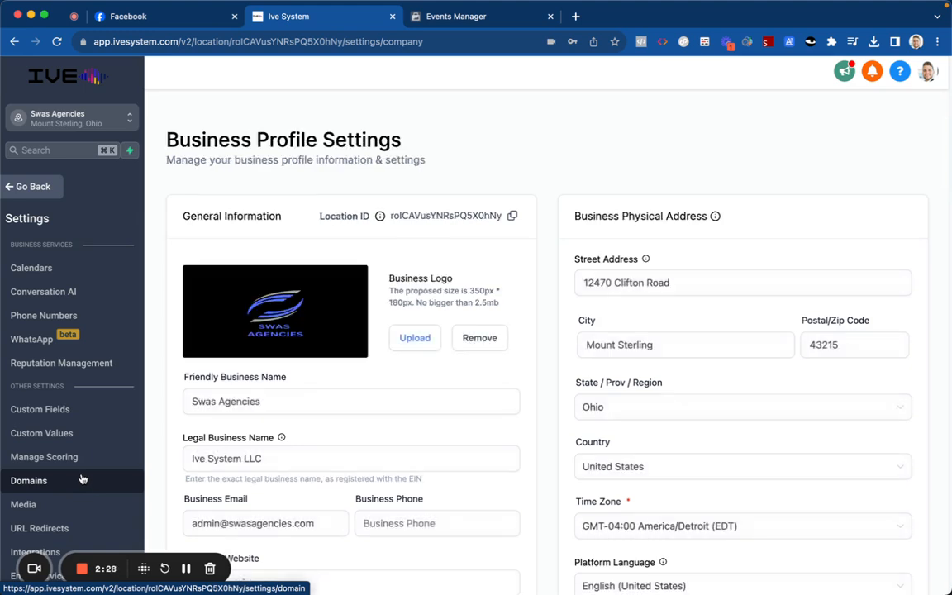
click(101, 481)
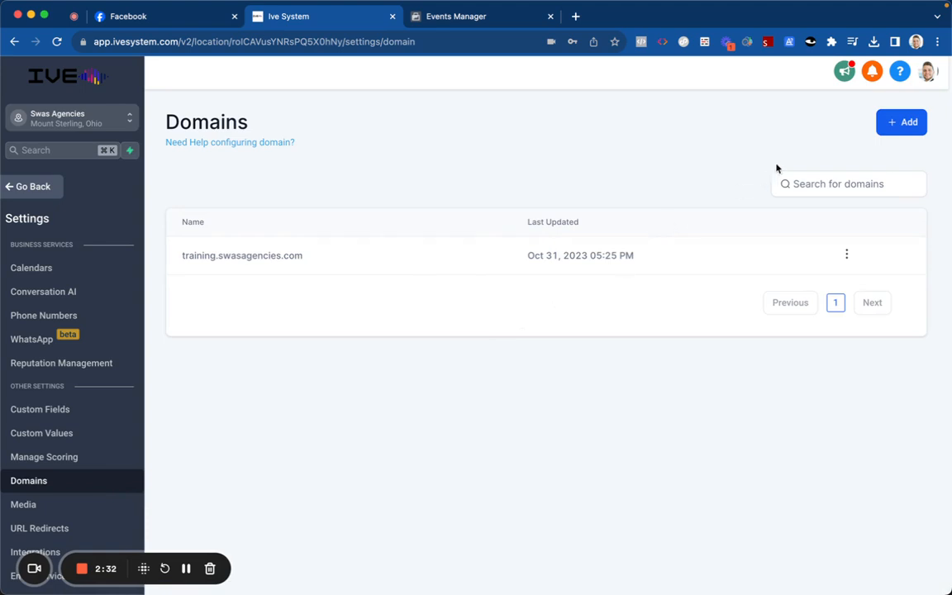
Step: Add the domain aifunnelsmarketing.com with its www version and proceed to DNS authorization
click(899, 122)
click(571, 344)
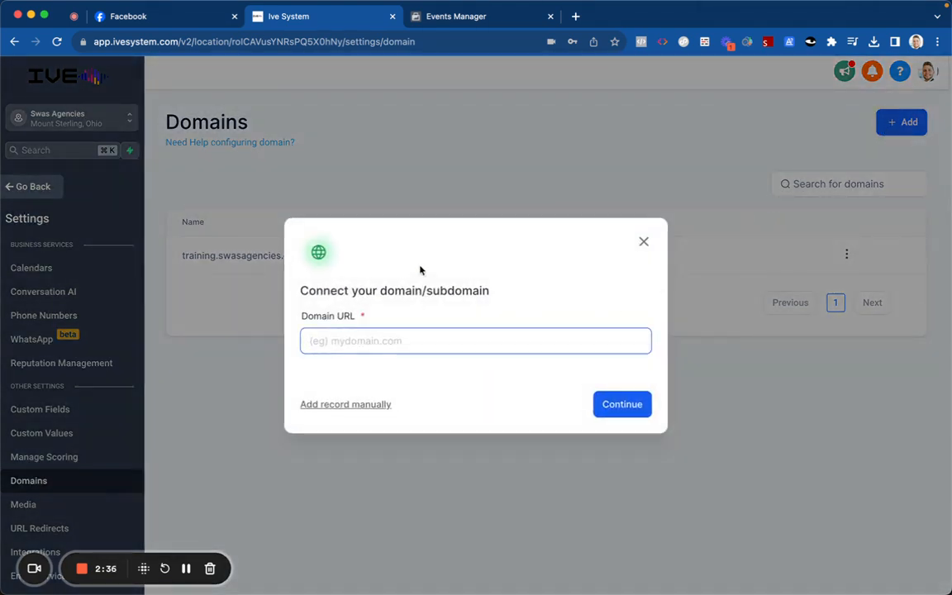
text(aifun)
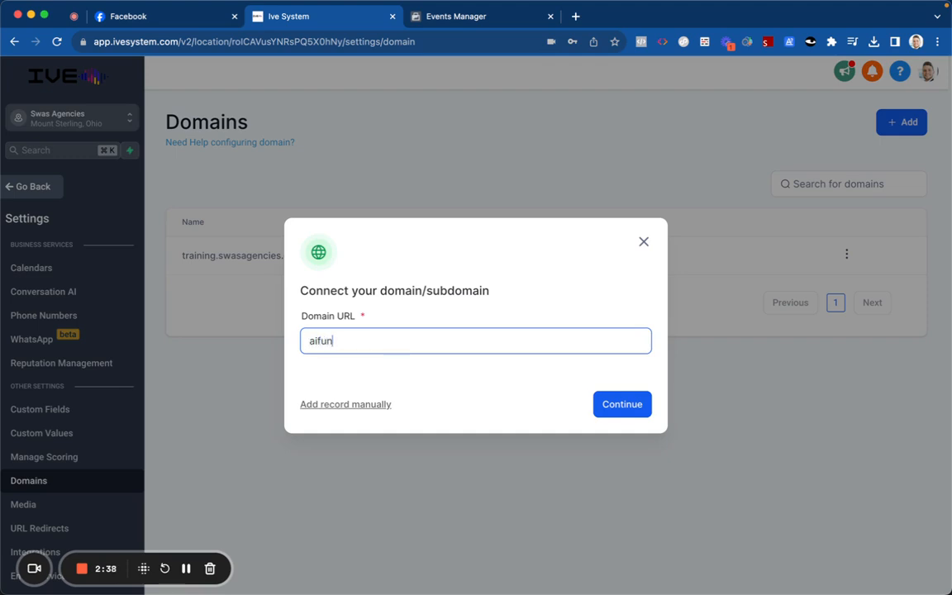
text(nelsmarketing)
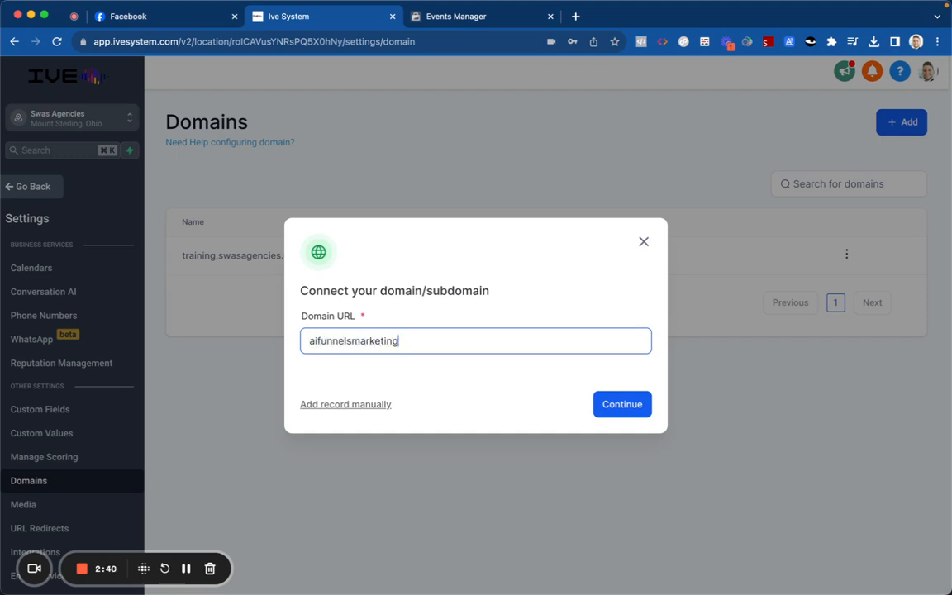
text(.com)
click(313, 372)
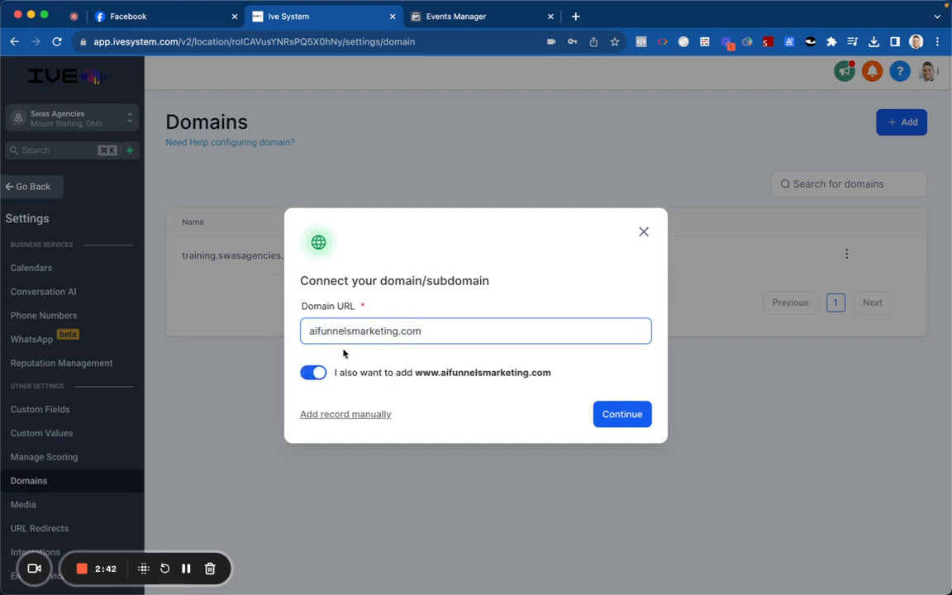
click(616, 413)
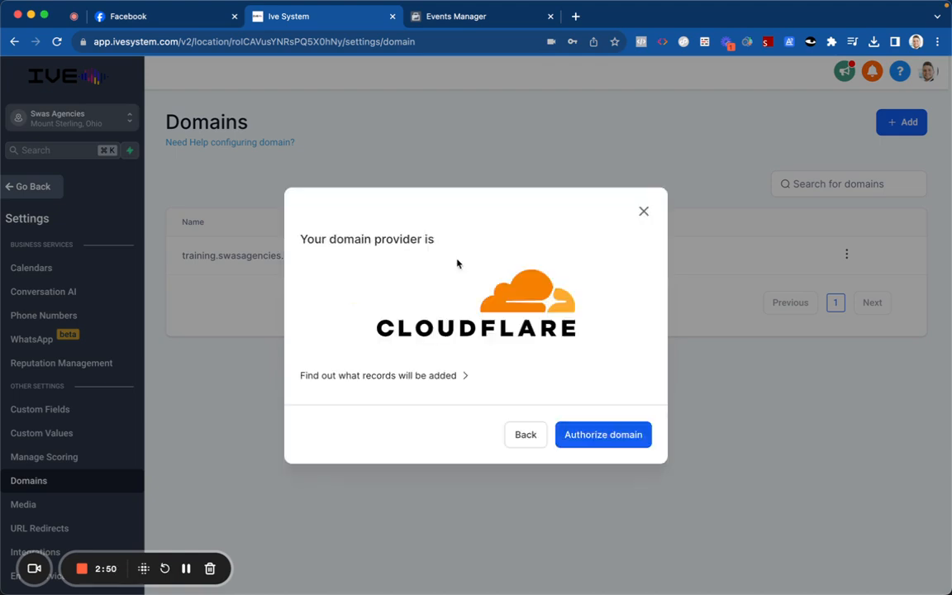
click(623, 443)
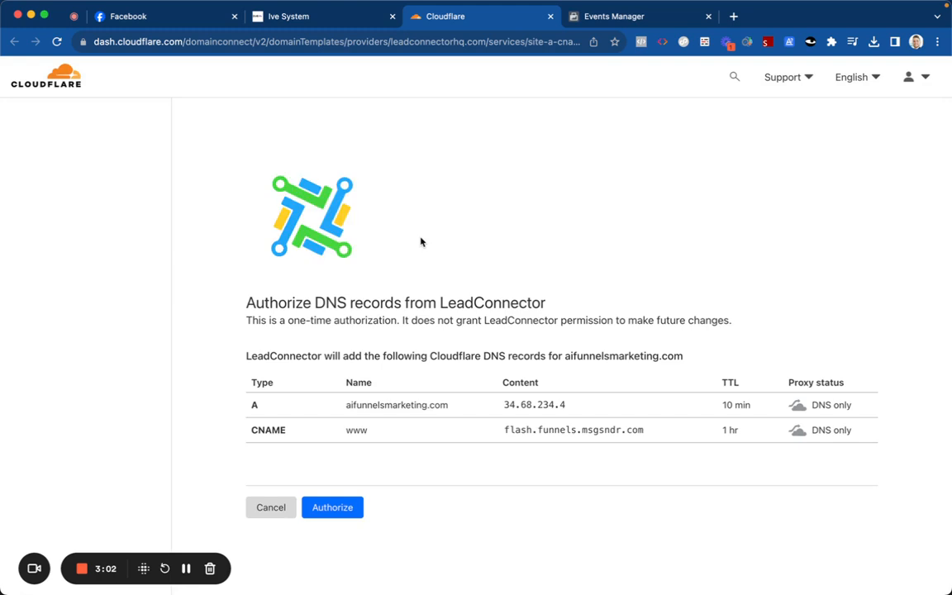
Step: Approve the A and www CNAME records for aifunnelsmarketing.com in Cloudflare
click(356, 506)
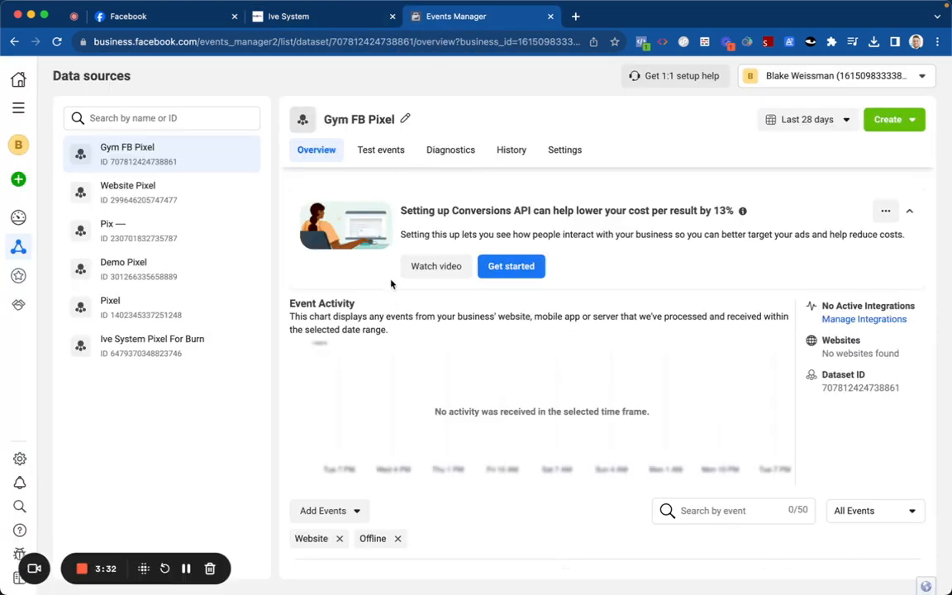
Step: Open the Connect a New Data Source dialog from the left navigation
click(41, 121)
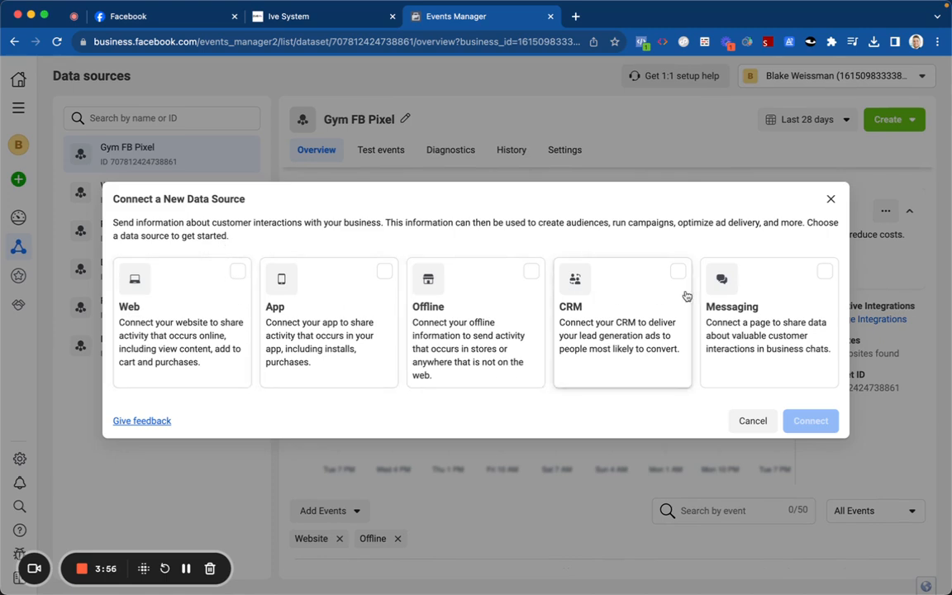
Step: Create a Web dataset named 'Conversions API - AI Funnels Marketing'
click(225, 307)
click(806, 421)
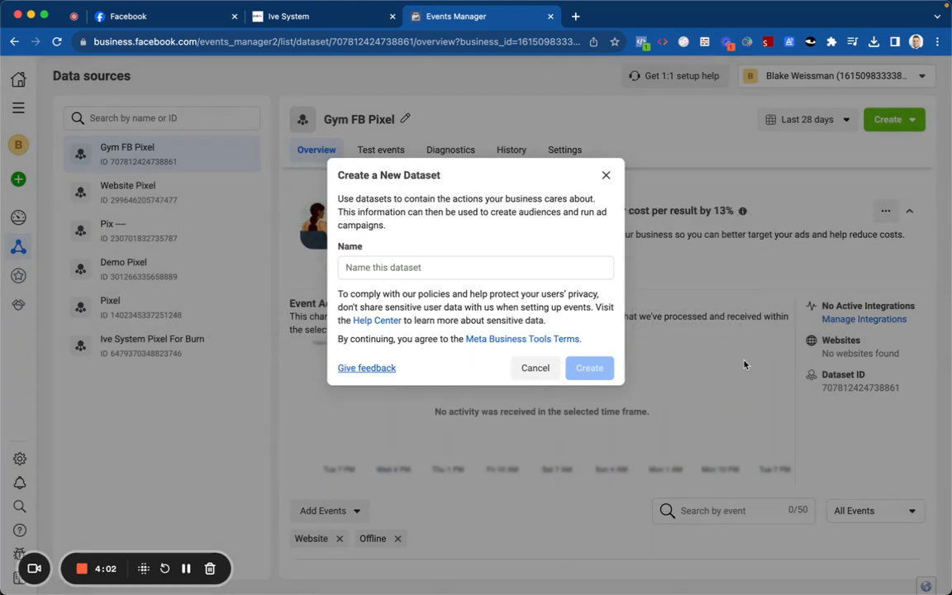
click(489, 269)
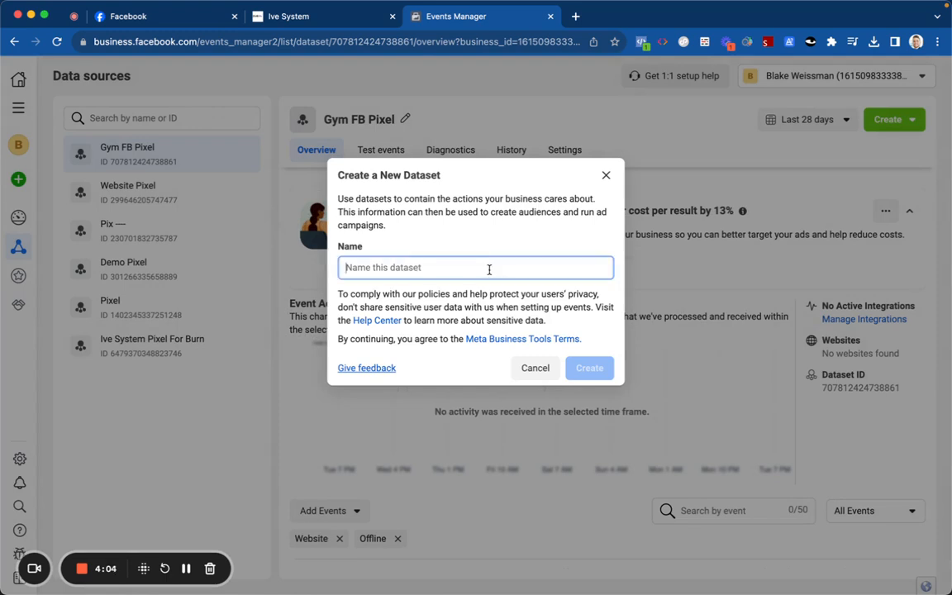
text(Conversions API - AI Funnels M)
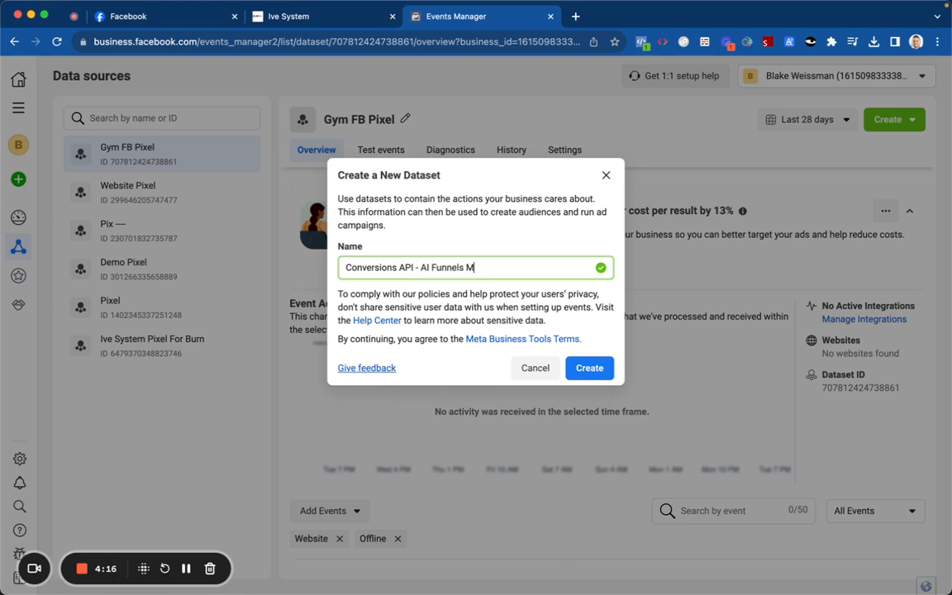
click(587, 366)
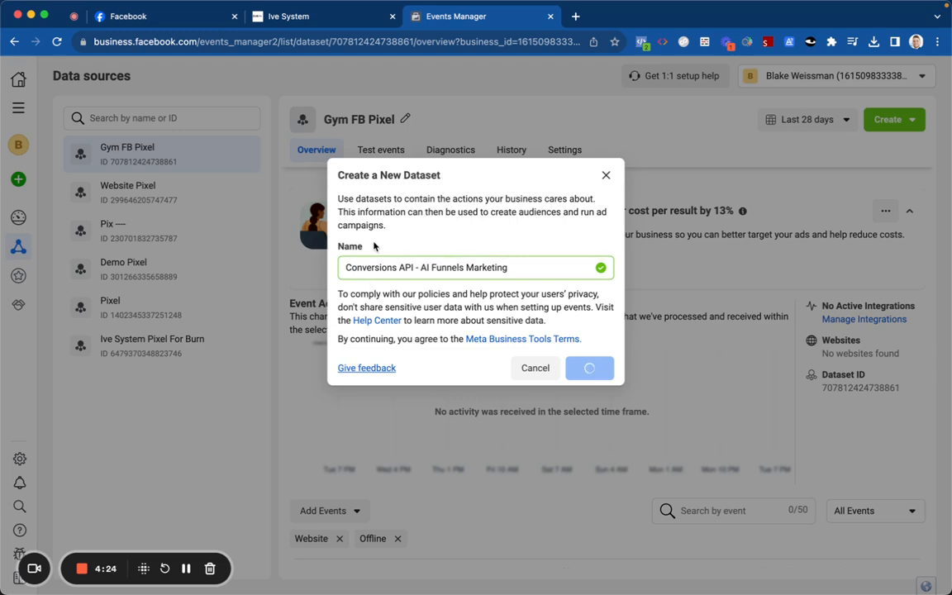
Step: Link aifunnelsmarketing.com to funnel Charge Your Weight Loss, default step Supercharge Your Weight Lose
click(312, 16)
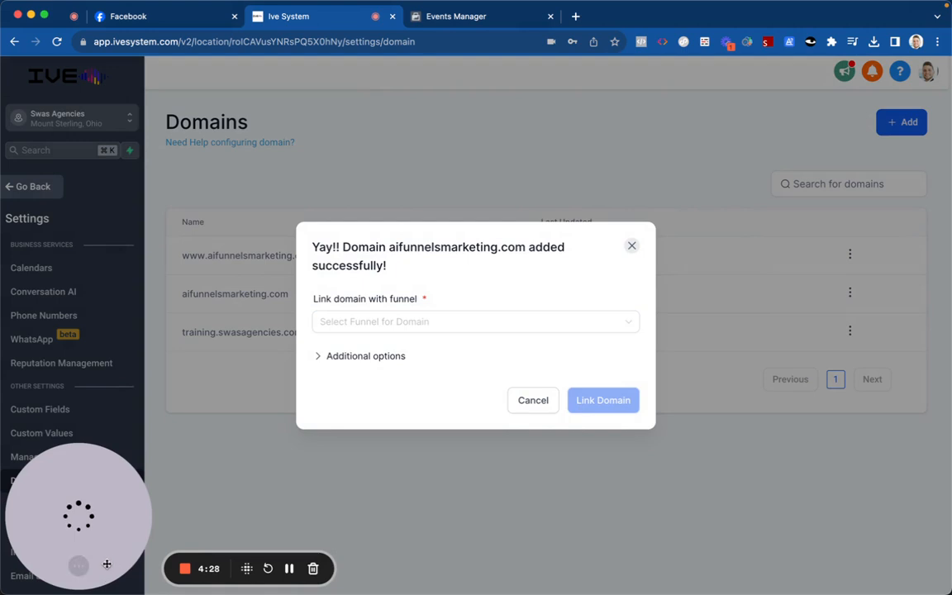
click(45, 566)
click(318, 321)
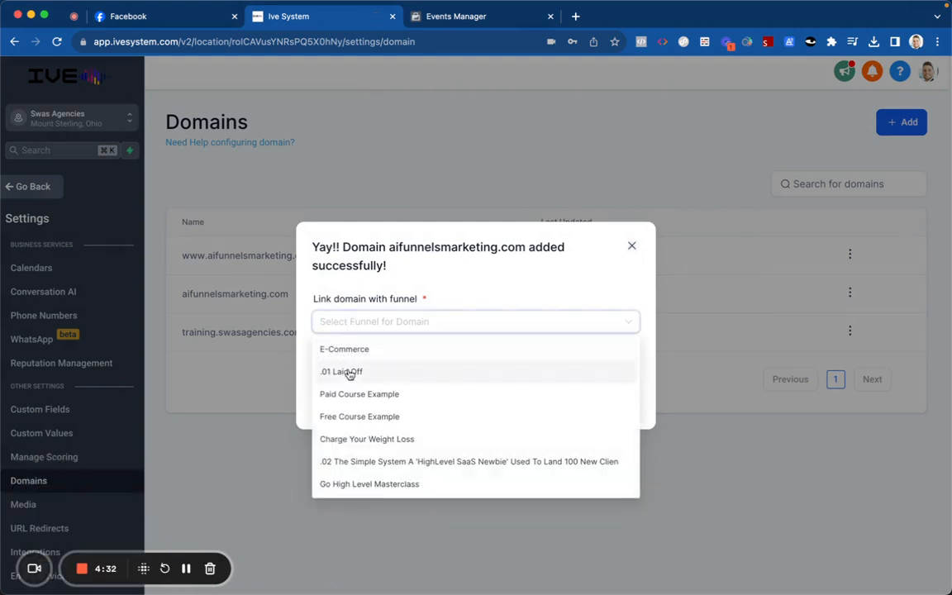
scroll(364, 380, down, 1)
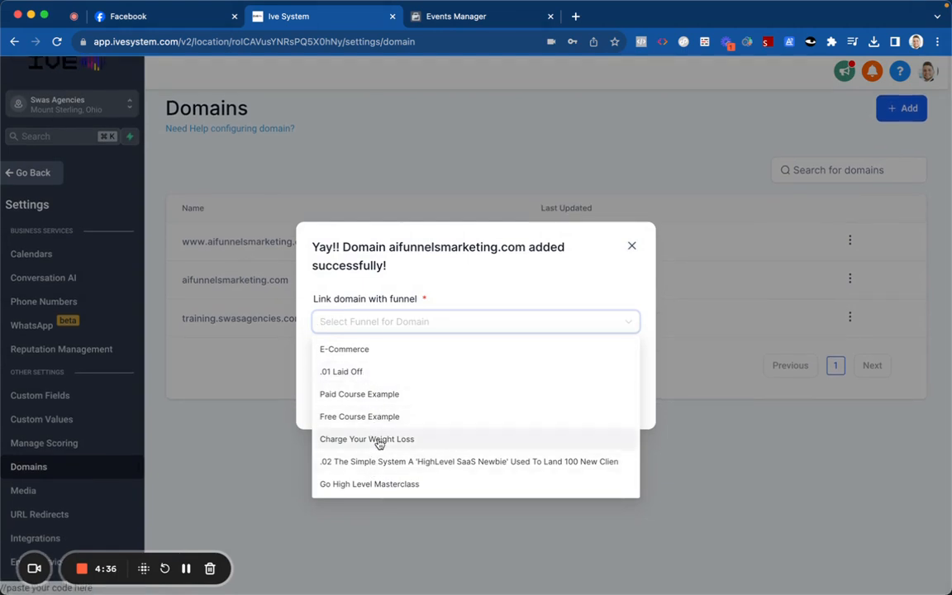
click(384, 436)
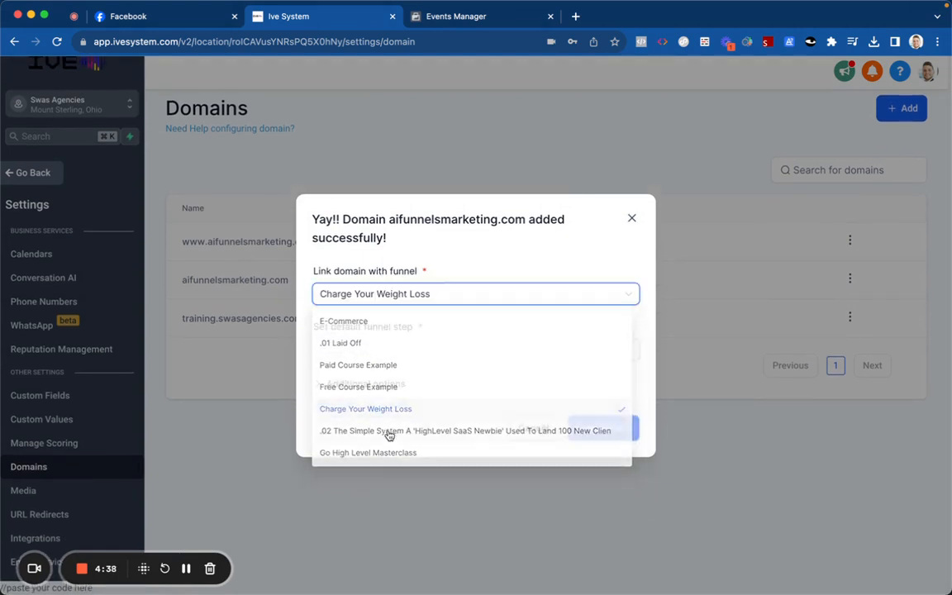
click(394, 347)
click(393, 377)
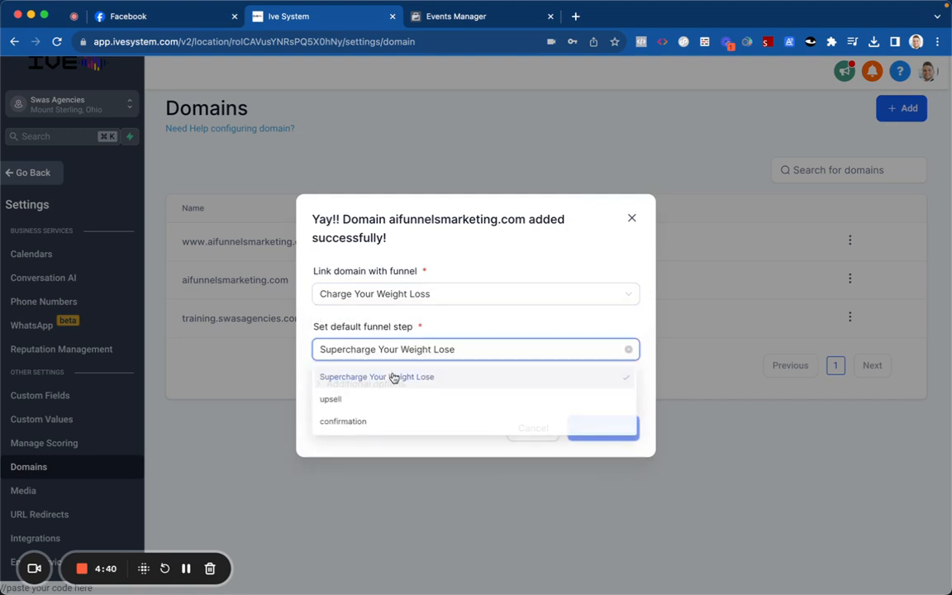
click(370, 383)
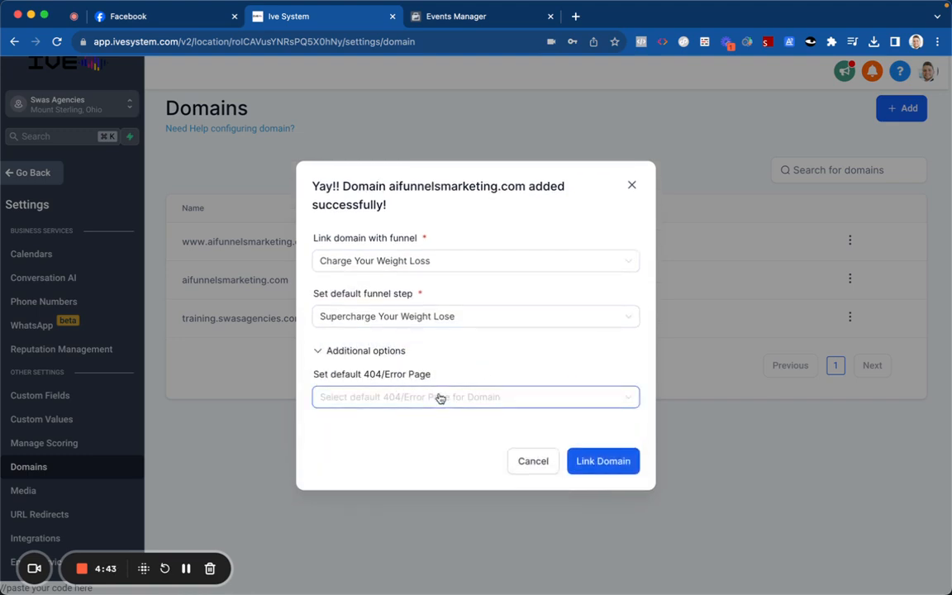
triple_click(382, 374)
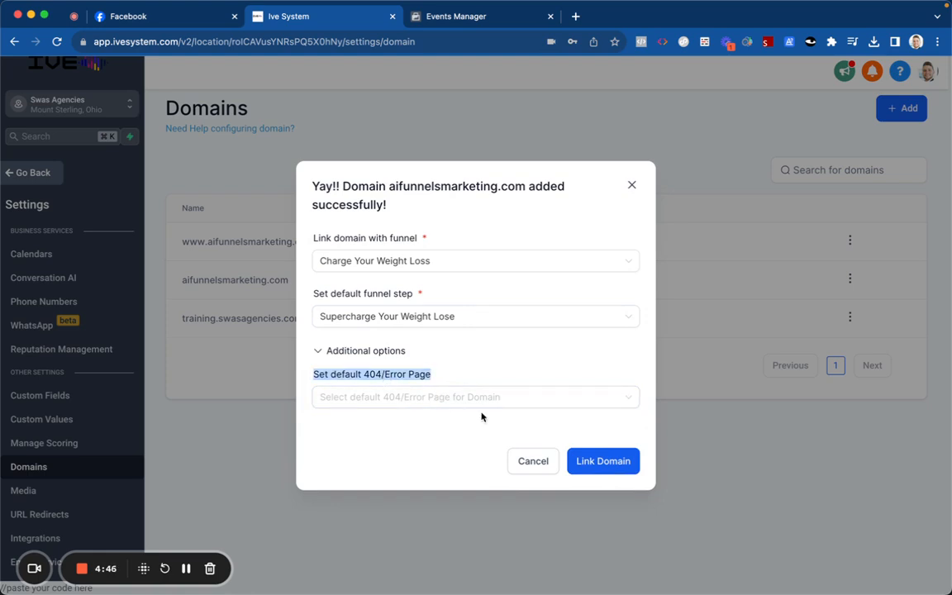
click(600, 461)
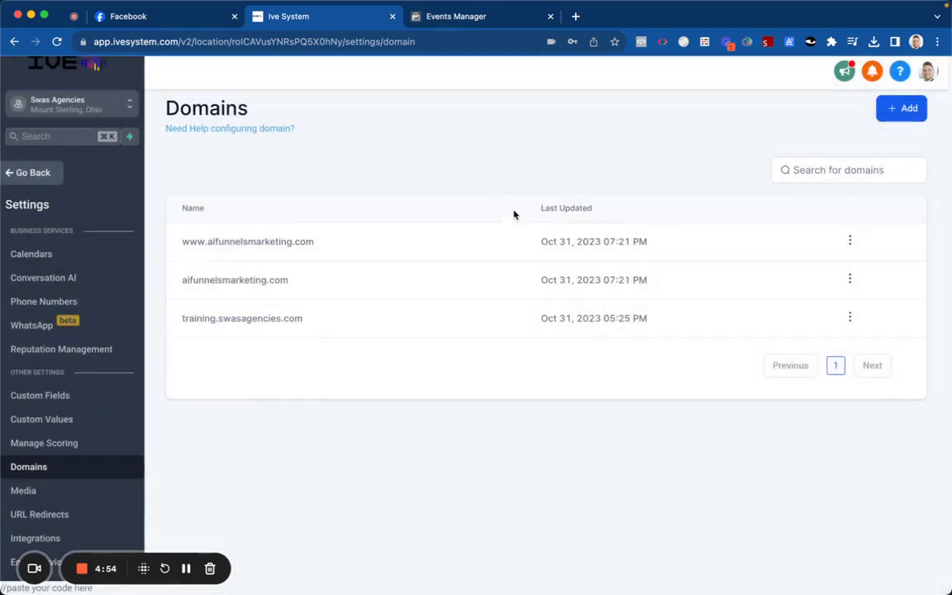
click(849, 241)
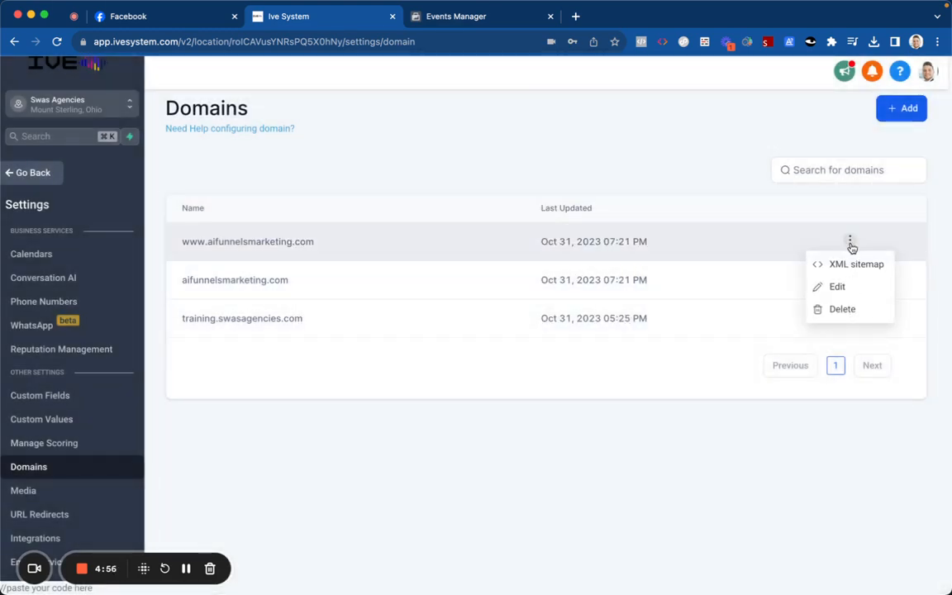
click(782, 285)
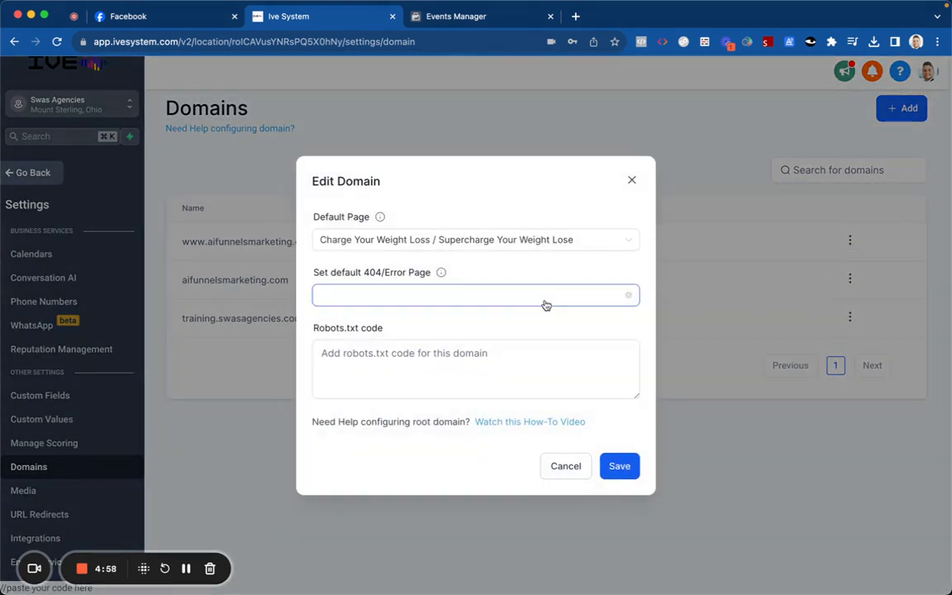
click(487, 297)
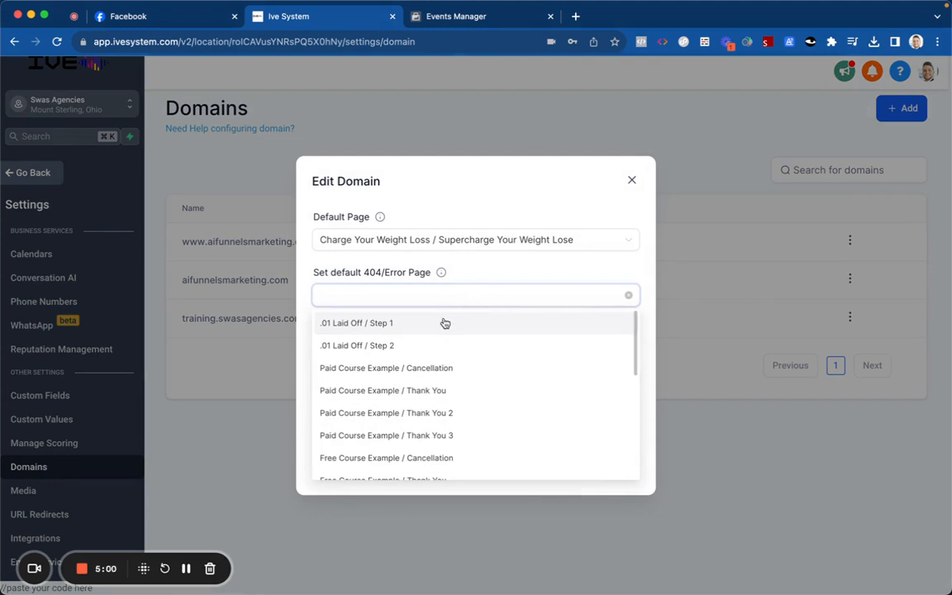
click(452, 272)
click(565, 465)
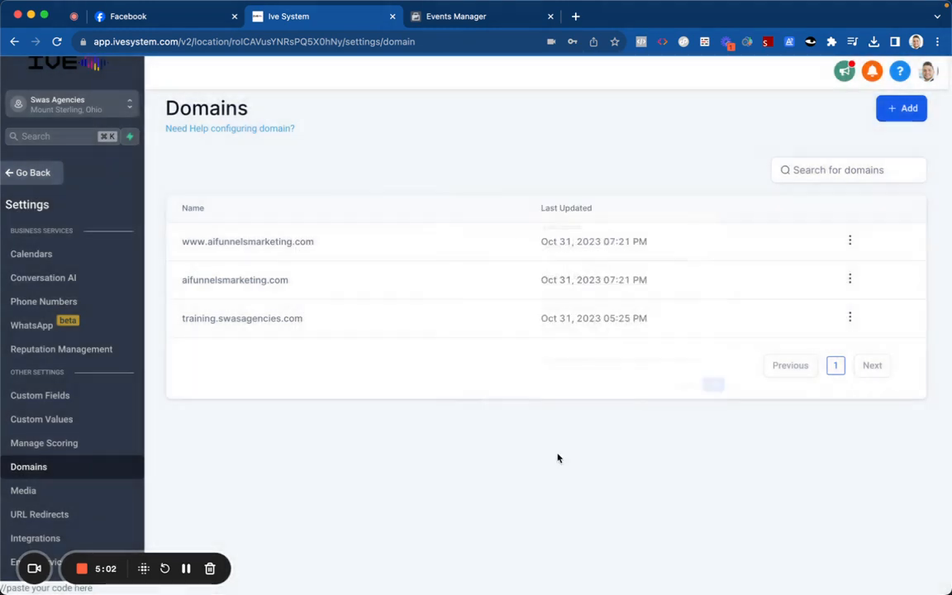
click(850, 279)
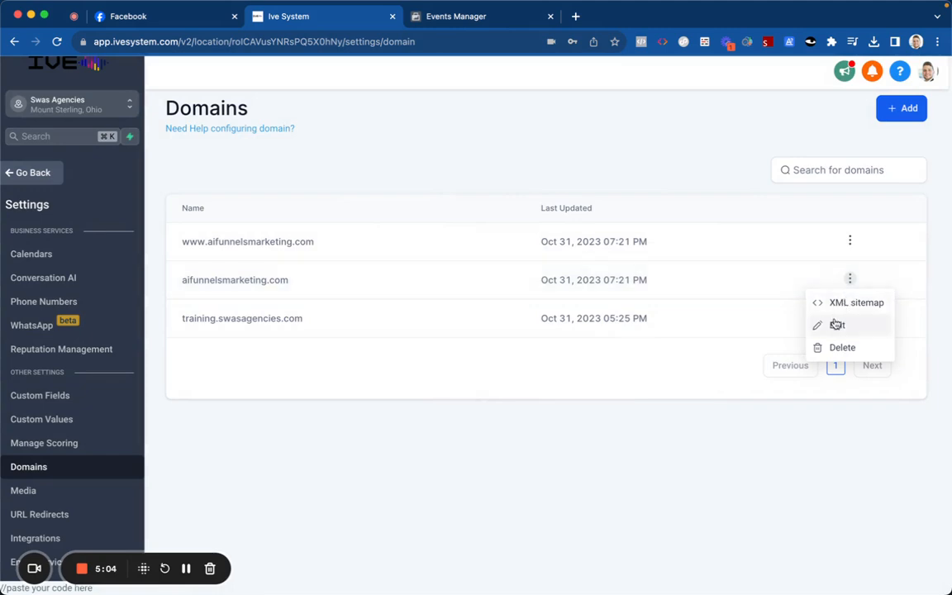
click(837, 325)
click(552, 465)
click(849, 242)
click(836, 286)
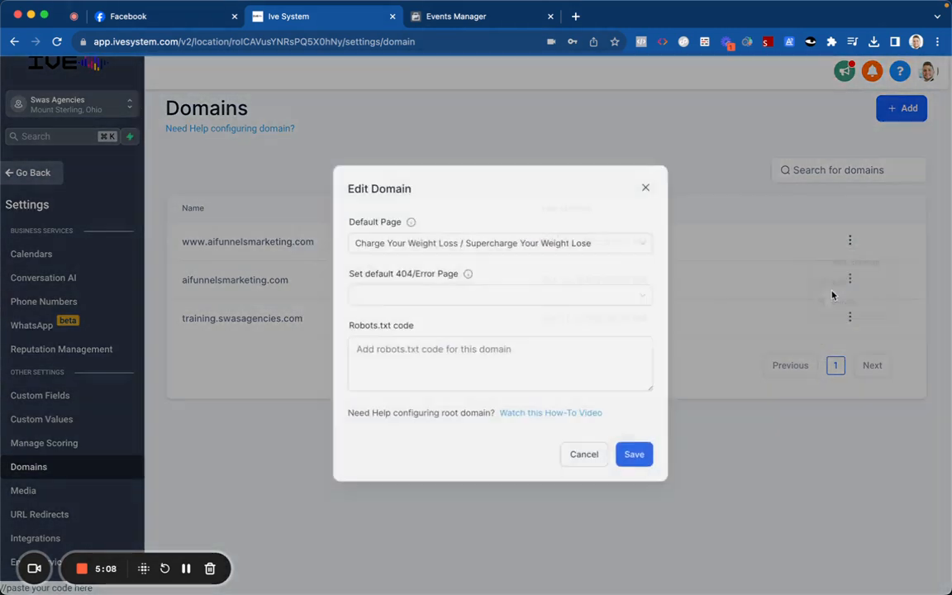
click(550, 466)
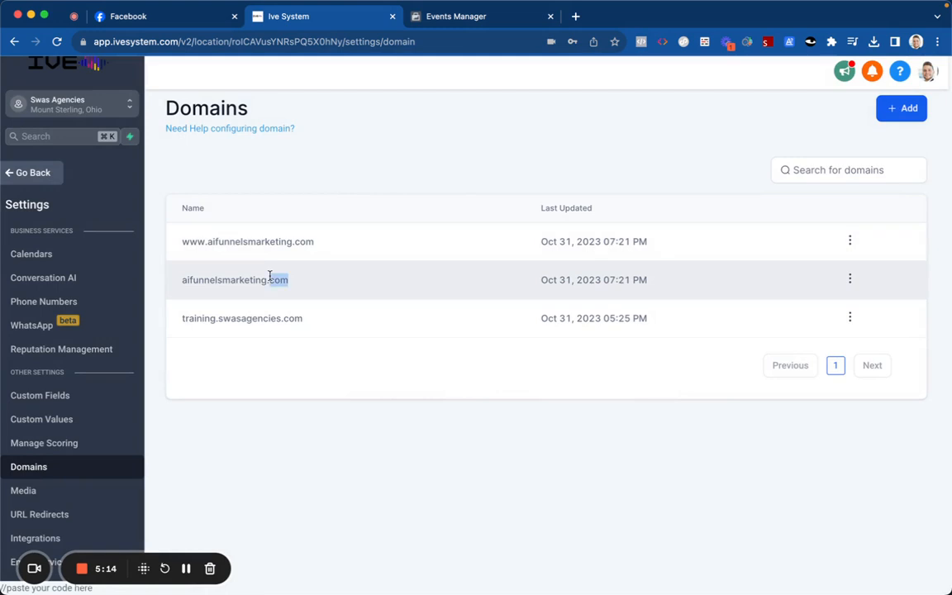
double_click(269, 279)
key(ctrl+c)
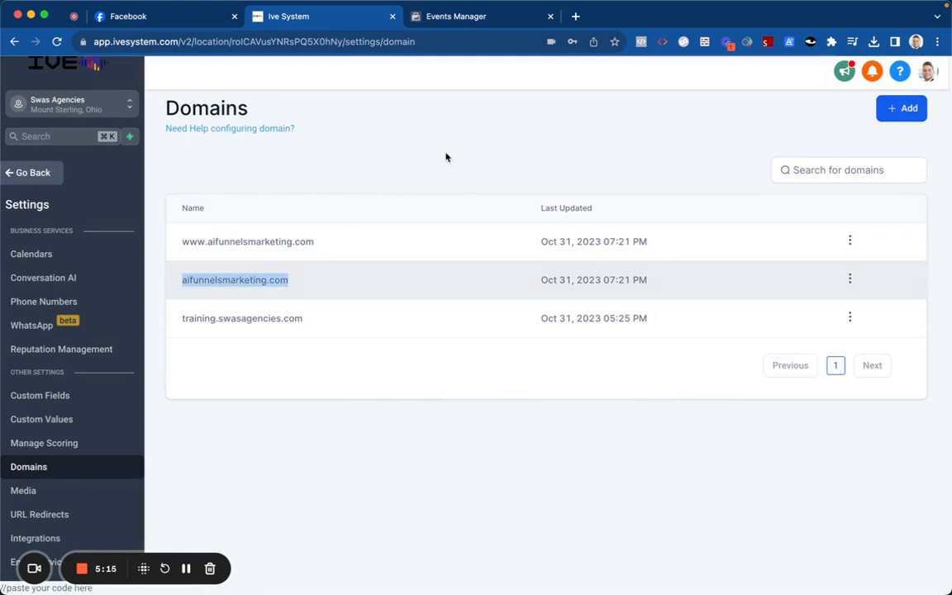
Step: Load aifunnelsmarketing.com in a new tab and scroll its Collagen Belly Burn page to the top
click(574, 16)
key(ctrl+v)
key(Return)
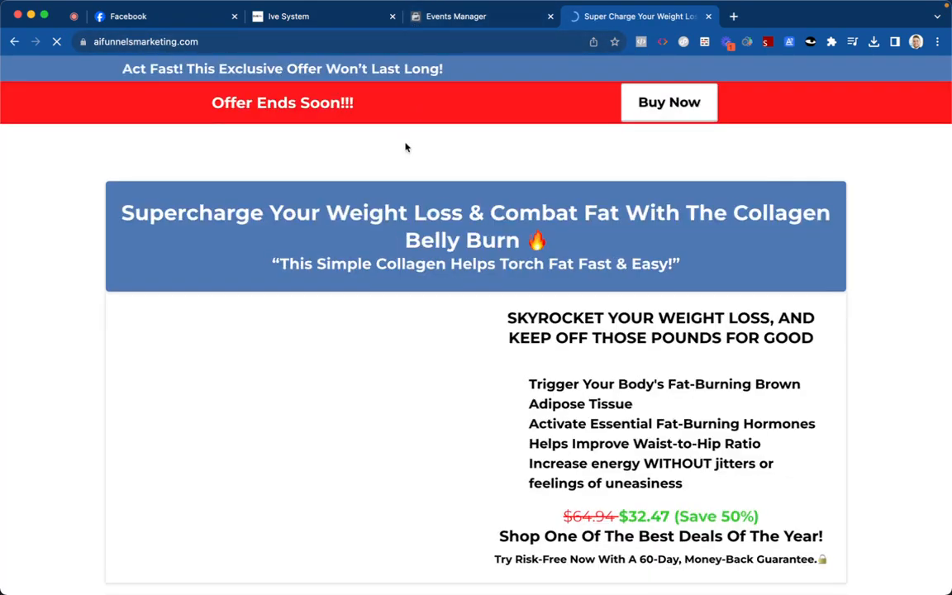
scroll(404, 145, down, 3)
scroll(405, 147, down, 20)
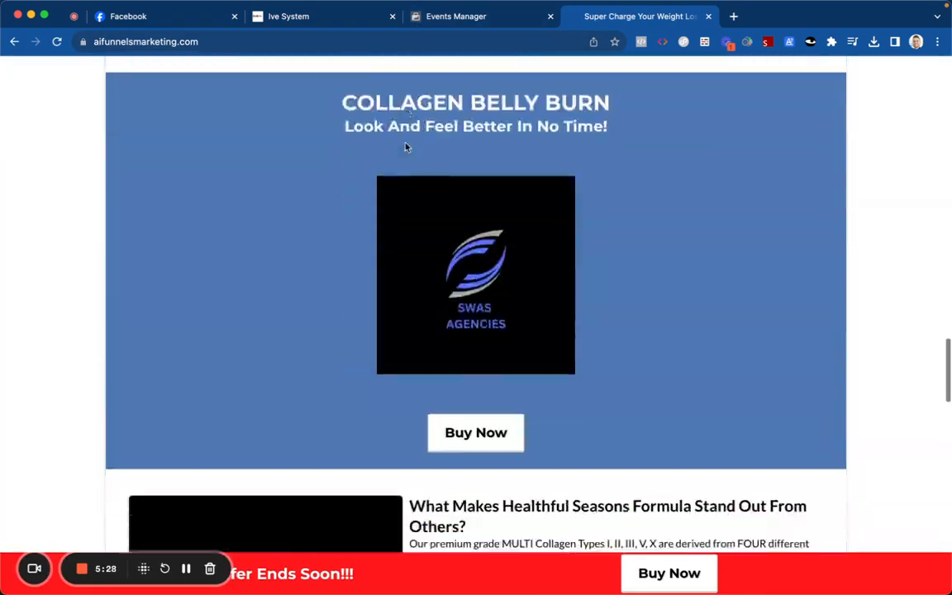
scroll(406, 164, up, 20)
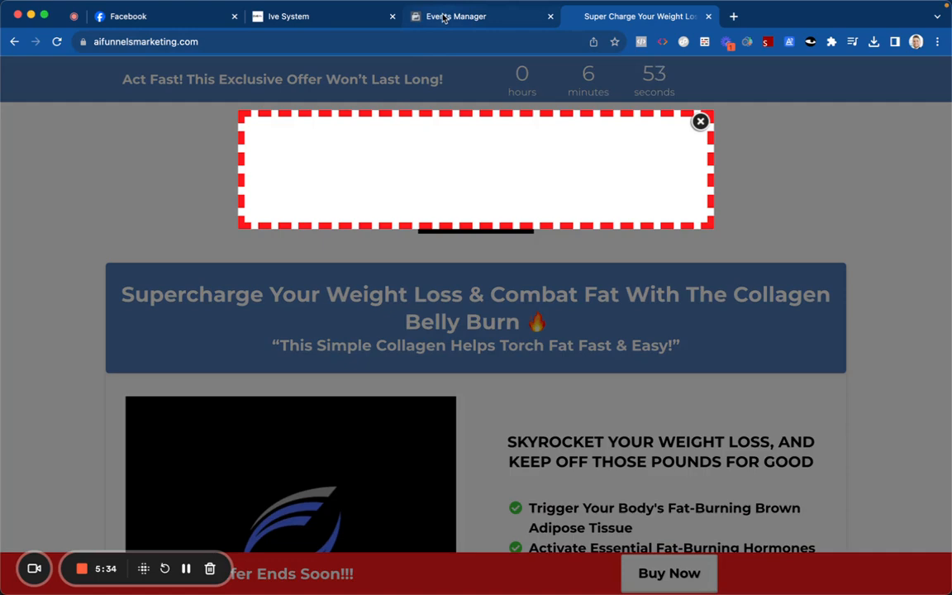
click(442, 18)
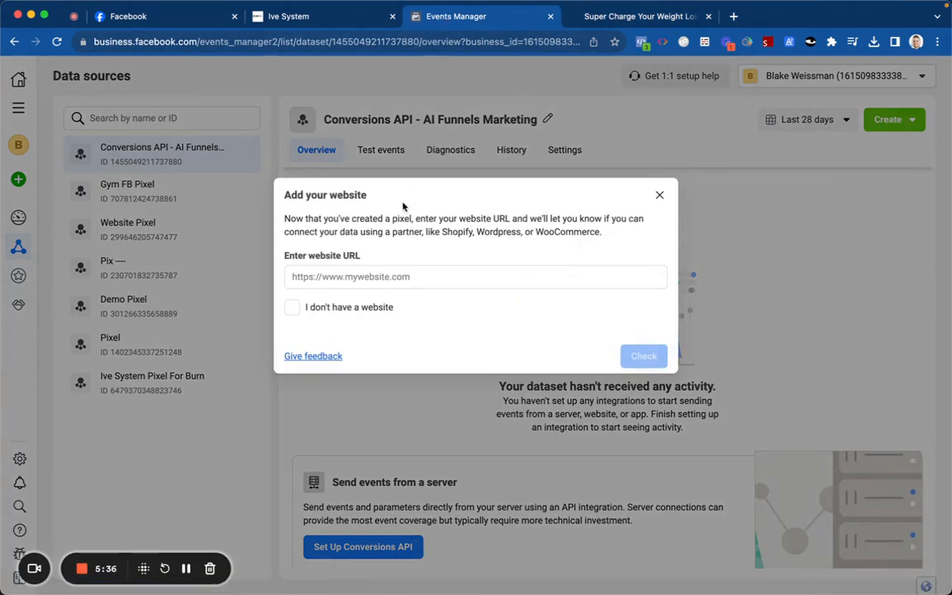
click(387, 277)
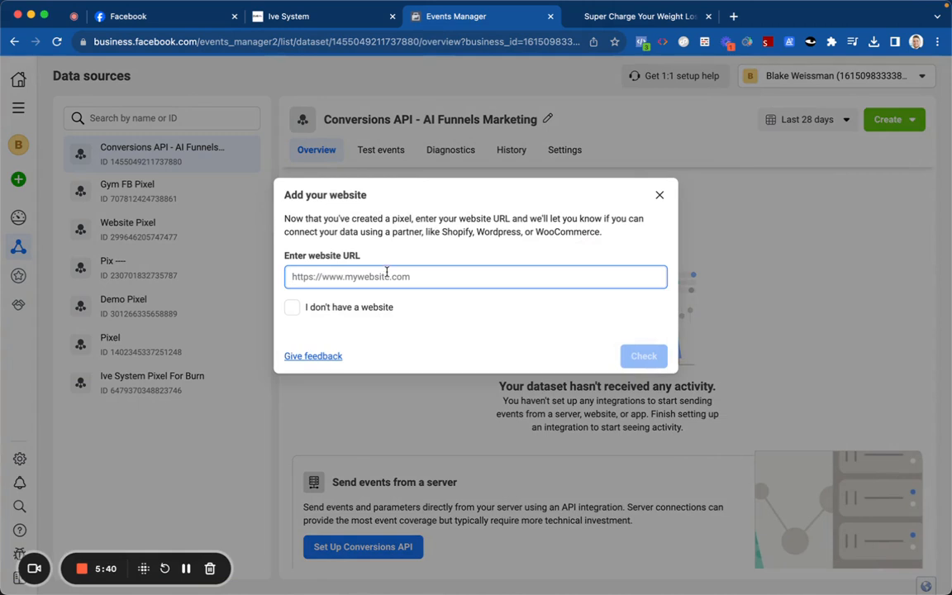
text(https://a)
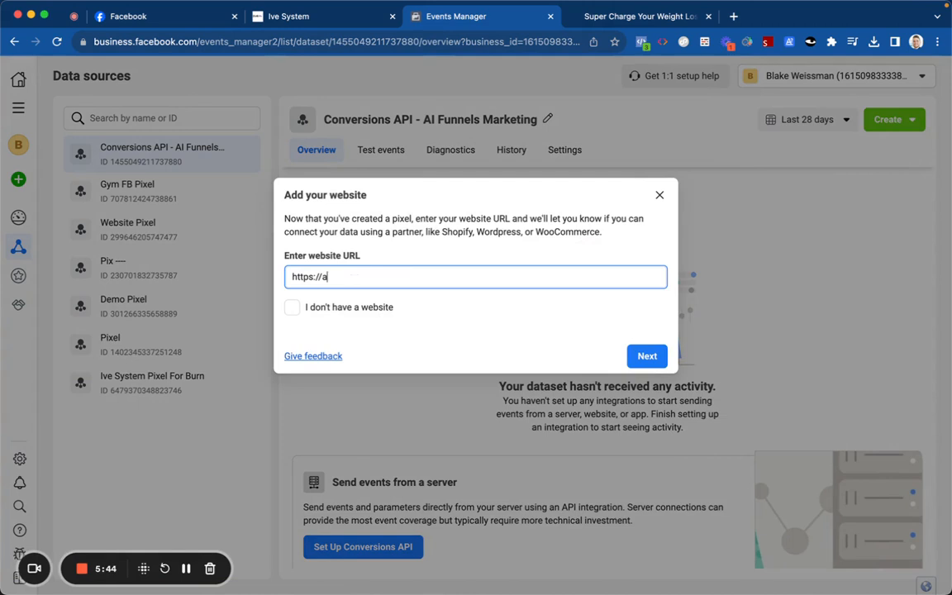
text(ifunnelsmarketing.com)
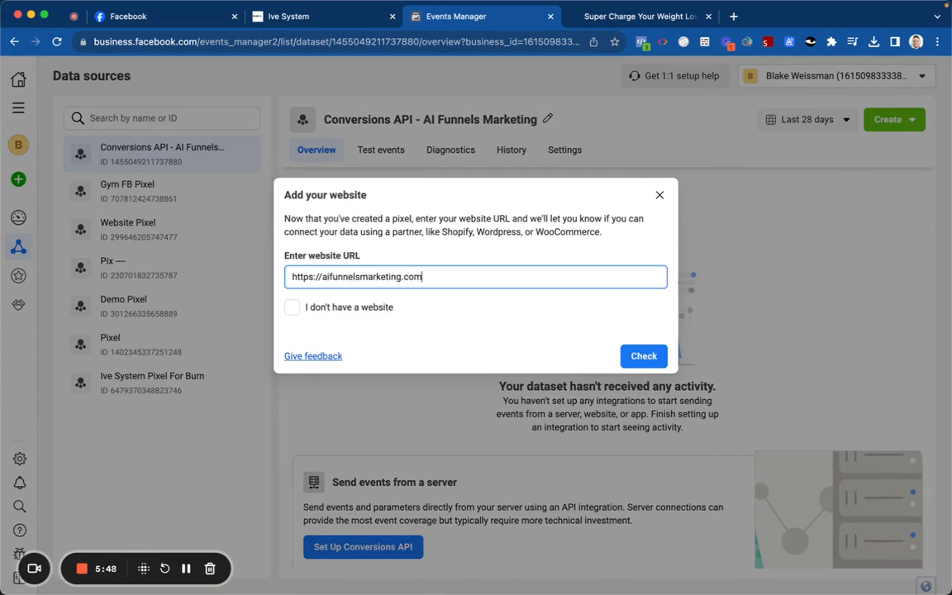
click(643, 355)
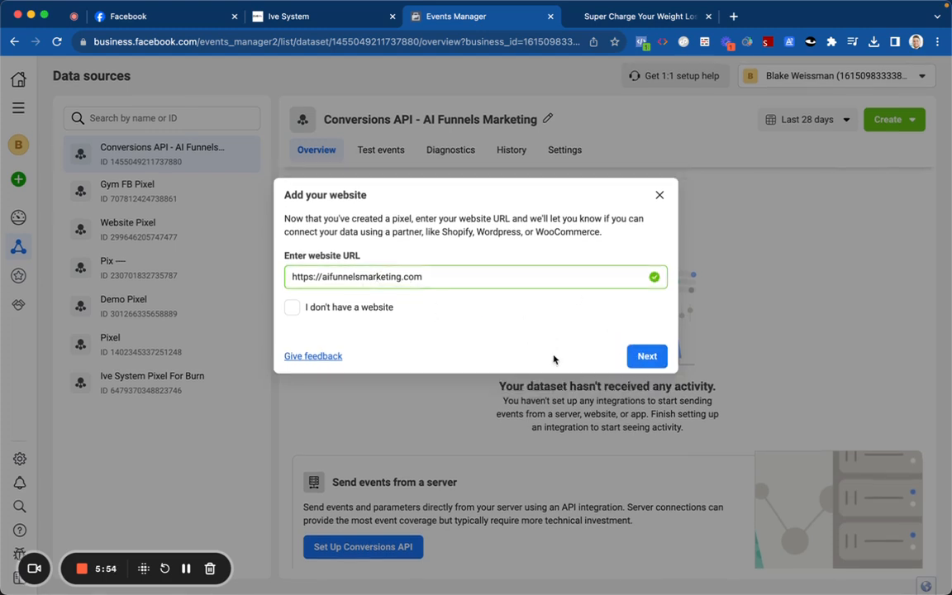
click(646, 356)
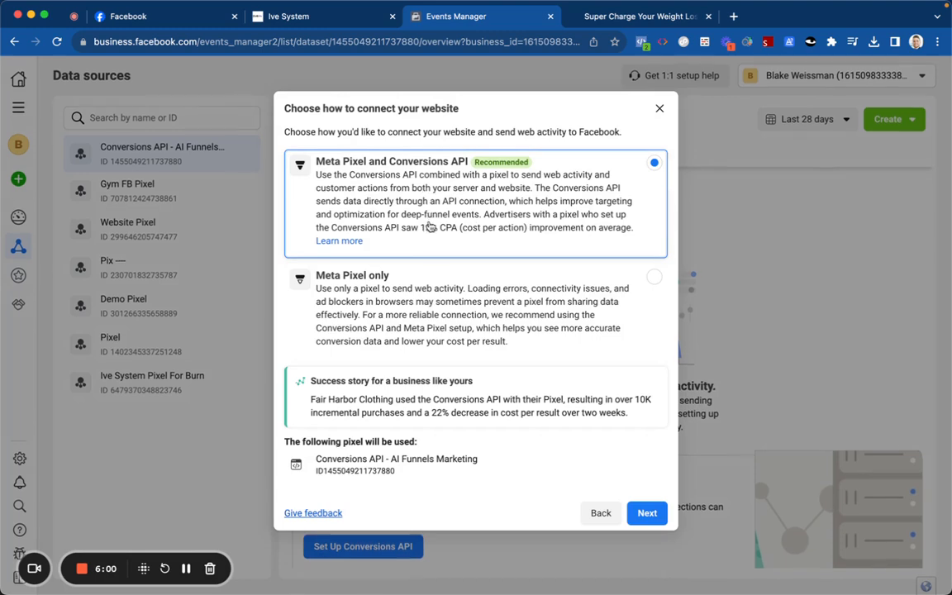
click(647, 513)
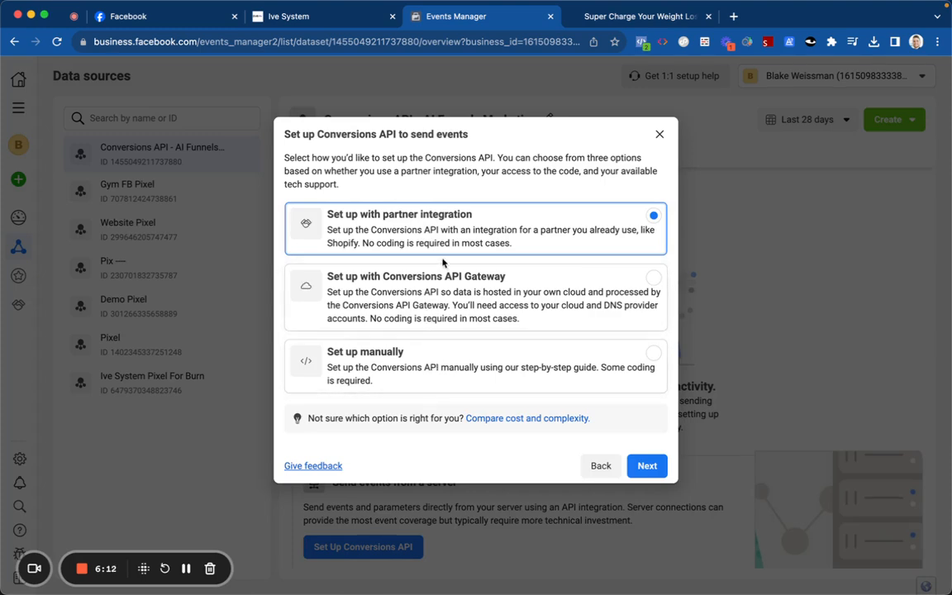
Step: Skip the partner integrations and choose to set up Conversions API manually
click(601, 465)
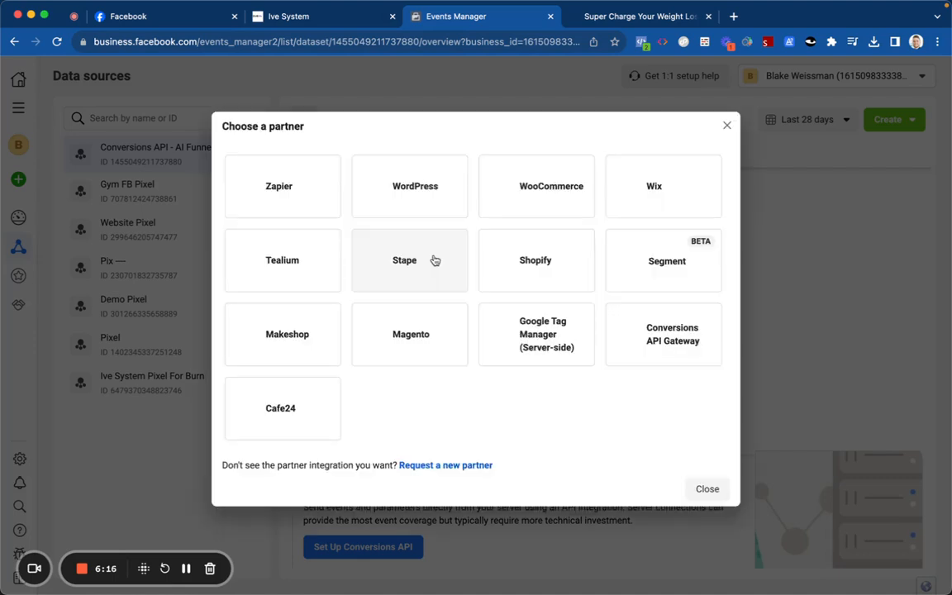
scroll(374, 263, down, 1)
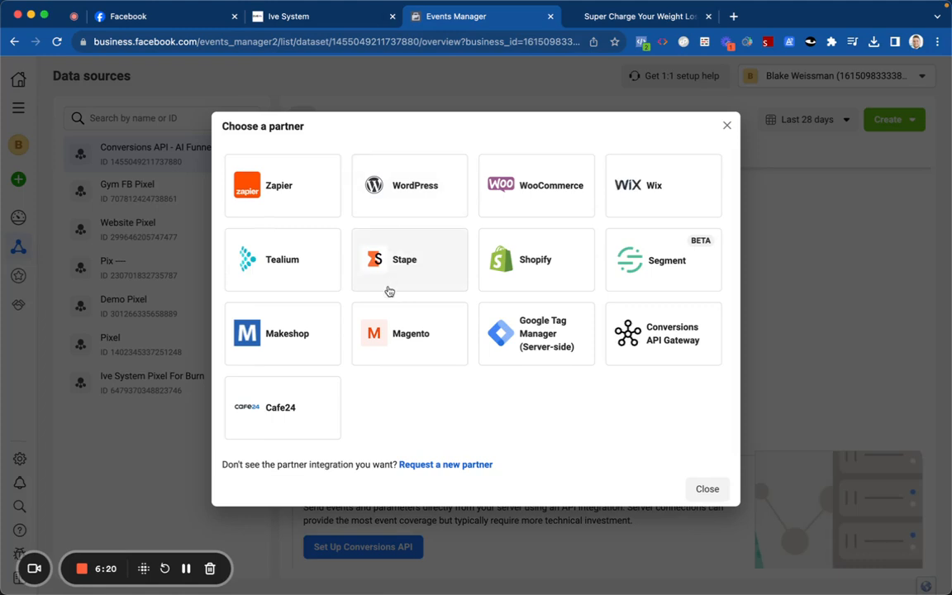
scroll(390, 293, down, 1)
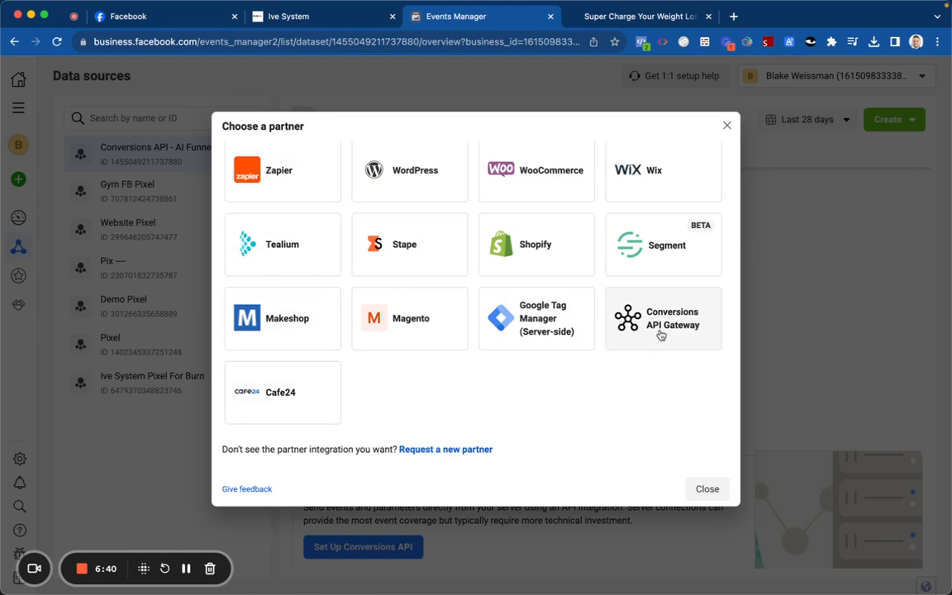
click(708, 489)
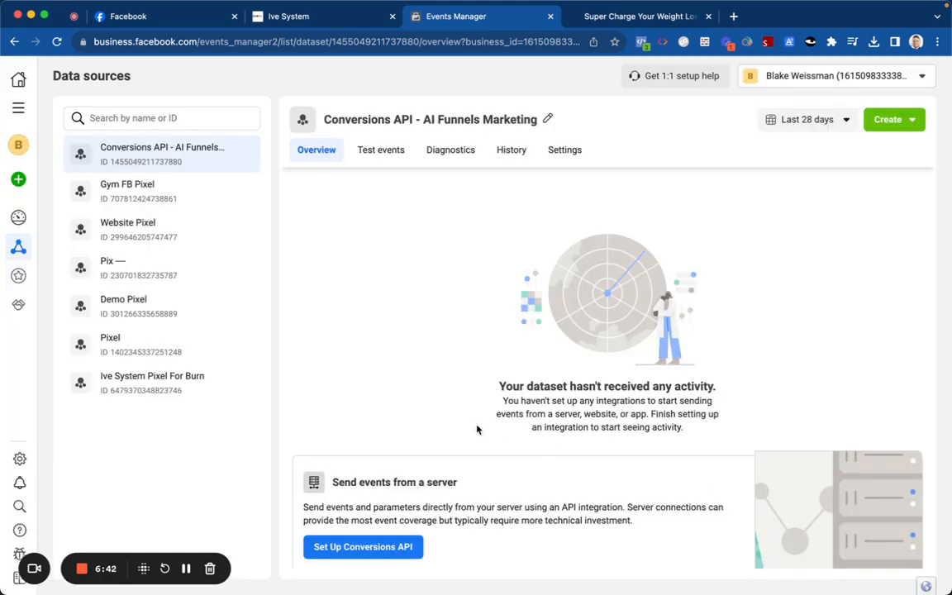
click(371, 546)
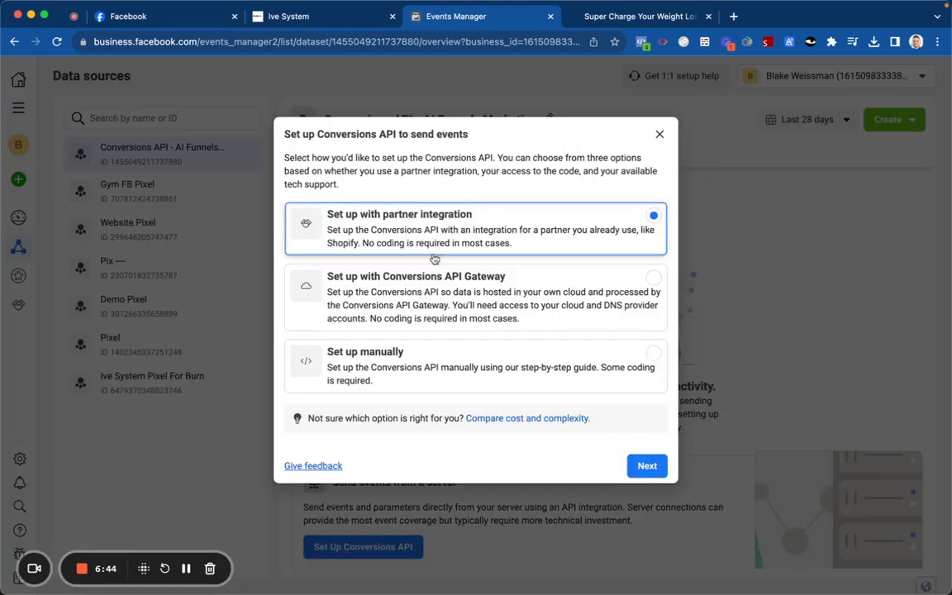
click(446, 355)
click(647, 465)
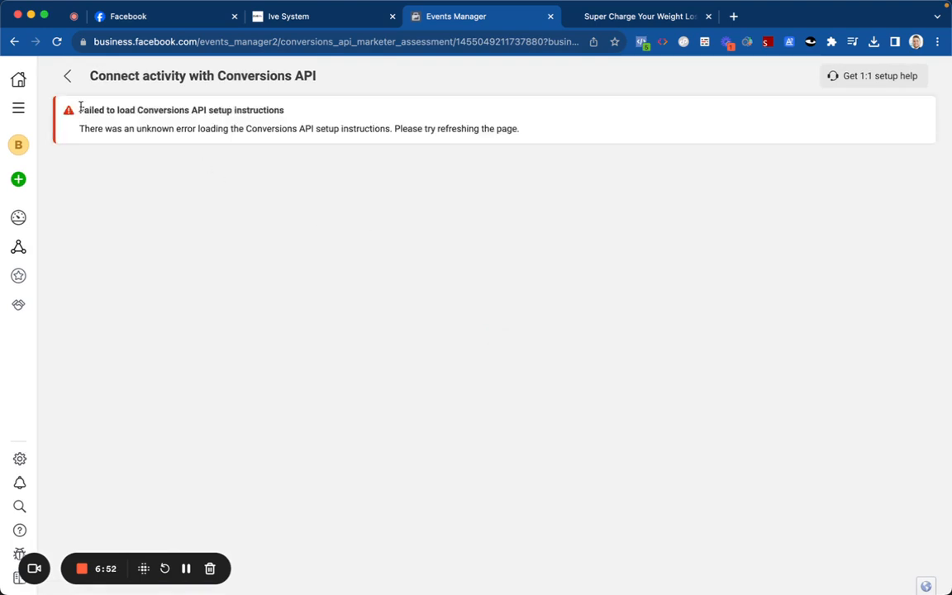
Step: From Data sources, start a manual Conversions API integration for Gym FB Pixel through Add Events
click(67, 78)
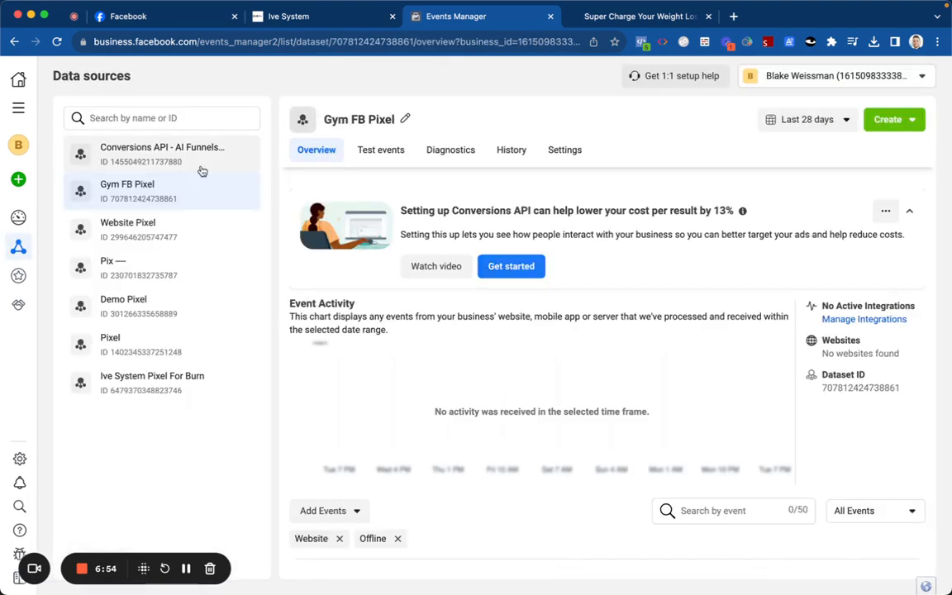
scroll(376, 302, down, 3)
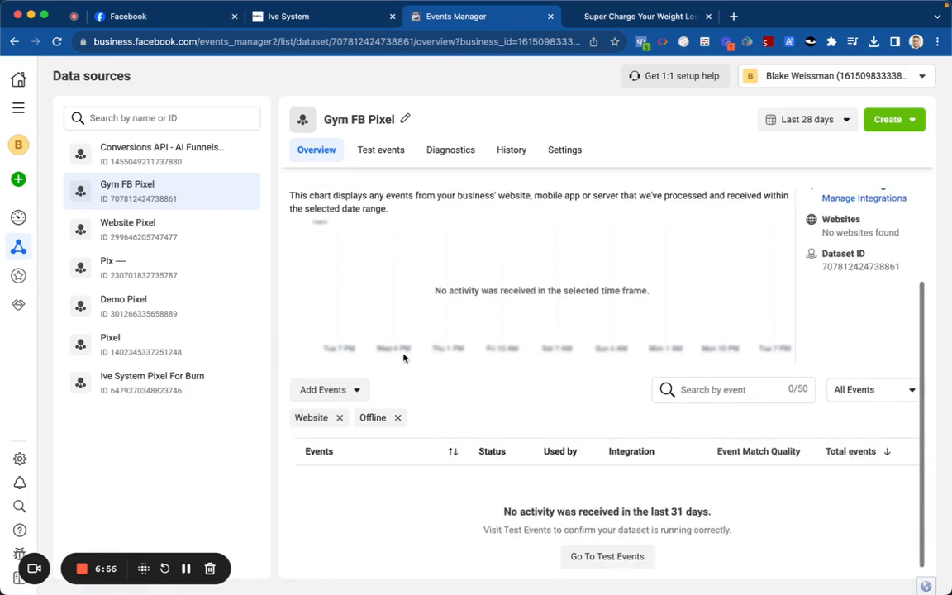
scroll(421, 269, up, 1)
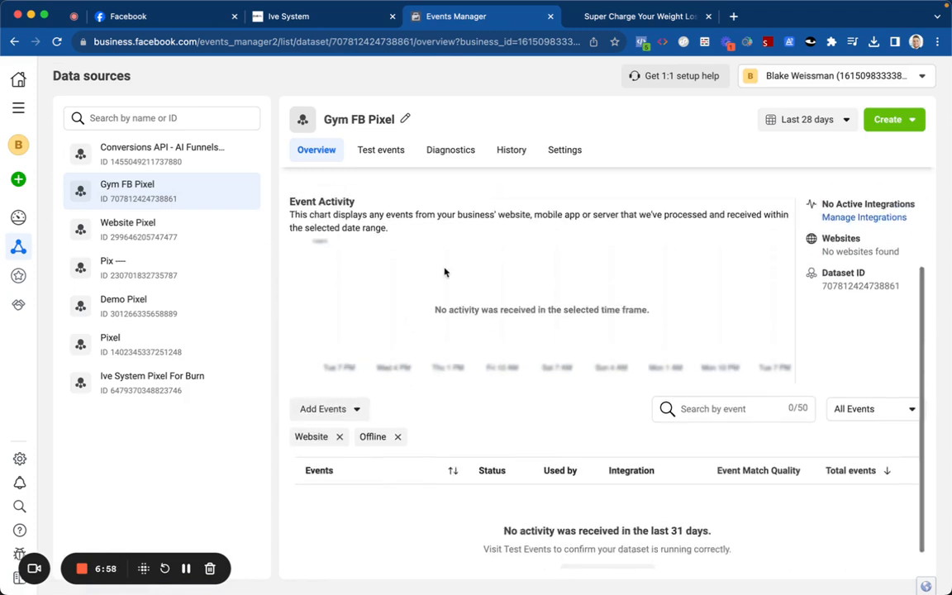
click(356, 409)
click(361, 489)
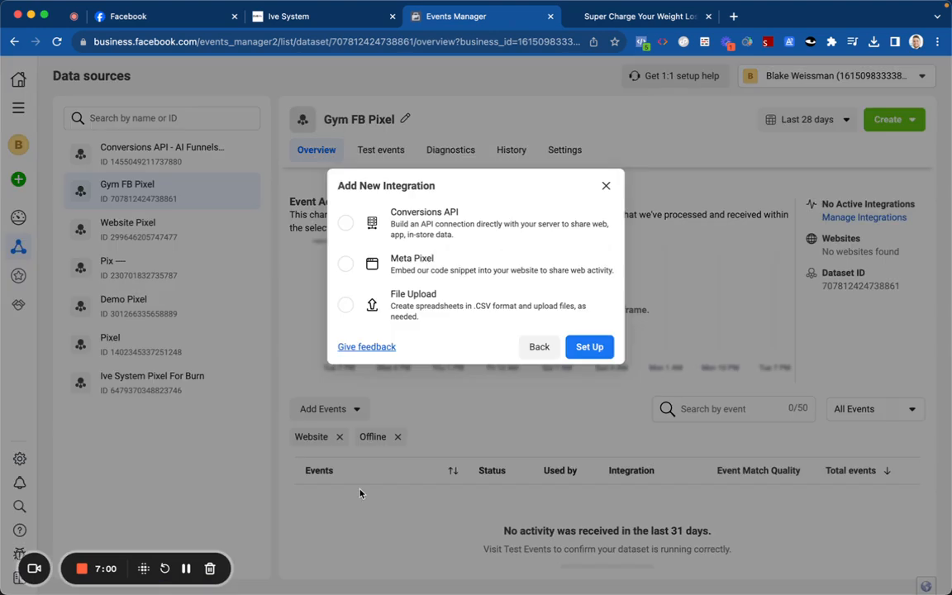
click(401, 213)
click(587, 348)
click(535, 369)
click(642, 466)
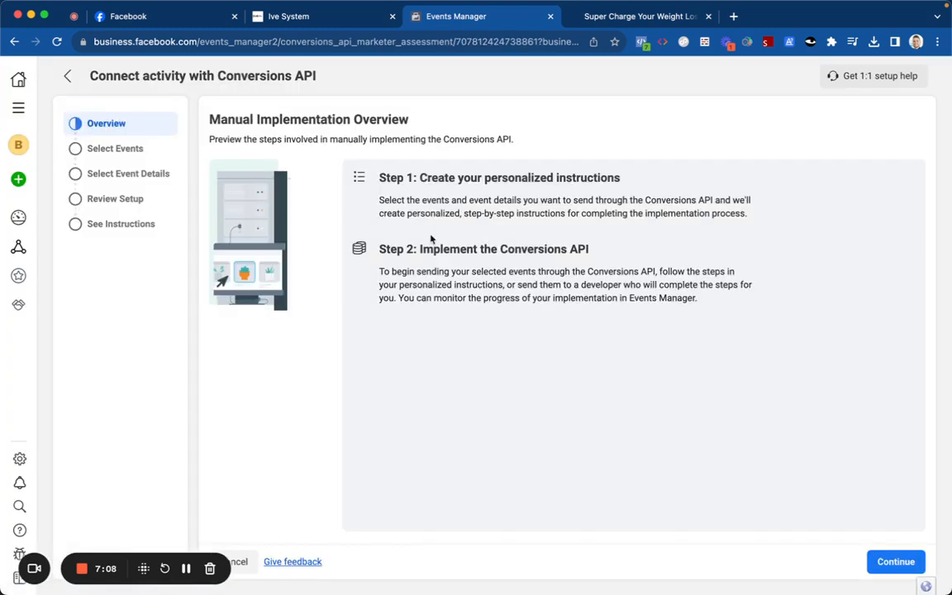
Step: Browse the additional events filtered to all app events, then cancel and discard the setup
scroll(602, 381, down, 1)
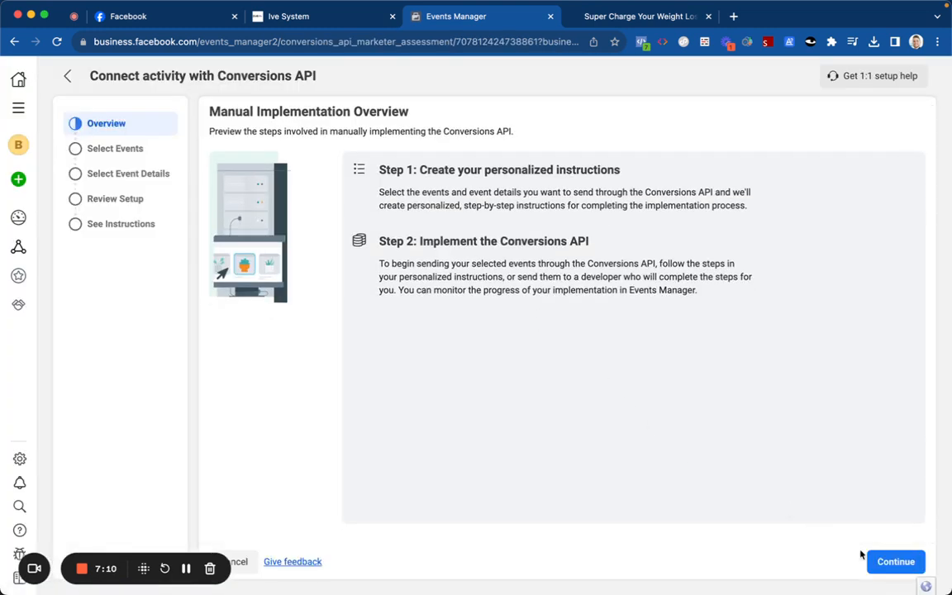
click(876, 563)
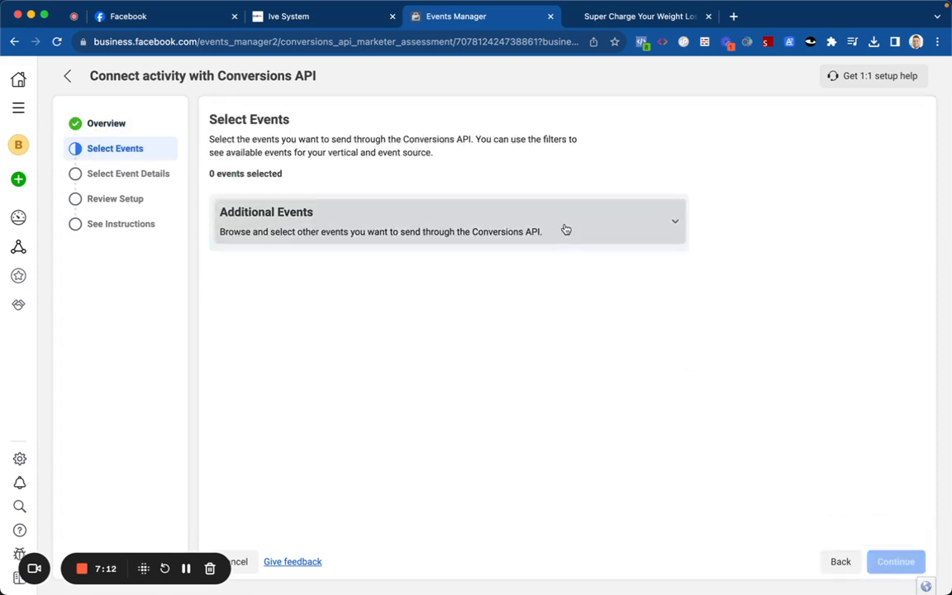
click(565, 230)
click(278, 267)
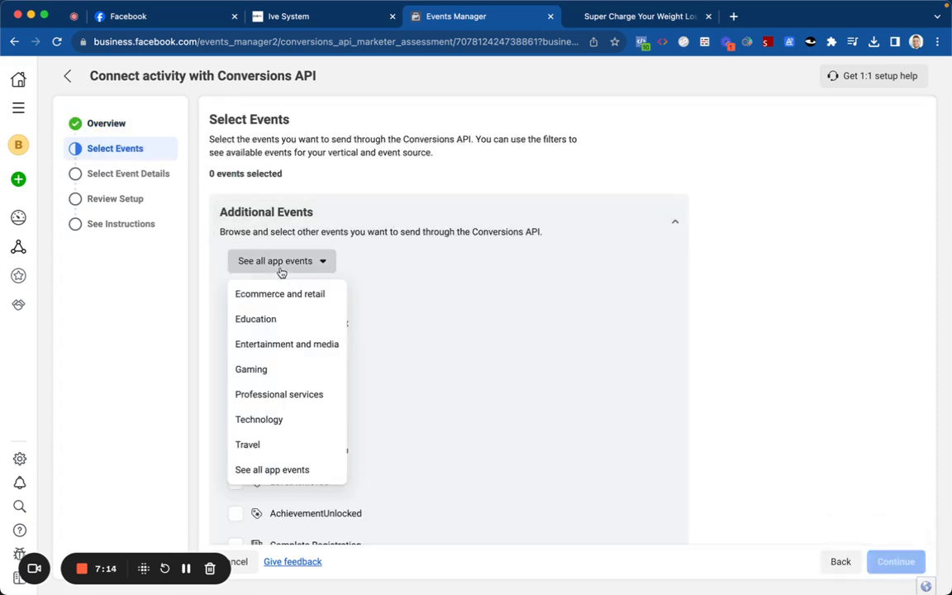
click(266, 468)
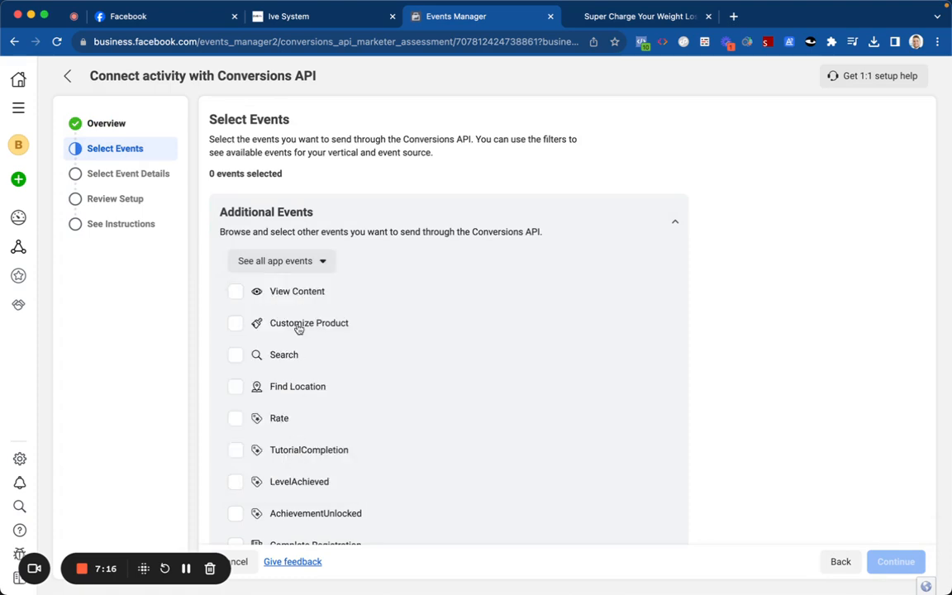
scroll(304, 278, down, 4)
scroll(305, 283, down, 6)
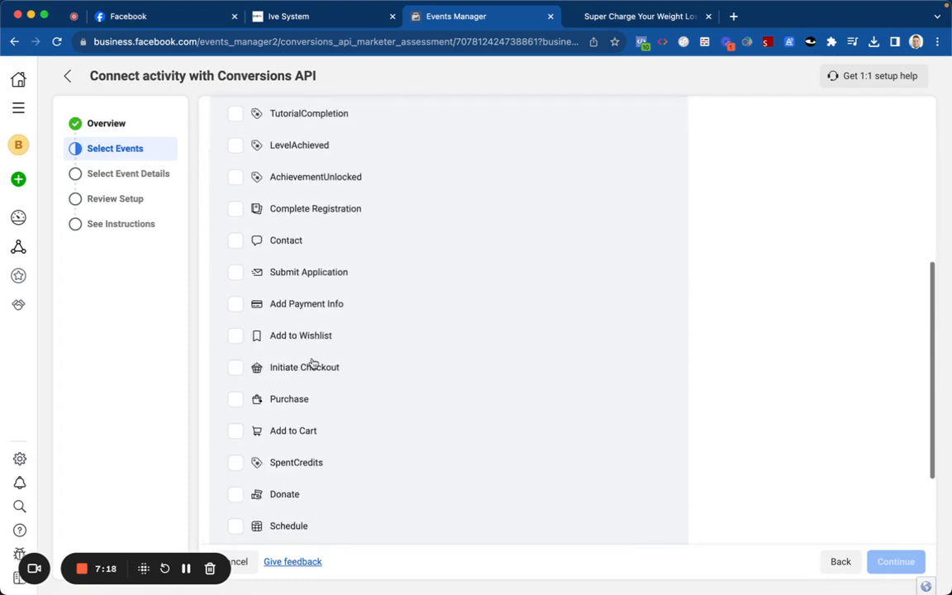
scroll(320, 362, up, 10)
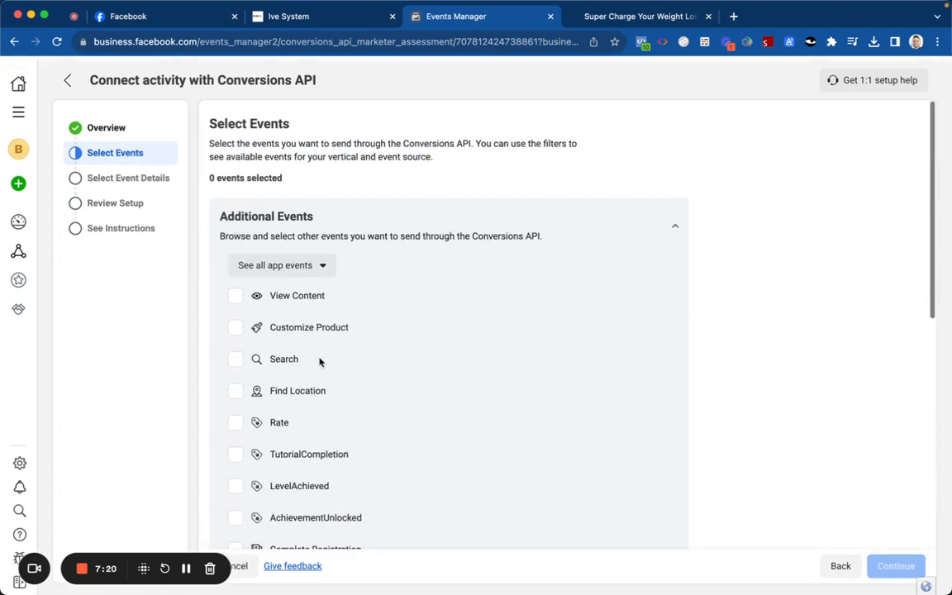
click(325, 269)
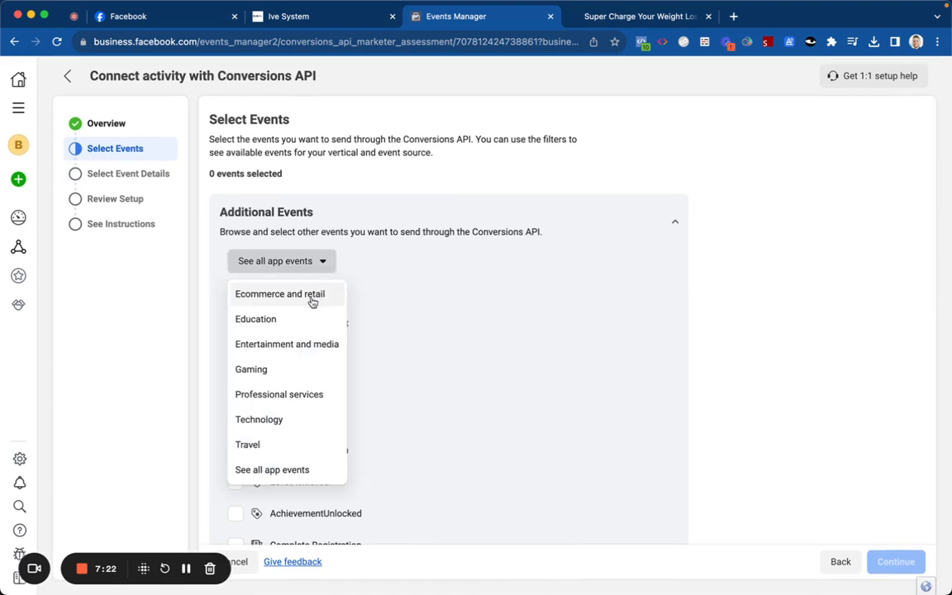
click(299, 467)
click(302, 262)
click(237, 561)
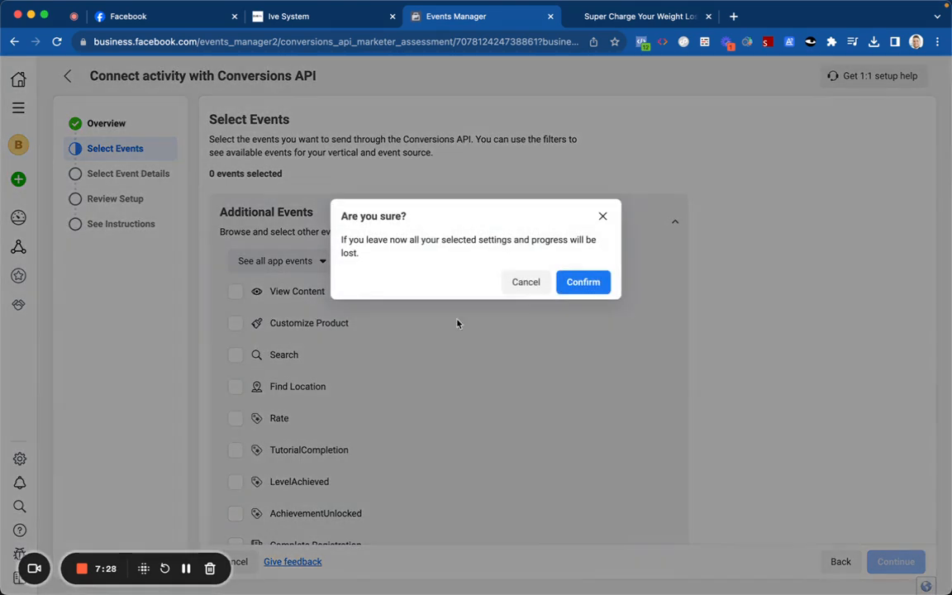
click(582, 282)
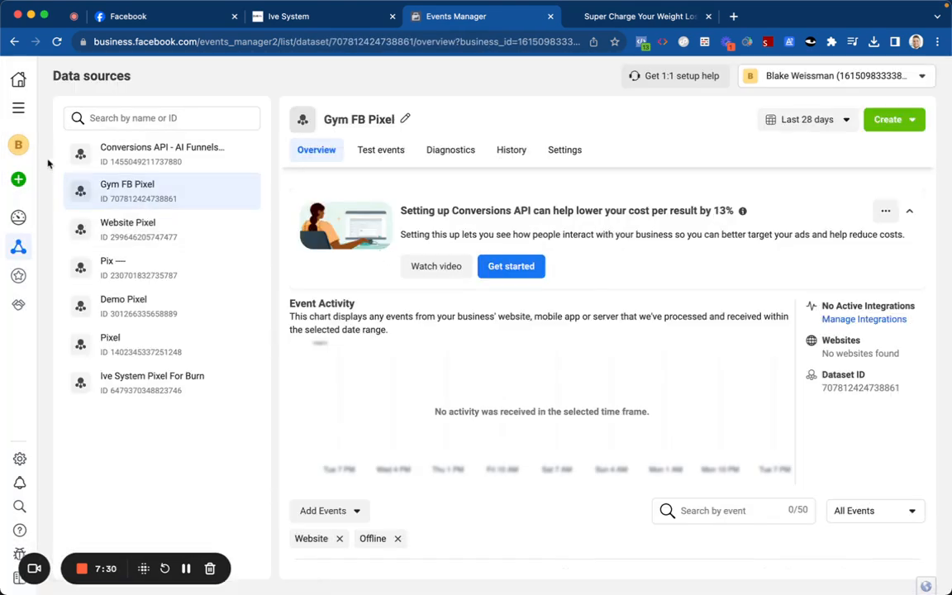
Step: Switch to the business account with 24 assets and show its Data sources list
click(18, 145)
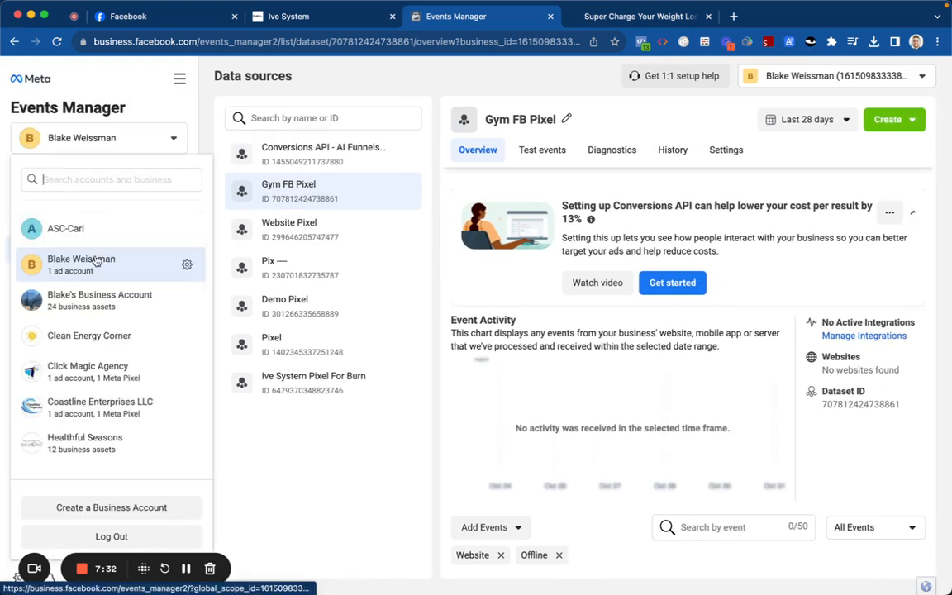
click(107, 308)
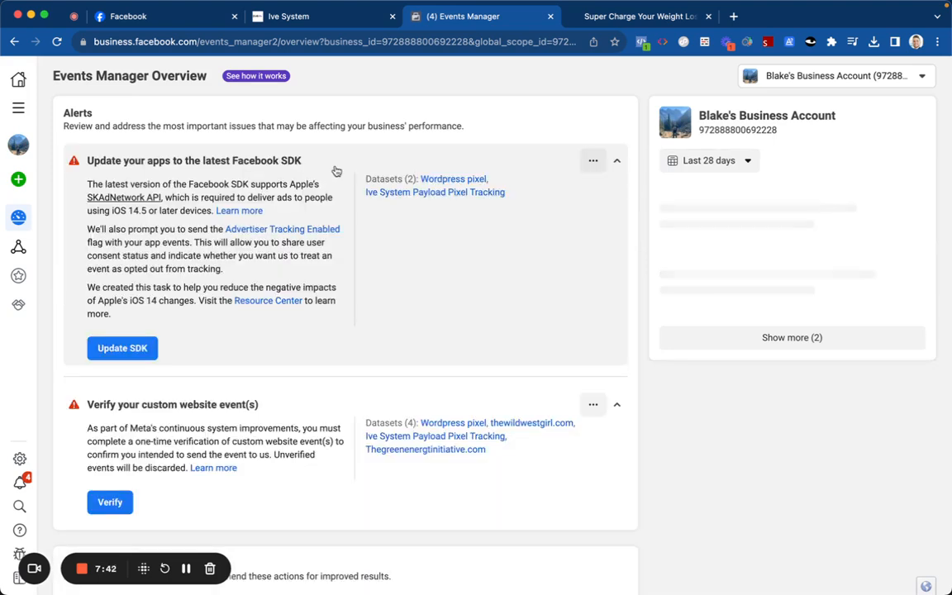
click(18, 248)
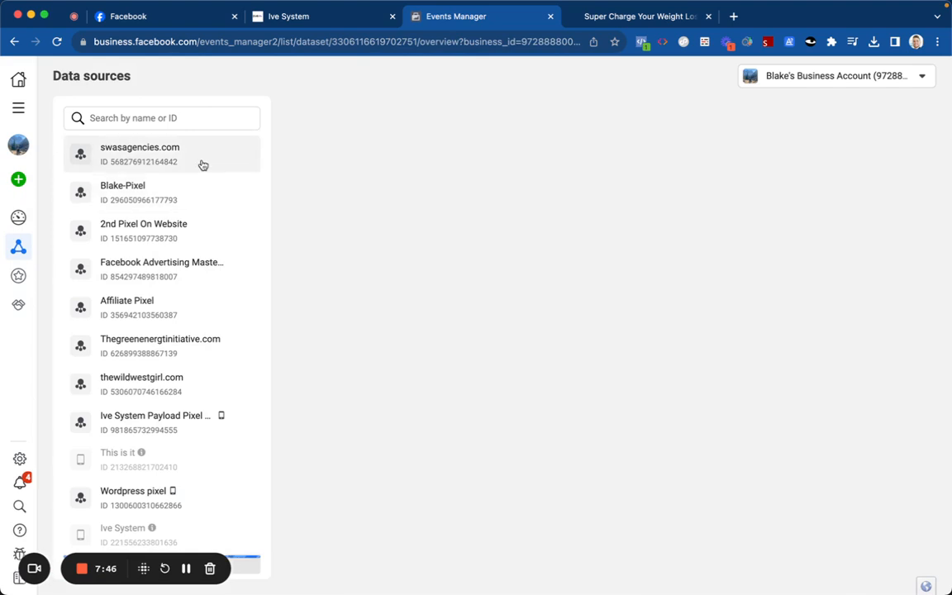
mouse_move(18, 183)
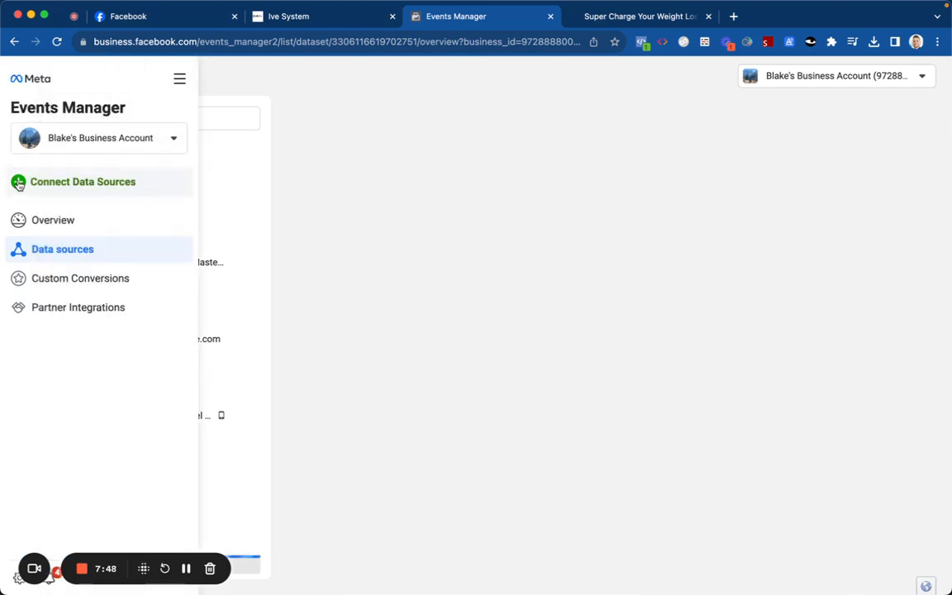
Step: Connect a new Web data source and create it as dataset Alfunnelsmarketing.com
click(49, 183)
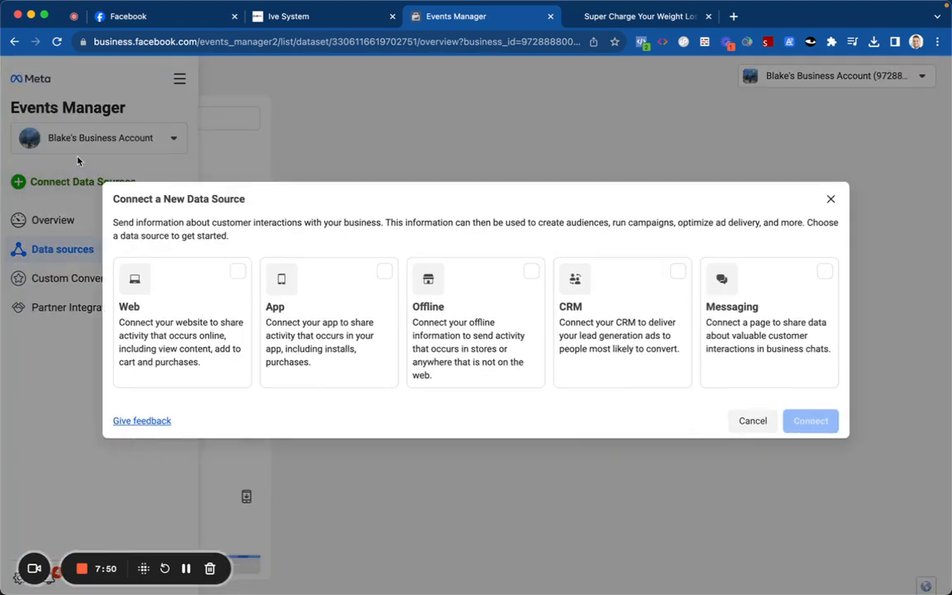
click(213, 302)
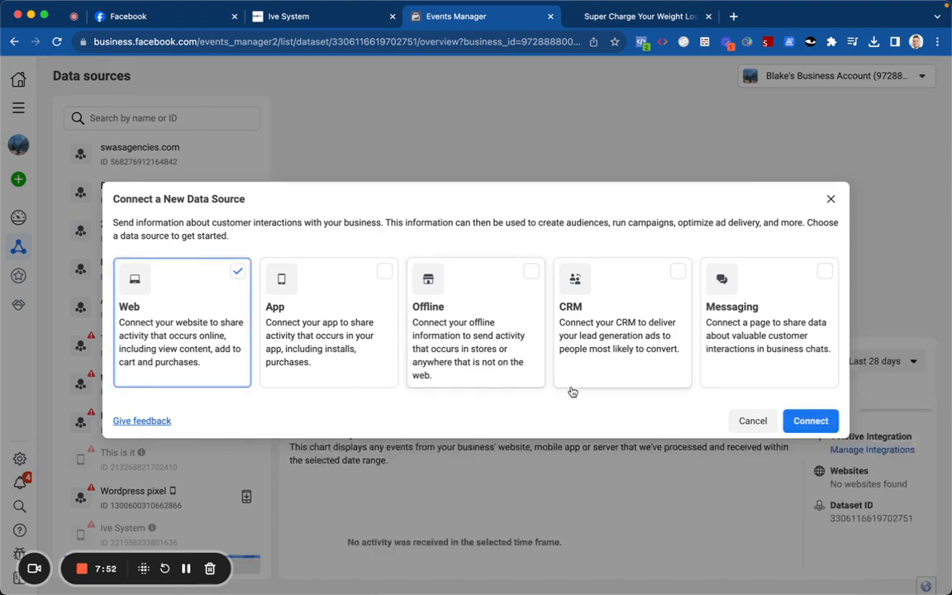
click(809, 420)
click(509, 265)
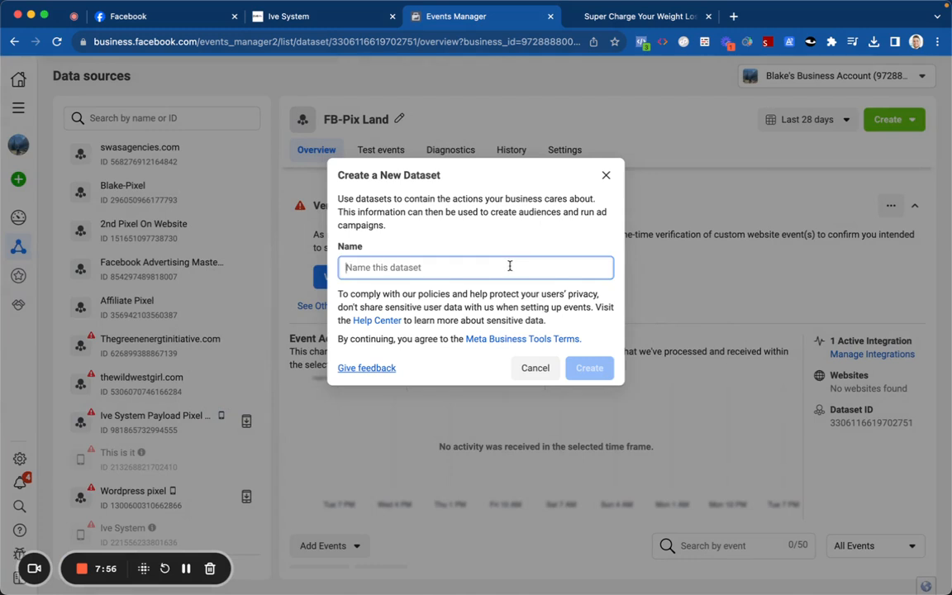
text(AIfunnelsmarketing.com)
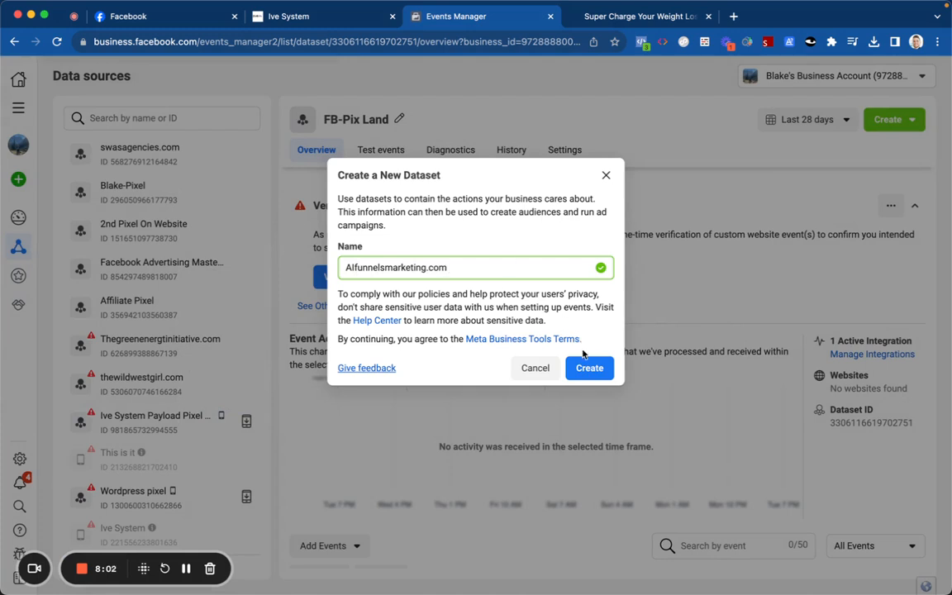
click(589, 367)
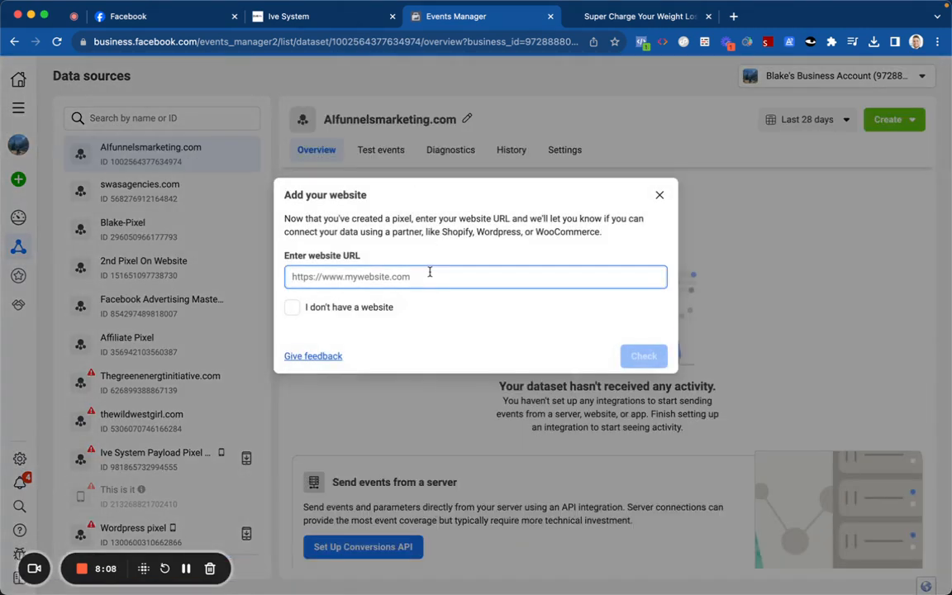
text(https://aifunnelsmark)
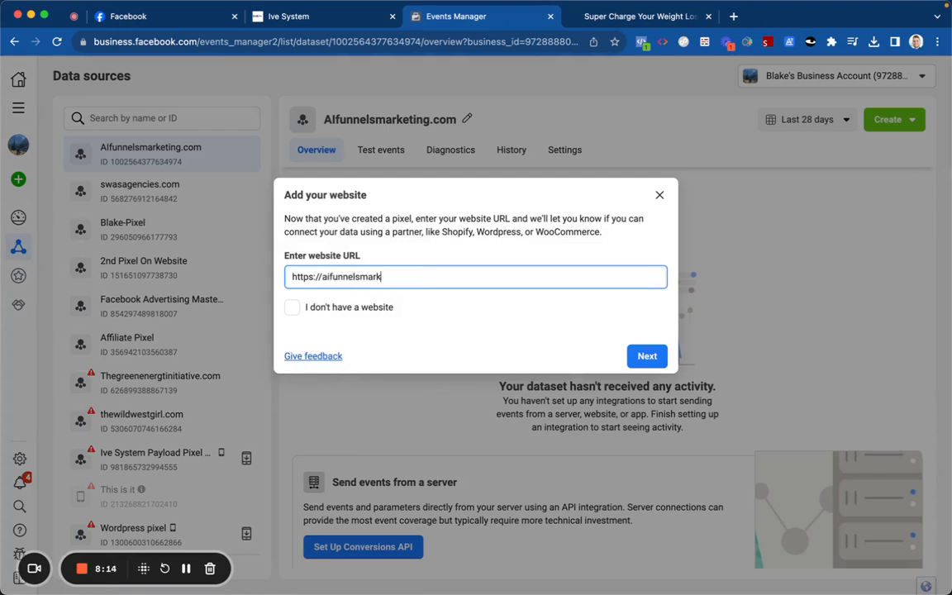
text(eting.com)
click(640, 355)
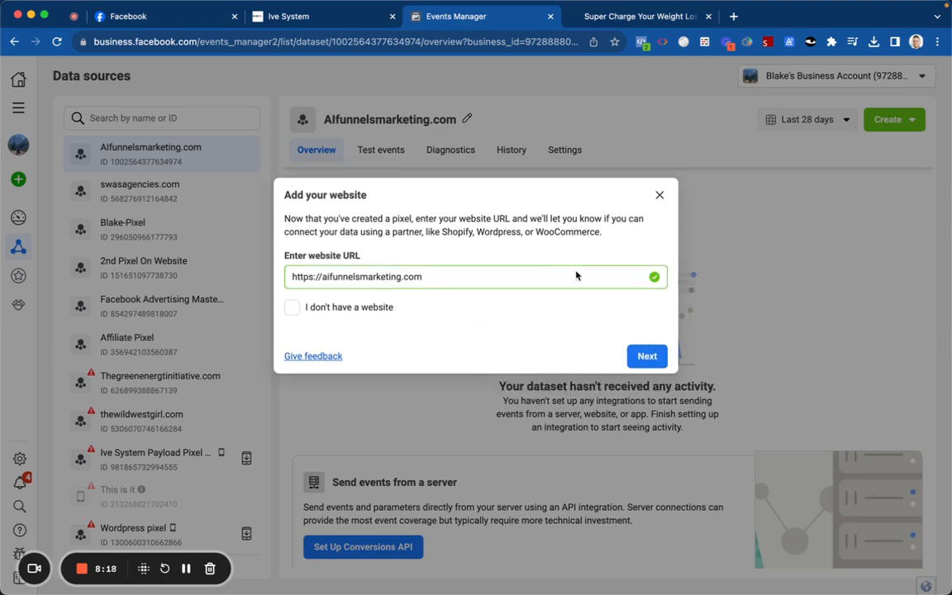
click(646, 355)
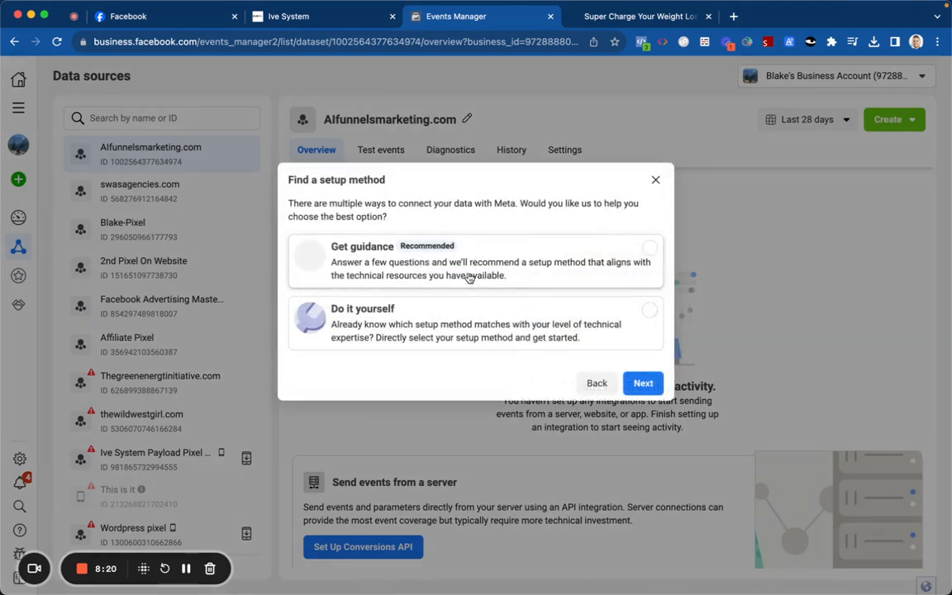
click(481, 306)
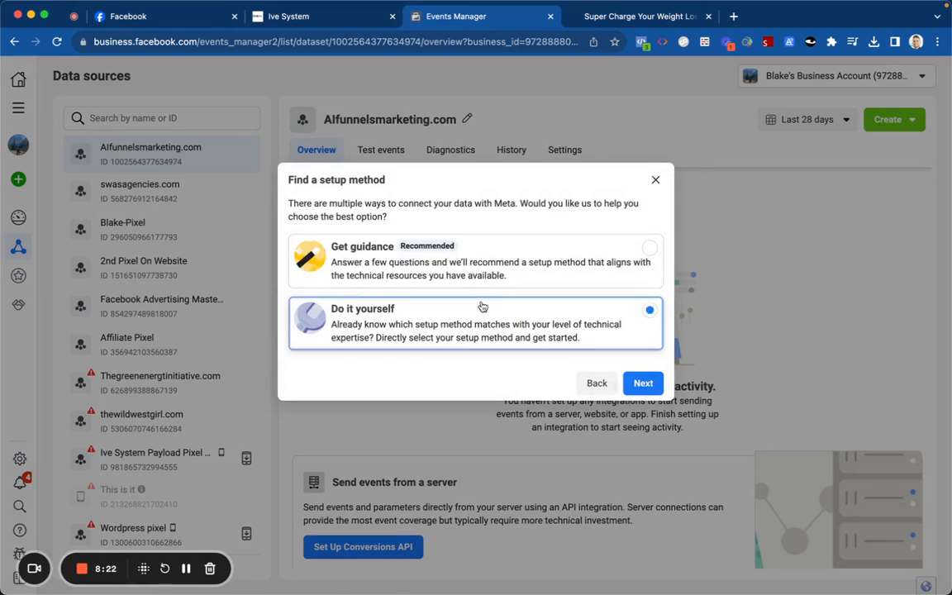
click(643, 382)
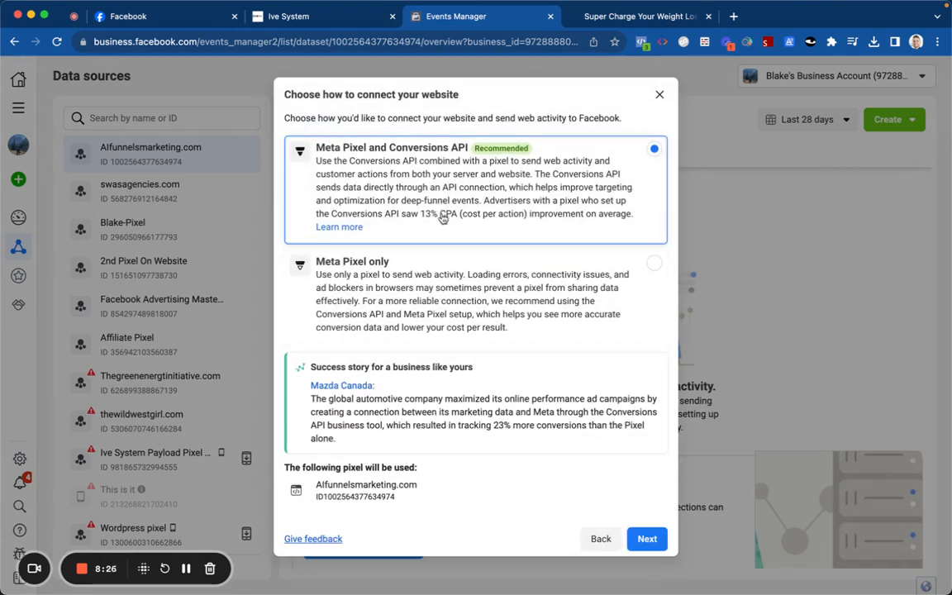
click(647, 541)
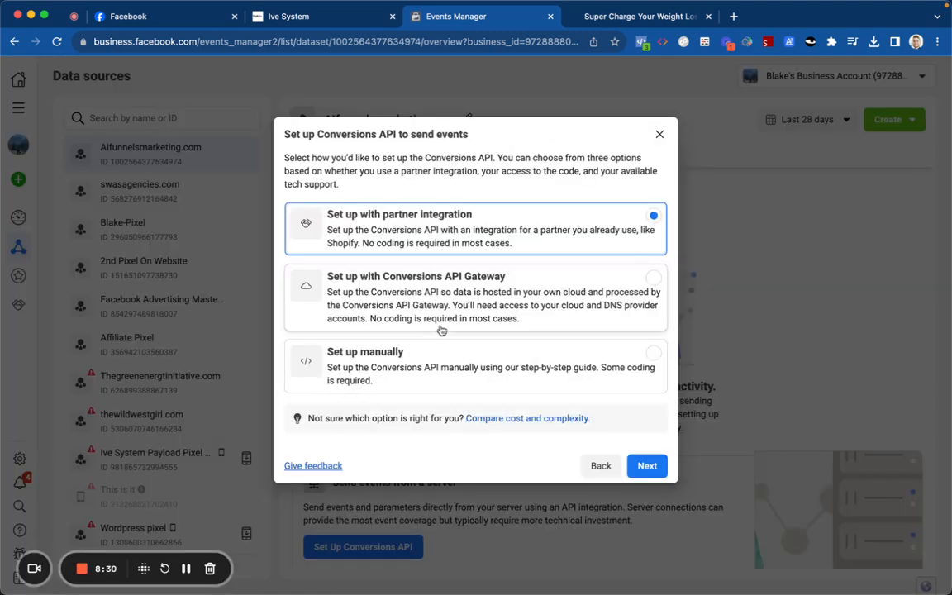
Step: Start manual Conversions API setup, browse the Additional Events list, then back out to Data sources
click(562, 364)
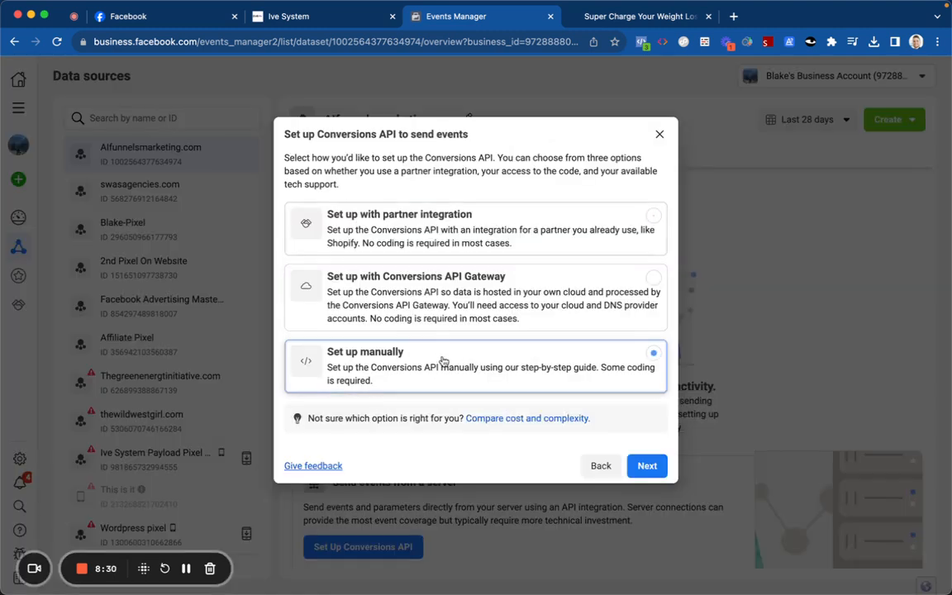
click(643, 466)
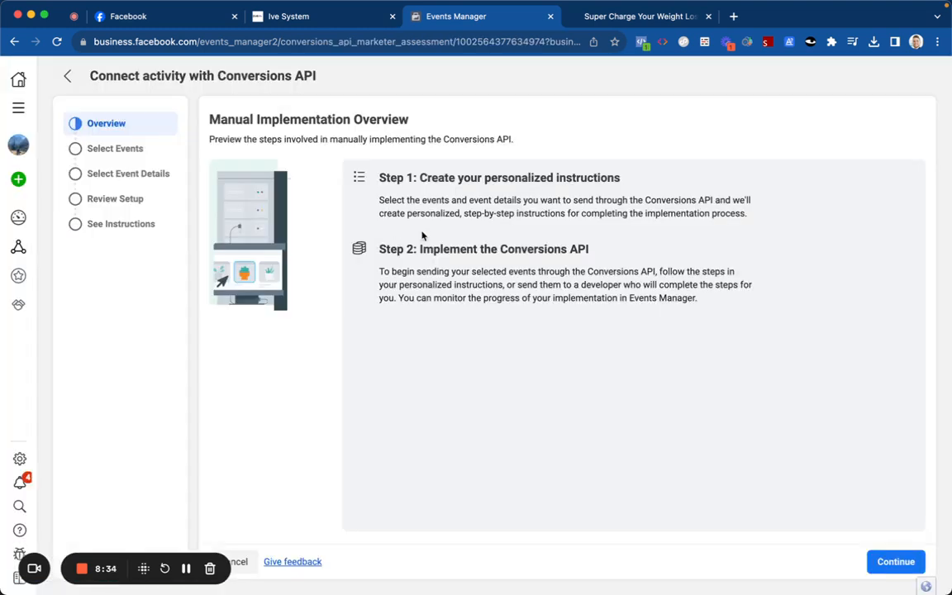
click(897, 560)
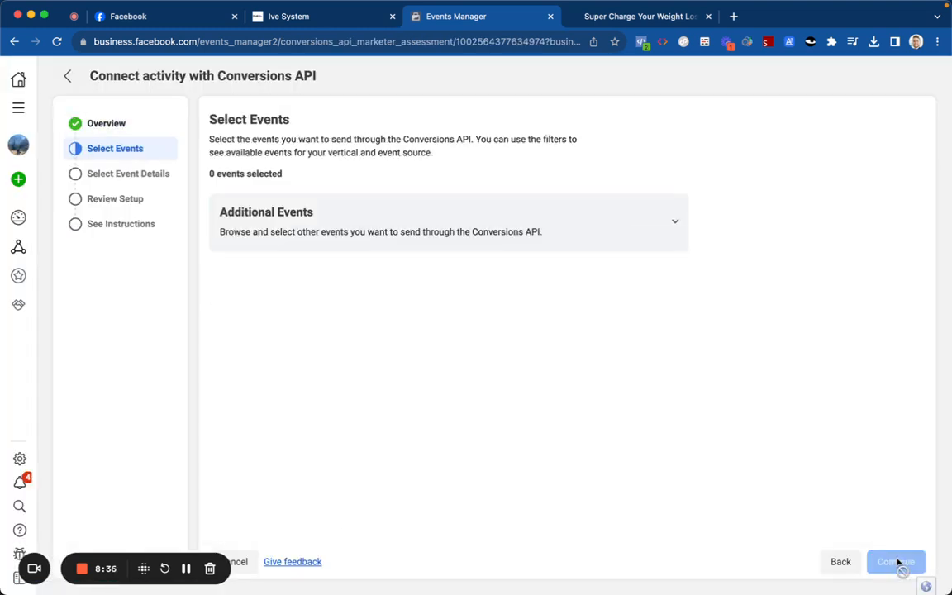
click(498, 231)
click(278, 261)
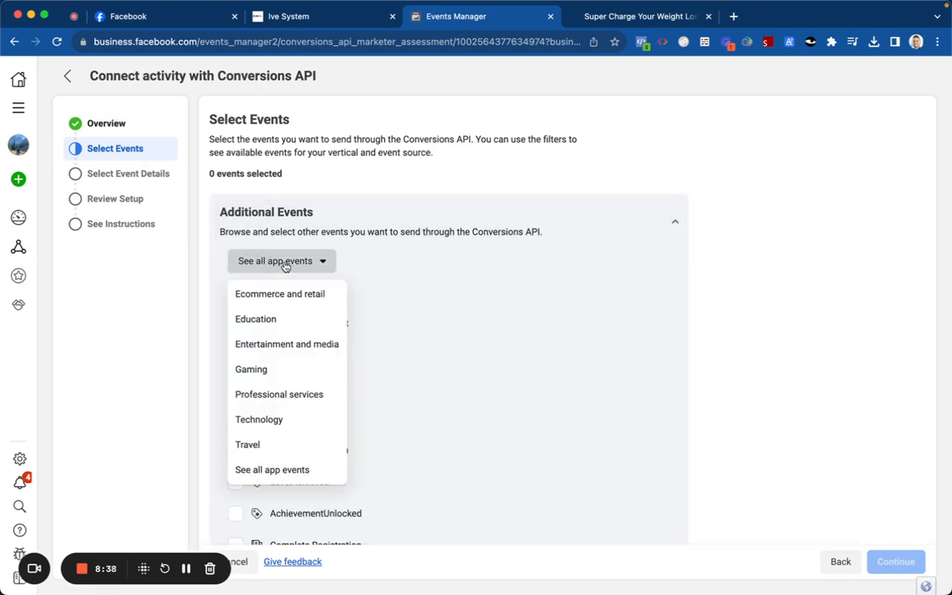
scroll(429, 371, down, 10)
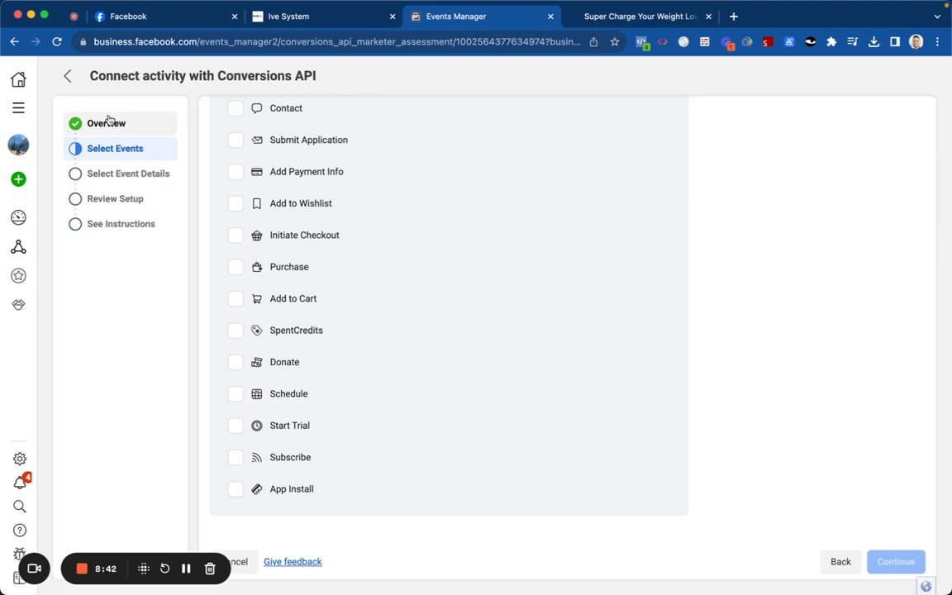
click(68, 75)
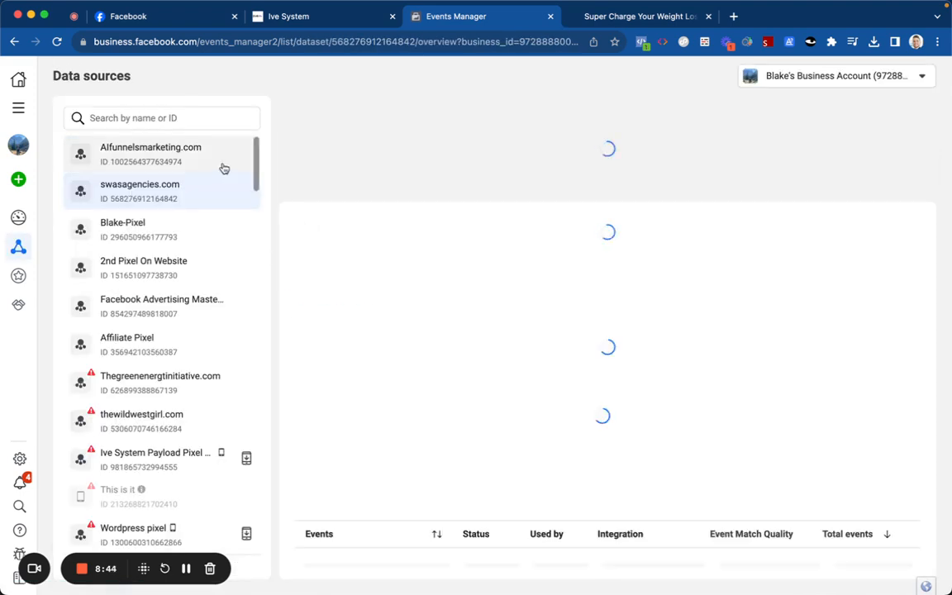
Step: In the Alfunnelsmarketing.com dataset's Settings, choose Share with an ad account under Sharing
click(223, 167)
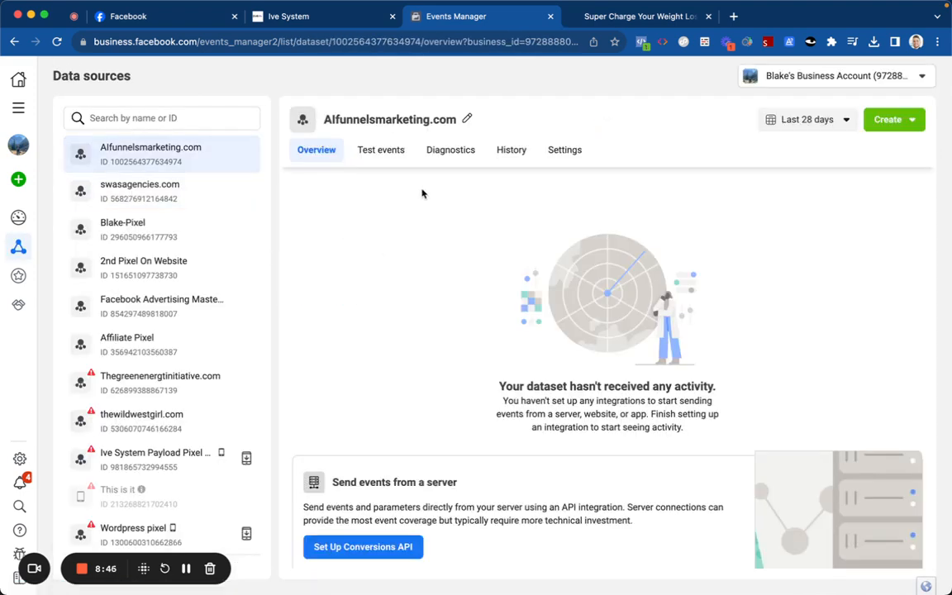
click(564, 151)
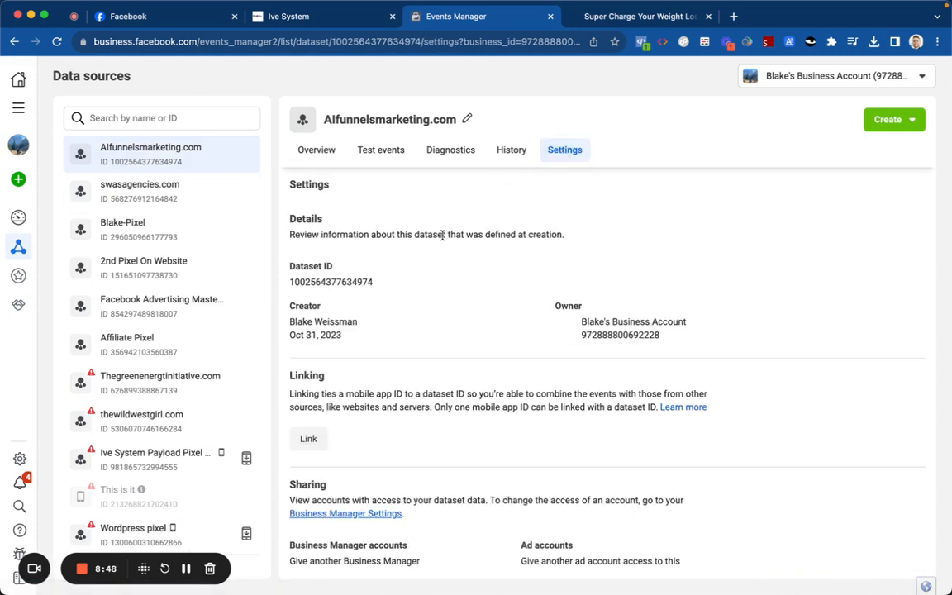
scroll(438, 347, down, 4)
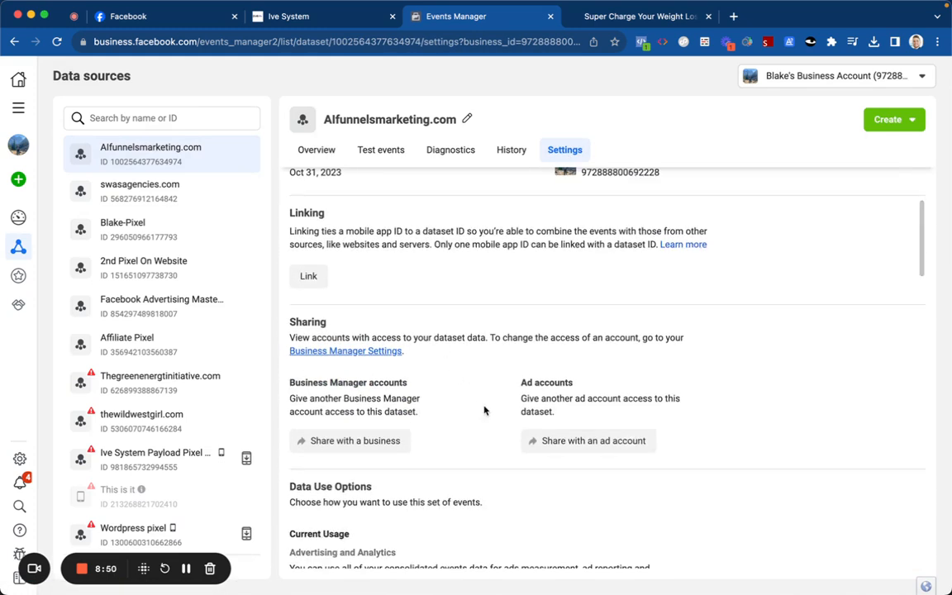
click(541, 447)
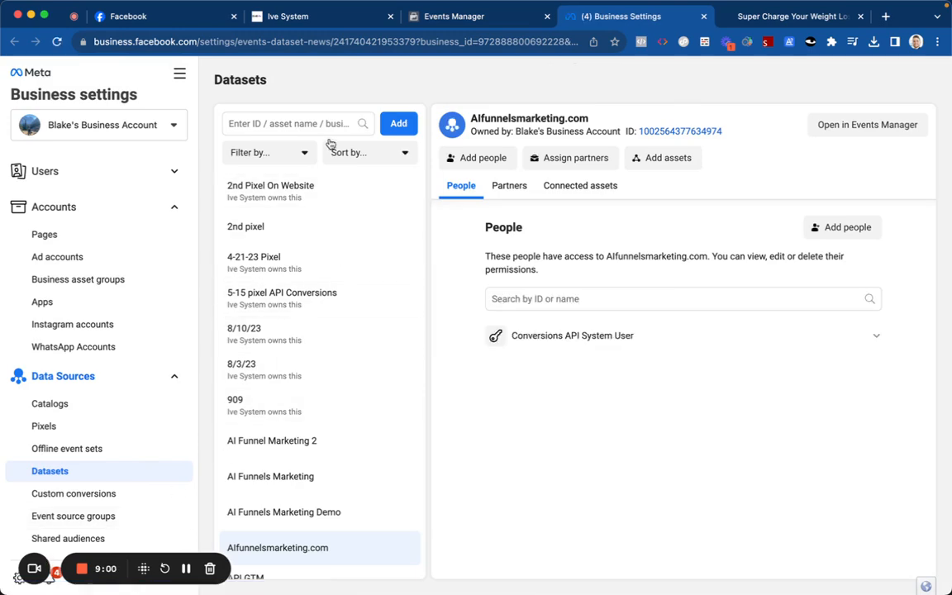
Step: Copy the dataset name and find the Alfunnelsmarketing.com dataset in Business Settings
click(426, 16)
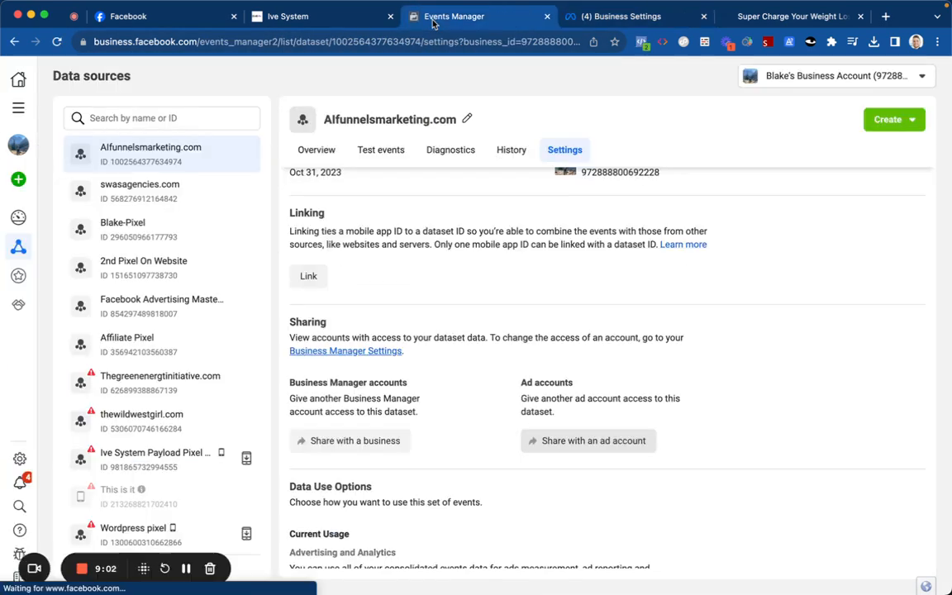
double_click(421, 123)
right_click(422, 121)
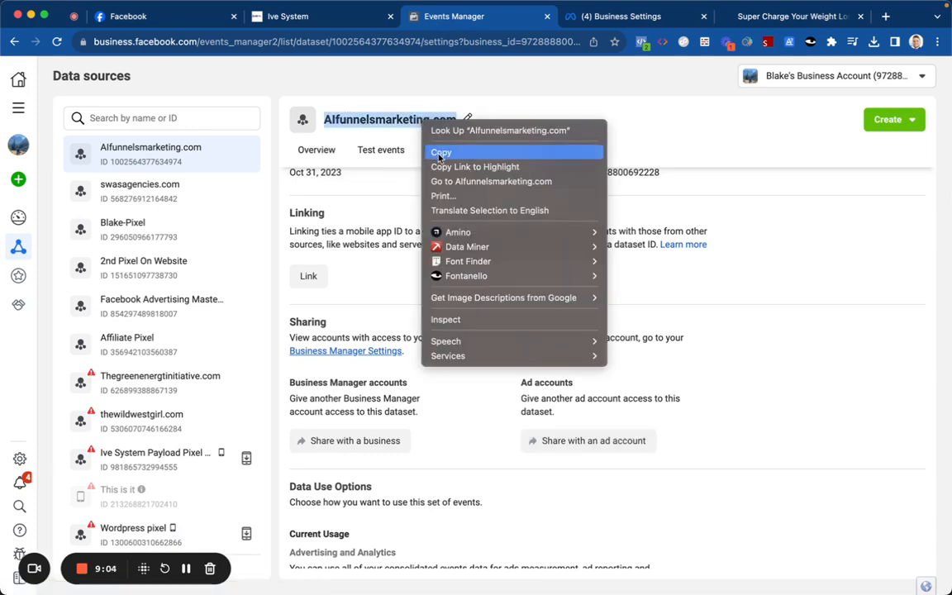
click(441, 153)
click(570, 16)
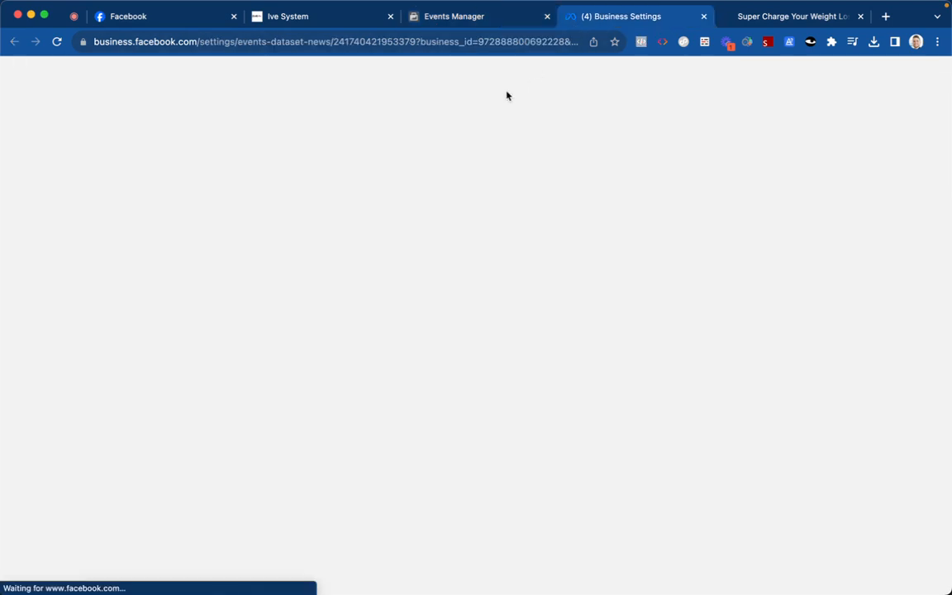
click(341, 124)
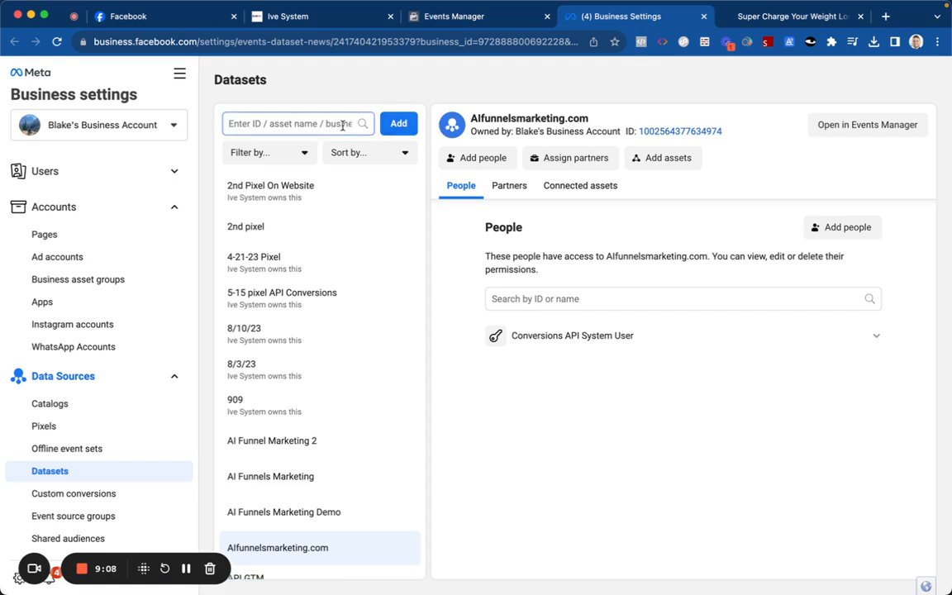
key(super+v)
click(335, 191)
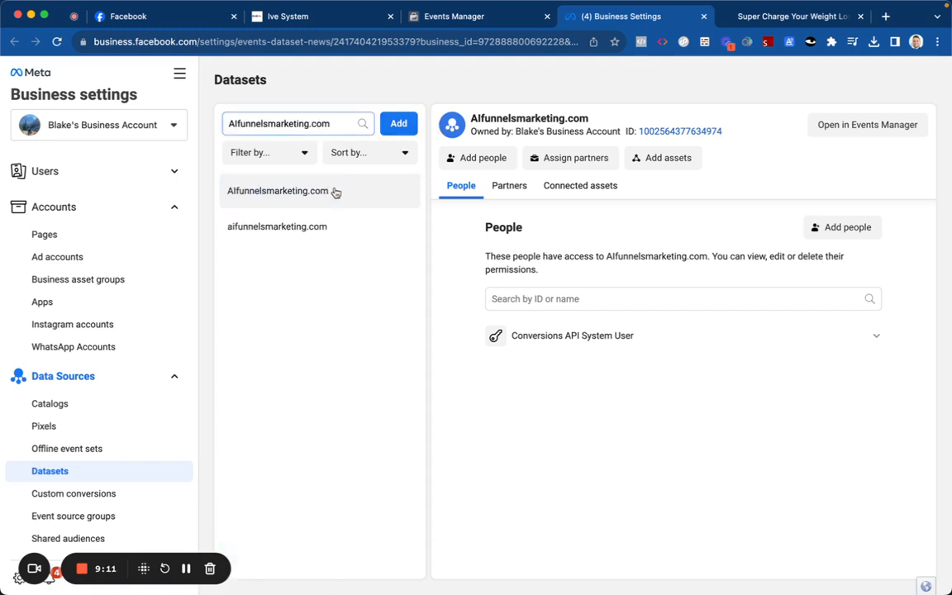
Step: Connect the personal ad account, not Swas Agencies, to the dataset as a connected asset
click(569, 192)
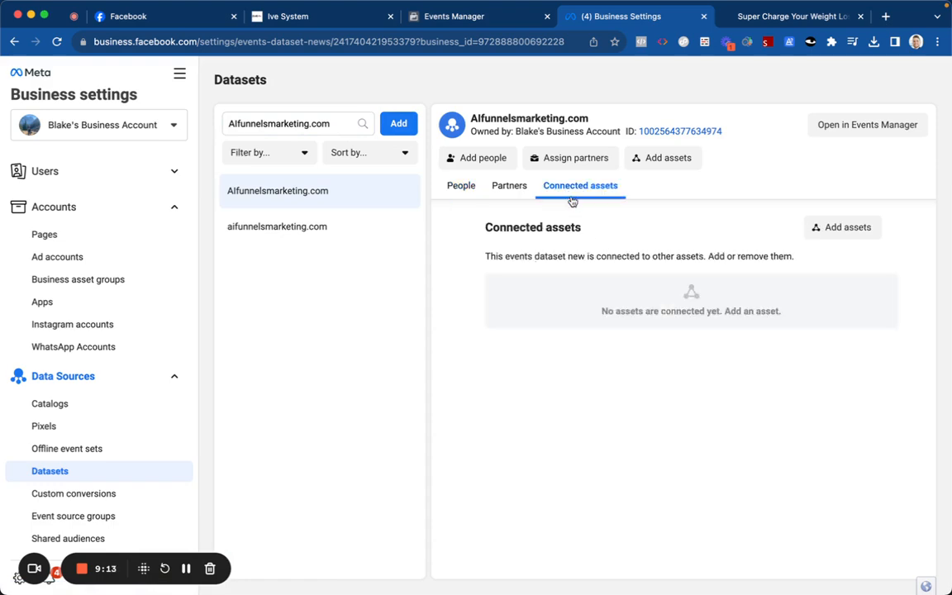
click(809, 232)
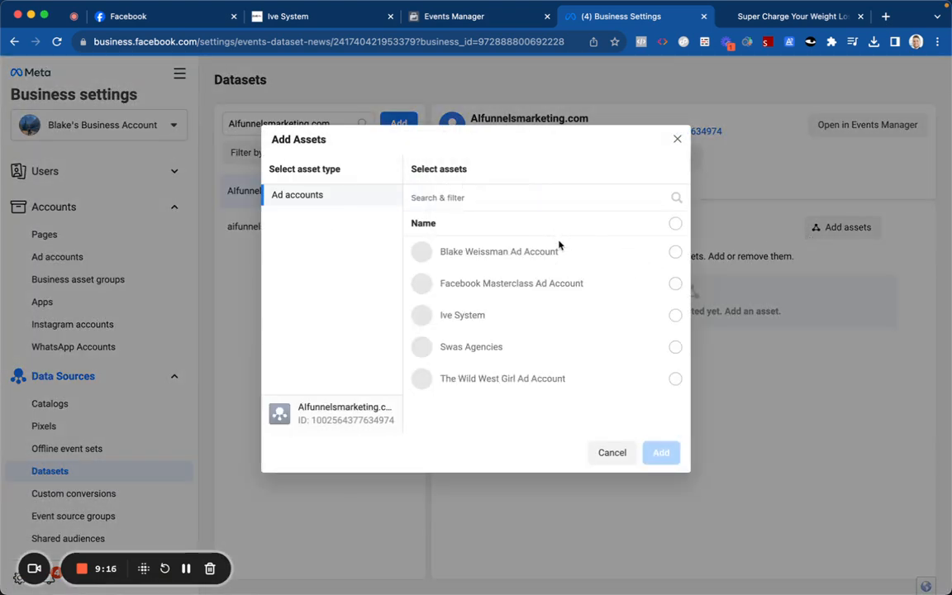
click(591, 347)
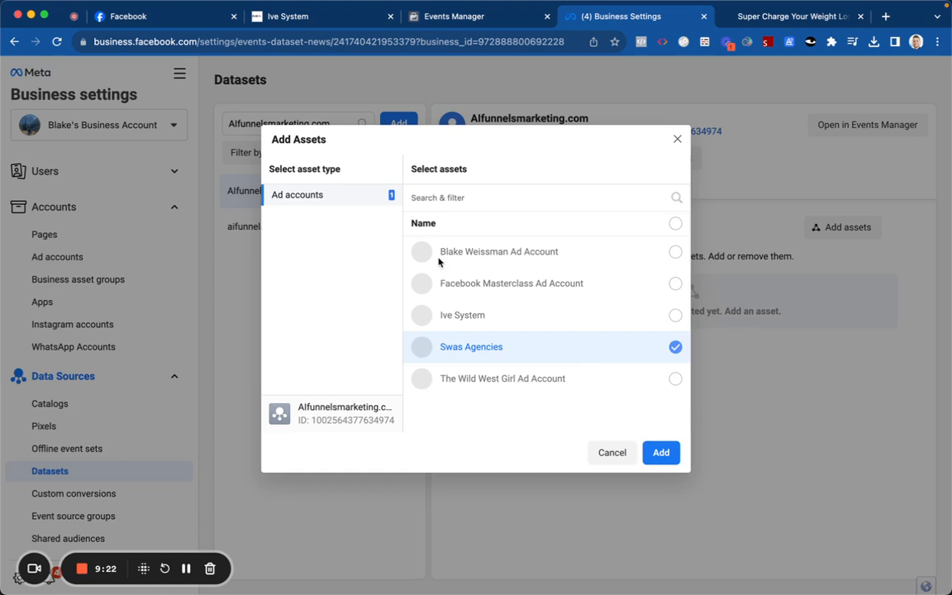
click(455, 348)
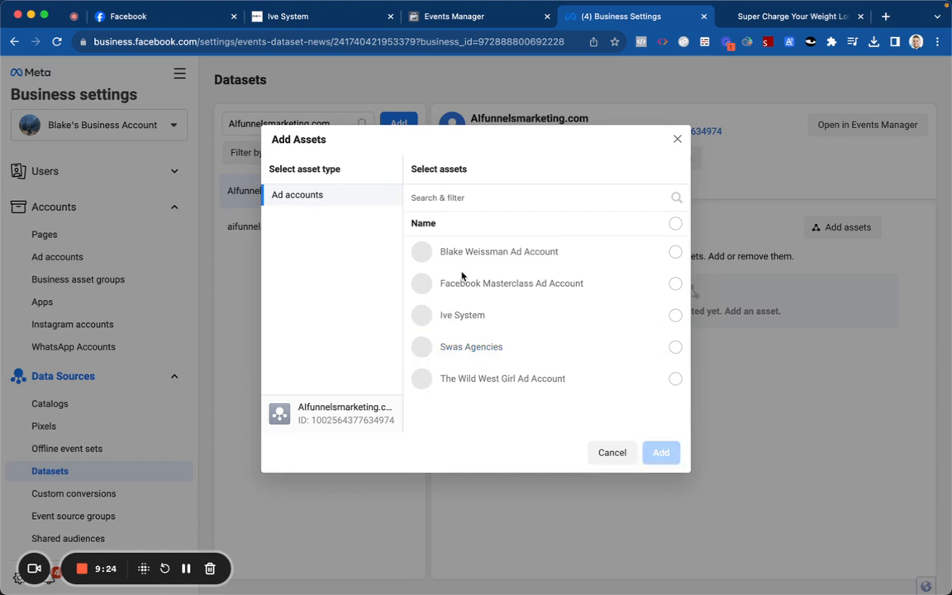
click(463, 251)
click(456, 15)
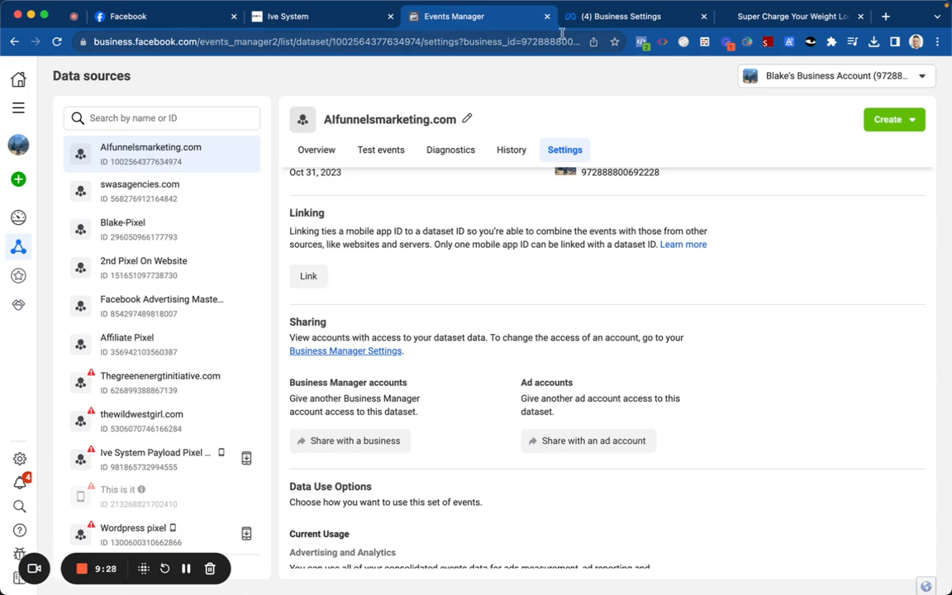
click(590, 20)
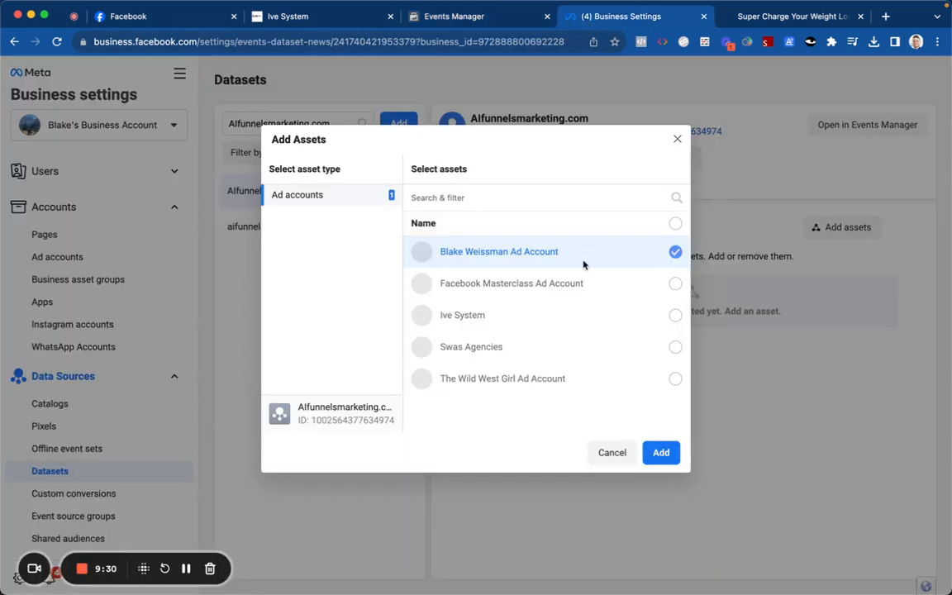
click(661, 451)
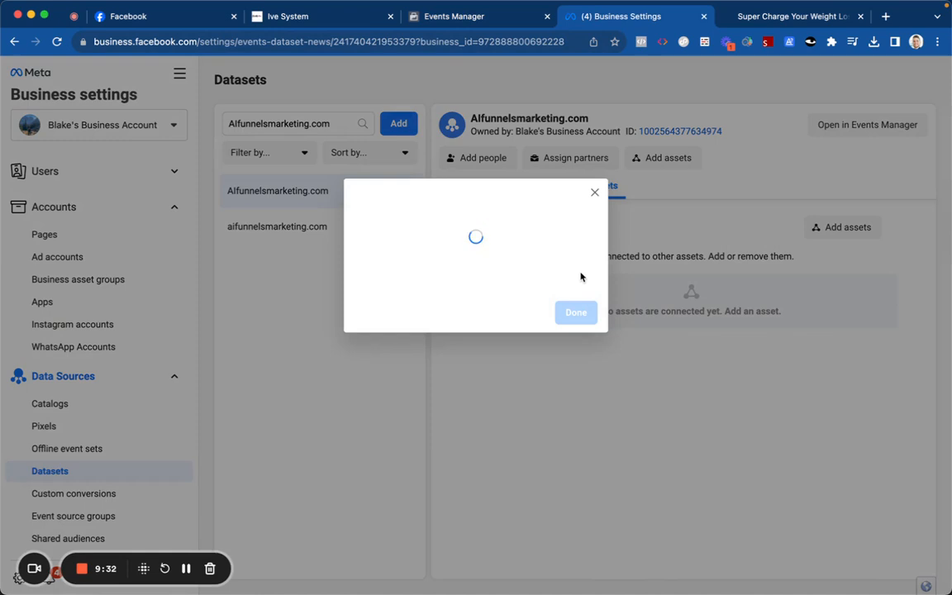
click(574, 299)
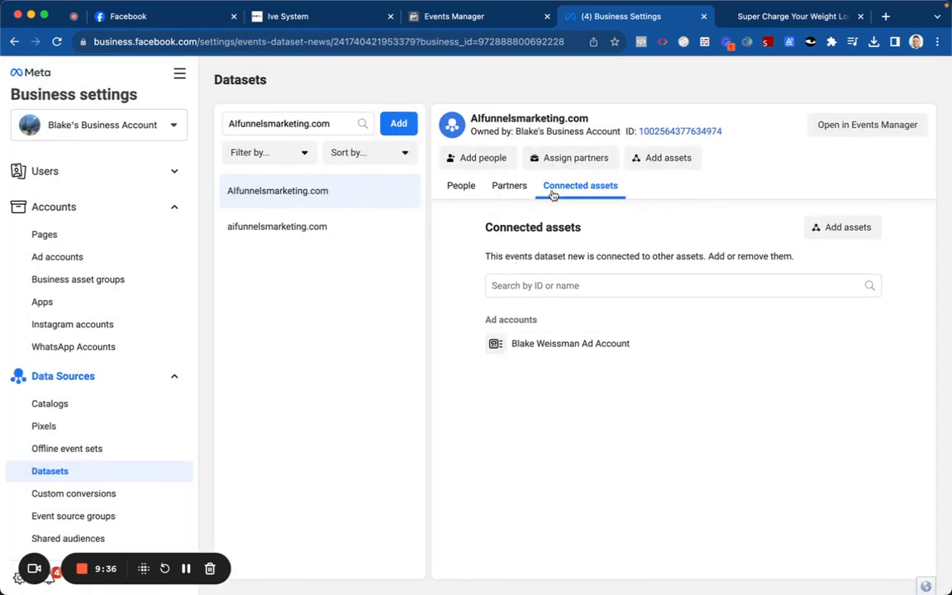
Step: In the AIfunnelsmarketing.com dataset Settings, enable Automatic Website Matching and no-code automatic event tracking
click(814, 131)
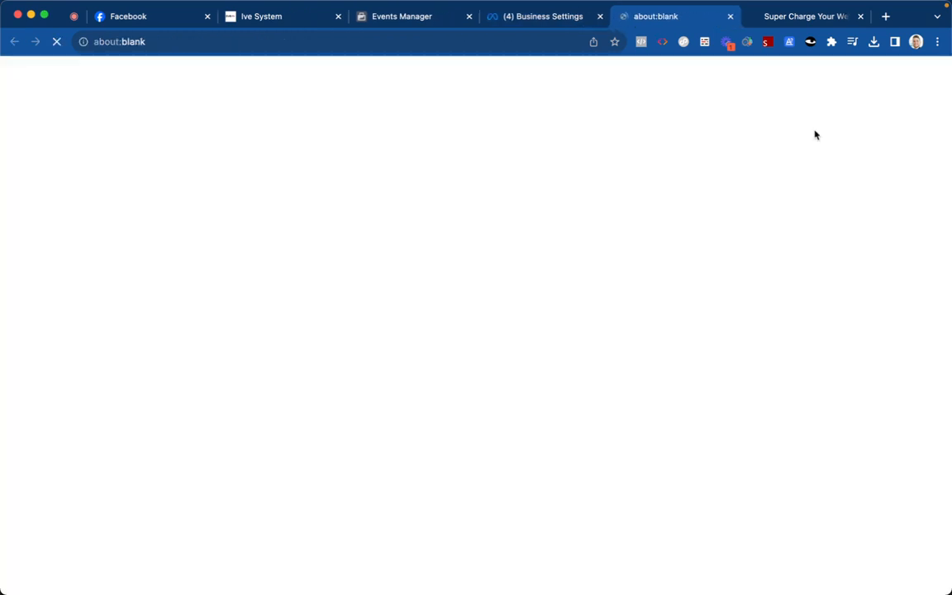
click(599, 17)
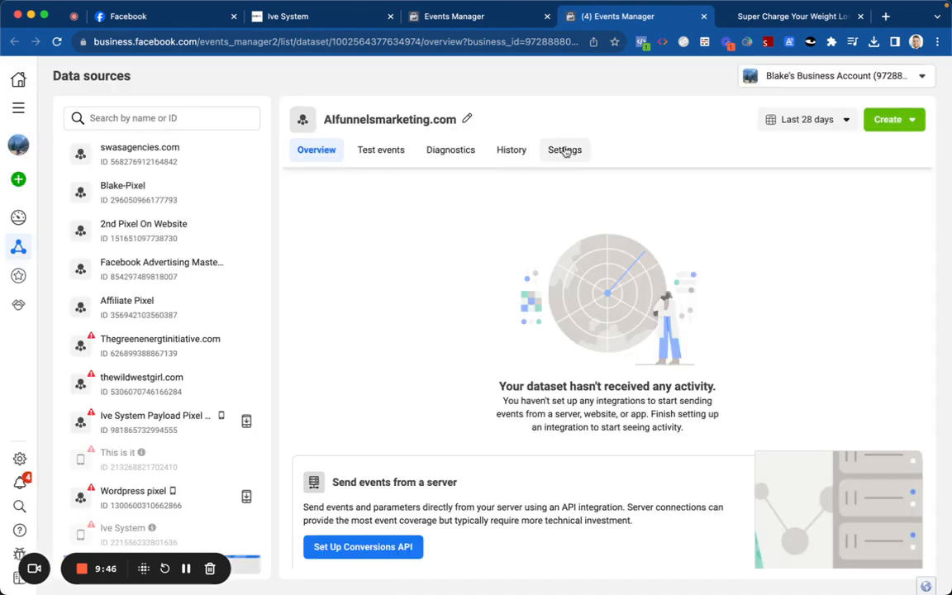
click(564, 150)
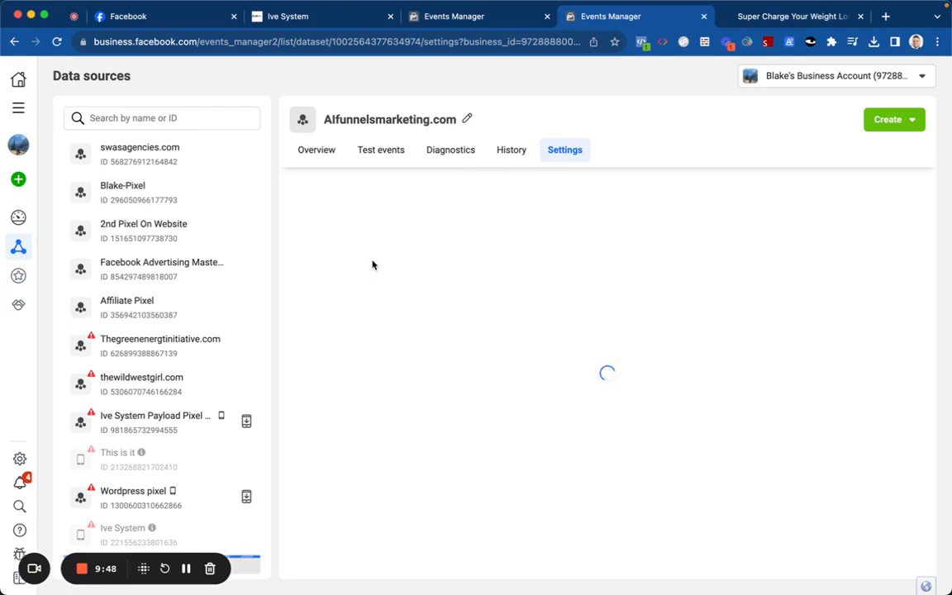
scroll(386, 329, down, 1)
scroll(389, 326, down, 6)
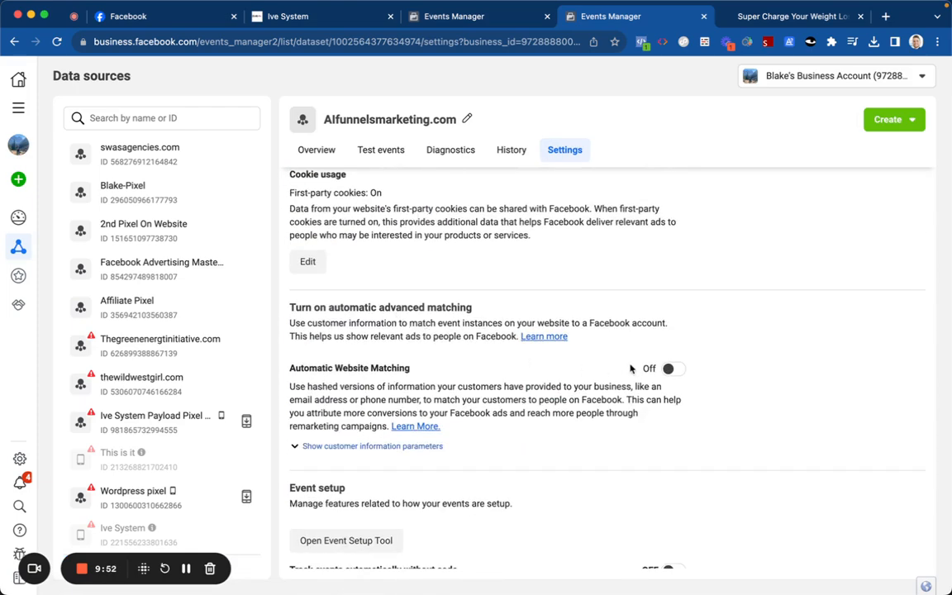
click(671, 370)
scroll(671, 380, down, 3)
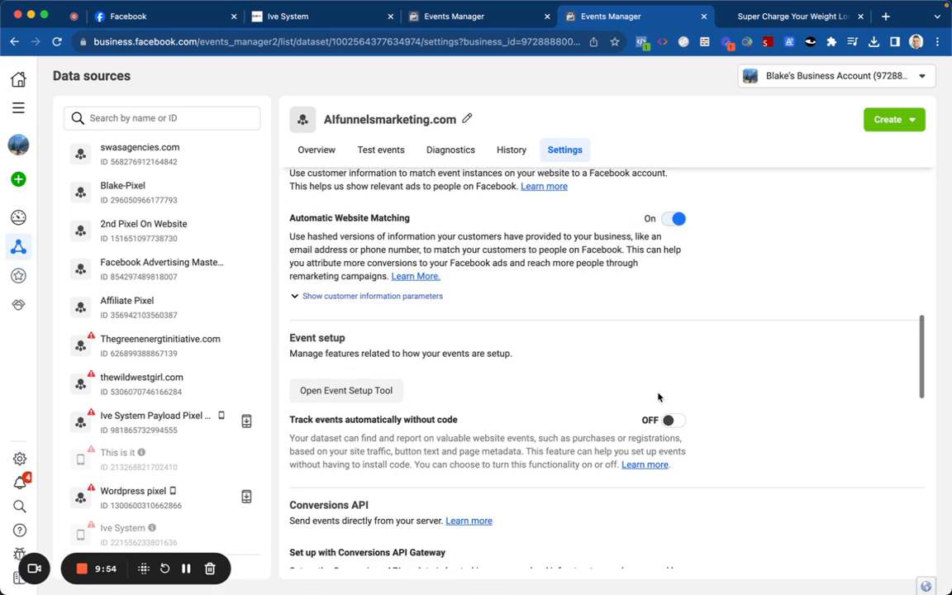
click(669, 422)
scroll(496, 347, down, 6)
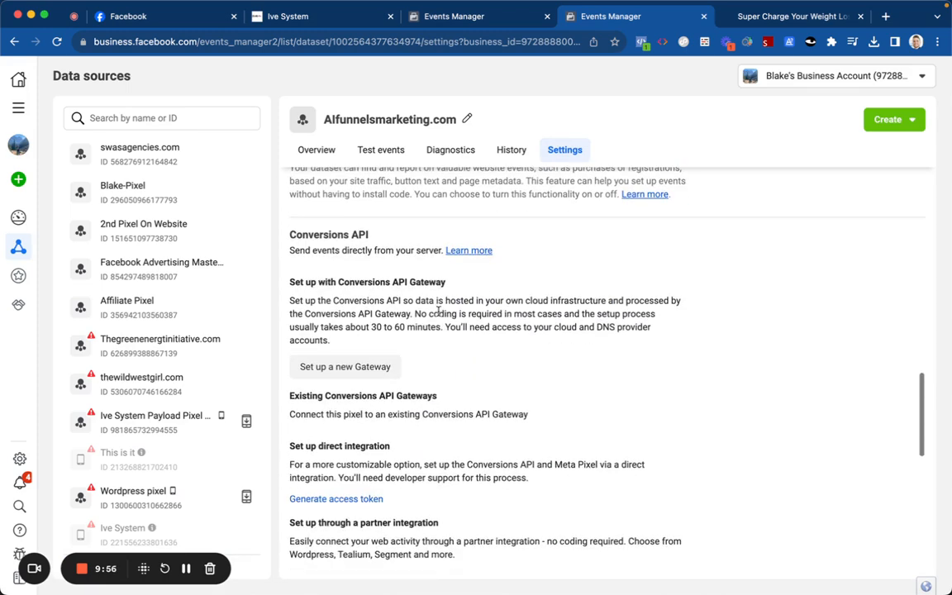
scroll(438, 311, down, 4)
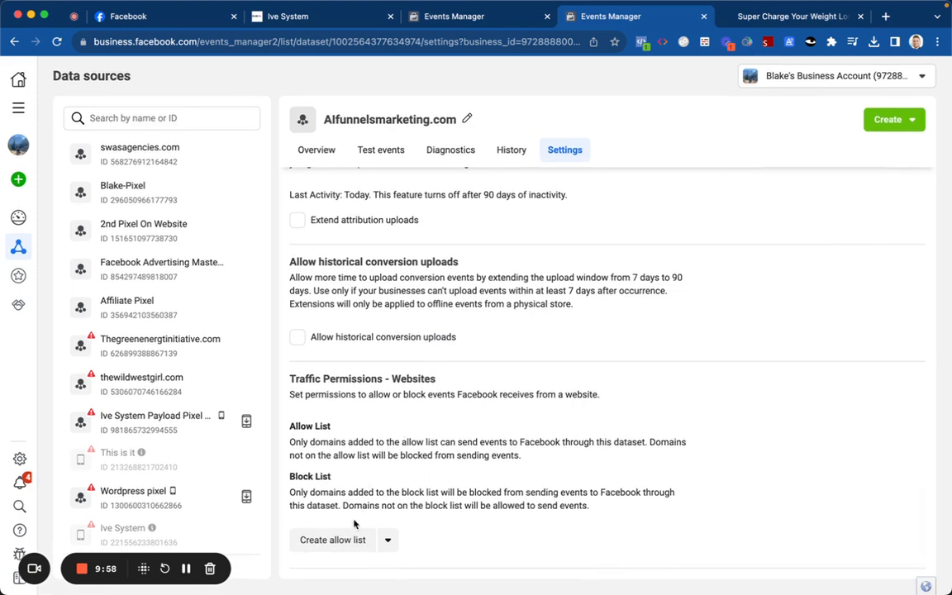
Step: Create a traffic allow list containing aifunnelsmarketing.com and its subdomains, then close the dialog
click(348, 537)
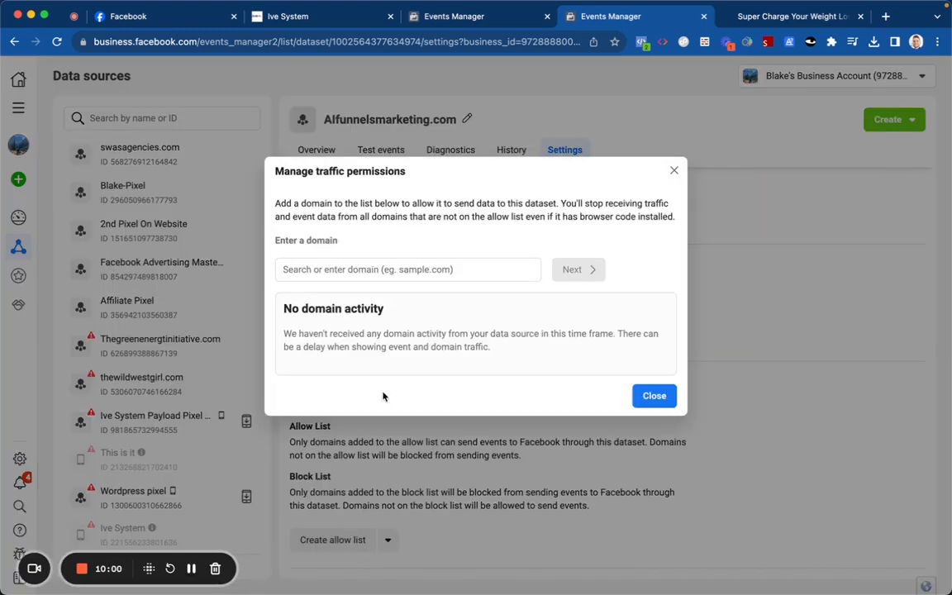
click(414, 271)
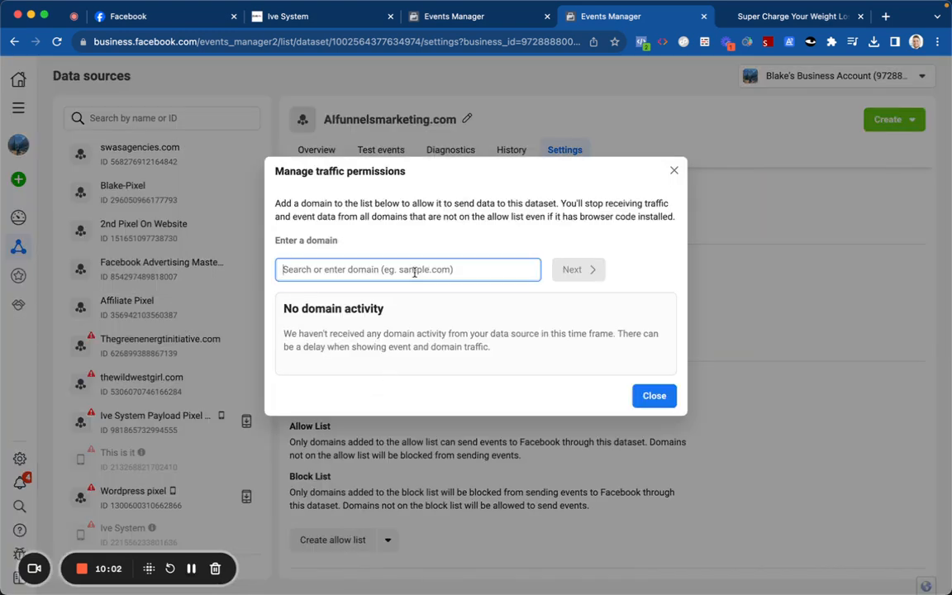
text(aifunnelsmarketing.c)
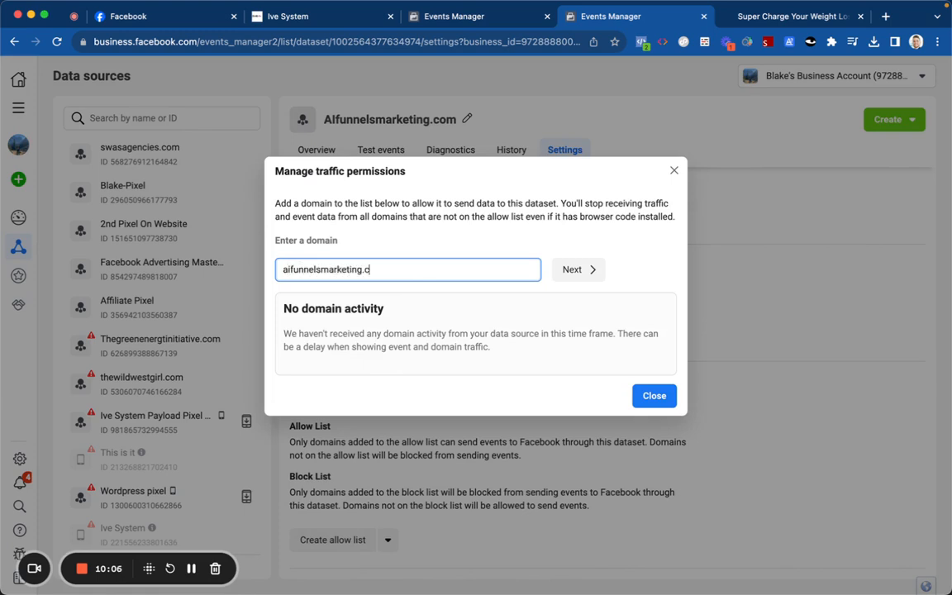
text(om)
click(569, 269)
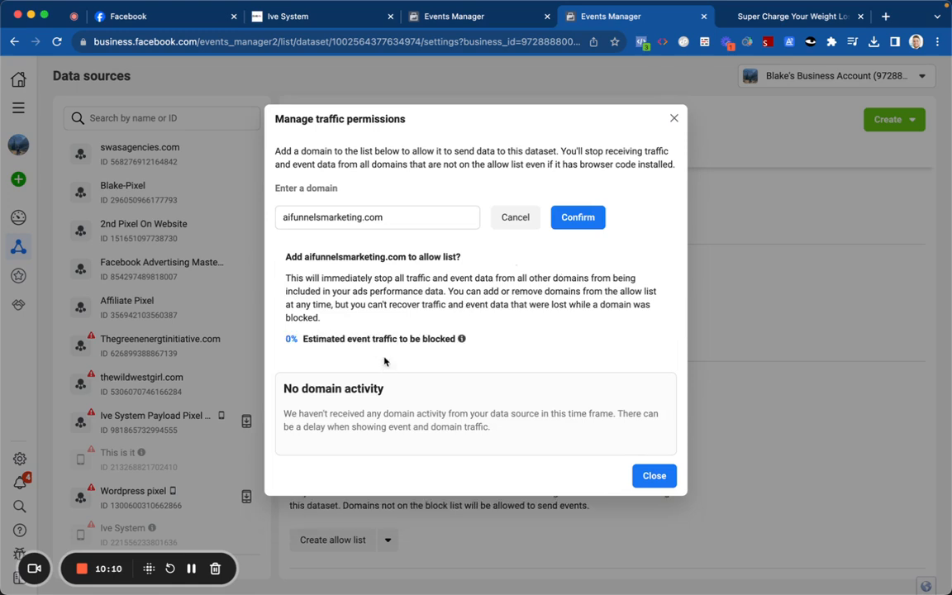
click(576, 217)
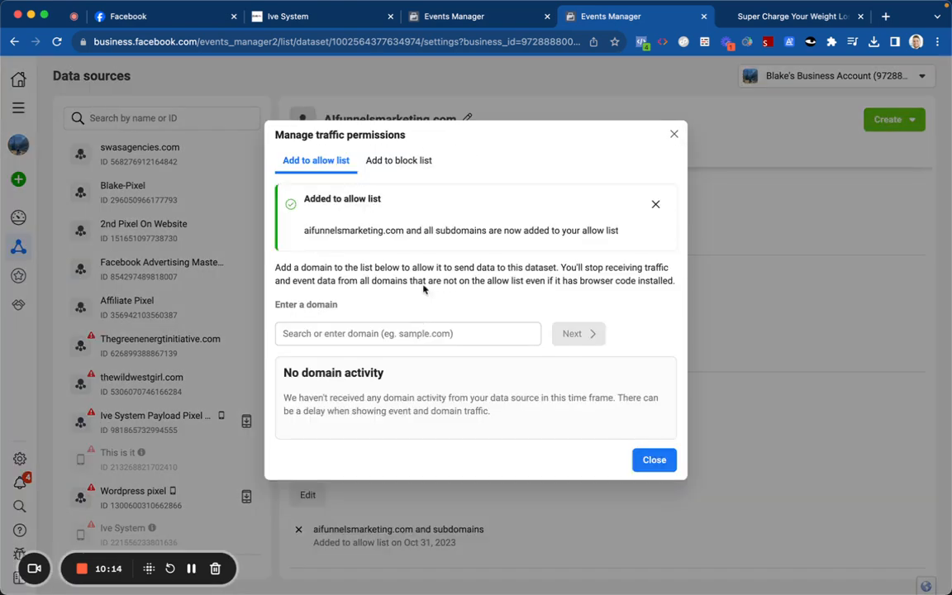
click(669, 460)
scroll(446, 248, up, 2)
scroll(446, 246, up, 10)
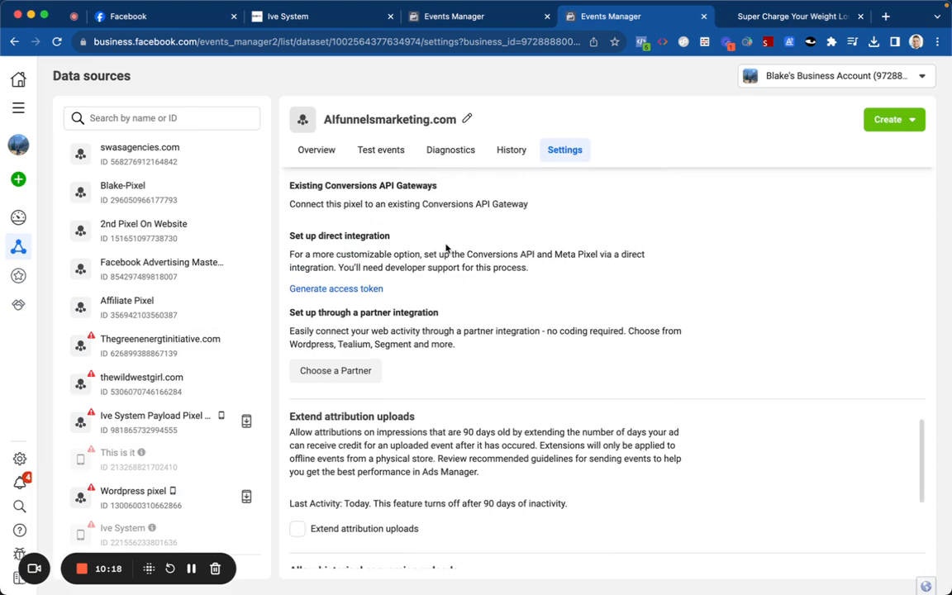
scroll(446, 248, up, 5)
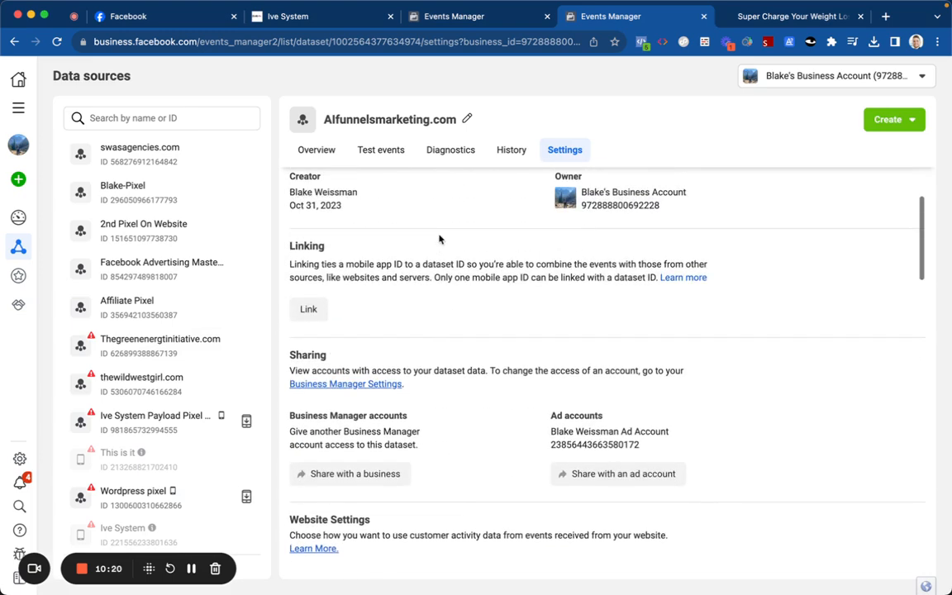
Step: Start manual Meta Pixel setup from the dataset Overview and copy the pixel base code
click(319, 154)
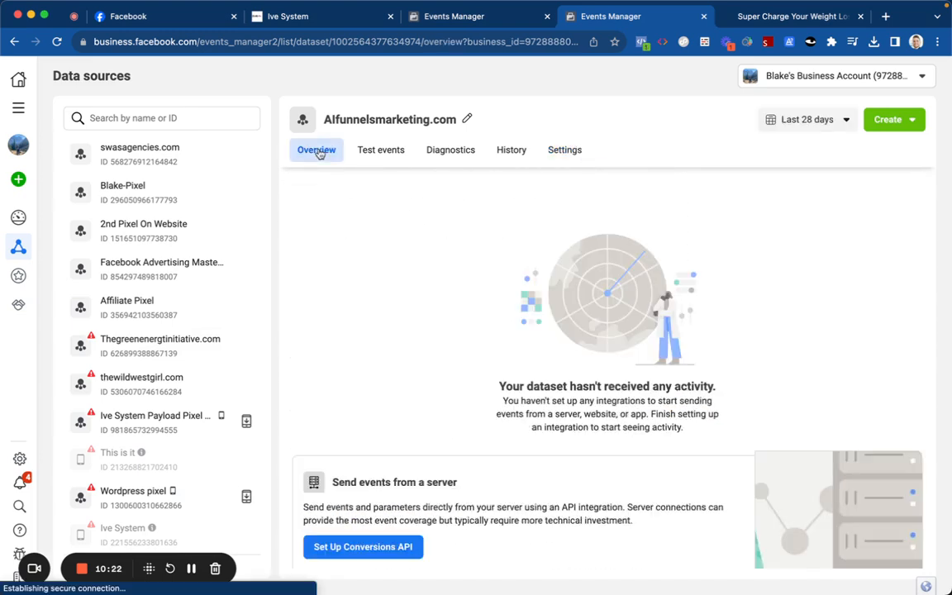
scroll(440, 343, down, 5)
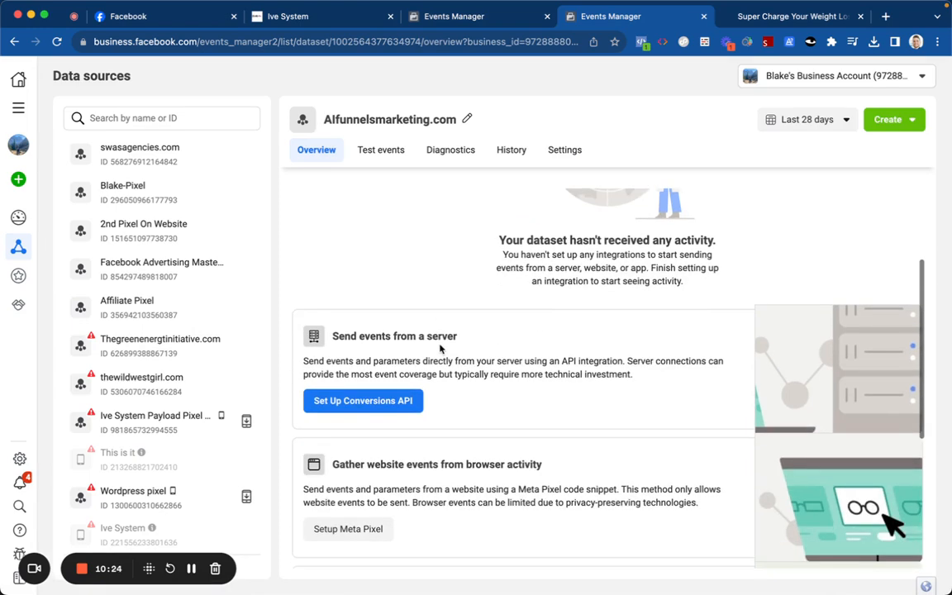
scroll(408, 321, down, 2)
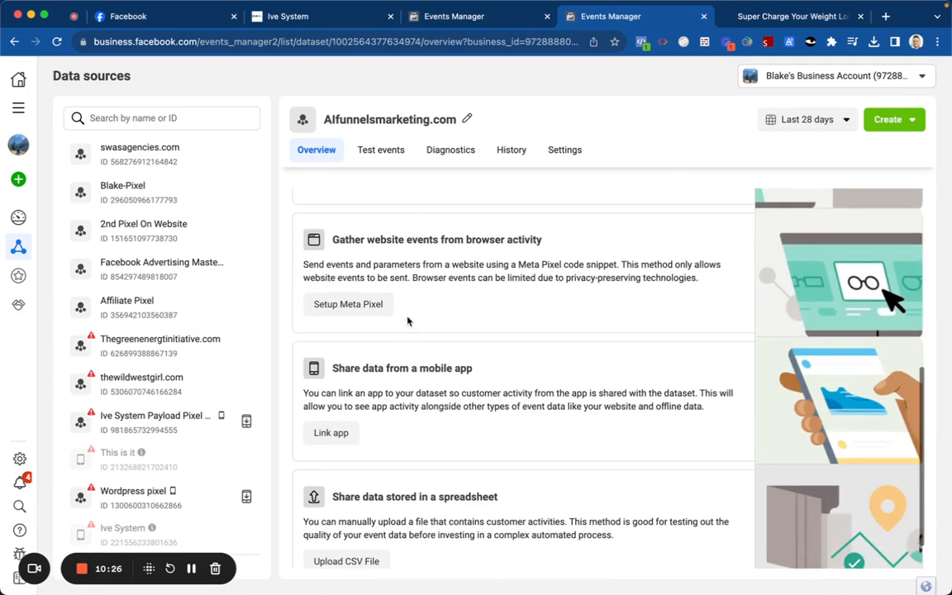
click(370, 308)
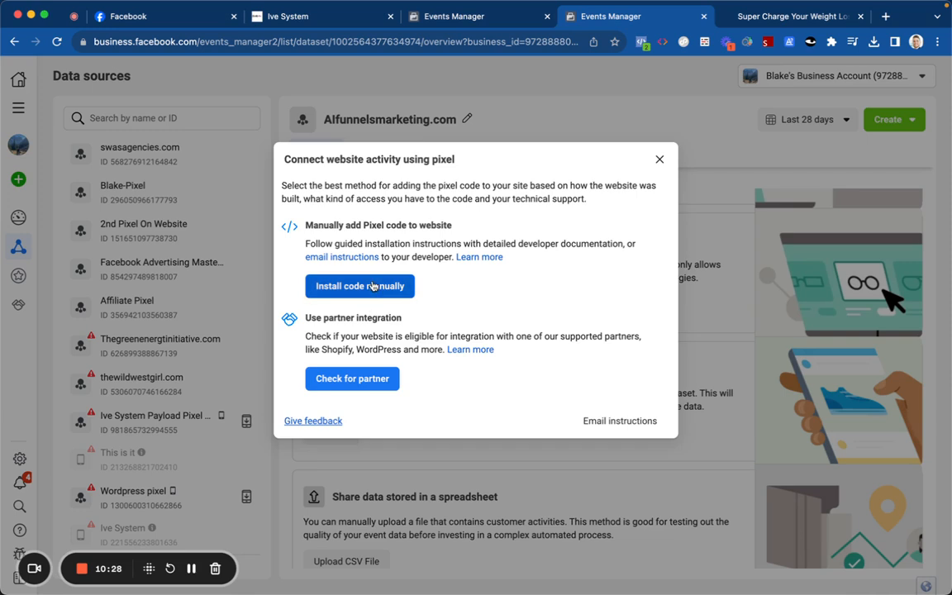
click(372, 285)
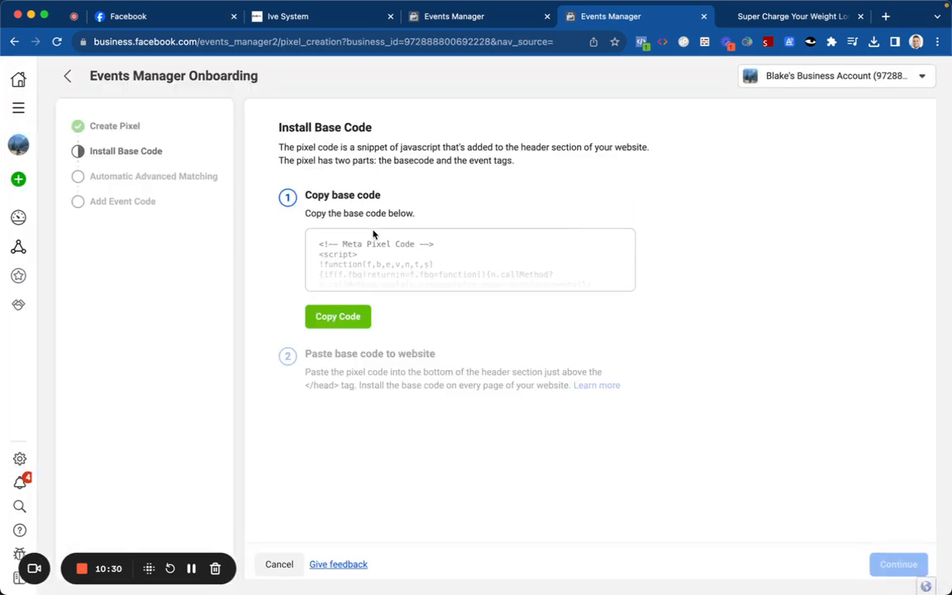
click(339, 315)
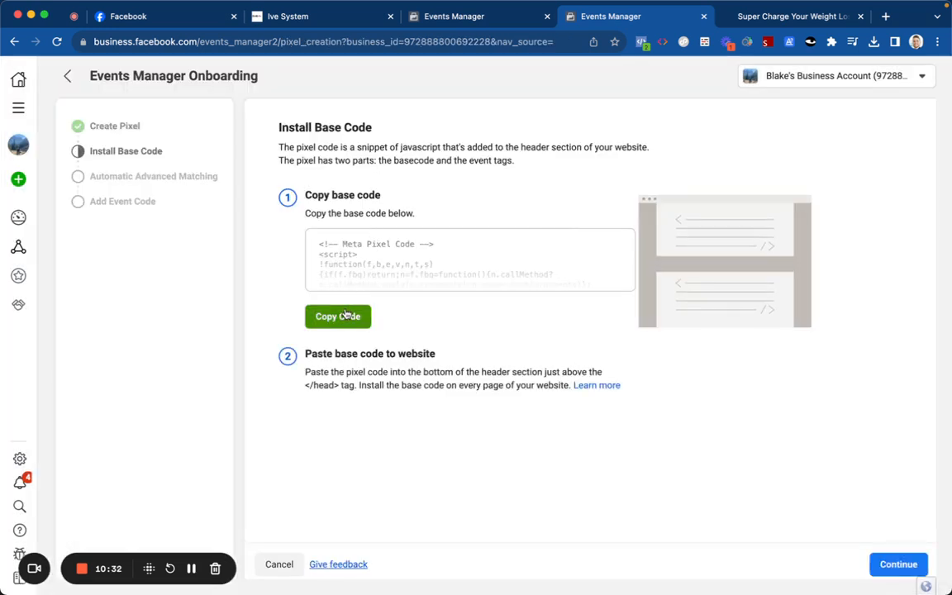
click(356, 25)
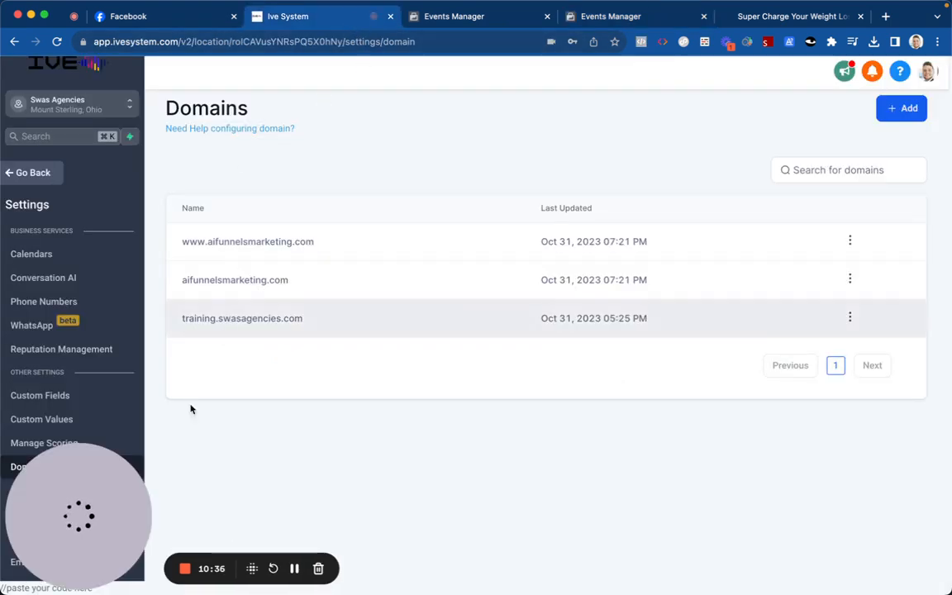
Step: Go from domain settings to Sites > Funnels and open the Charge Your Weight Loss funnel's Settings
click(72, 567)
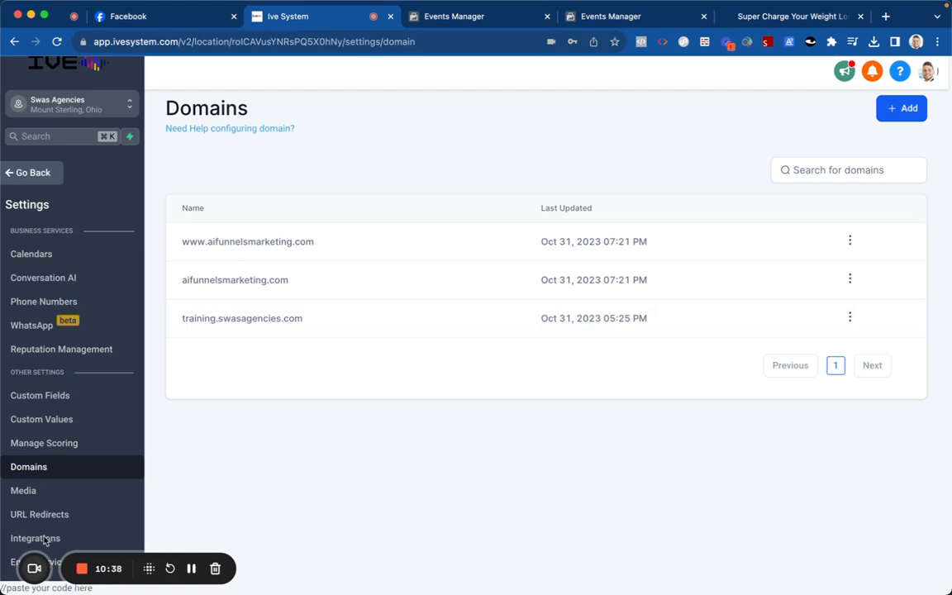
click(33, 173)
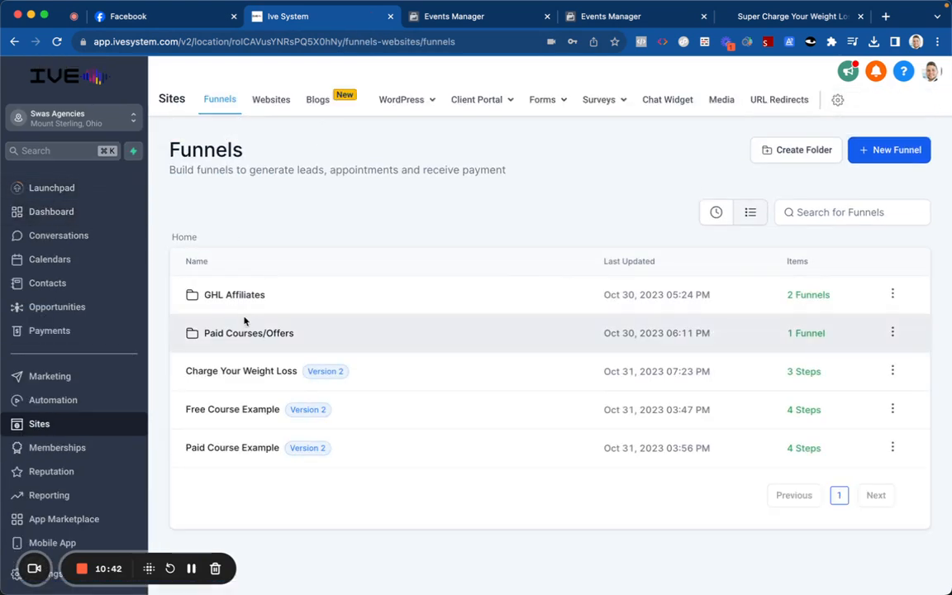
click(248, 373)
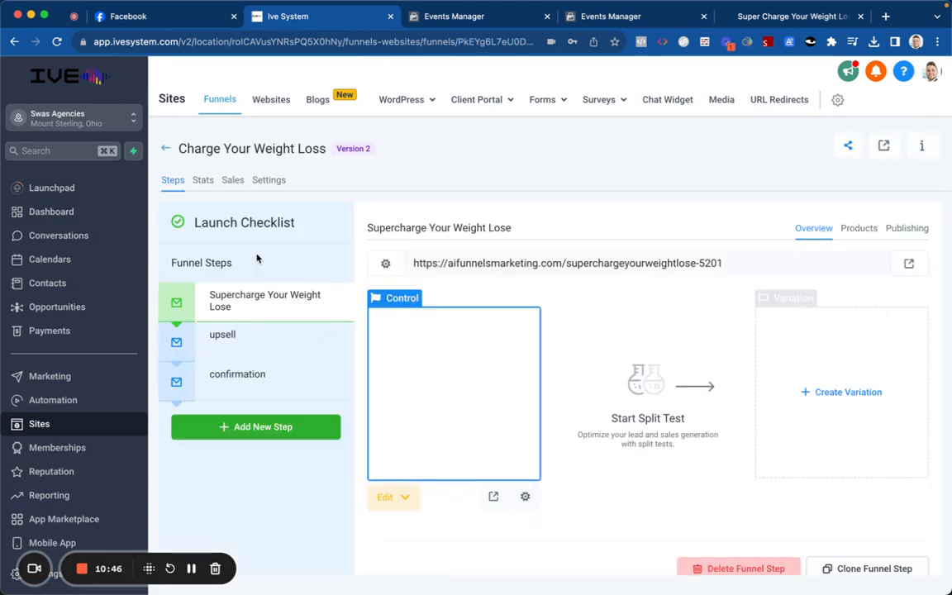
click(267, 183)
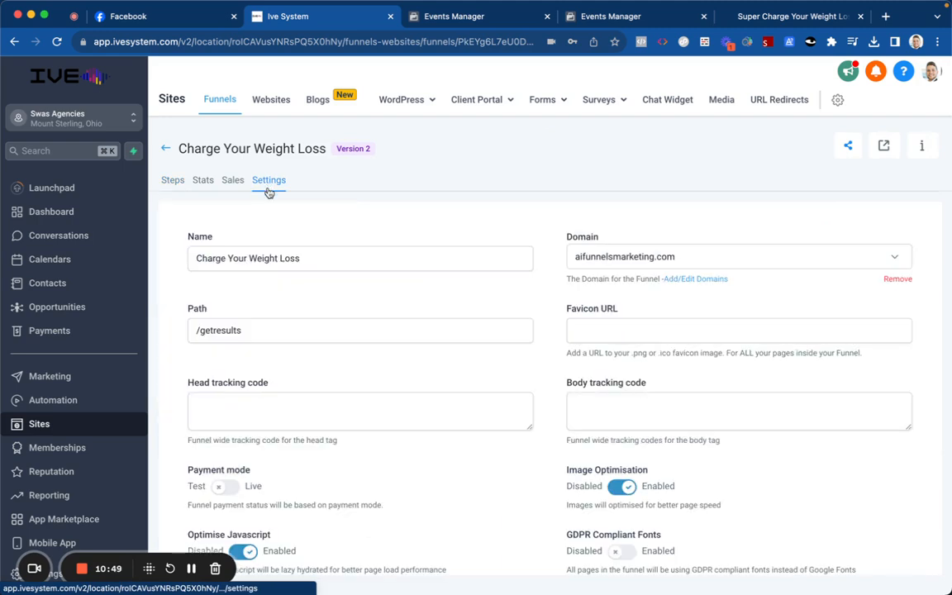
Step: Paste the Meta Pixel base code into the funnel's head tracking code and save the settings
click(170, 179)
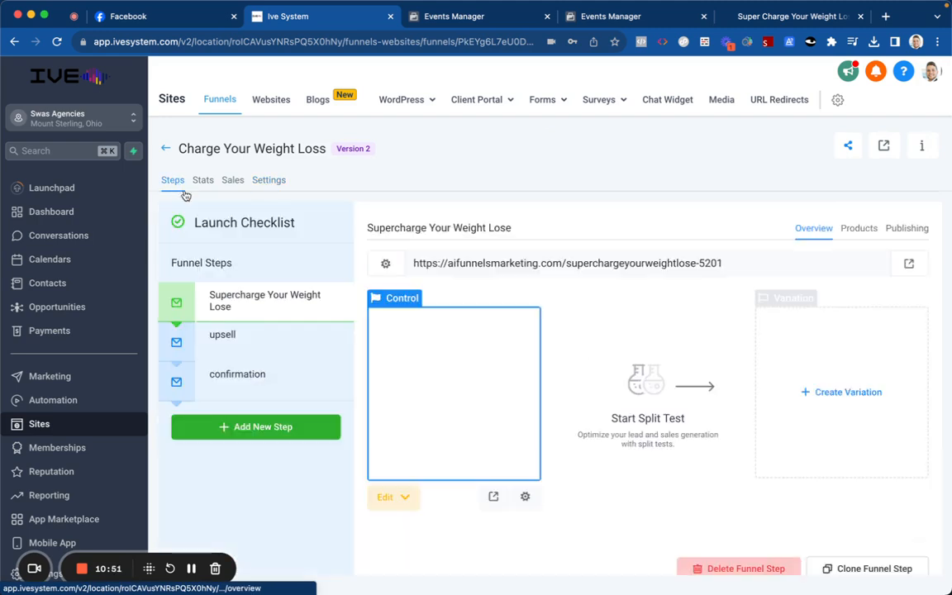
click(273, 182)
click(297, 408)
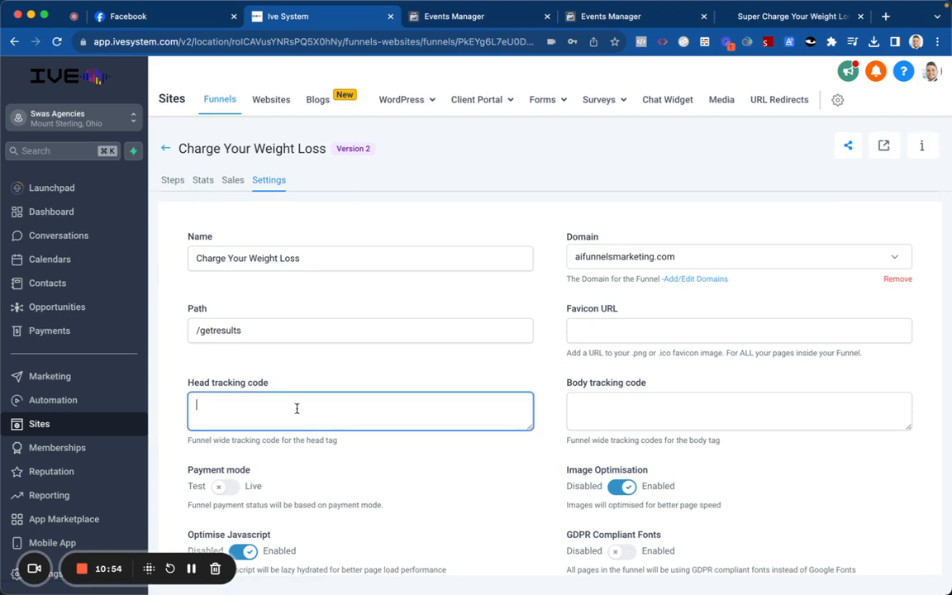
key(super+v)
scroll(297, 409, up, 5)
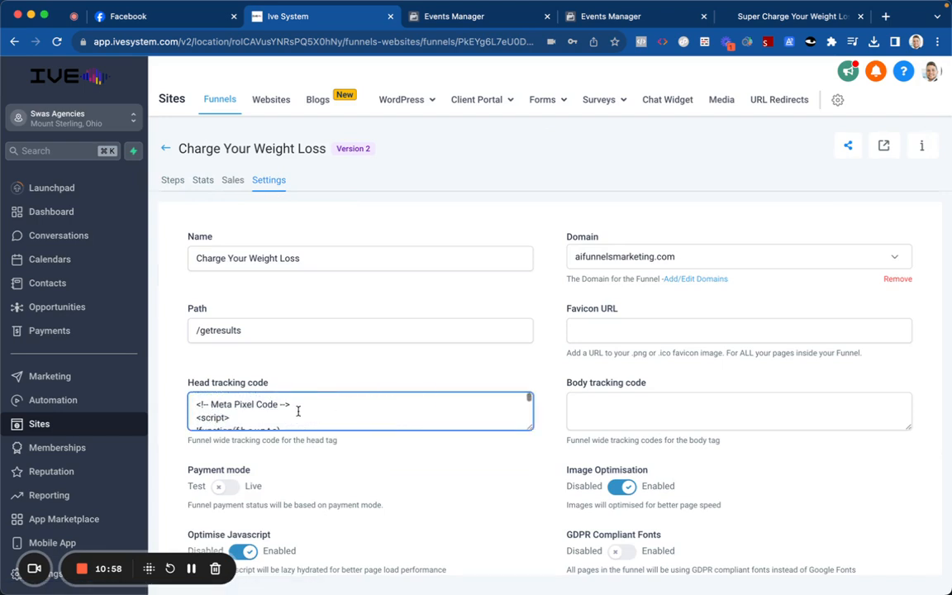
click(323, 374)
scroll(323, 374, down, 3)
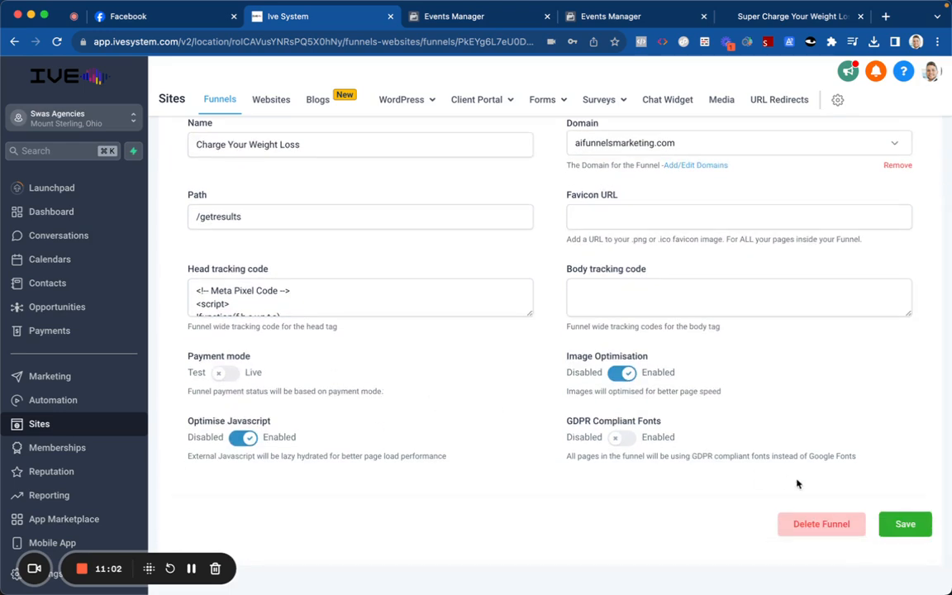
click(896, 524)
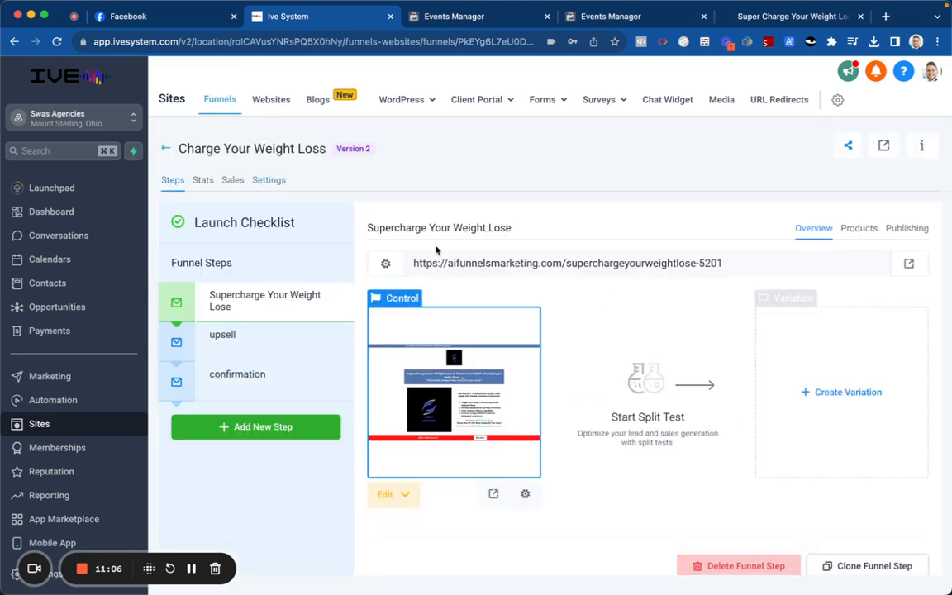
Step: Check the upsell and Supercharge Your Weight Lose steps, then close the duplicate Events Manager tab
click(252, 338)
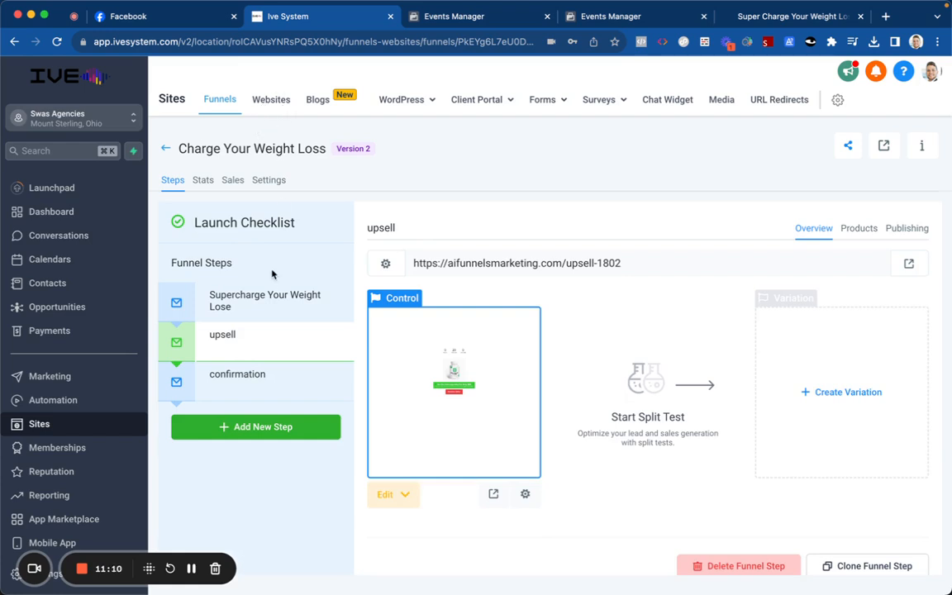
click(265, 300)
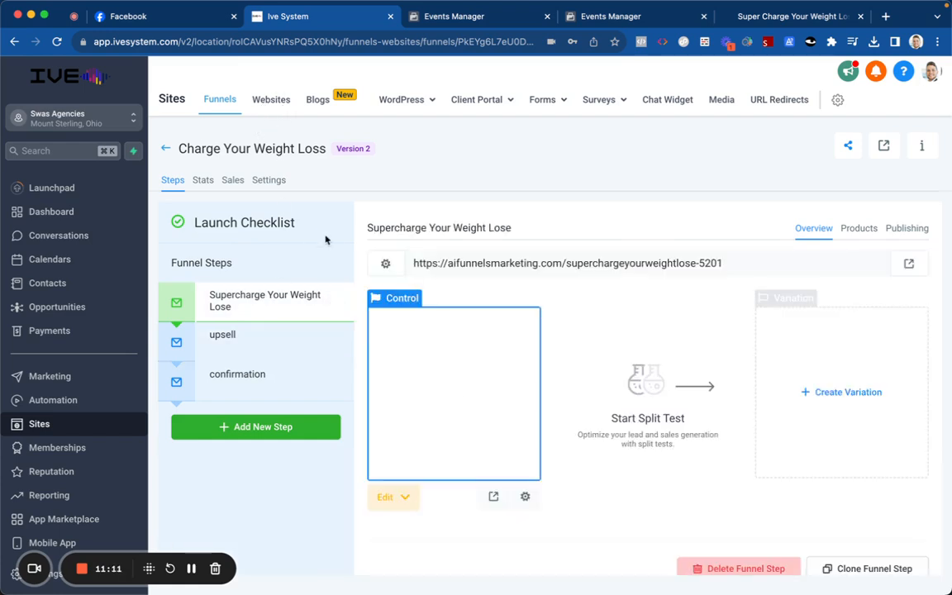
click(546, 18)
click(488, 17)
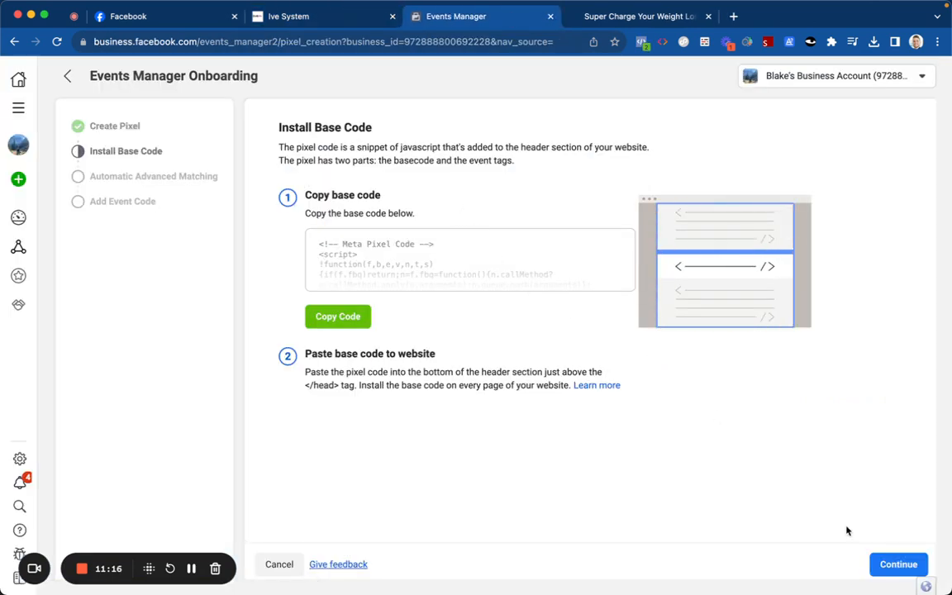
Step: Turn on Automatic Advanced Matching, continue to Add Event Code, and open the 'Install events using code' guide
click(891, 564)
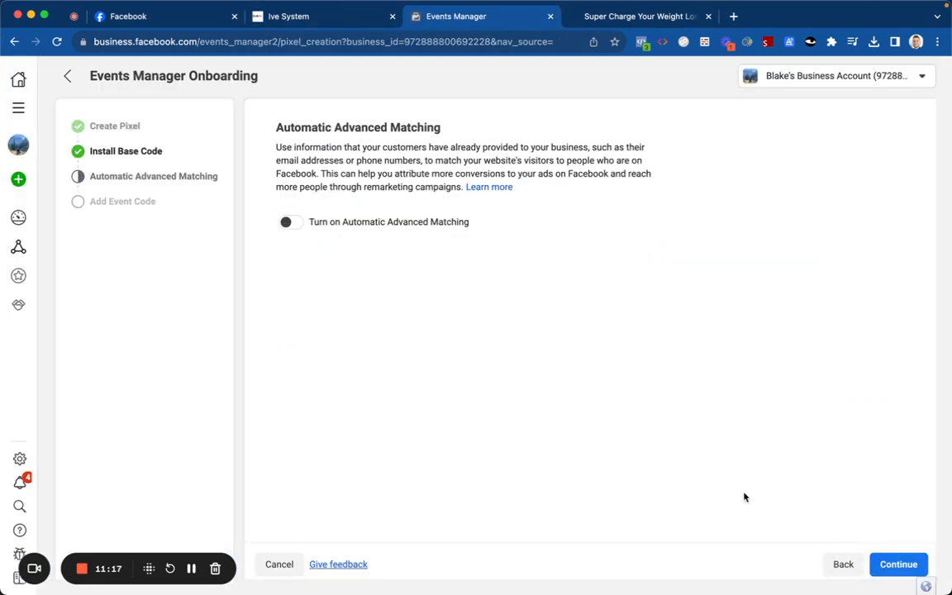
click(290, 223)
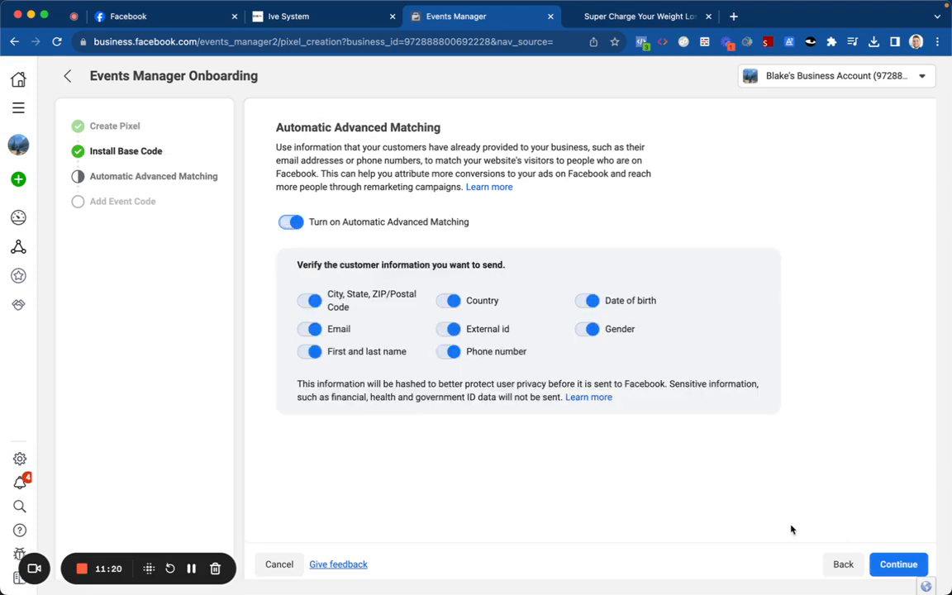
click(874, 564)
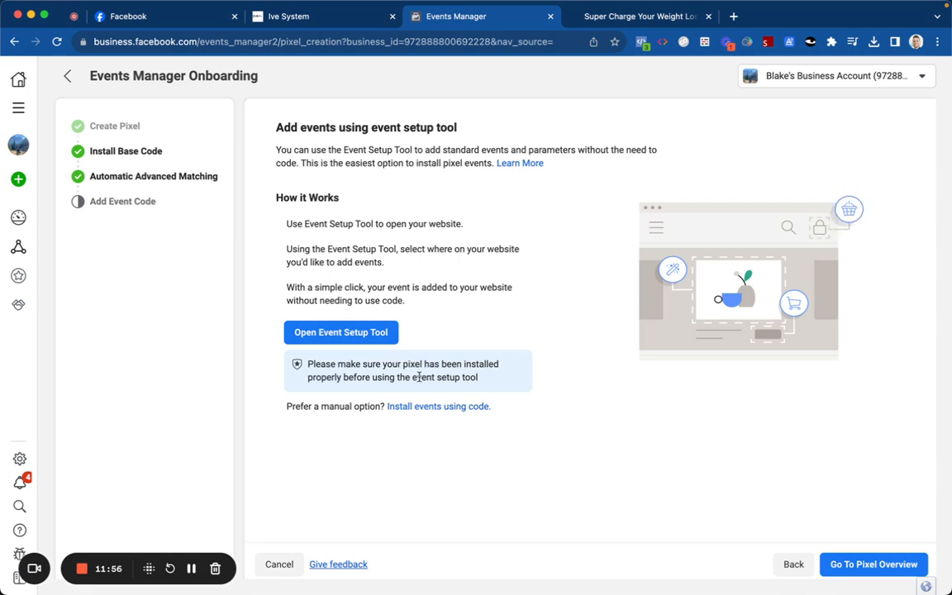
click(425, 405)
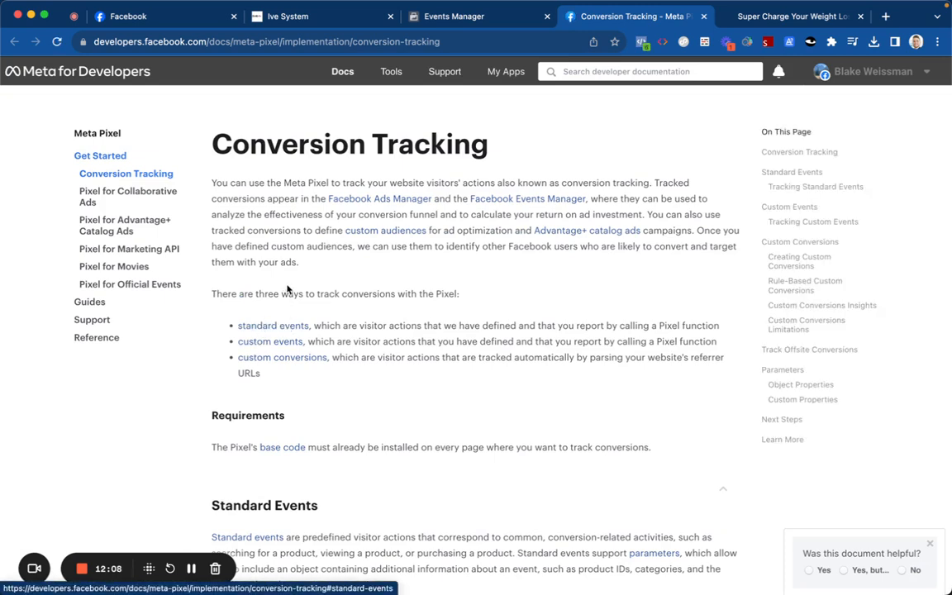
Step: Open the Meta Pixel standard events Reference page and scroll through events like InitiateCheckout and Purchase
click(274, 325)
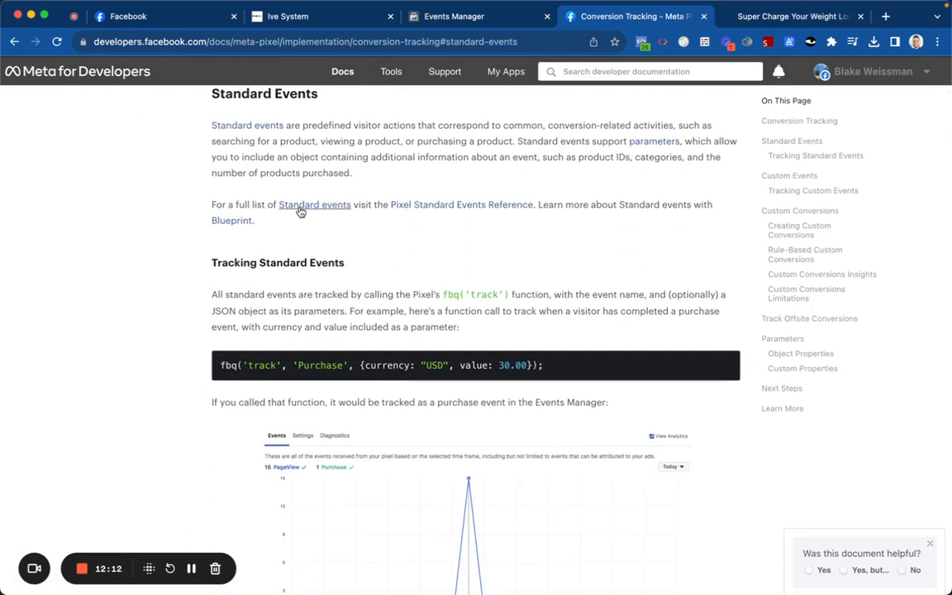
click(300, 211)
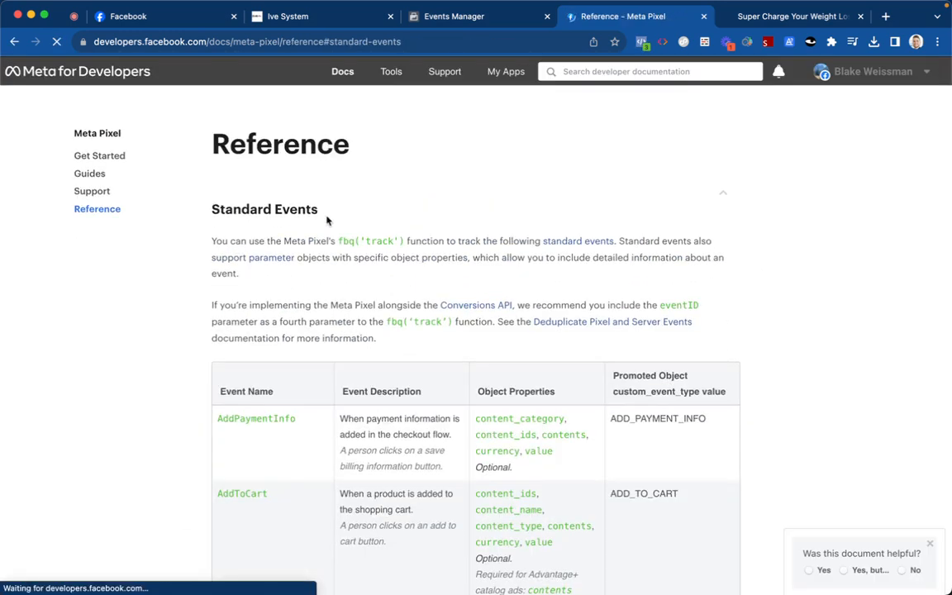
scroll(330, 214, down, 4)
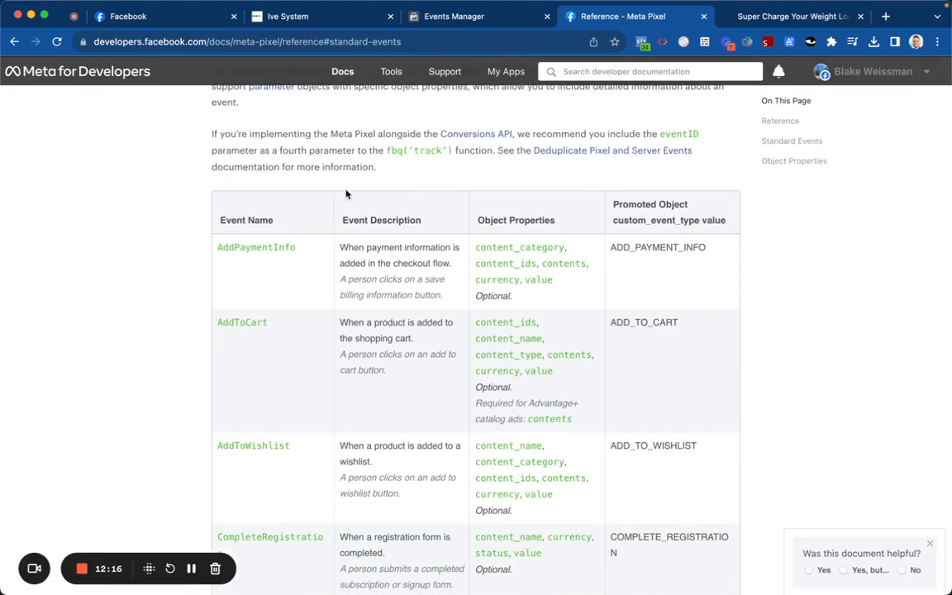
scroll(347, 198, down, 12)
scroll(353, 227, down, 9)
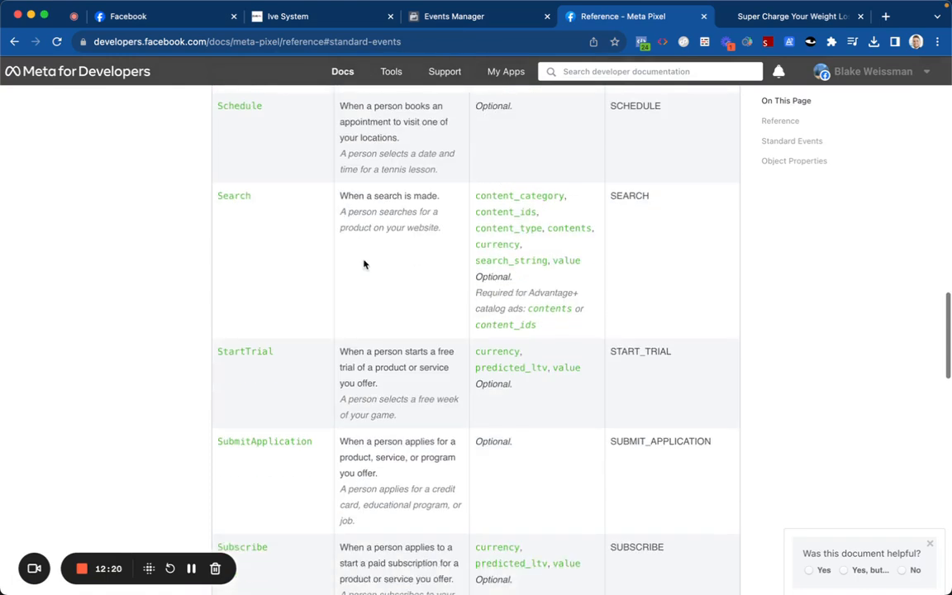
scroll(366, 262, up, 5)
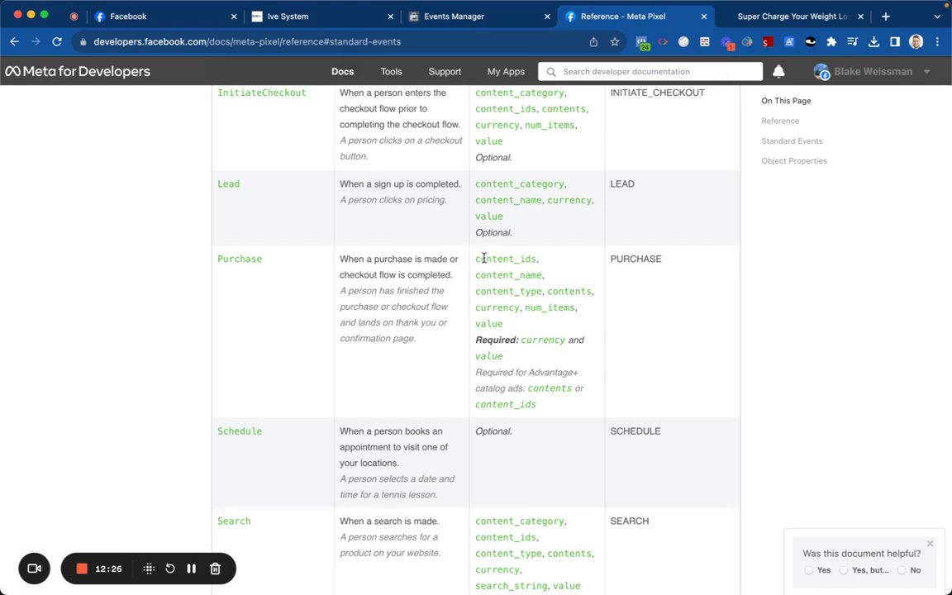
scroll(415, 262, down, 12)
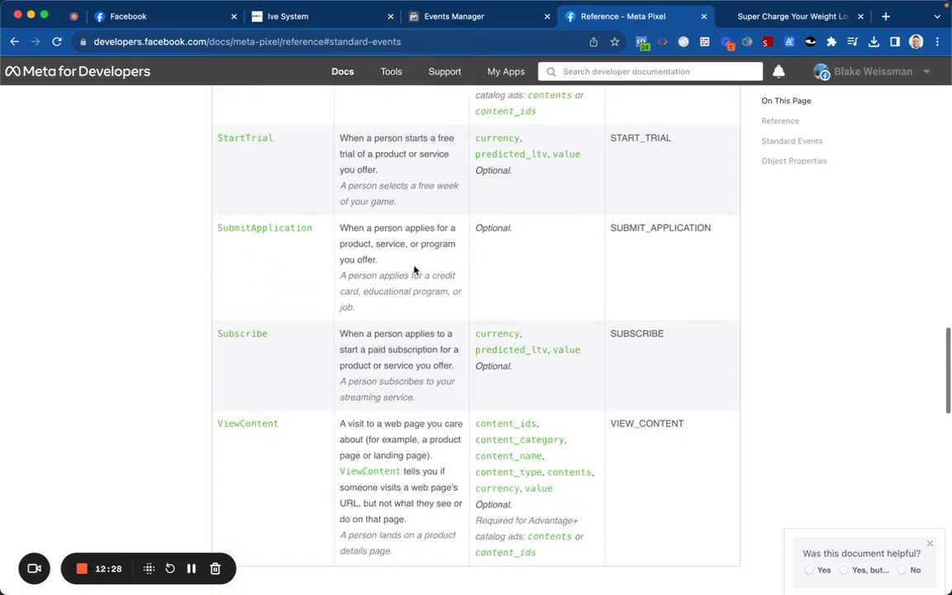
scroll(417, 277, down, 10)
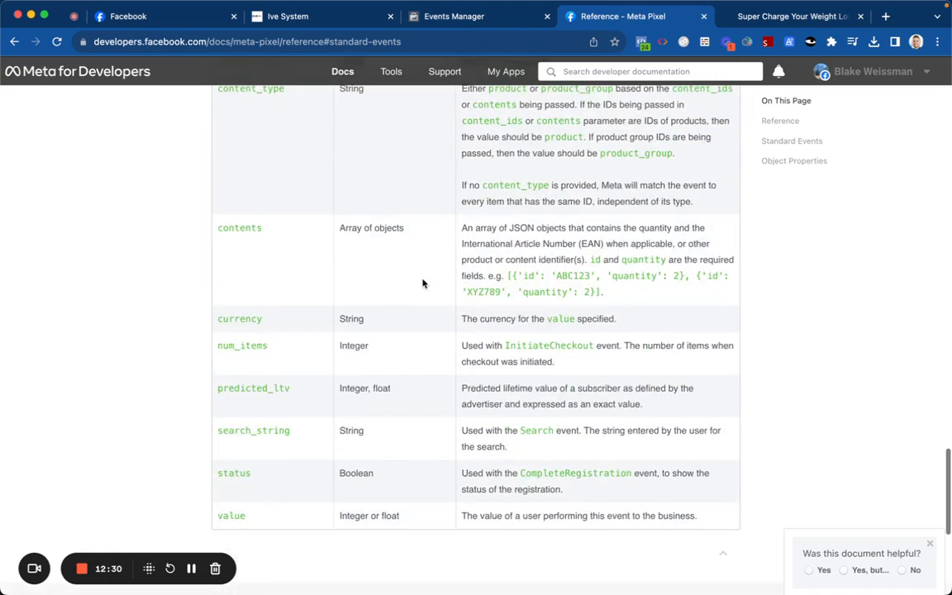
scroll(429, 265, up, 20)
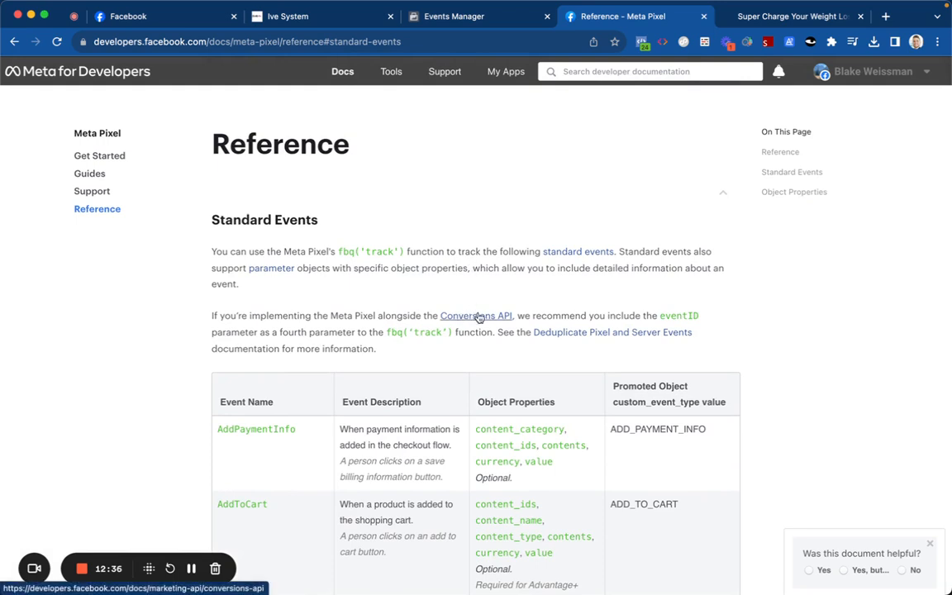
Step: Read the Deduplicate Pixel and Server Events guide, then open a blank new browser tab
click(545, 333)
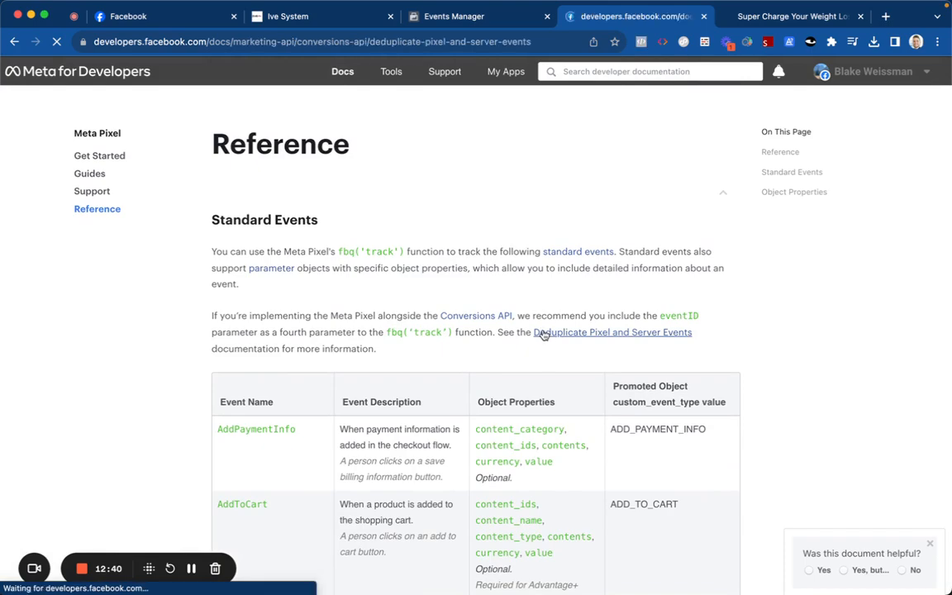
scroll(337, 287, down, 10)
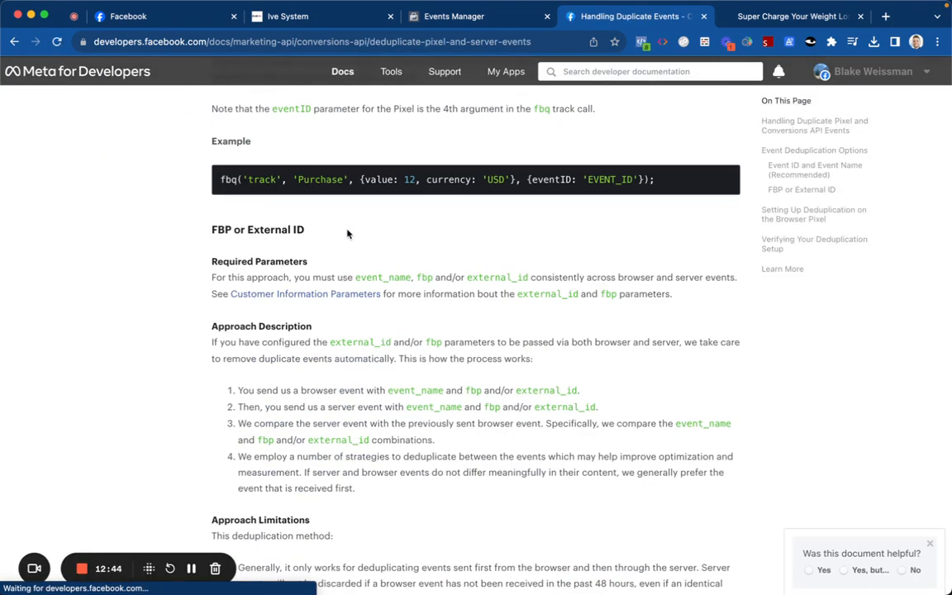
scroll(350, 227, up, 1)
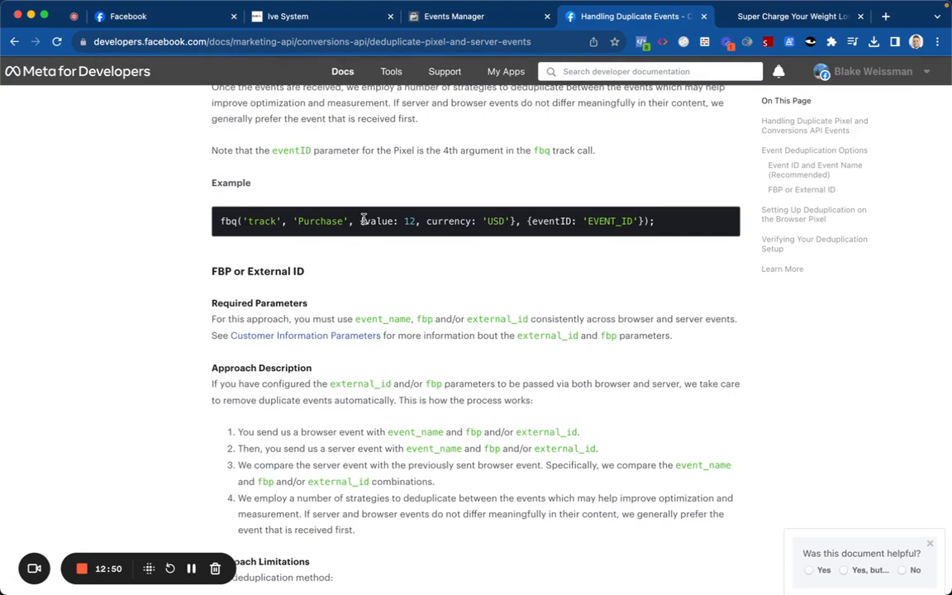
scroll(364, 219, down, 10)
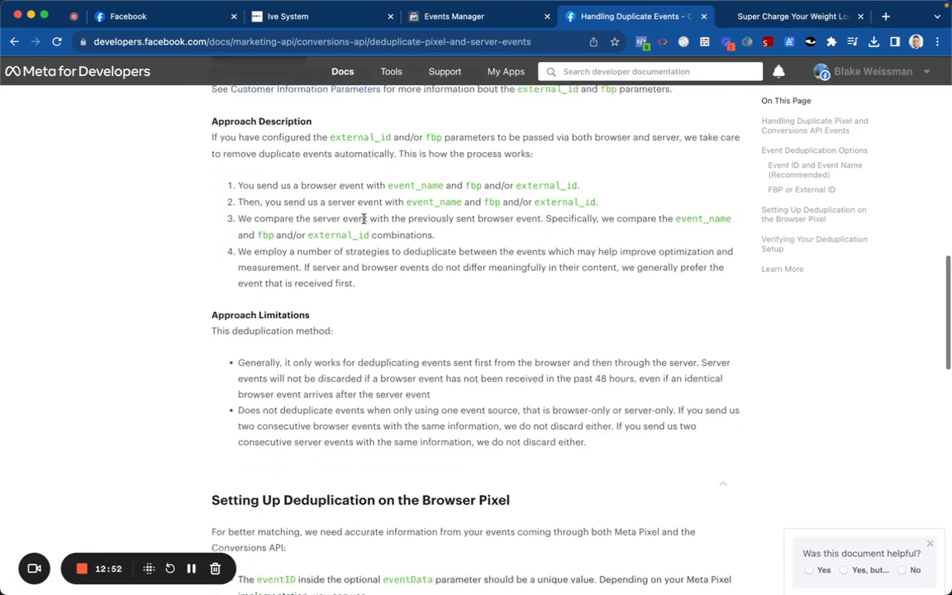
scroll(369, 242, down, 3)
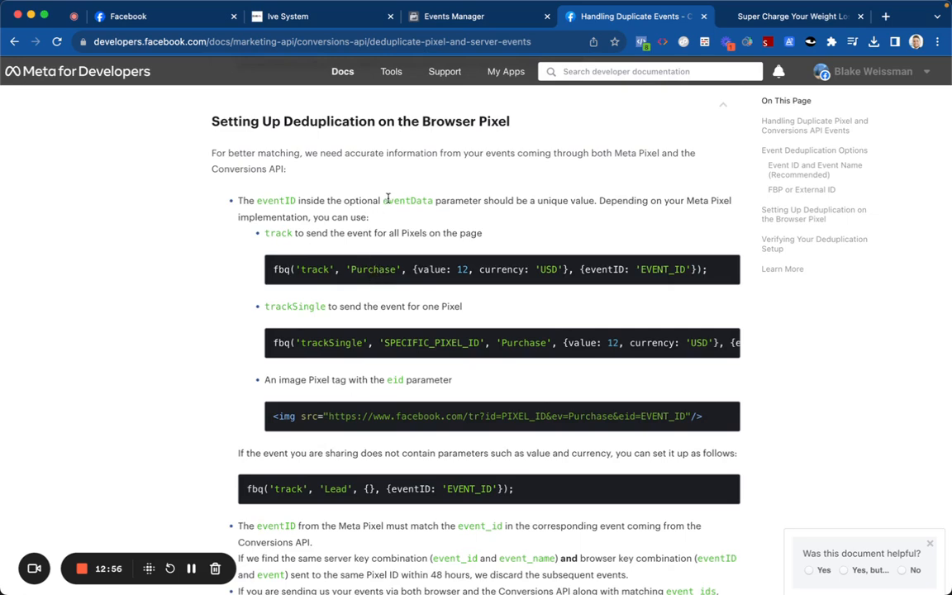
scroll(382, 241, down, 8)
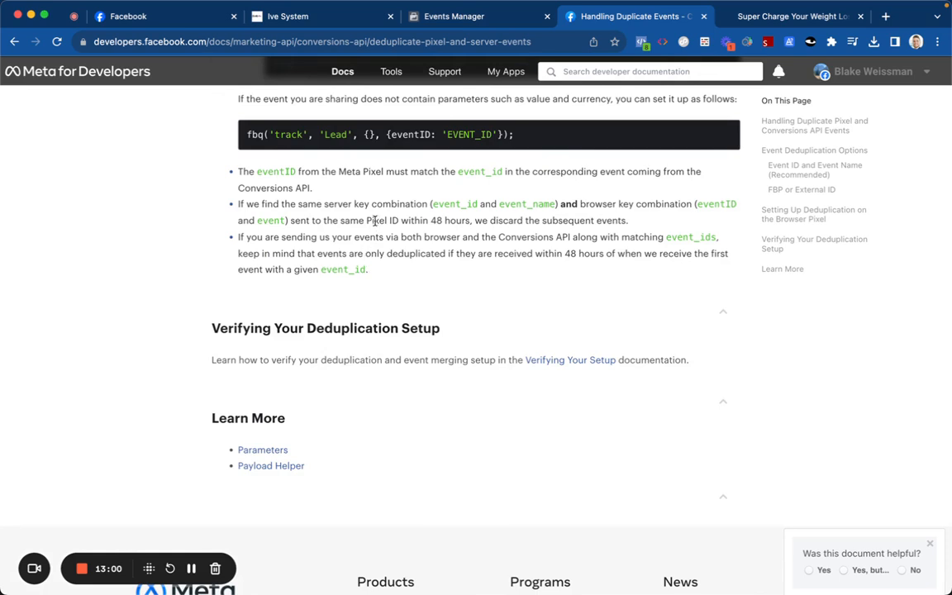
scroll(374, 219, up, 1)
scroll(375, 225, up, 1)
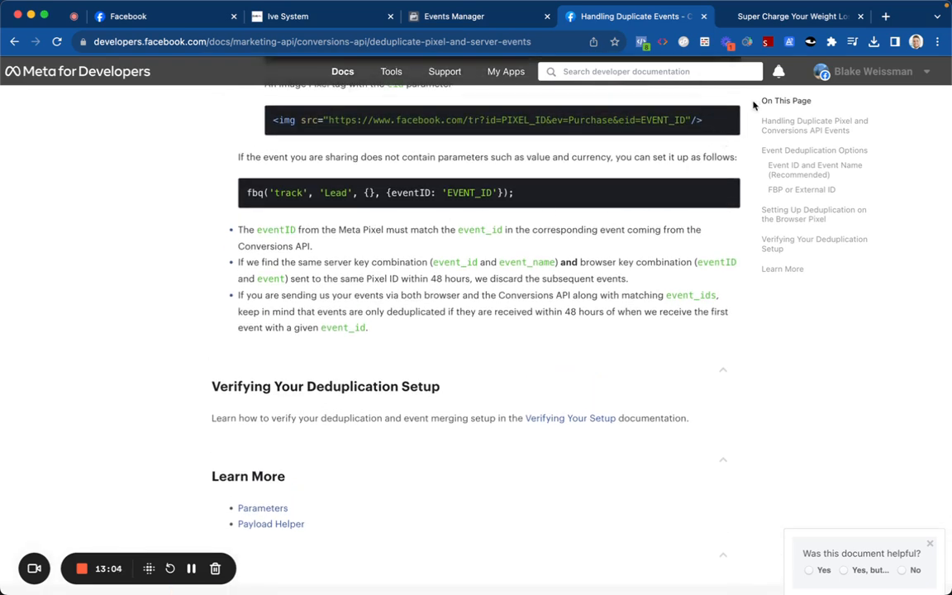
key(super+t)
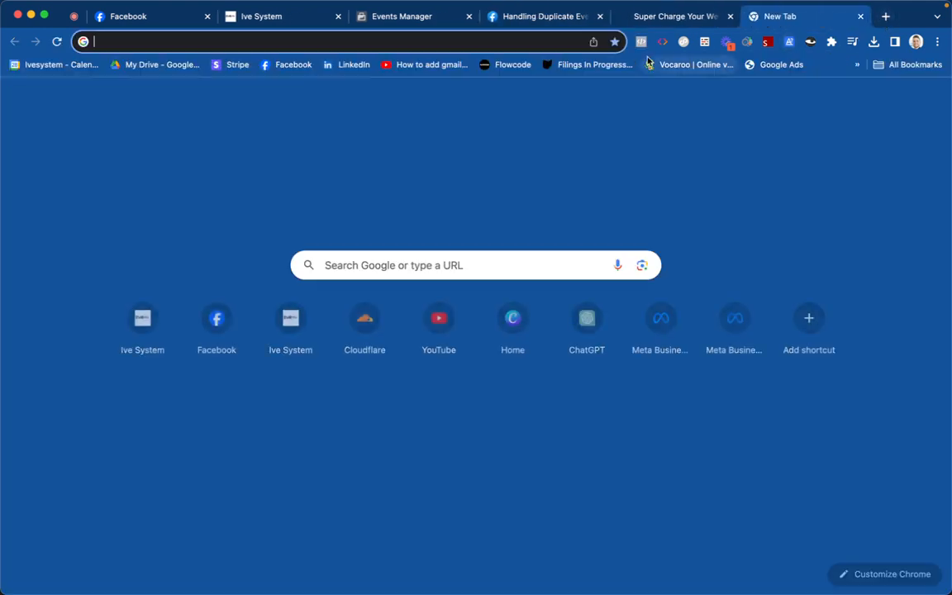
Step: Open the Facebook Advanced Pixel Generator site from the address bar
click(559, 47)
text(facebook)
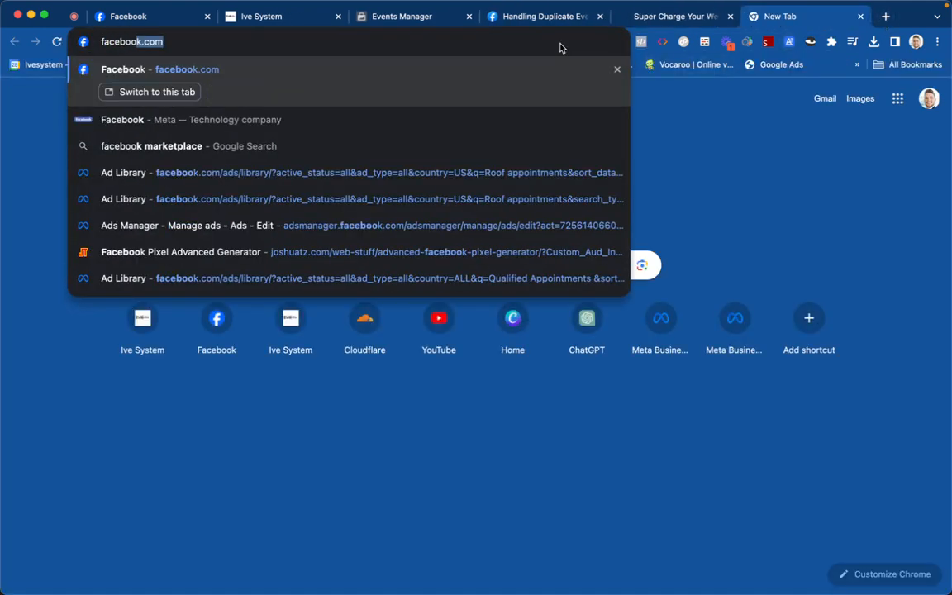
click(259, 252)
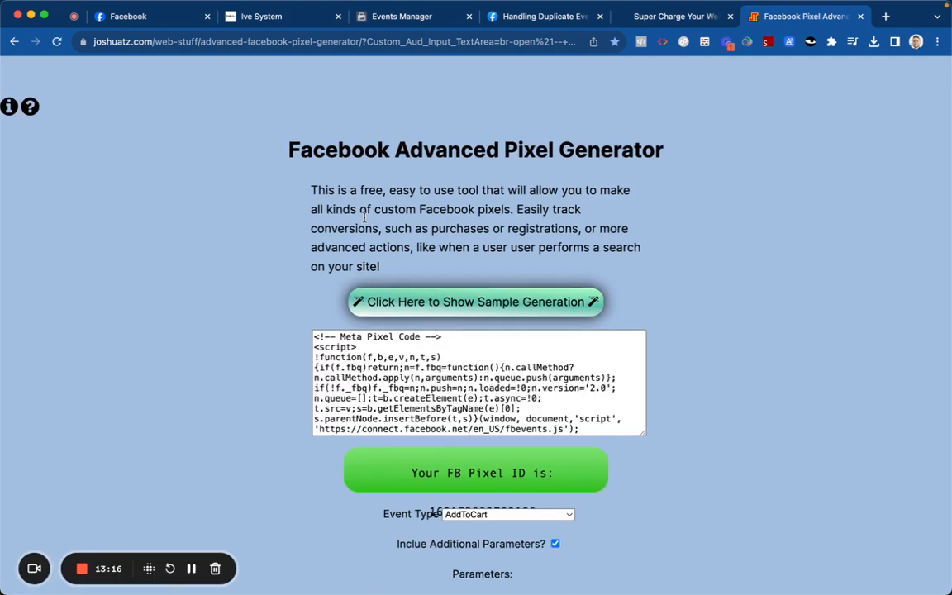
mouse_move(76, 565)
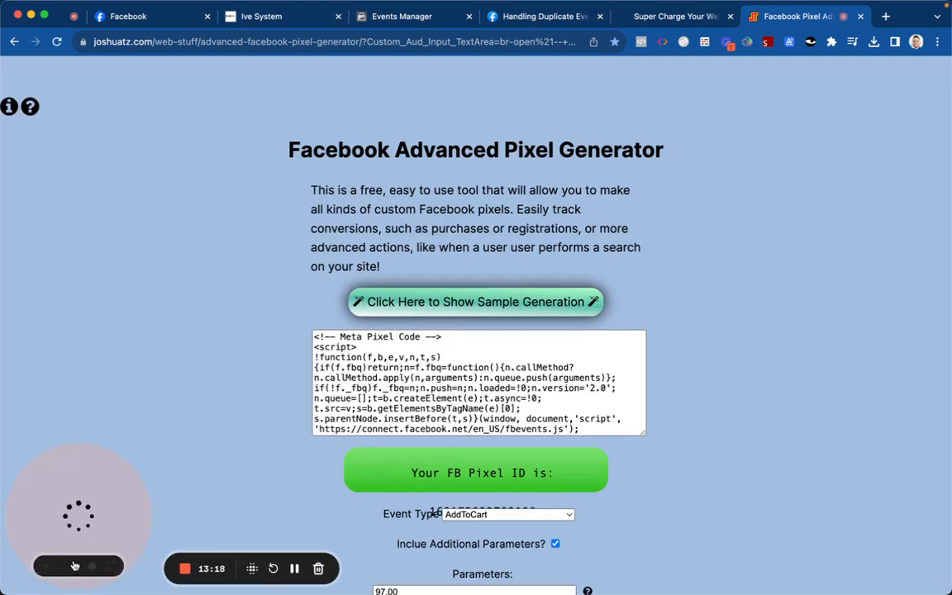
click(46, 567)
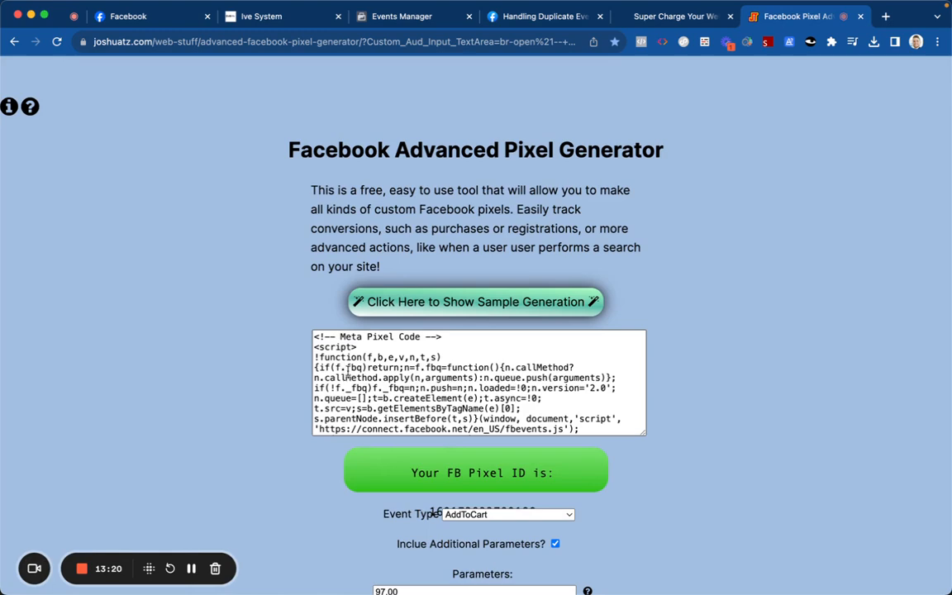
scroll(371, 364, down, 5)
scroll(371, 364, down, 3)
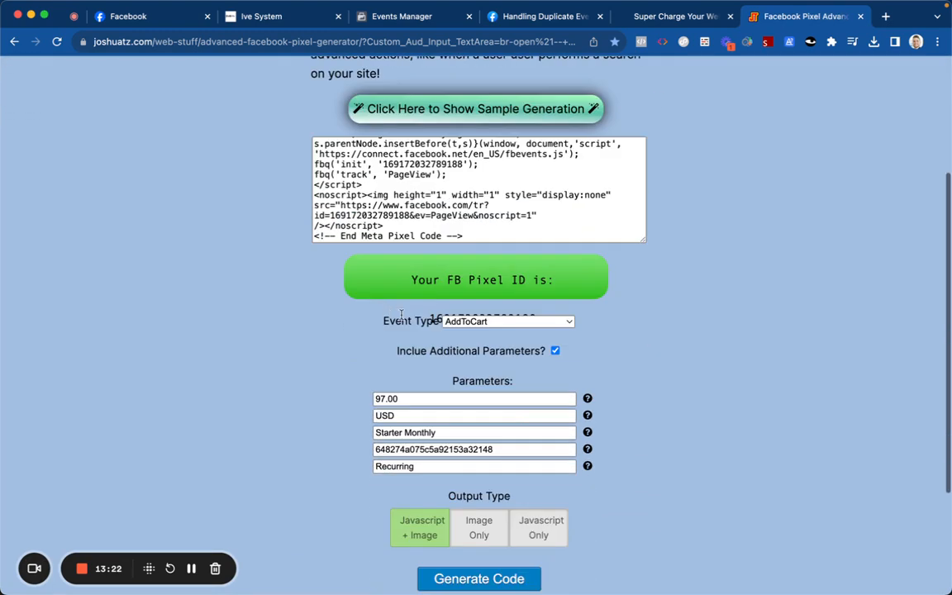
Step: Select the 97.00 value, set output to JavaScript only, and change the event type to Purchase
double_click(434, 400)
scroll(435, 400, down, 2)
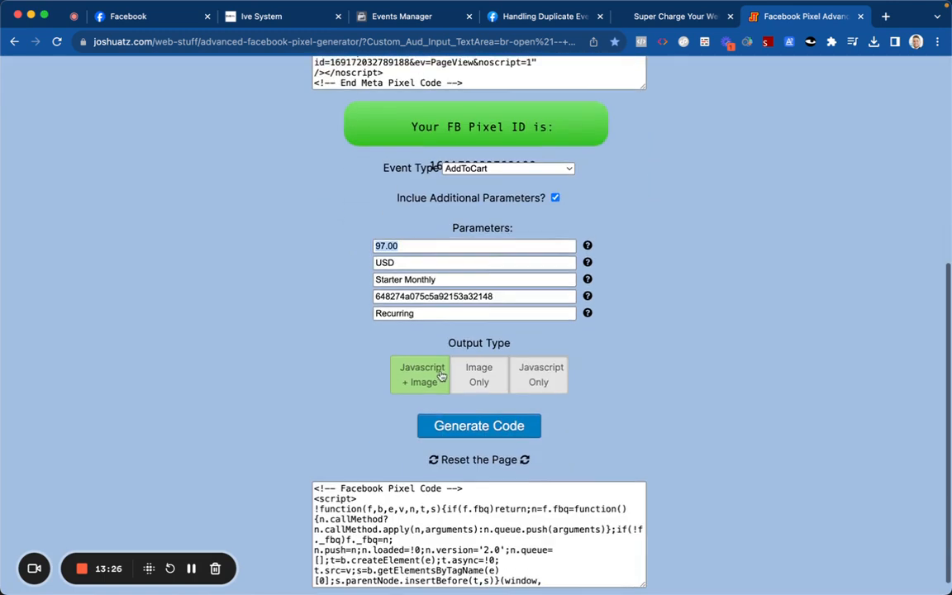
click(534, 382)
click(492, 393)
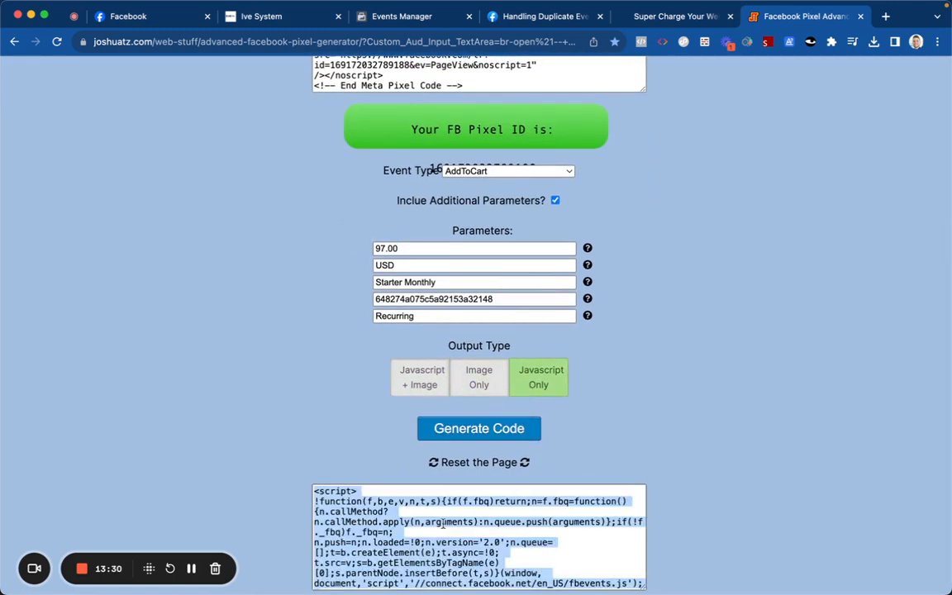
scroll(434, 506, down, 5)
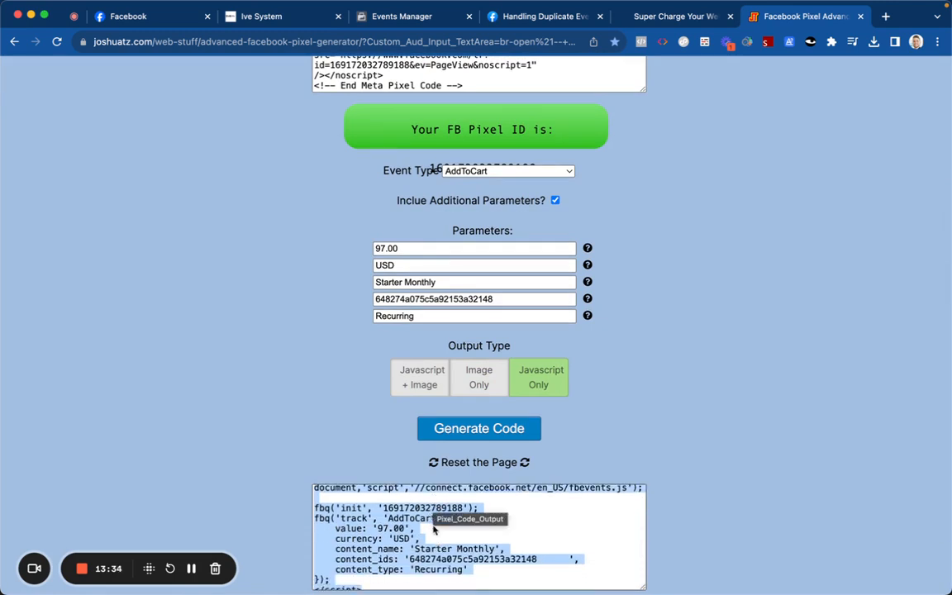
click(489, 171)
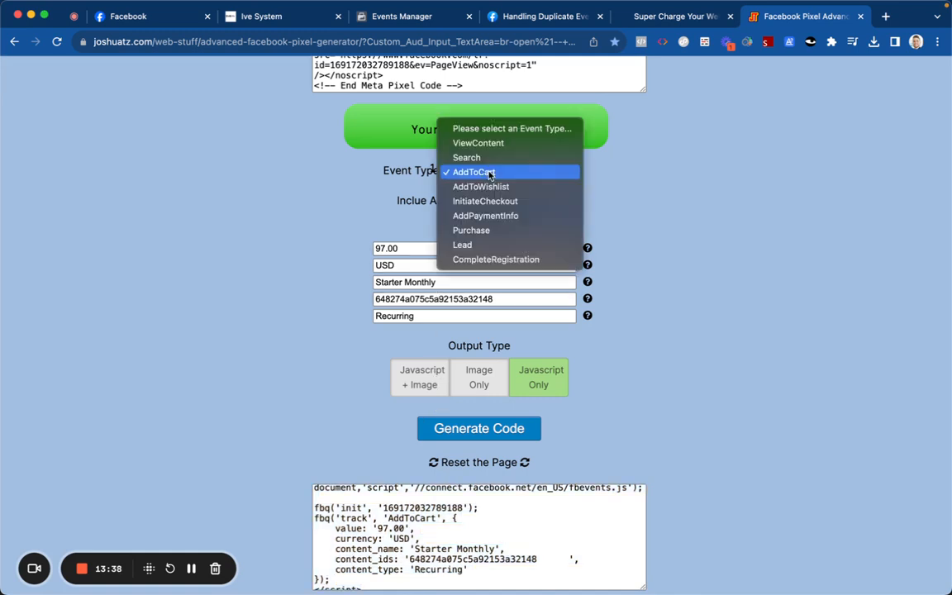
click(488, 238)
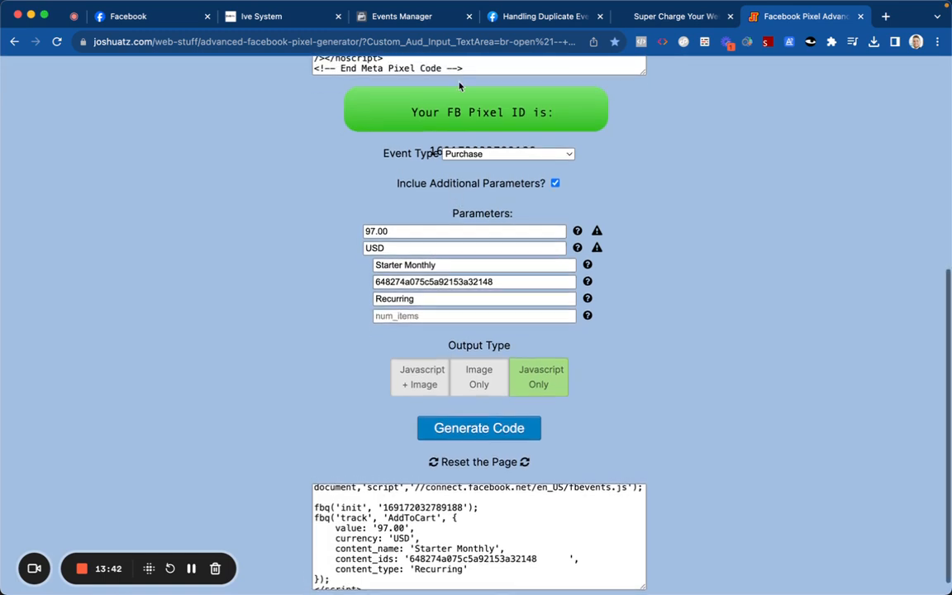
Step: Search Google for 'facebook pixel generator for variant purchase events'
click(453, 39)
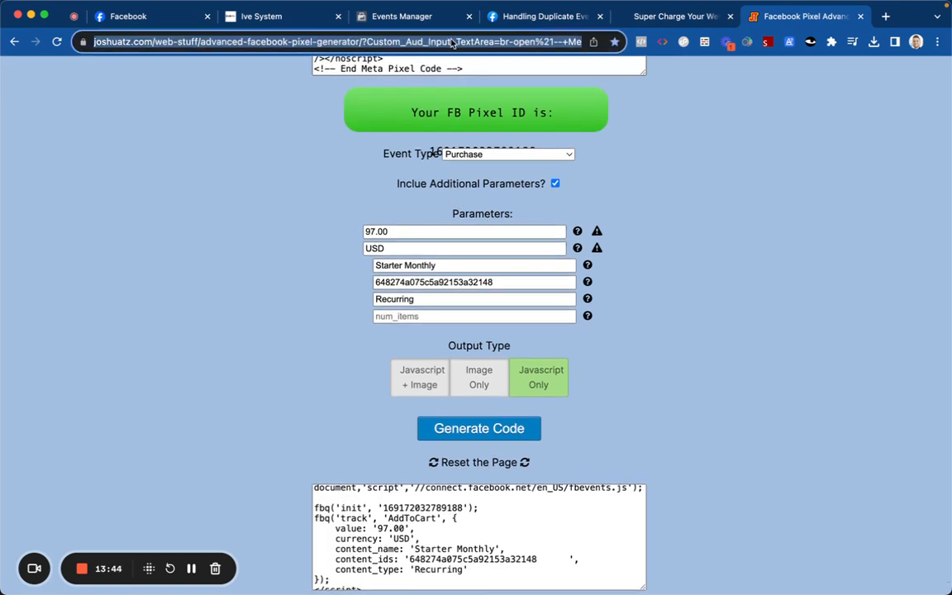
text(face)
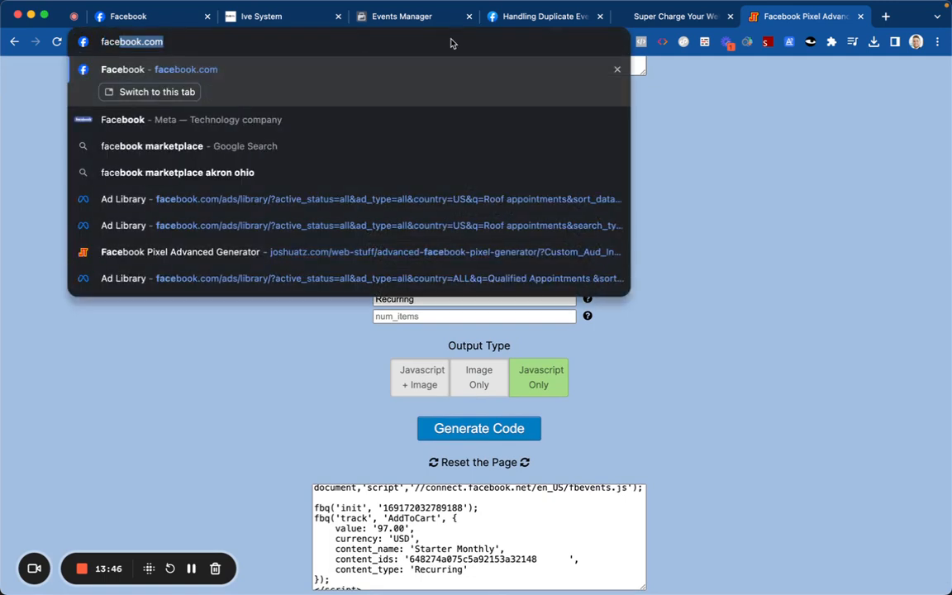
text(book pixel )
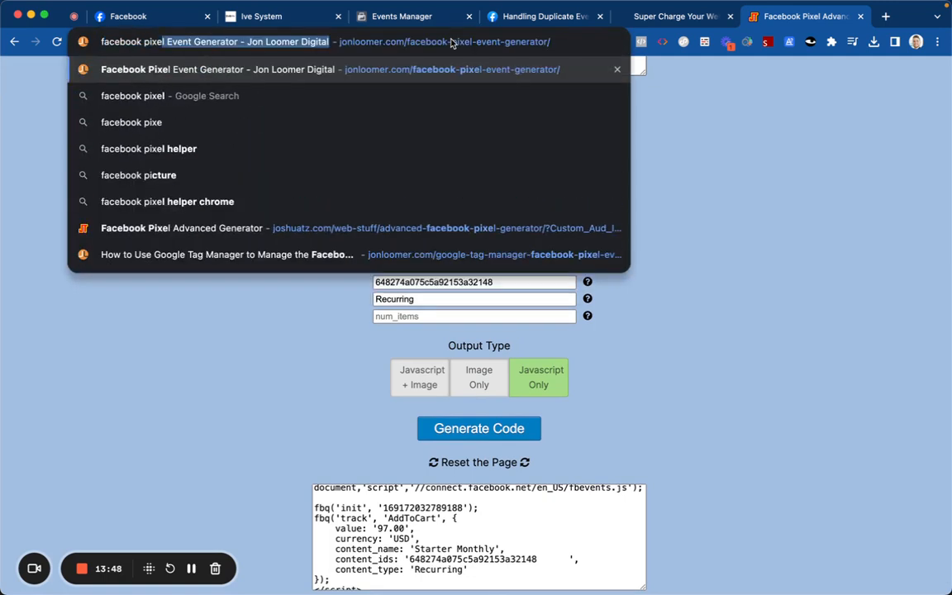
text(generator)
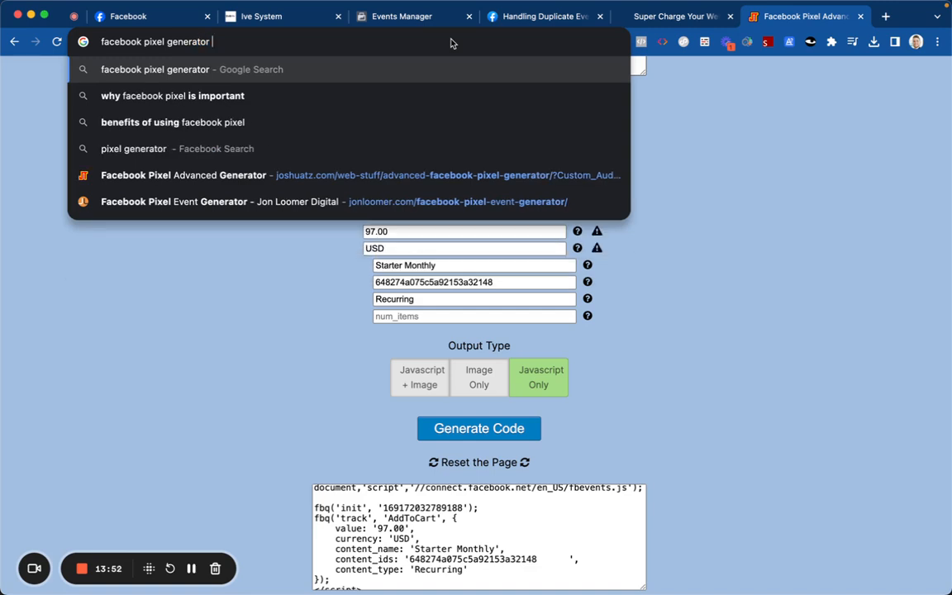
text( for p)
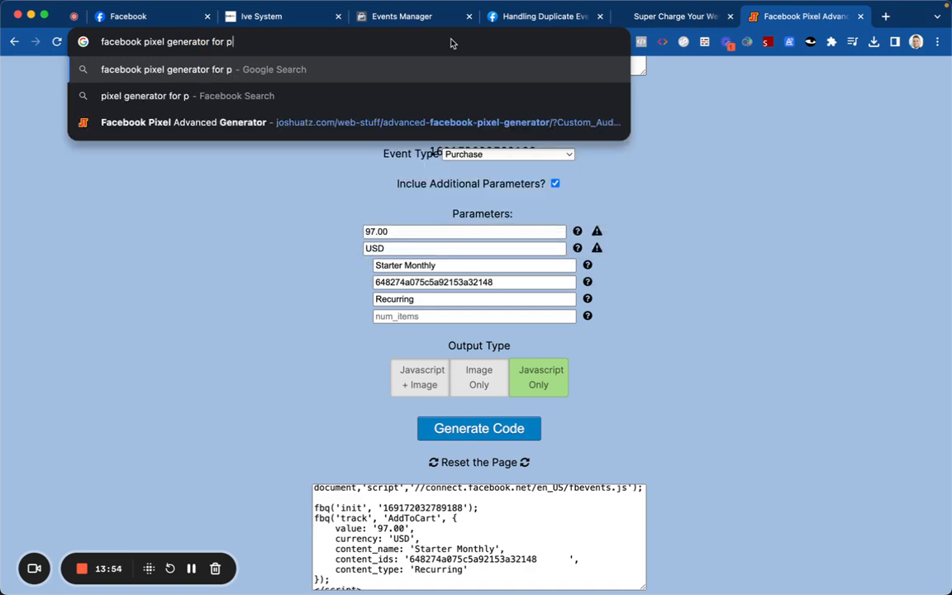
text(urchase)
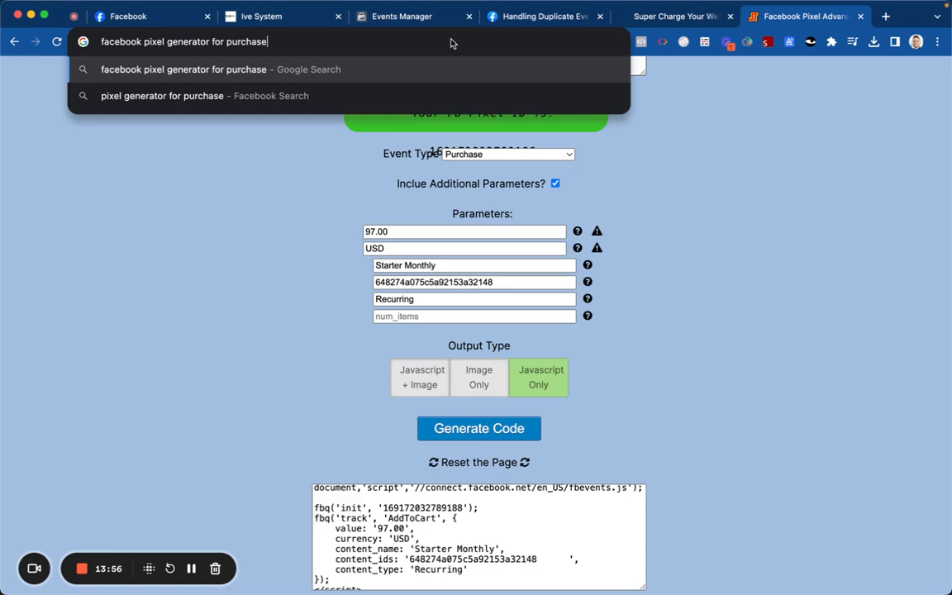
key(BackSpace)
key(BackSpace)
key(BackSpace)
key(BackSpace)
key(BackSpace)
key(BackSpace)
key(BackSpace)
key(BackSpace)
text(variant )
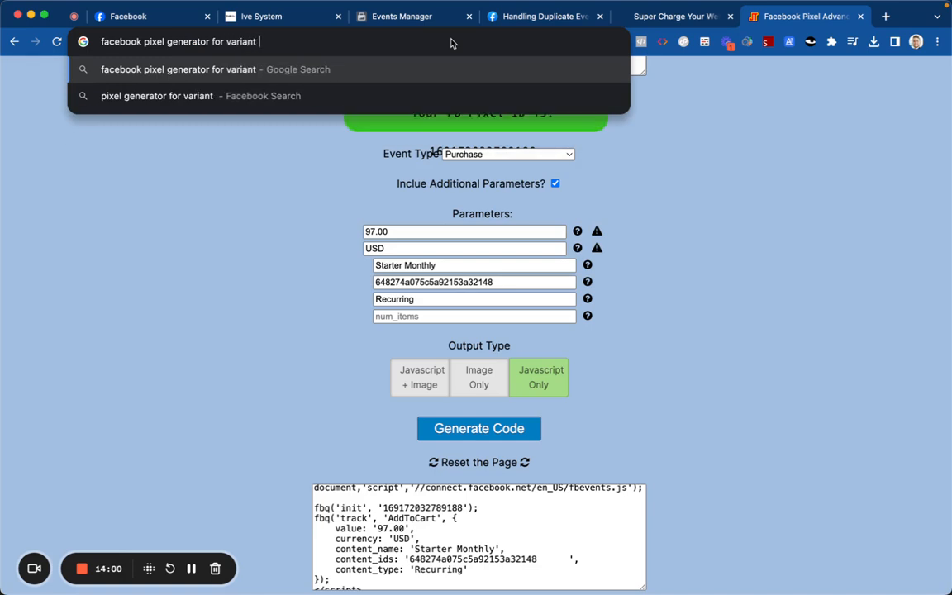
text(purchase e)
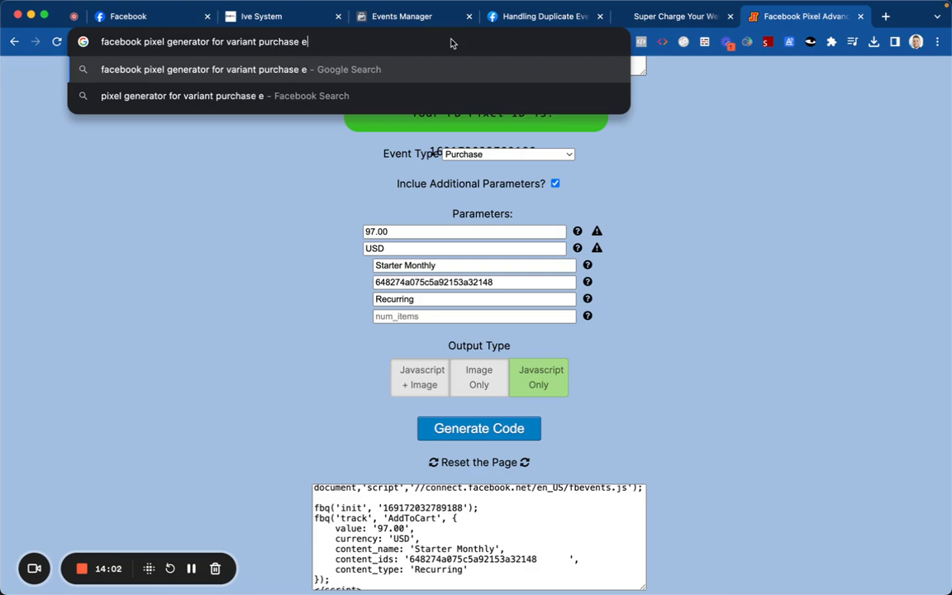
text(vents)
key(Return)
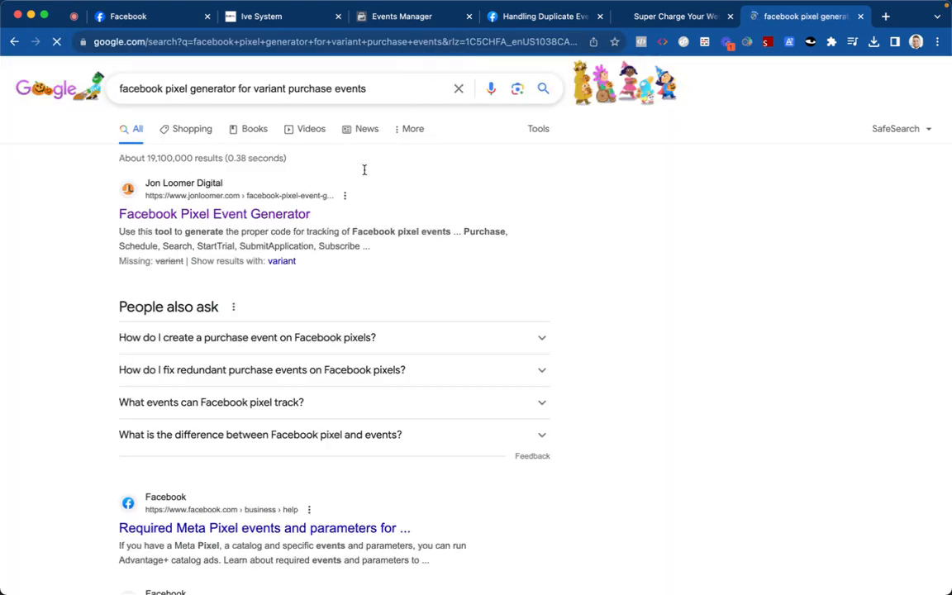
Step: Open FunnelKit's 'Facebook Pixel - Conversion API' guide from the search results
scroll(291, 270, down, 3)
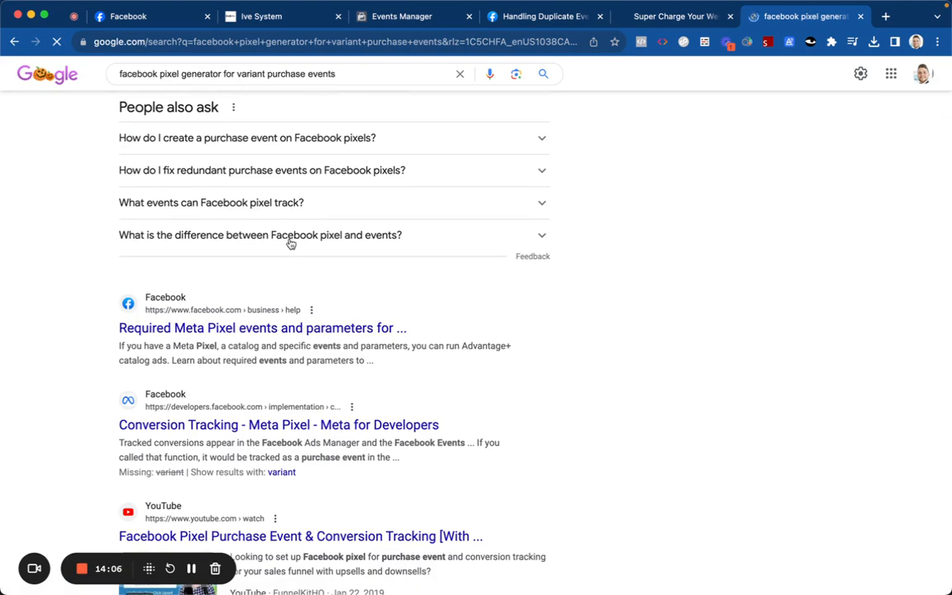
scroll(291, 240, down, 3)
scroll(290, 243, down, 4)
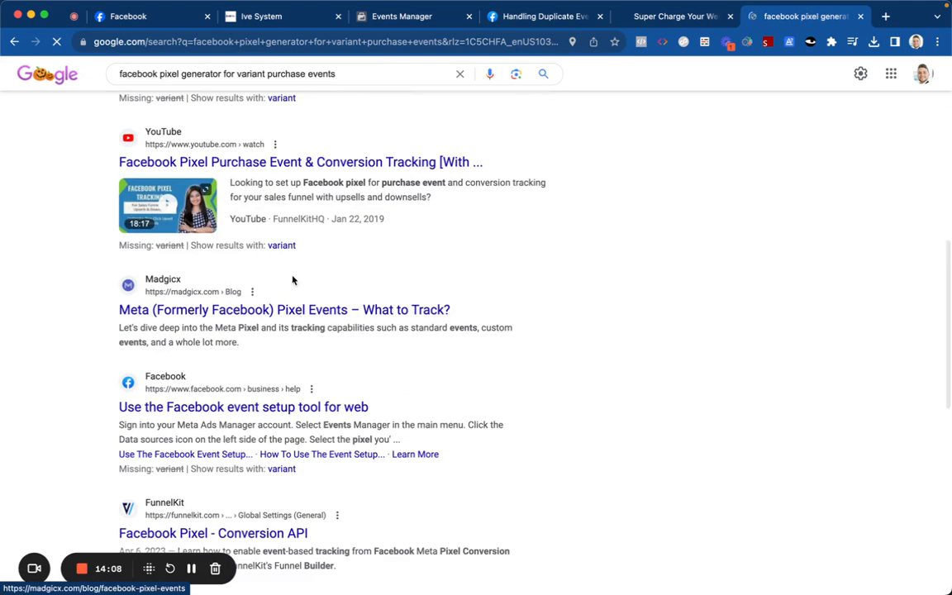
scroll(292, 272, down, 3)
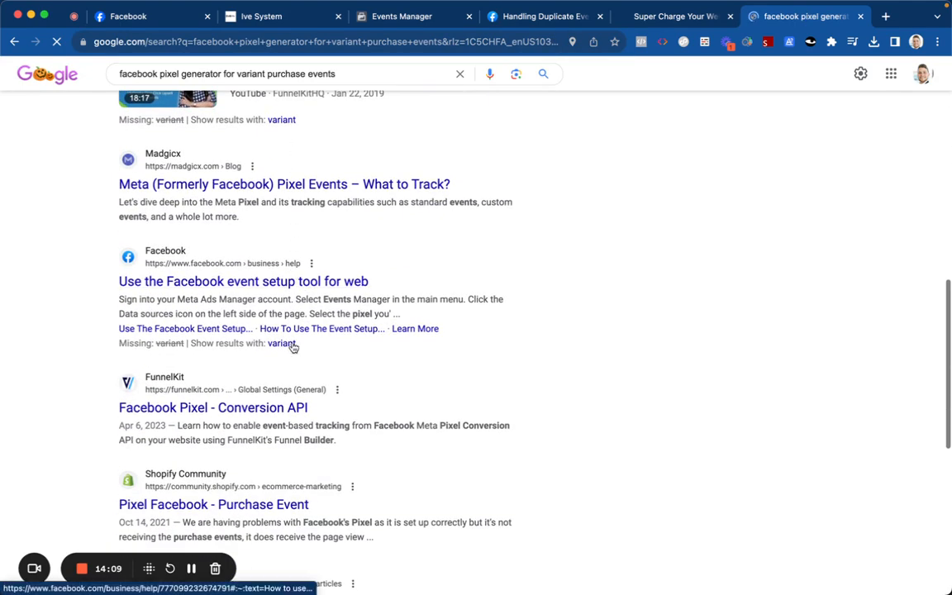
click(289, 408)
Step: Read the FunnelKit article to the end, then return to the Events Manager onboarding tab
scroll(324, 308, down, 8)
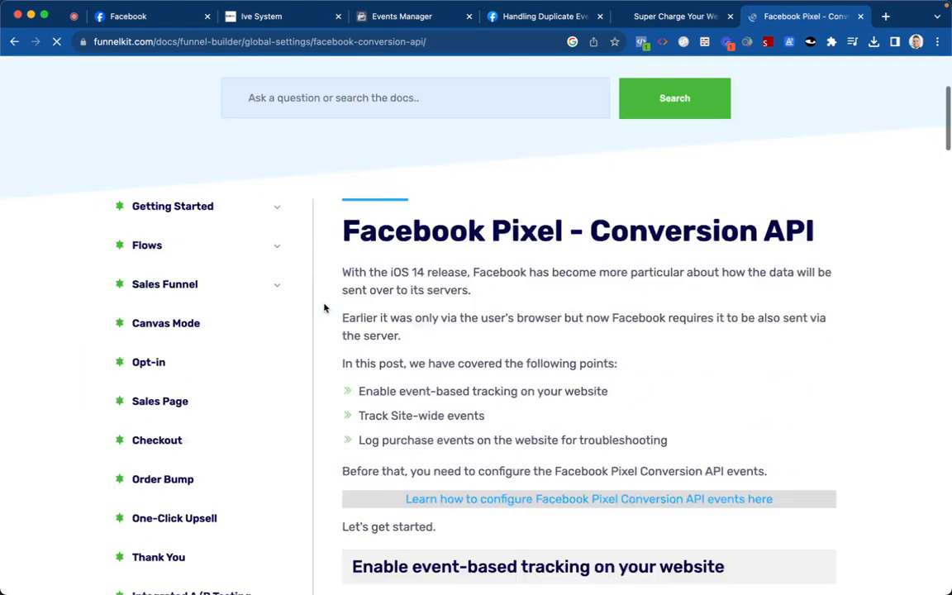
scroll(341, 275, down, 4)
scroll(406, 259, down, 4)
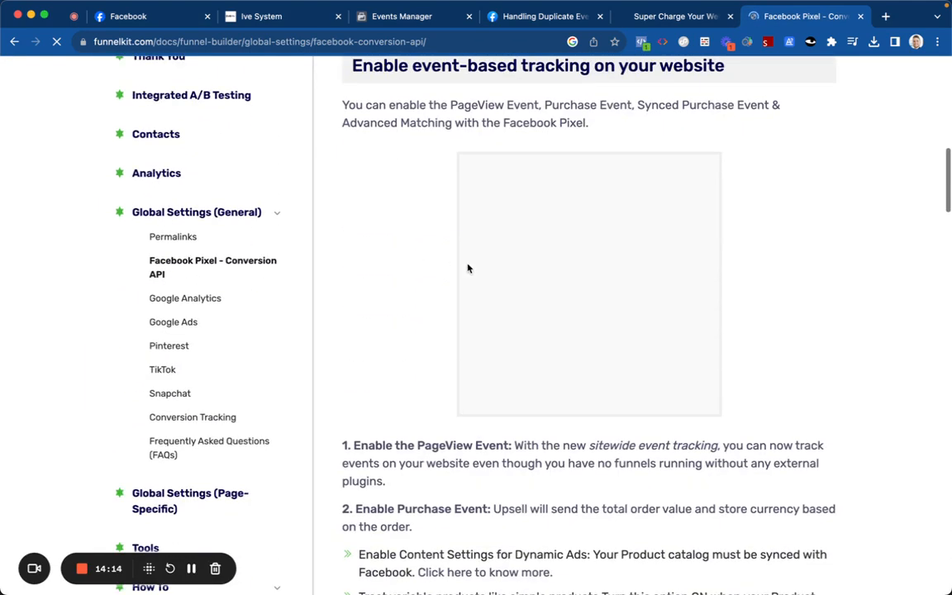
scroll(477, 232, down, 4)
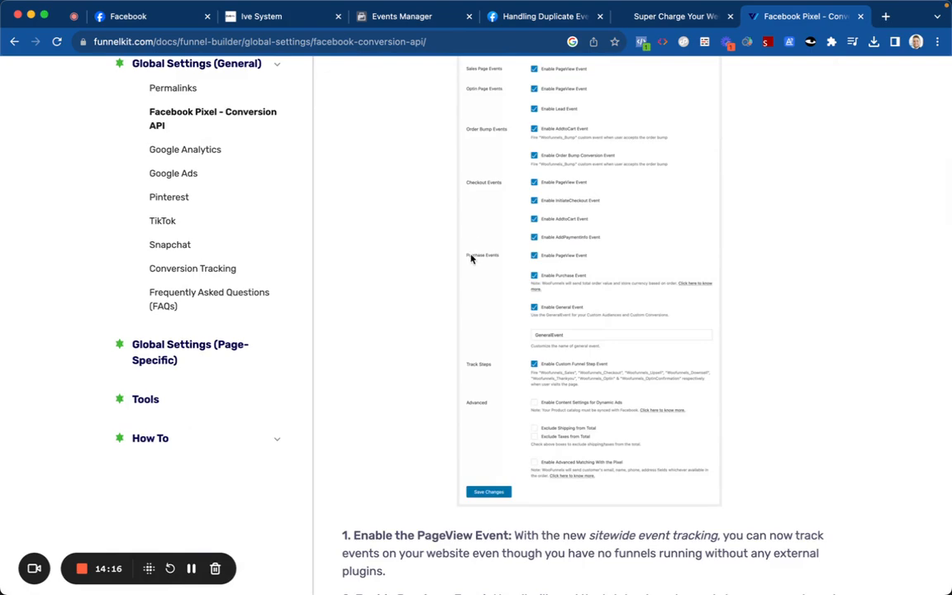
scroll(472, 248, down, 3)
scroll(471, 260, down, 10)
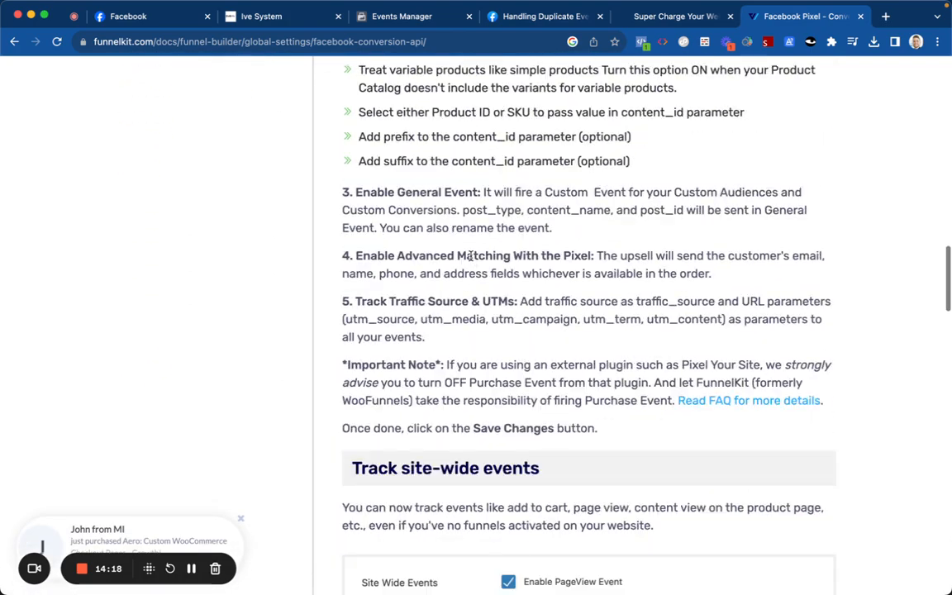
scroll(475, 294, down, 4)
scroll(472, 283, down, 10)
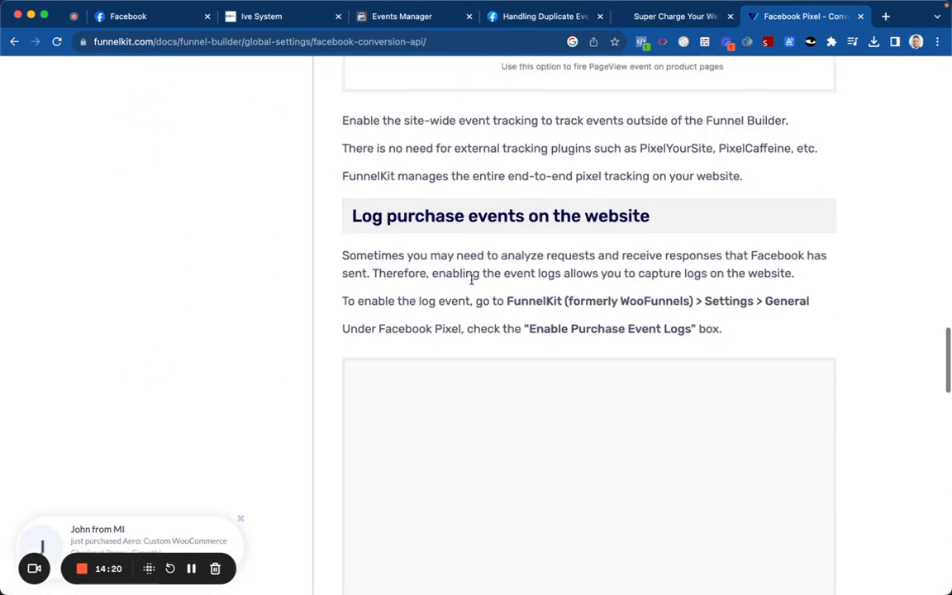
scroll(472, 281, down, 10)
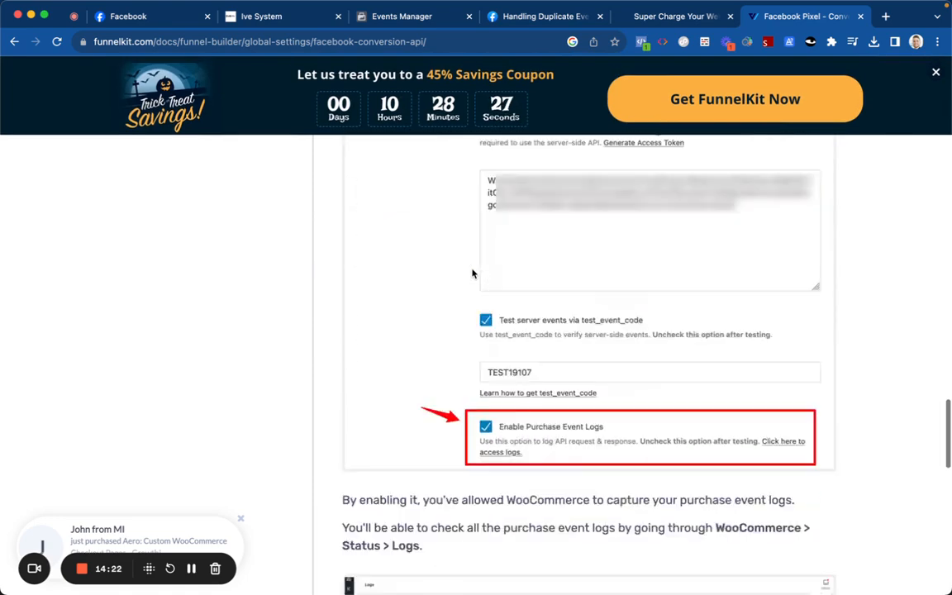
scroll(472, 273, down, 7)
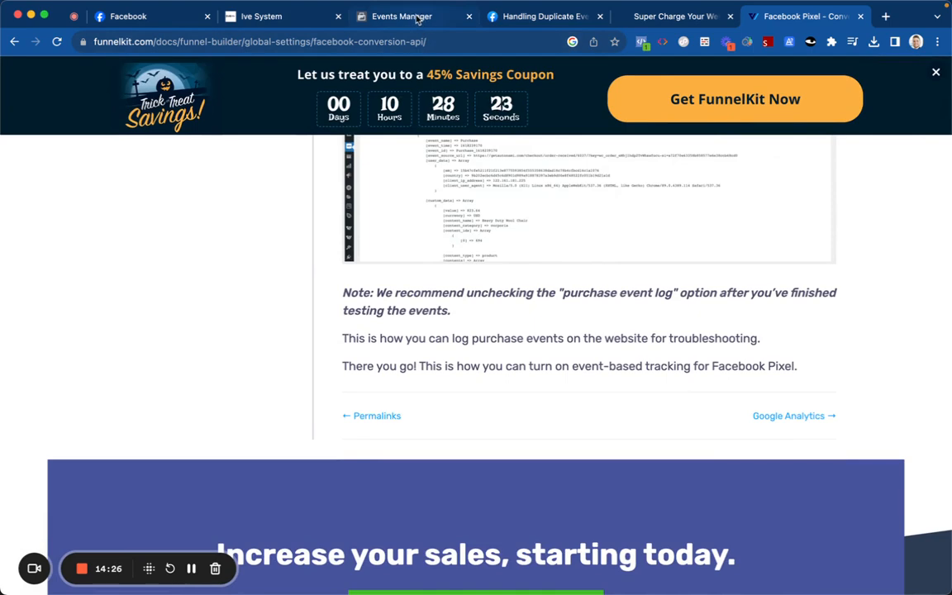
click(388, 17)
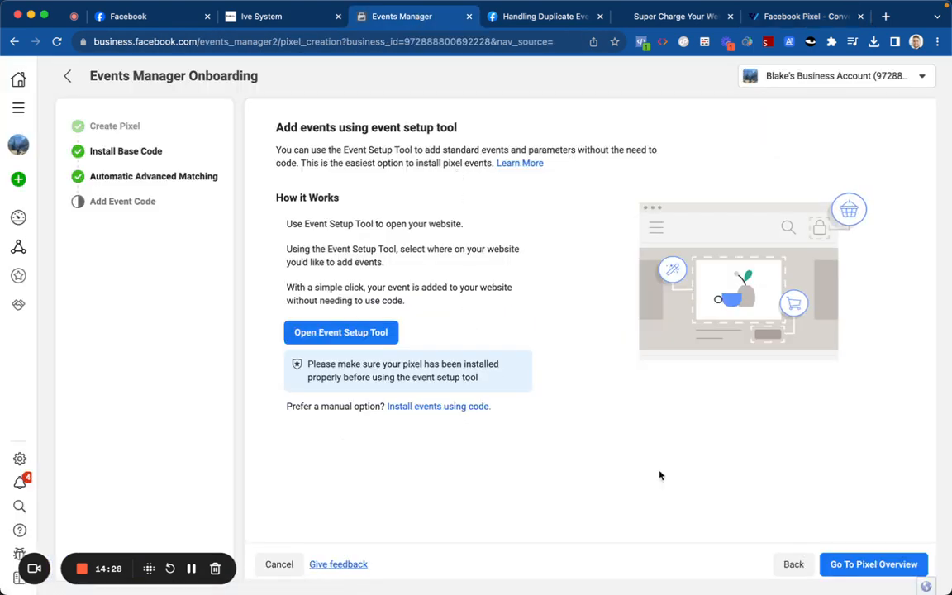
Step: Open Meta's install-events-with-code guide, close the duplicate-events help page, and jump to Standard Events
click(452, 408)
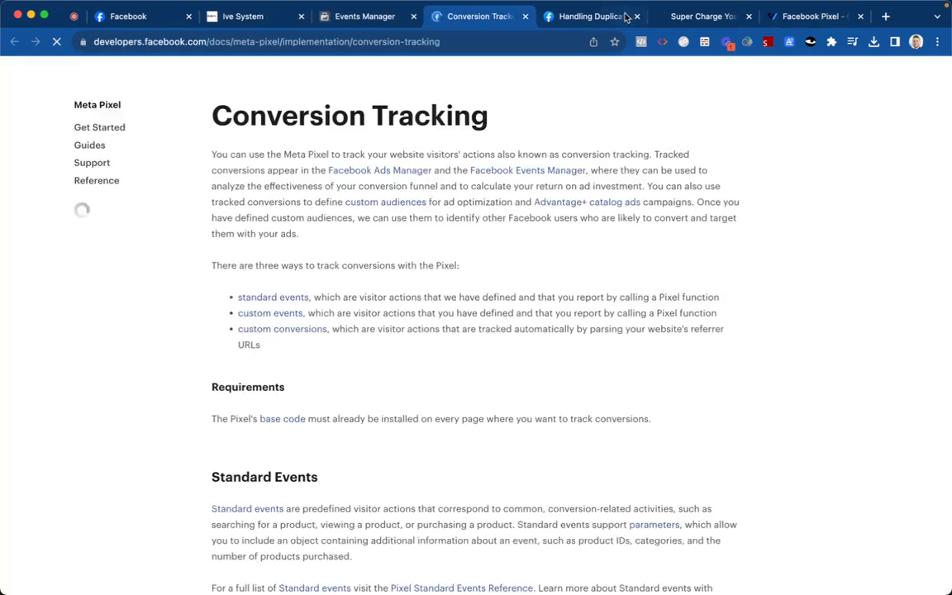
click(637, 17)
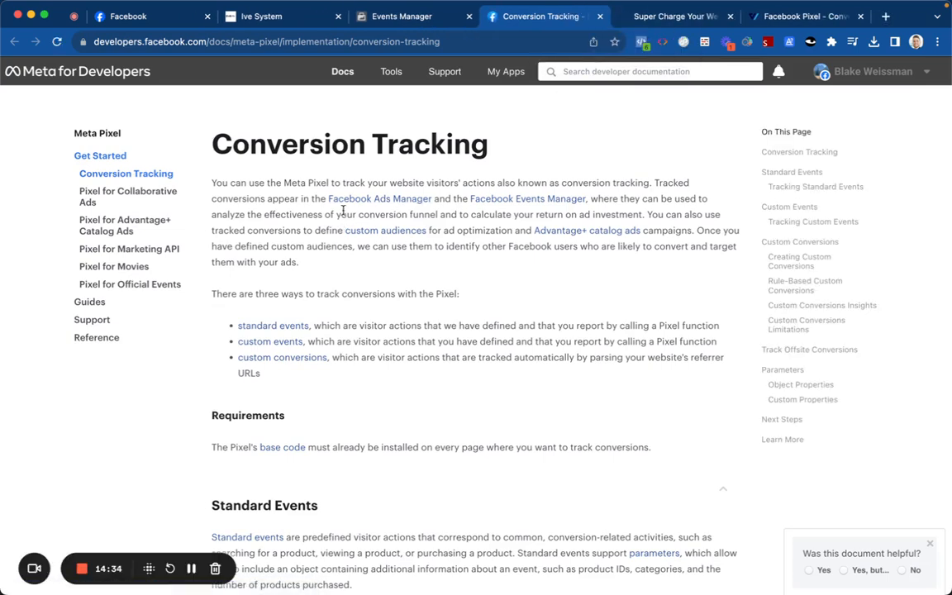
click(289, 327)
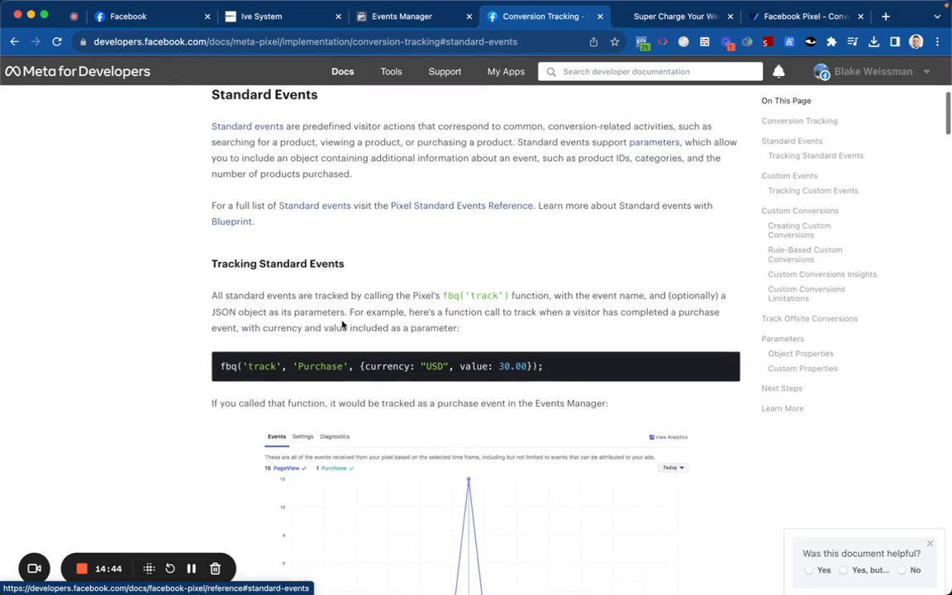
Step: Read down to the Parameters example tracking a Purchase with value and currency
scroll(337, 314, up, 5)
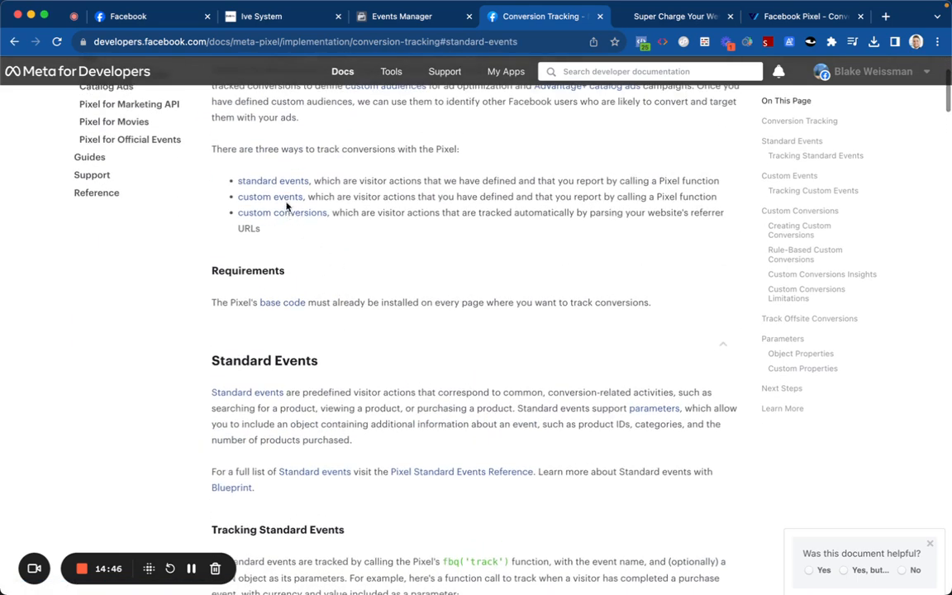
scroll(285, 203, down, 10)
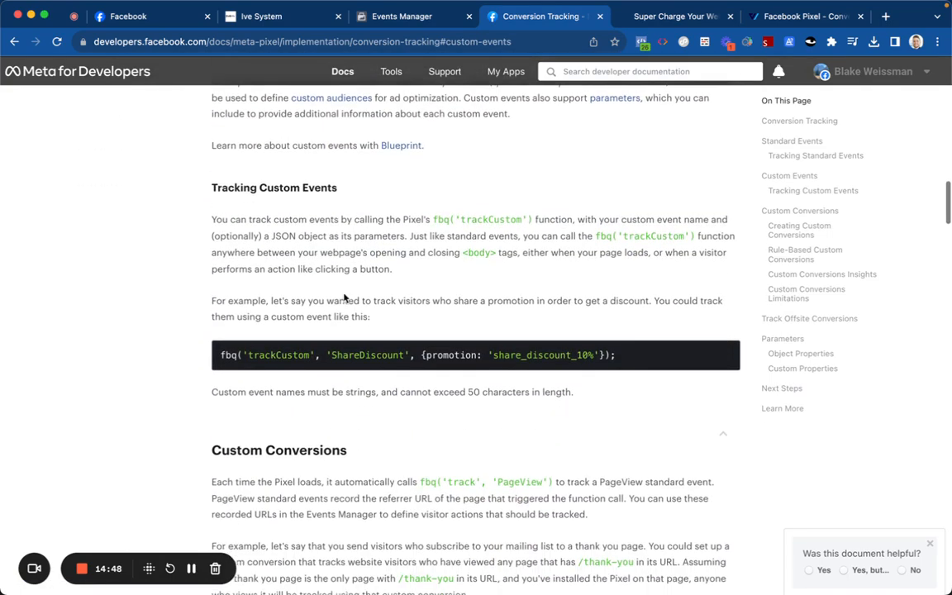
scroll(343, 293, down, 6)
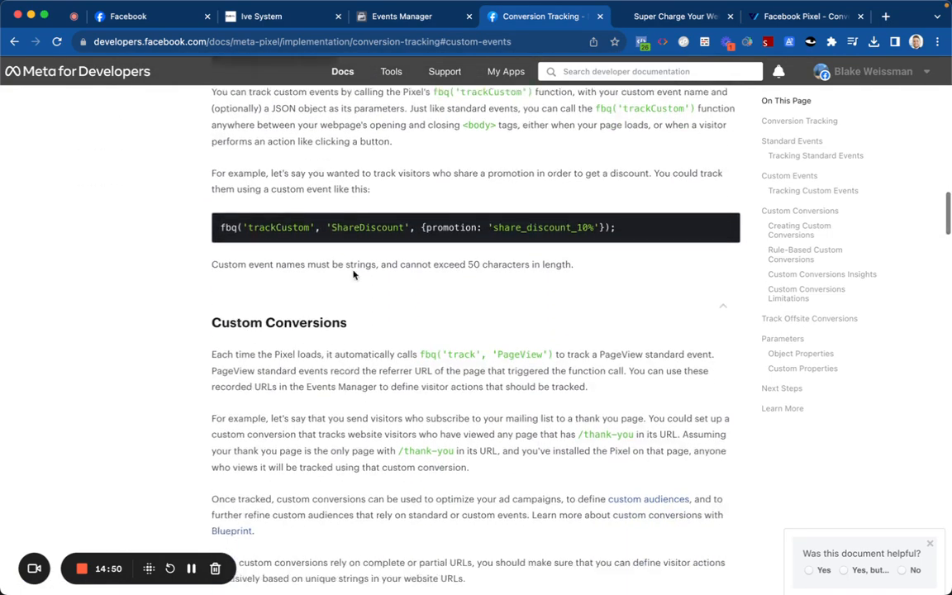
scroll(353, 275, down, 11)
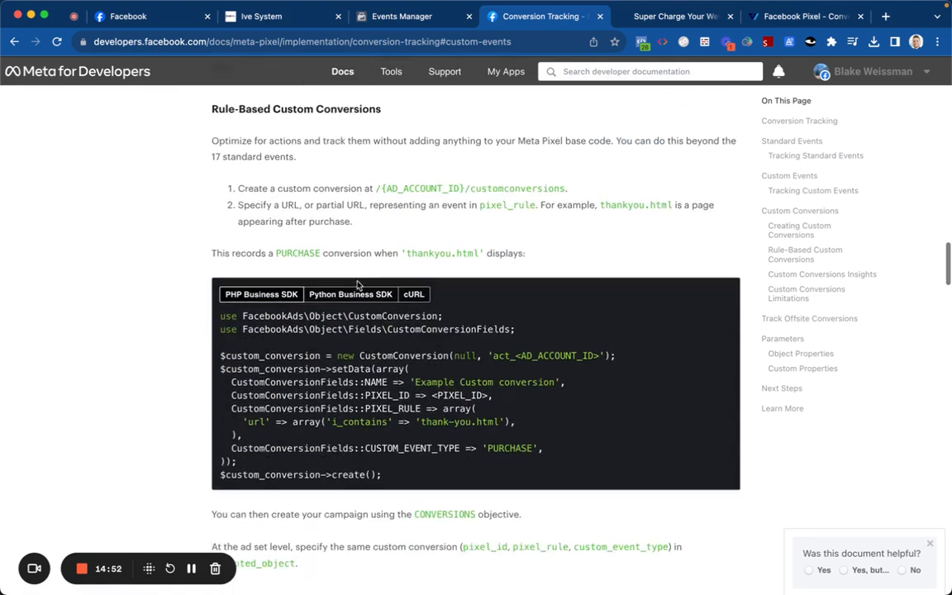
scroll(393, 278, down, 10)
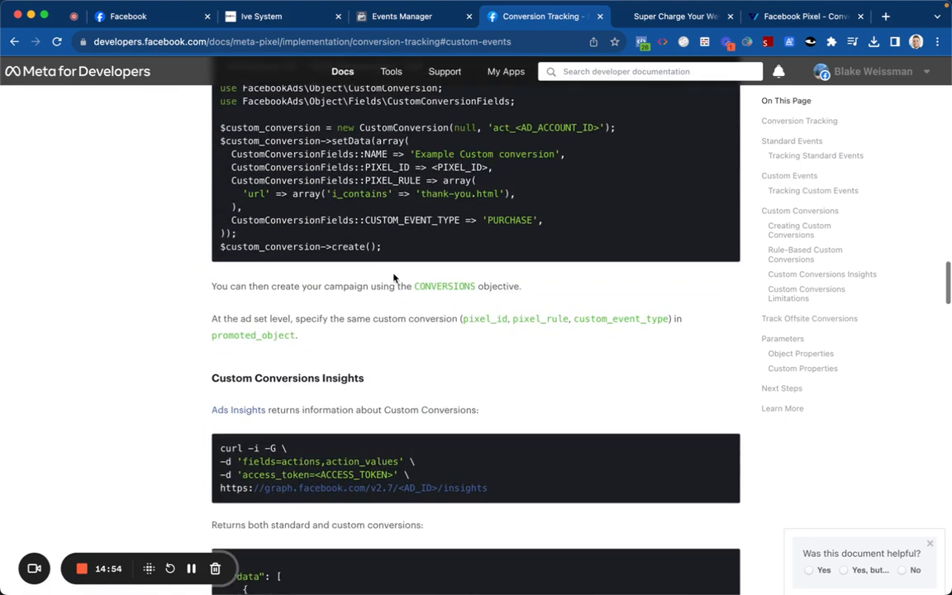
scroll(393, 275, down, 1)
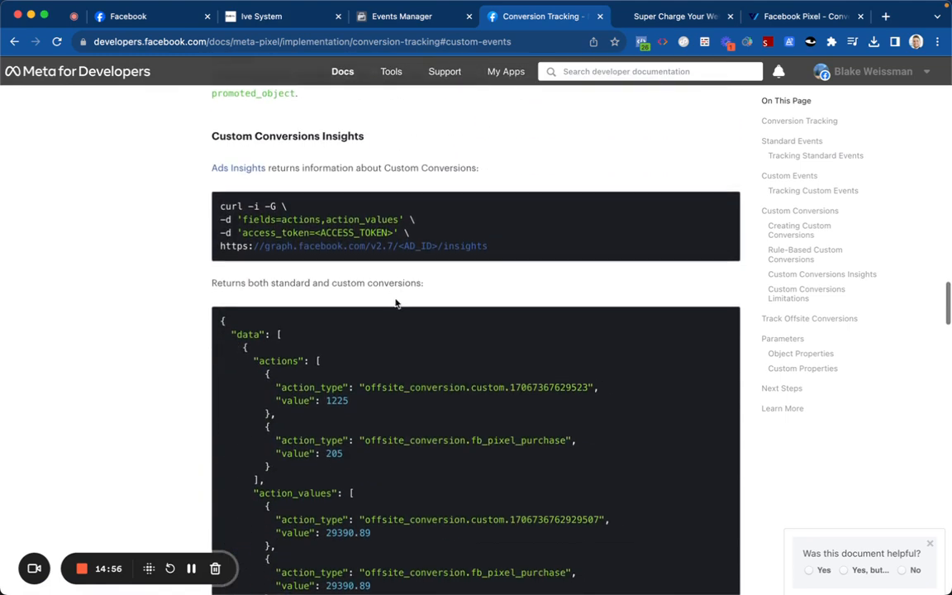
scroll(390, 260, down, 15)
scroll(389, 260, down, 10)
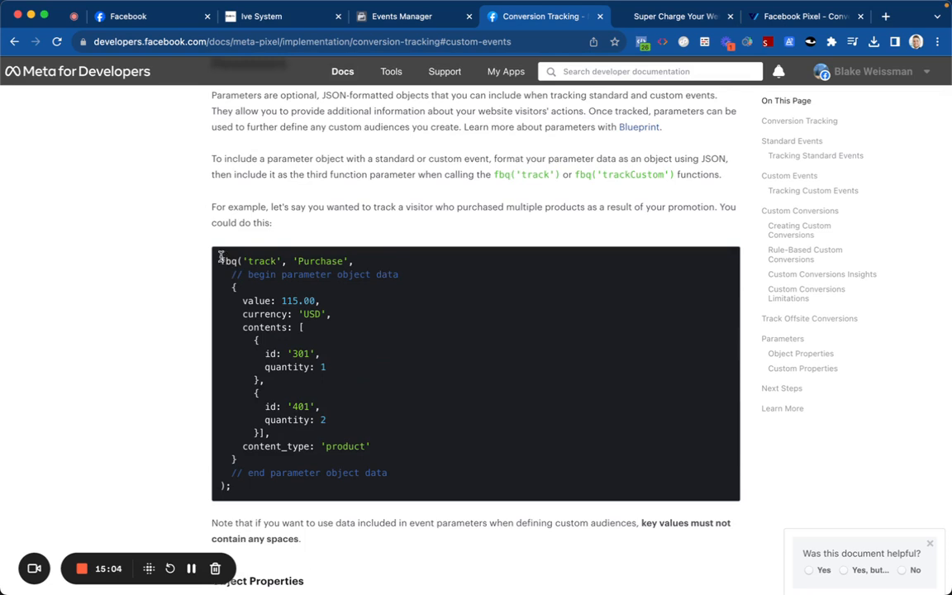
Step: Copy the fbq Purchase parameter example code from the guide
drag(223, 261, 337, 485)
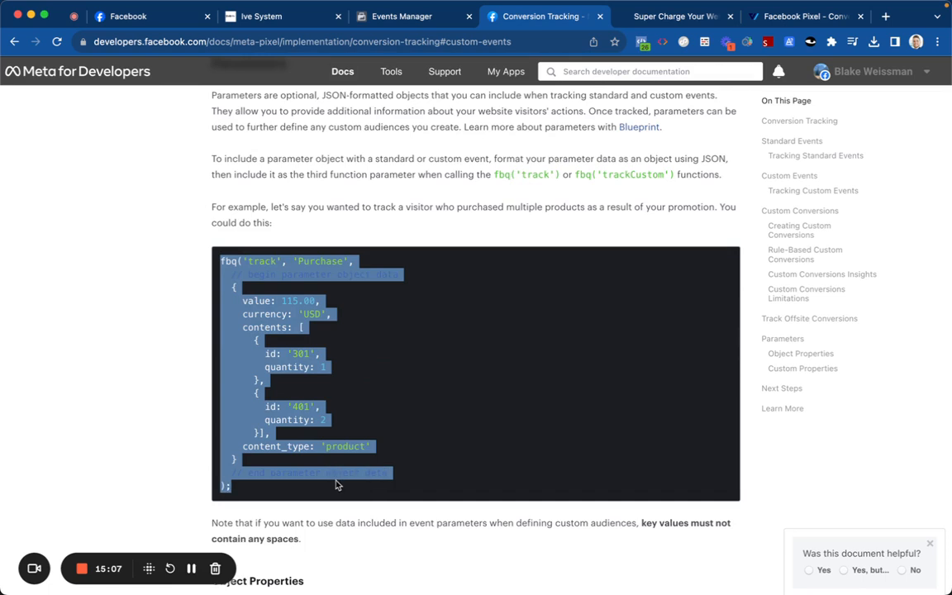
right_click(307, 312)
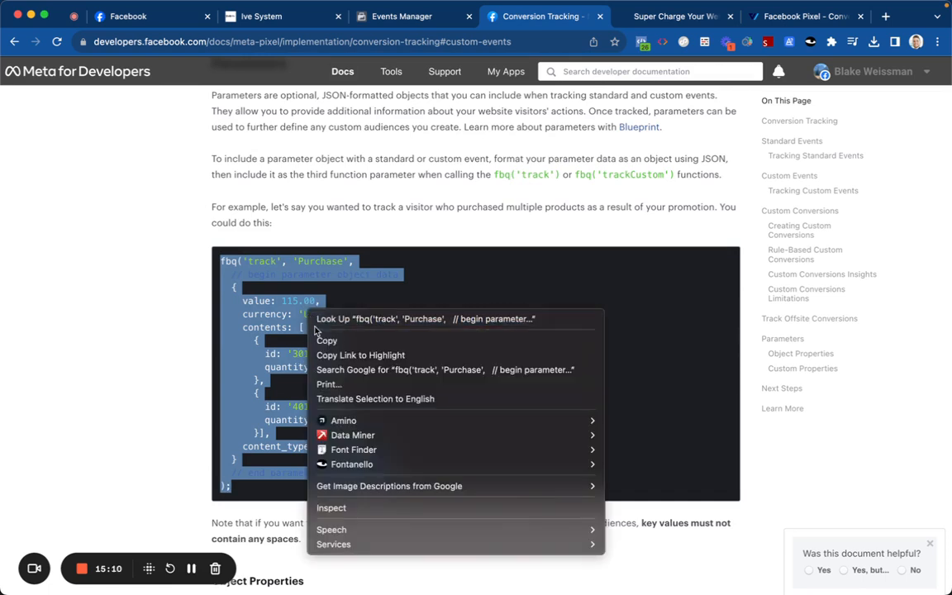
click(321, 339)
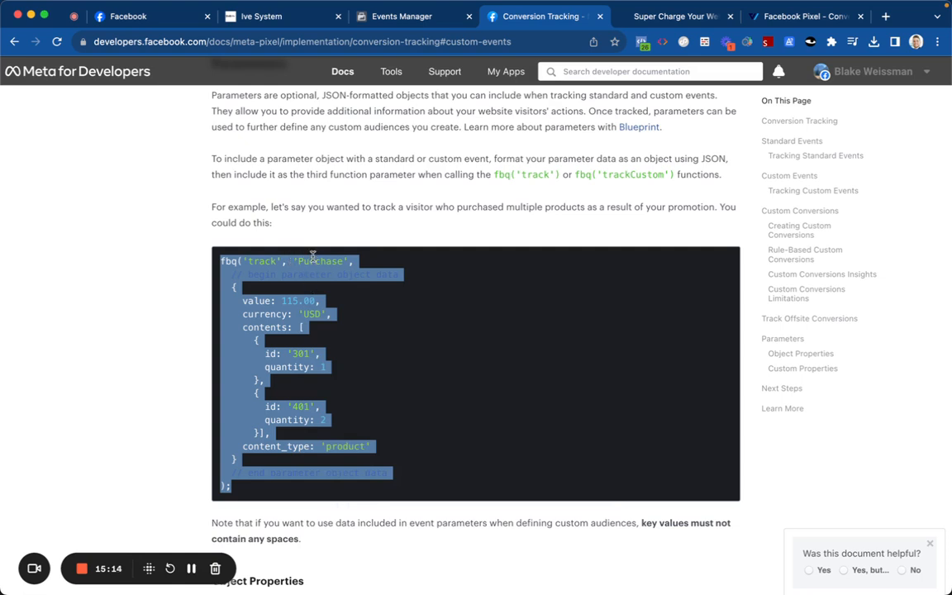
scroll(312, 255, up, 3)
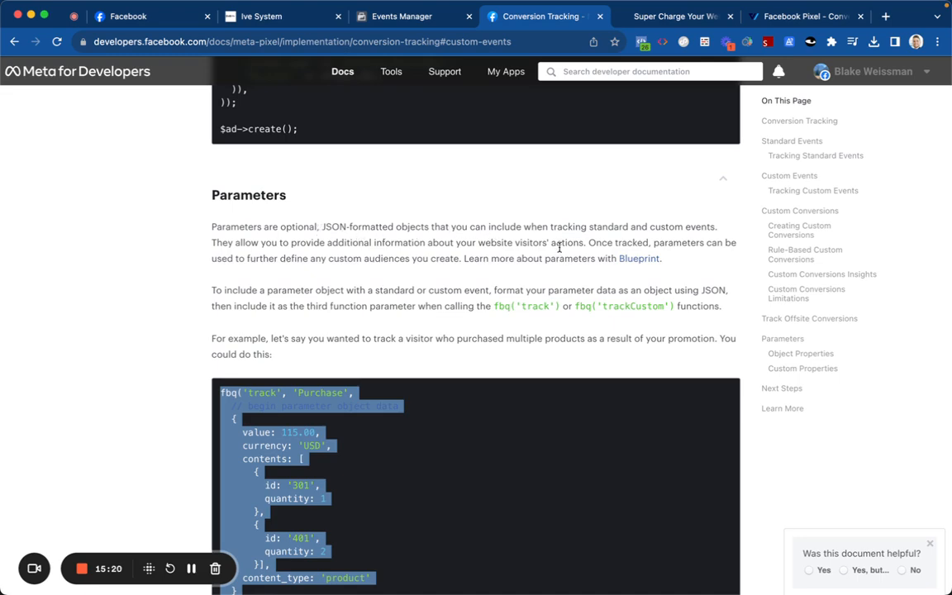
scroll(337, 262, down, 10)
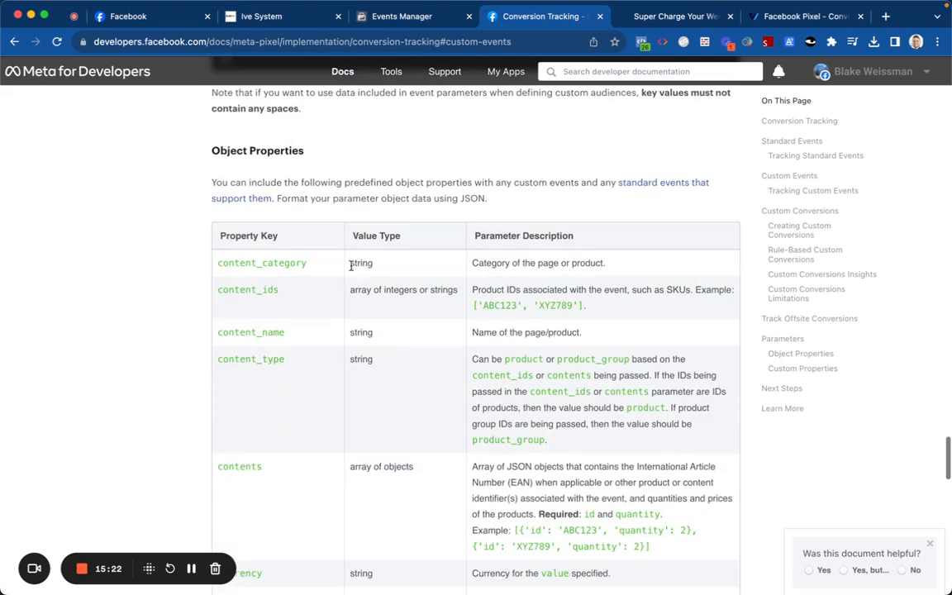
scroll(354, 277, down, 10)
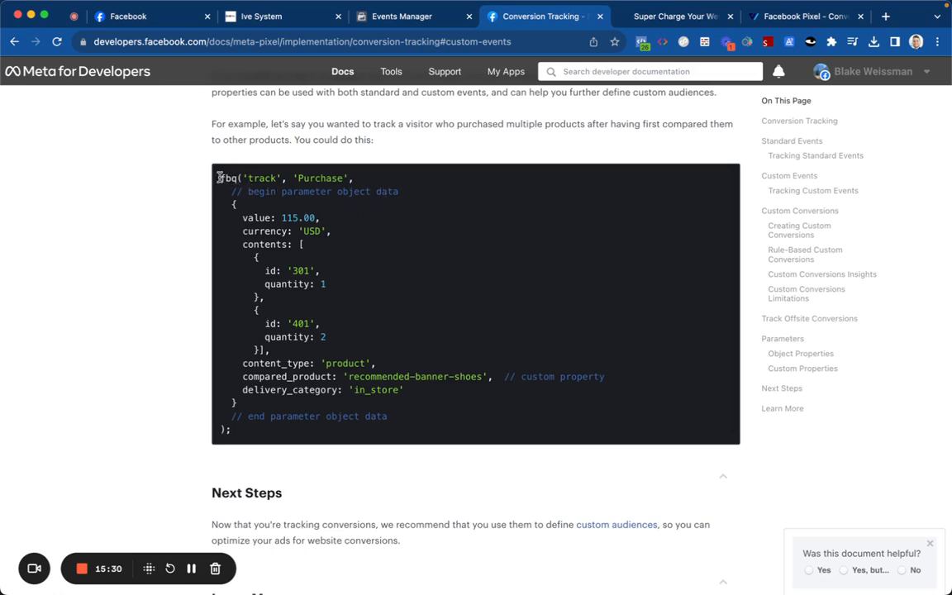
Step: Find the purchase-confirmation example with 30.00 USD and select its script lines
drag(223, 186, 238, 403)
scroll(361, 361, down, 3)
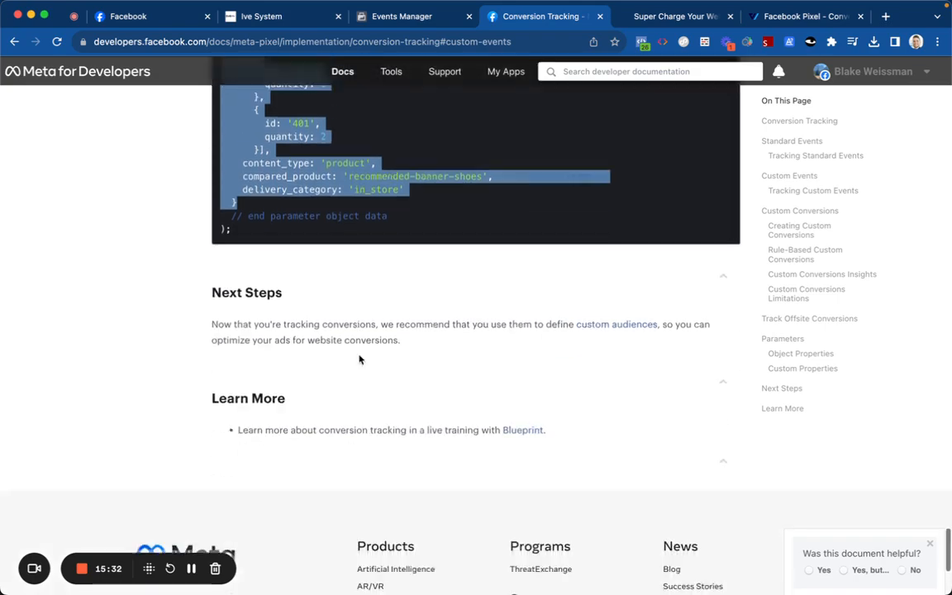
scroll(364, 303, up, 20)
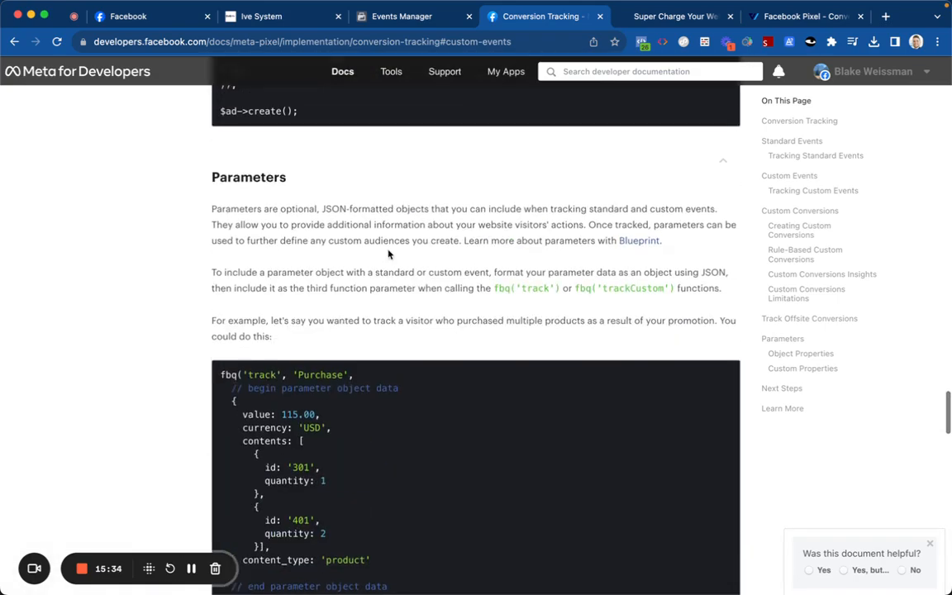
scroll(388, 255, up, 8)
scroll(388, 254, down, 2)
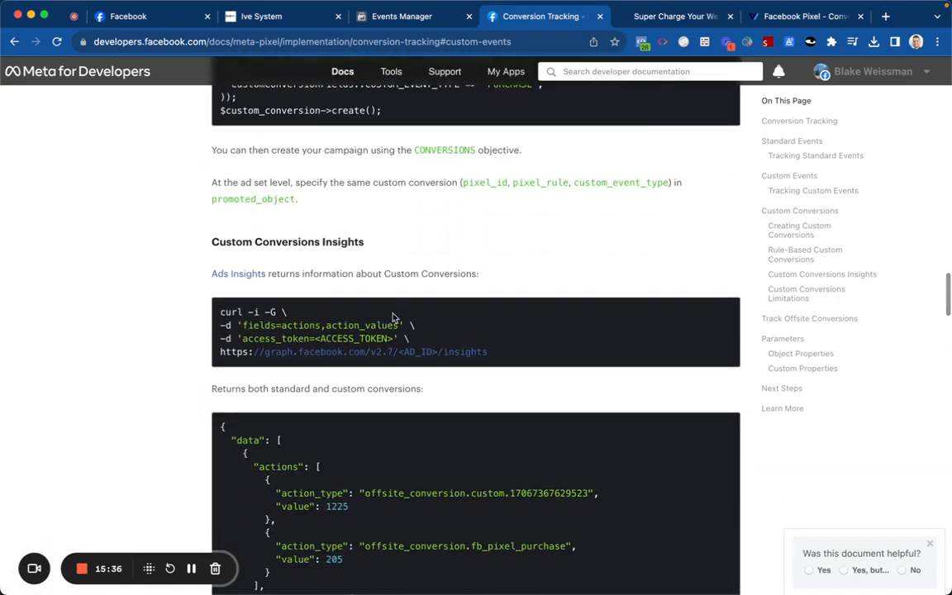
scroll(393, 281, up, 8)
scroll(393, 241, up, 10)
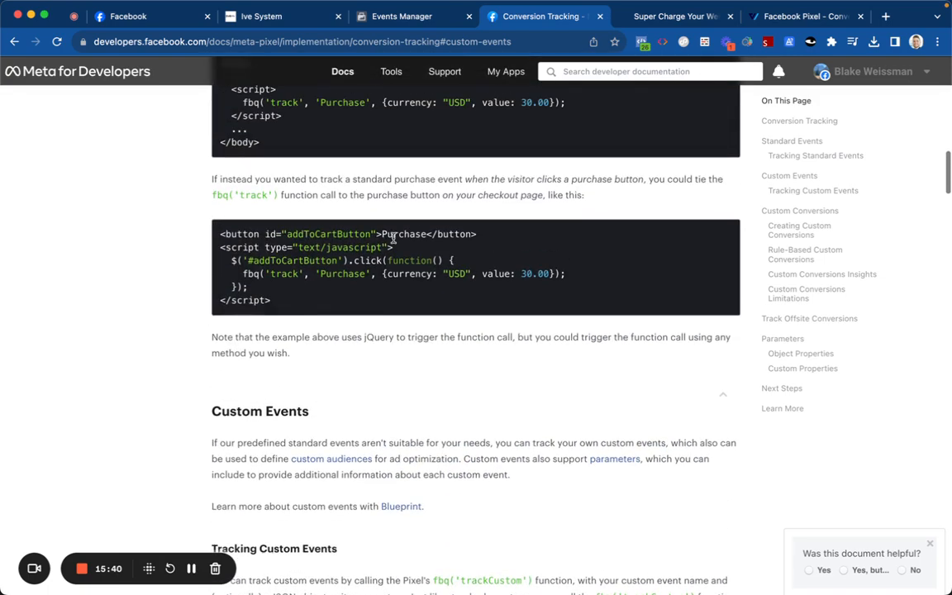
scroll(388, 207, up, 3)
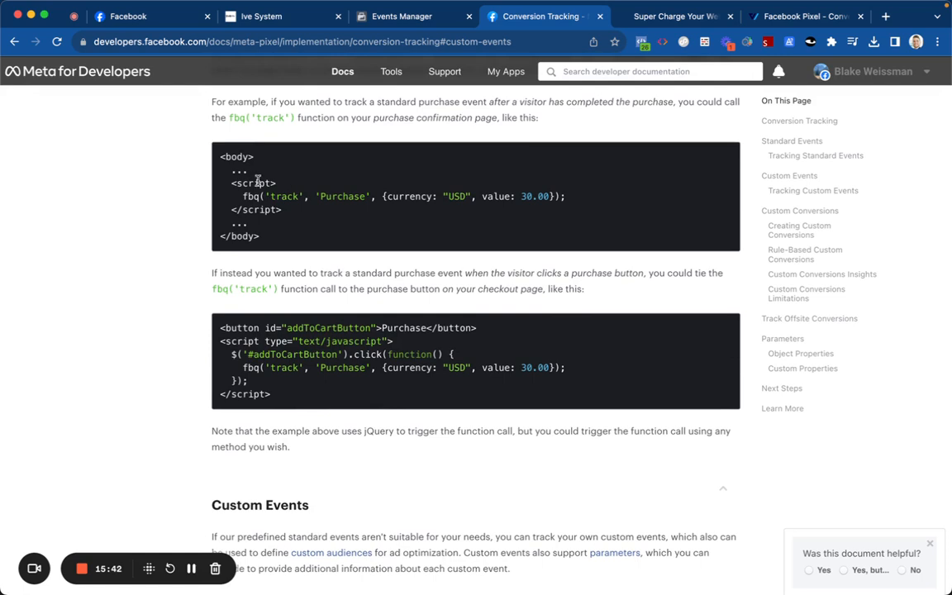
drag(230, 181, 286, 216)
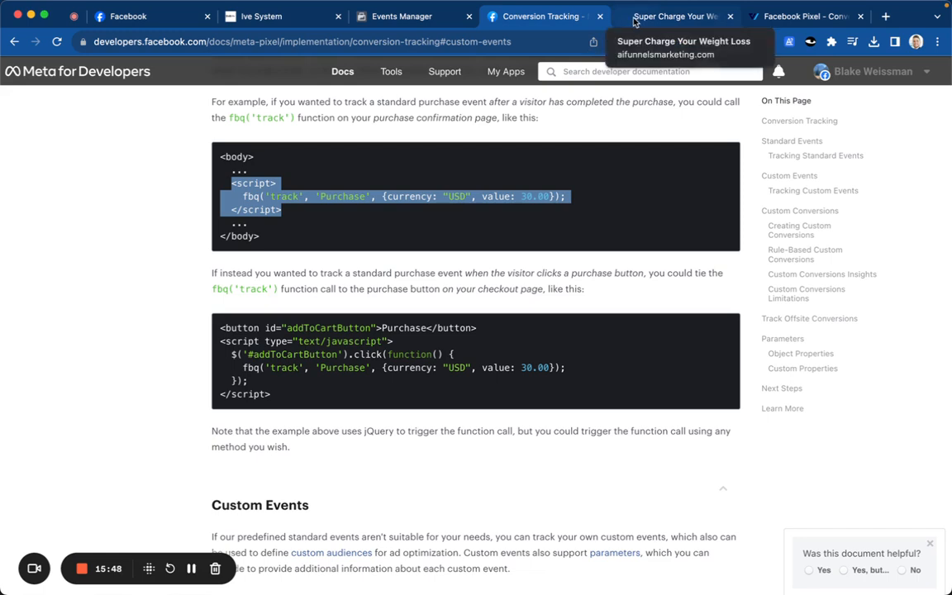
Step: In Ive System, select the funnel's upsell step and open it with Edit Page
click(306, 21)
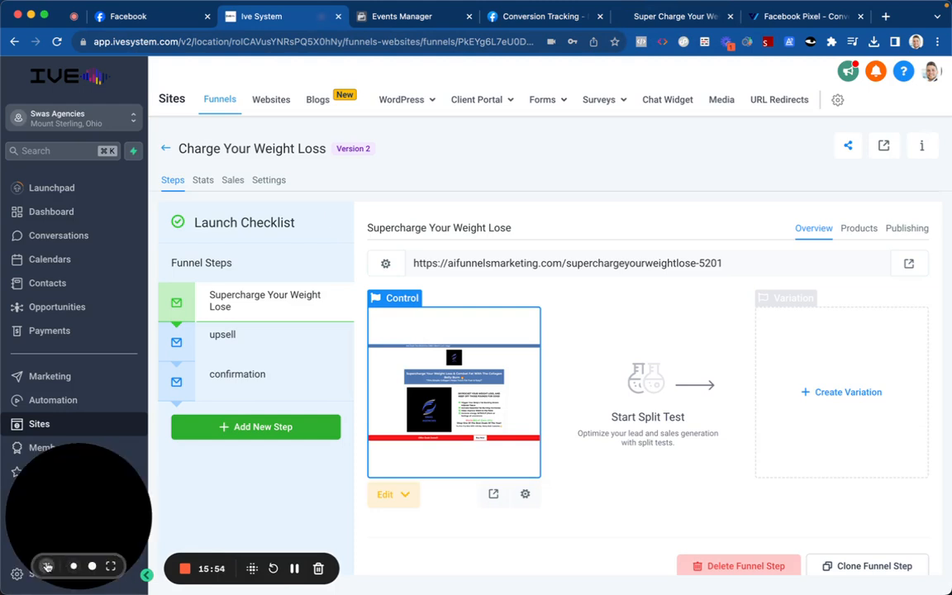
click(256, 335)
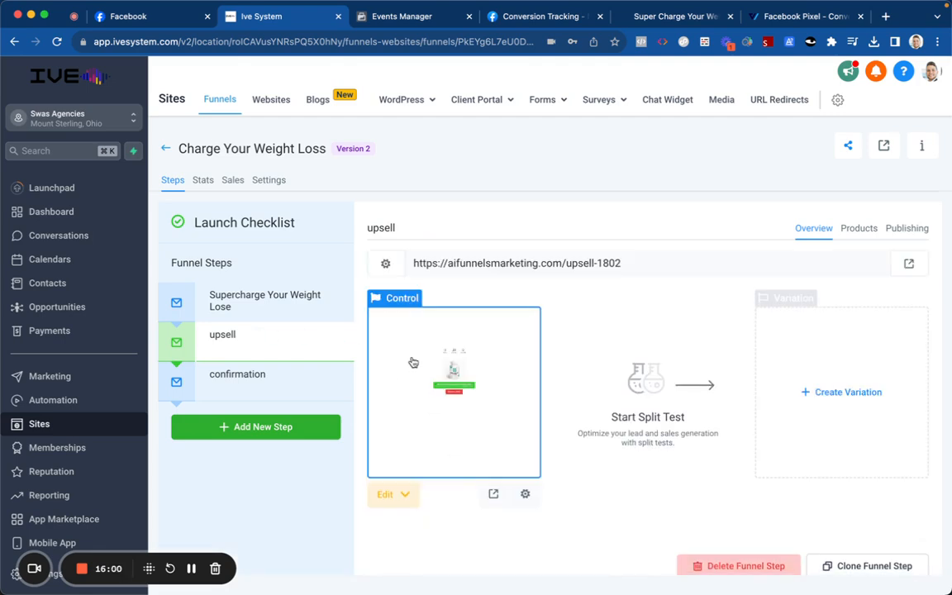
click(408, 493)
click(408, 423)
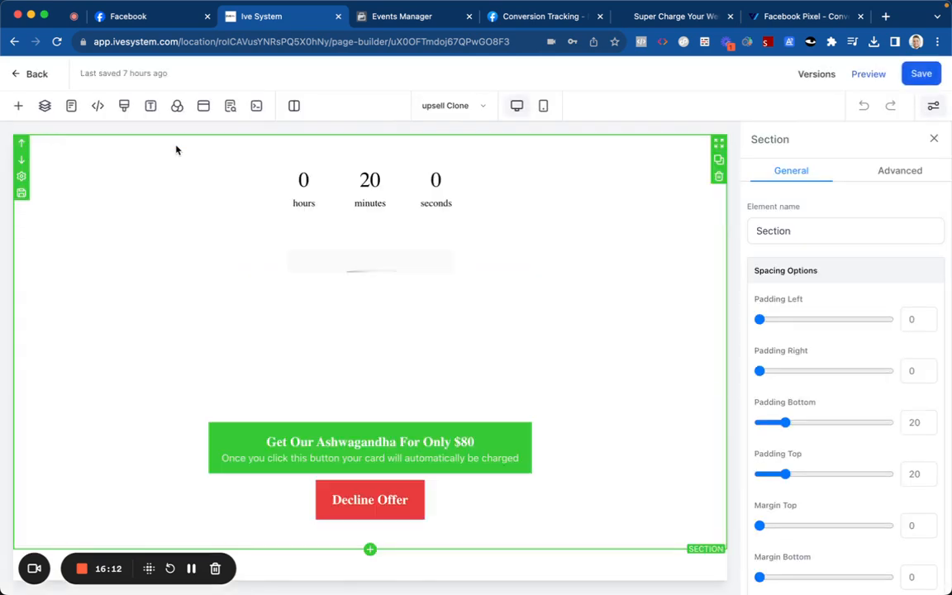
Step: Paste the fbq Purchase script into the upsell page's Header Tracking code and save the page
click(98, 106)
key(super+v)
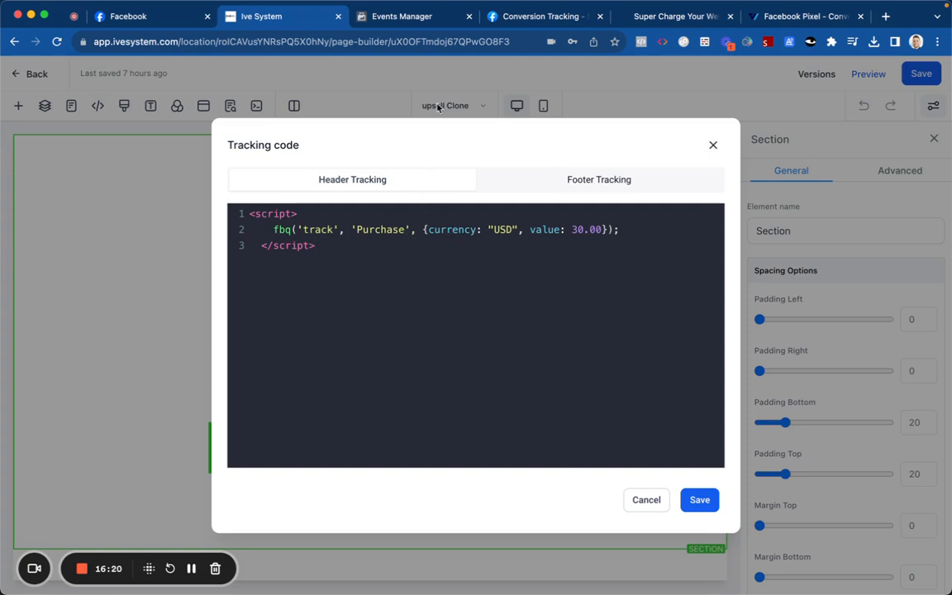
click(694, 498)
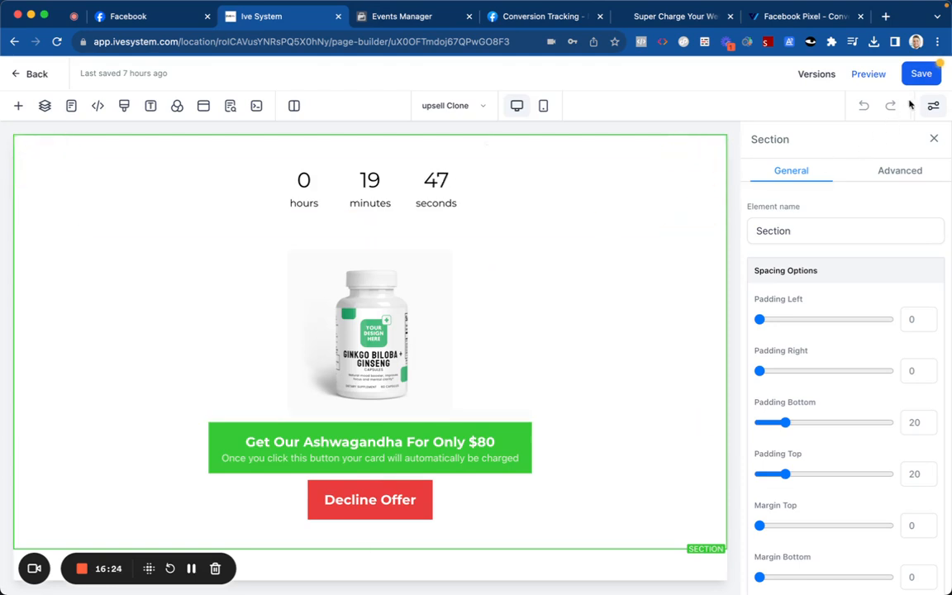
click(921, 73)
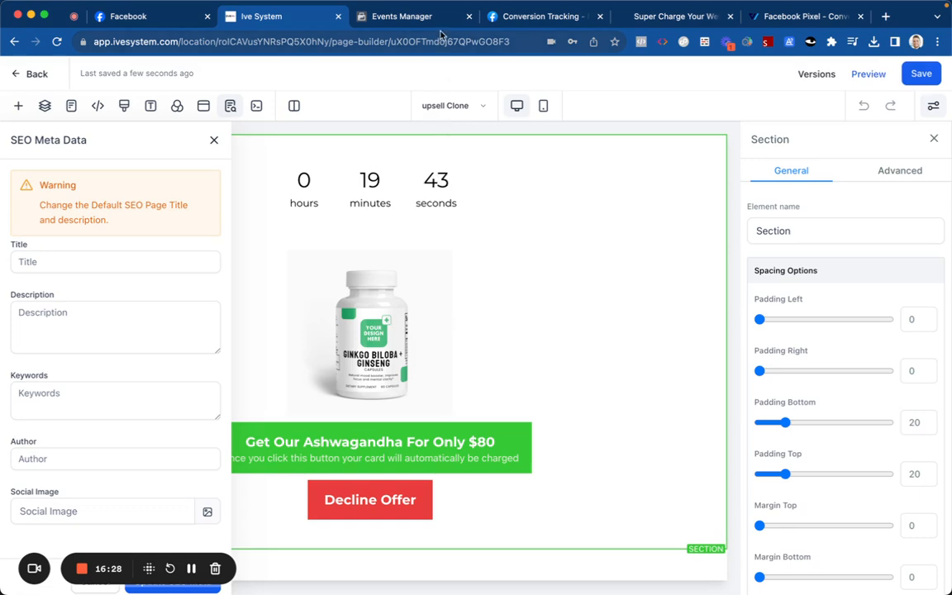
click(405, 17)
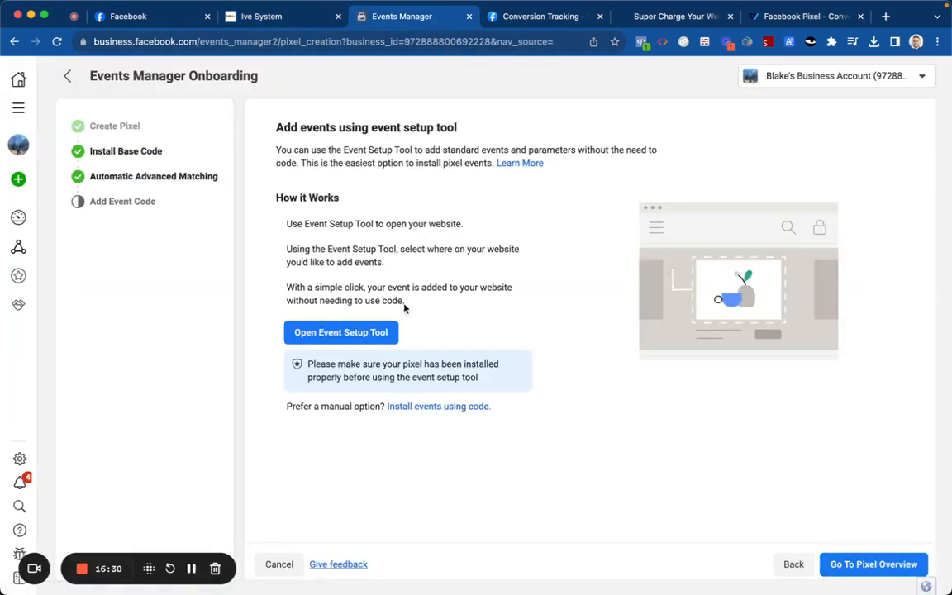
click(384, 333)
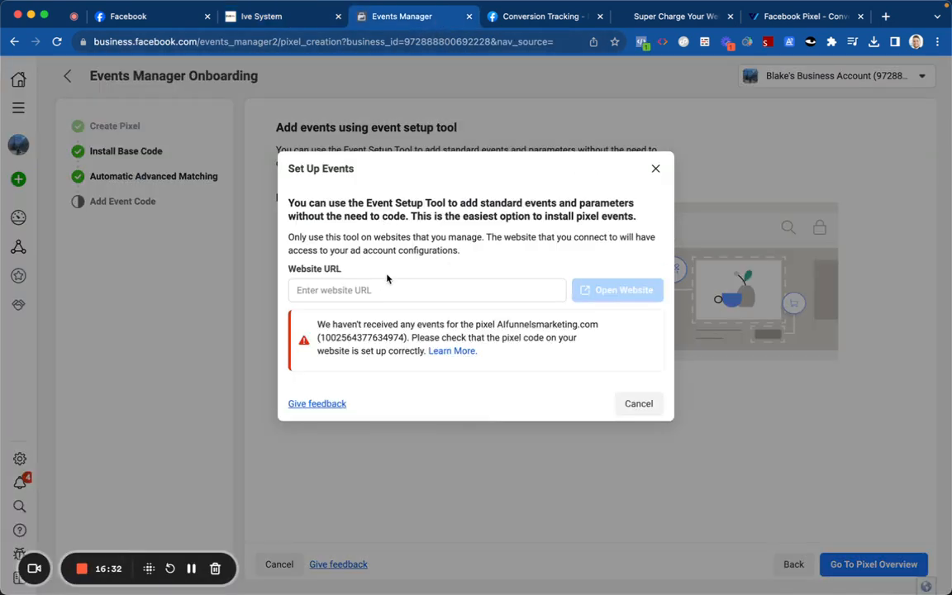
click(386, 290)
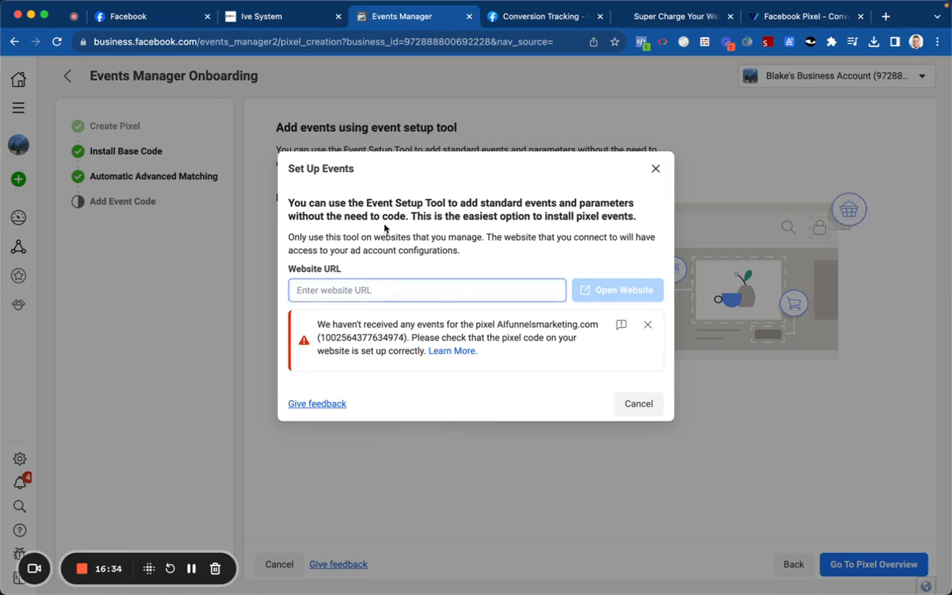
drag(495, 324, 600, 329)
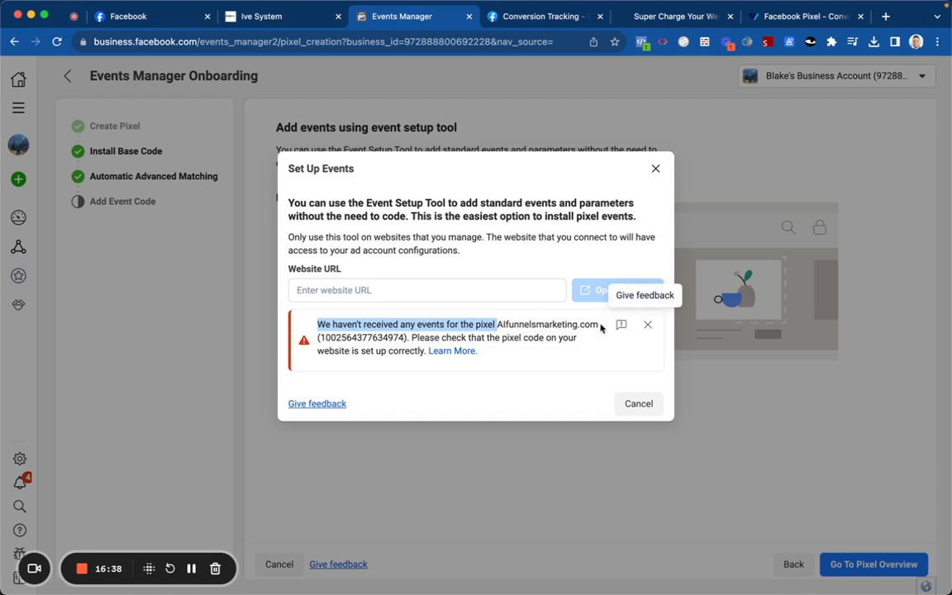
double_click(578, 324)
key(super+c)
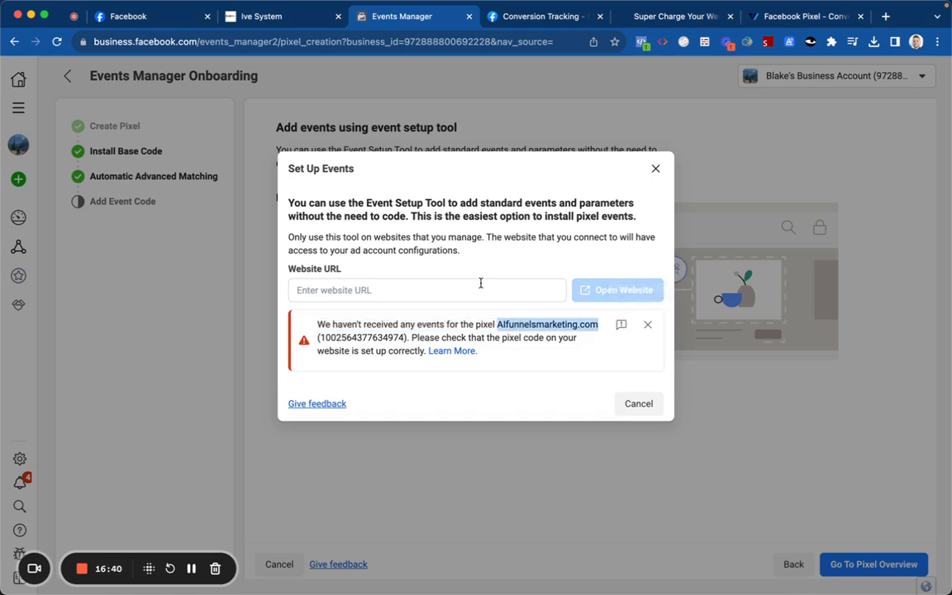
click(480, 284)
key(super+v)
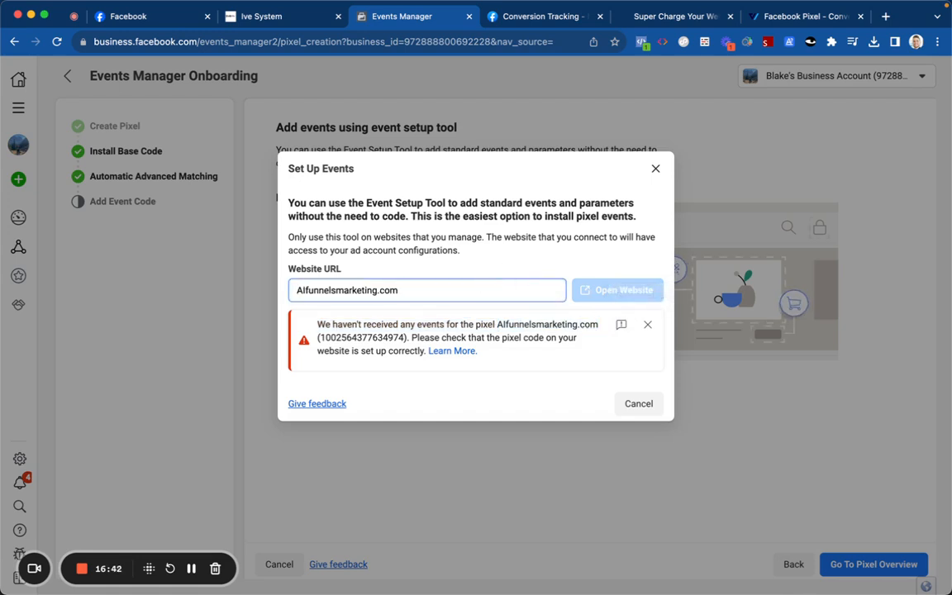
click(636, 401)
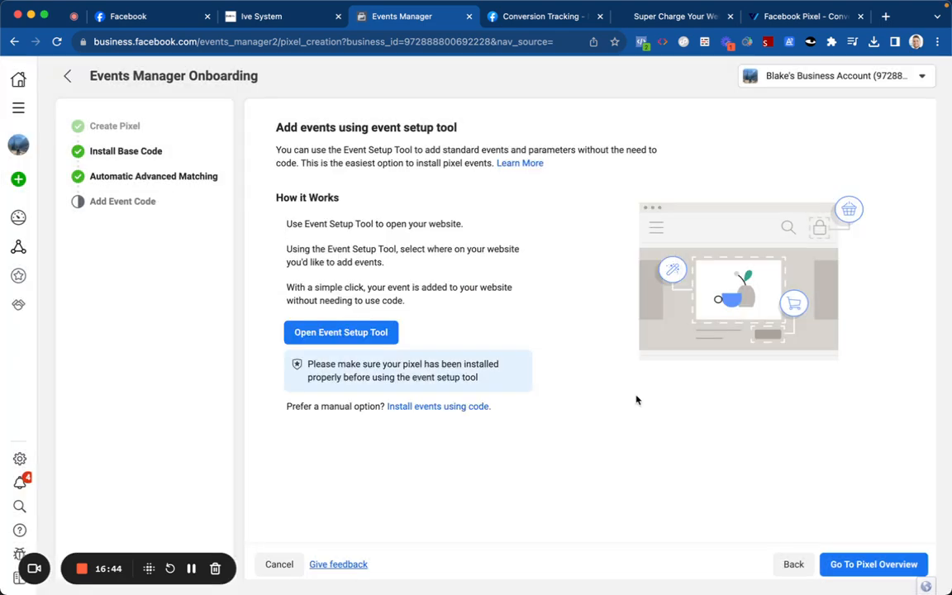
Step: Go to Pixel Overview and verify in Pixel Helper the sales page fires PageView, checking its URL, code and location
click(834, 563)
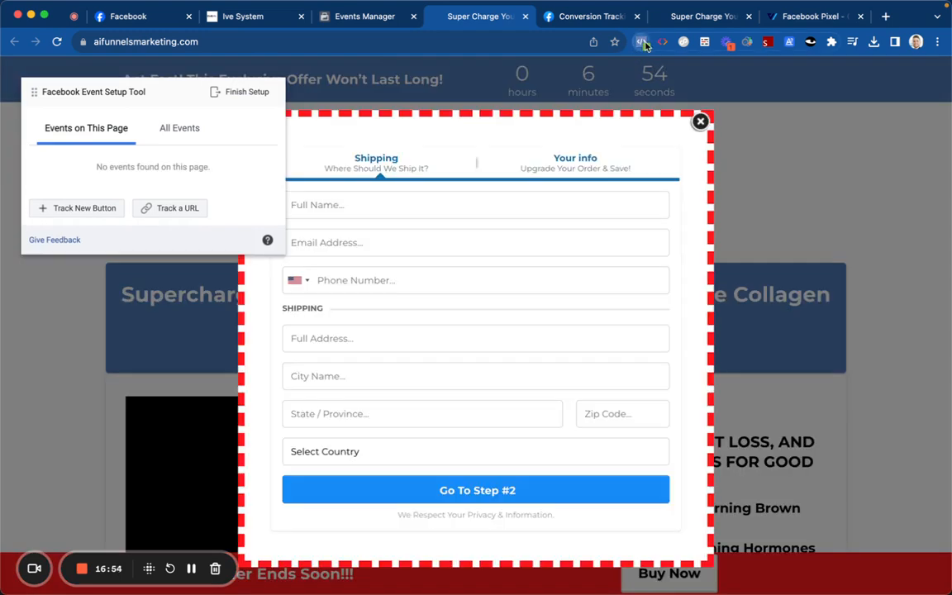
click(643, 43)
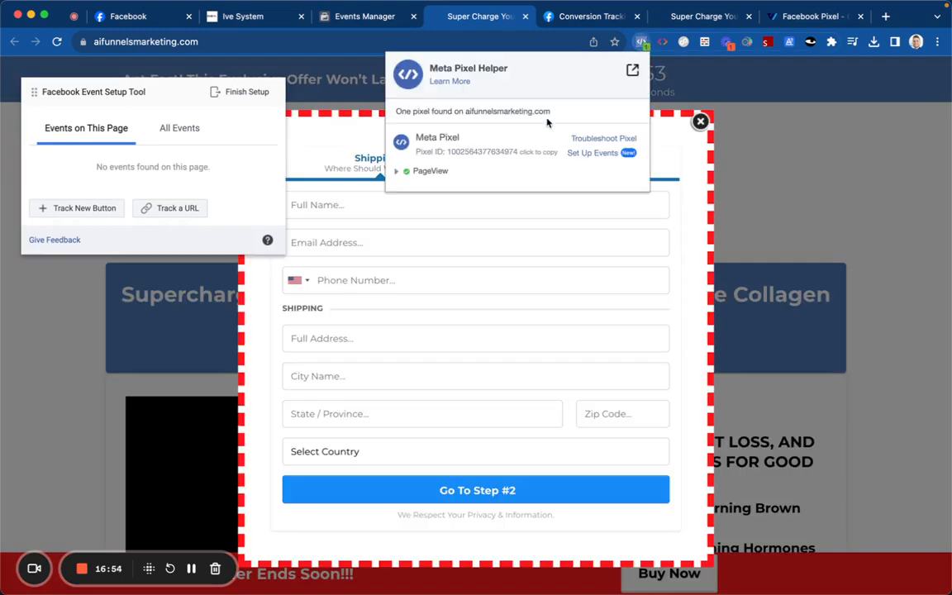
click(430, 171)
click(457, 214)
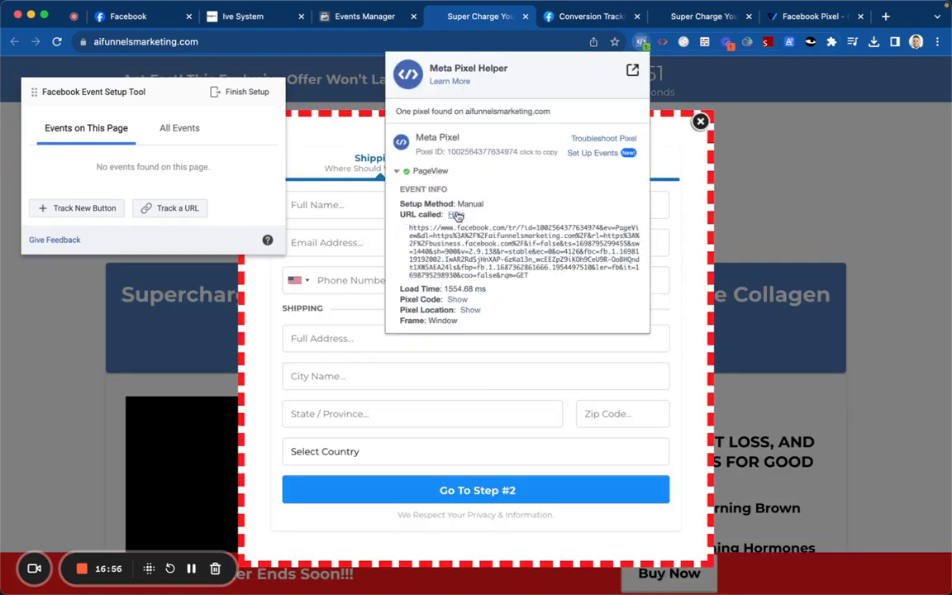
click(457, 299)
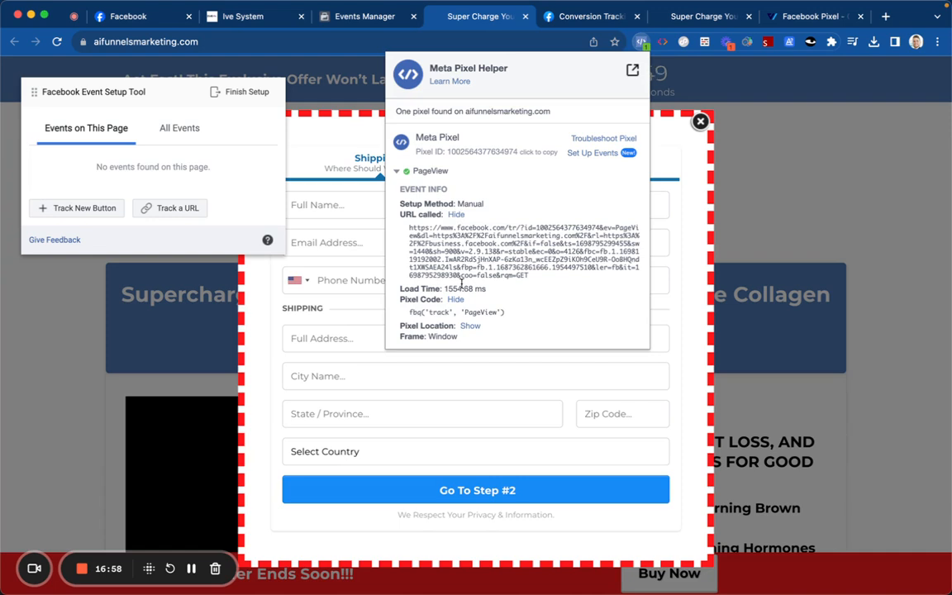
click(469, 326)
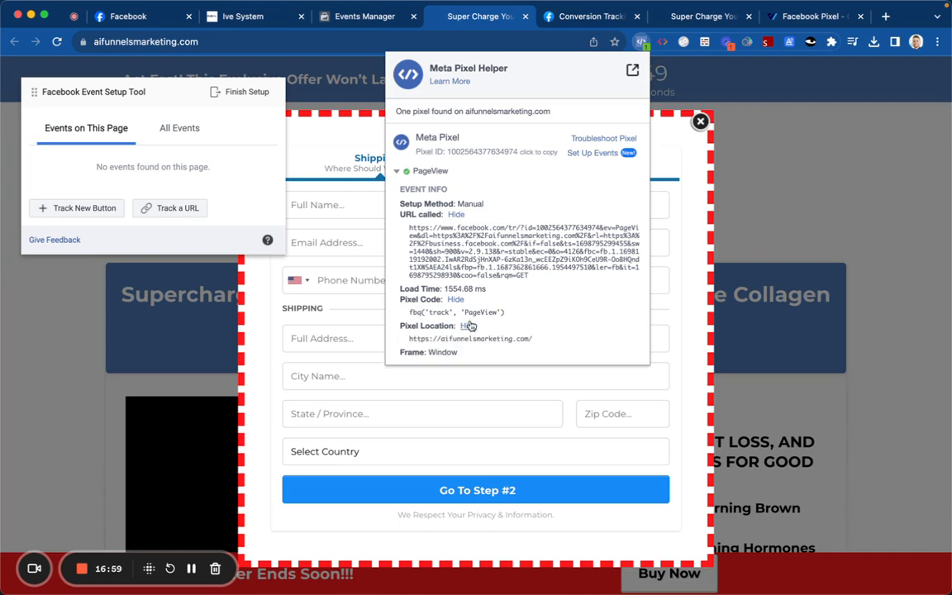
click(356, 240)
scroll(369, 237, down, 1)
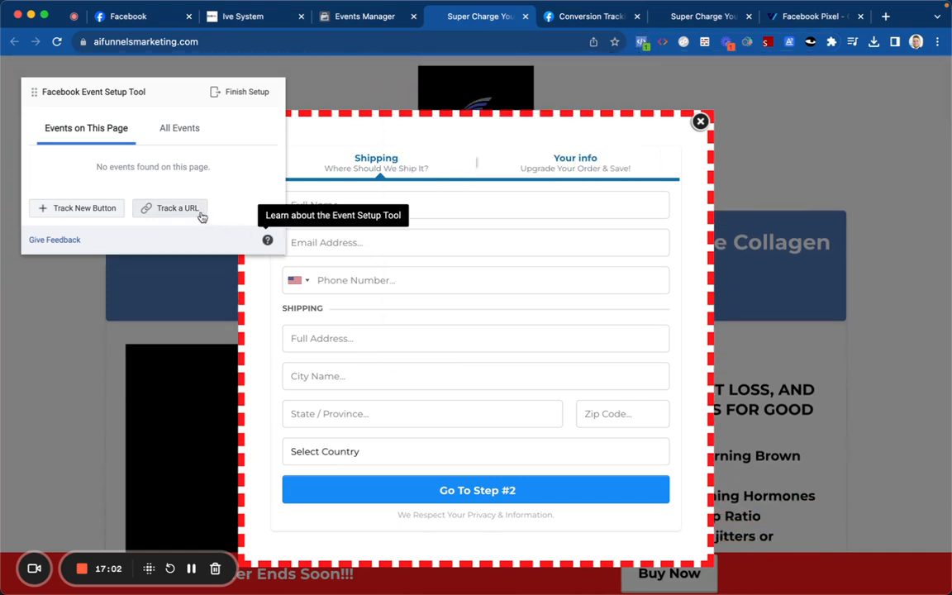
Step: Track the Go To Step #2 button as an Initiate Checkout event valued from the page
click(107, 213)
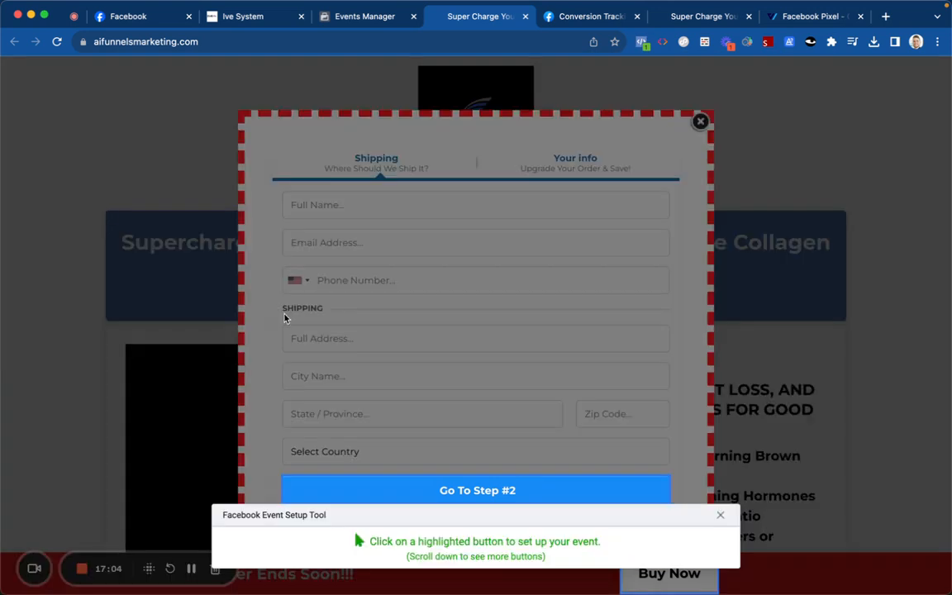
click(393, 489)
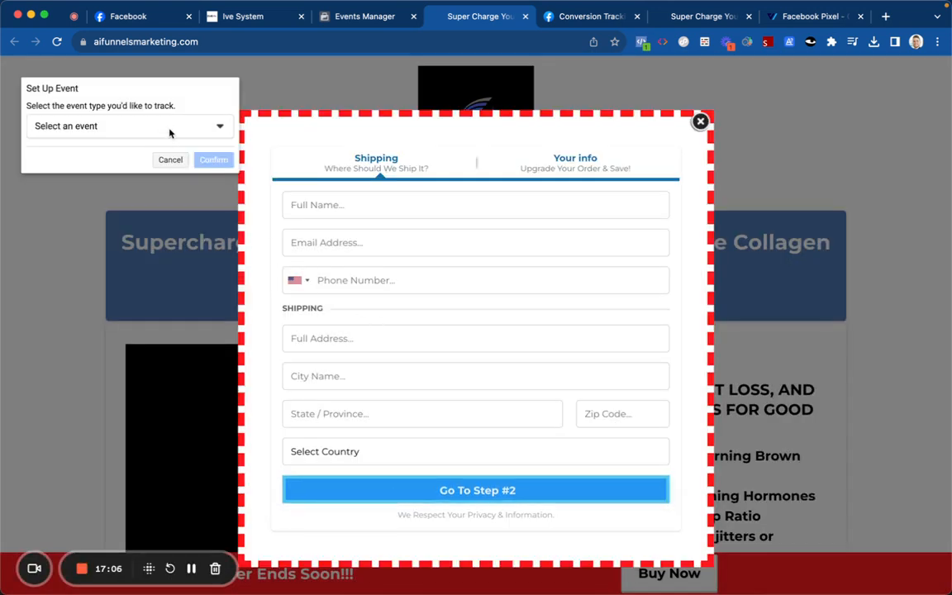
click(171, 134)
click(114, 182)
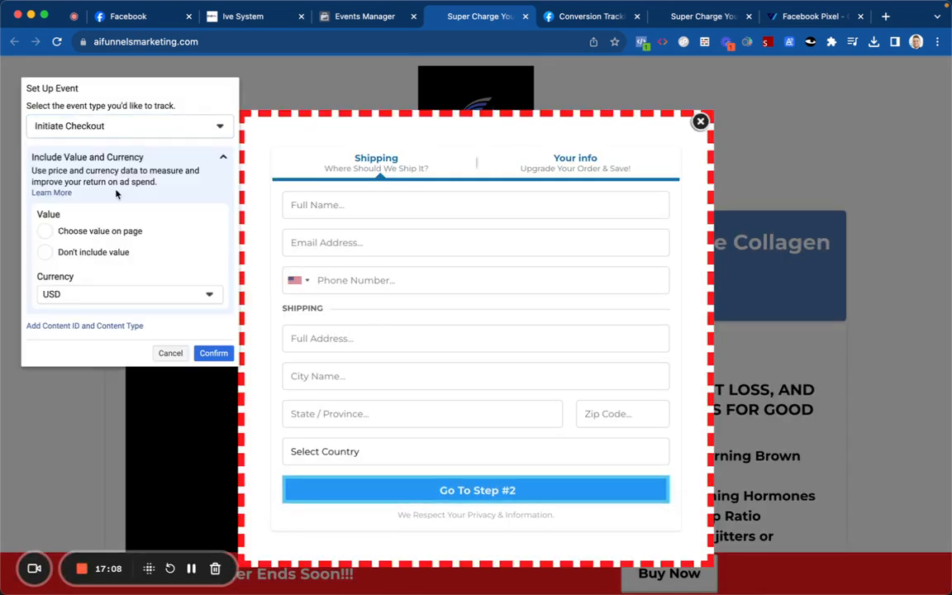
click(111, 232)
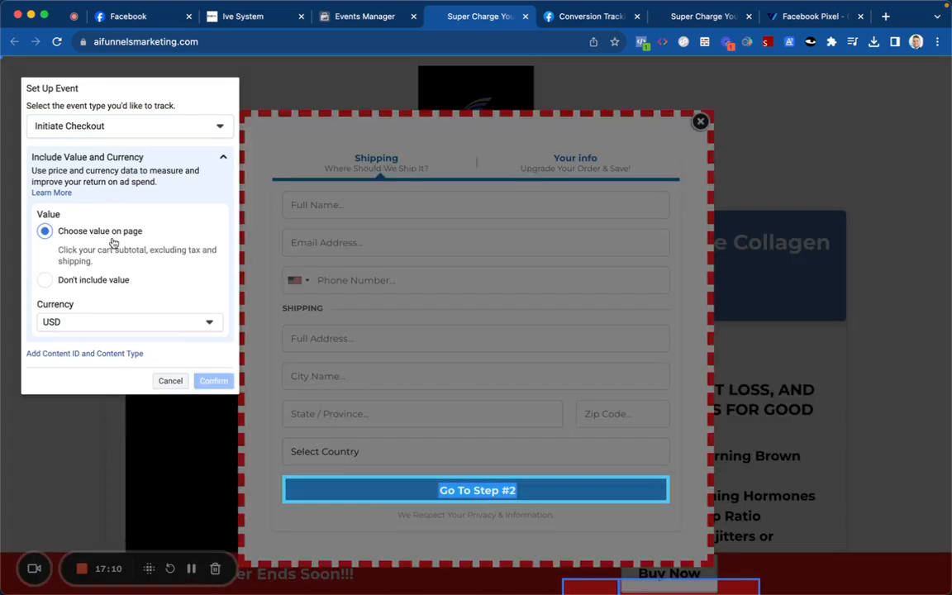
Step: Set content type to A Group Of Products, leave out the content ID, and confirm
click(120, 352)
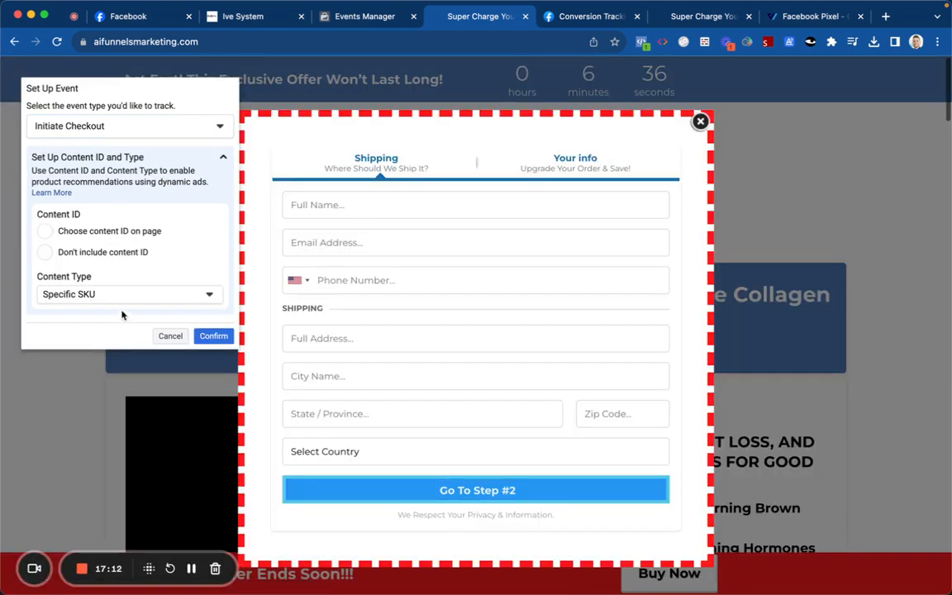
click(120, 295)
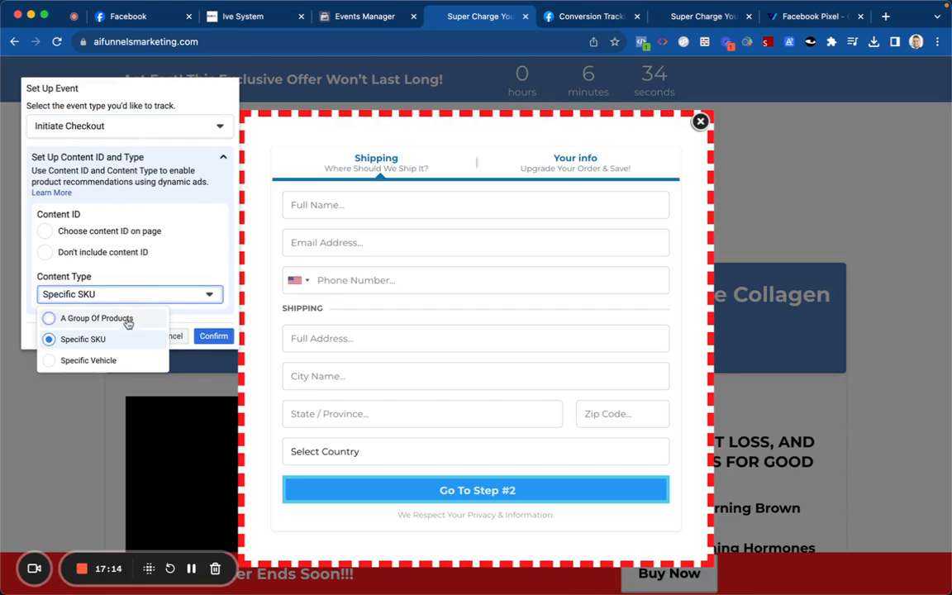
click(128, 320)
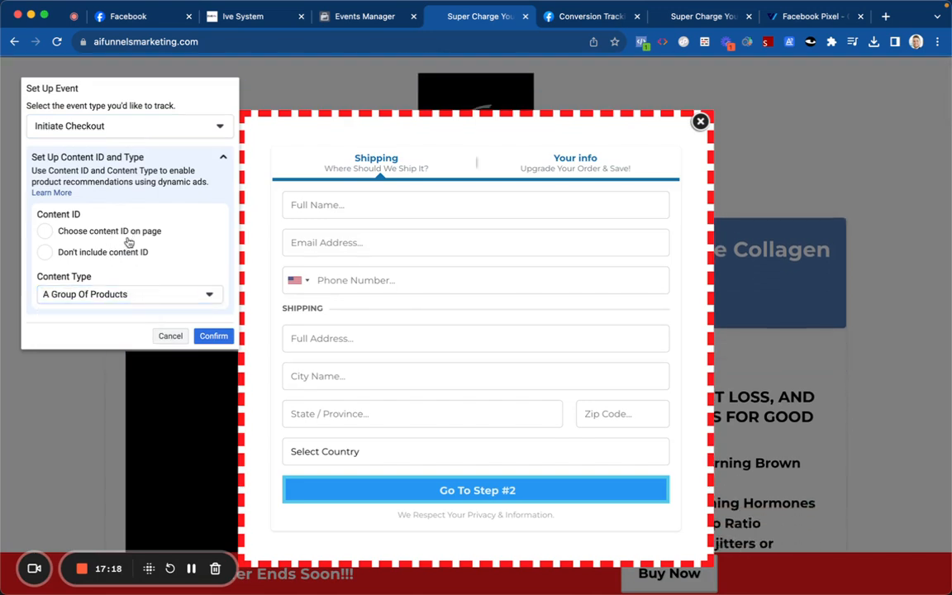
click(120, 234)
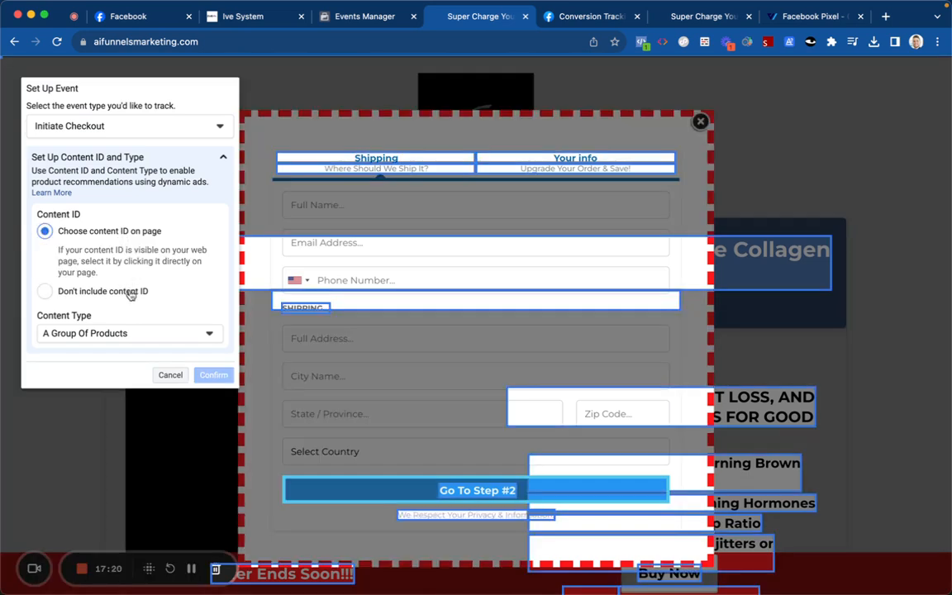
click(128, 291)
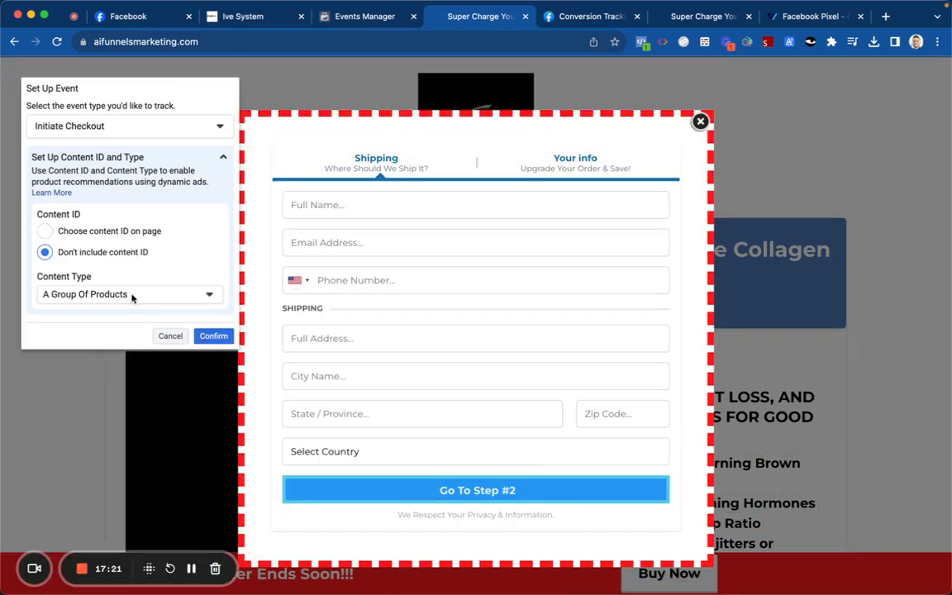
click(213, 339)
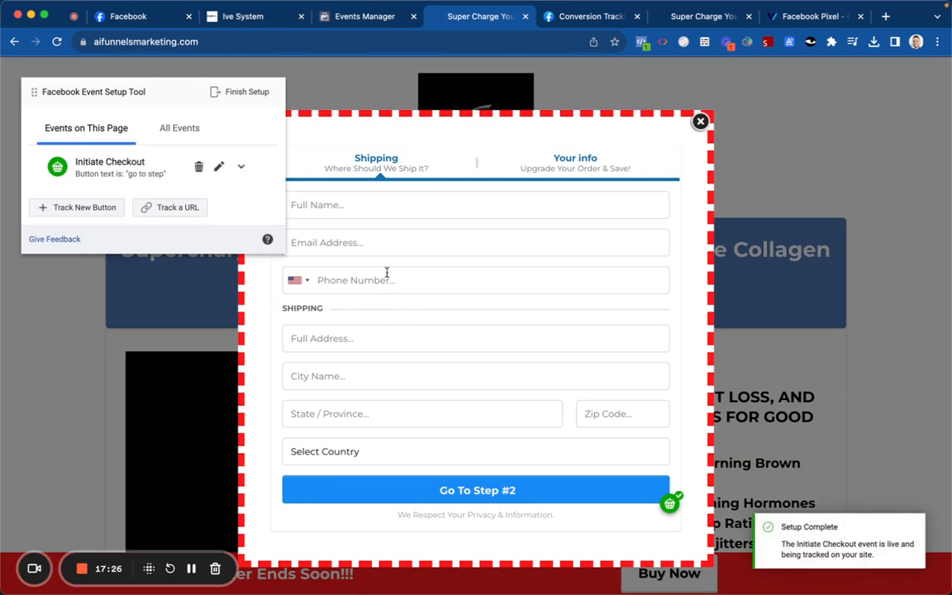
Step: Test the tracked button on the empty form, then enter the test customer's name, e-mail and phone
click(425, 490)
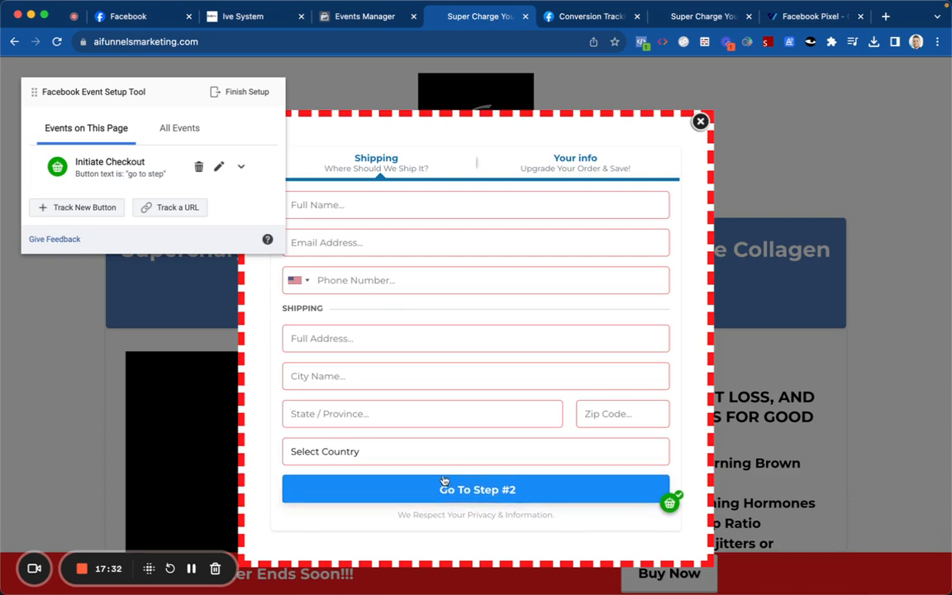
click(434, 207)
text(Blake)
click(425, 245)
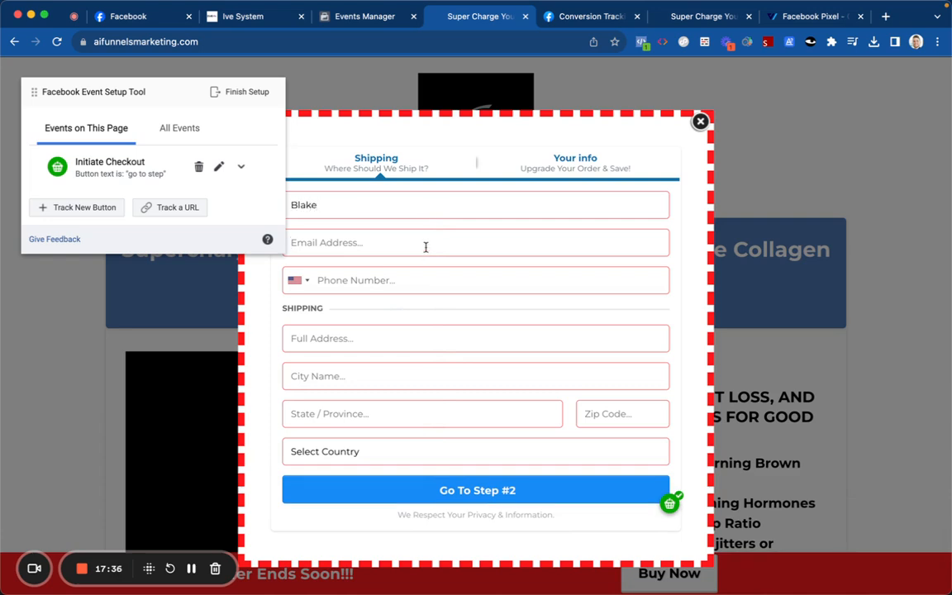
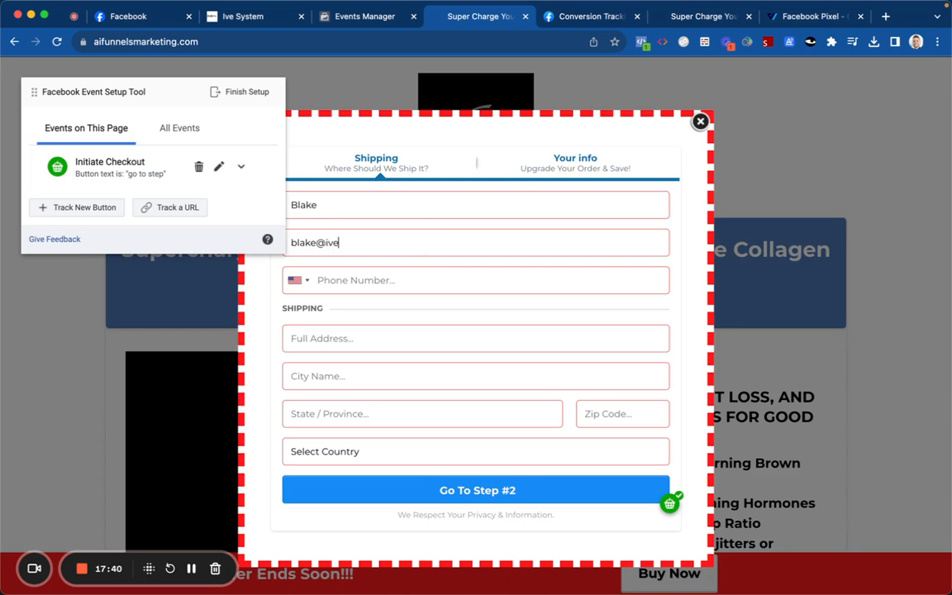
click(425, 270)
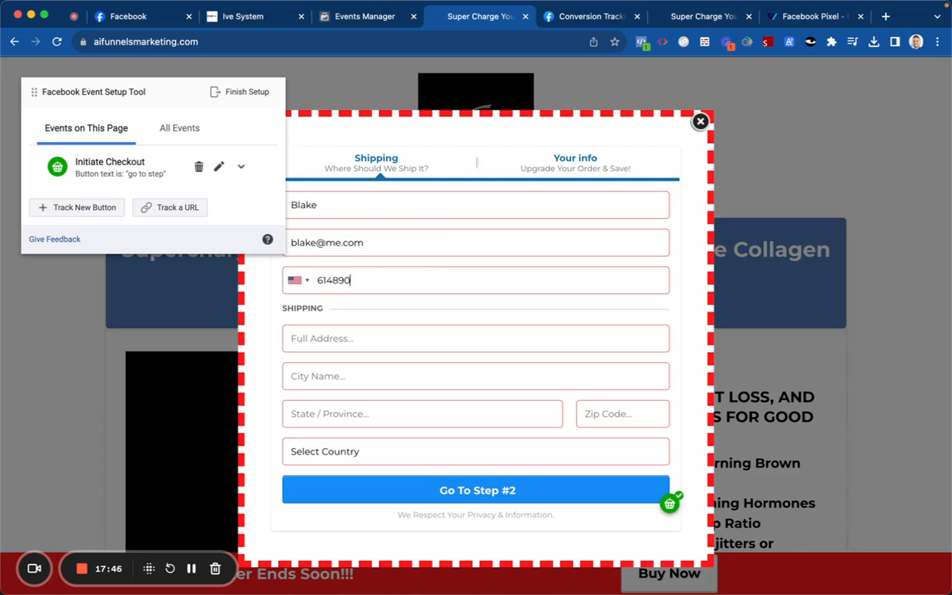
Step: Enter the shipping address, choose United States, and submit to reach step 2
click(407, 332)
text(123 street)
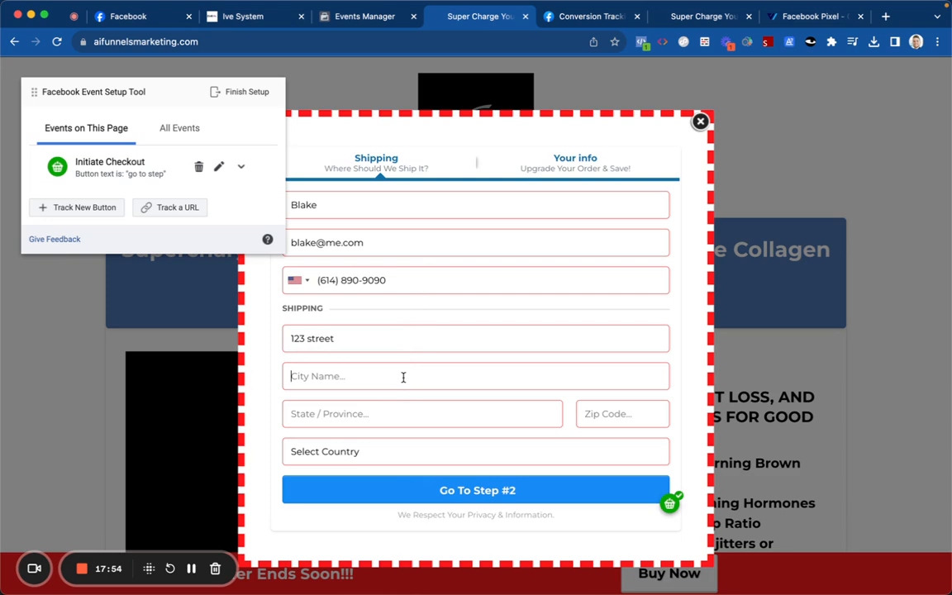
text(ci)
text(ohio)
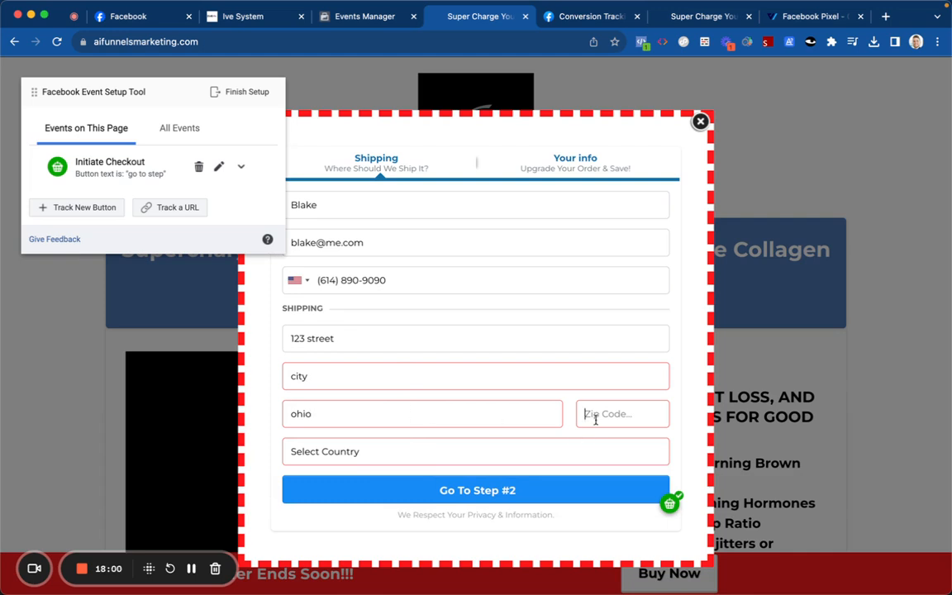
text(43265)
click(508, 453)
click(505, 472)
click(463, 494)
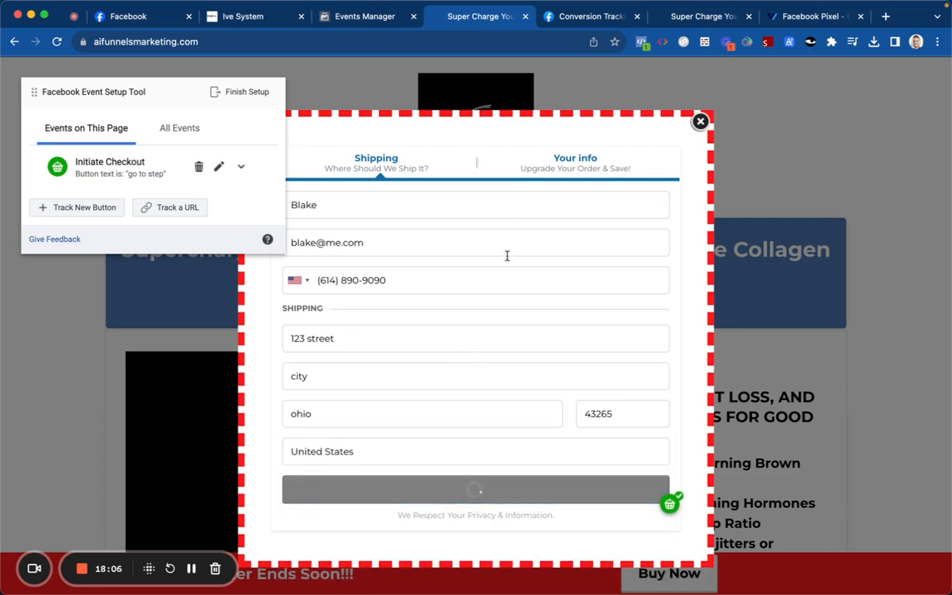
Step: Confirm in Pixel Helper that SubmitApplication fired on the $56.00 order step
click(642, 43)
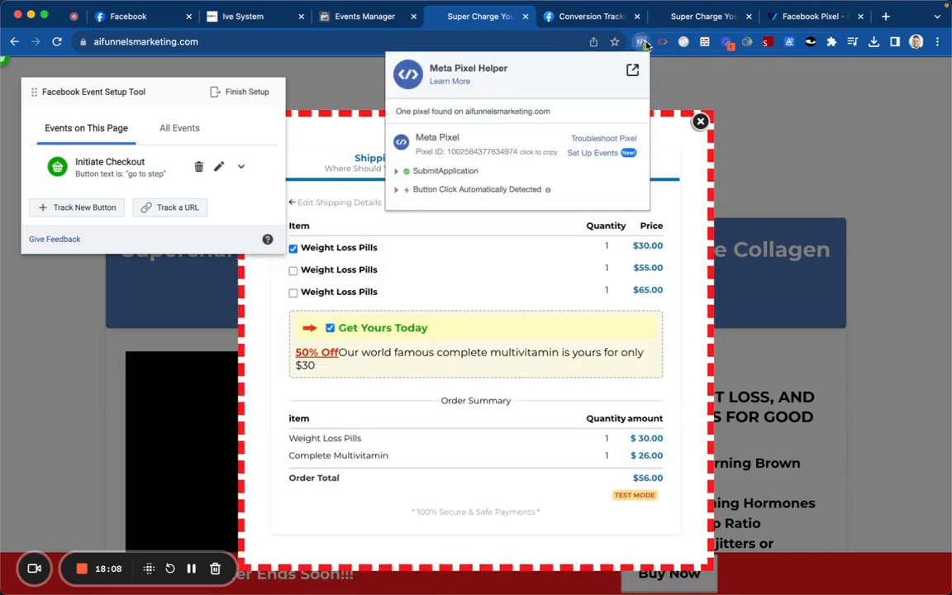
click(434, 171)
click(456, 215)
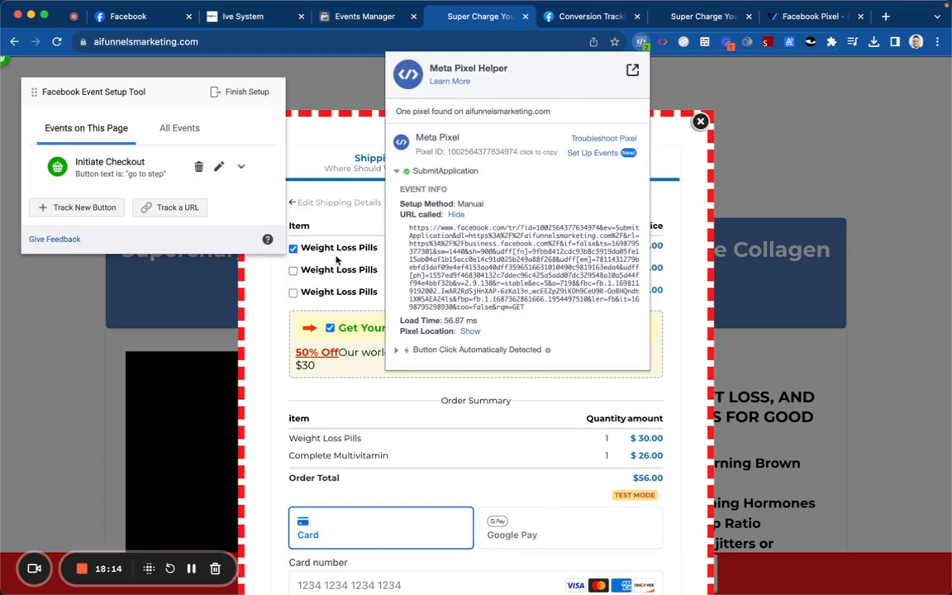
click(310, 247)
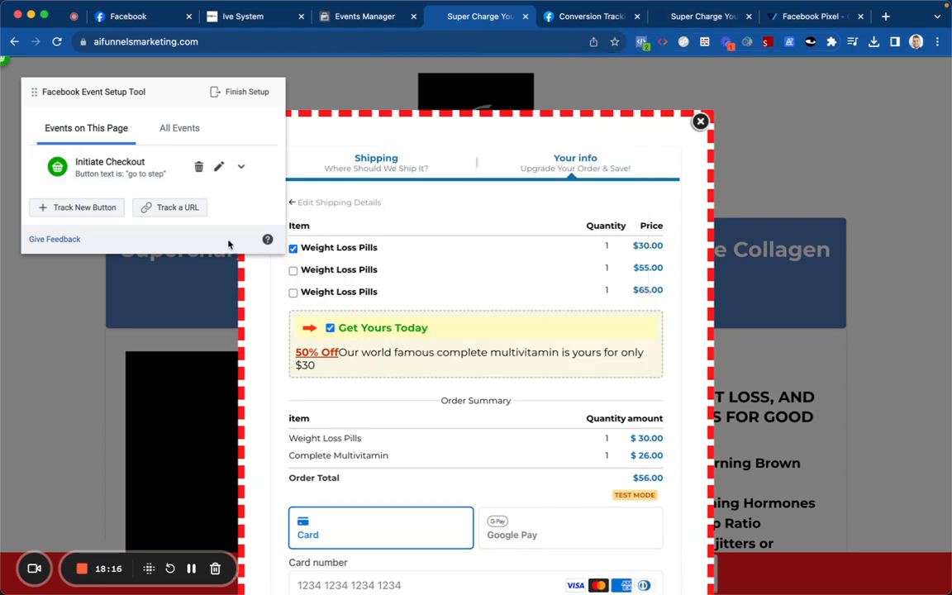
Step: Track the final Complete Order button as a Purchase event valued from the page in USD
scroll(287, 302, down, 1)
scroll(287, 302, down, 3)
click(84, 207)
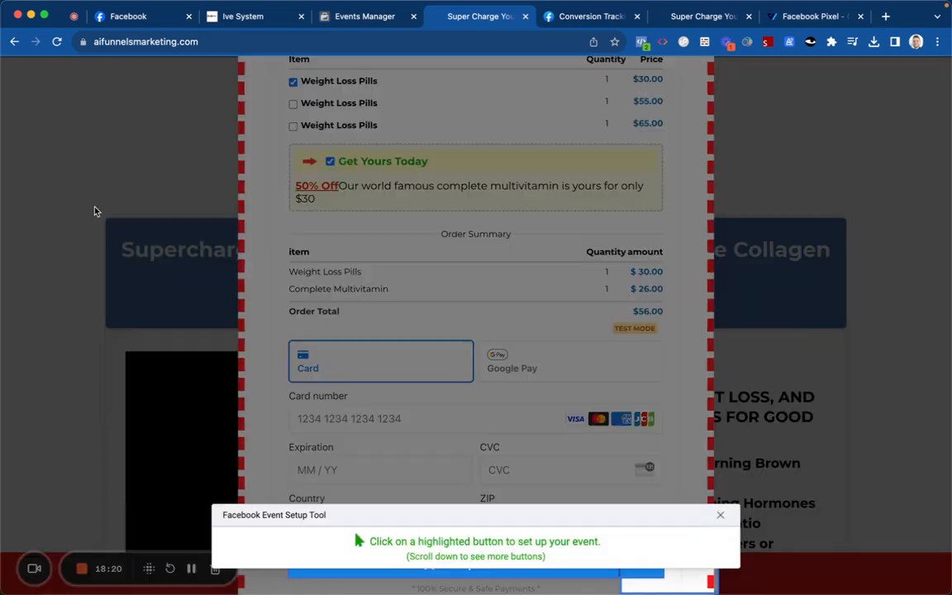
scroll(330, 447, down, 2)
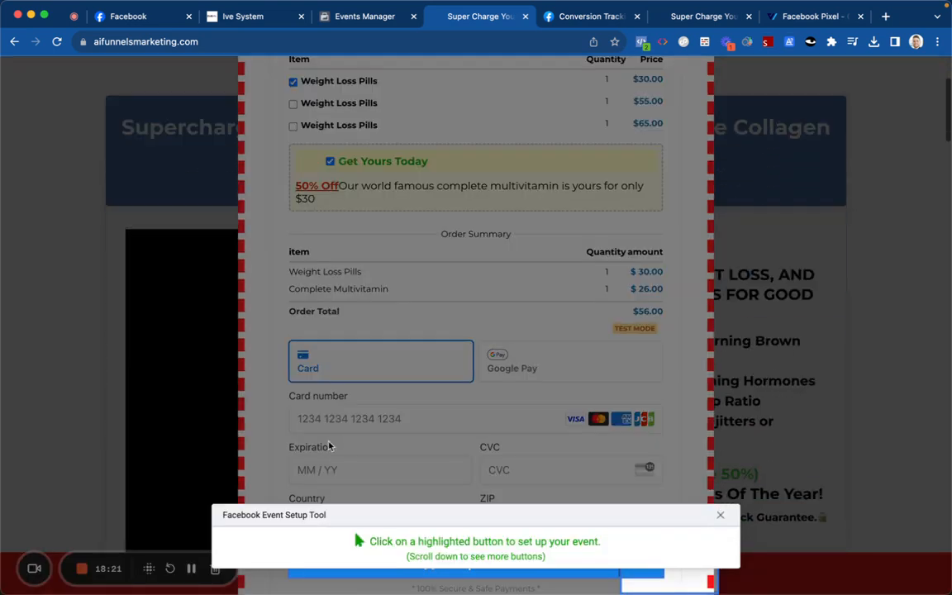
click(355, 581)
scroll(293, 248, up, 2)
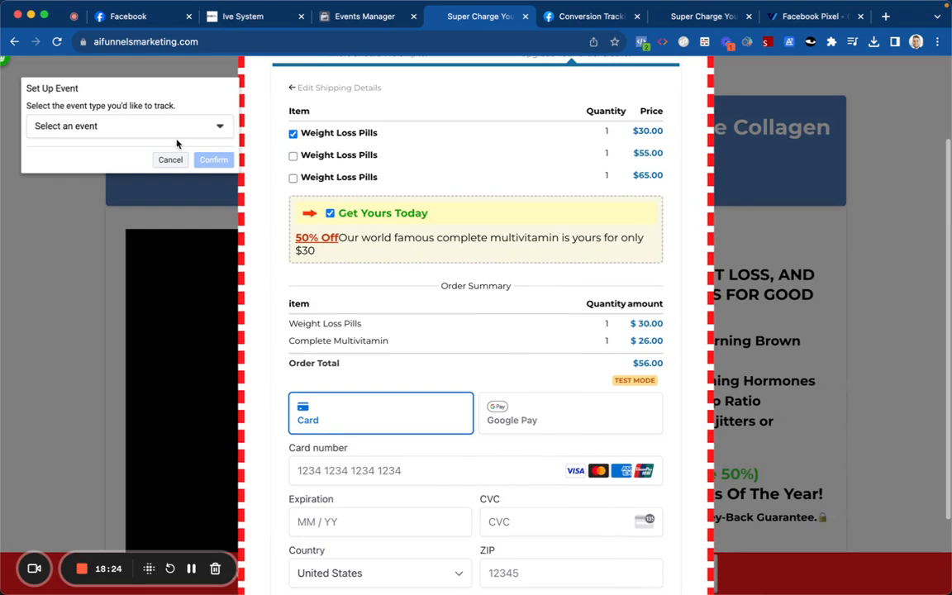
click(170, 126)
scroll(106, 211, down, 1)
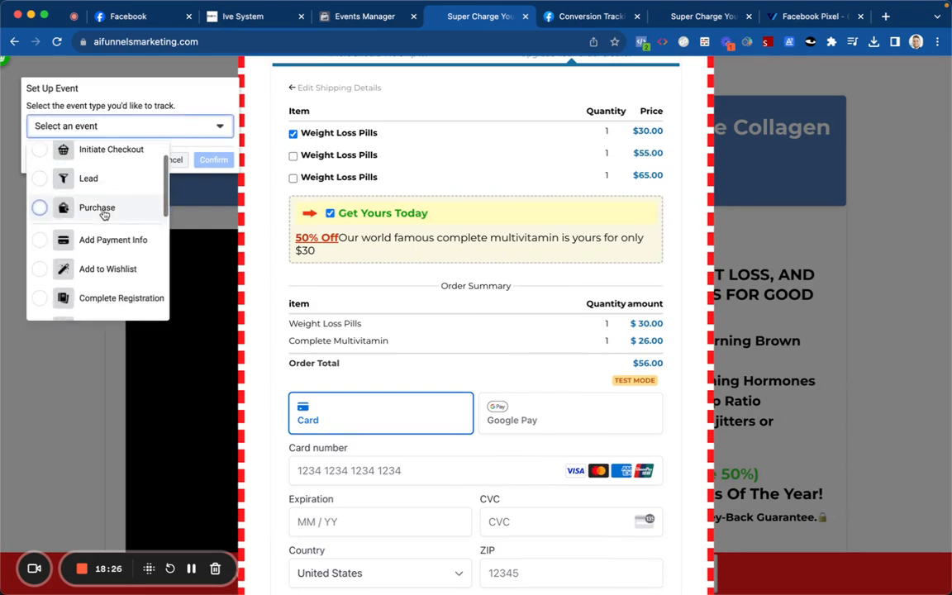
click(104, 210)
click(102, 264)
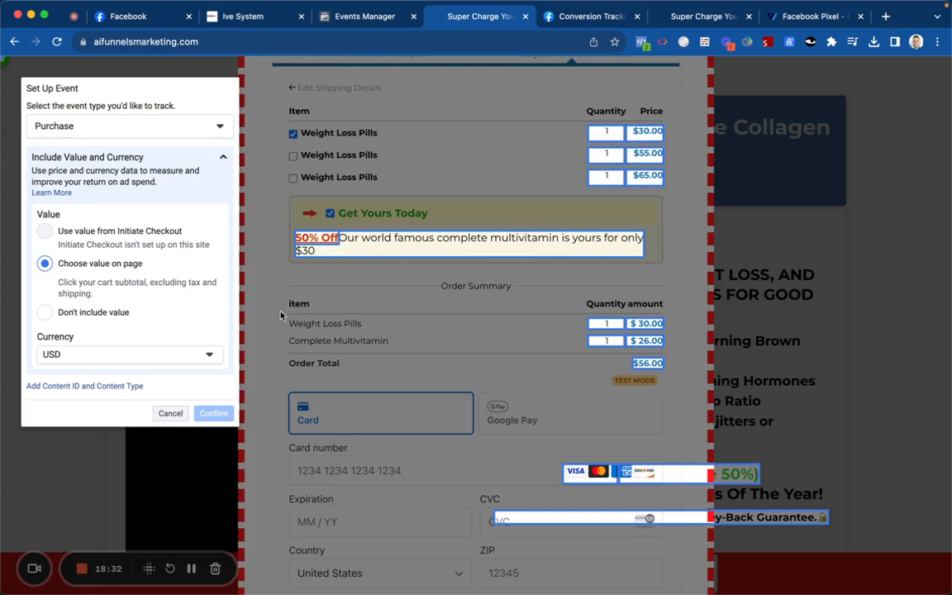
click(152, 360)
click(152, 360)
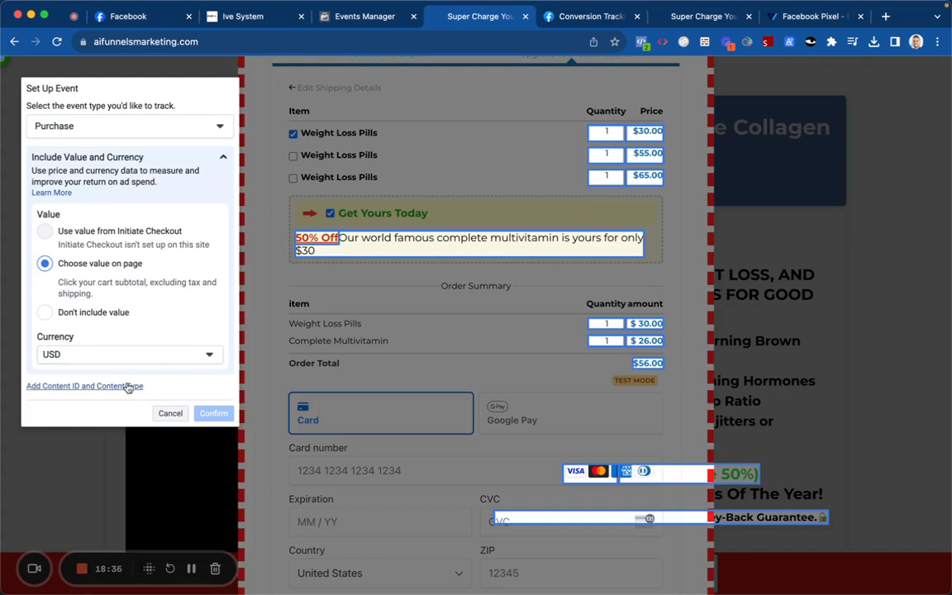
Step: Set content type A Group Of Products with the collagen and weight-loss headlines as content IDs
click(130, 385)
click(137, 291)
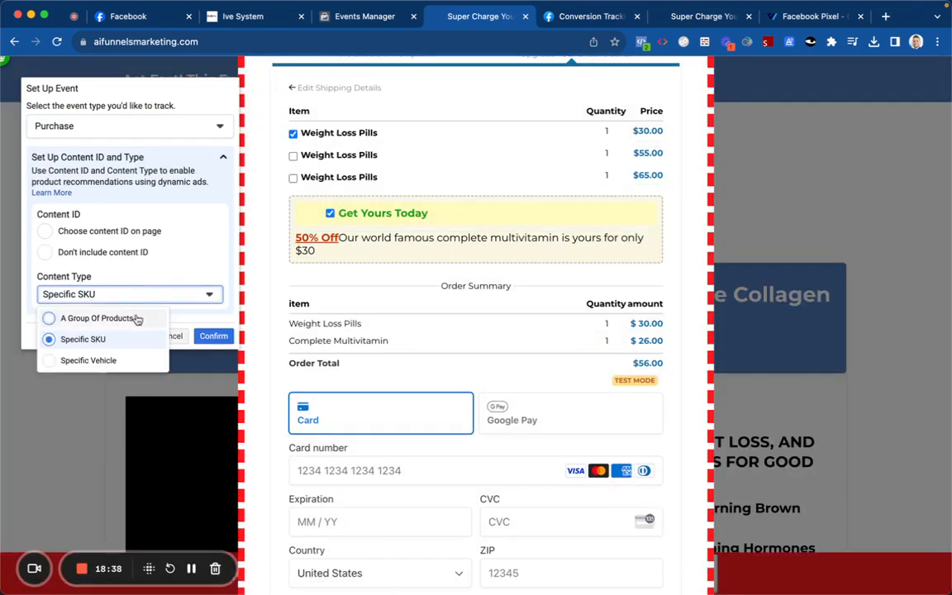
click(134, 318)
click(120, 231)
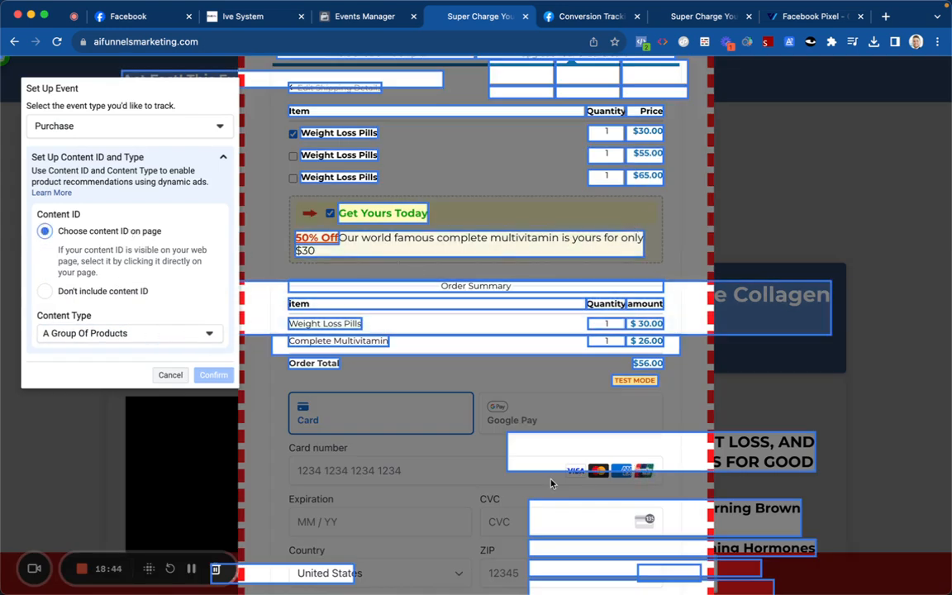
click(647, 341)
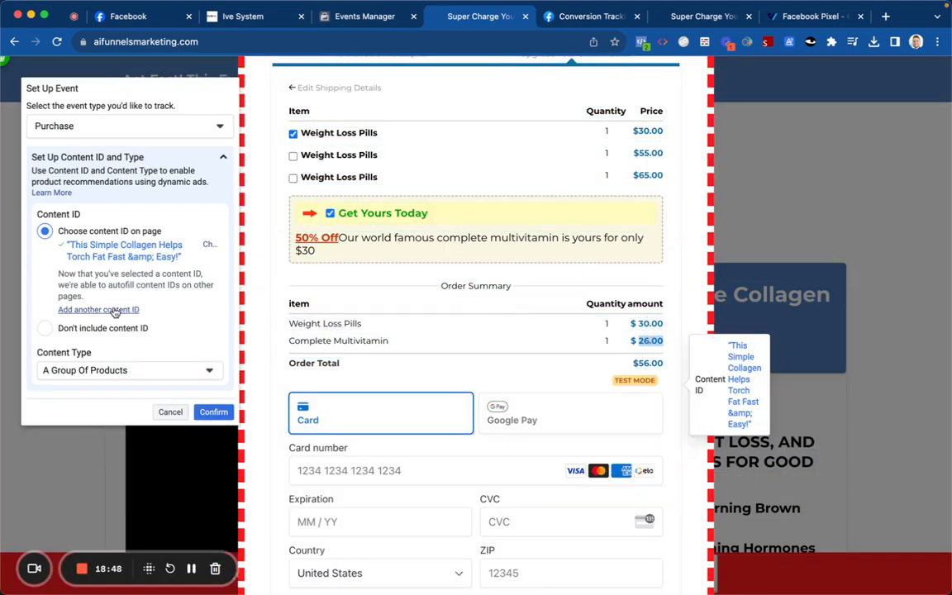
click(99, 309)
click(585, 307)
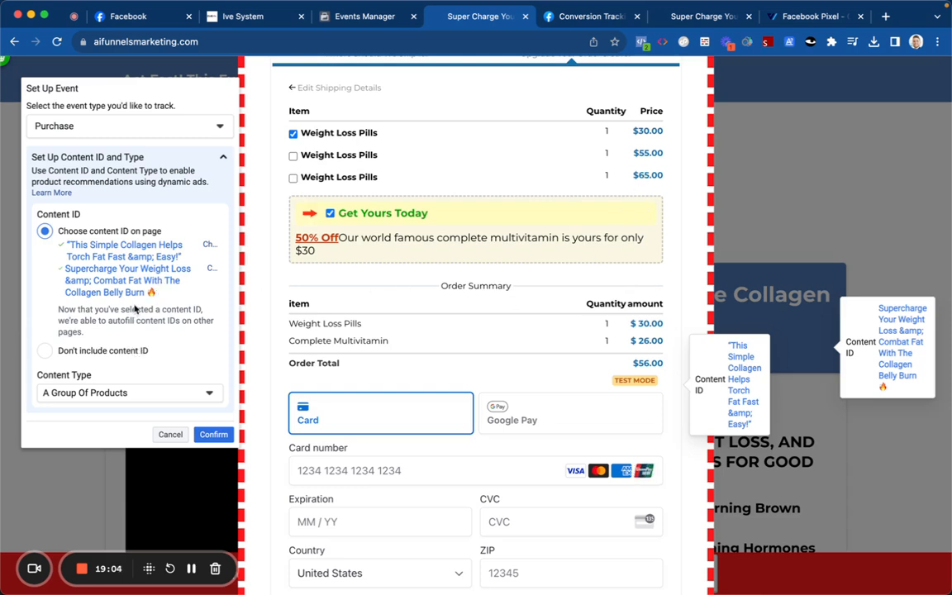
Step: Remove the earlier content IDs and try Specific SKU before settling on A Group Of Products
scroll(137, 338, down, 1)
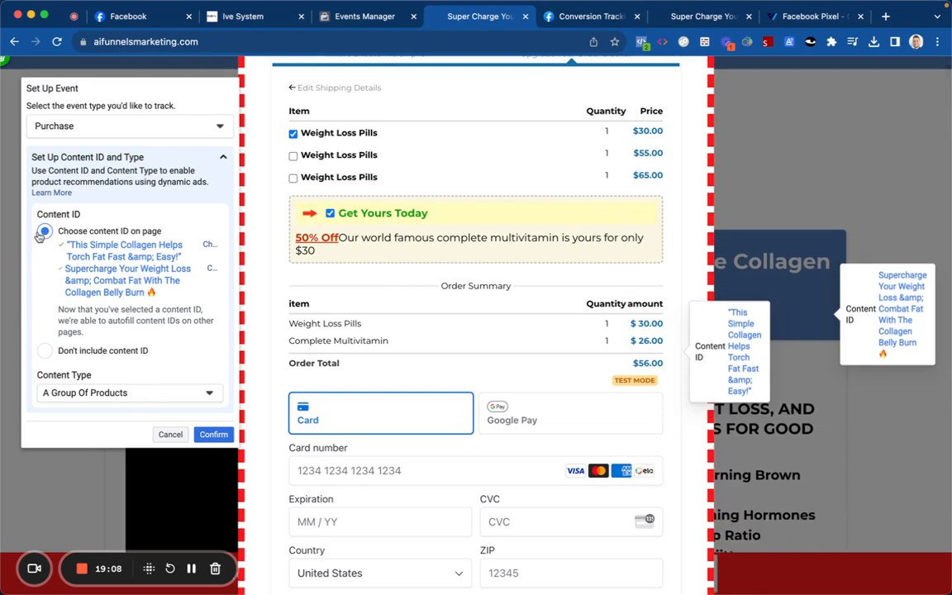
click(92, 395)
click(94, 391)
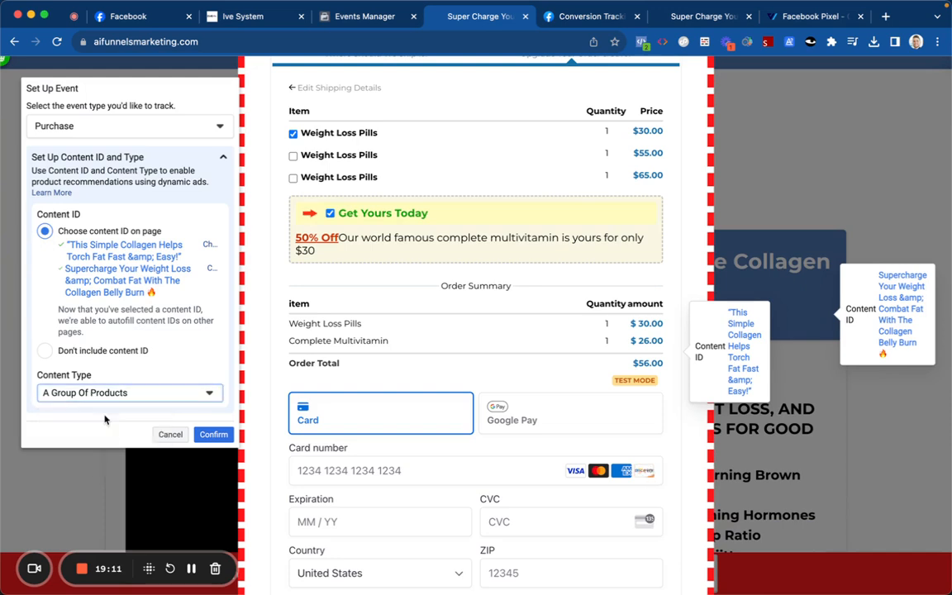
click(206, 245)
click(208, 246)
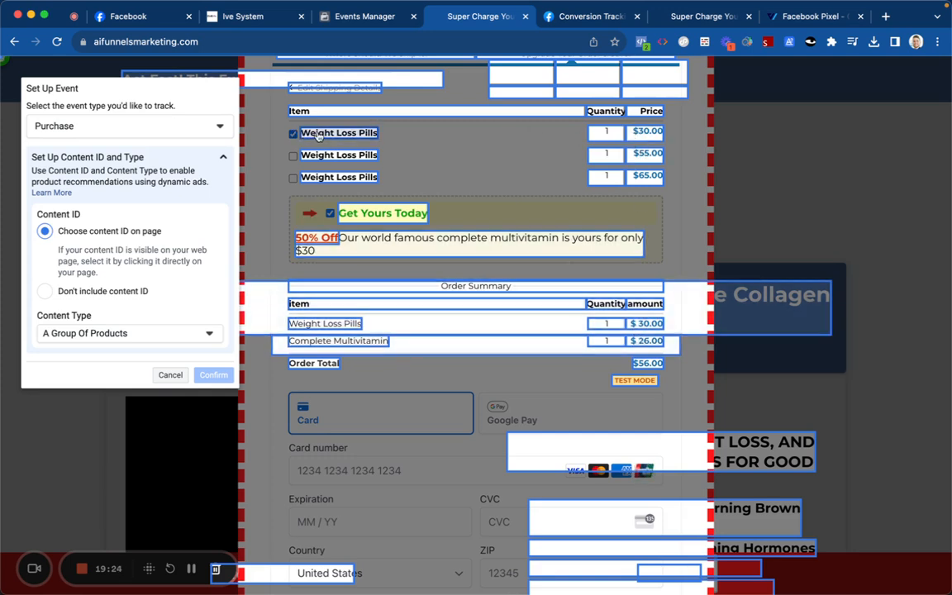
click(122, 335)
click(99, 377)
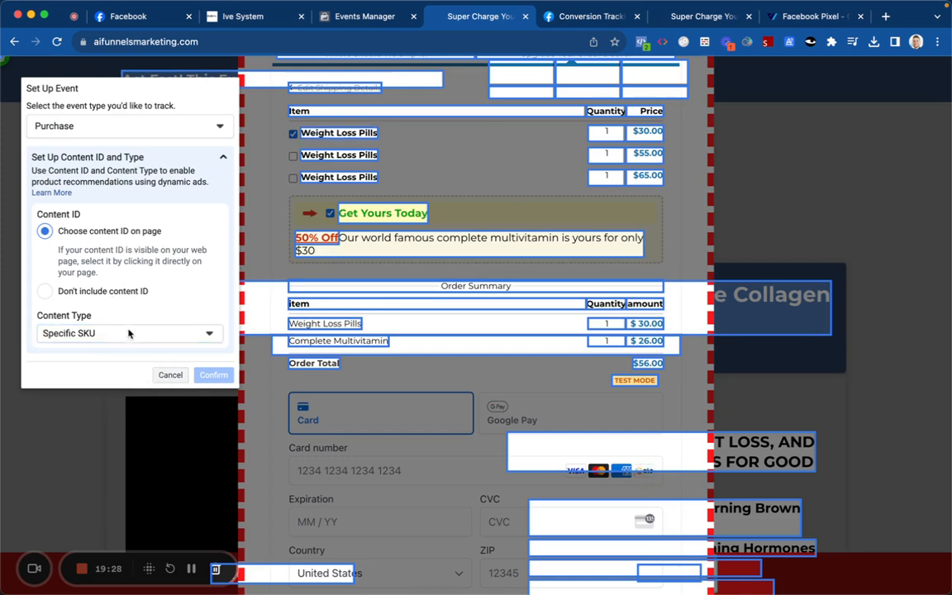
click(132, 331)
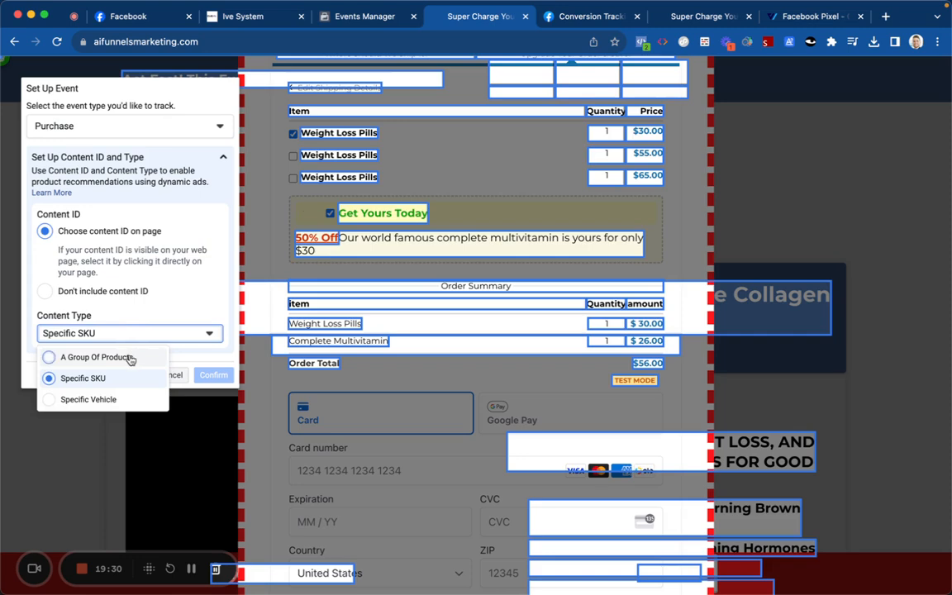
click(128, 358)
click(128, 293)
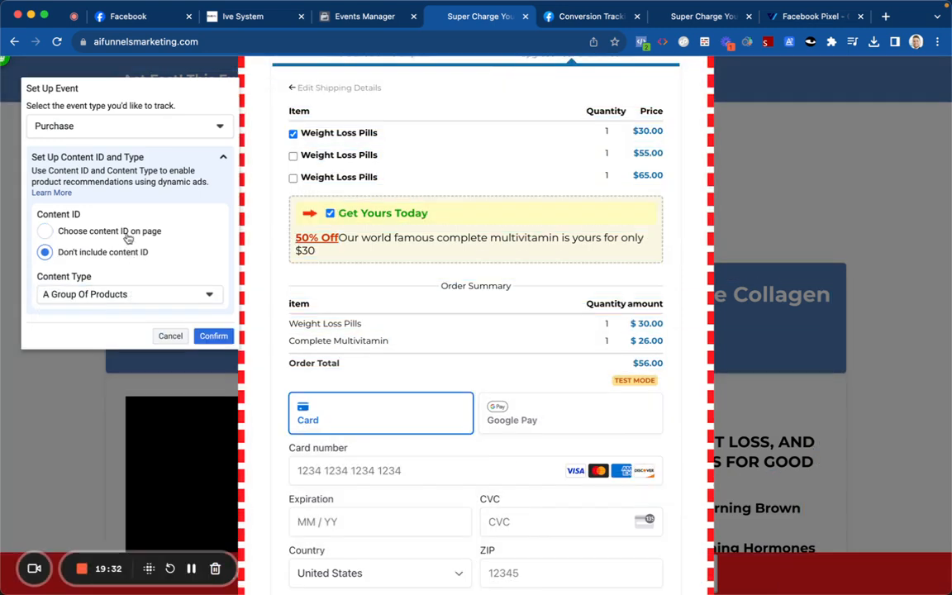
click(120, 232)
Step: Pick two product headlines on the page as content IDs, including the collagen one, and confirm
click(124, 332)
click(132, 356)
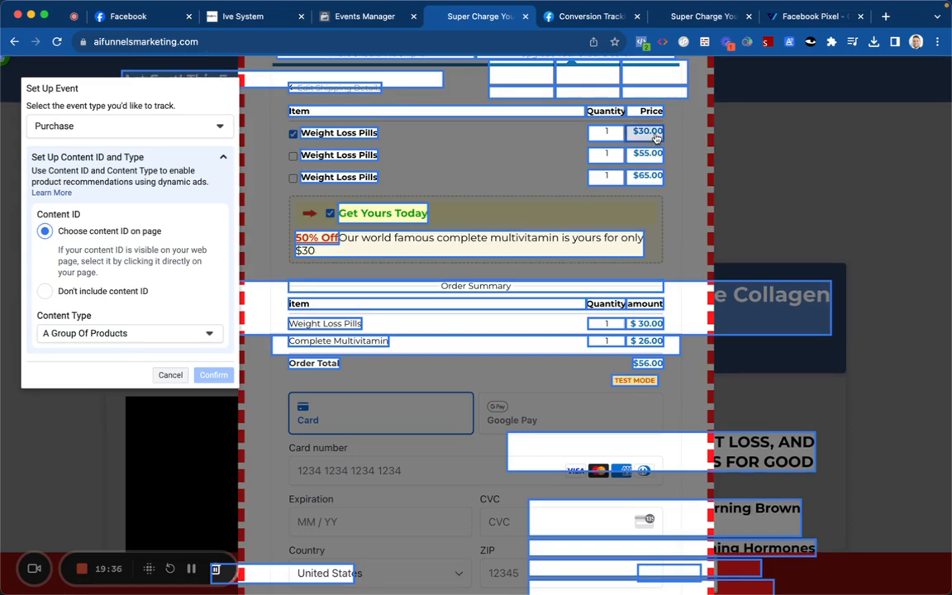
click(644, 323)
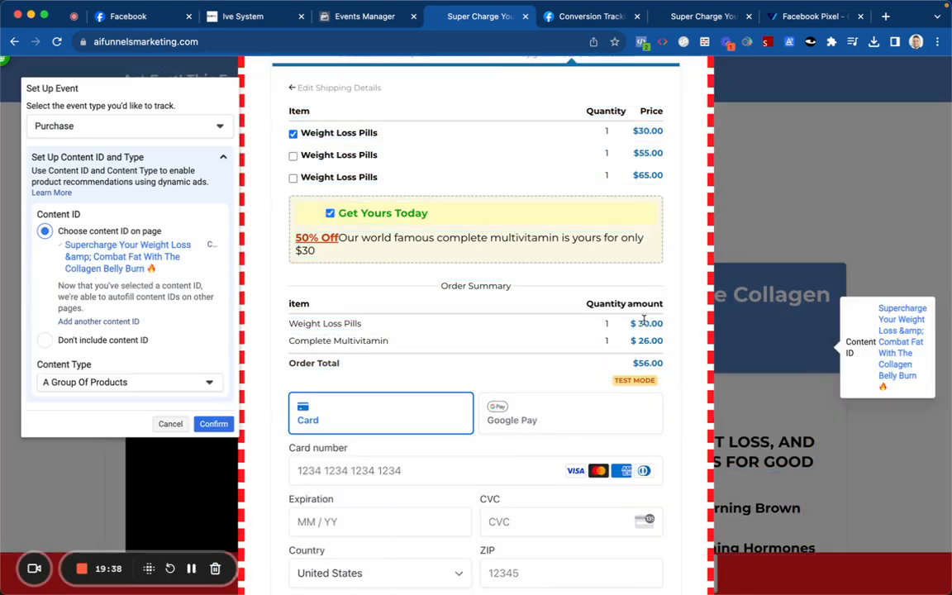
click(106, 322)
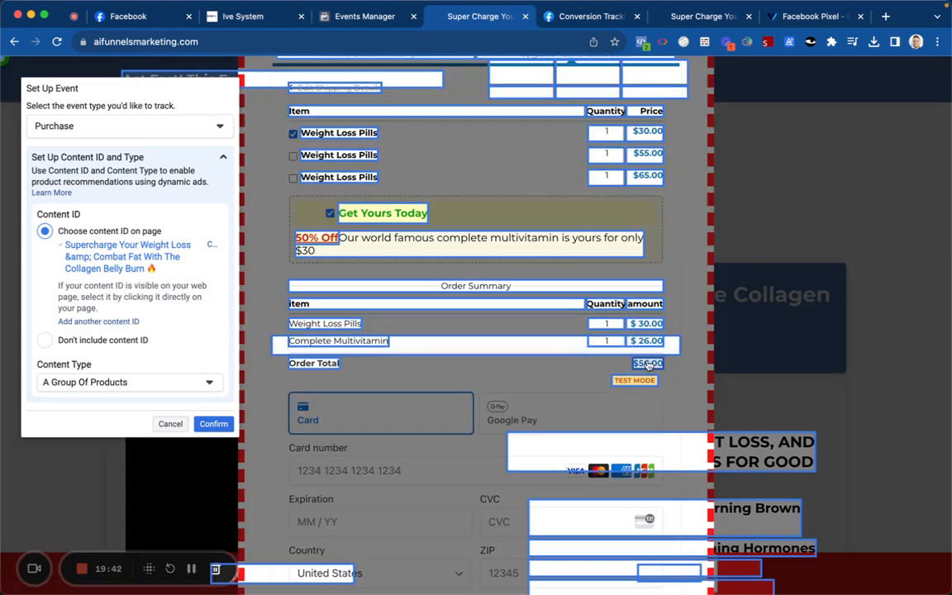
click(580, 305)
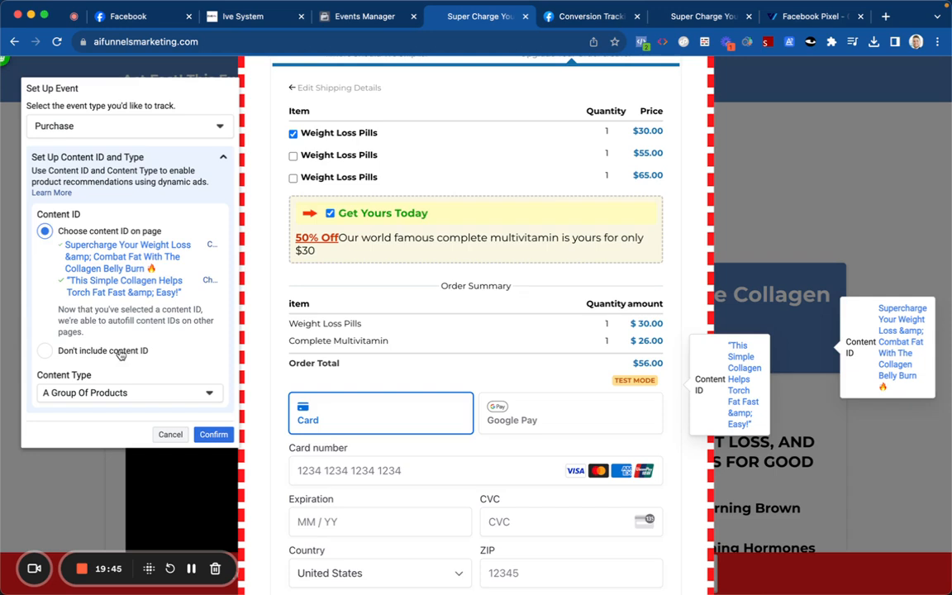
click(213, 434)
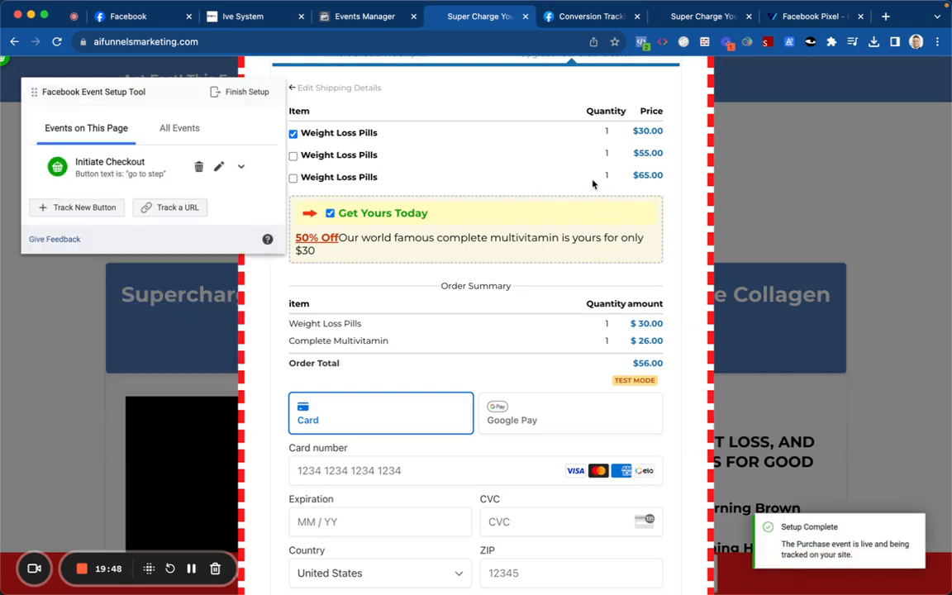
Step: Review the Purchase and Initiate Checkout events in the All Events list
click(175, 126)
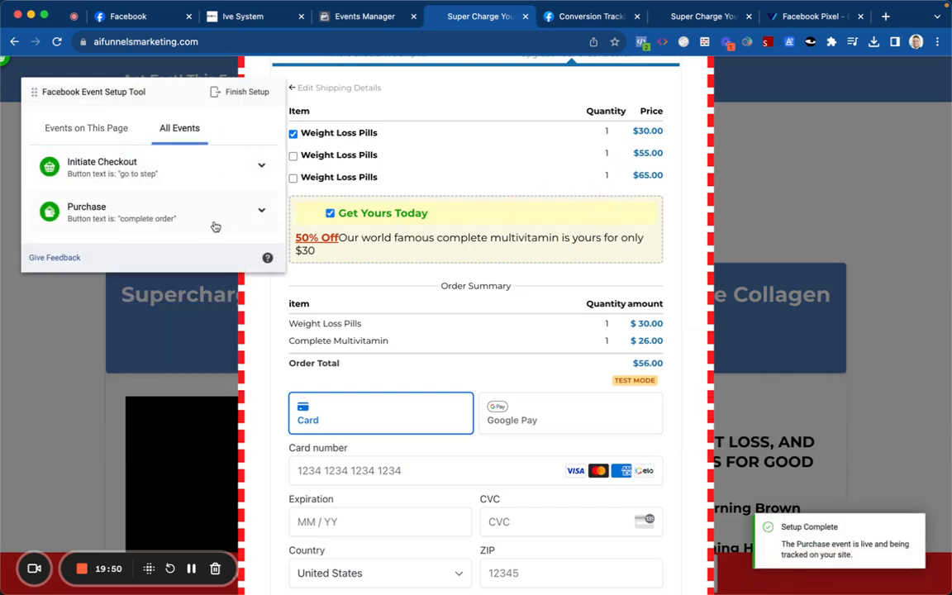
click(214, 225)
click(180, 165)
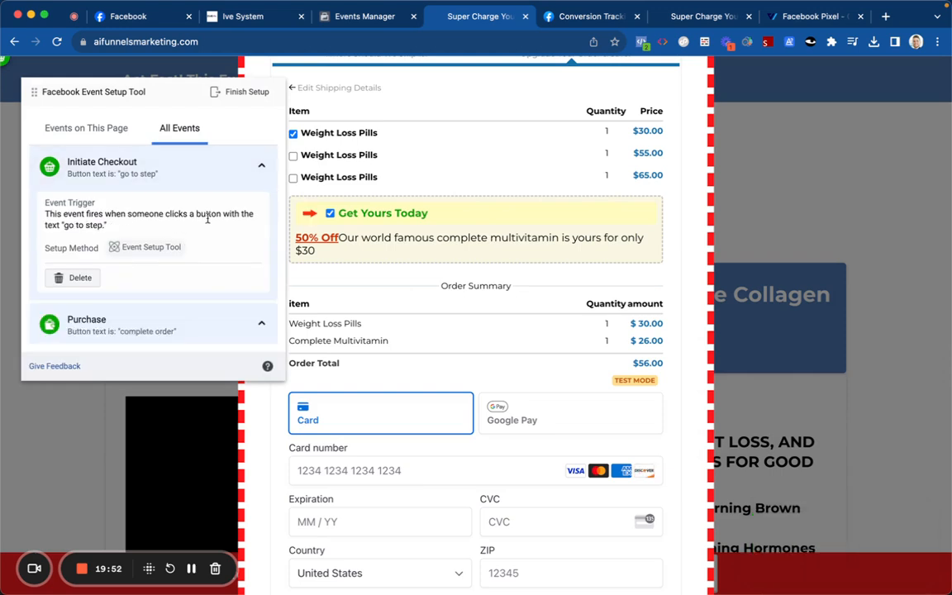
scroll(207, 213, down, 5)
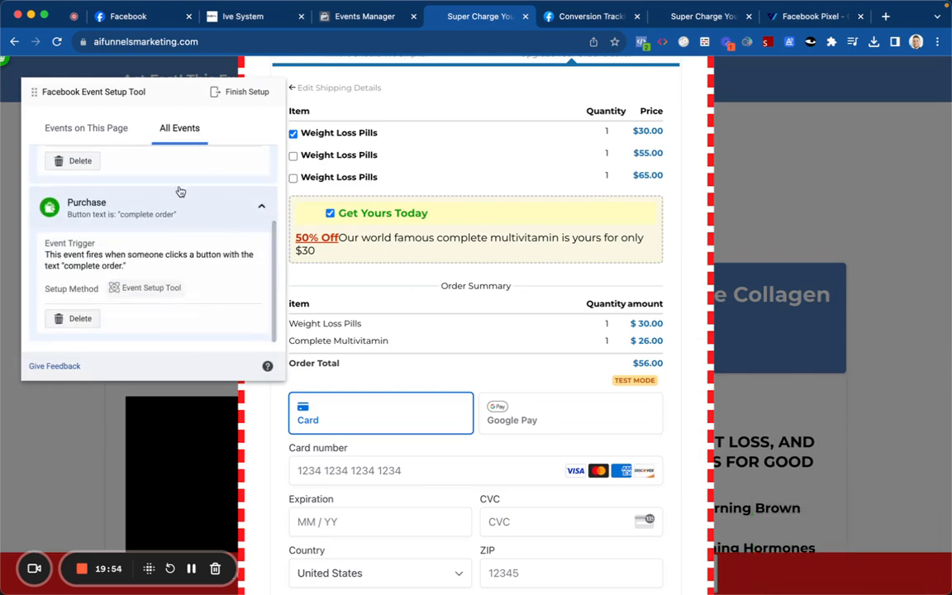
click(100, 128)
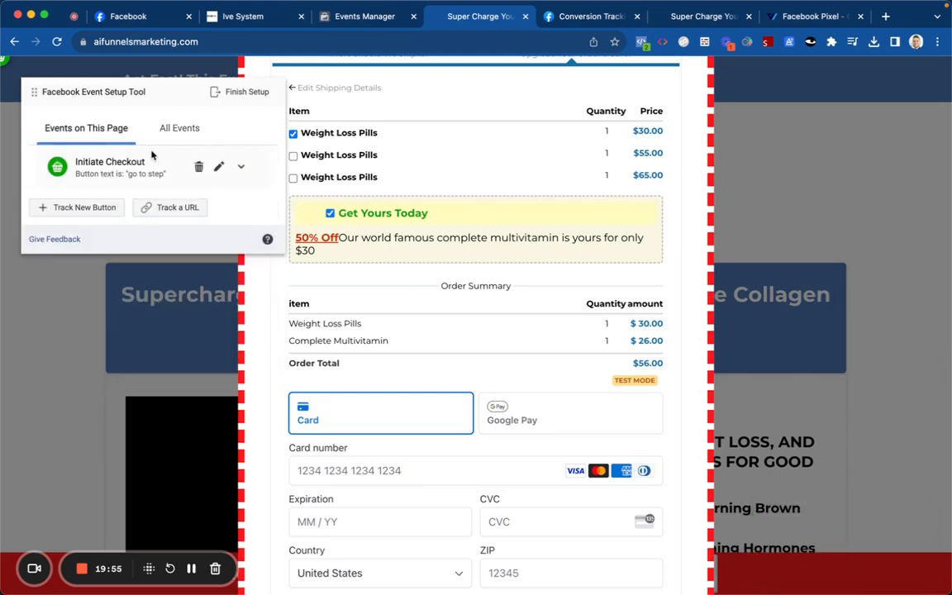
Step: Try tracking an event by URL with 'contains /' matching, then cancel the Track a URL dialog
click(181, 209)
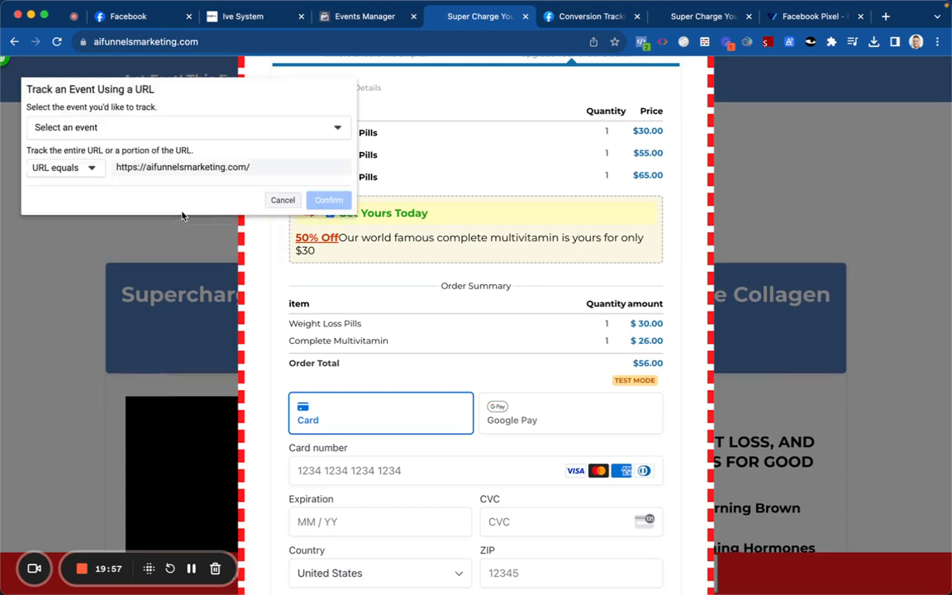
click(91, 168)
click(37, 192)
click(87, 171)
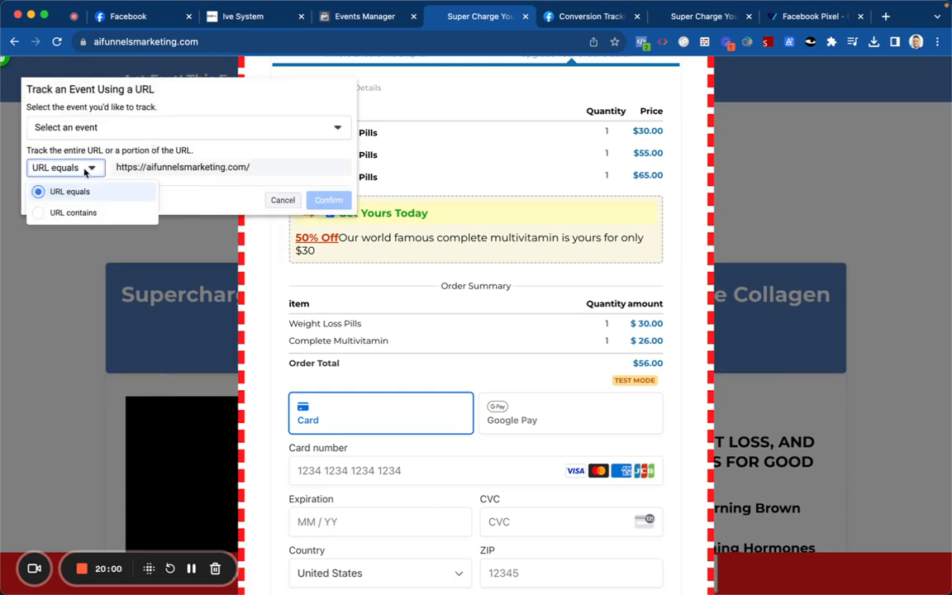
click(83, 213)
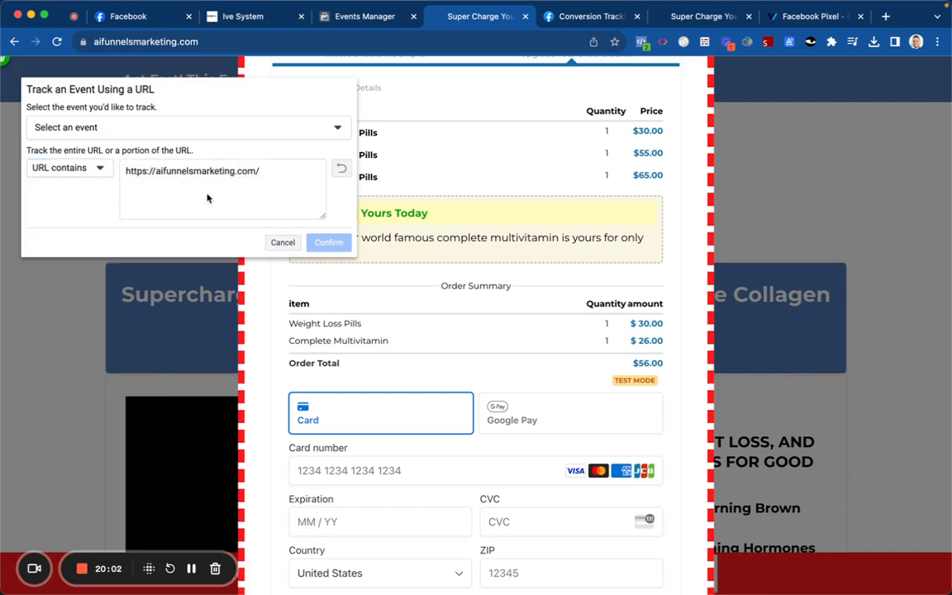
click(258, 172)
drag(255, 172, 121, 174)
key(BackSpace)
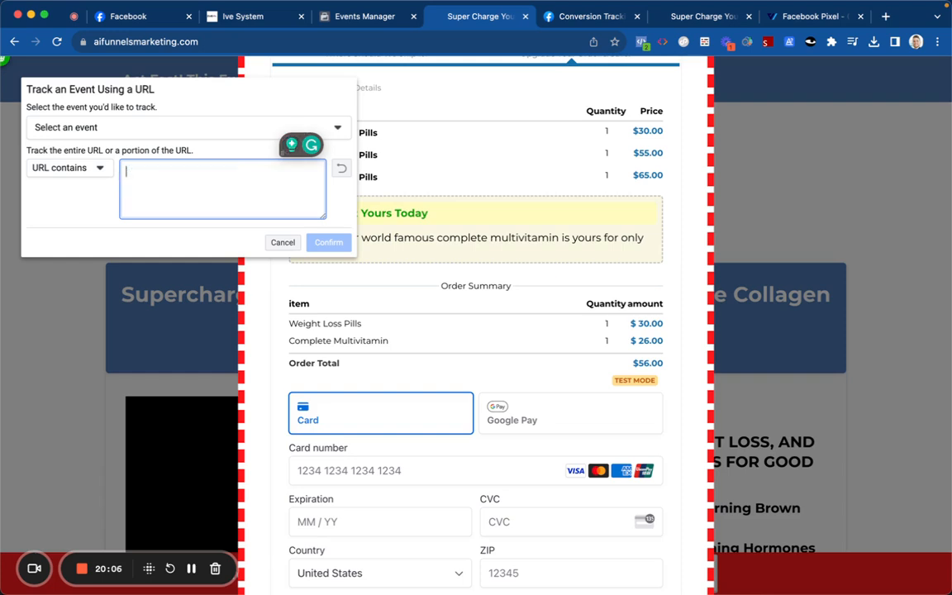
text(/)
click(309, 241)
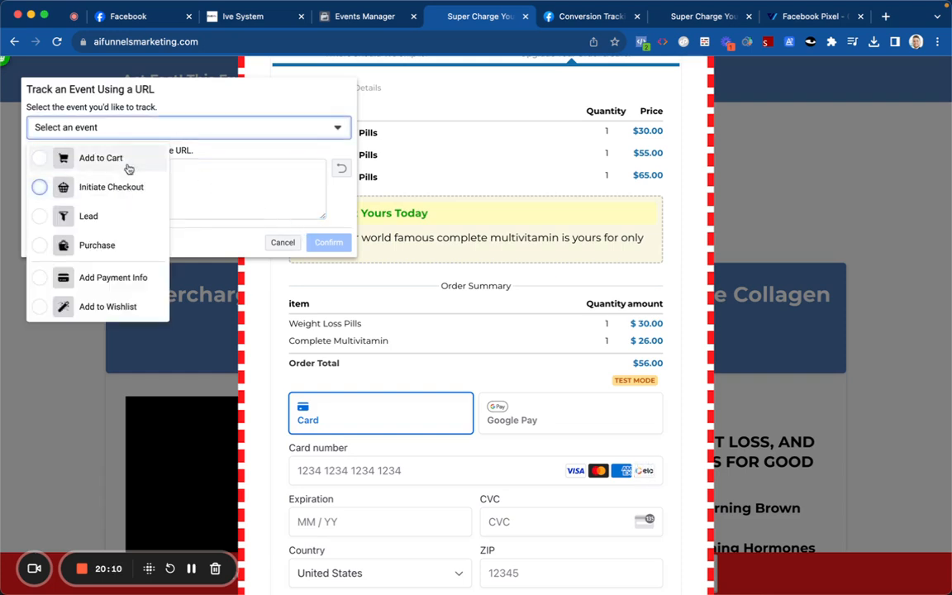
click(154, 108)
click(100, 168)
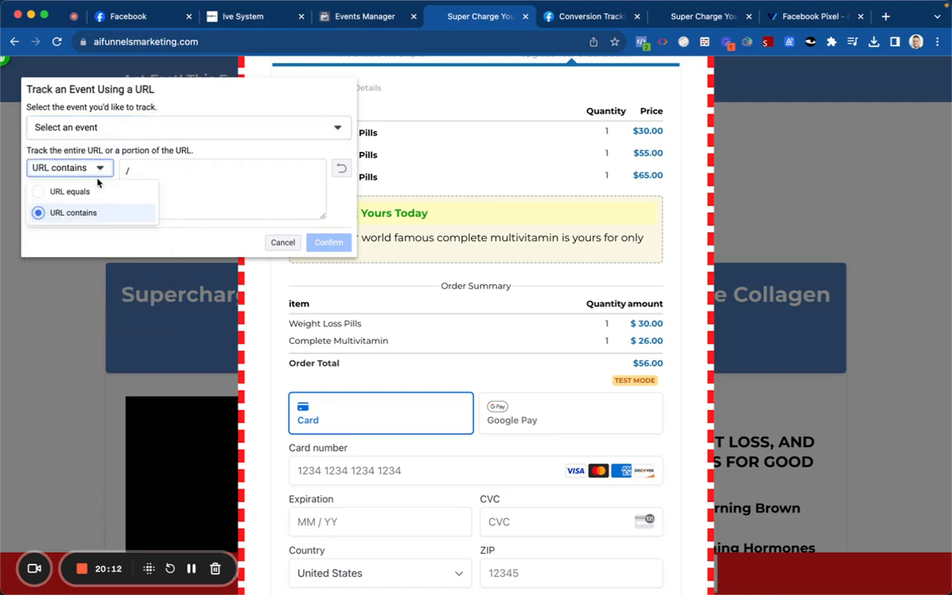
click(95, 190)
click(283, 199)
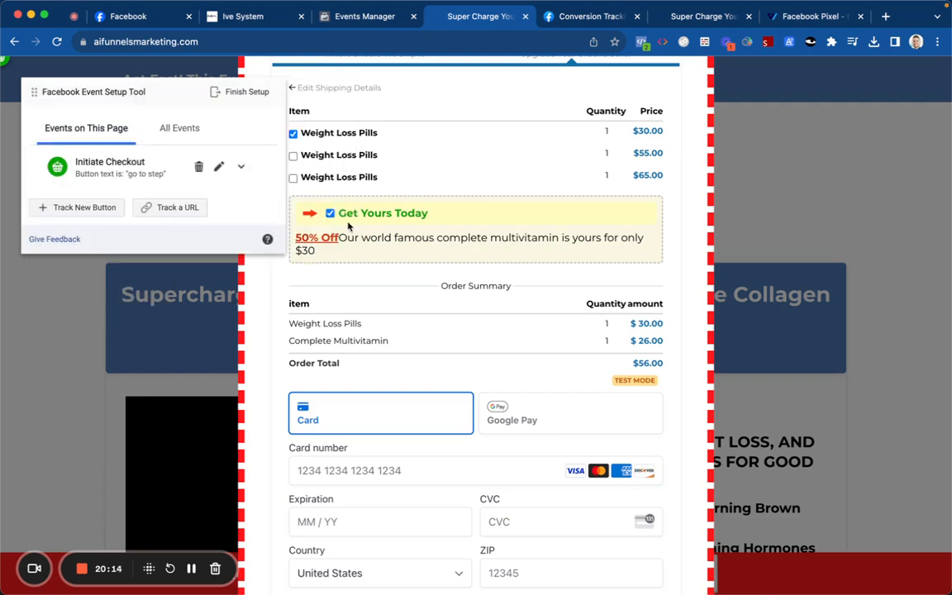
Step: Finish the event setup and skip the feedback prompt
click(257, 90)
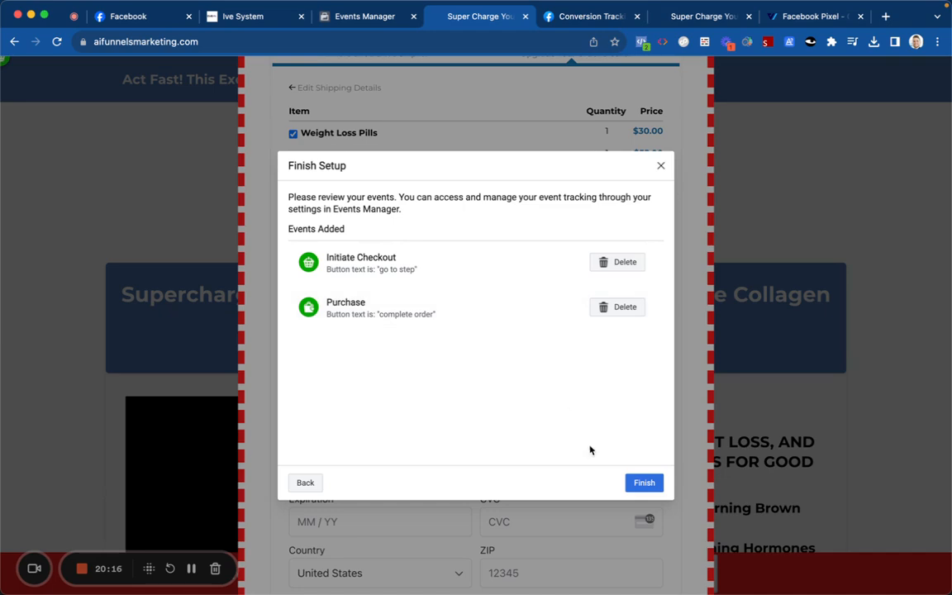
click(643, 483)
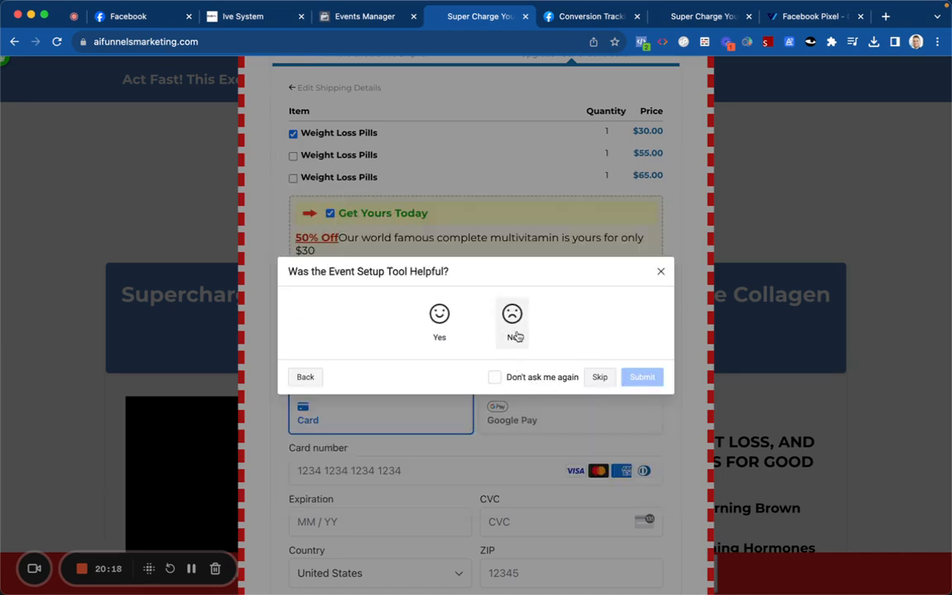
click(600, 376)
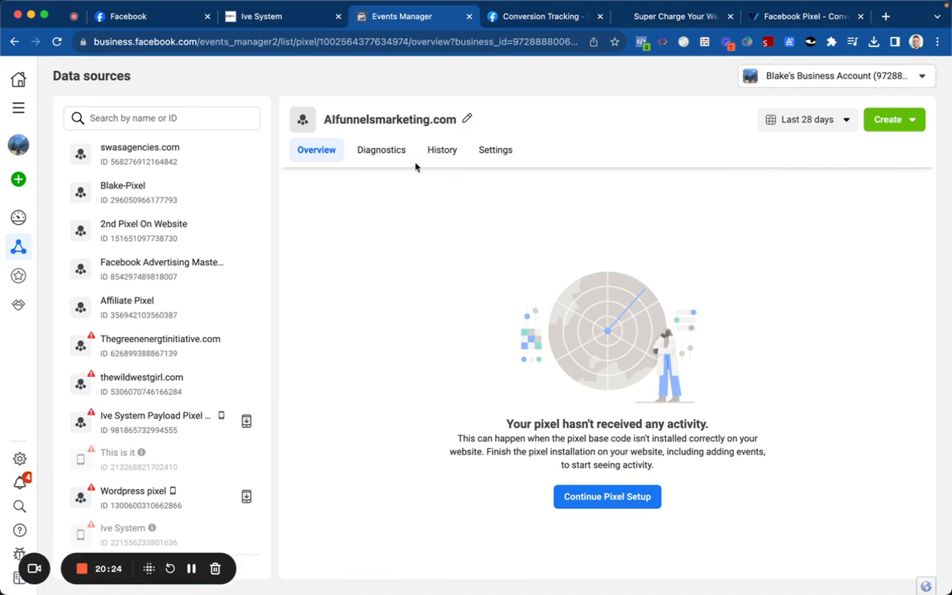
Step: Look through the pixel's settings and diagnostics, then reload the overview page
click(483, 158)
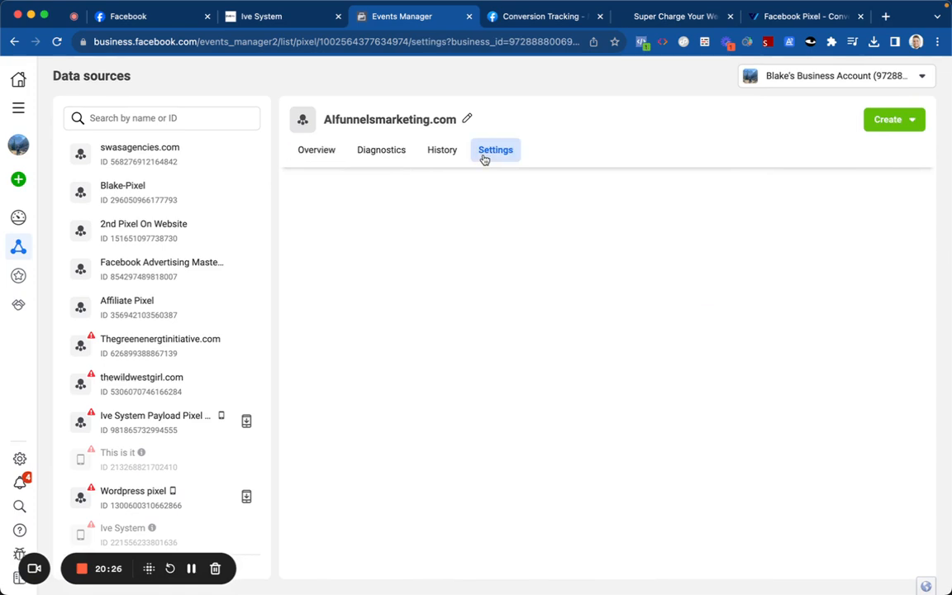
scroll(443, 297, down, 10)
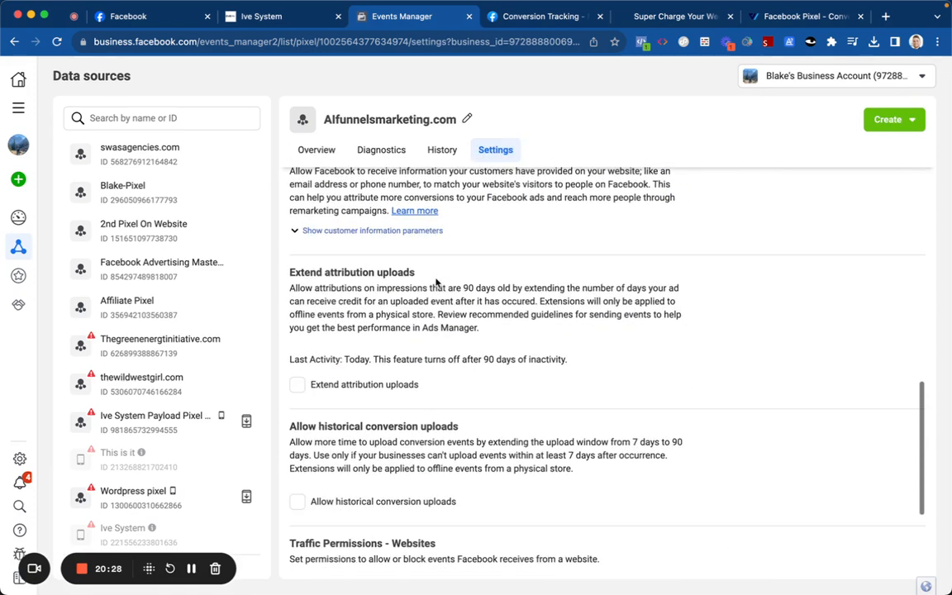
scroll(430, 281, down, 5)
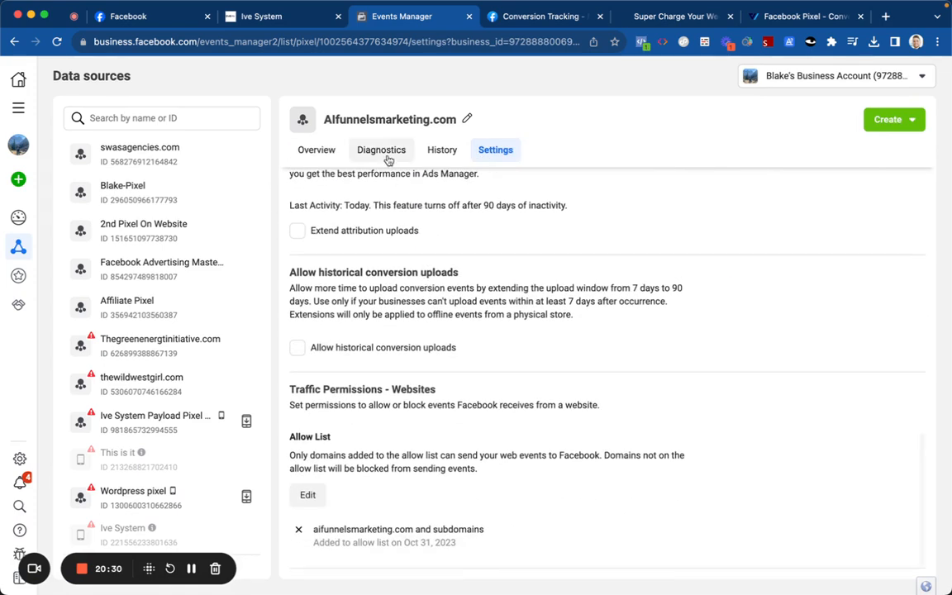
click(385, 154)
click(315, 153)
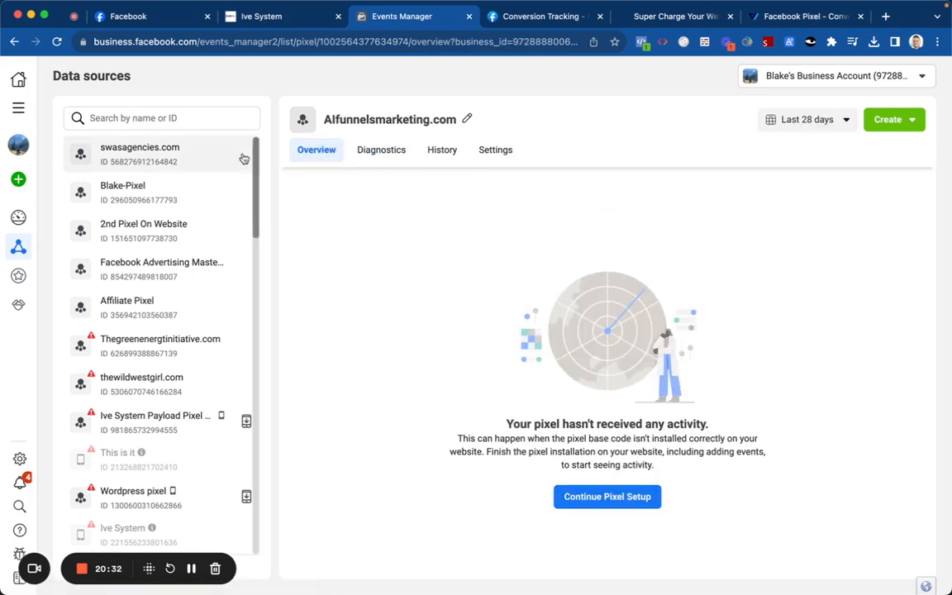
click(56, 41)
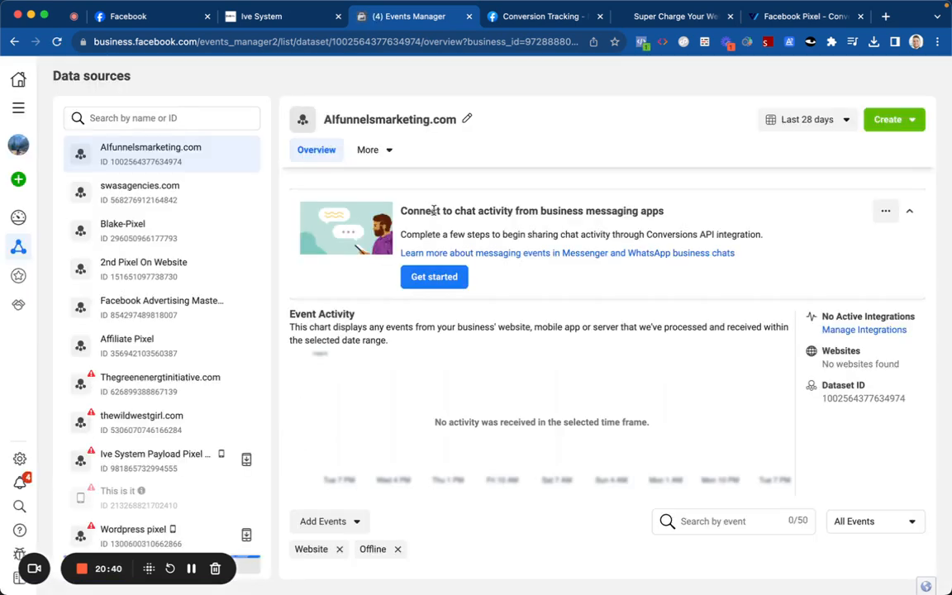
Step: In Test events, enter aifunnelsmarketing.com as the website URL and open the site
scroll(458, 306, down, 3)
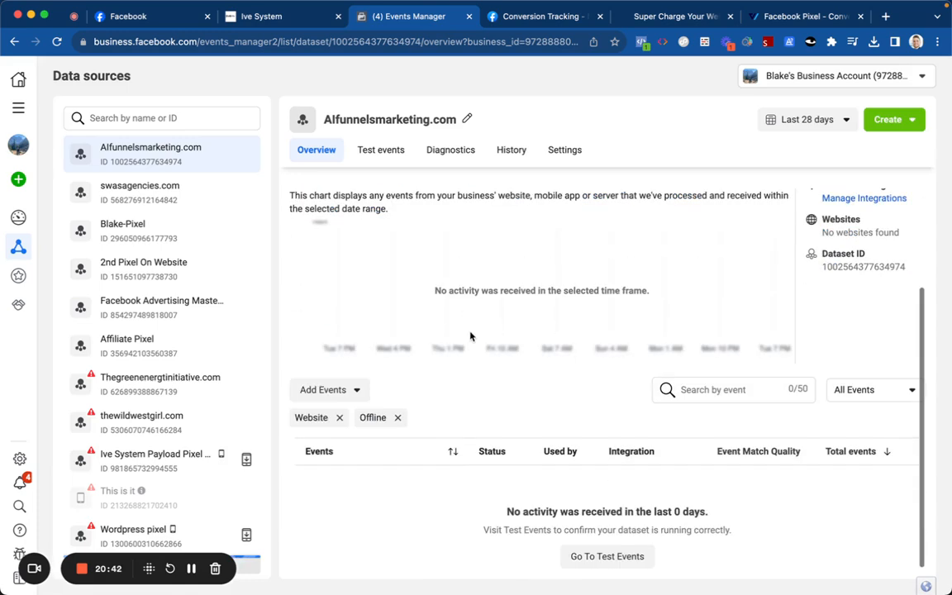
click(381, 150)
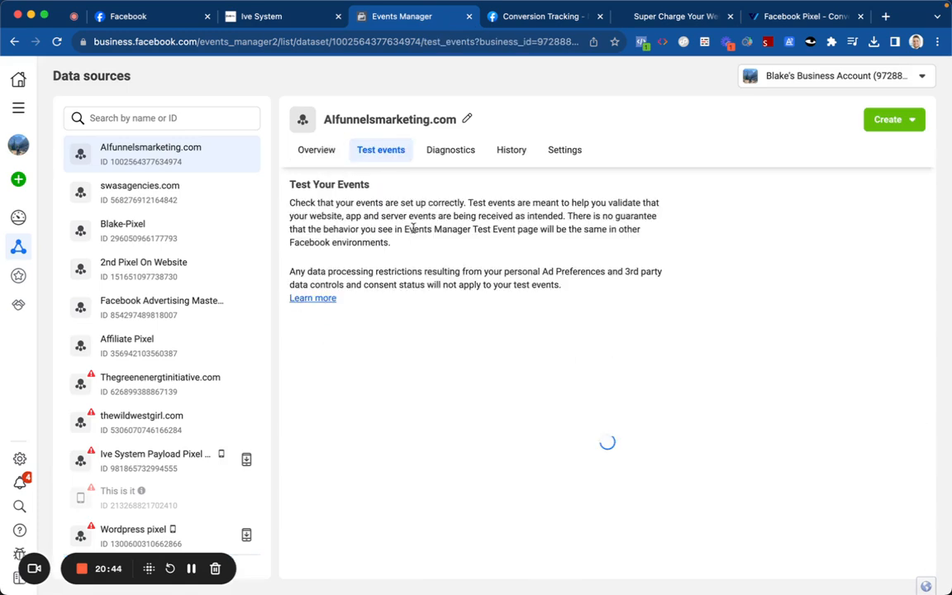
click(438, 393)
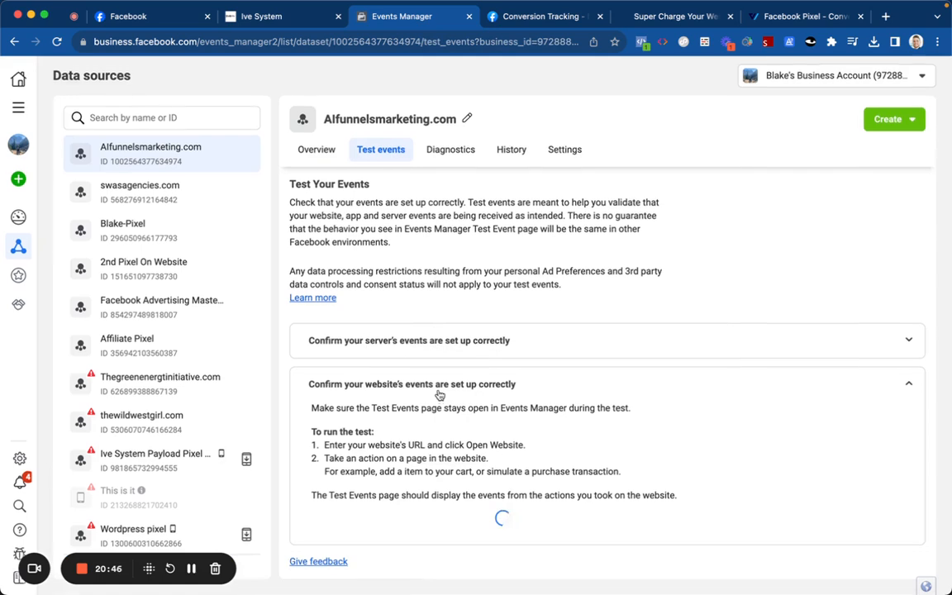
scroll(401, 380, down, 1)
click(450, 490)
text(aifunnelsmarketing.com)
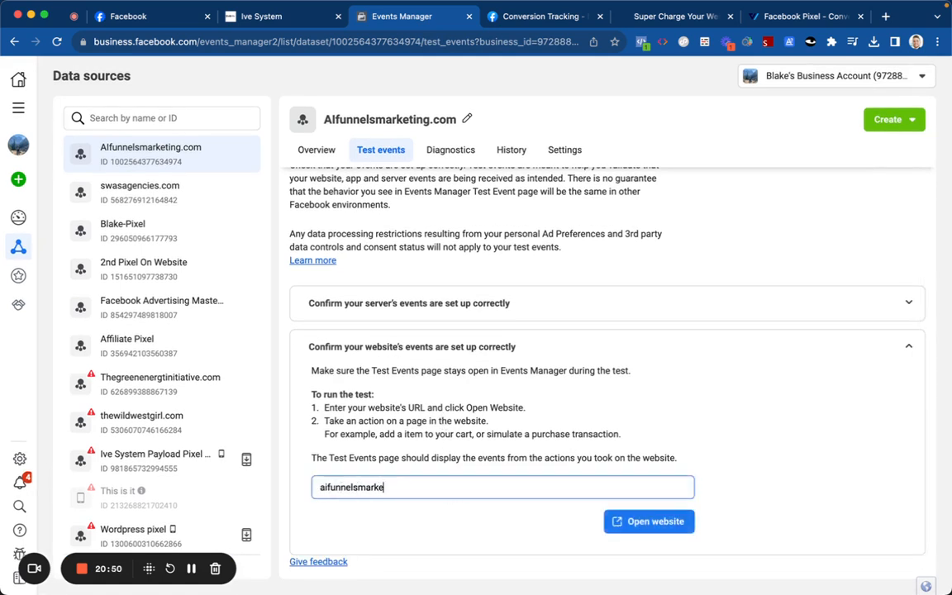
click(612, 520)
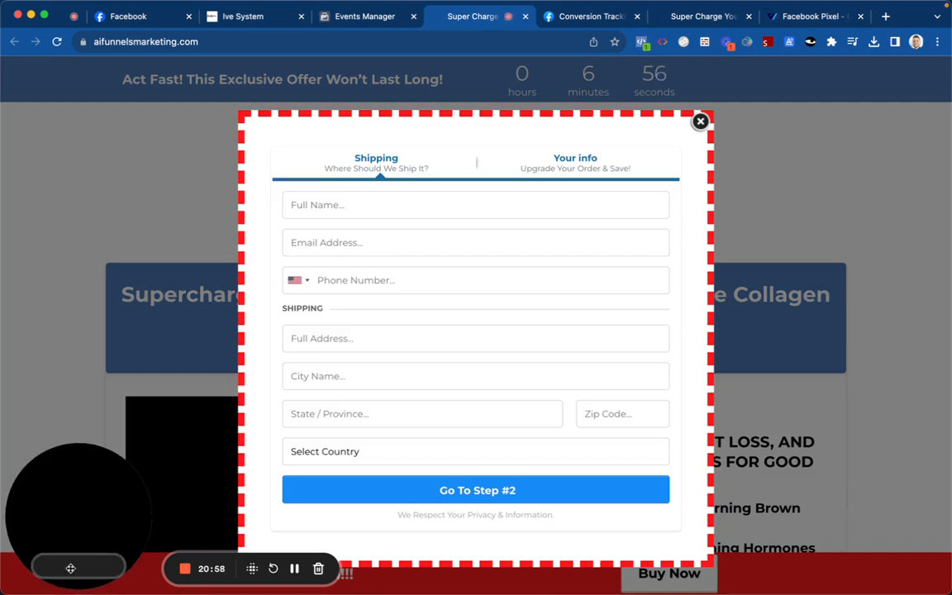
Step: Submit the empty shipping form and check the detected button click event in Pixel Helper
click(320, 493)
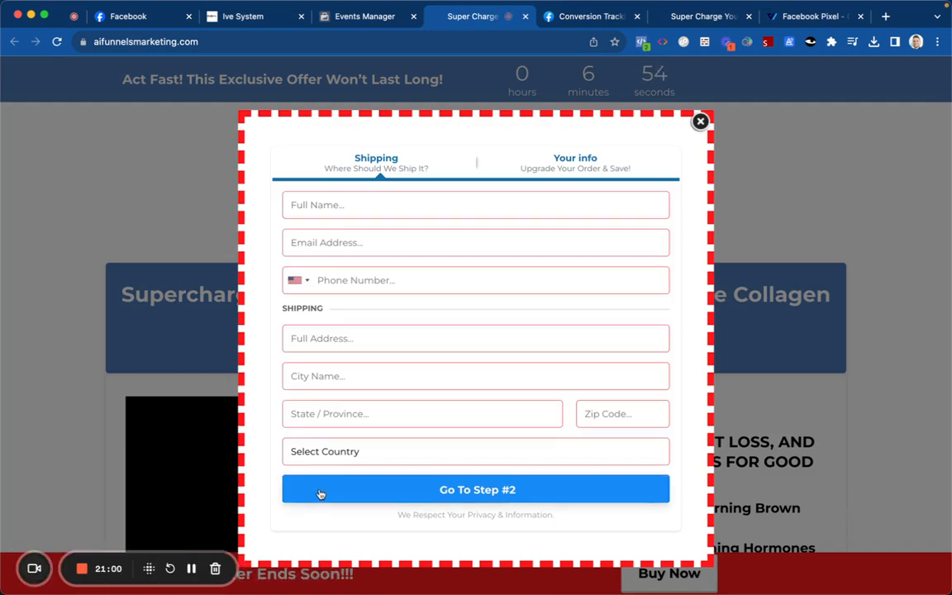
click(642, 42)
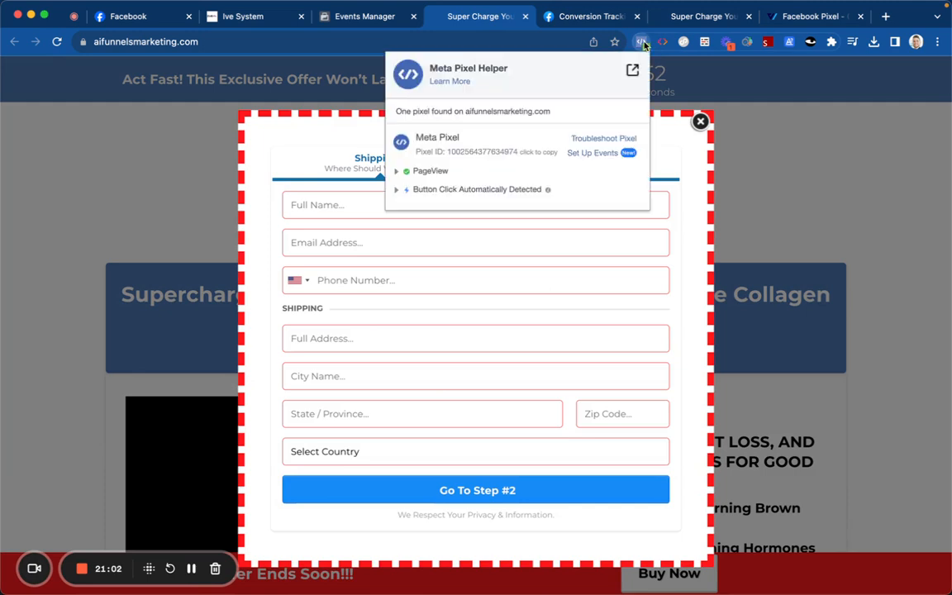
click(443, 191)
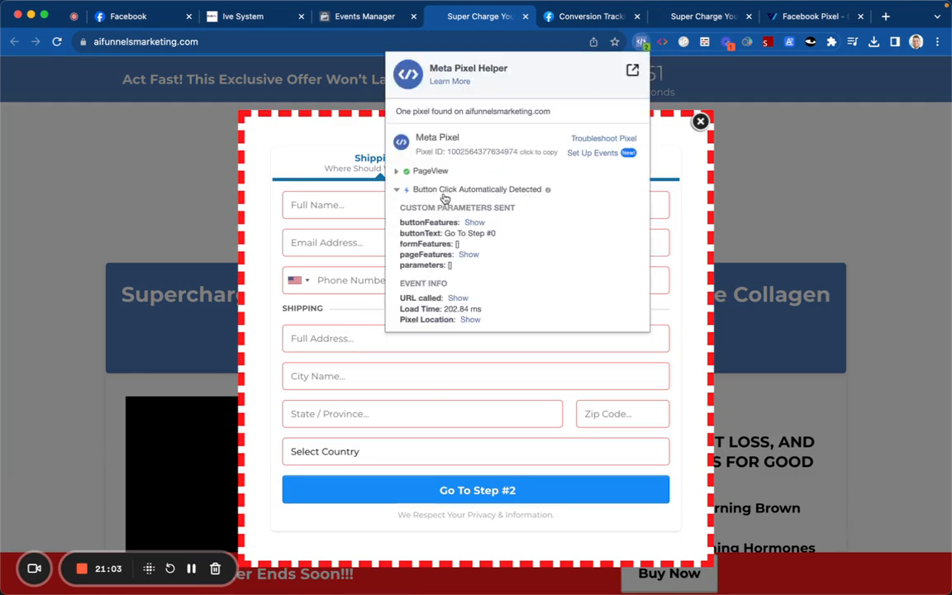
click(352, 210)
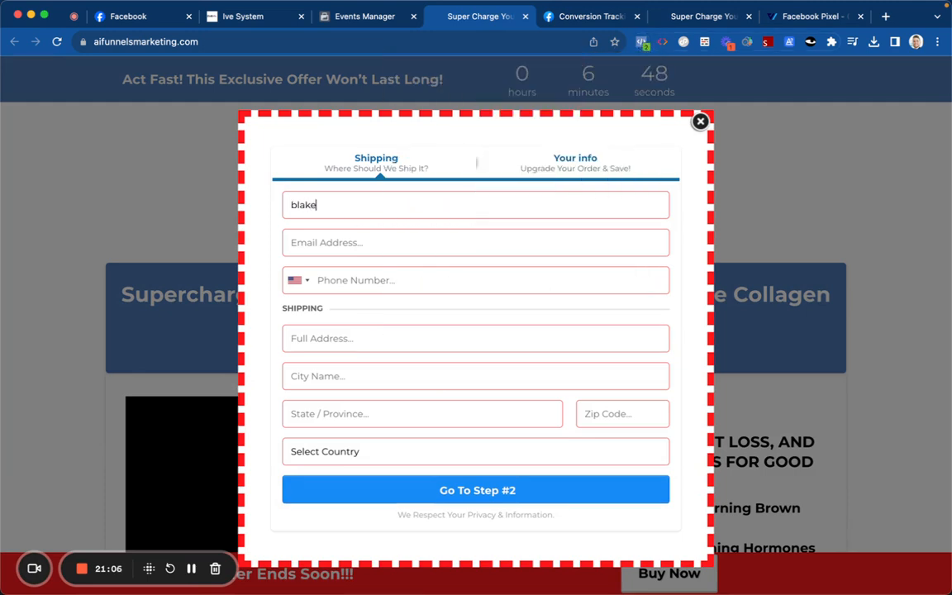
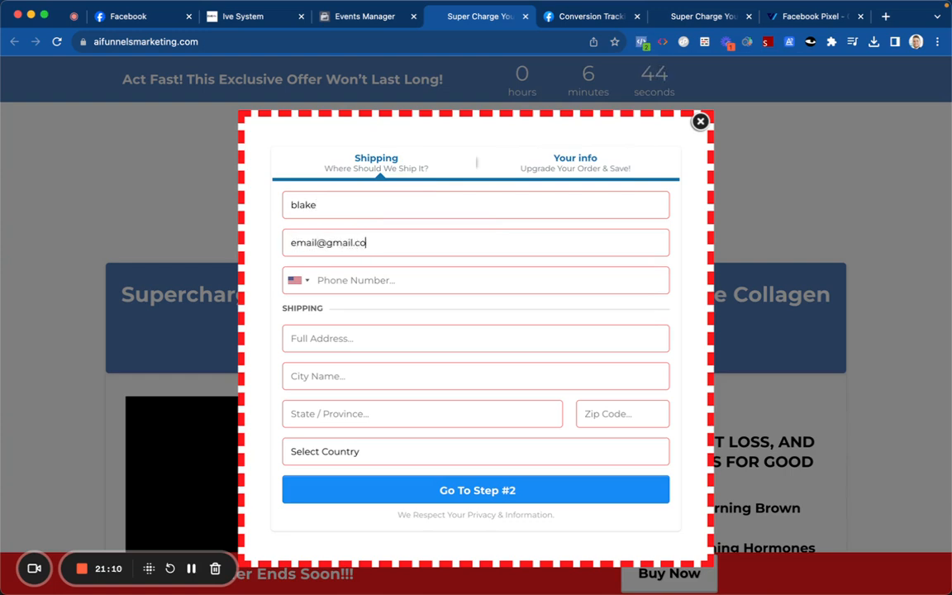
Step: Fill in a test email, phone number and street address, choose United States, and go to step 2
click(369, 272)
click(371, 333)
text(123 s)
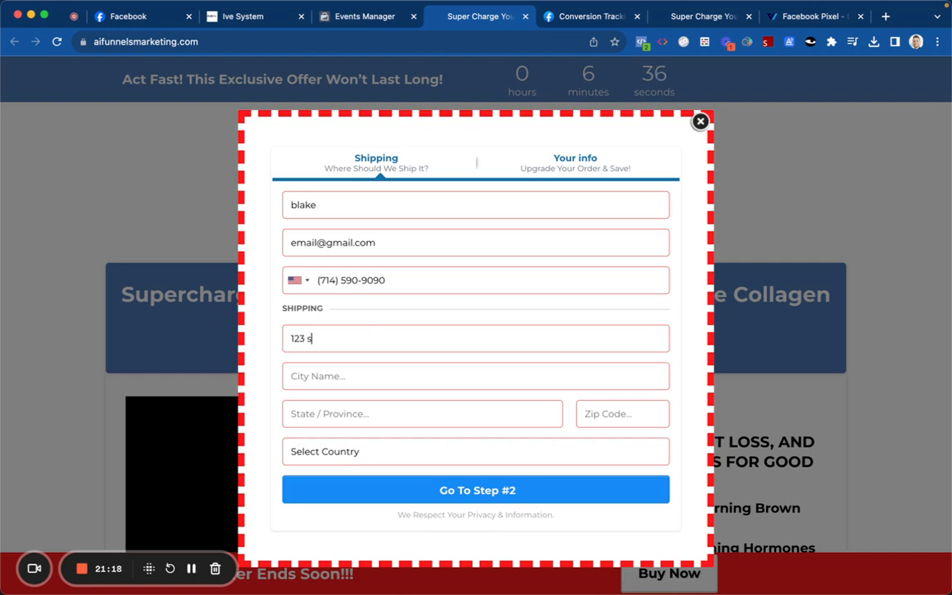
text(treet)
text(cit)
text(oh)
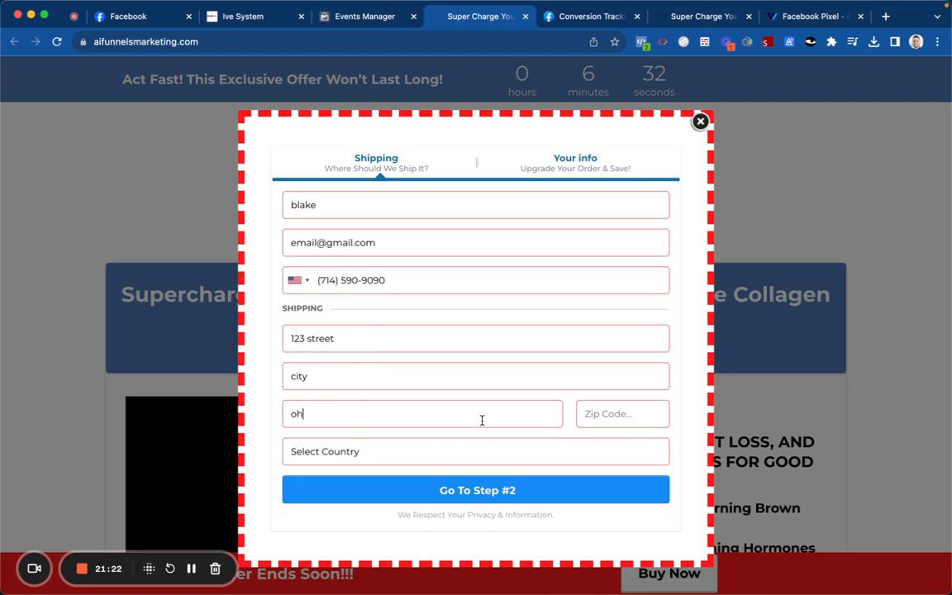
text(432)
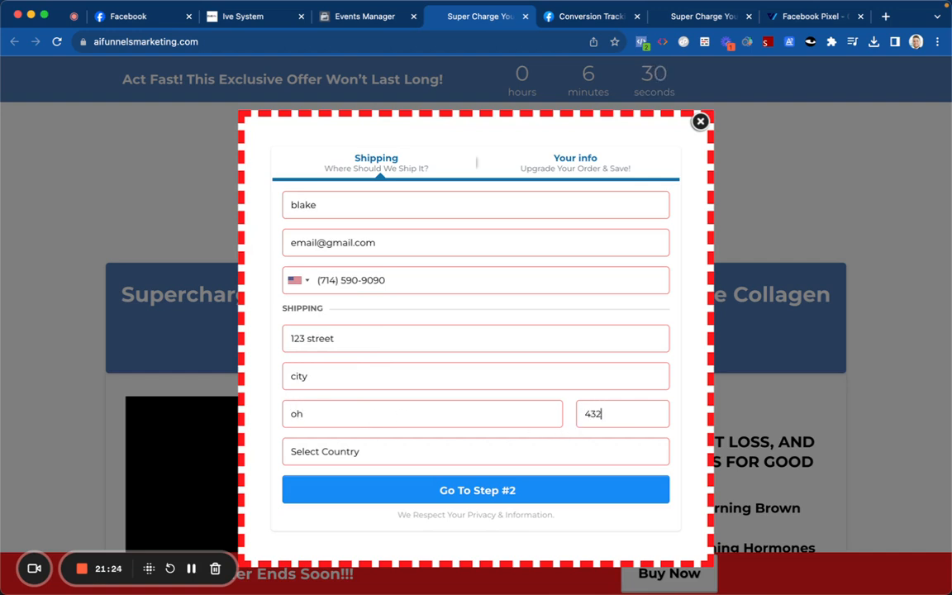
click(501, 455)
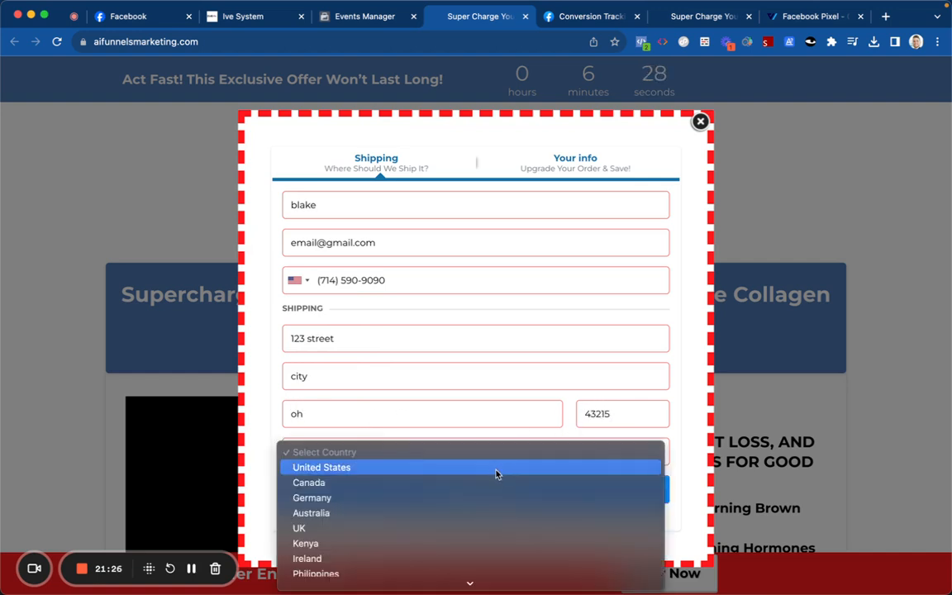
click(499, 466)
click(494, 491)
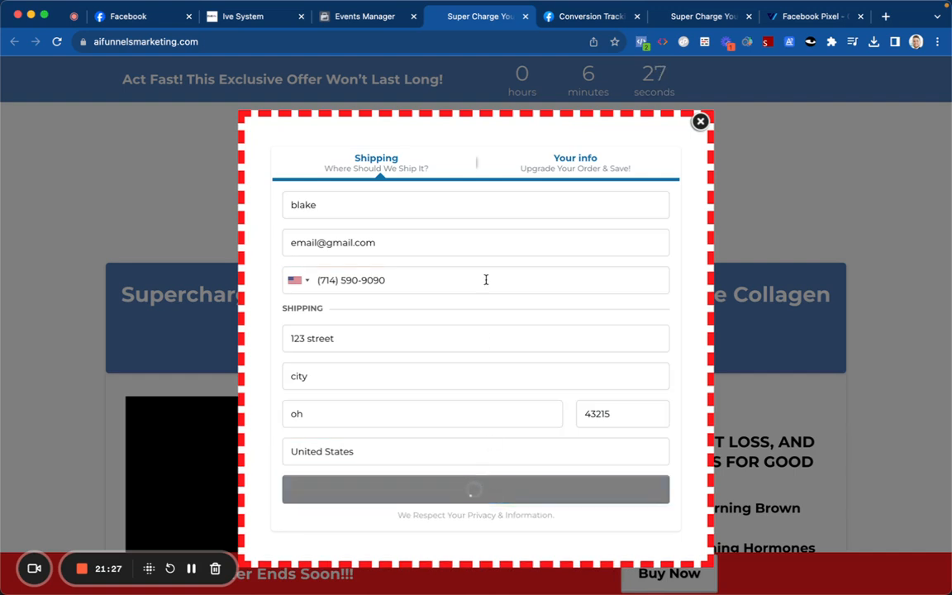
Step: Inspect the SubmitApplication and PageView events and their pixel URLs in Pixel Helper
click(642, 42)
click(451, 190)
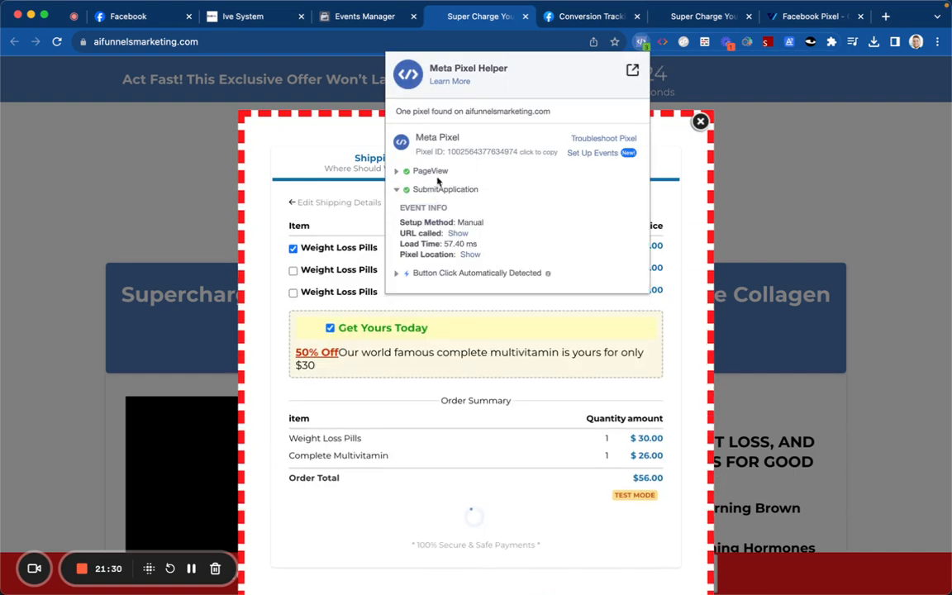
click(458, 233)
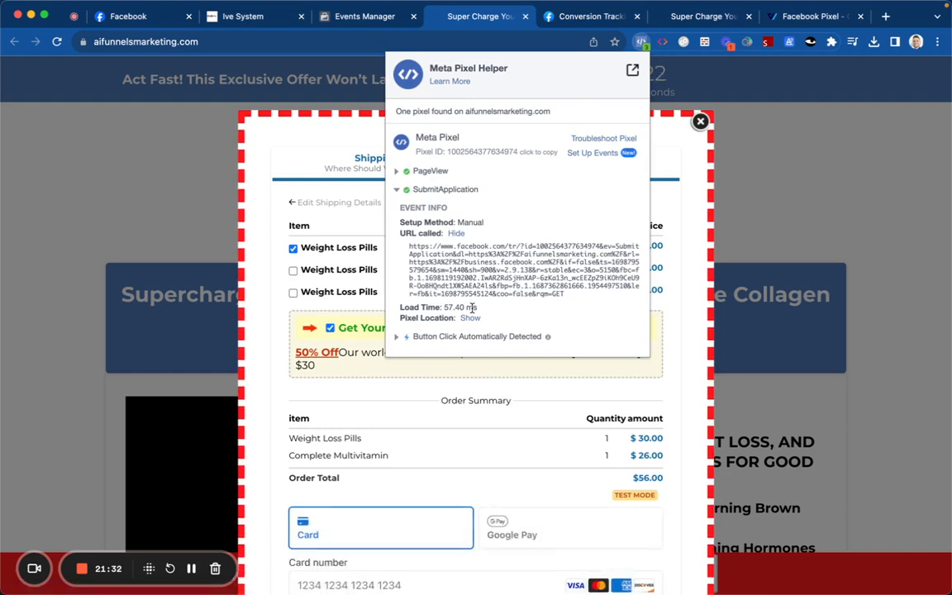
click(468, 318)
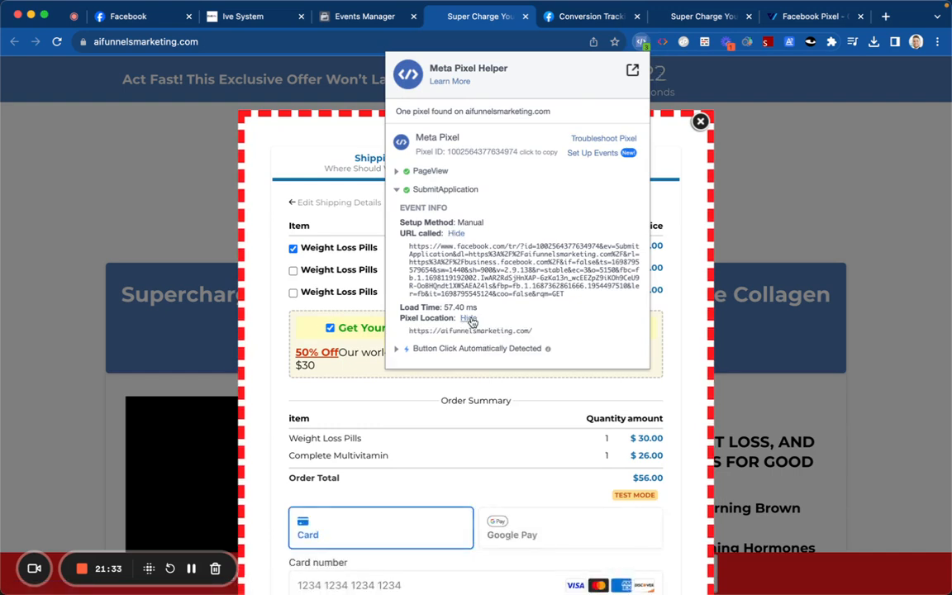
click(403, 171)
click(317, 157)
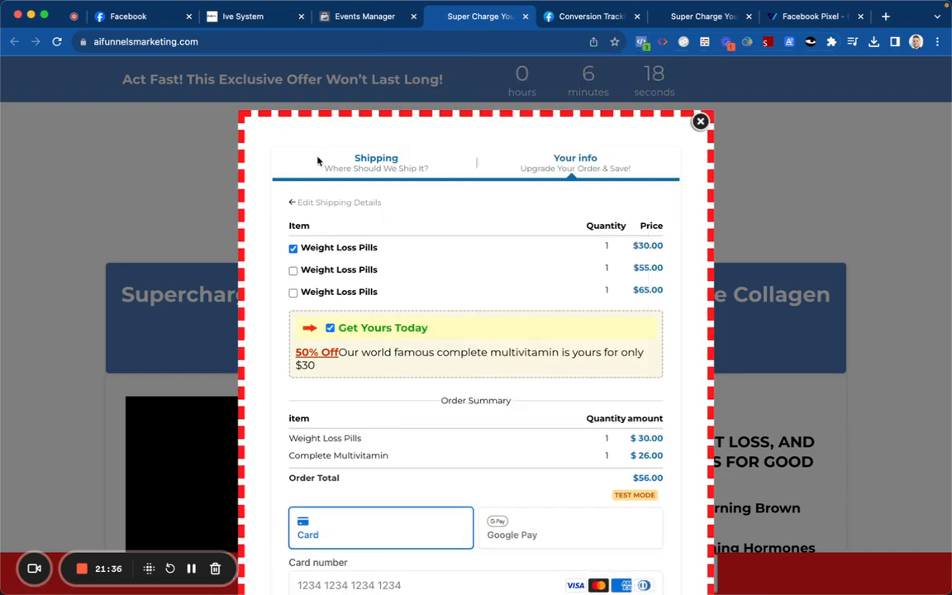
scroll(391, 262, down, 3)
scroll(391, 246, up, 3)
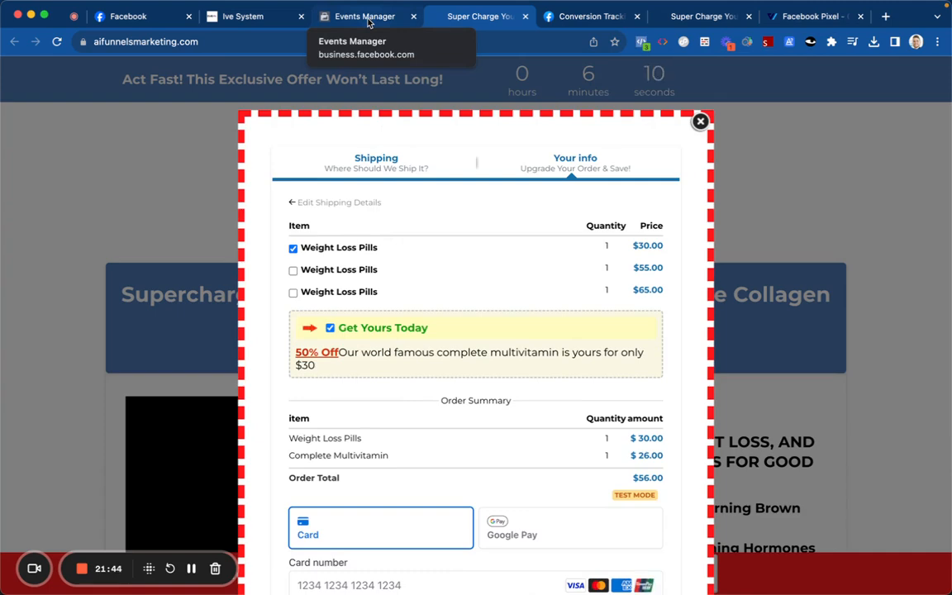
Step: Expand the Submit application, SubscribedButton and Initiate checkout events in the Events Received list
click(369, 22)
scroll(442, 326, down, 2)
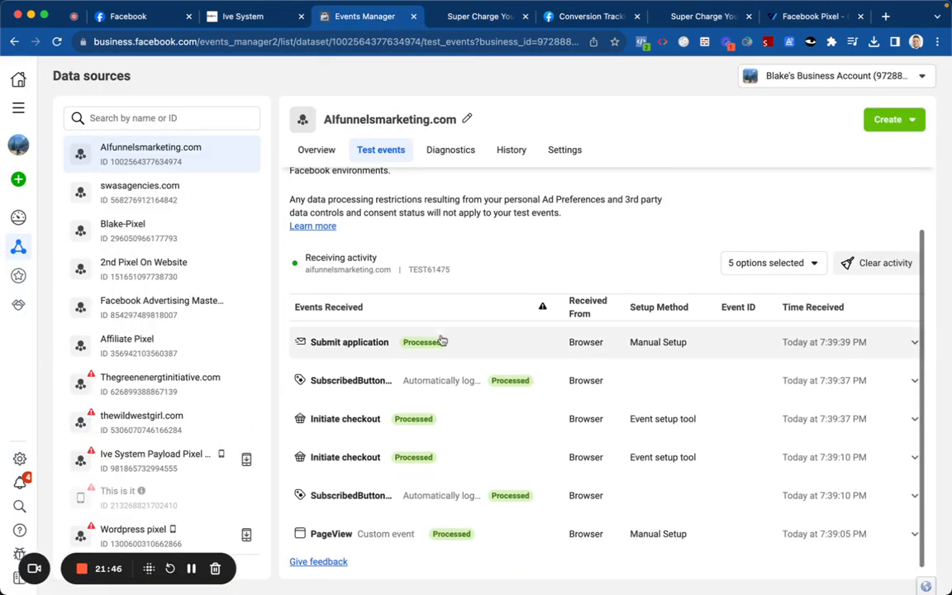
click(440, 345)
scroll(440, 363, down, 1)
click(439, 383)
scroll(441, 405, down, 2)
click(442, 425)
Step: Show the remaining button click parameters and review the SubscribedButton event details
scroll(442, 409, down, 1)
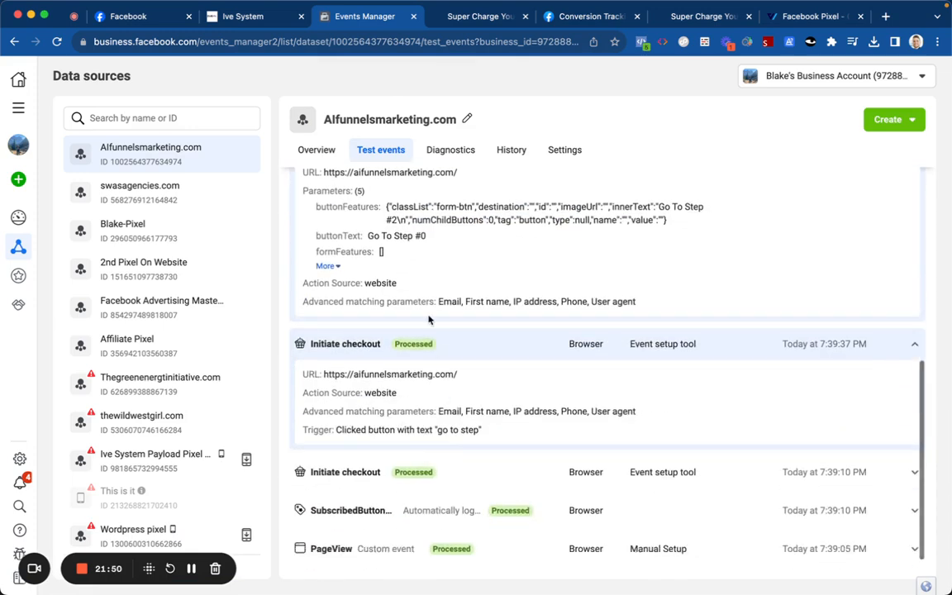
click(326, 266)
scroll(405, 314, down, 1)
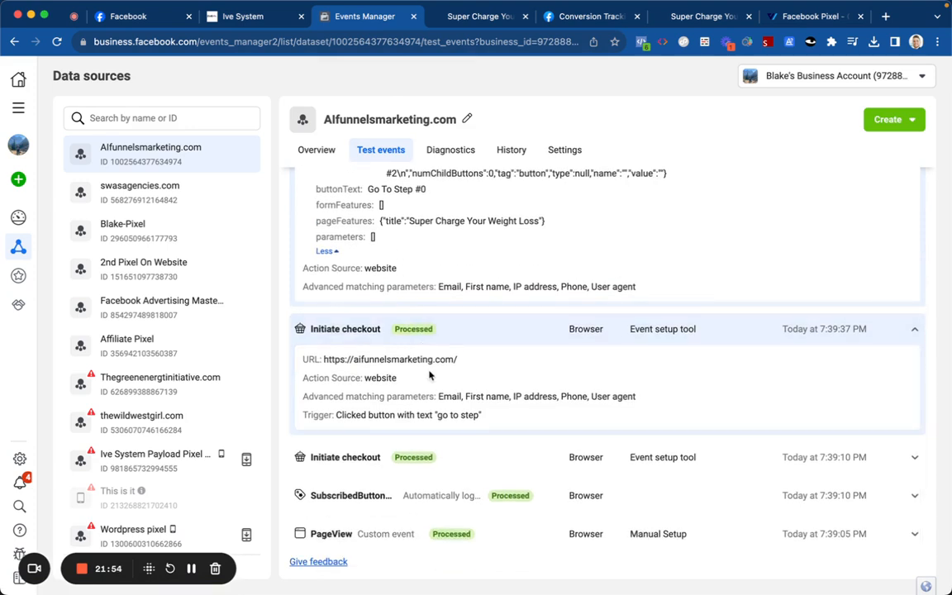
click(439, 492)
scroll(438, 415, down, 2)
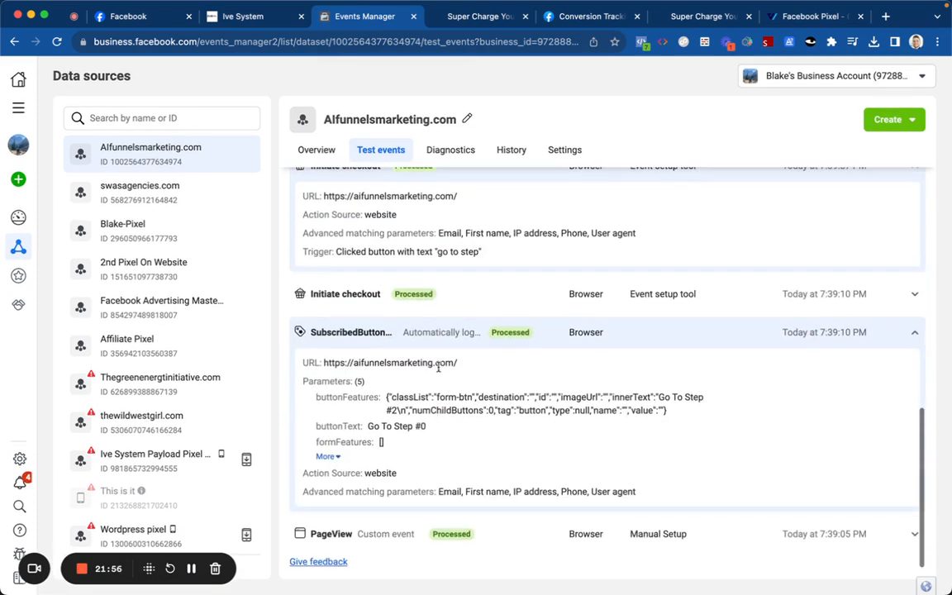
scroll(457, 413, down, 2)
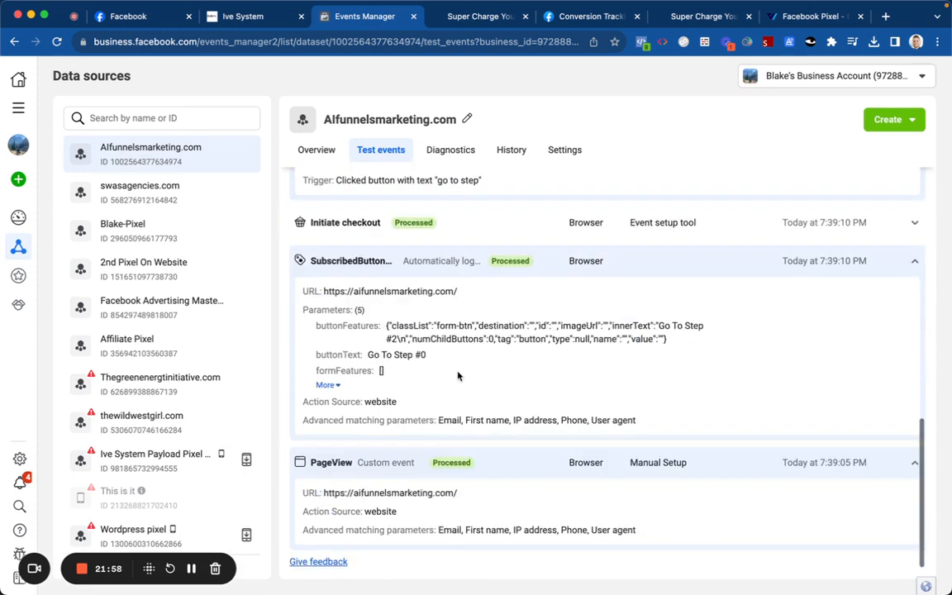
scroll(456, 338, up, 4)
scroll(454, 339, up, 5)
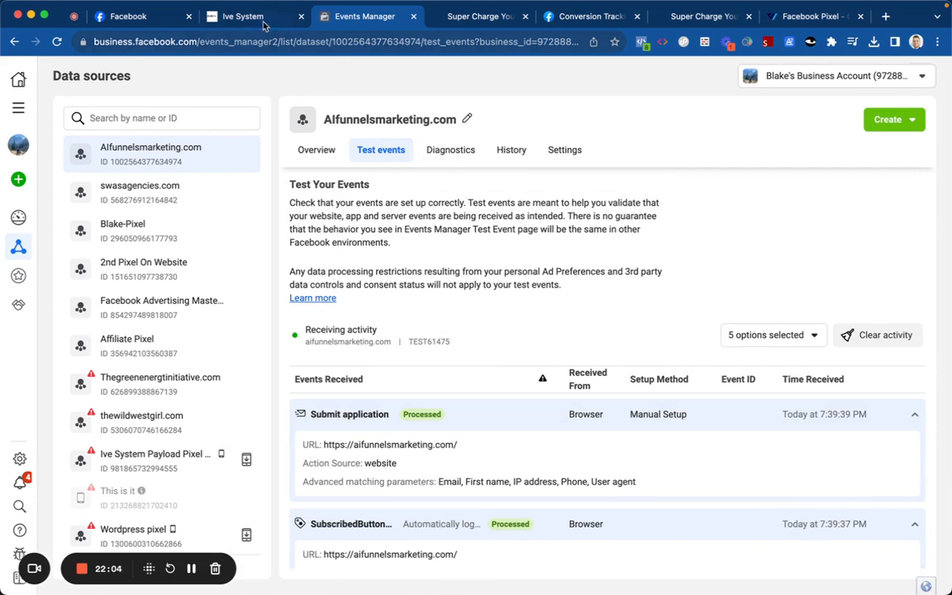
Step: Save the upsell page edits and return to the funnel overview
click(257, 17)
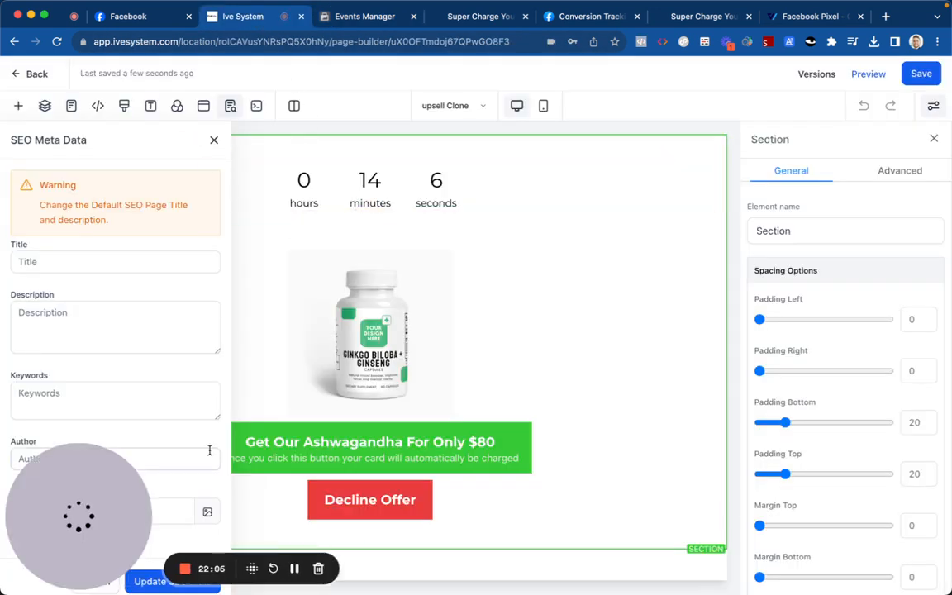
click(41, 564)
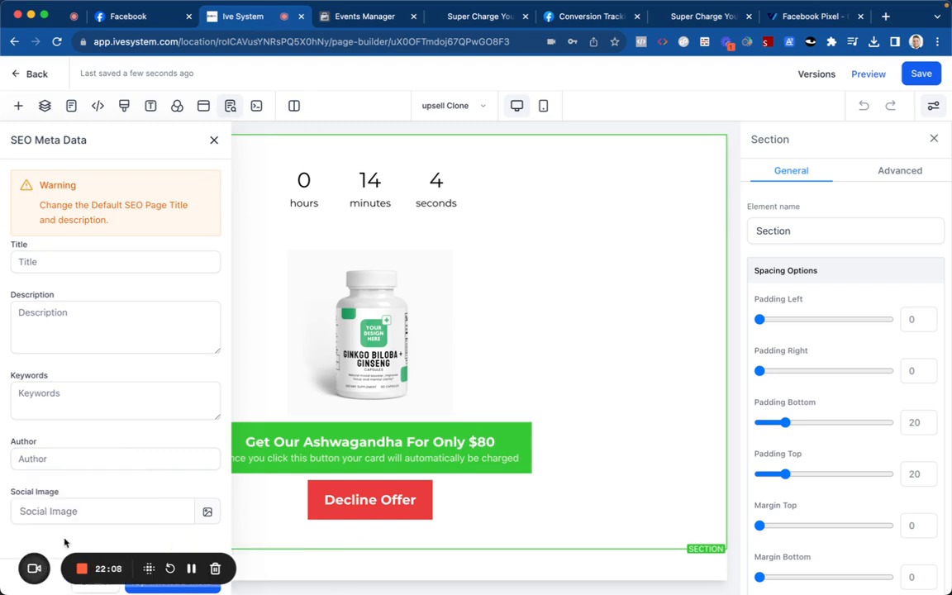
click(913, 75)
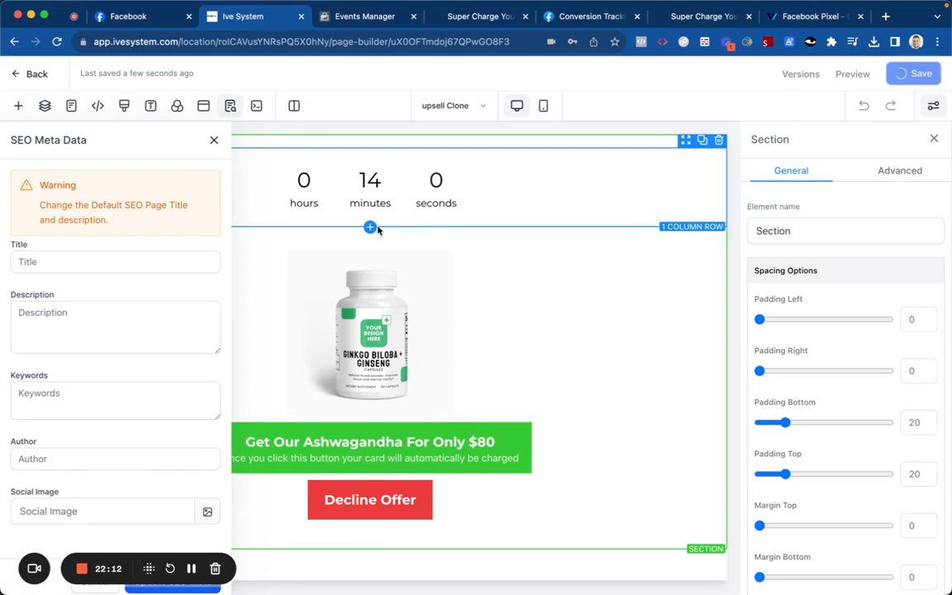
click(27, 75)
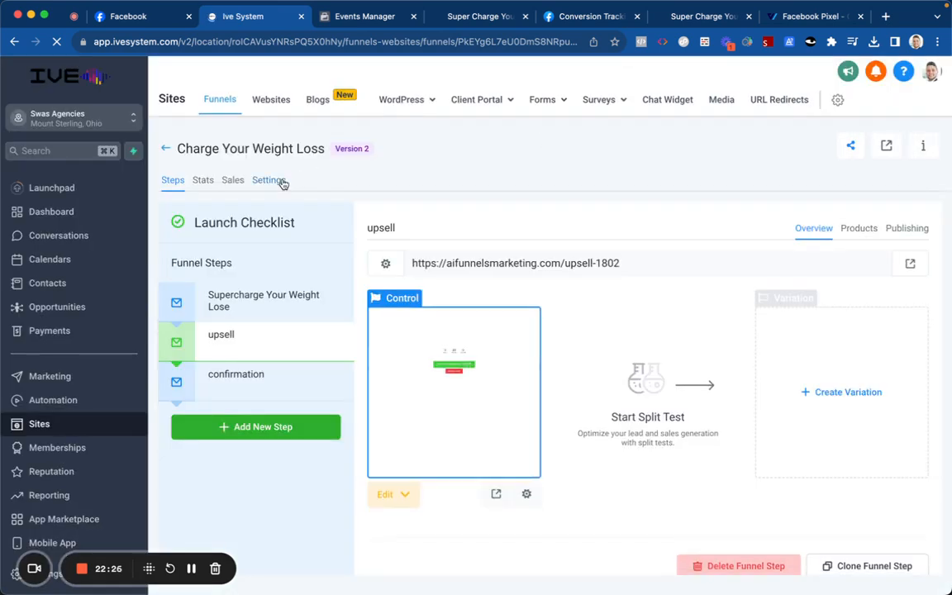
Step: Check the funnel's Settings and Steps tabs, then go to Automation workflows
click(270, 181)
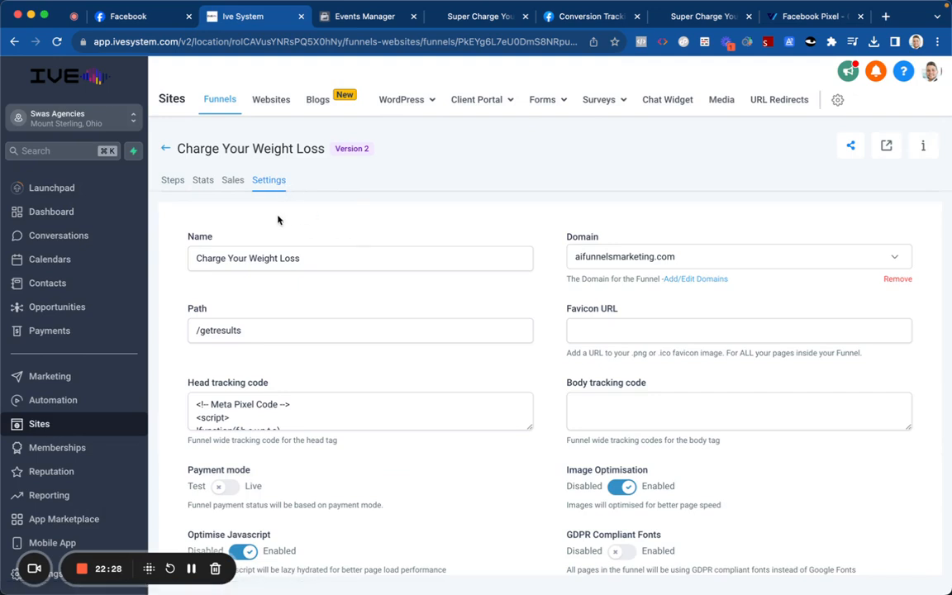
scroll(330, 326, down, 3)
scroll(283, 315, up, 3)
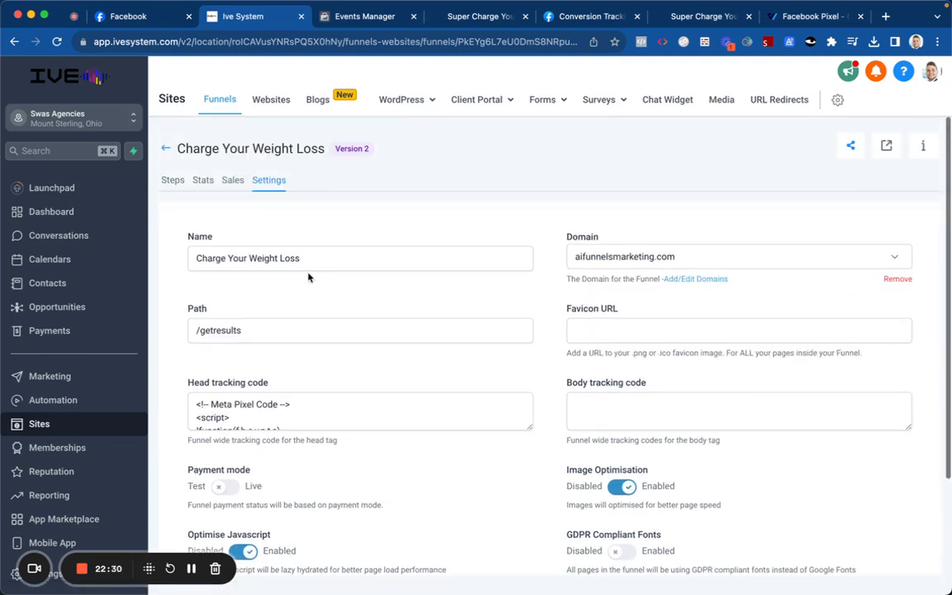
click(171, 181)
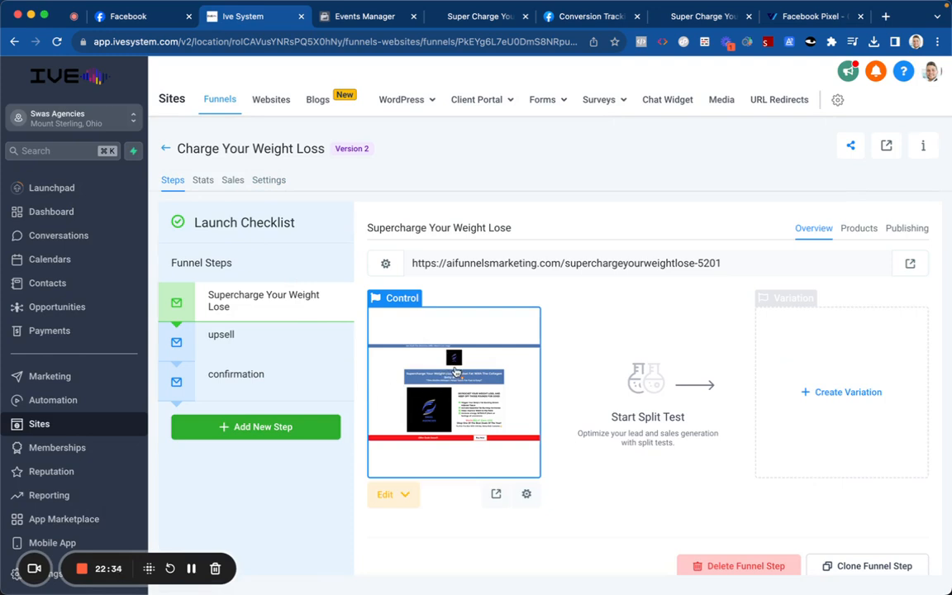
mouse_move(306, 352)
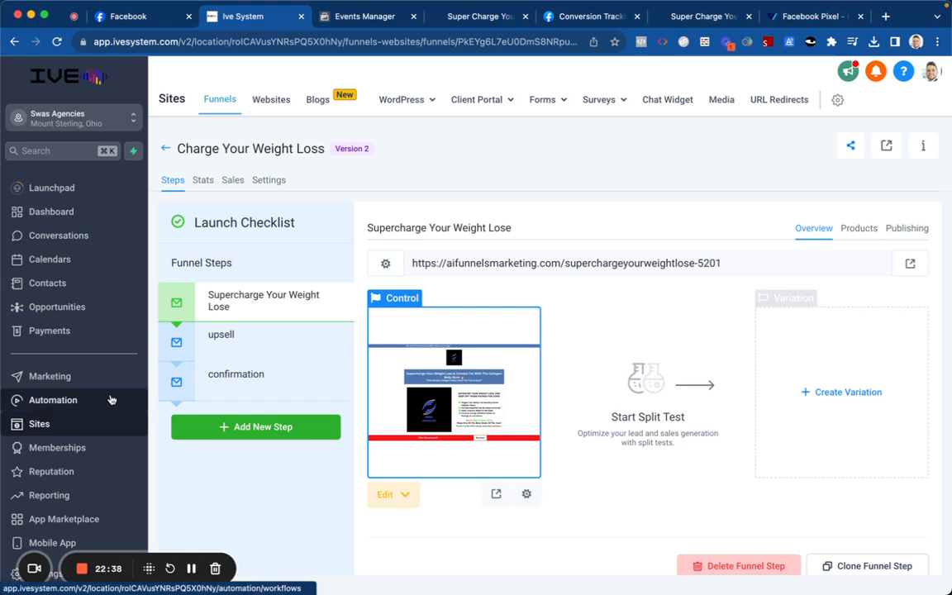
click(82, 399)
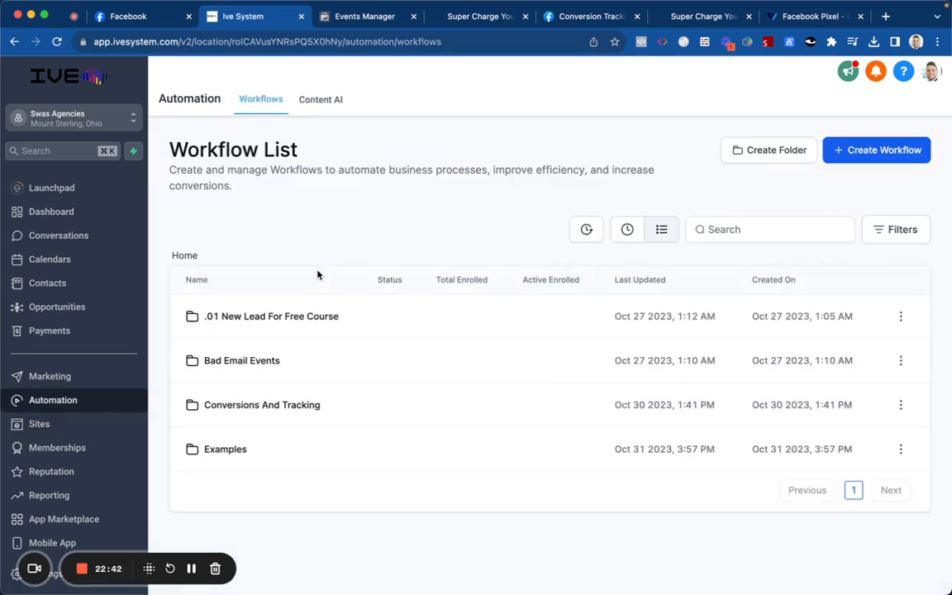
Step: Create a workflow folder named Purchase Orders and open it
click(735, 150)
click(547, 374)
text(Purchase Orders)
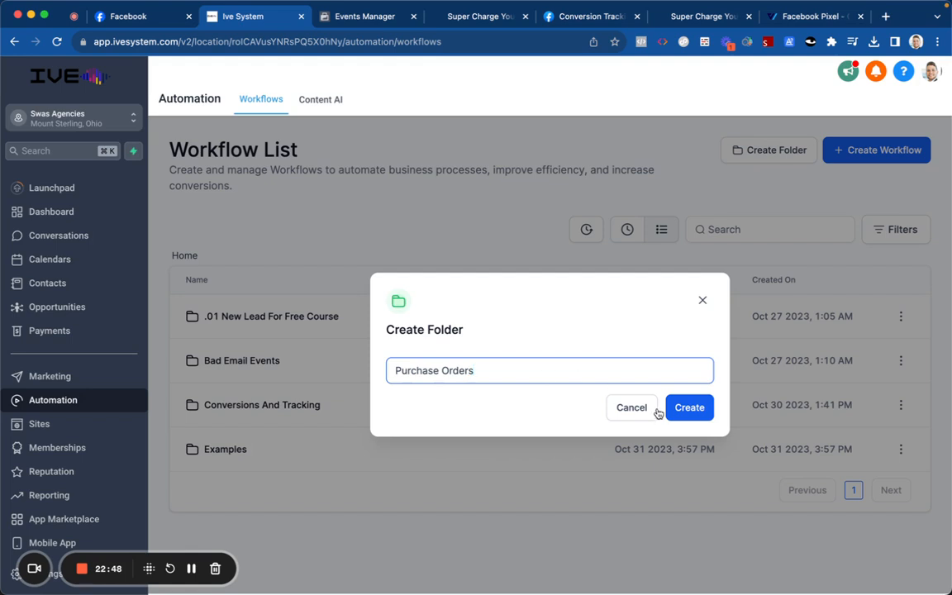
click(688, 408)
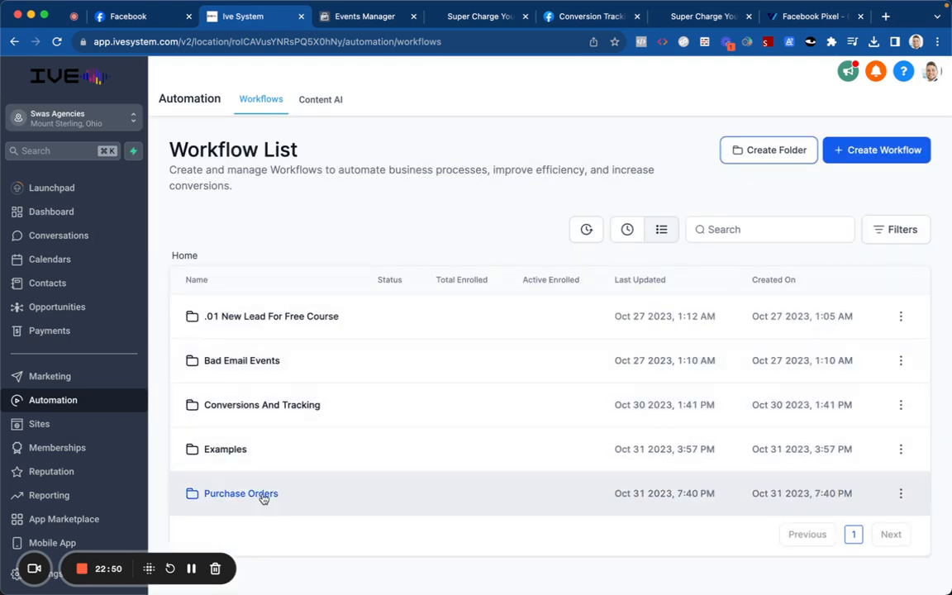
click(263, 495)
Step: Start a blank workflow from scratch and name it Test Purchase Orders
click(509, 444)
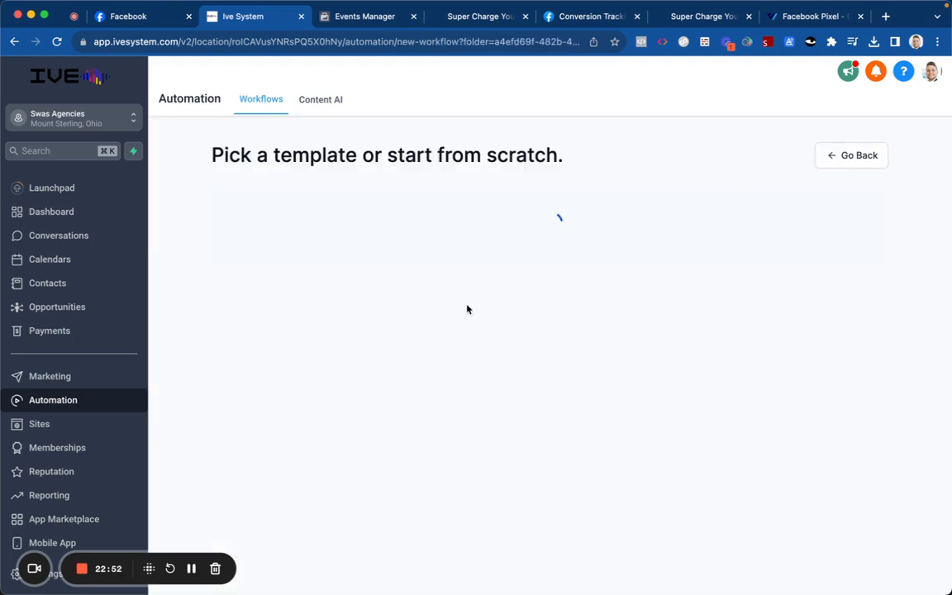
click(374, 343)
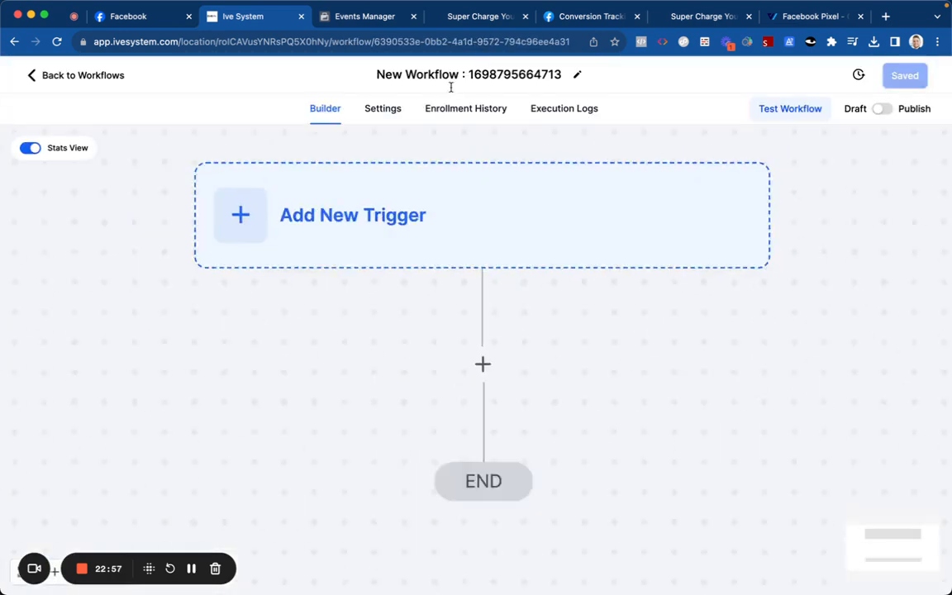
click(455, 74)
triple_click(455, 74)
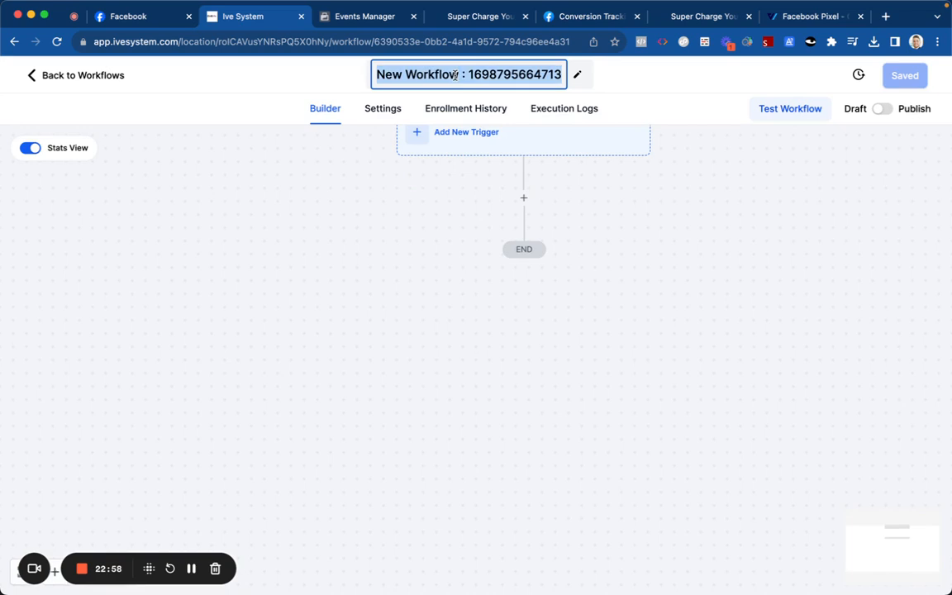
text(P)
key(BackSpace)
text(Test Pur)
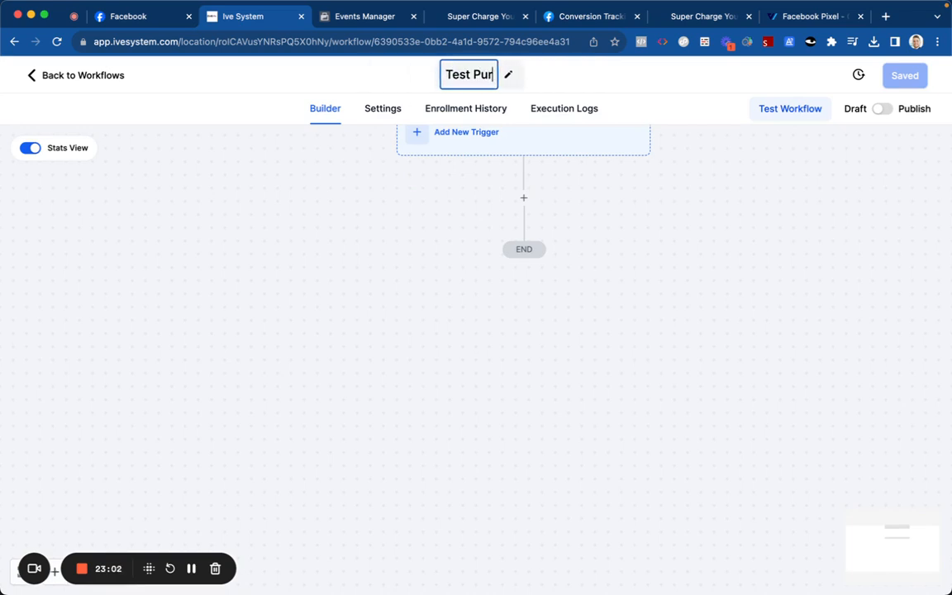
text(chase Orders)
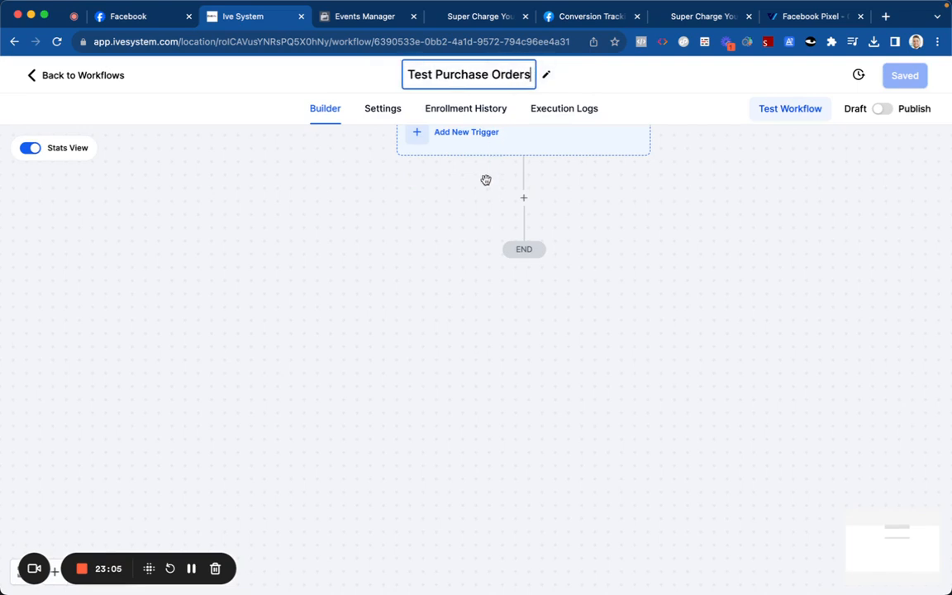
Step: Set the new trigger type to Order Form Submission, replacing the first pick of Order Submitted
scroll(483, 180, up, 2)
click(429, 159)
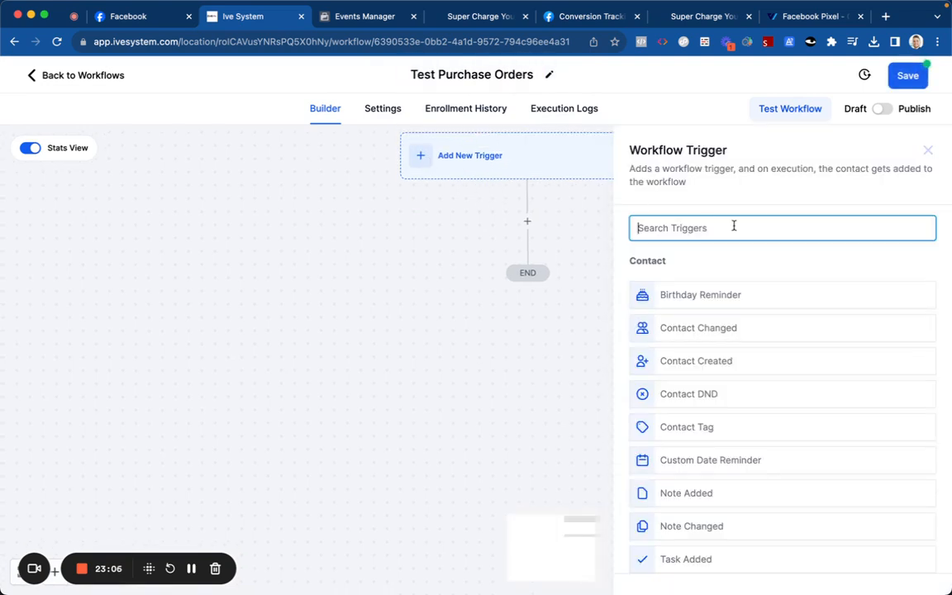
text(ord)
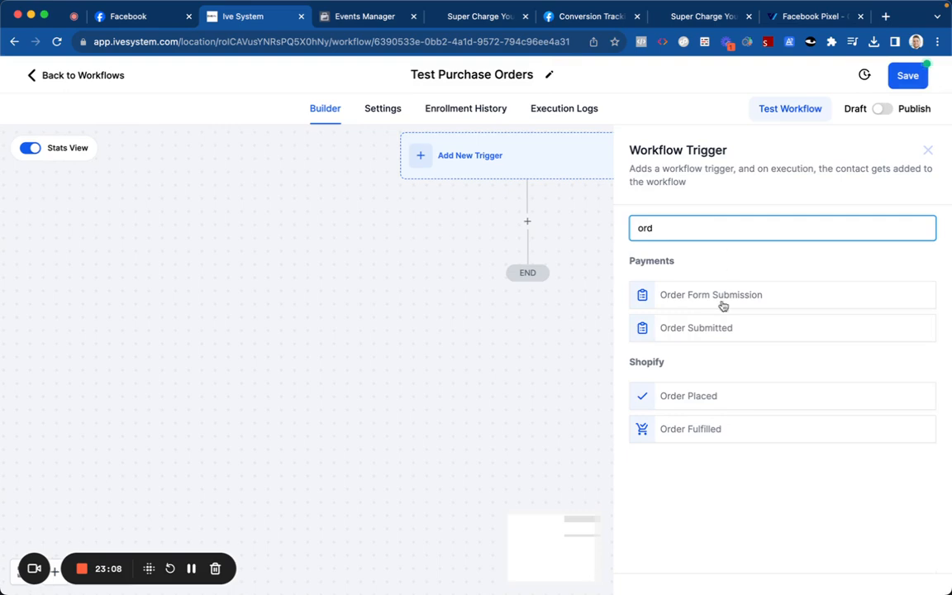
click(717, 329)
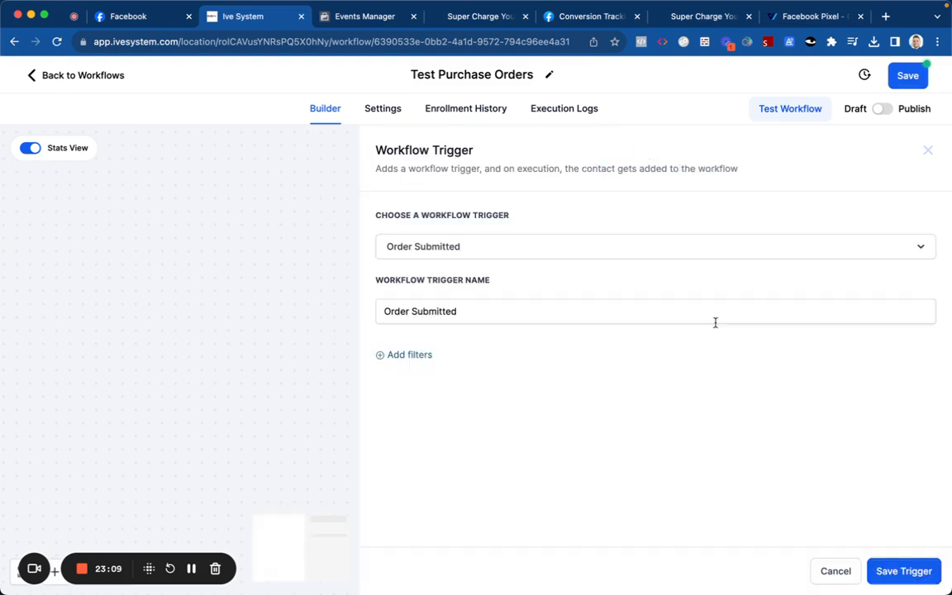
click(404, 355)
click(487, 370)
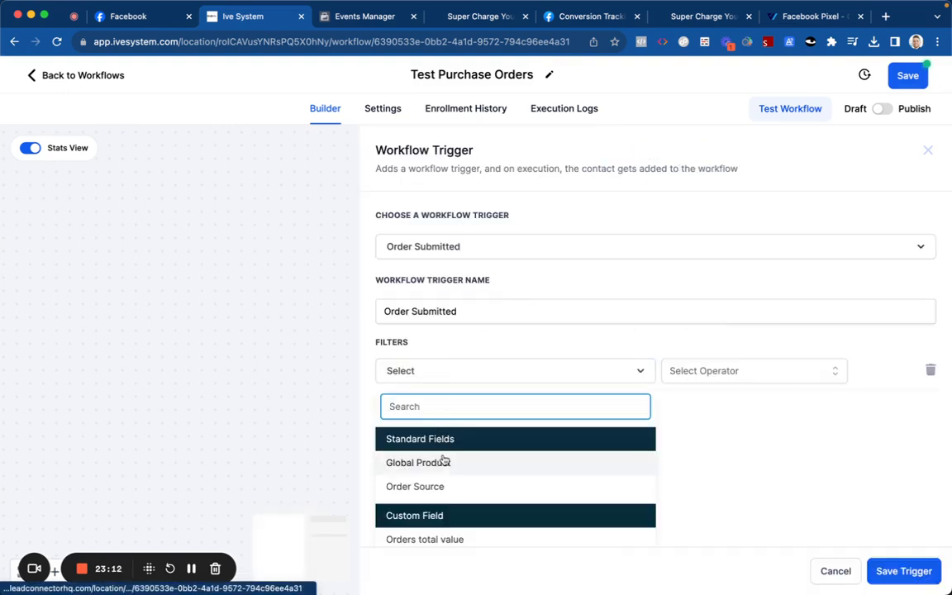
click(480, 253)
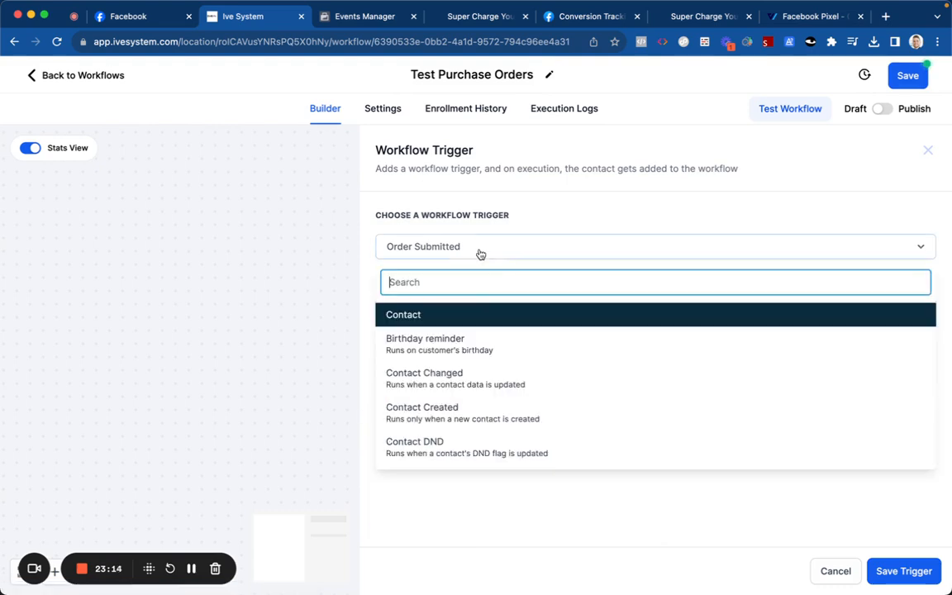
text(ord)
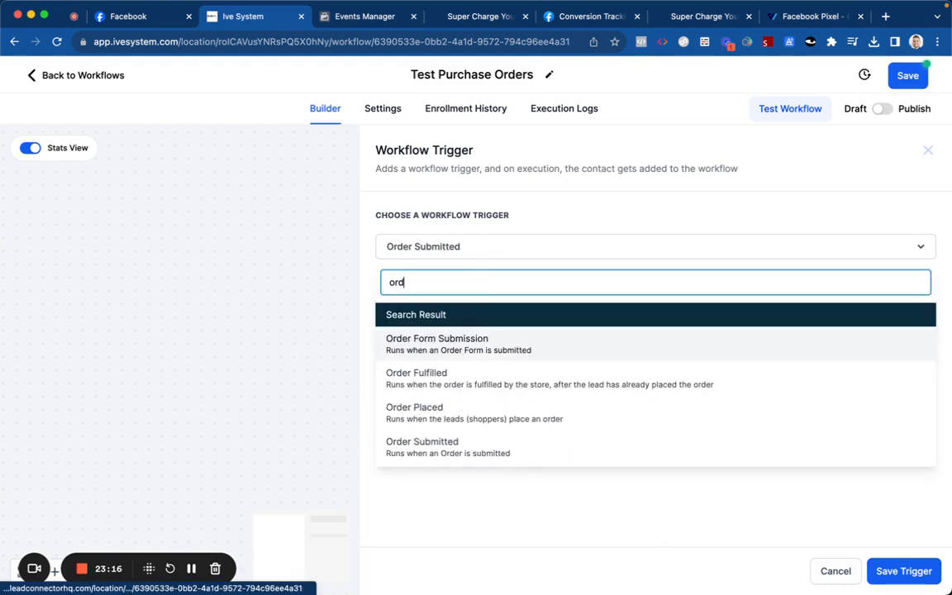
text(er)
click(476, 342)
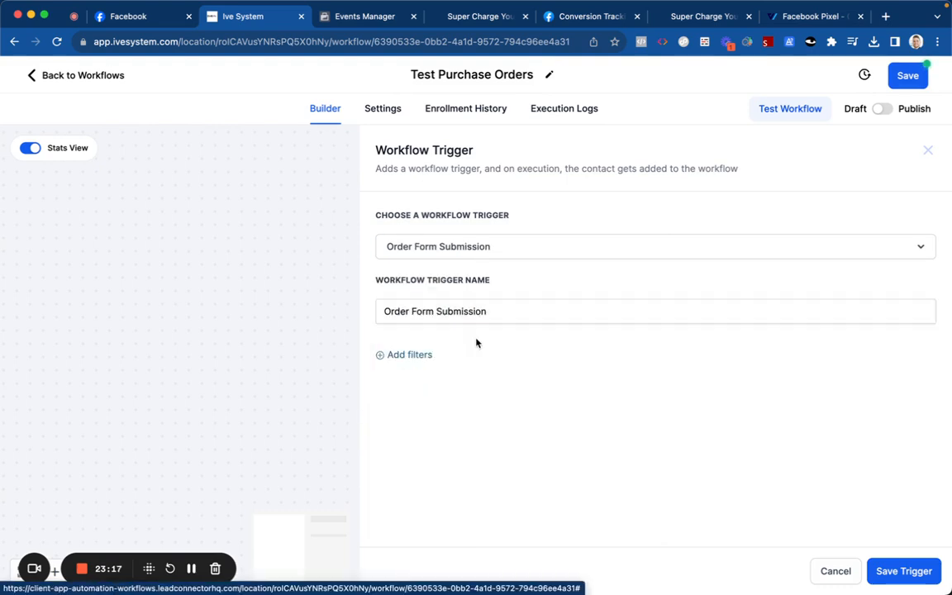
Step: Filter the trigger to the Charge Your Weight Loss funnel and the Supercharge Your Weight Lose Clone page
click(415, 353)
click(423, 376)
click(440, 461)
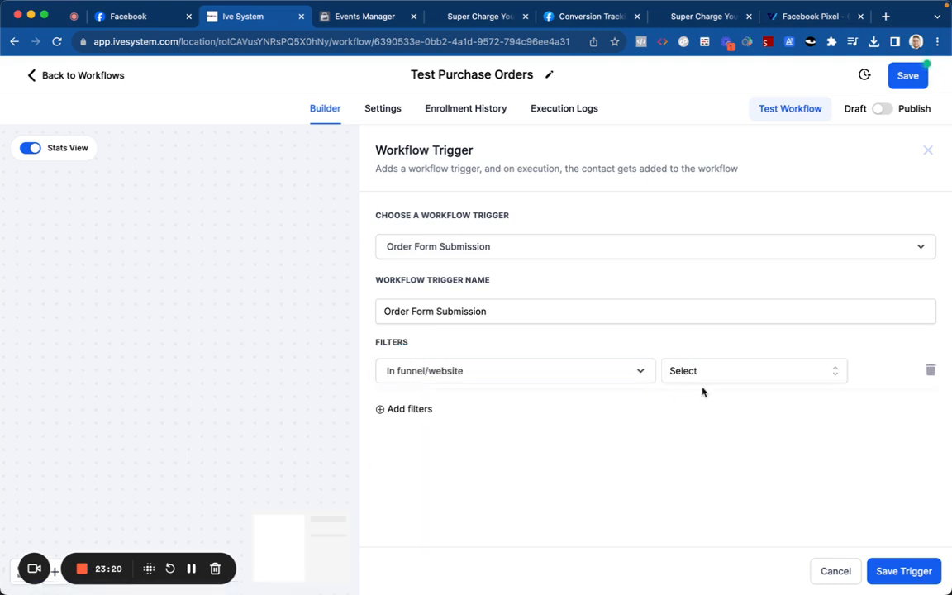
click(717, 371)
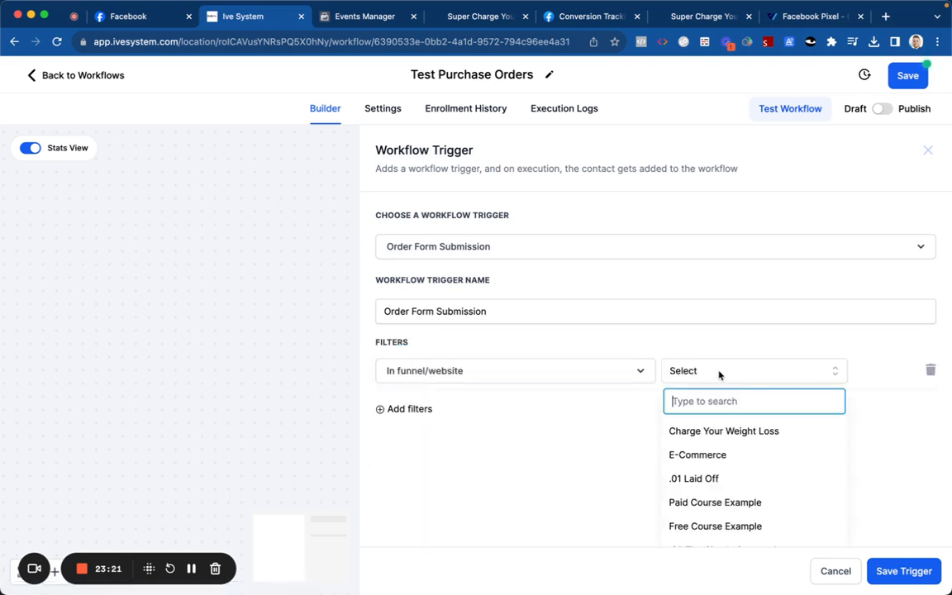
click(713, 431)
click(409, 410)
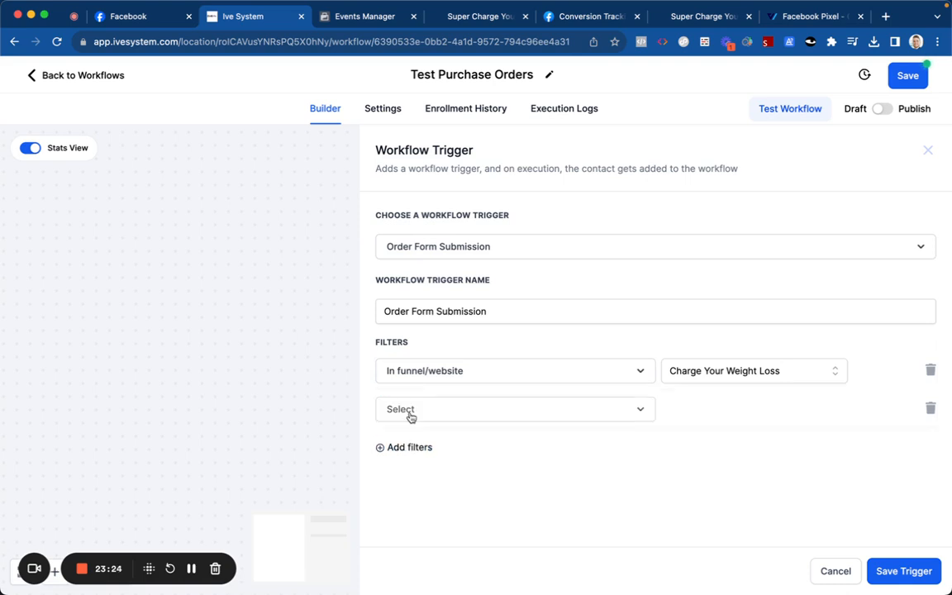
click(418, 417)
click(423, 431)
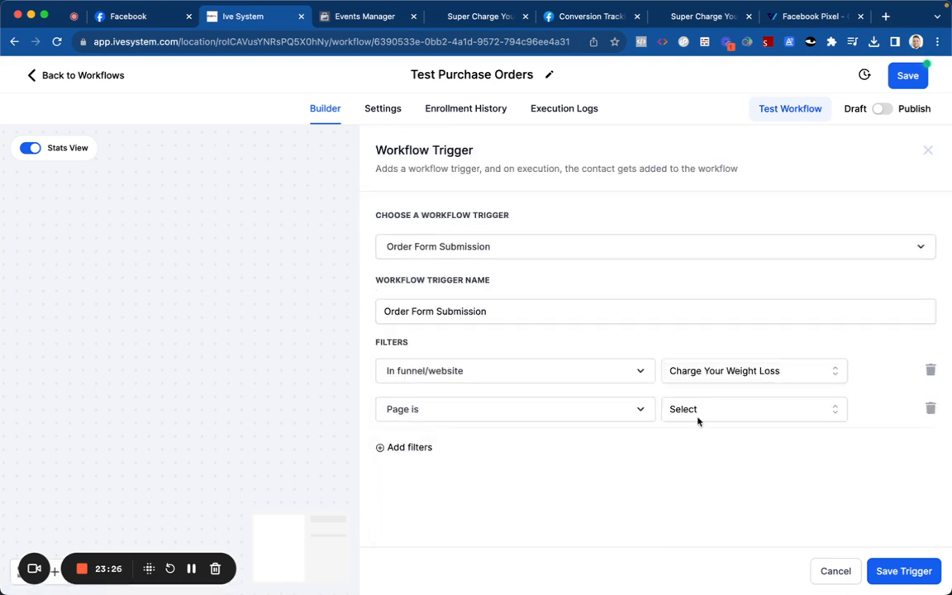
click(702, 413)
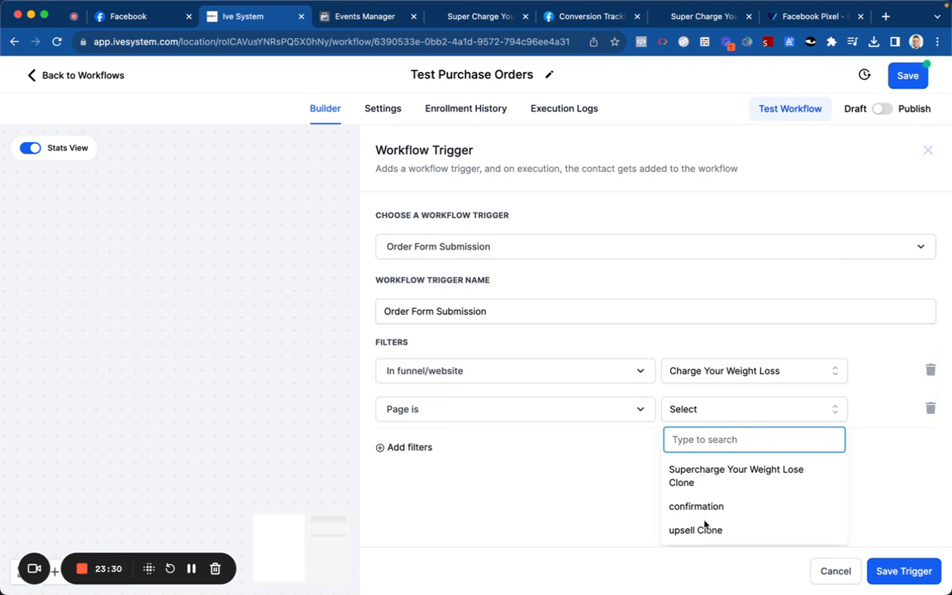
click(704, 476)
Step: Add a Product is filter for Complete Multivitamin
click(429, 460)
click(444, 462)
scroll(446, 465, down, 3)
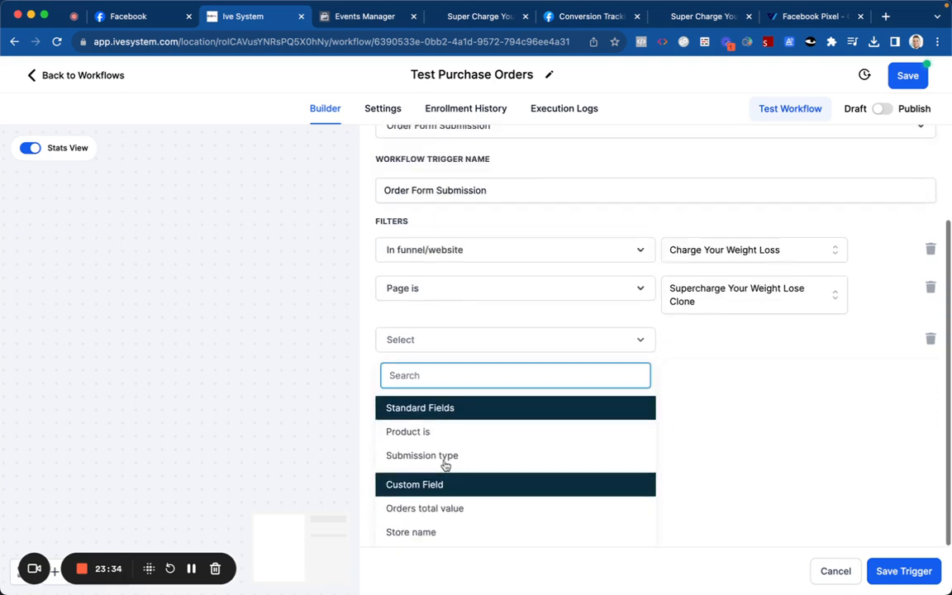
click(450, 434)
click(685, 470)
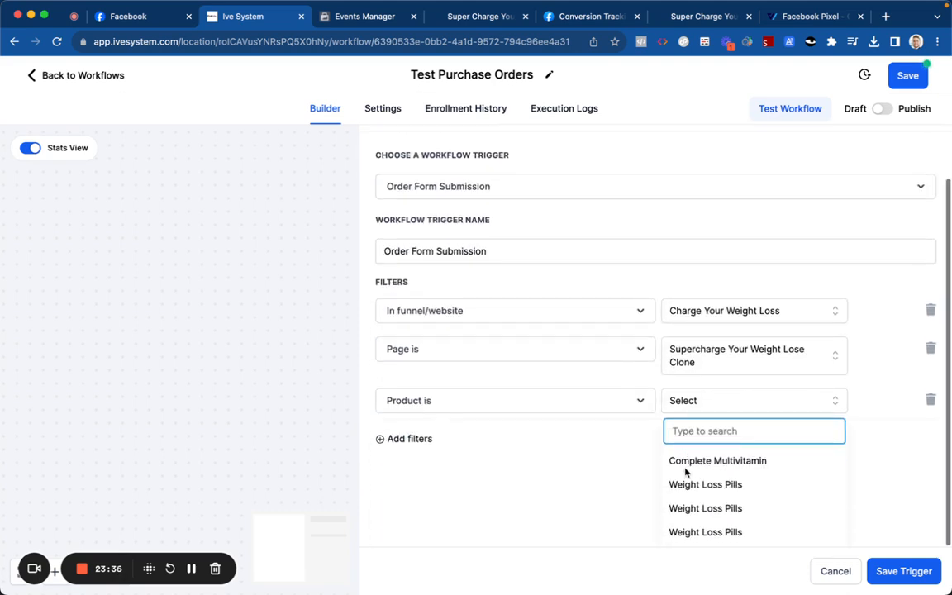
click(685, 461)
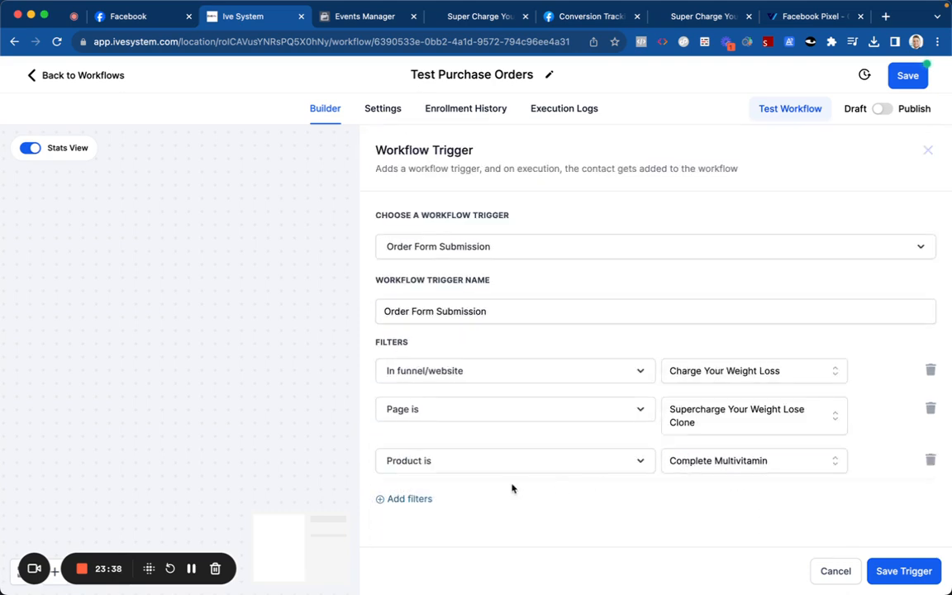
Step: Add a Submission type filter set to Upsell instead of Sale
click(393, 498)
click(440, 480)
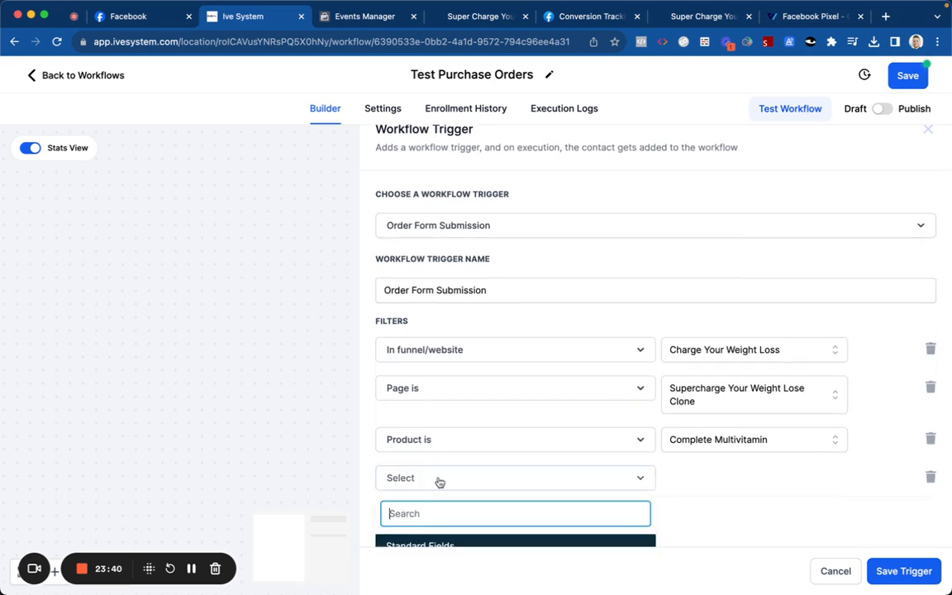
click(435, 484)
click(667, 486)
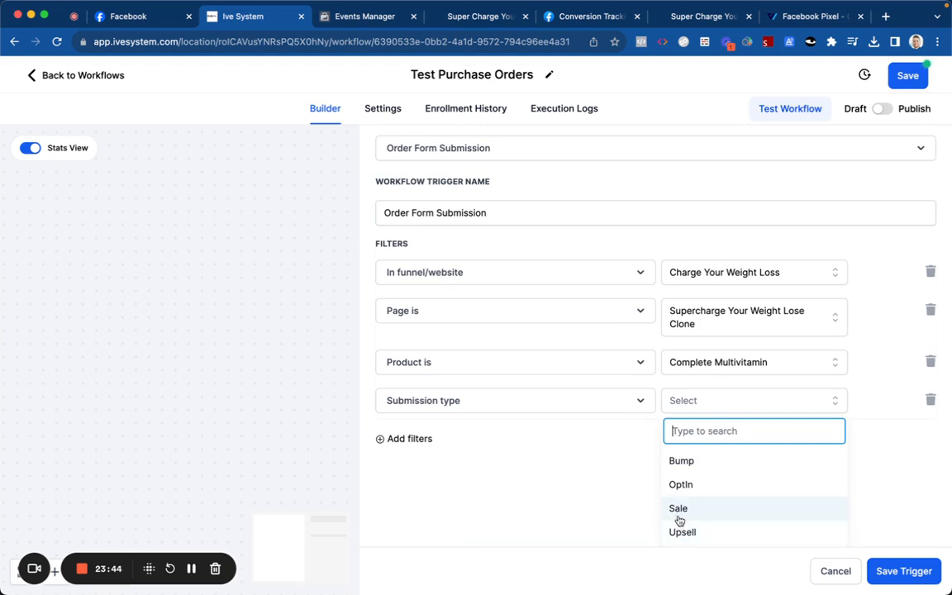
click(678, 510)
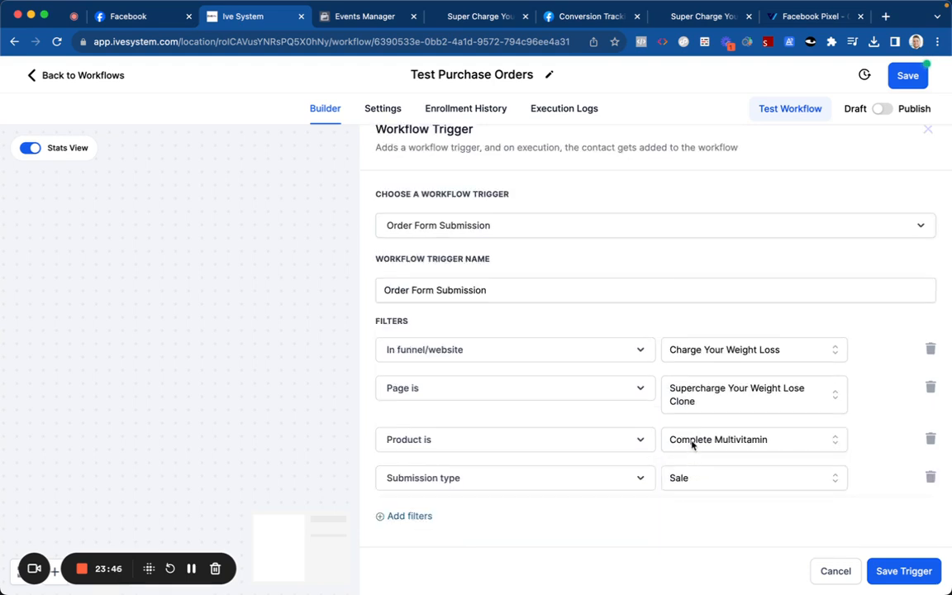
click(692, 478)
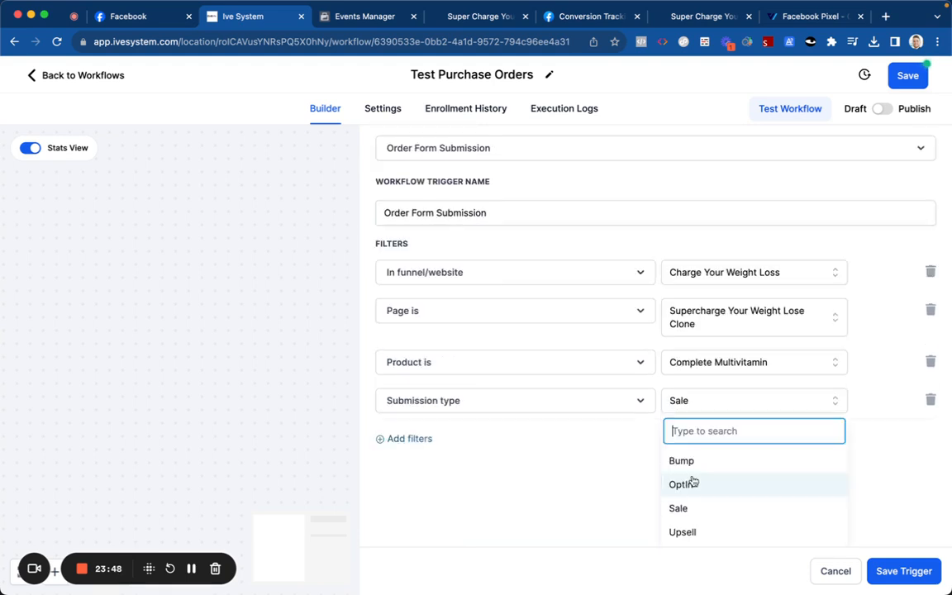
click(701, 532)
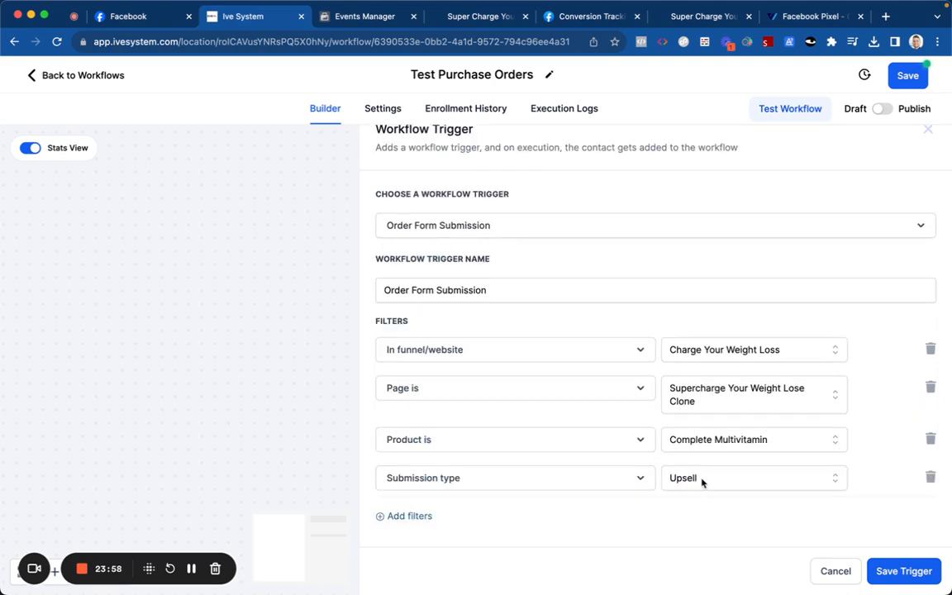
Step: Rename the trigger Complete Multi and remove the extra empty filter
click(597, 282)
key(super+a)
text(O)
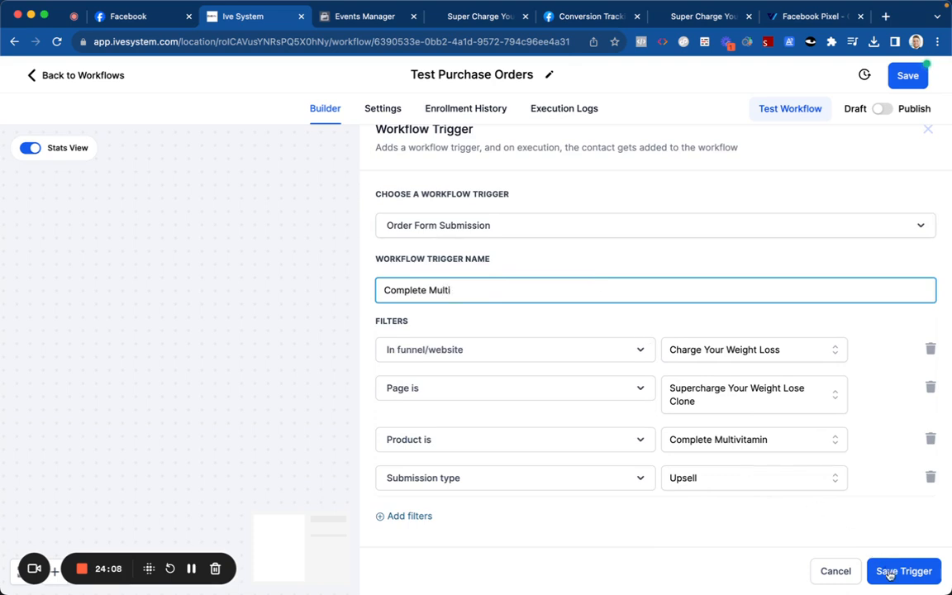
click(422, 516)
click(444, 480)
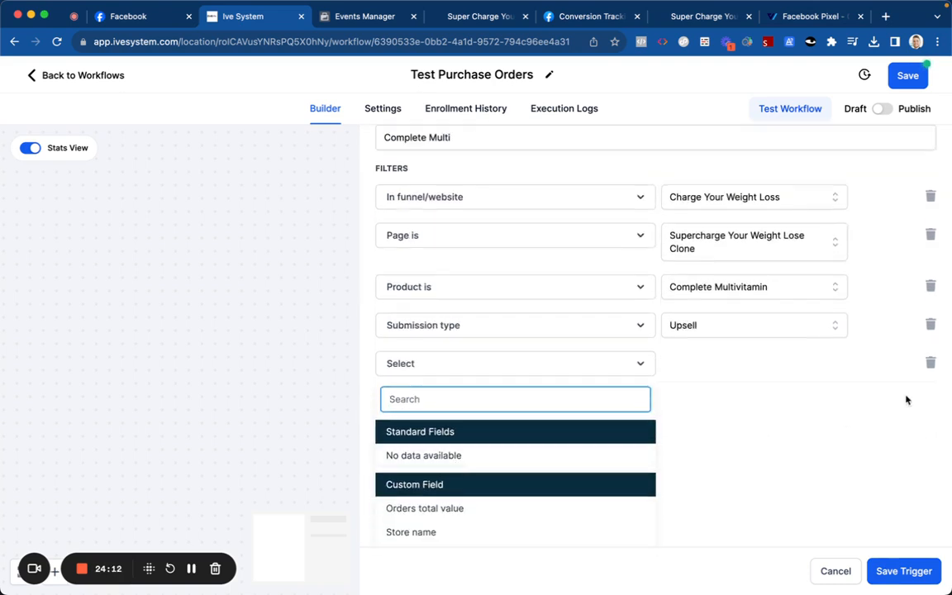
click(930, 368)
click(930, 366)
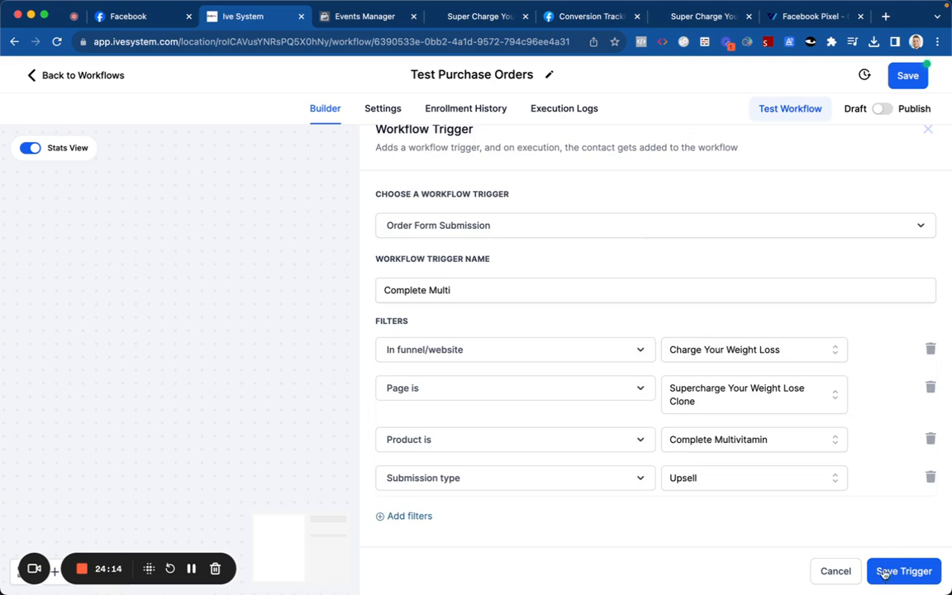
Step: Save the Complete Multi trigger and the workflow, then begin adding another trigger
click(903, 571)
click(882, 110)
click(903, 79)
click(661, 155)
Step: Create an Order Form Submission trigger filtered to the Charge Your Weight Loss funnel
text(orde)
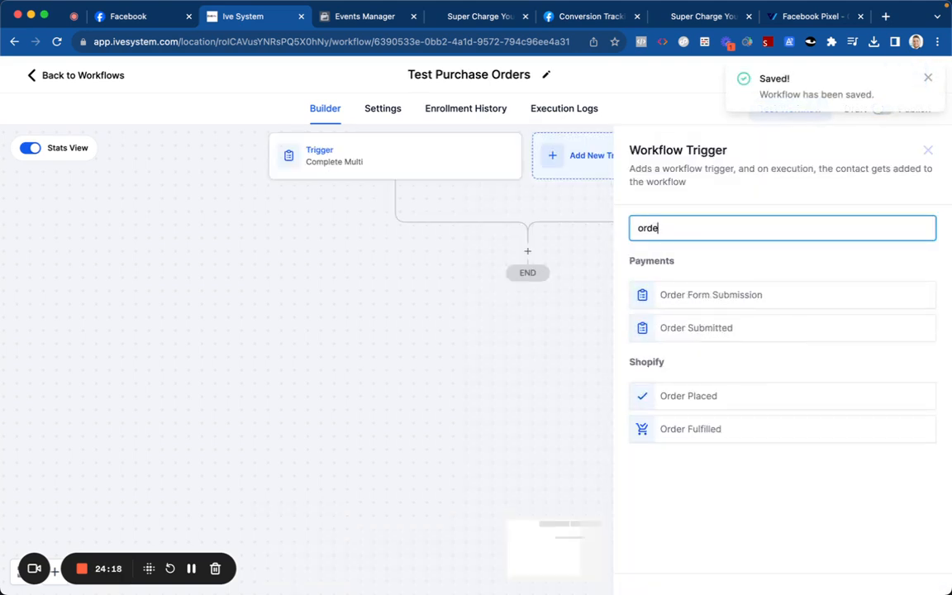
click(691, 297)
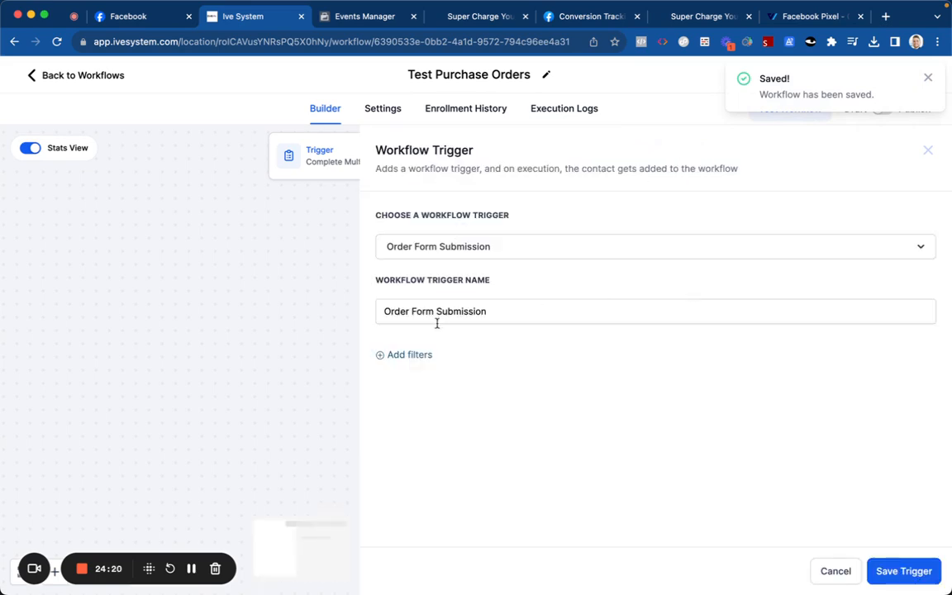
click(421, 356)
click(425, 370)
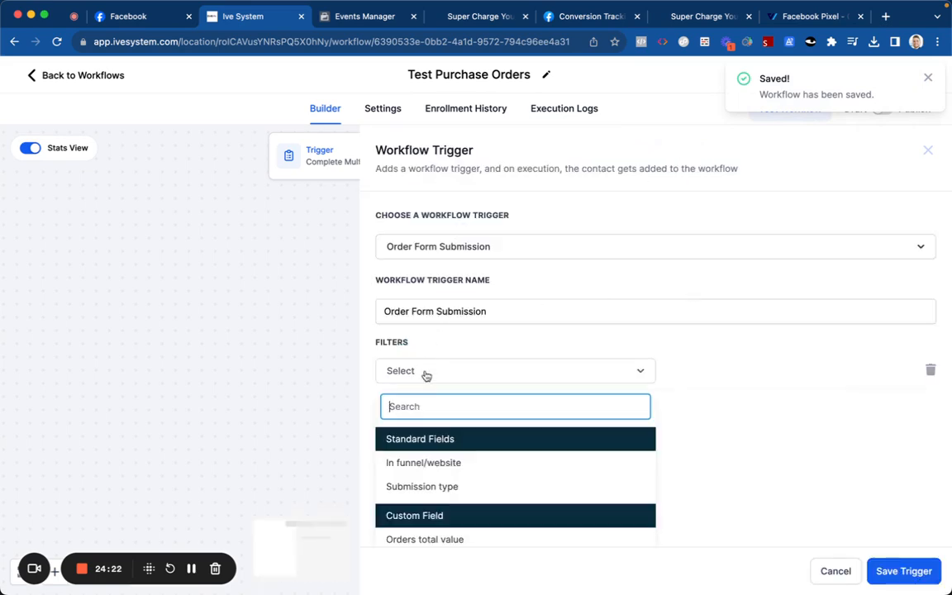
click(424, 461)
click(698, 377)
click(707, 431)
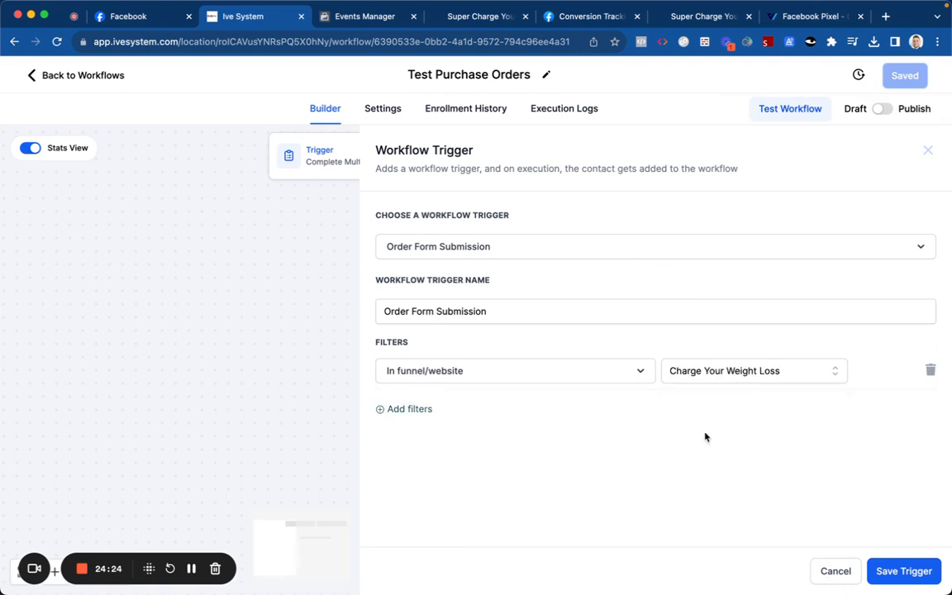
Step: Add filters for the Supercharge Your Weight Lose Clone page and the Weight Loss Pills product
click(420, 409)
click(420, 410)
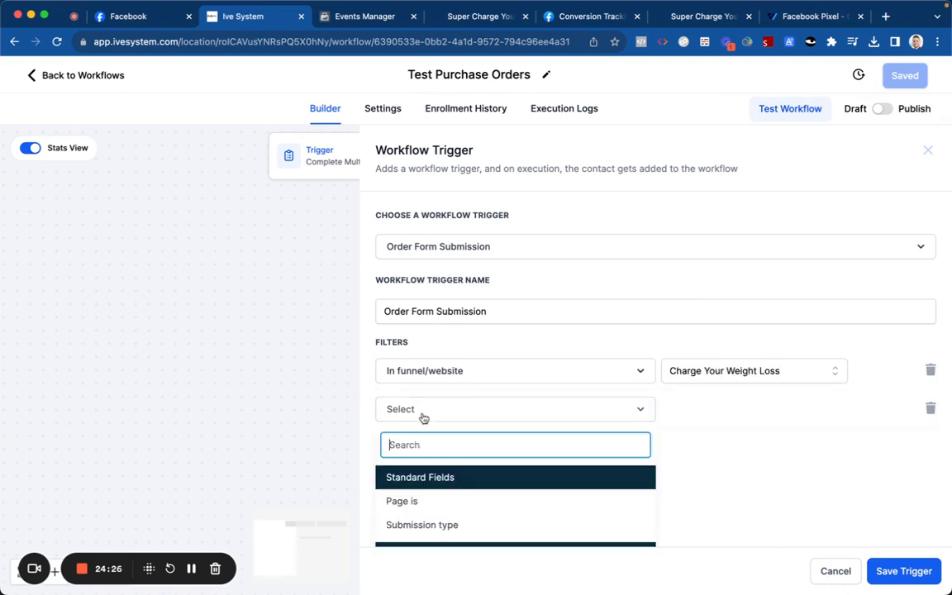
click(435, 502)
click(671, 411)
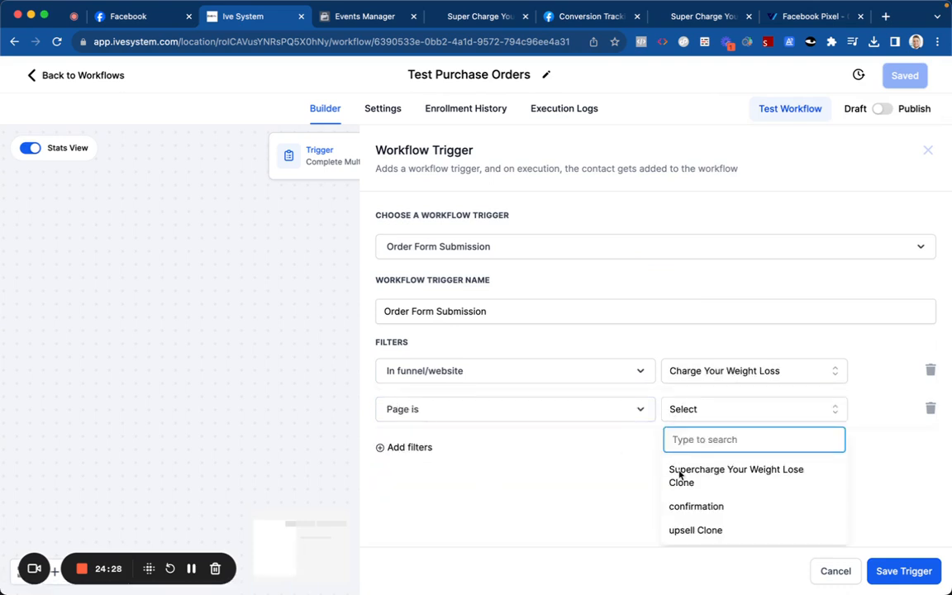
click(680, 474)
click(409, 459)
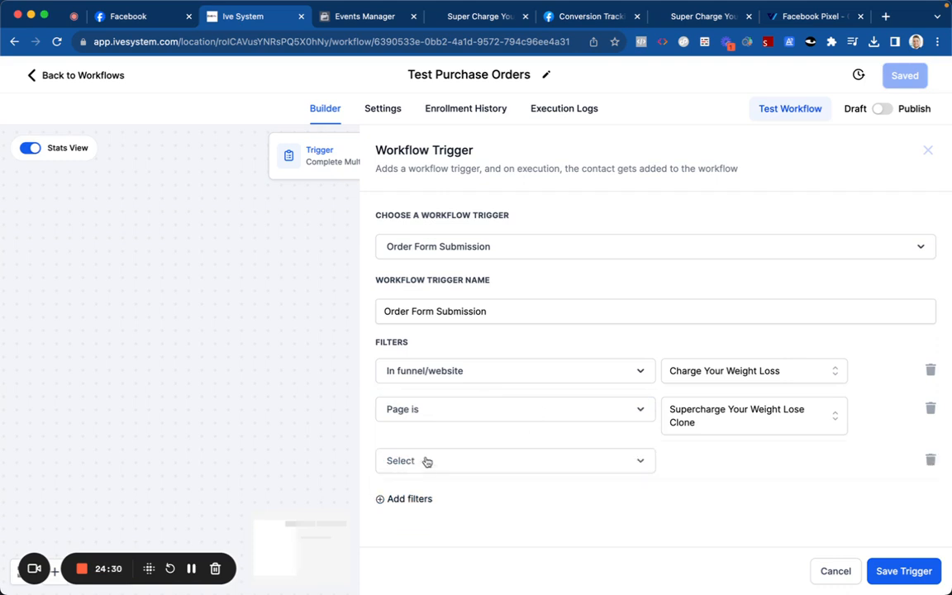
click(426, 461)
click(433, 432)
click(752, 463)
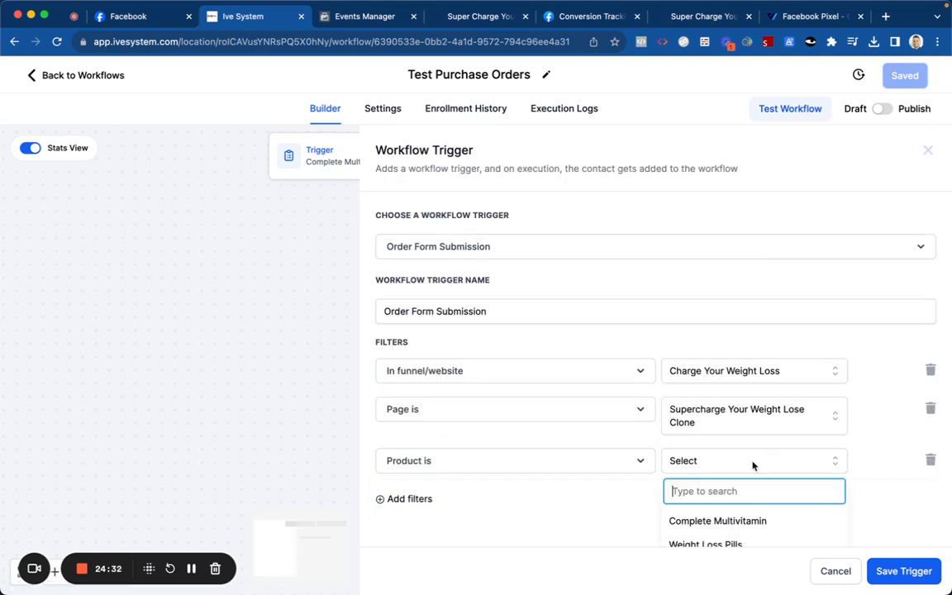
scroll(753, 465, down, 2)
click(725, 484)
Step: Name the trigger Weight Loss Pills, save it, and begin another trigger
triple_click(519, 302)
text(Weight Loss Pills)
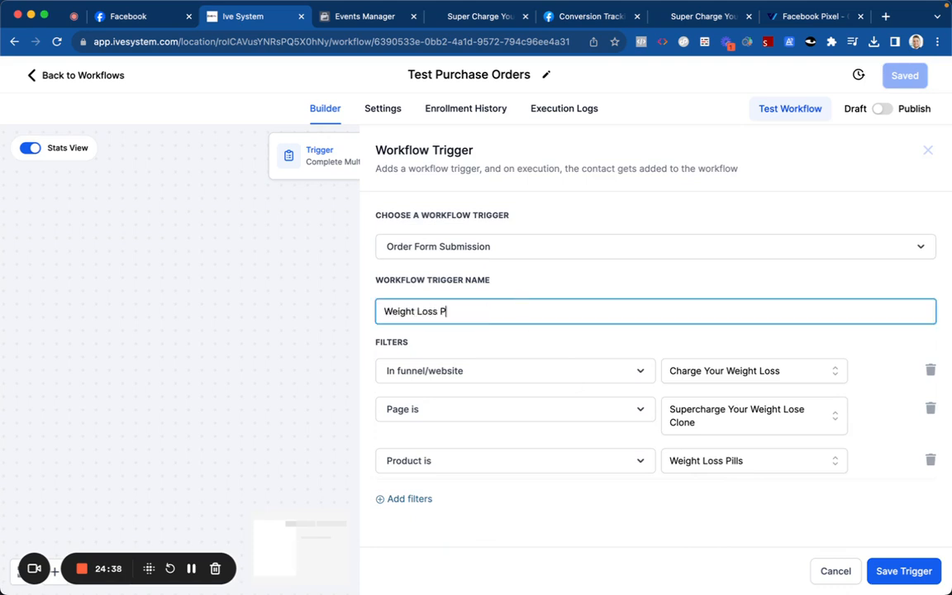
click(907, 570)
click(809, 151)
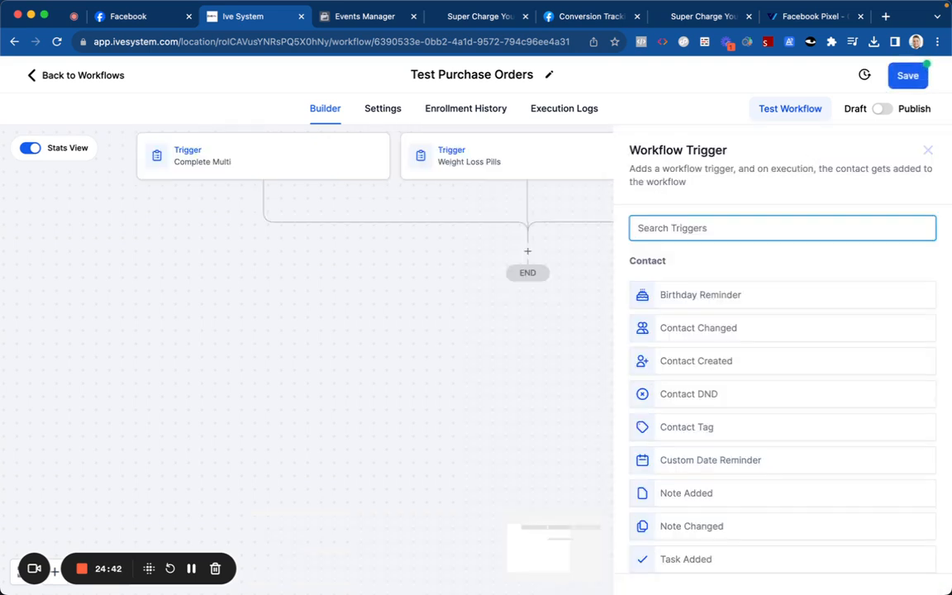
Step: Create another Order Form Submission trigger filtered to the Charge Your Weight Loss funnel
text(order)
click(744, 295)
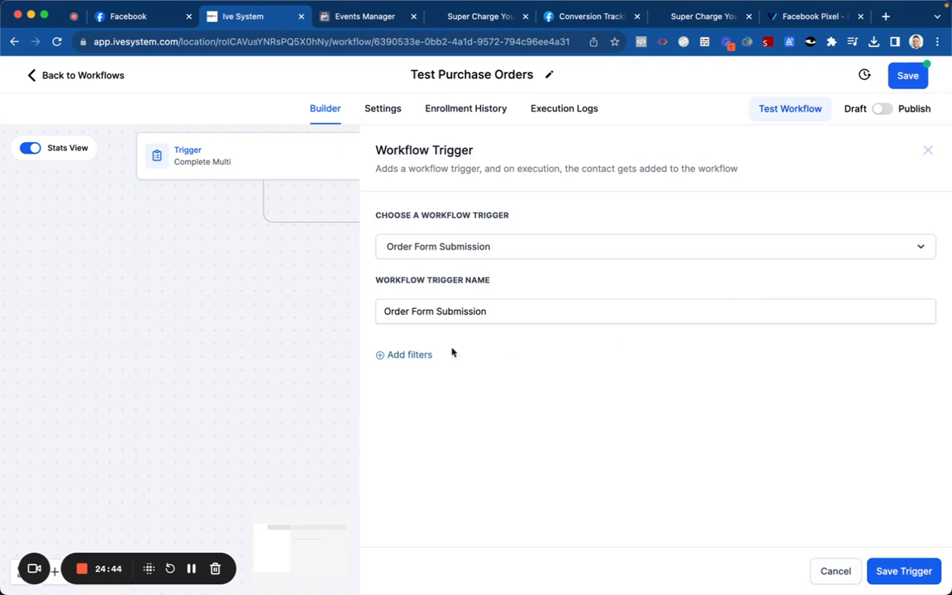
click(405, 353)
click(421, 374)
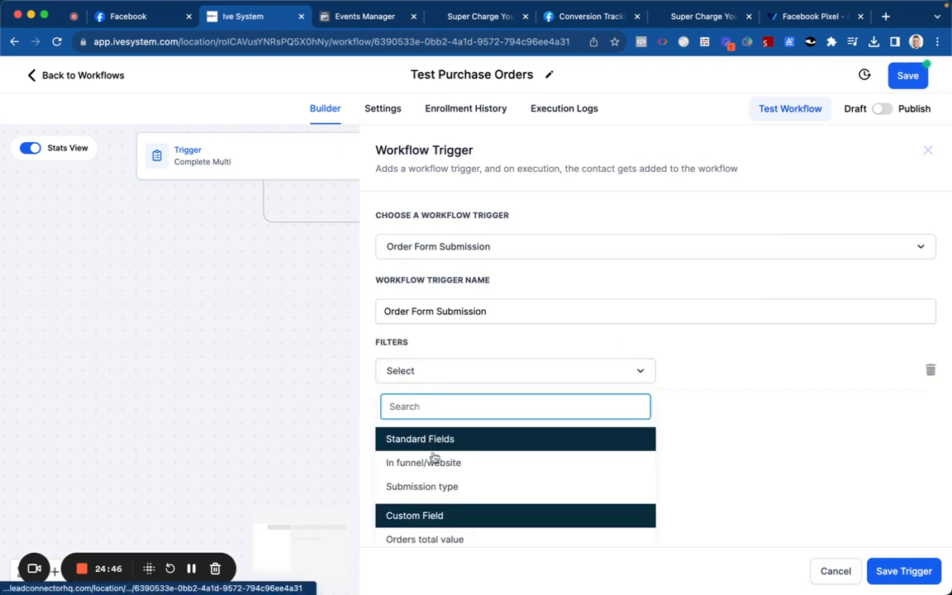
click(453, 459)
click(716, 375)
scroll(673, 430, down, 2)
scroll(673, 430, up, 2)
click(676, 431)
Step: Add filters for the Supercharge Your Weight Lose Clone page and the Weight Loss Pills product
click(425, 408)
click(425, 410)
click(435, 503)
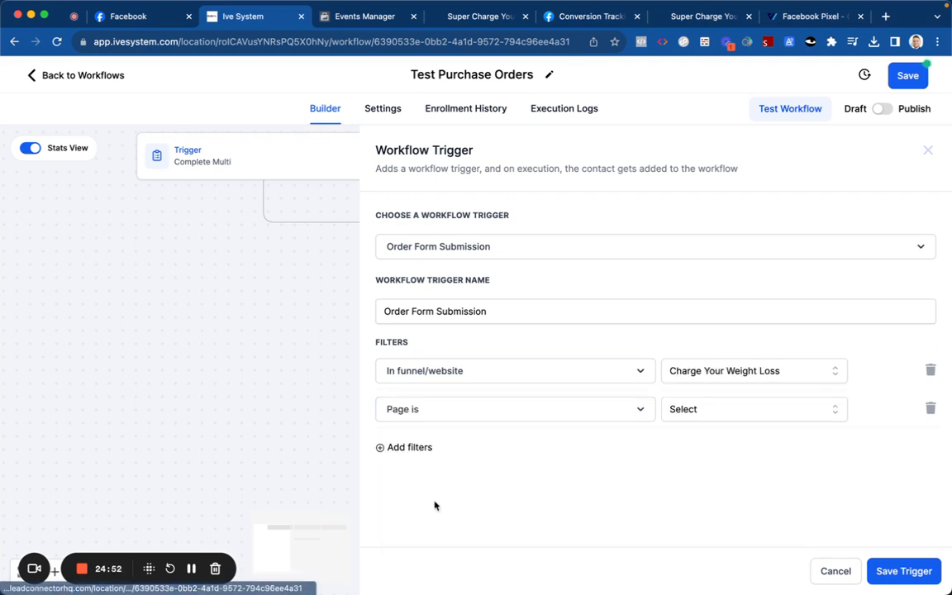
click(683, 418)
click(683, 477)
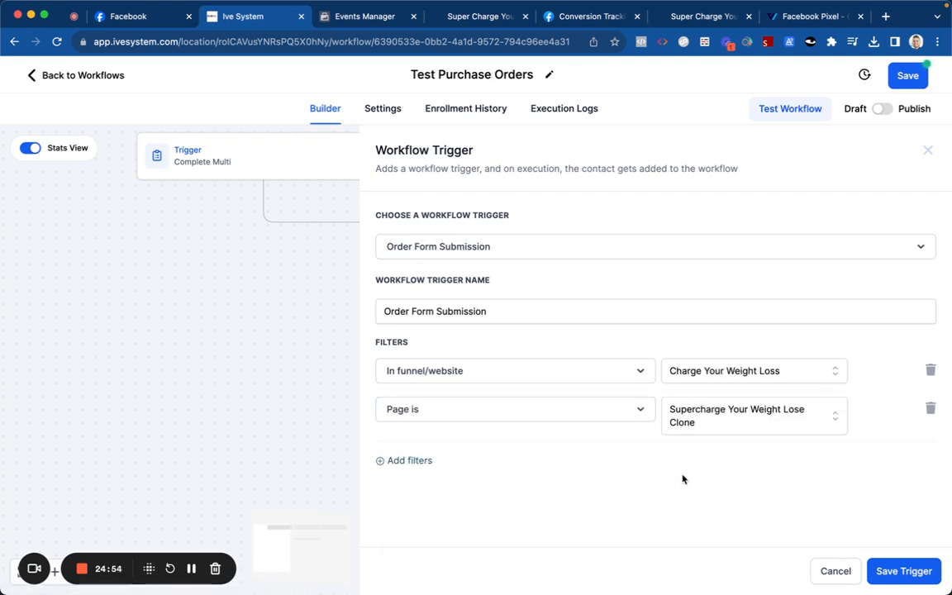
click(417, 463)
click(415, 460)
click(429, 434)
click(703, 463)
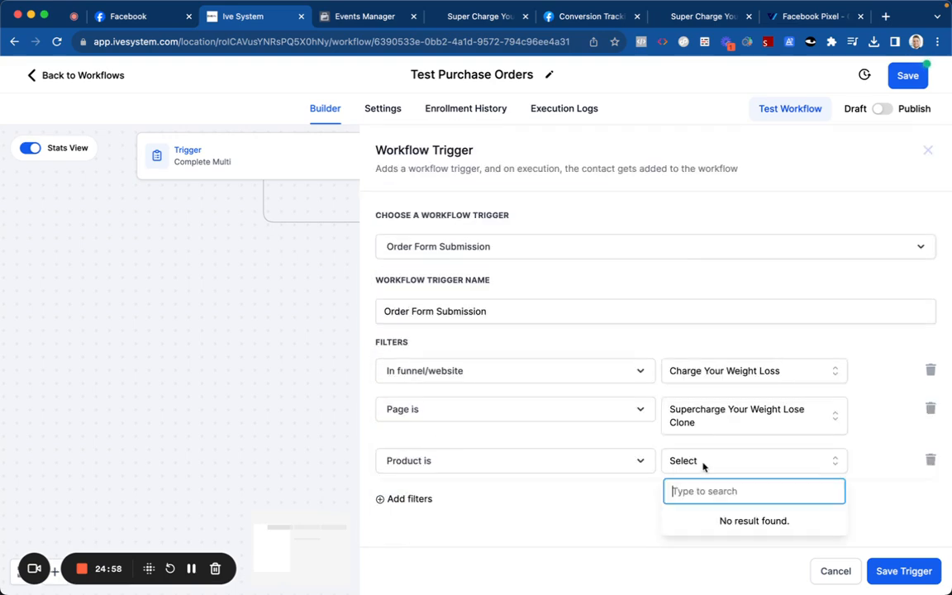
scroll(676, 514, down, 2)
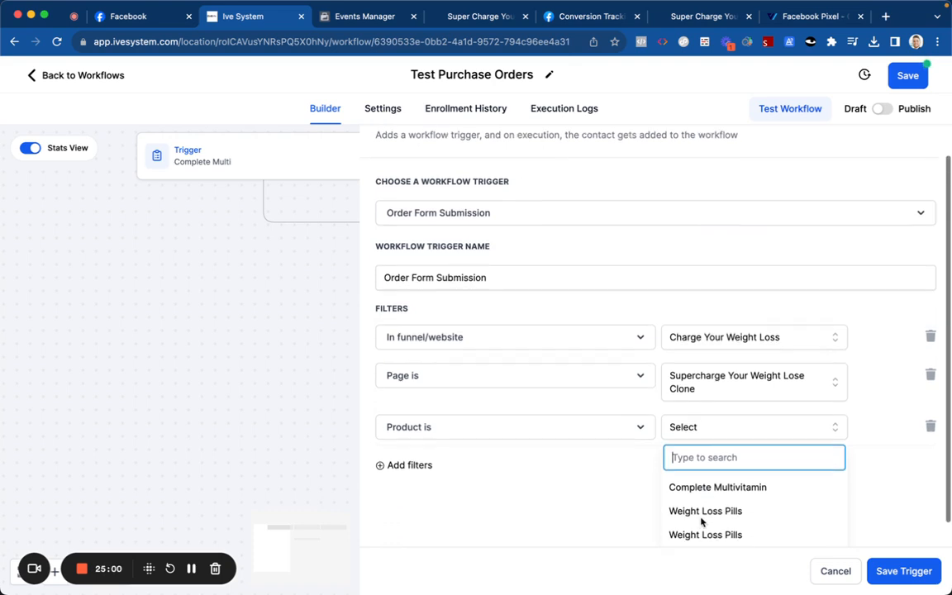
click(701, 519)
Step: Name the trigger Weight Loss Pills, add a Submission type Sale filter, and save it
triple_click(498, 313)
text(Weight Loss Pills)
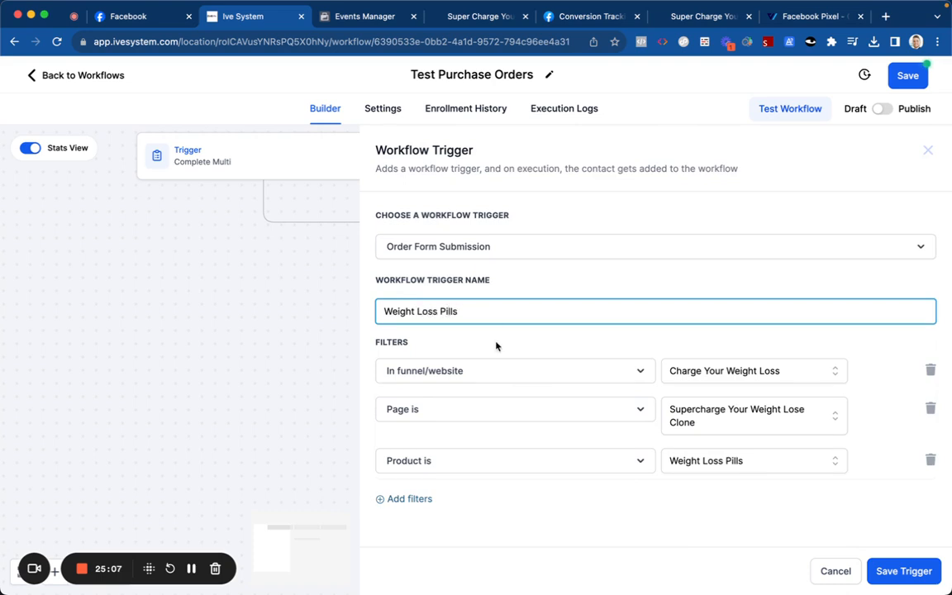
click(494, 344)
click(426, 499)
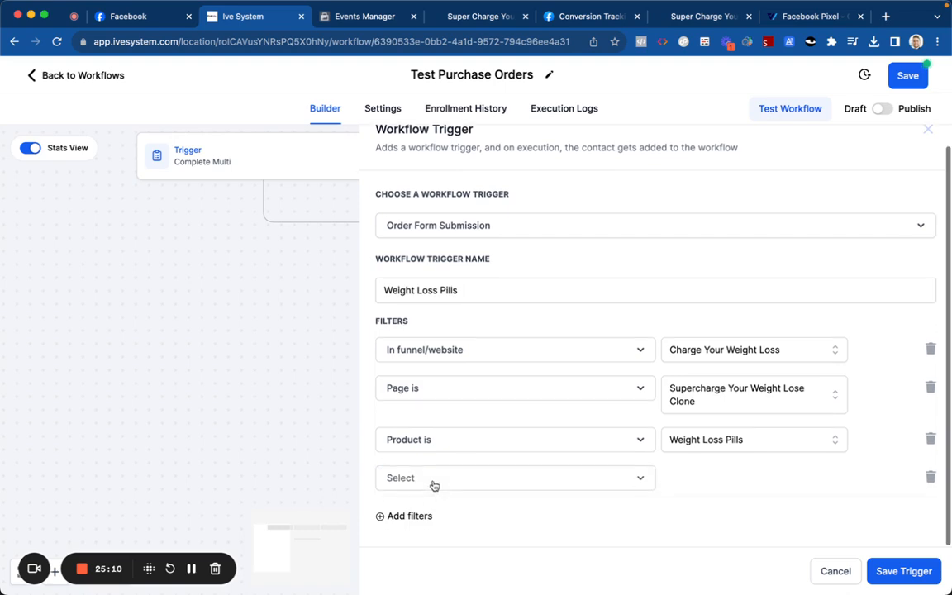
click(433, 485)
click(436, 456)
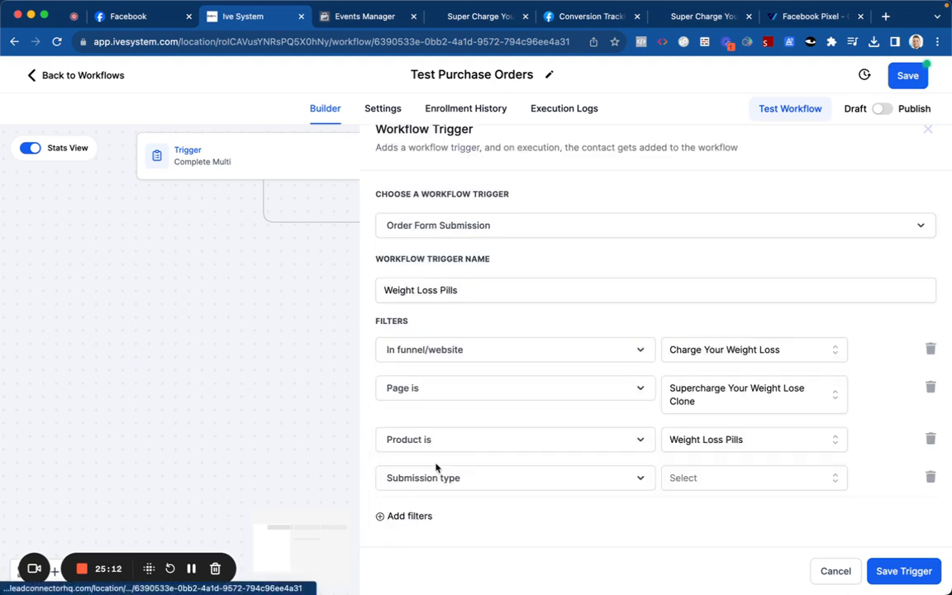
click(689, 482)
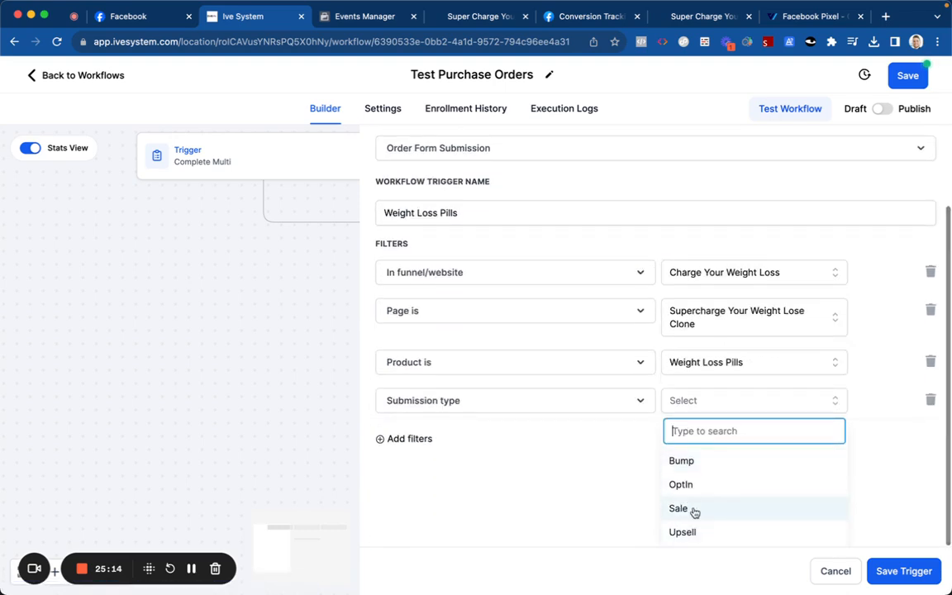
click(678, 508)
click(884, 569)
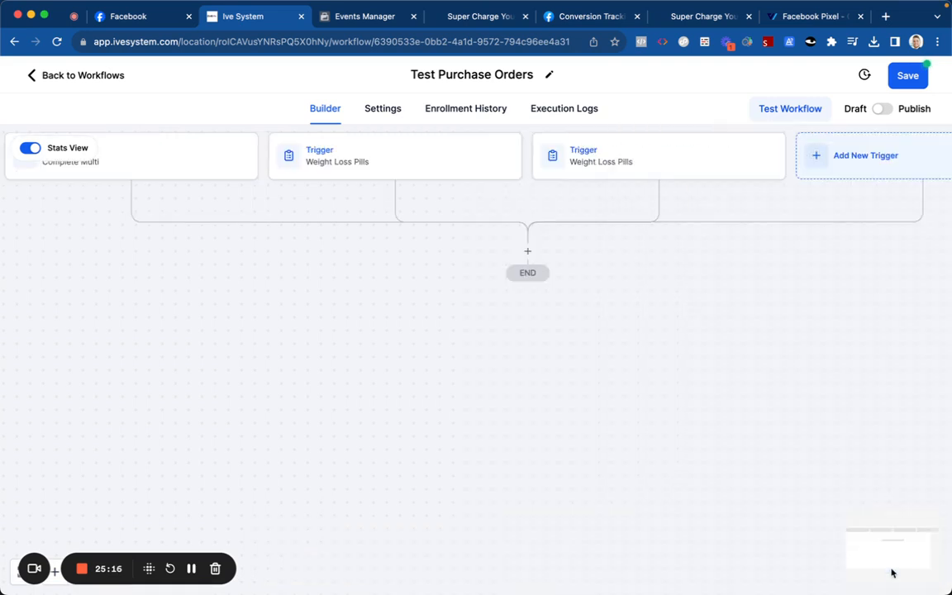
Step: Save the workflow, rename it to '.02 Sale', and save again
click(882, 108)
click(906, 76)
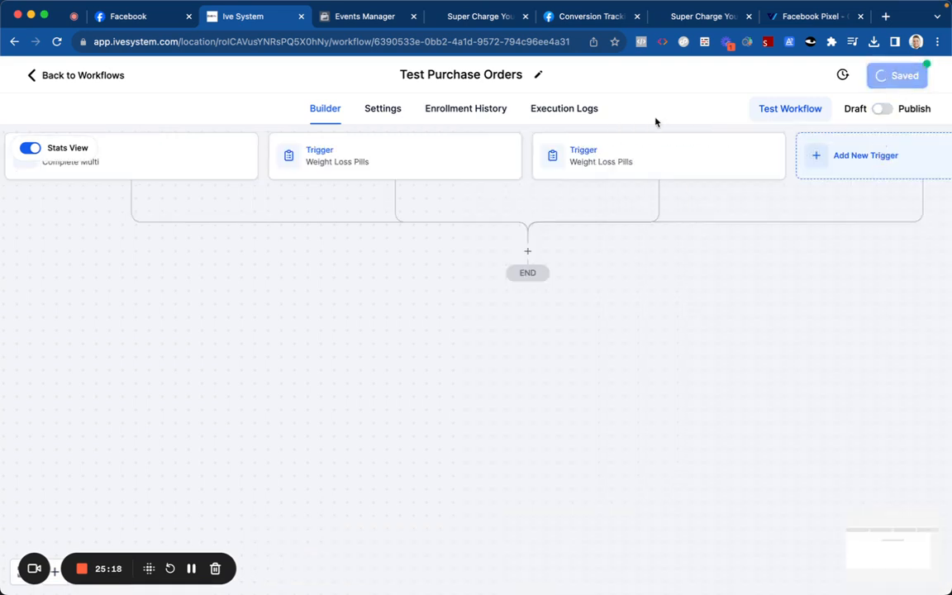
click(448, 75)
triple_click(448, 74)
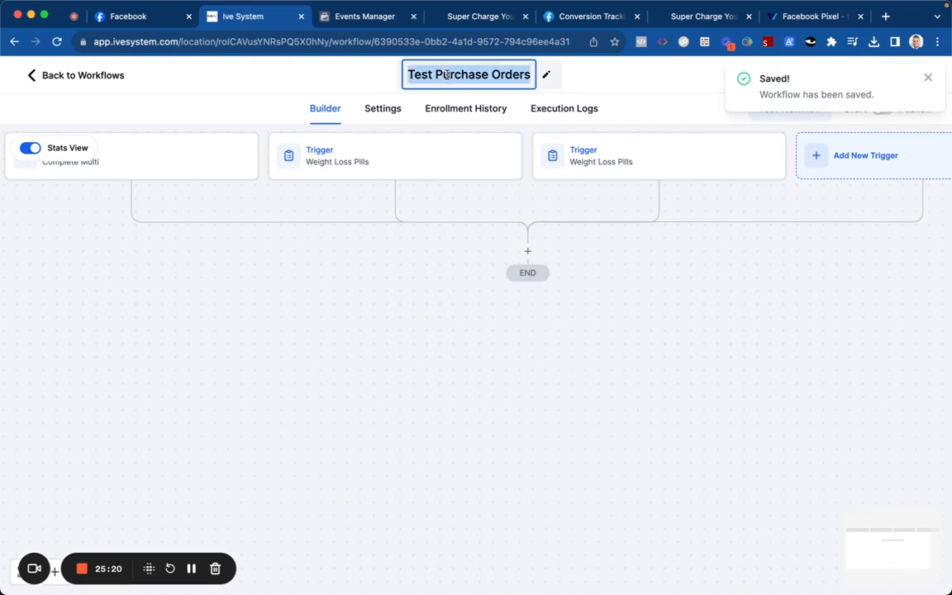
text(.02 Sale)
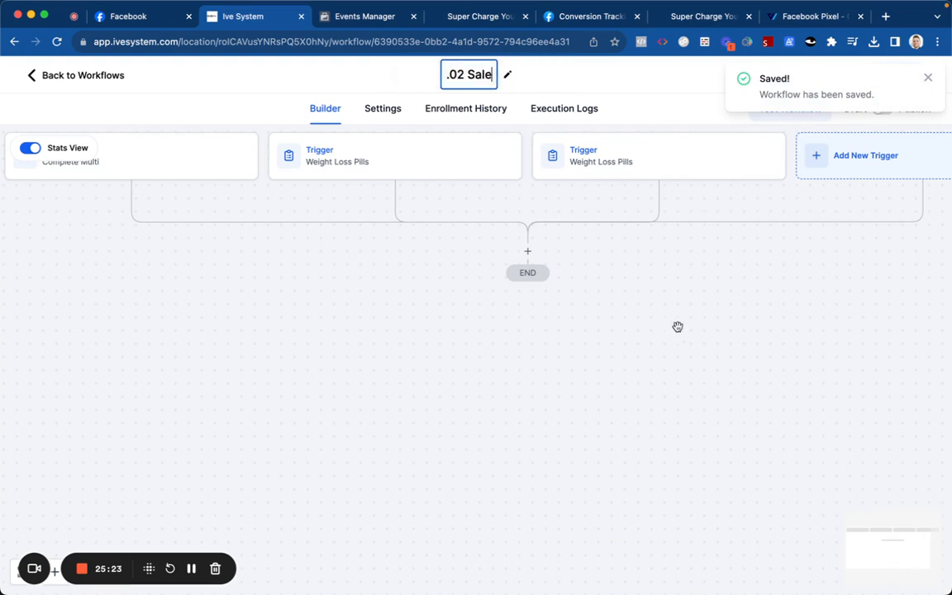
key(Return)
click(900, 77)
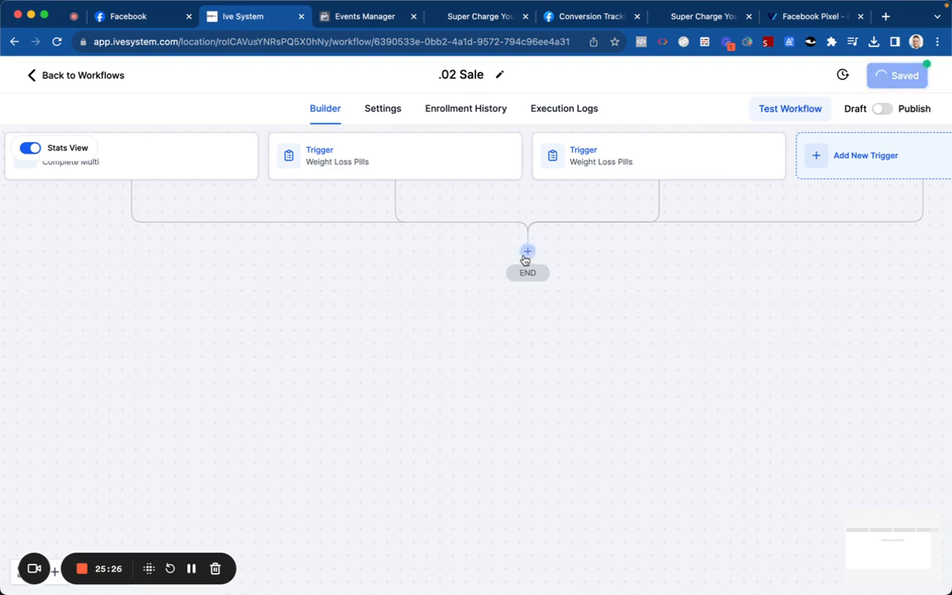
Step: Switch on Allow re-entry in the workflow settings, save, and open the action list above END
click(526, 252)
click(396, 110)
click(79, 276)
scroll(331, 366, down, 5)
scroll(354, 270, up, 5)
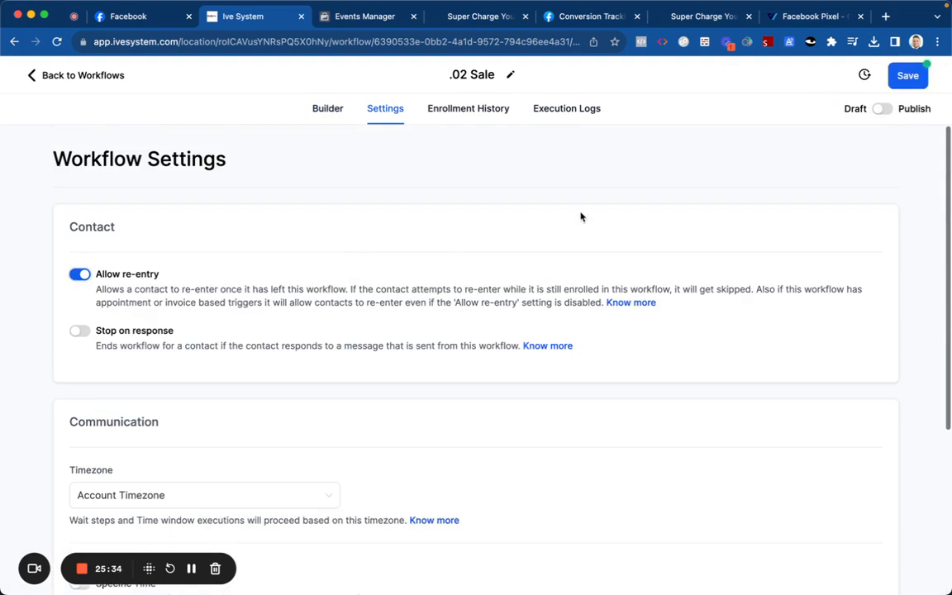
click(897, 82)
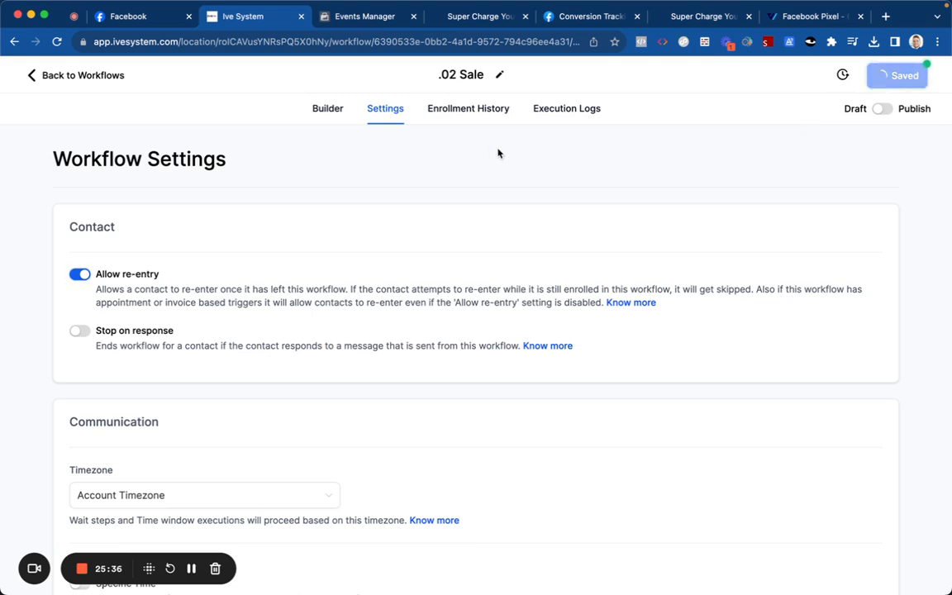
click(320, 111)
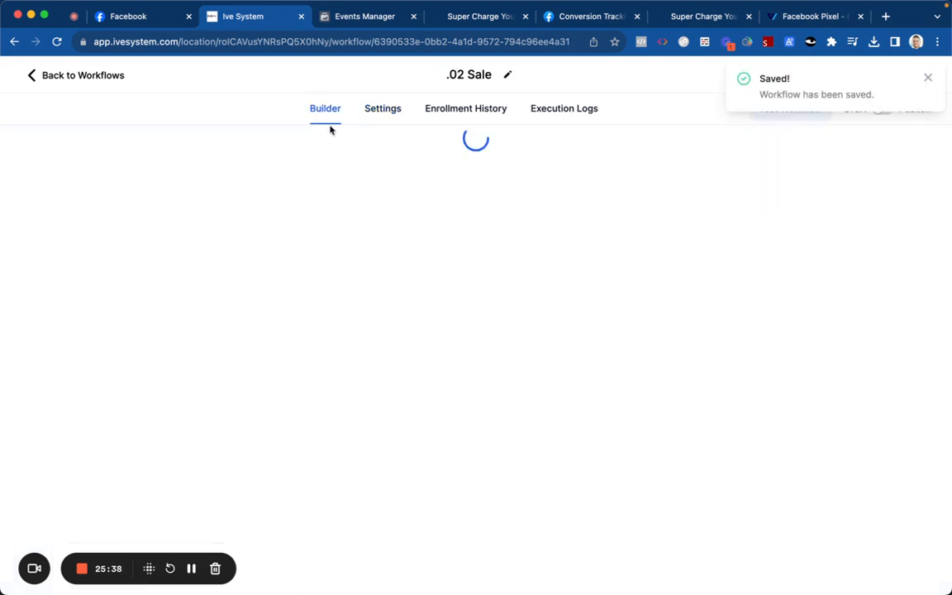
click(524, 227)
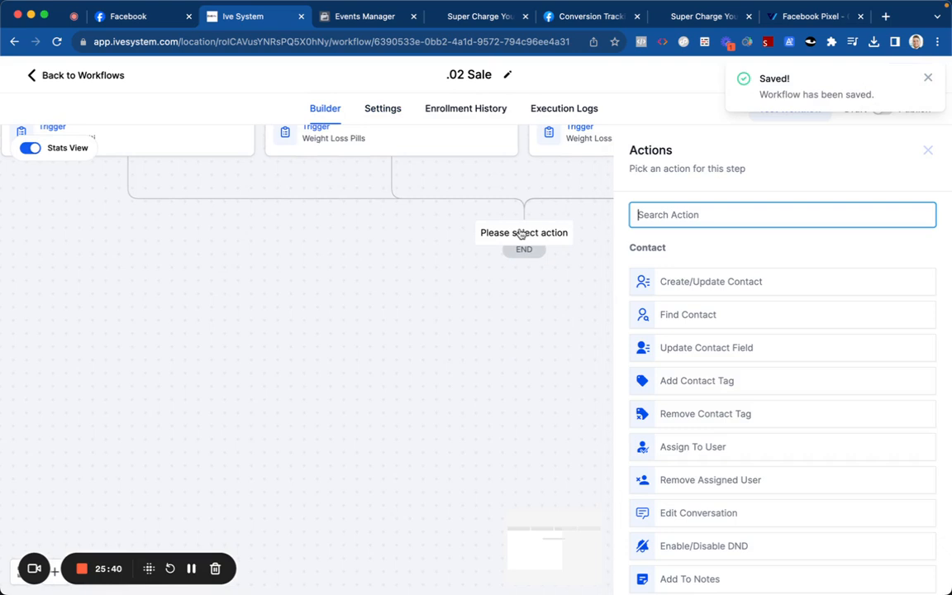
Step: Leave the workflow builder for the Opportunities pipelines list
click(83, 76)
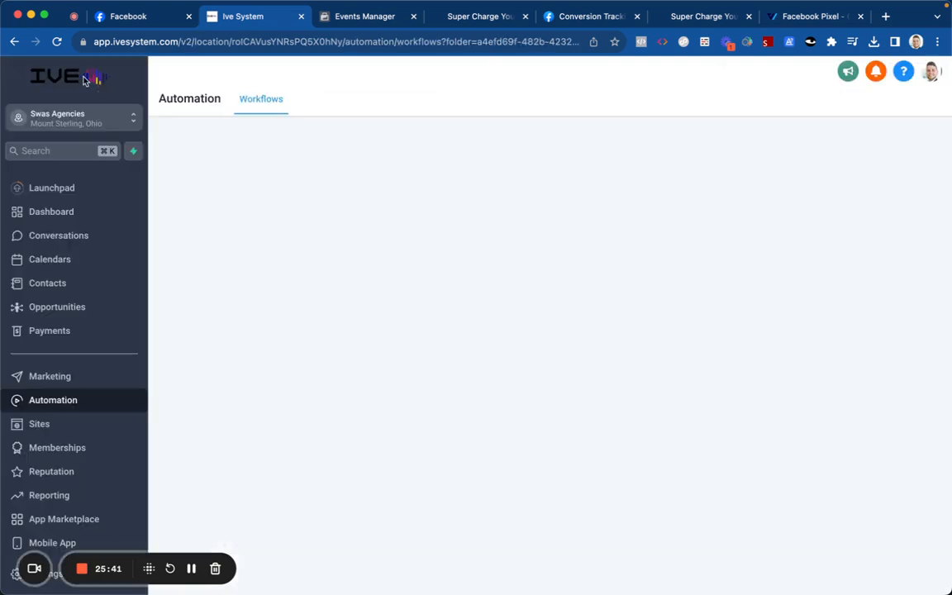
click(111, 306)
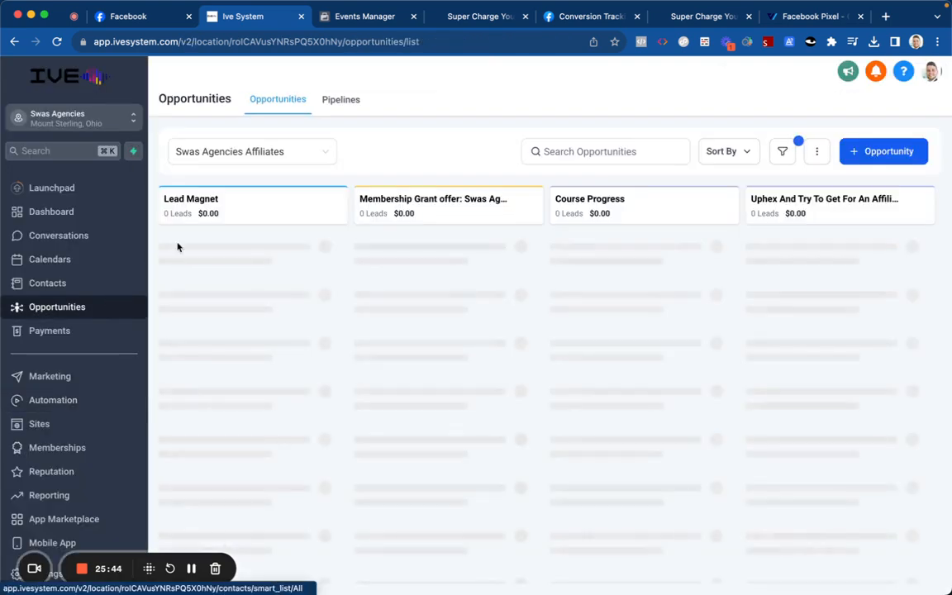
click(332, 104)
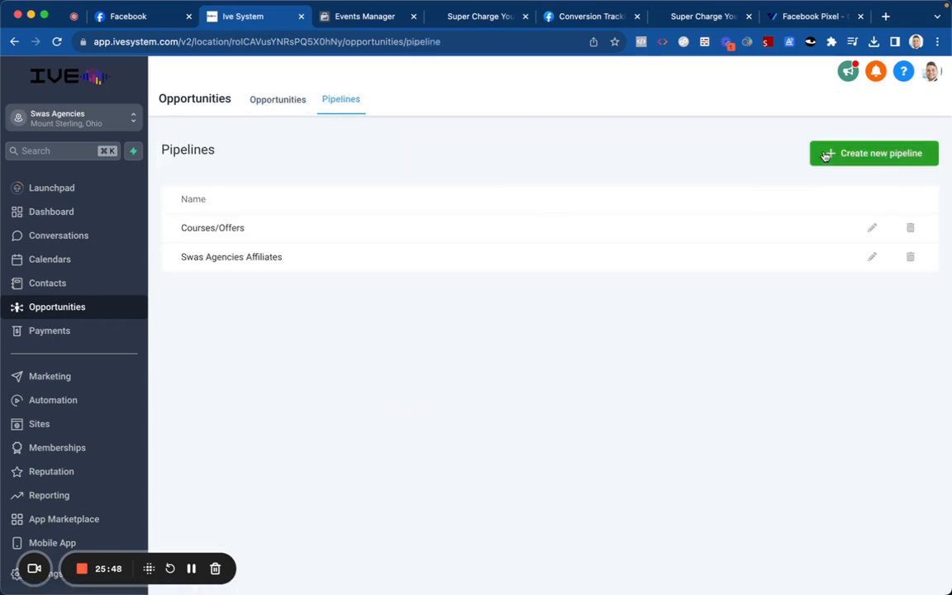
Step: Create the Sales Test pipeline with an Opt-In stage and a second stage, then return to Automation
click(825, 156)
text(Sales Test)
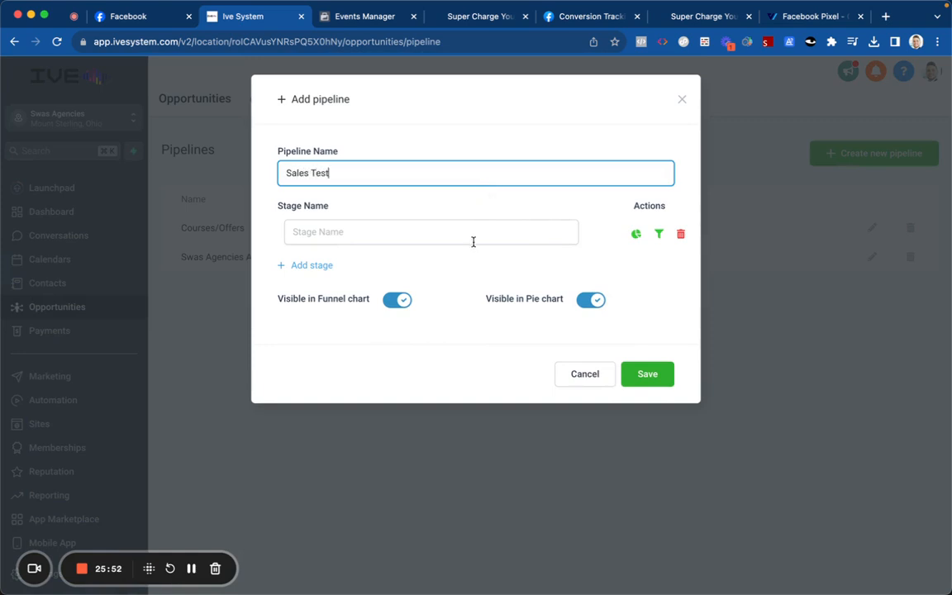
click(473, 241)
text(Opt-In)
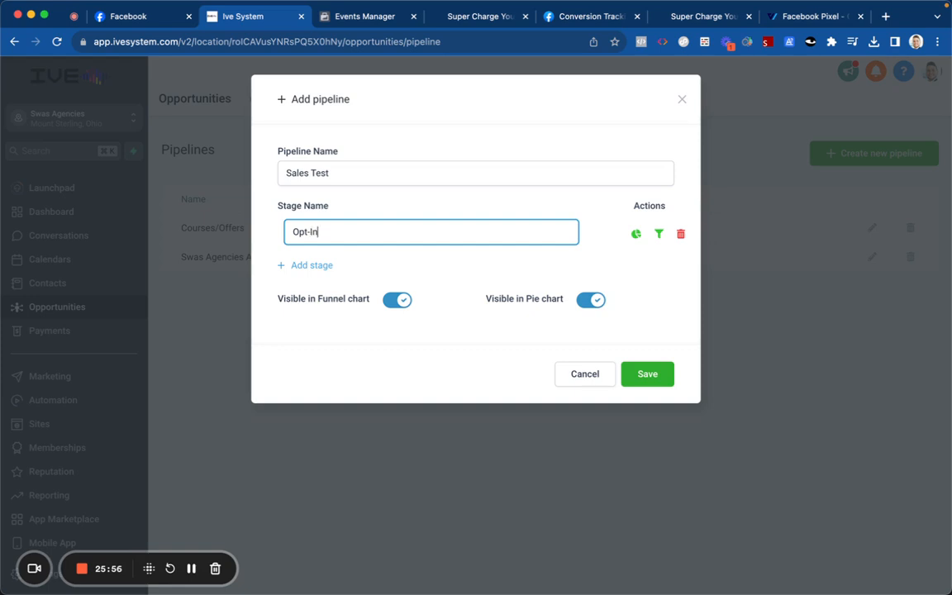
click(313, 265)
text(Sale)
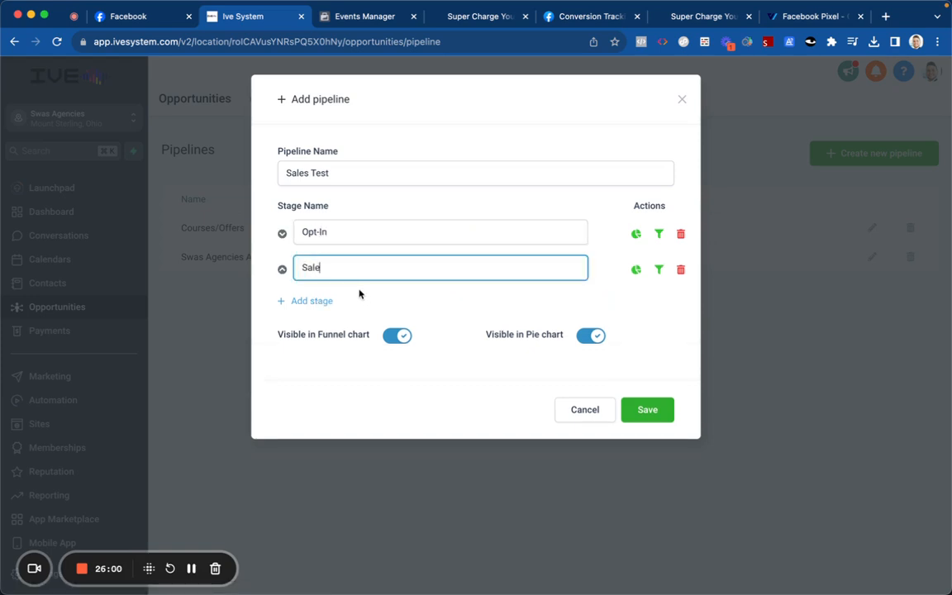
click(626, 412)
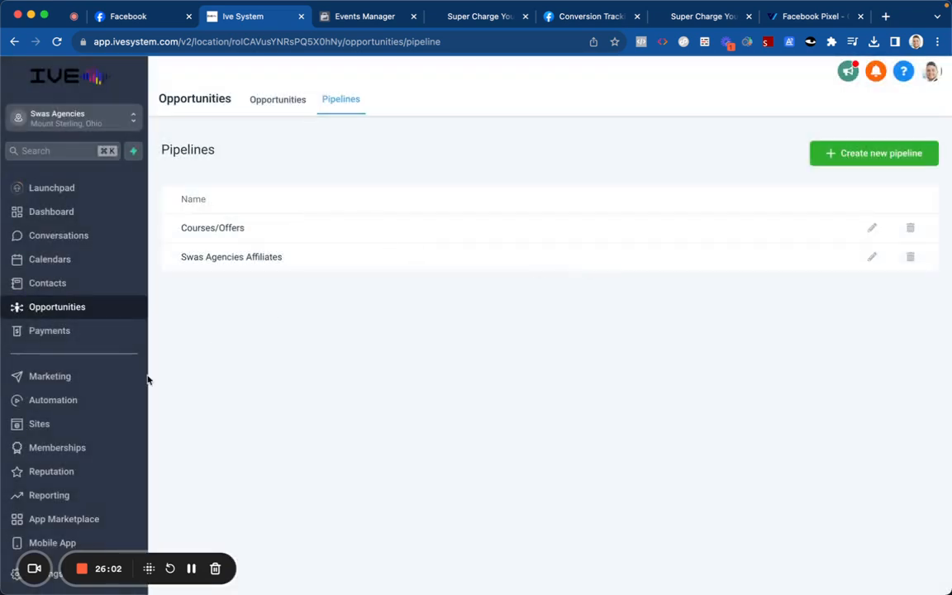
click(90, 403)
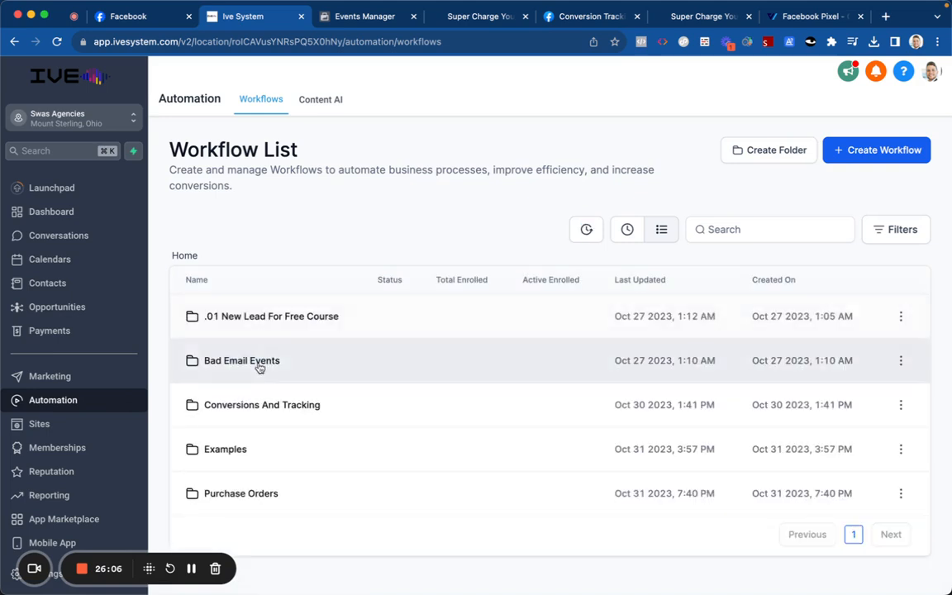
Step: In the Purchase Orders folder, start a from-scratch workflow titled Opt-In and open its trigger list
click(251, 493)
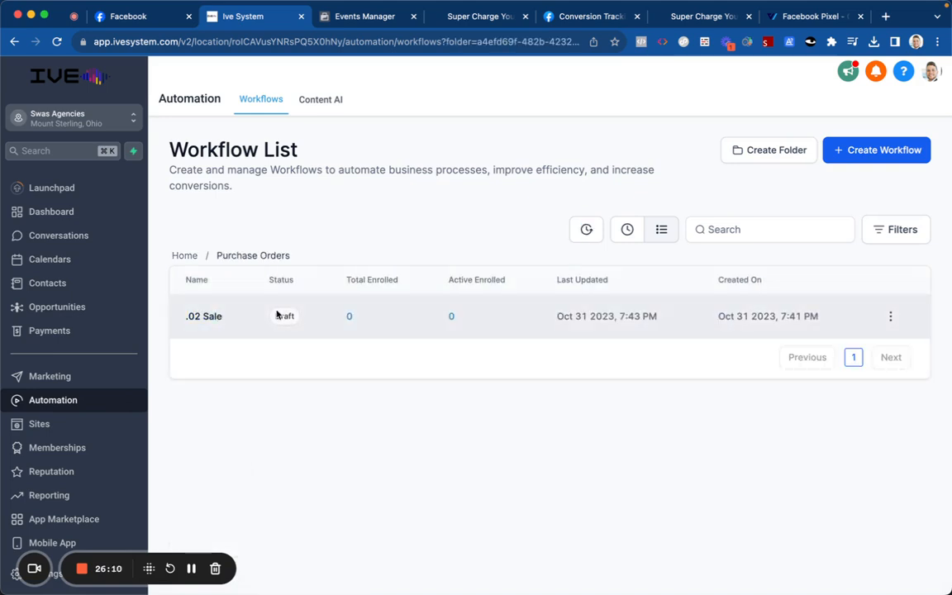
click(847, 161)
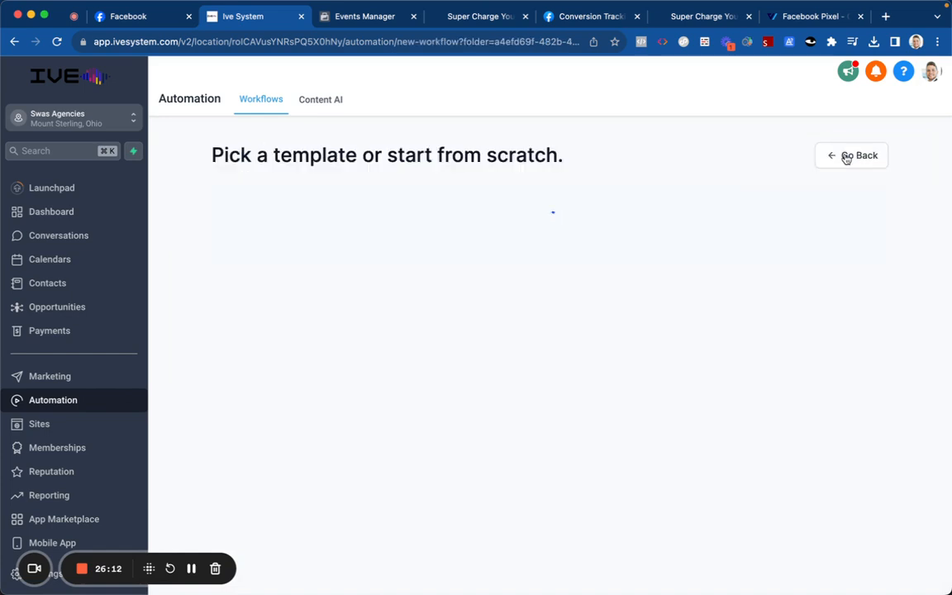
click(395, 344)
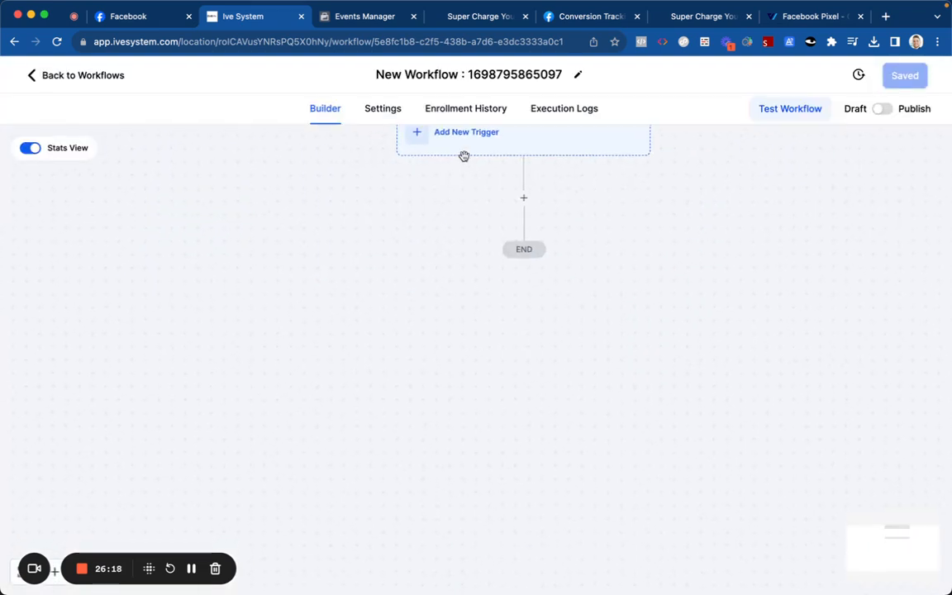
click(461, 76)
key(super+a)
text(Opt)
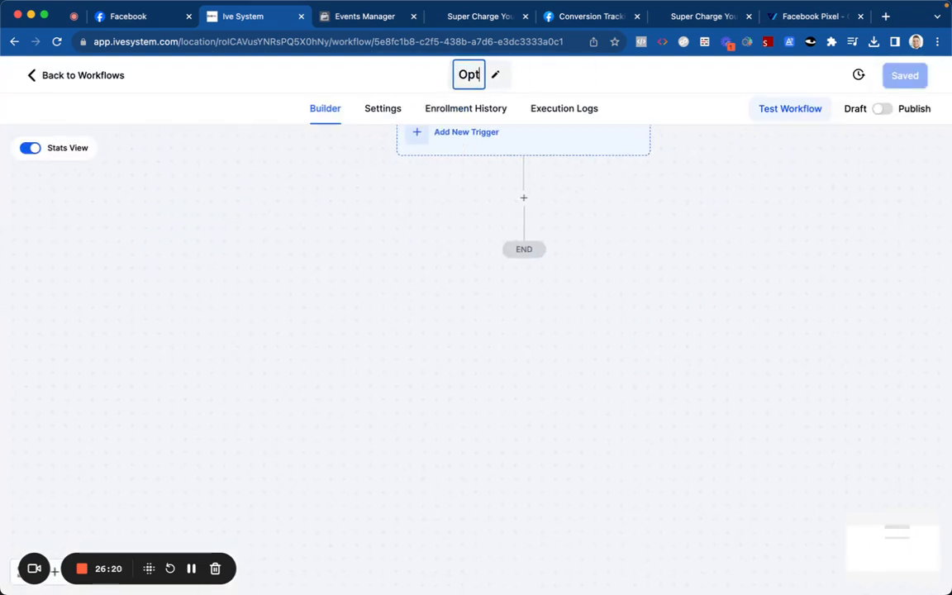
text(-In)
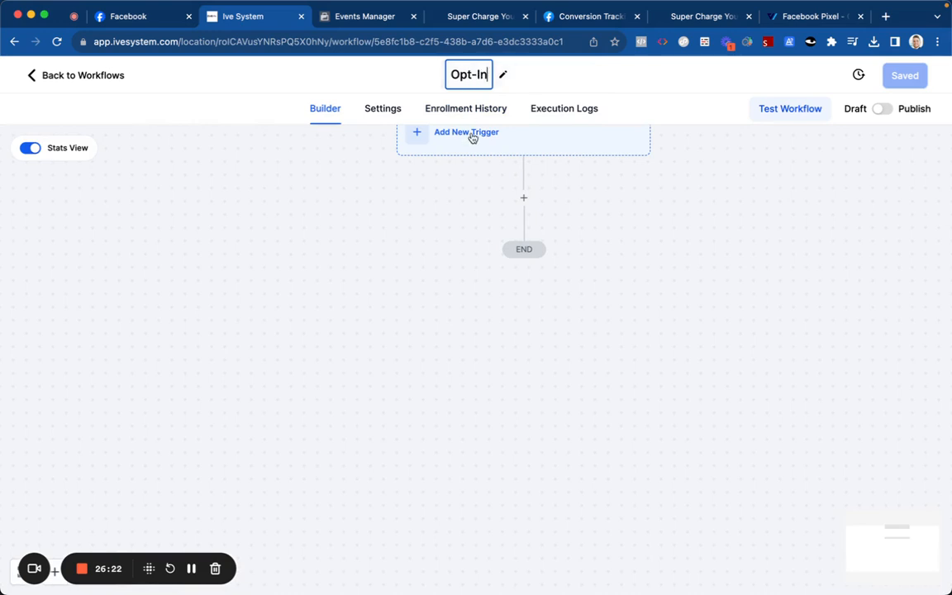
click(462, 138)
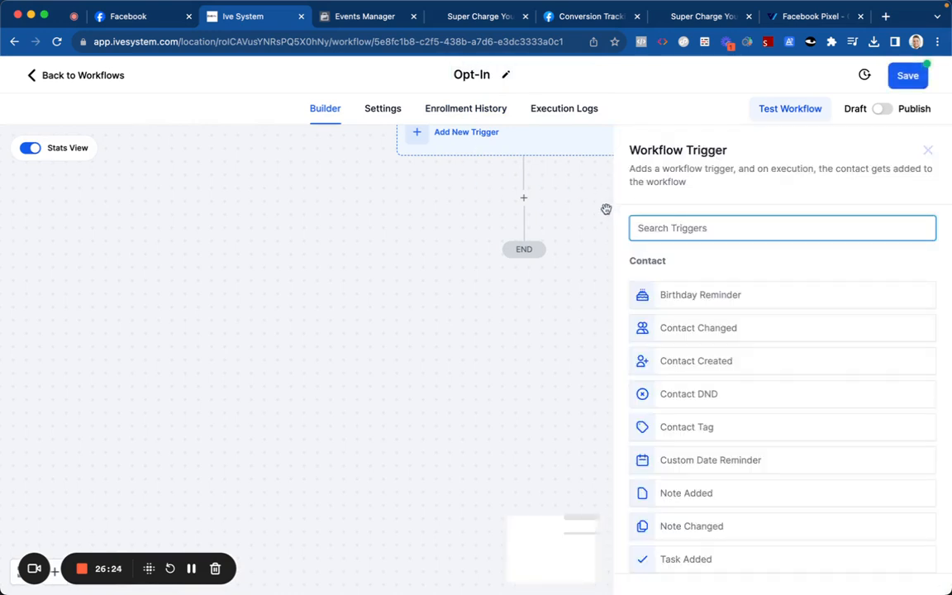
Step: Choose Order Form Submission as the trigger and rename it Opt-In
text(order)
click(667, 294)
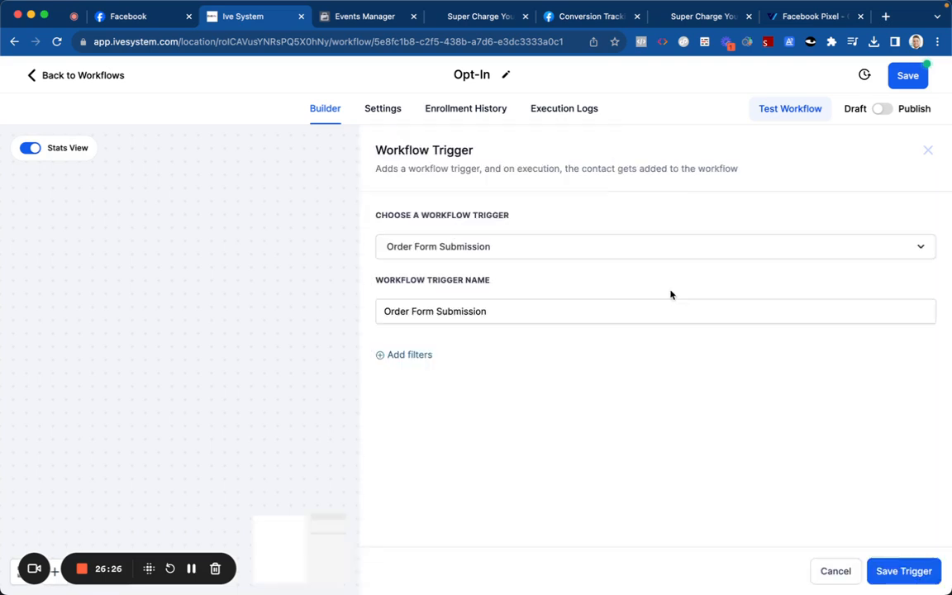
triple_click(437, 312)
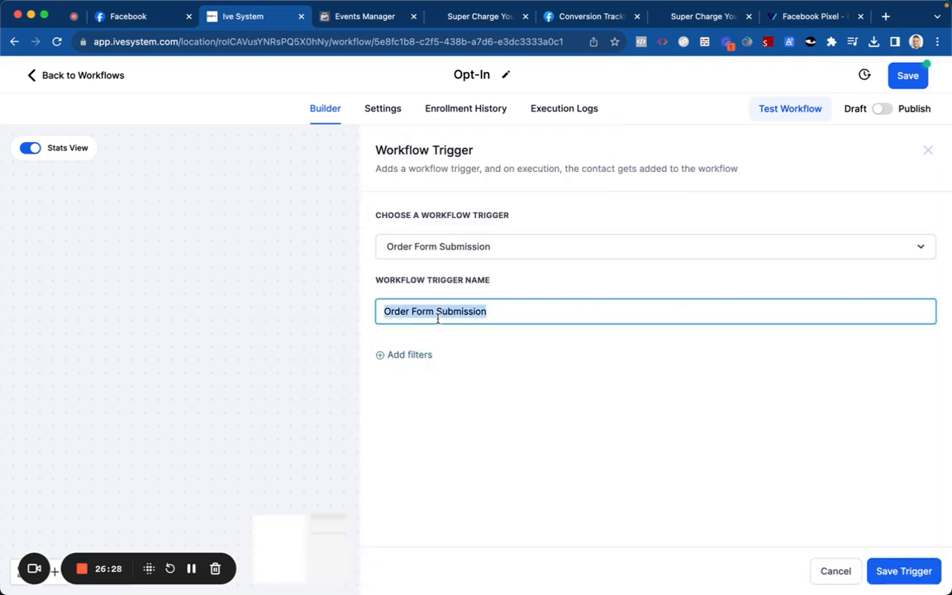
text(Opt-In)
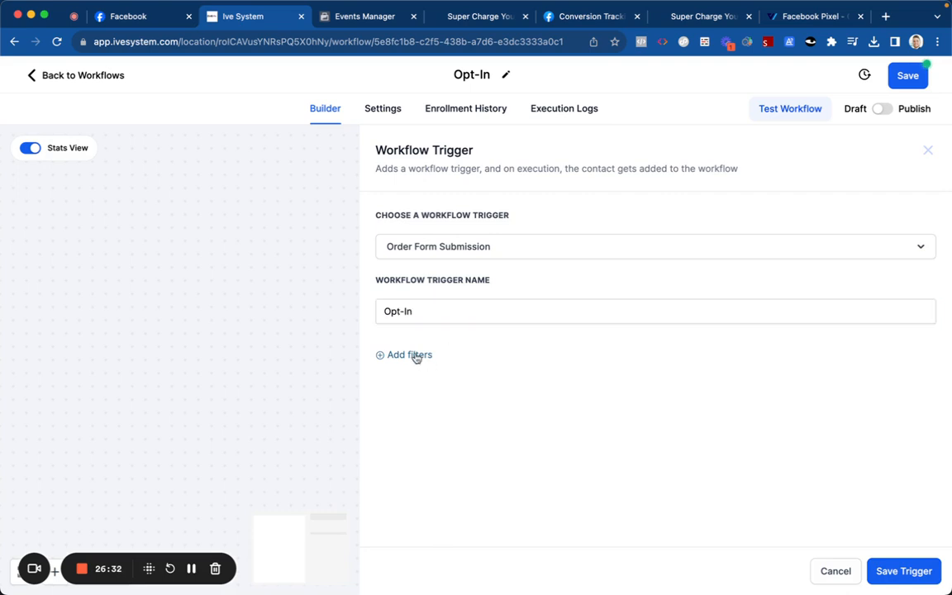
Step: Add a funnel filter limiting the trigger to the Charge Your Weight Loss funnel
click(413, 354)
click(417, 370)
click(436, 459)
click(669, 376)
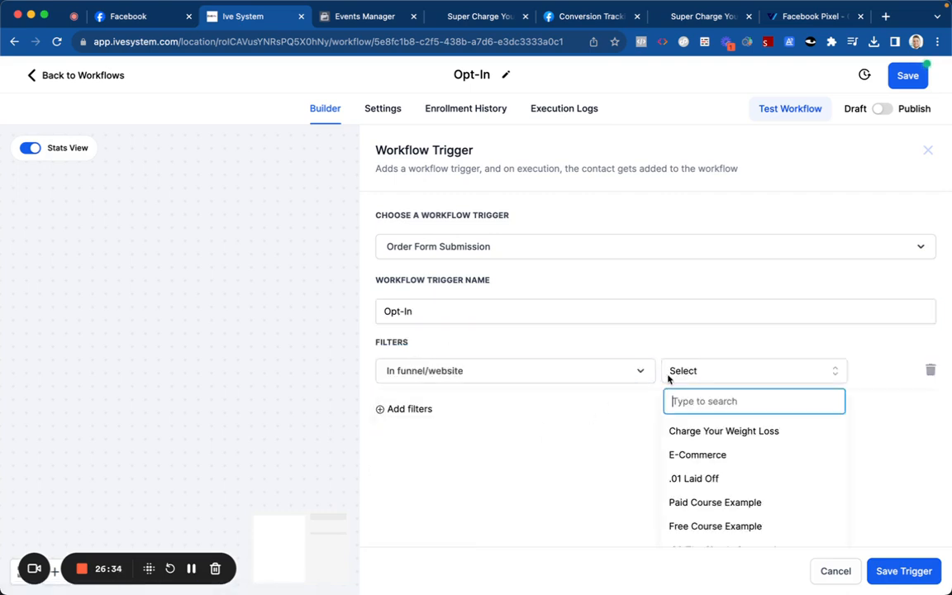
click(684, 431)
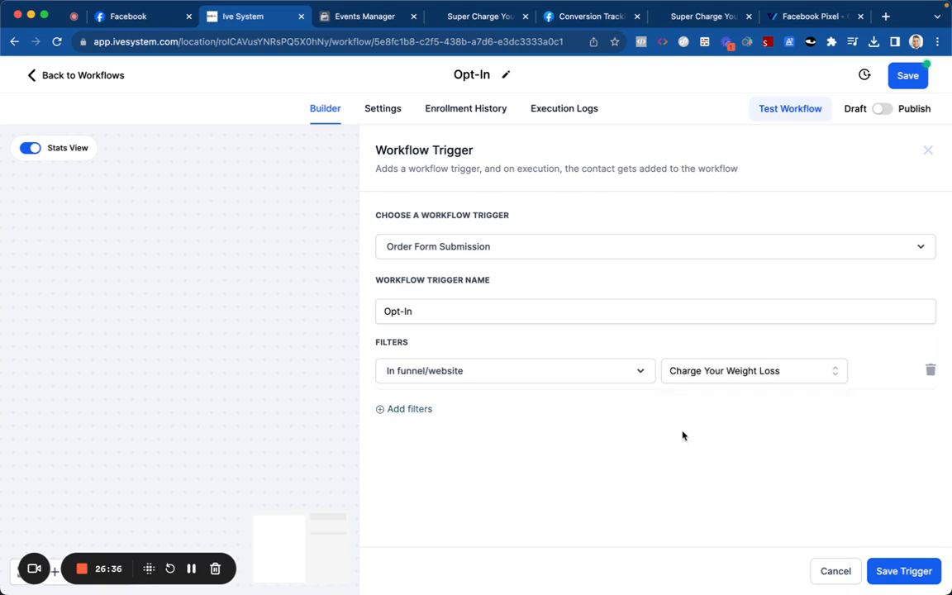
Step: Add a second filter: Page is Supercharge Your Weight Lose Clone
click(421, 409)
click(671, 378)
scroll(691, 446, down, 2)
scroll(691, 446, up, 2)
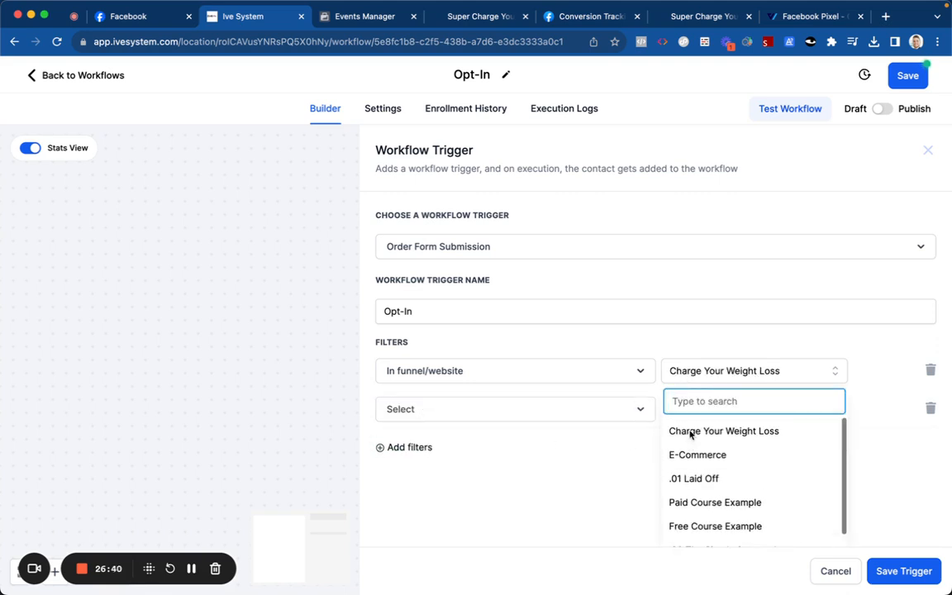
click(691, 432)
click(490, 415)
click(484, 501)
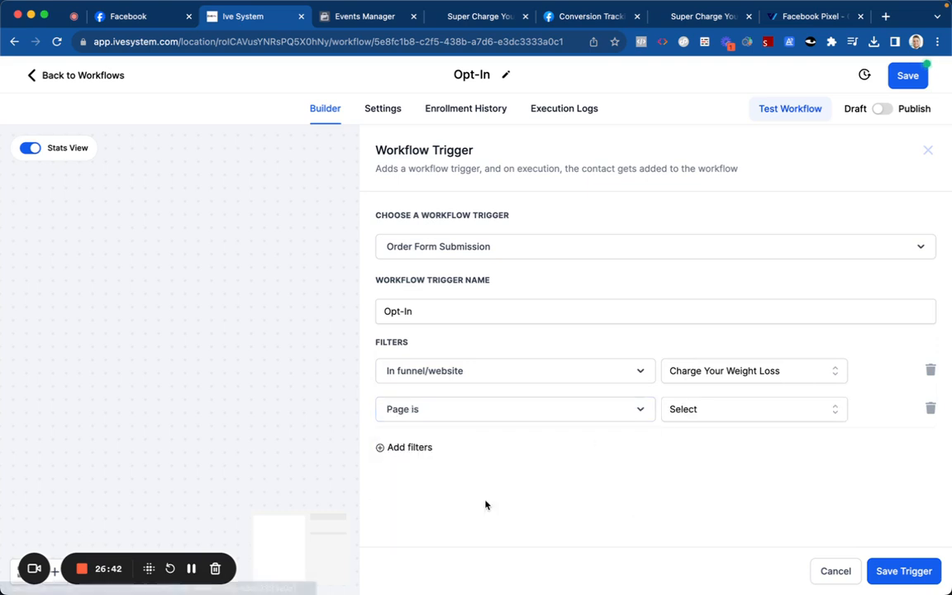
click(682, 411)
click(689, 474)
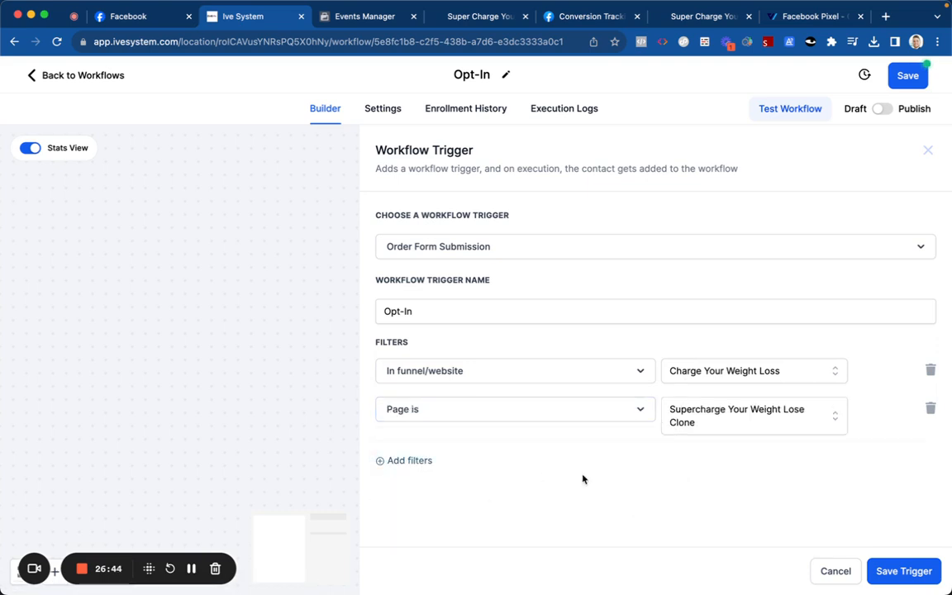
Step: Add a Submission type = OptIn filter and save the trigger
click(407, 461)
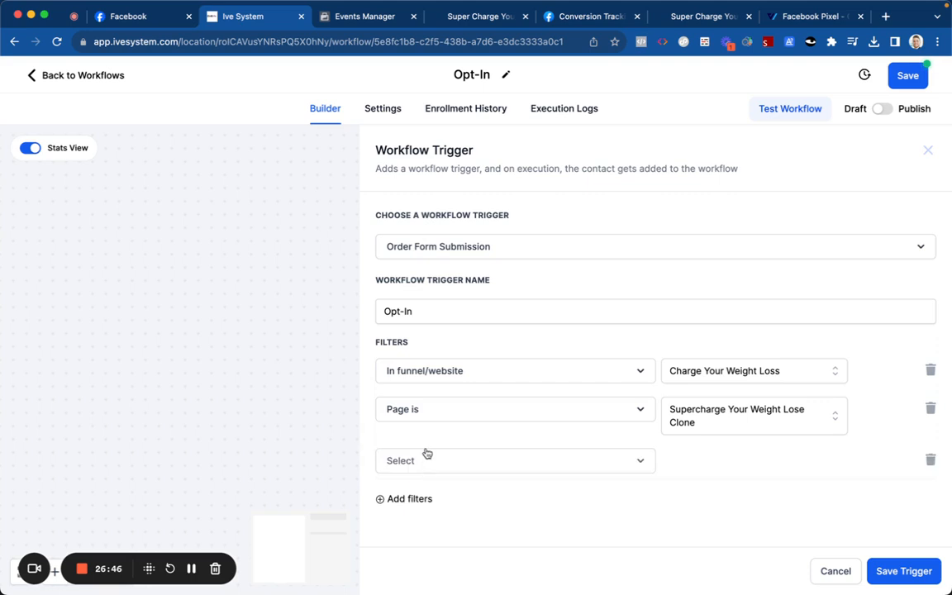
click(428, 459)
click(448, 506)
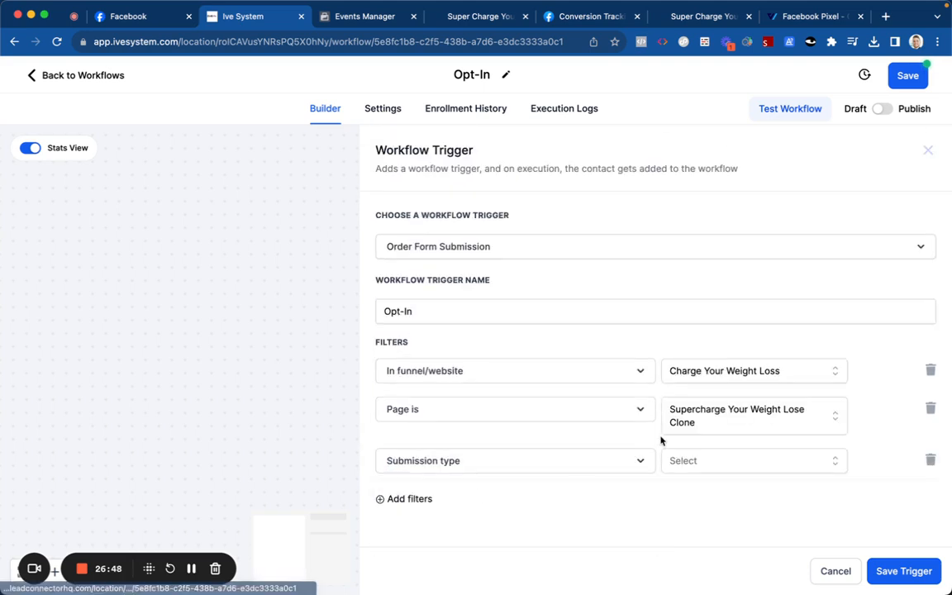
click(679, 461)
click(691, 489)
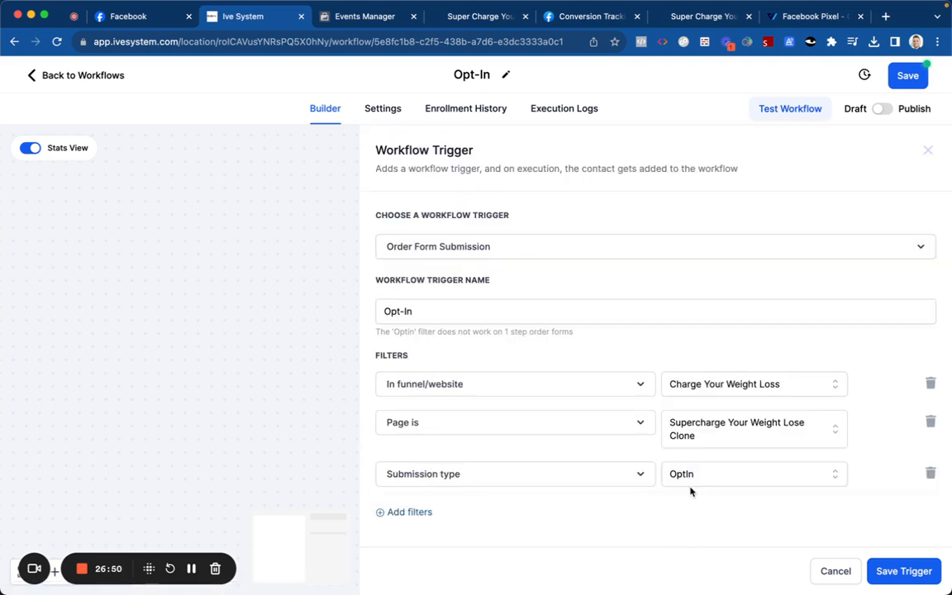
click(894, 571)
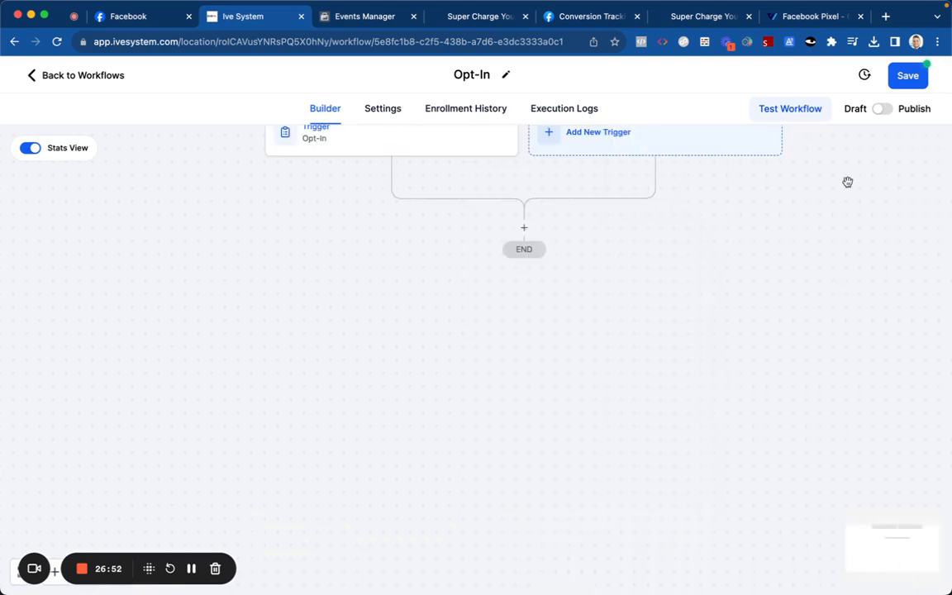
Step: Save the workflow and add a Create/Update Opportunity action named Opt-In
click(879, 110)
click(908, 74)
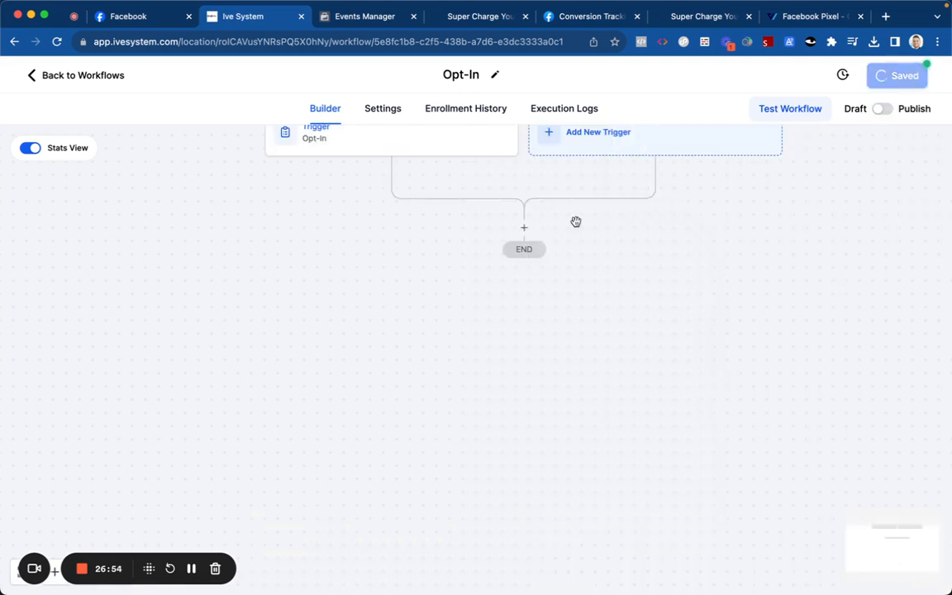
click(524, 229)
text(opp)
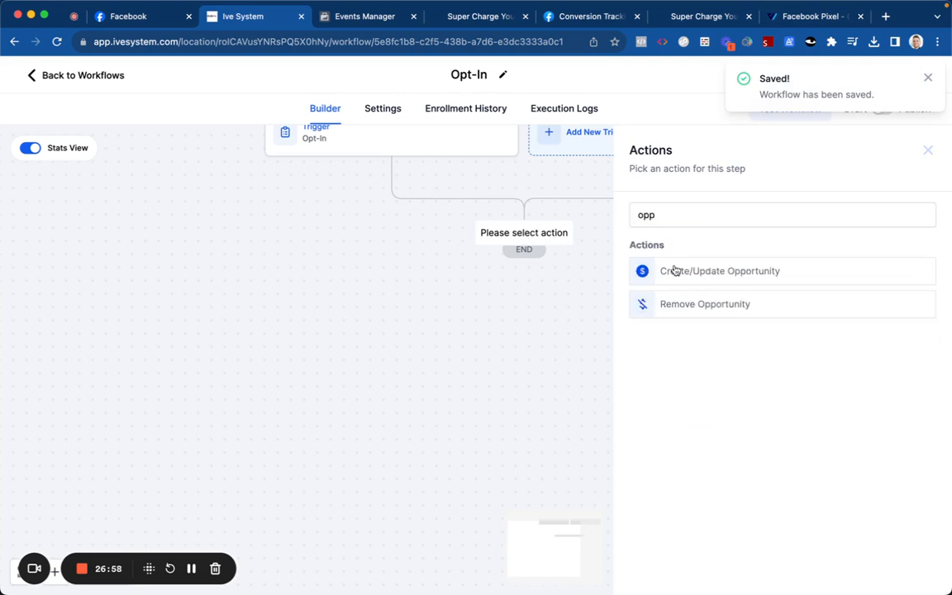
click(676, 271)
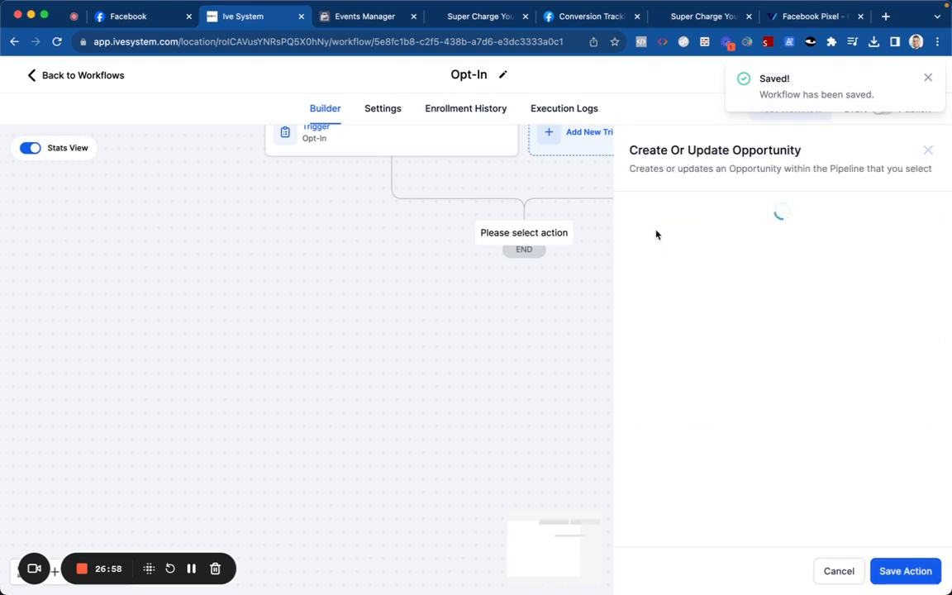
click(591, 242)
key(super+a)
text(Op)
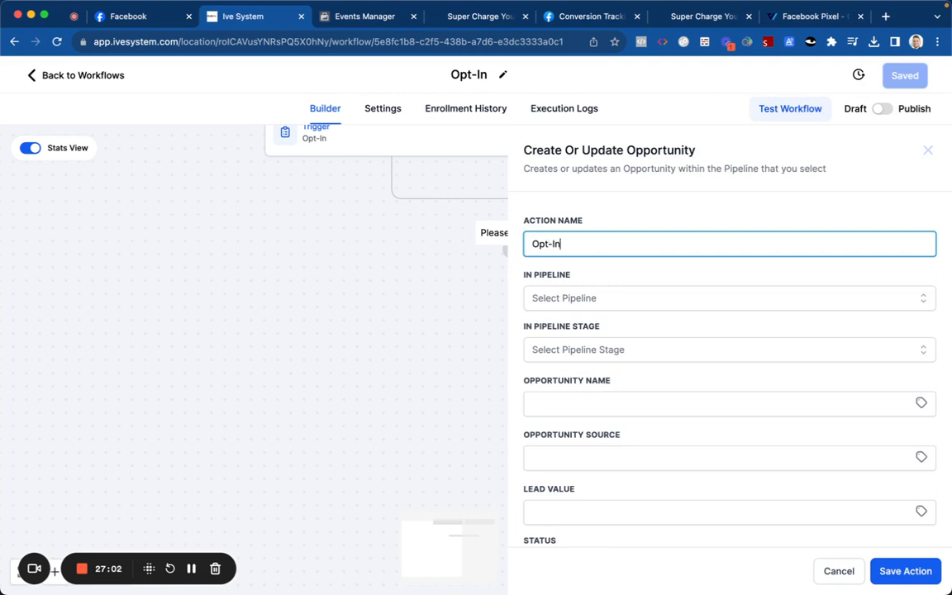
Step: Place the opportunity in Sales Test's Opt-In stage, status open, duplicates allowed
click(603, 304)
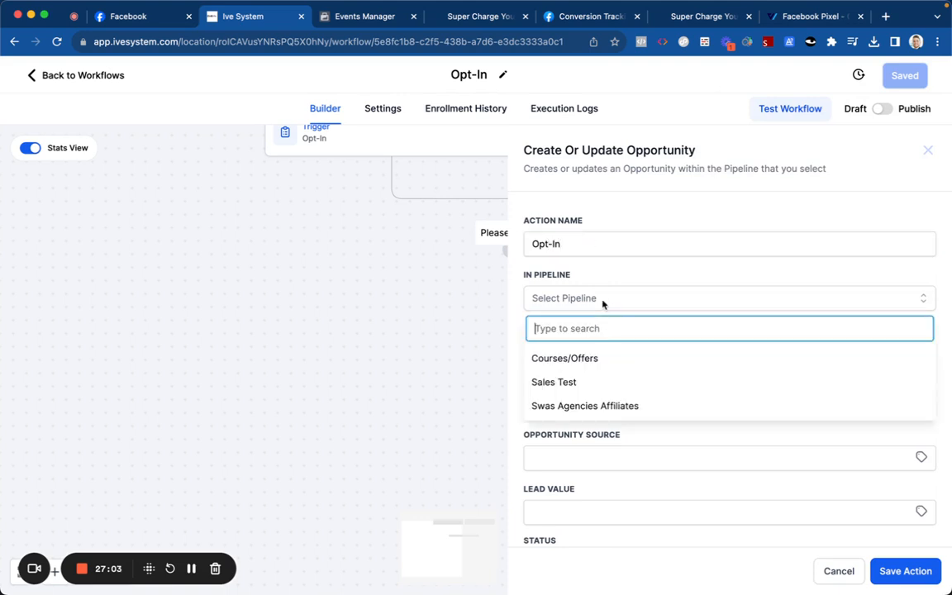
click(608, 381)
click(601, 351)
click(606, 408)
scroll(606, 347, down, 3)
click(538, 528)
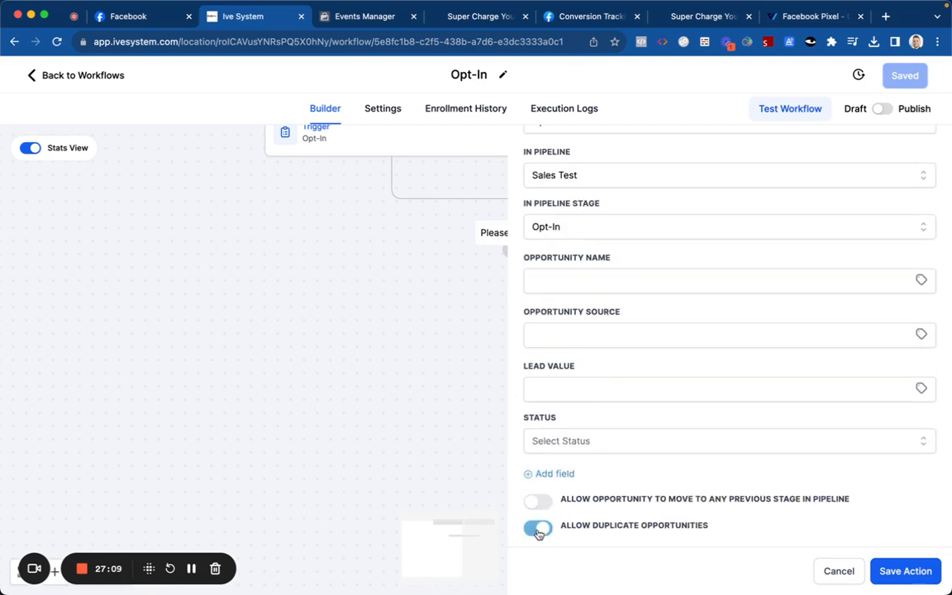
click(613, 441)
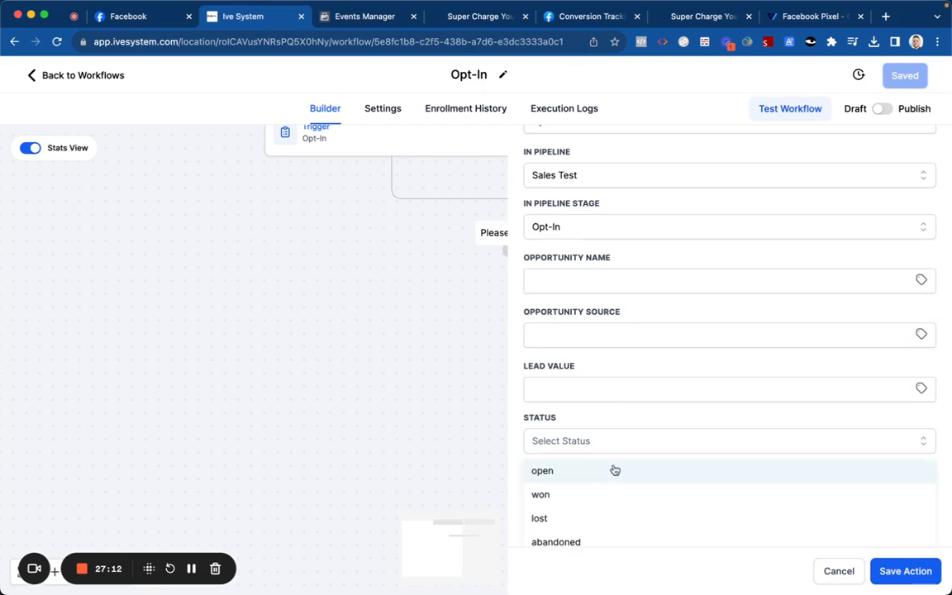
click(612, 469)
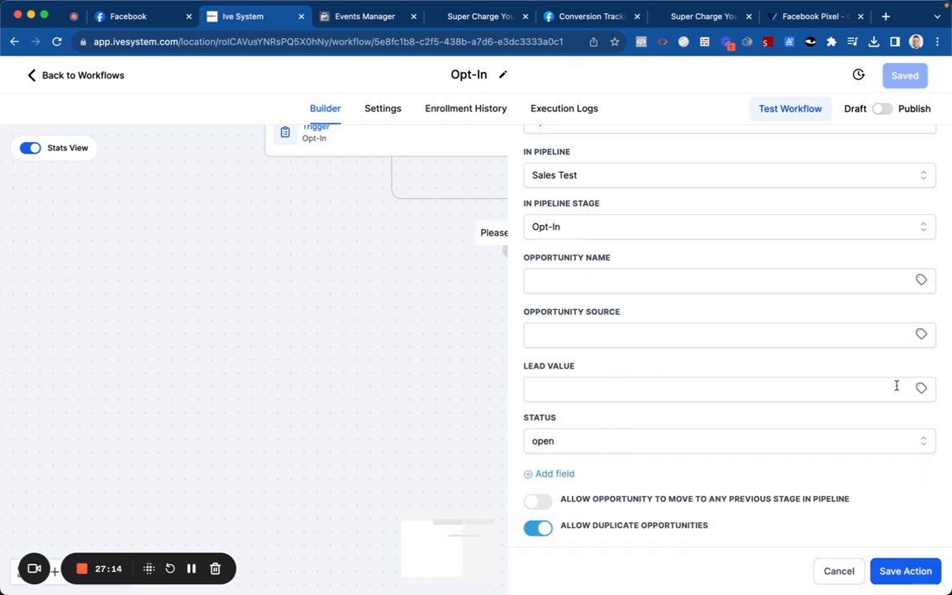
Step: Set the opportunity name to the contact's full name merge field
click(922, 388)
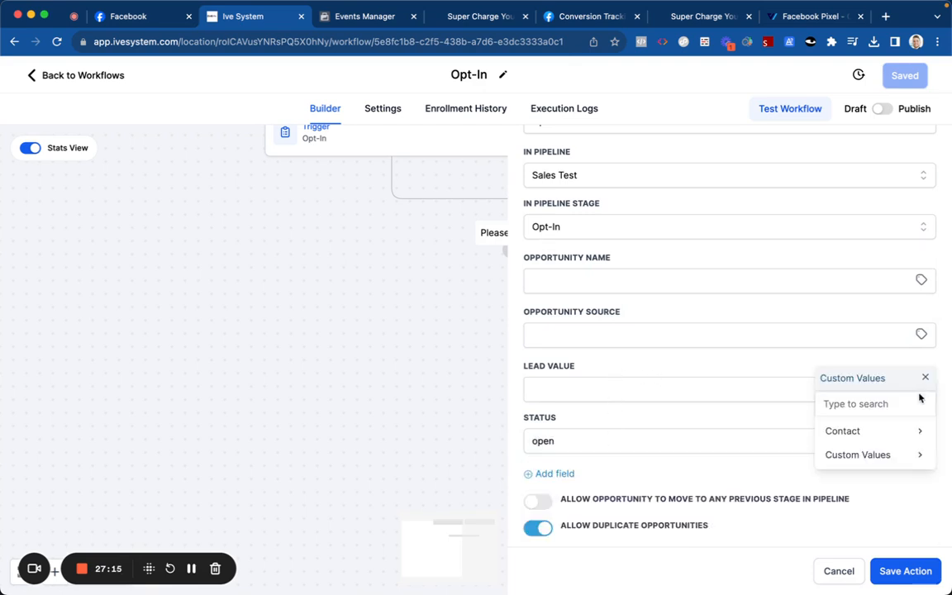
click(867, 435)
click(866, 436)
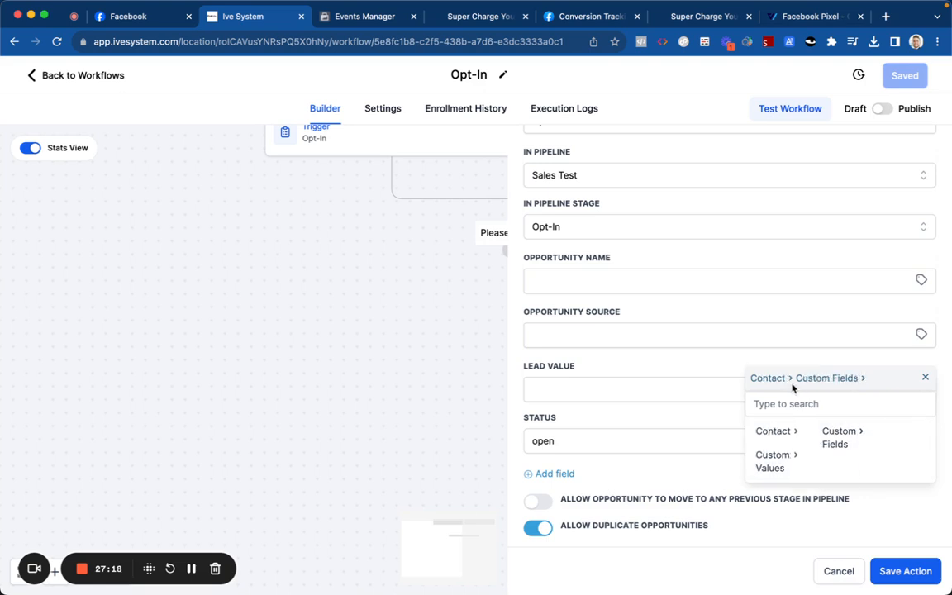
click(627, 278)
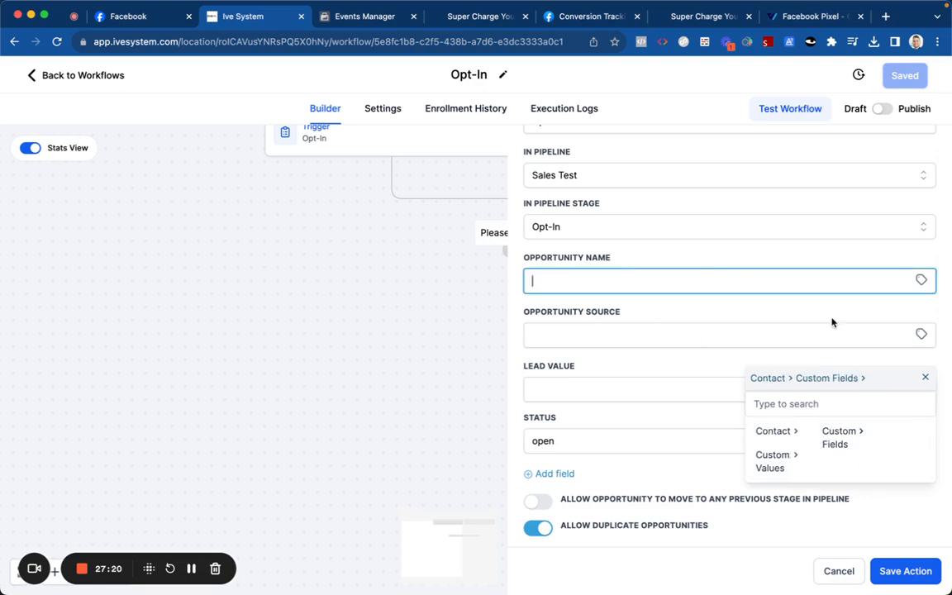
click(924, 378)
click(923, 282)
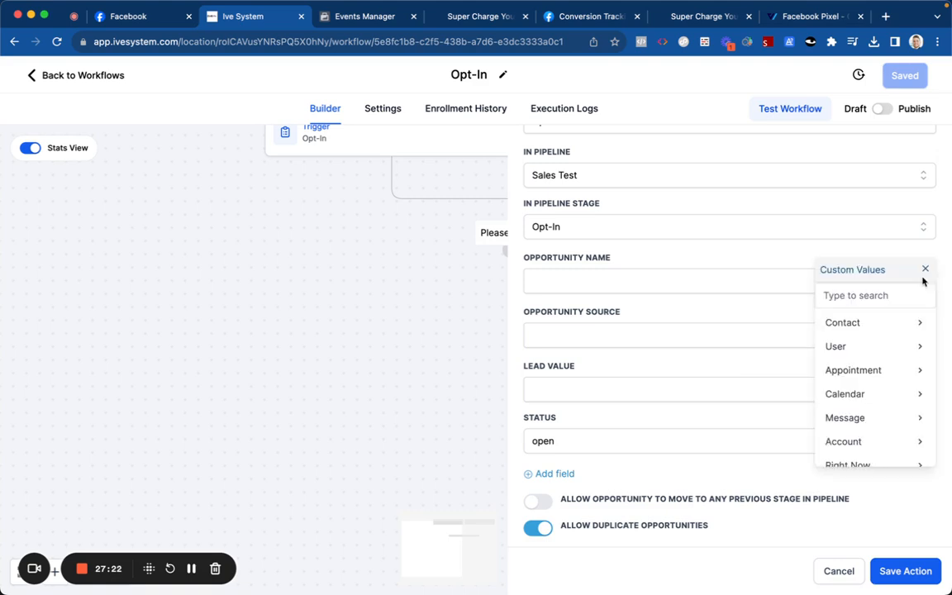
click(859, 326)
click(860, 321)
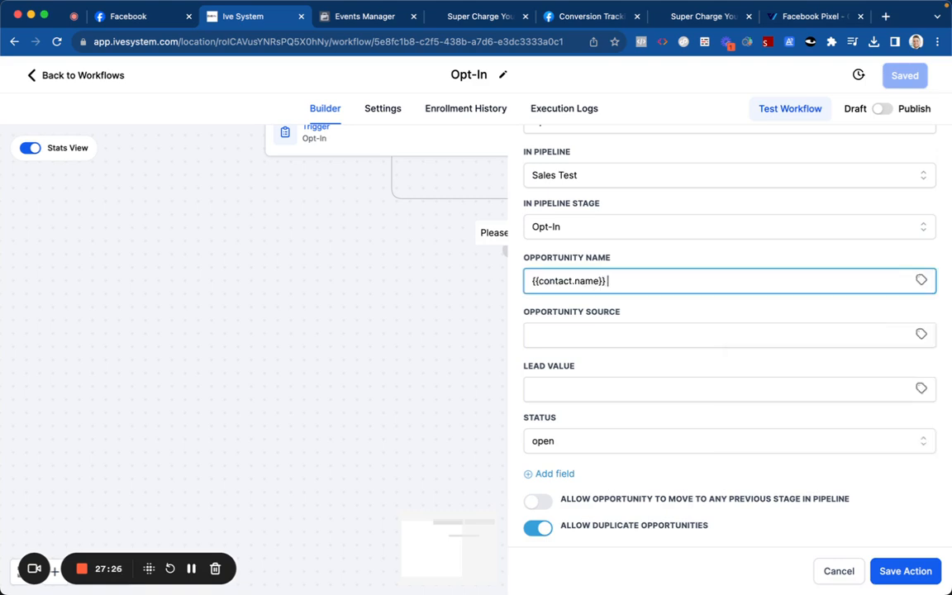
Step: Set the opportunity source to the first-touch session source merge field
click(920, 333)
scroll(867, 446, down, 2)
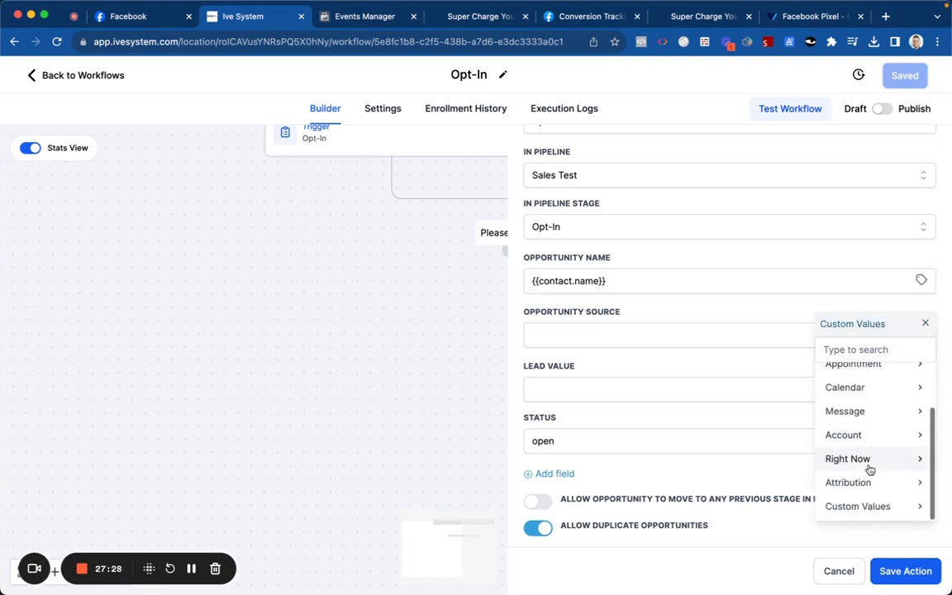
click(868, 479)
click(877, 377)
scroll(879, 391, down, 3)
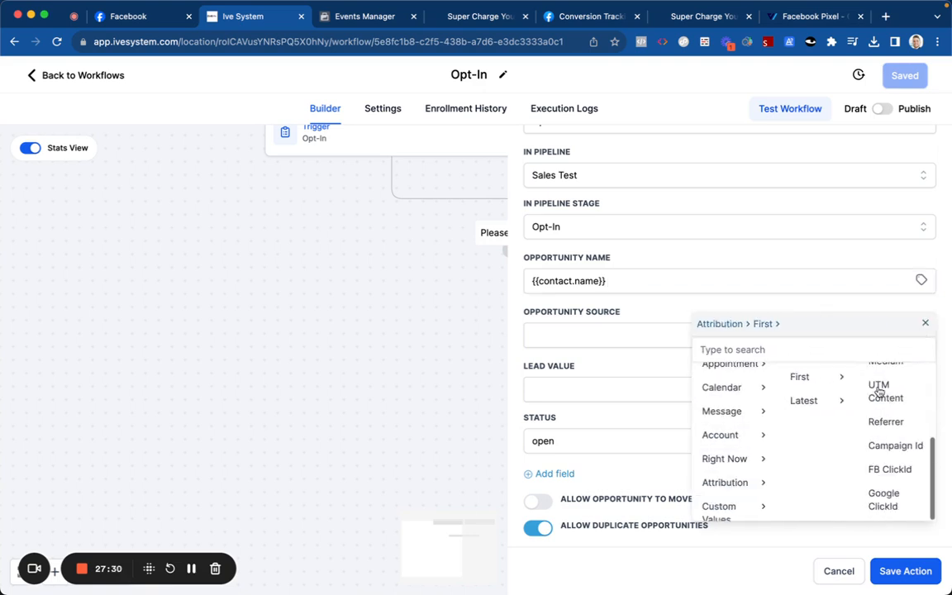
scroll(878, 392, up, 3)
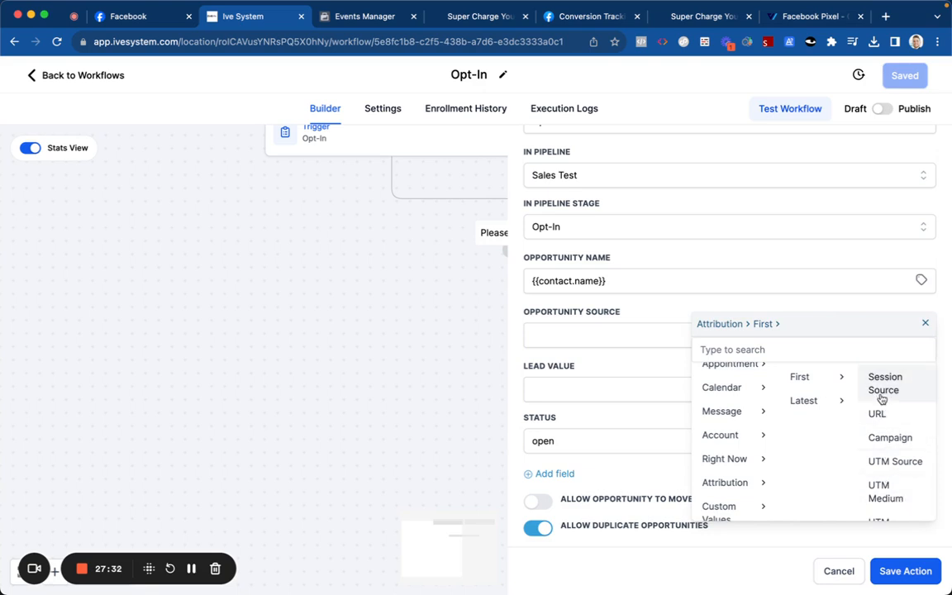
click(881, 385)
click(886, 311)
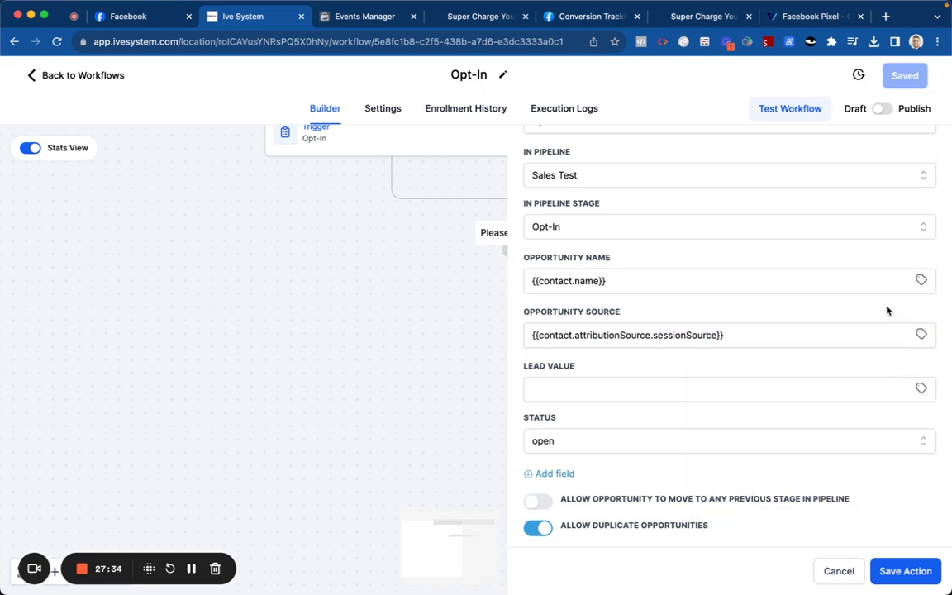
click(923, 334)
scroll(834, 462, down, 2)
click(859, 507)
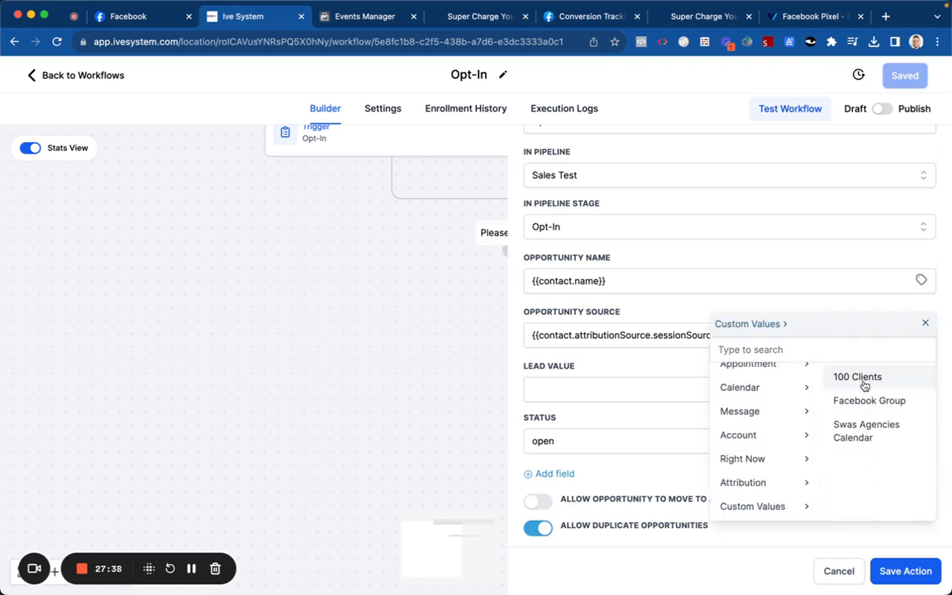
click(789, 479)
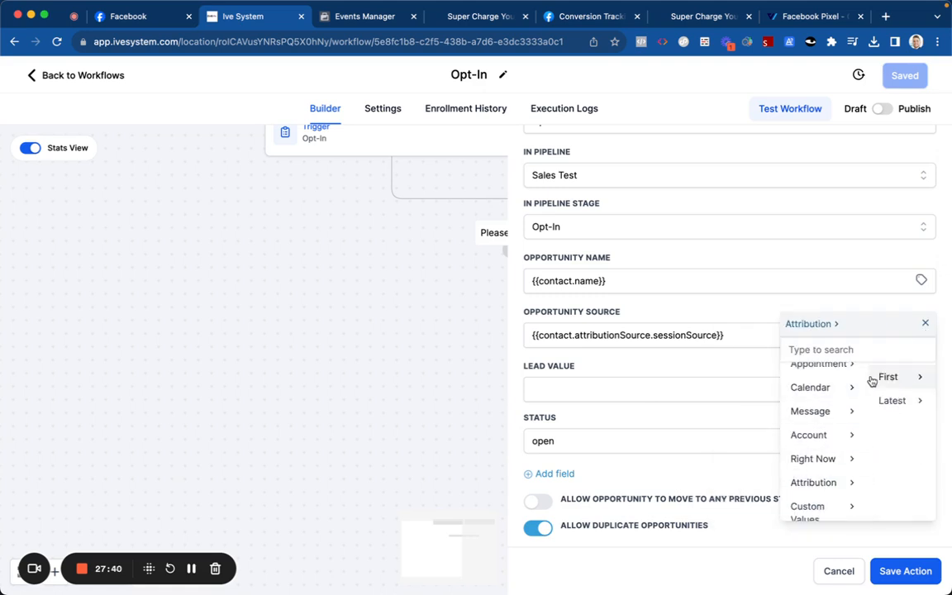
click(876, 377)
scroll(888, 446, down, 2)
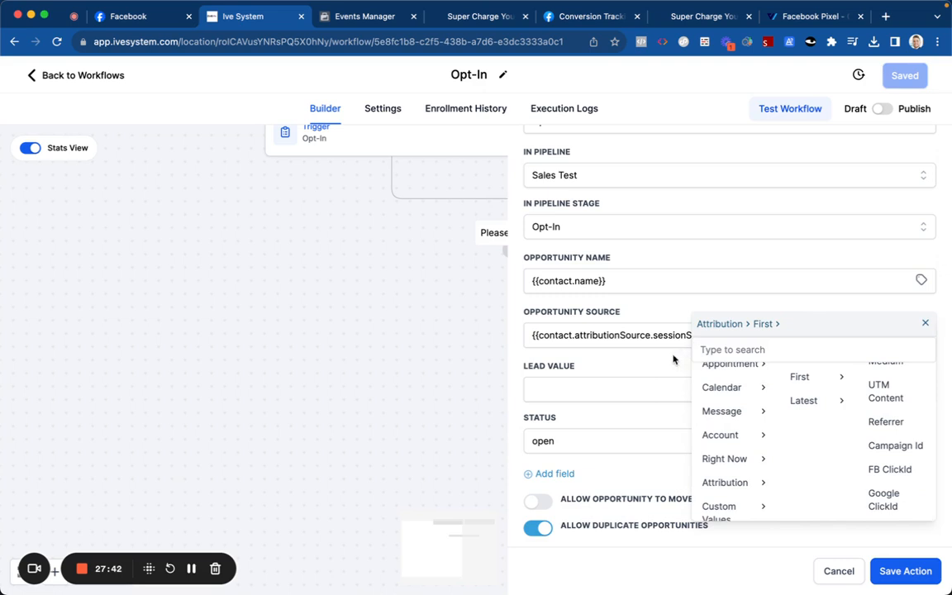
click(923, 325)
scroll(711, 323, up, 3)
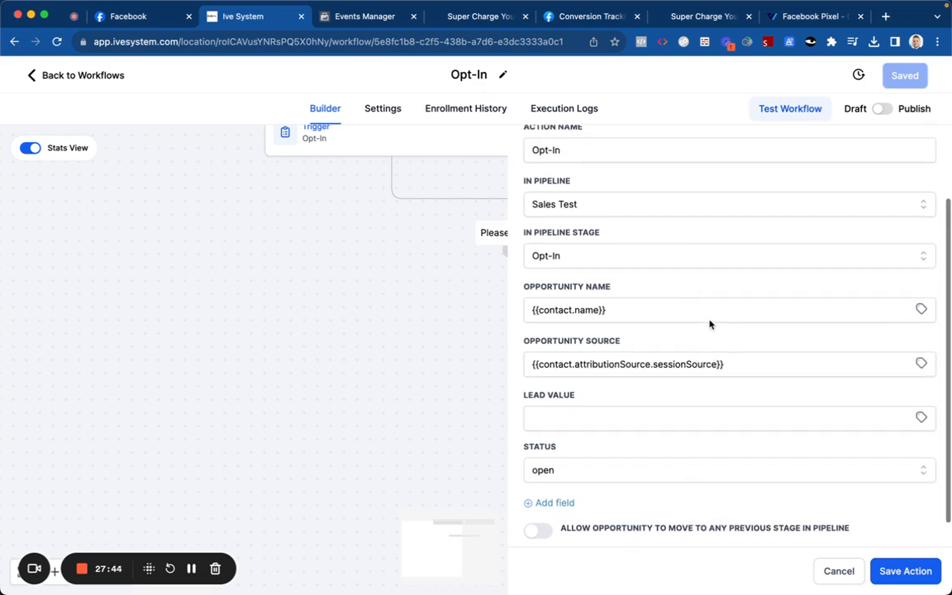
Step: Save the opportunity action, then publish and save the workflow
click(895, 571)
click(879, 114)
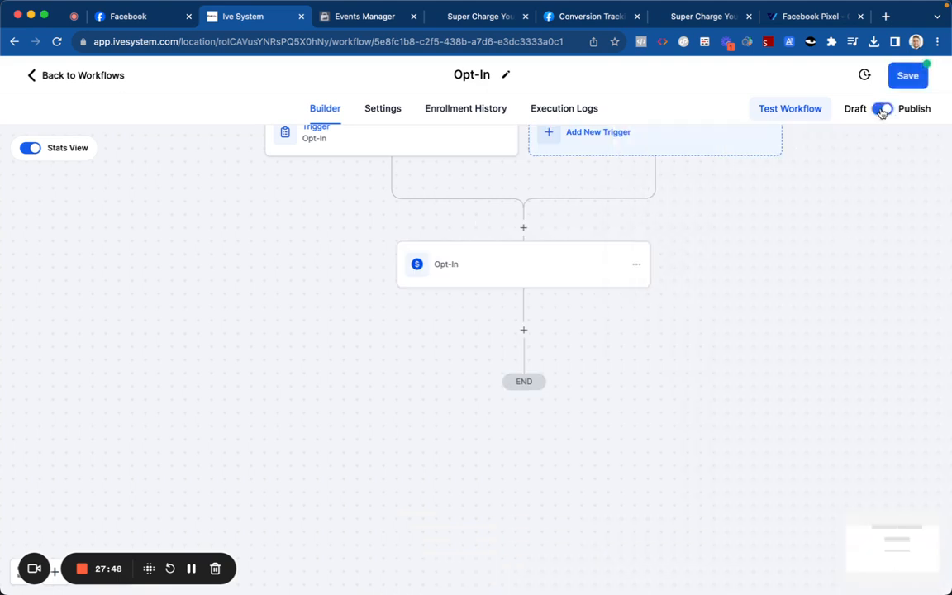
click(914, 78)
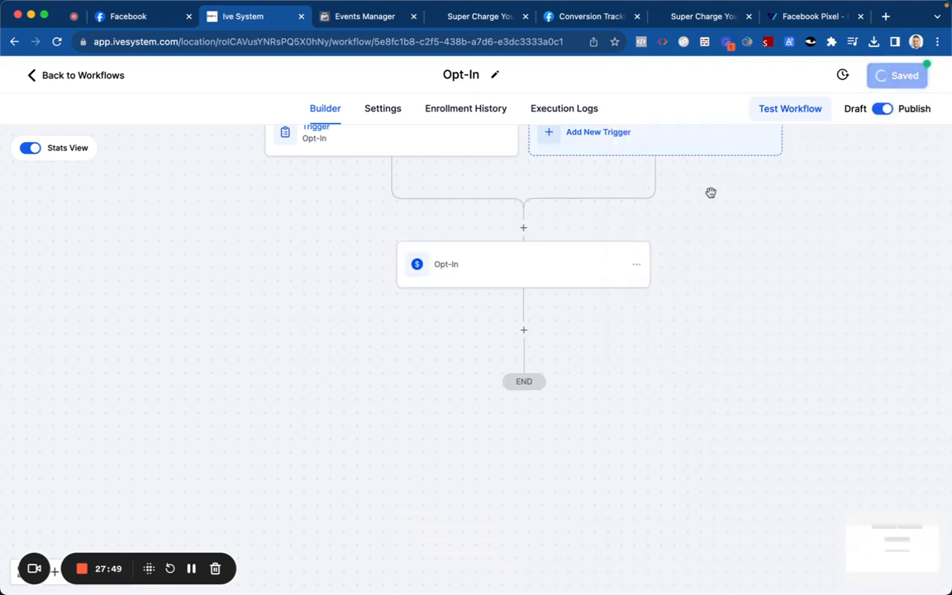
click(524, 331)
Step: Add a Wait step with a 10-minute time delay
text(wa)
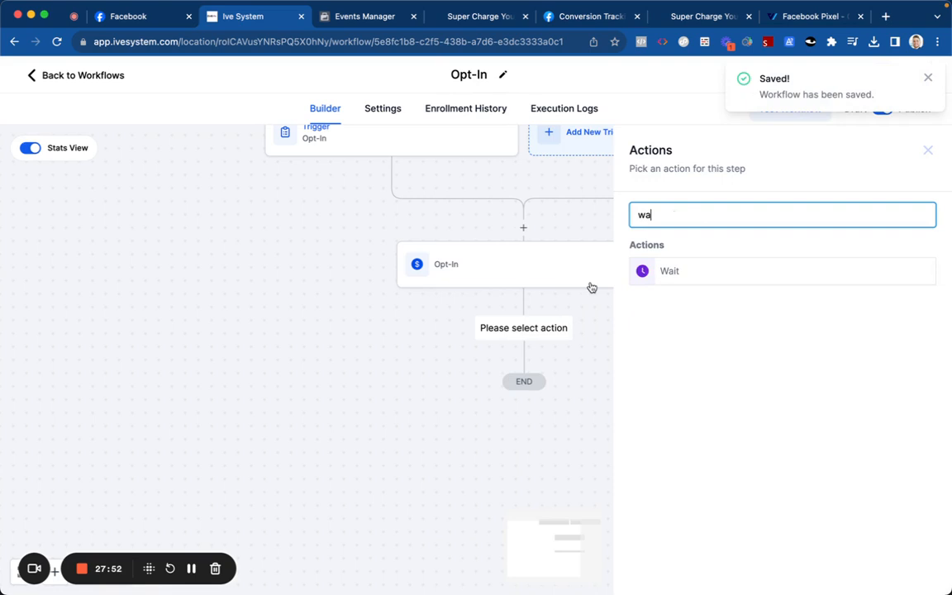
click(664, 273)
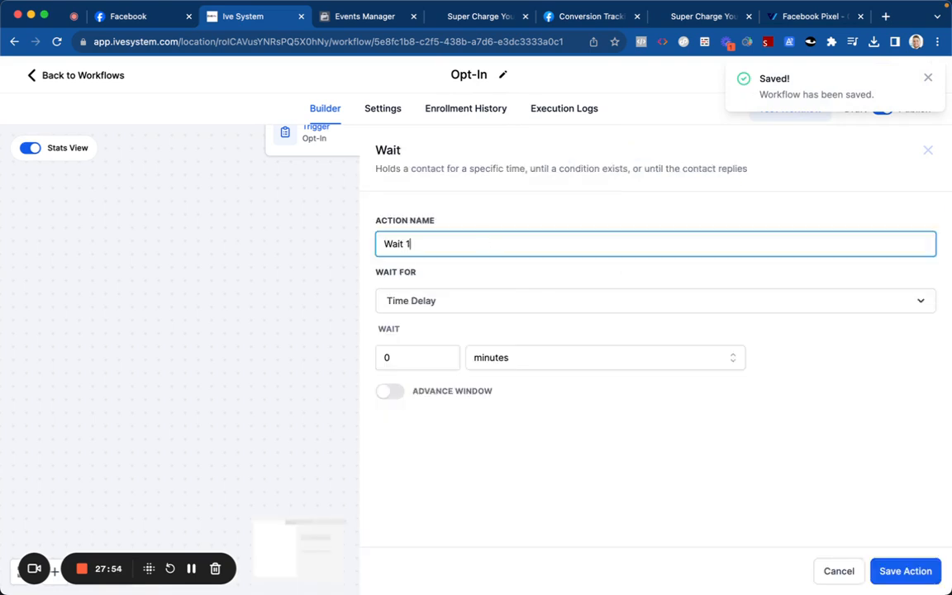
click(385, 357)
text(1)
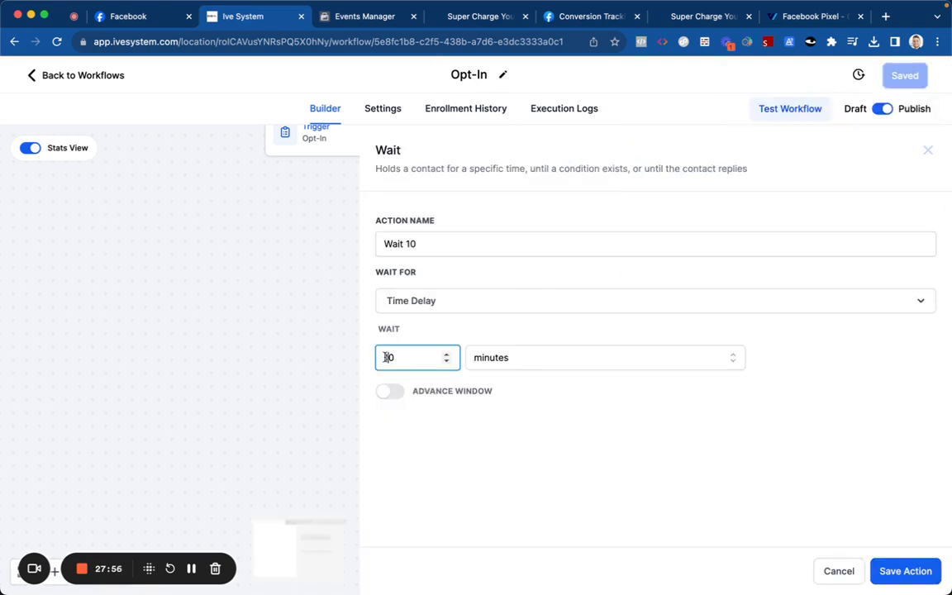
Step: Review the other wait-for options, keep a plain time delay, and save the step
click(446, 302)
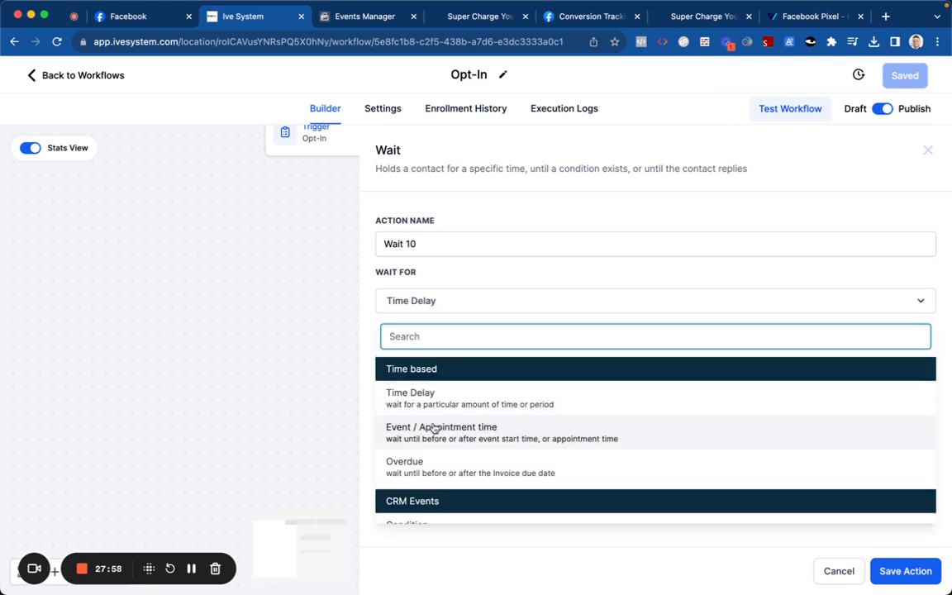
scroll(433, 426, down, 1)
scroll(432, 427, down, 2)
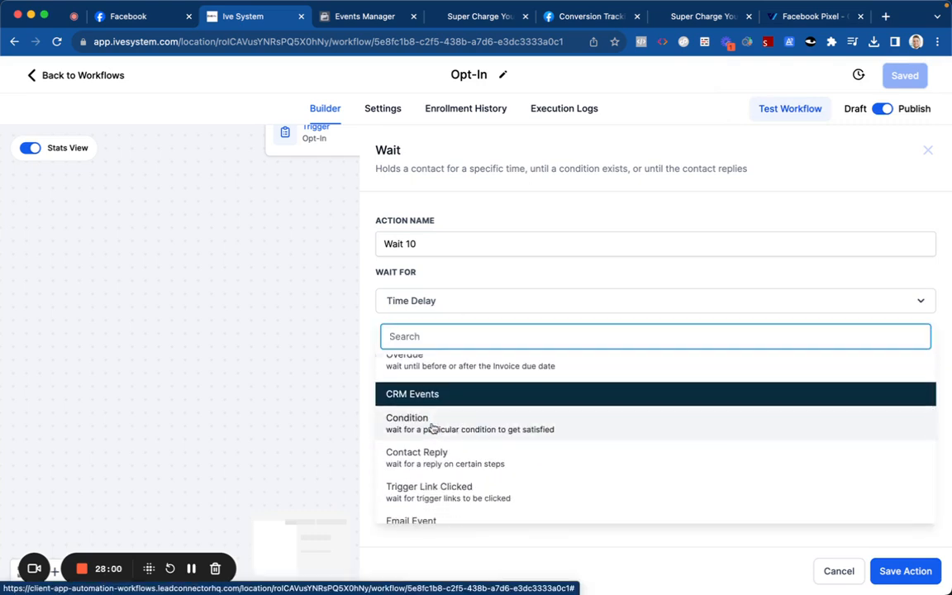
scroll(433, 427, down, 1)
click(433, 411)
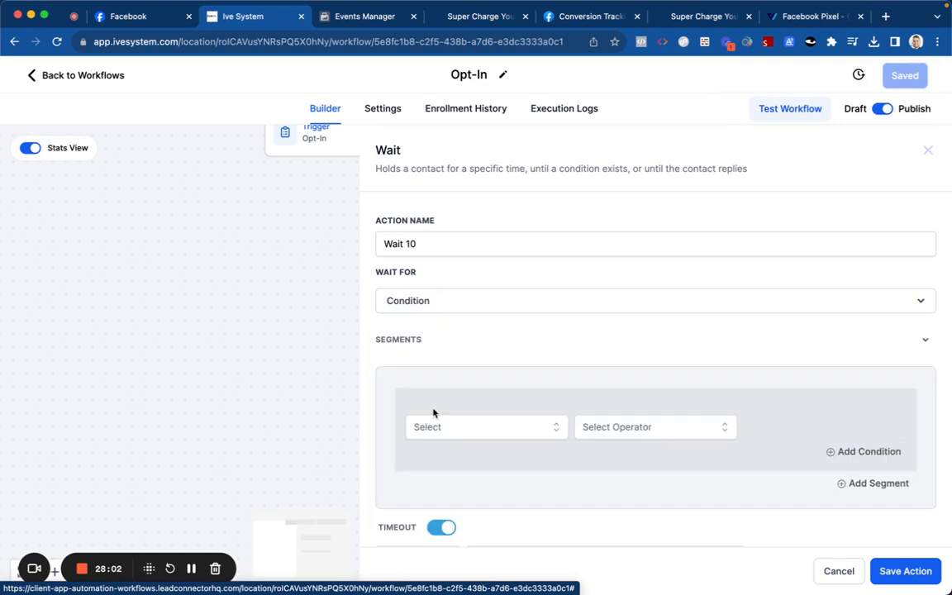
click(439, 425)
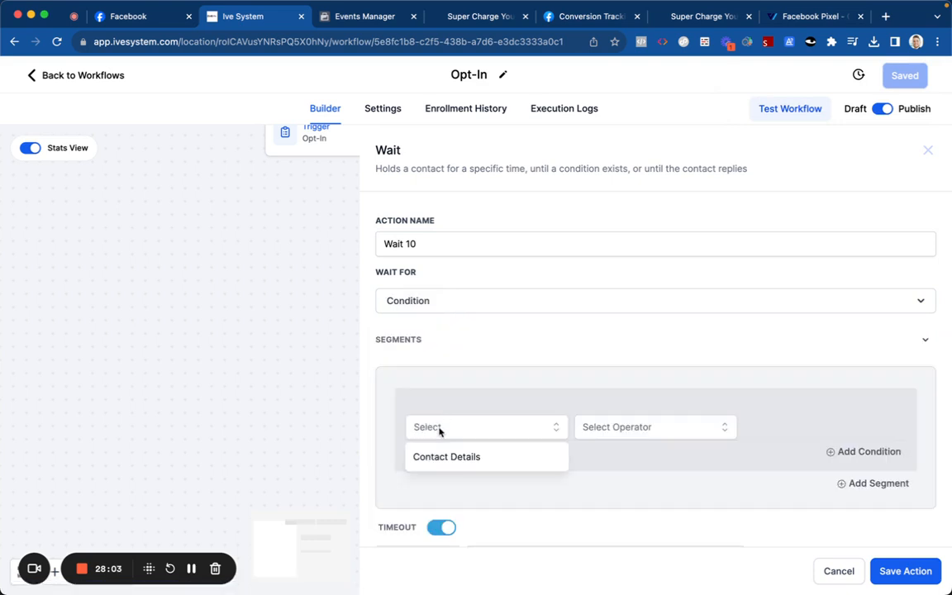
click(439, 301)
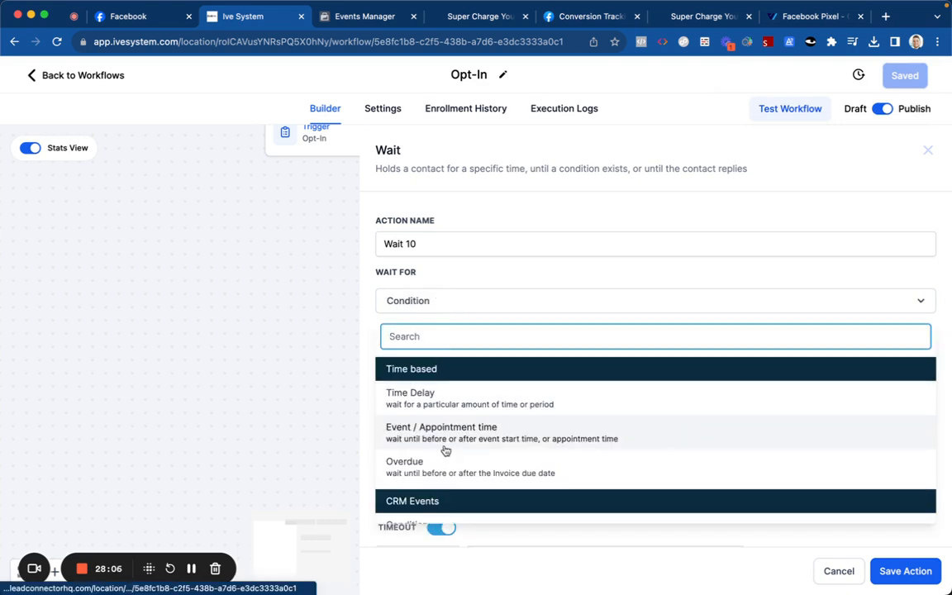
scroll(443, 451, down, 2)
scroll(445, 449, down, 2)
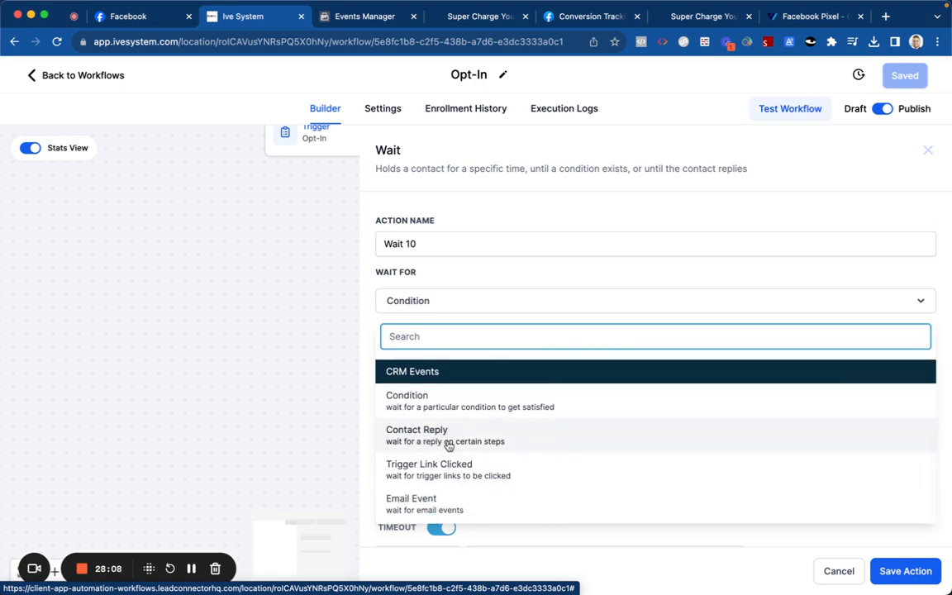
scroll(447, 446, up, 1)
scroll(446, 425, up, 2)
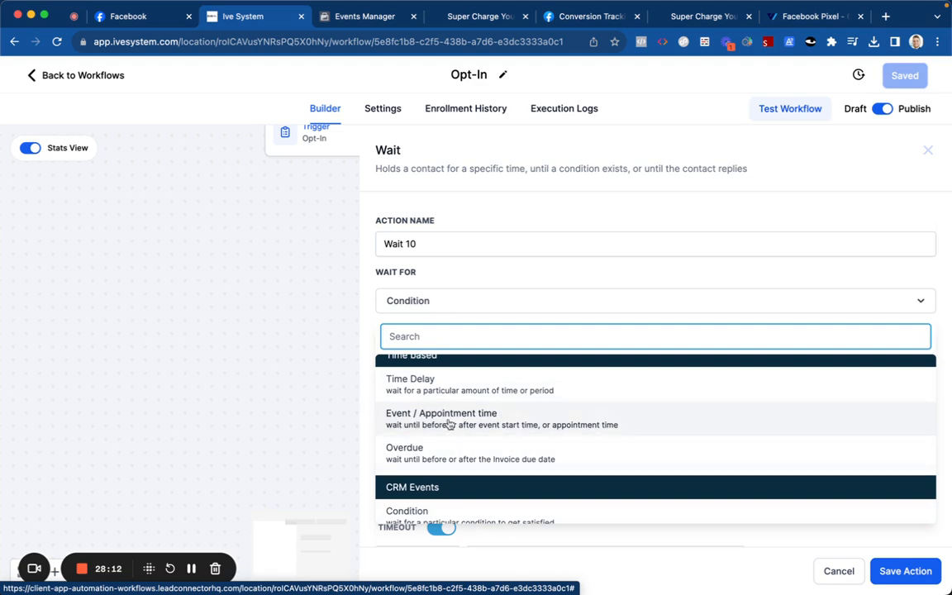
click(447, 387)
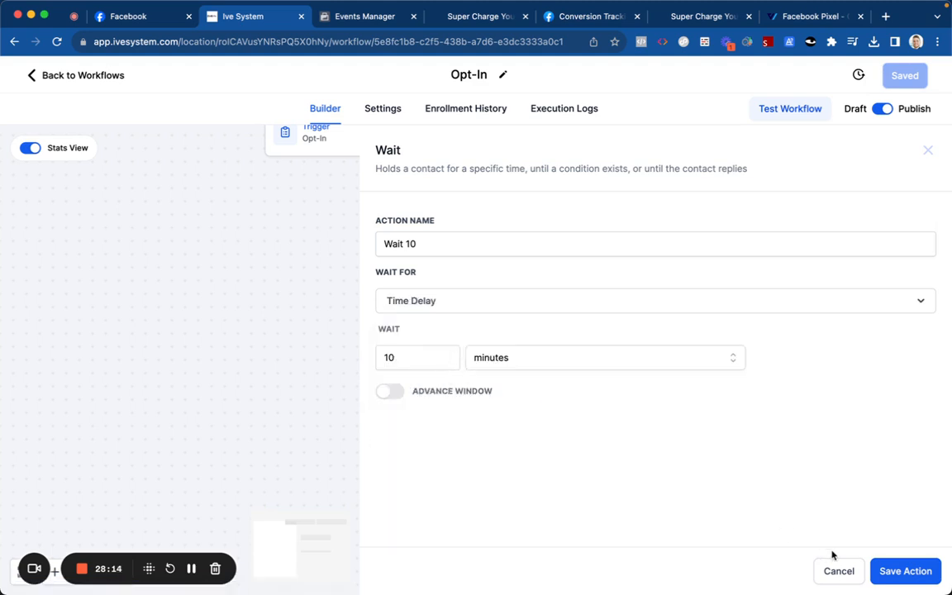
click(896, 578)
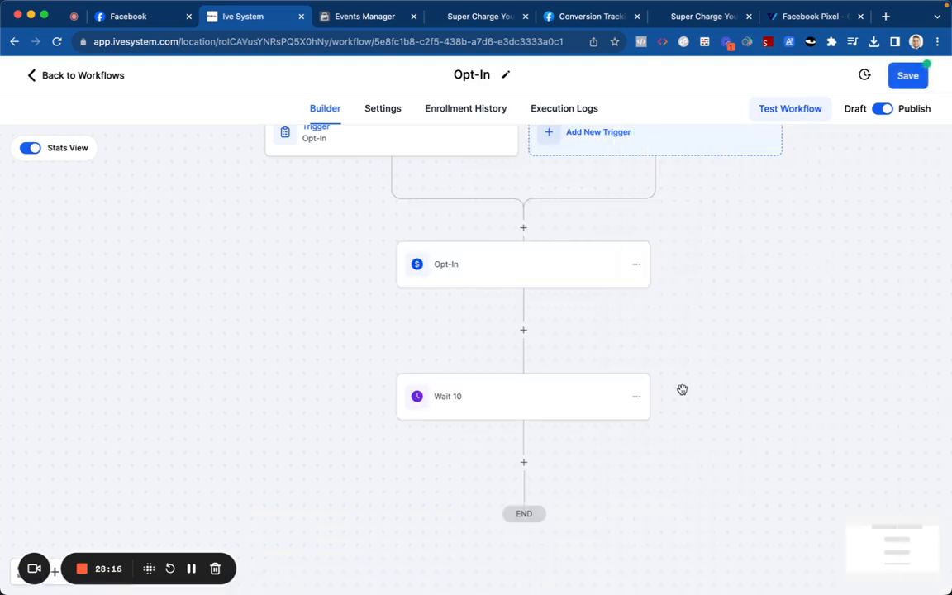
Step: Rename the step 'Wait 10 minutes' and save it
click(578, 417)
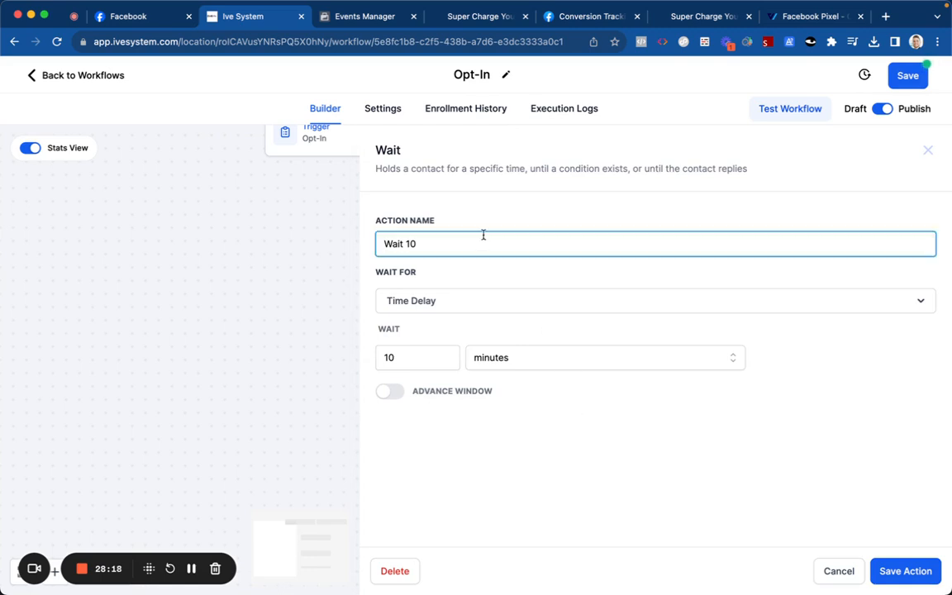
text(minutes)
click(634, 483)
click(888, 573)
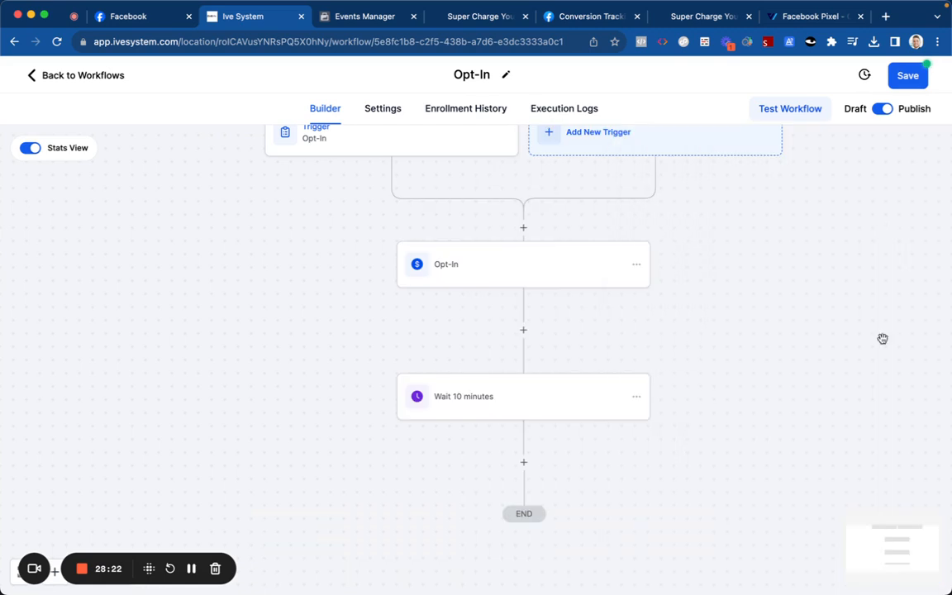
Step: Add an If/Else condition with the first branch set to Workflow Contact Is active in
click(522, 461)
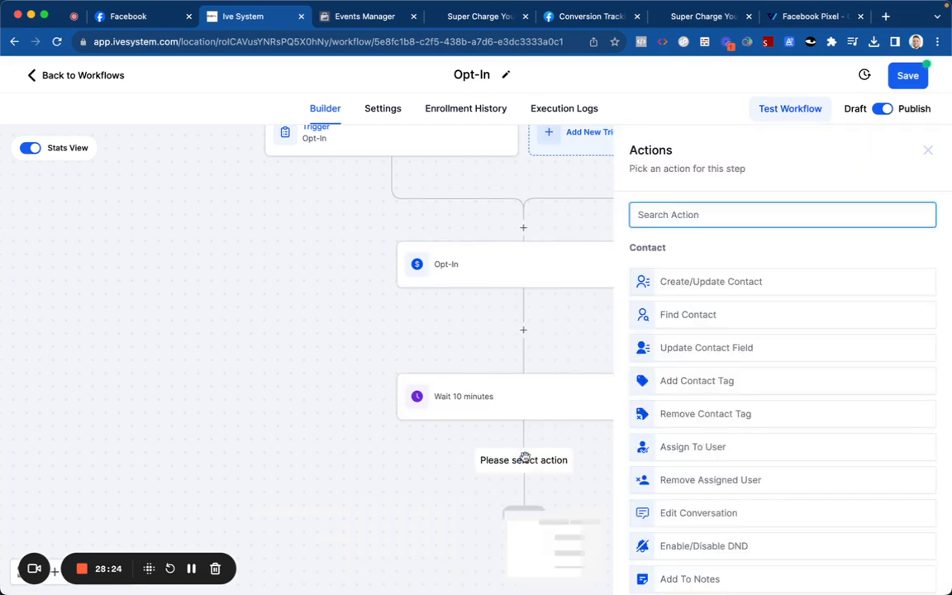
text(if)
click(682, 306)
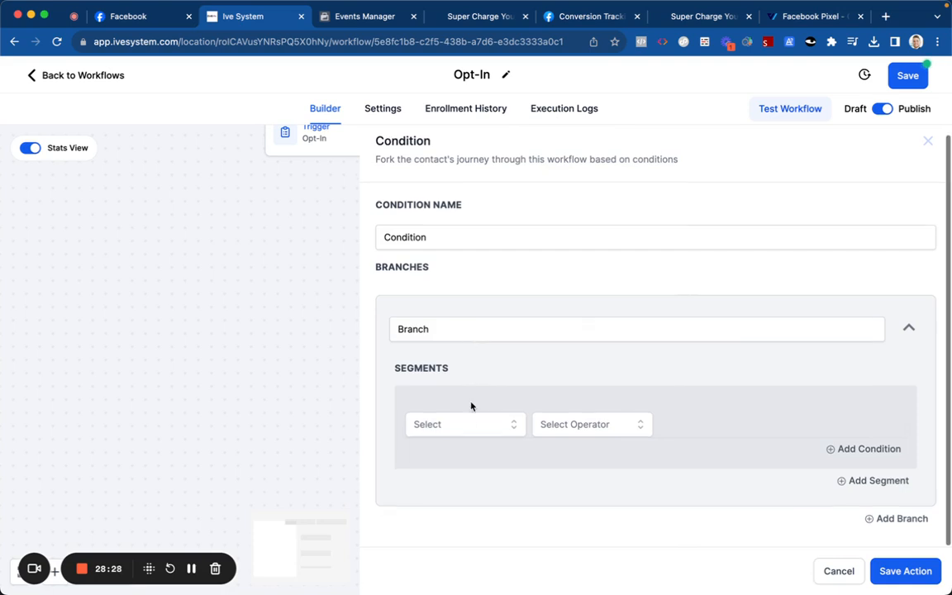
click(462, 424)
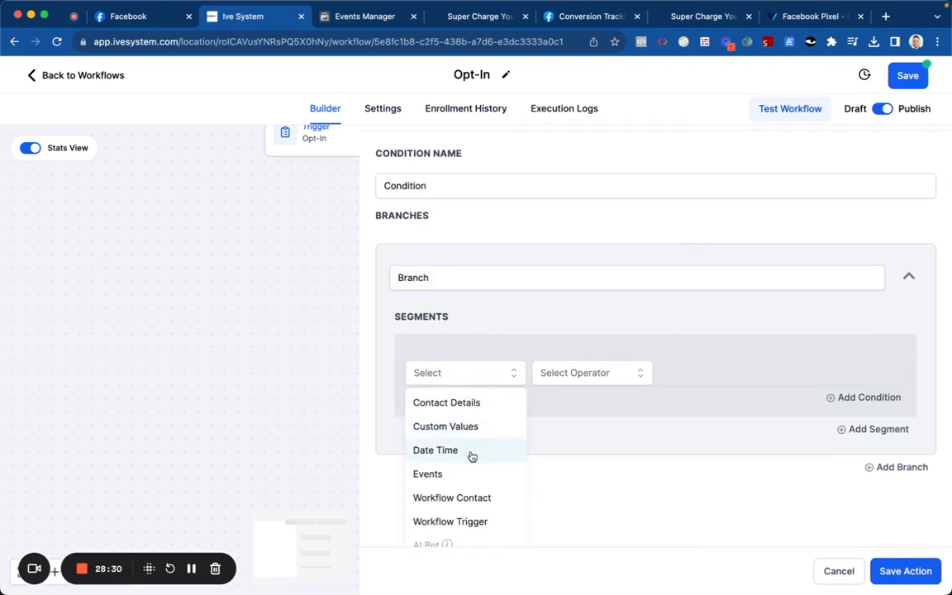
scroll(463, 446, down, 1)
scroll(465, 454, down, 1)
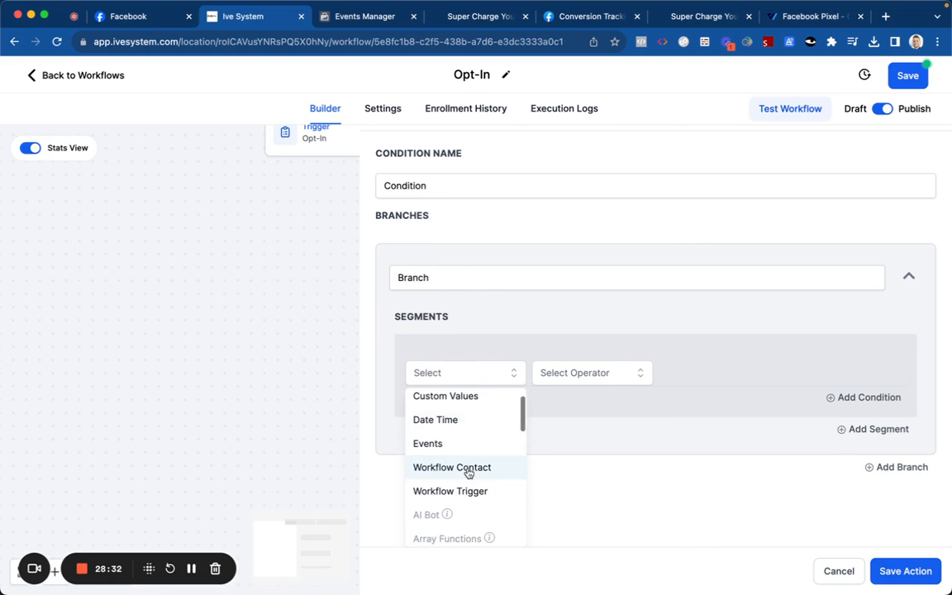
click(467, 469)
click(552, 424)
click(565, 455)
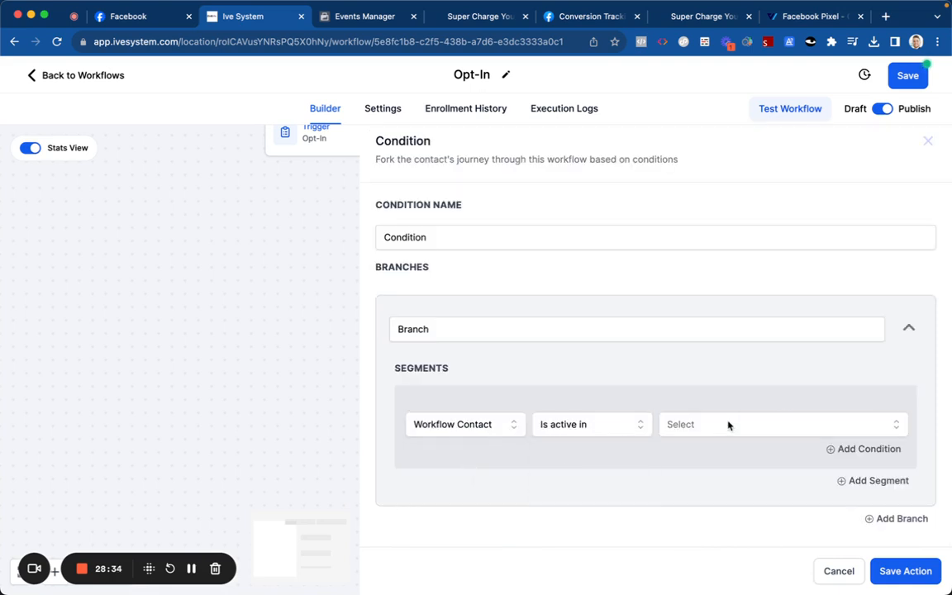
Step: Choose Any Other Workflow as the first branch's workflow
click(724, 425)
scroll(711, 507, down, 2)
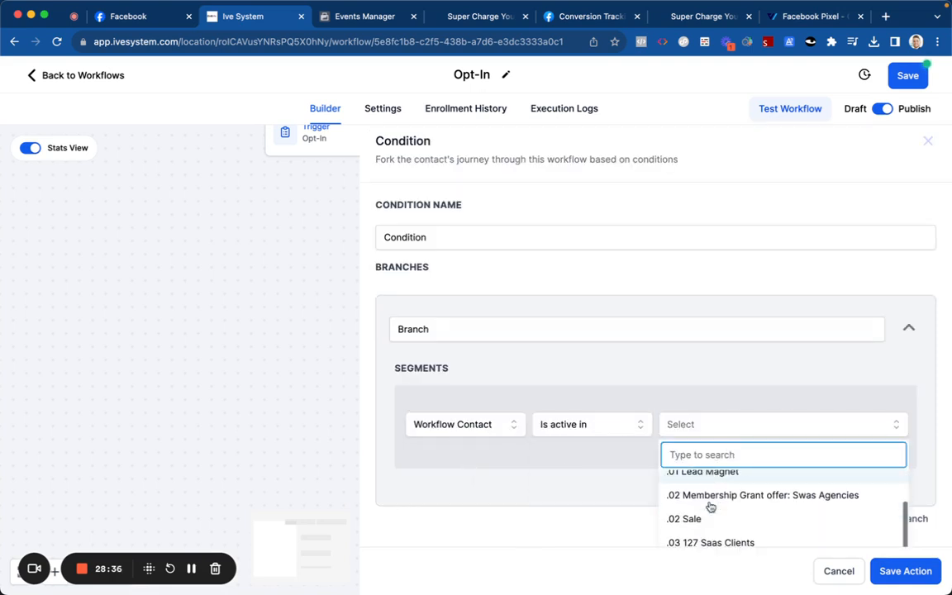
scroll(710, 506, down, 3)
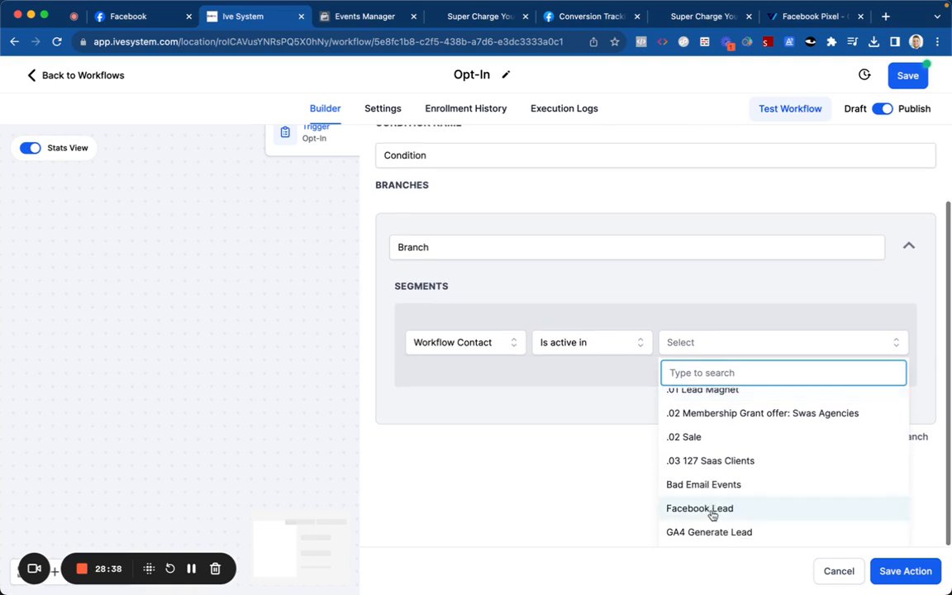
scroll(710, 502, up, 1)
scroll(698, 458, down, 1)
scroll(699, 458, up, 1)
click(709, 403)
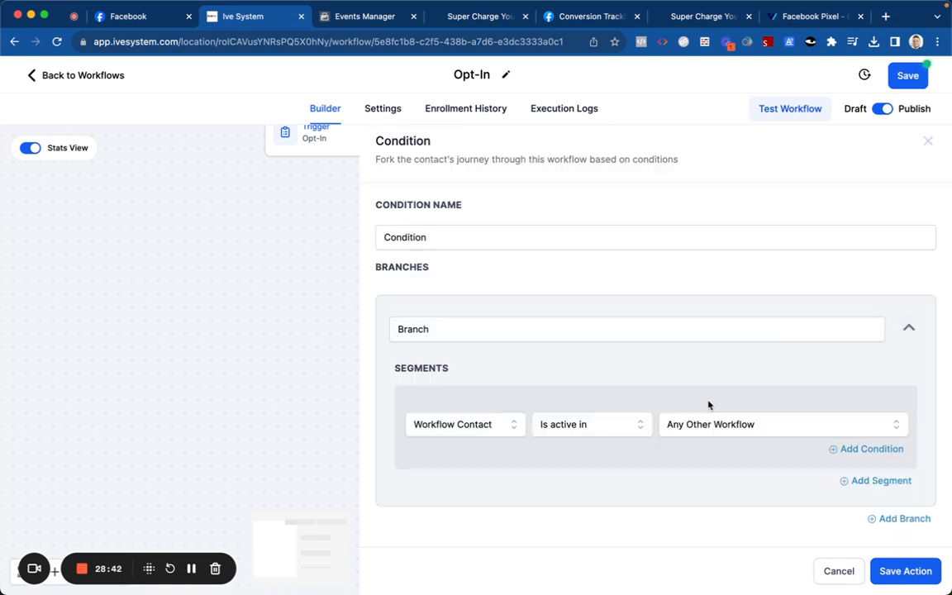
Step: Add a second branch set to Workflow Contact Is not active in
click(898, 517)
scroll(477, 382, down, 3)
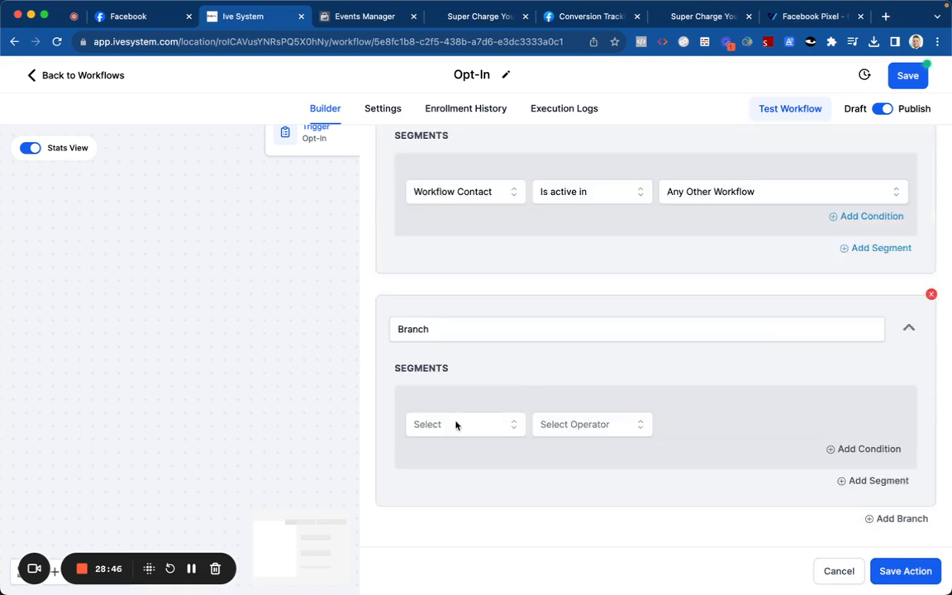
click(421, 424)
scroll(450, 505, down, 1)
click(452, 513)
click(536, 431)
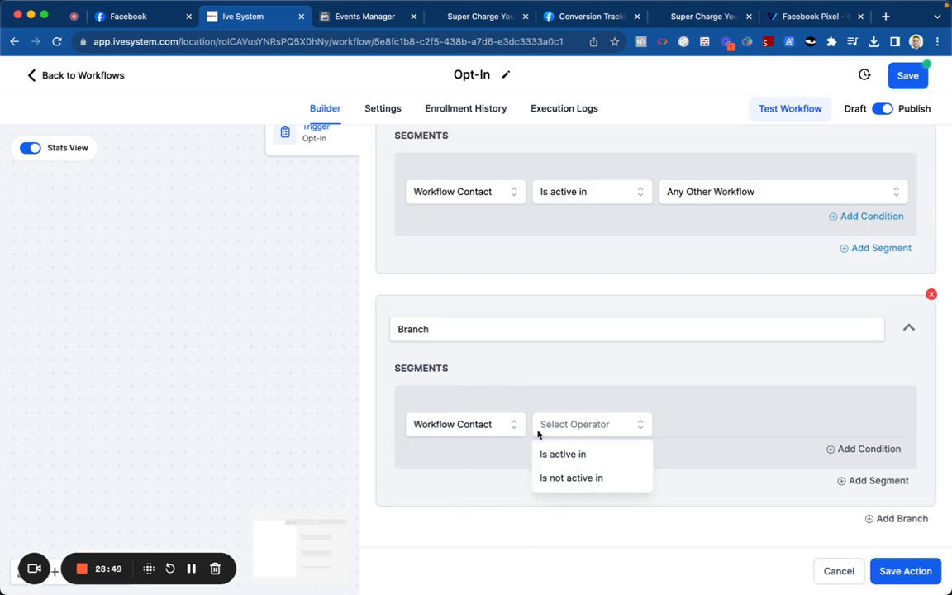
click(551, 474)
Step: Re-pick the second branch's operator and bring up its workflow list
click(675, 425)
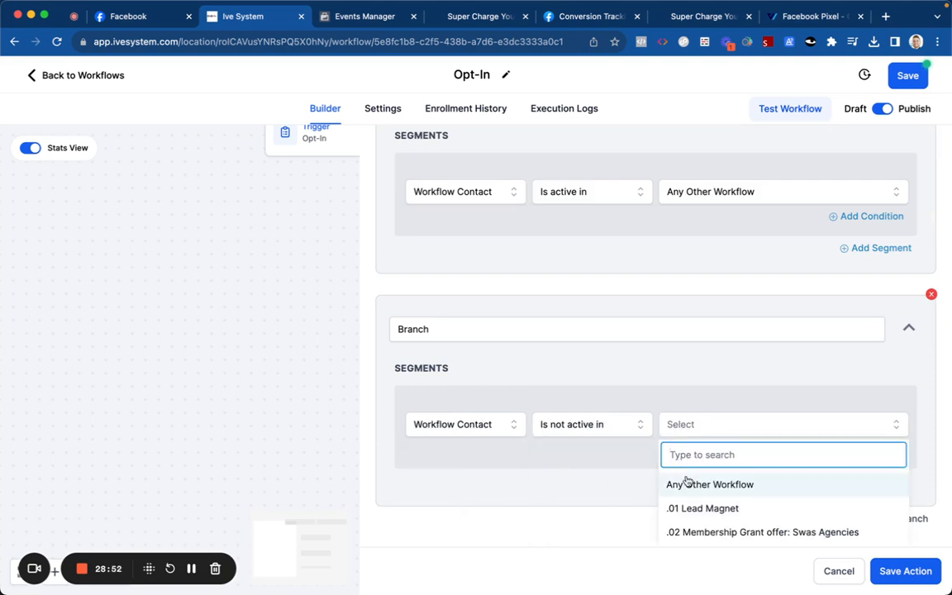
scroll(686, 508, down, 2)
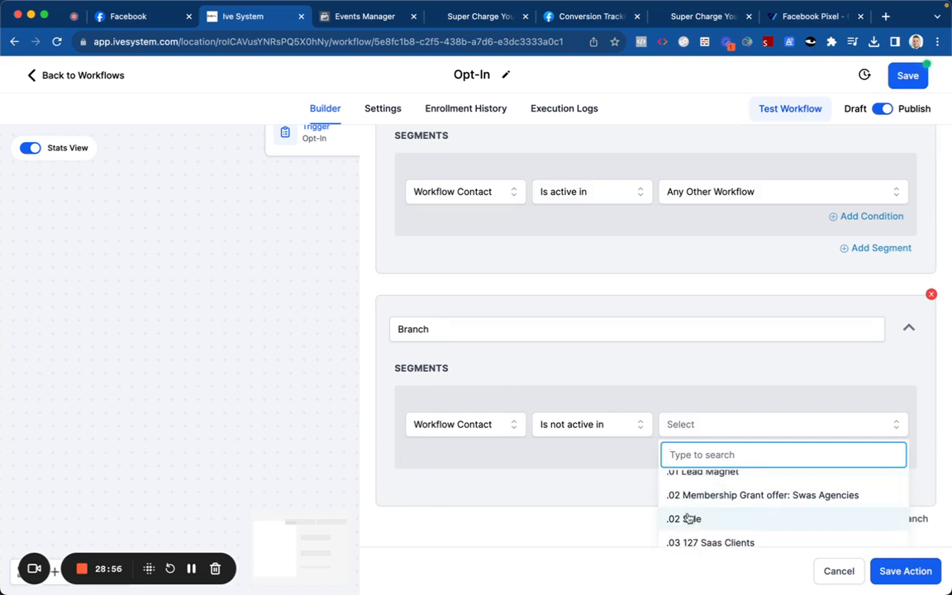
scroll(688, 518, down, 2)
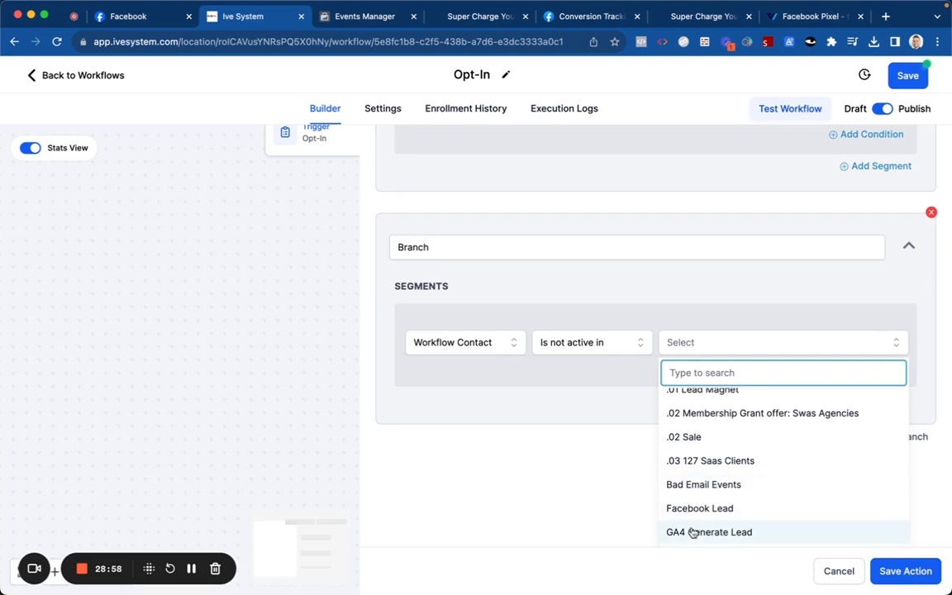
scroll(694, 465, up, 3)
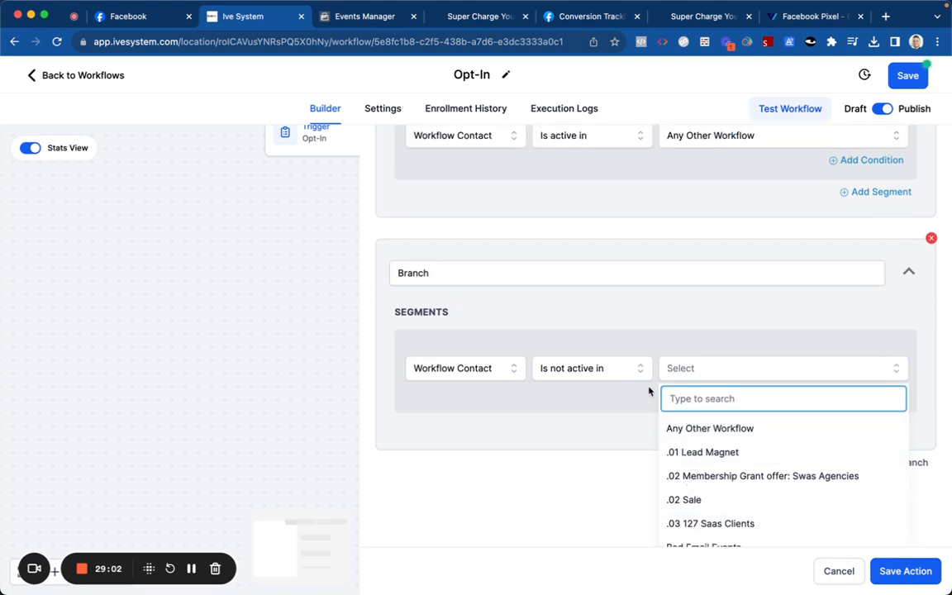
click(602, 372)
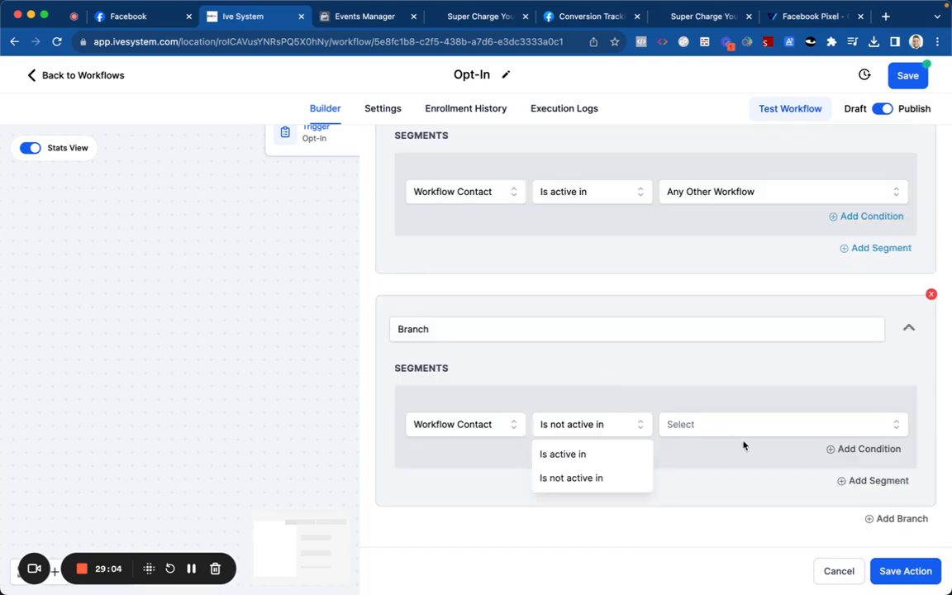
click(614, 457)
click(700, 427)
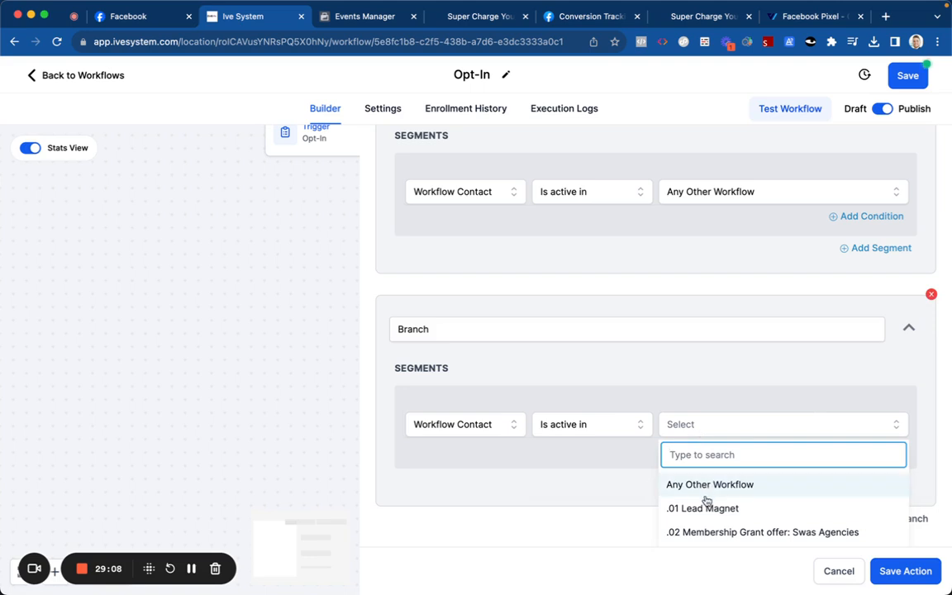
Step: Delete the unfinished second branch, start renaming the remaining branch, and save the Condition
click(930, 295)
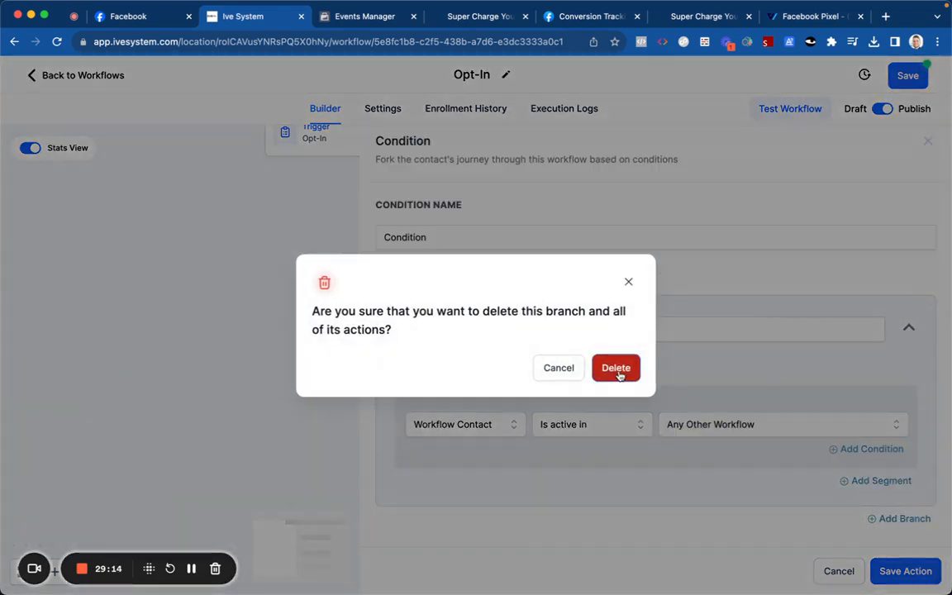
click(617, 369)
click(539, 328)
key(super+a)
text(Ac)
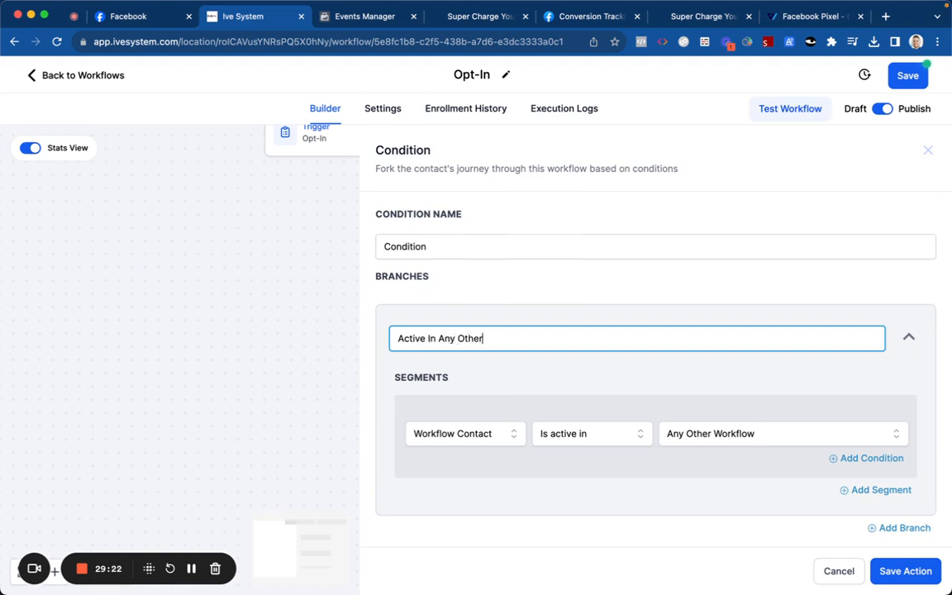
click(565, 383)
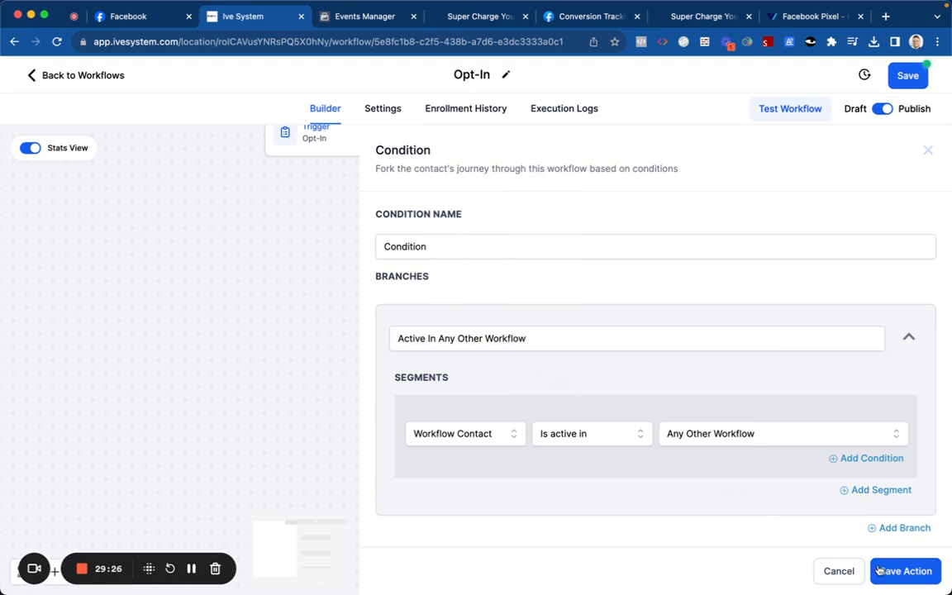
click(907, 570)
Step: Set the first branch's workflow to .02 Sale and name it 'Active In Sale .02 Sale'
scroll(532, 357, down, 3)
scroll(533, 357, down, 3)
click(485, 242)
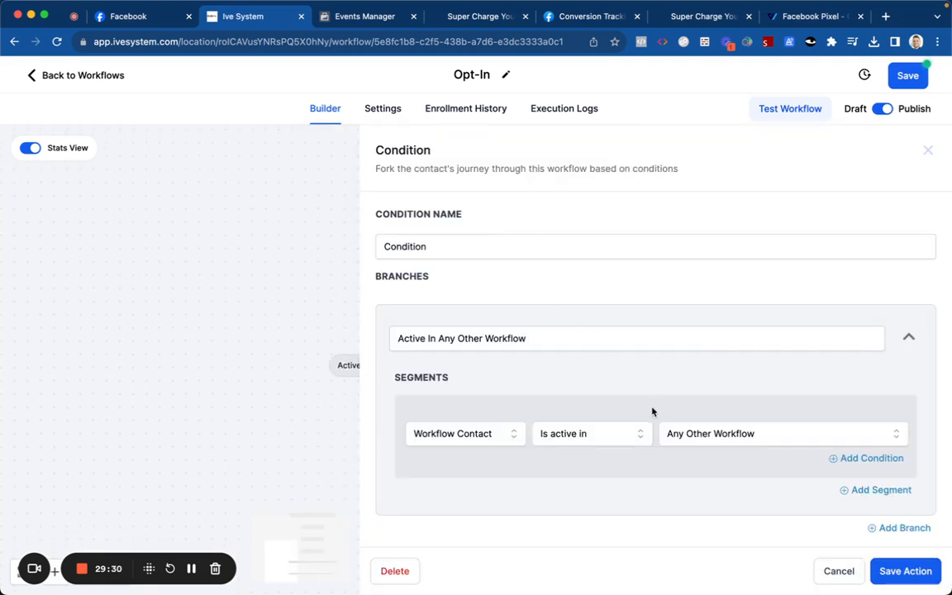
click(678, 431)
scroll(690, 491, down, 3)
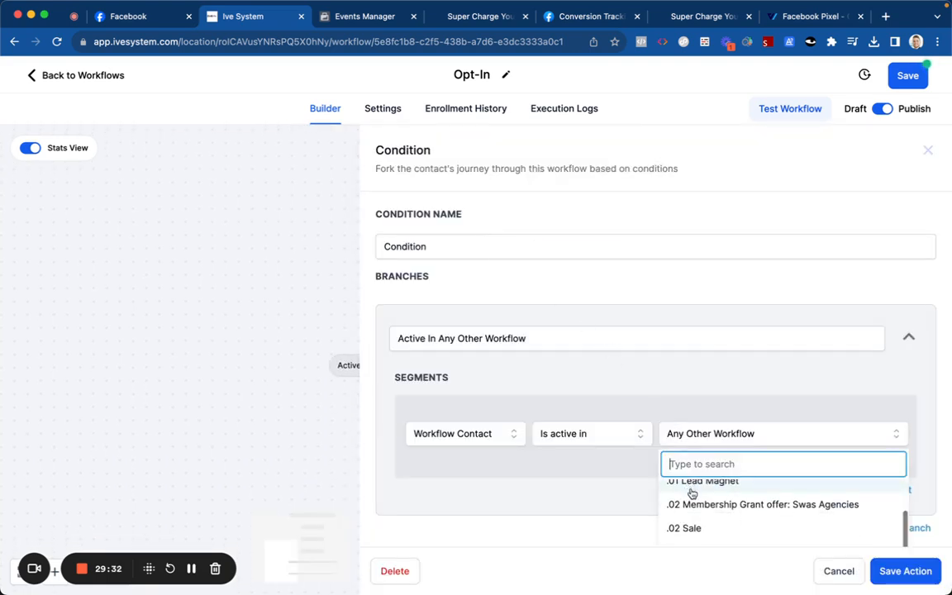
scroll(692, 479, down, 2)
click(691, 452)
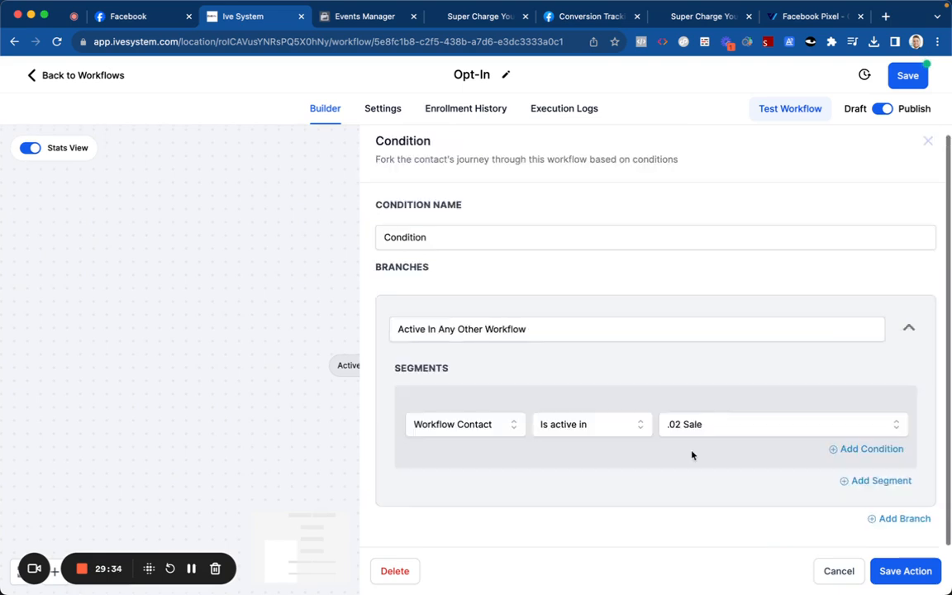
triple_click(579, 332)
text(.02 Sale)
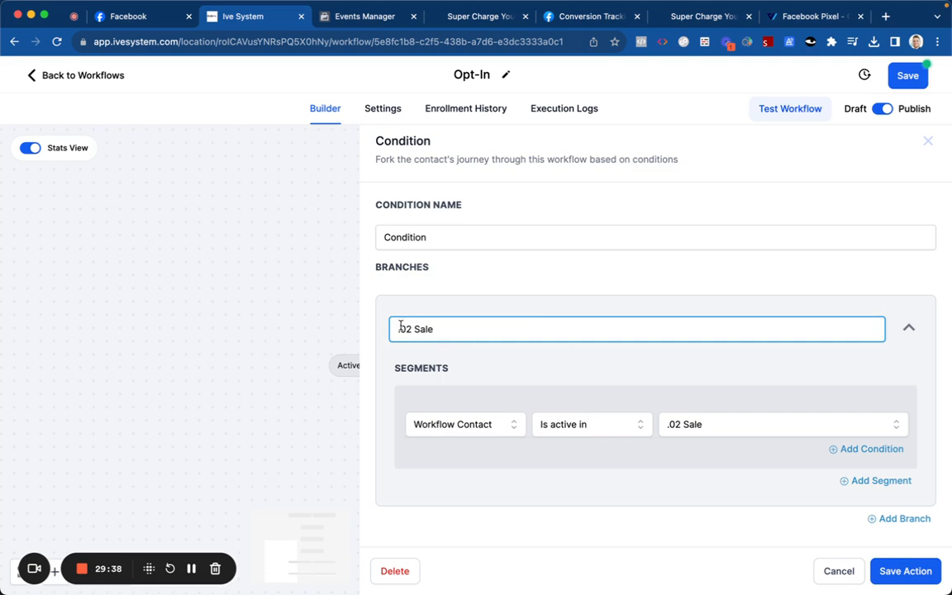
text(Active In Sale)
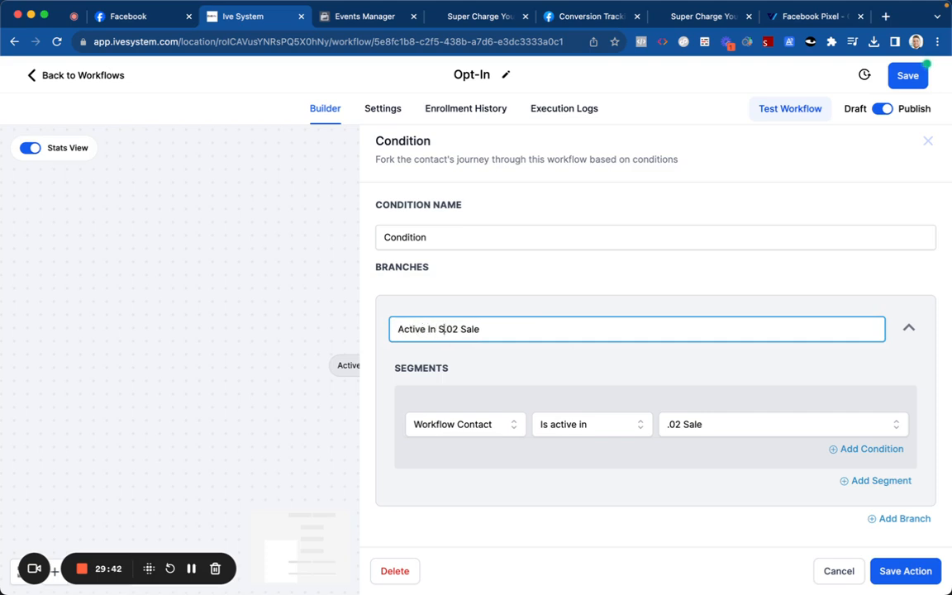
click(443, 291)
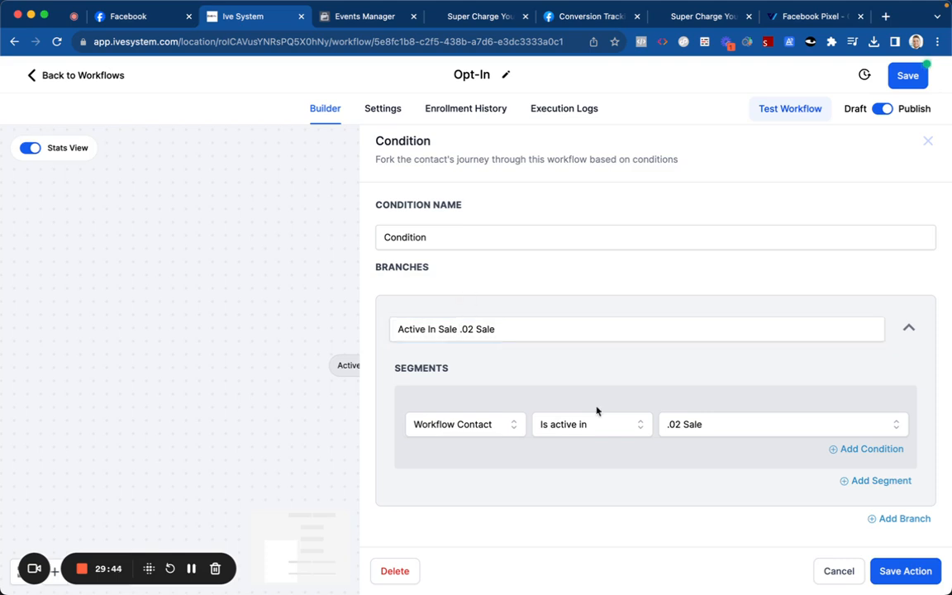
Step: Add a branch for Workflow Contact, Is not active in, .02 Sale, and save the Condition
click(880, 517)
scroll(582, 372, down, 3)
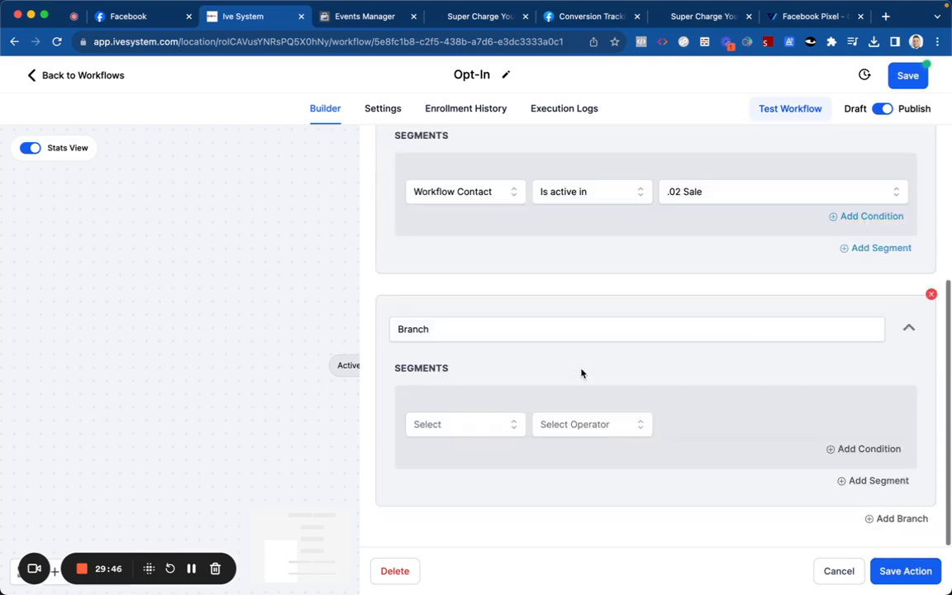
click(469, 423)
scroll(457, 473, down, 2)
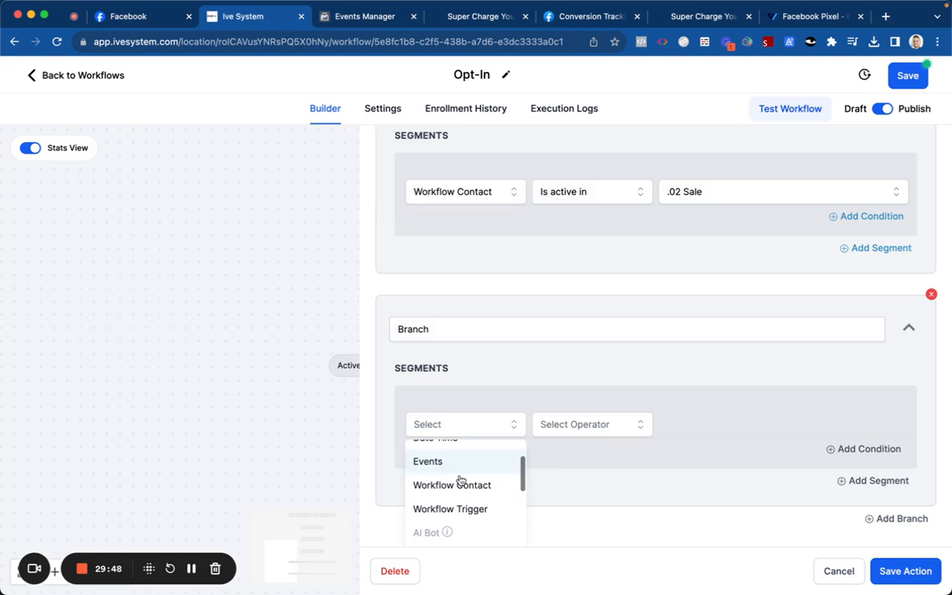
click(461, 484)
click(554, 428)
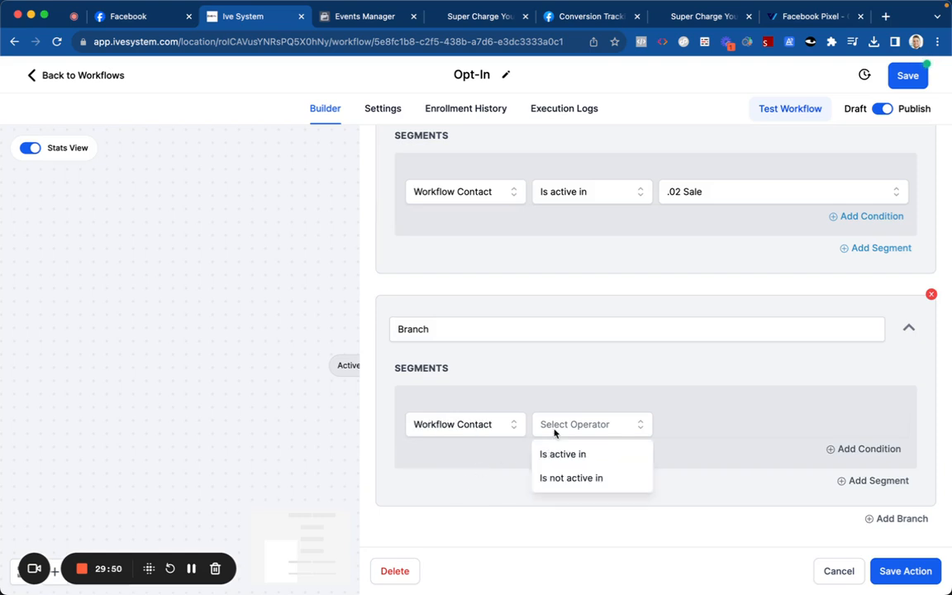
click(569, 478)
click(670, 432)
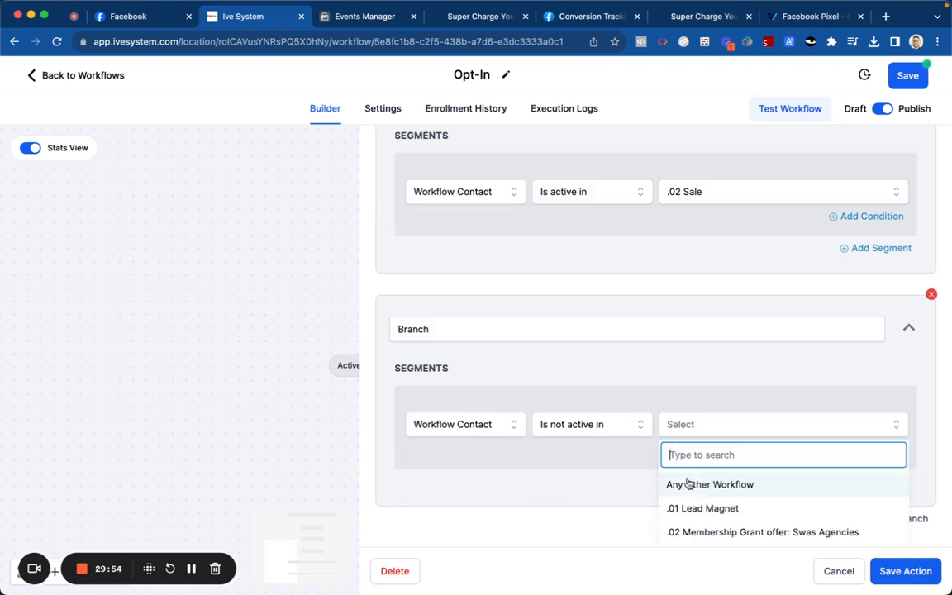
scroll(686, 493, down, 1)
click(690, 518)
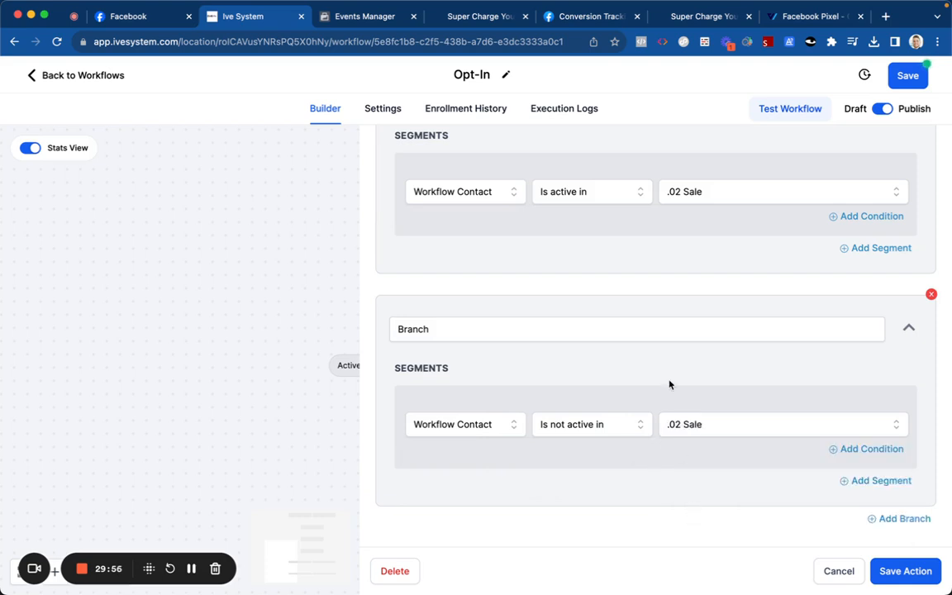
click(883, 570)
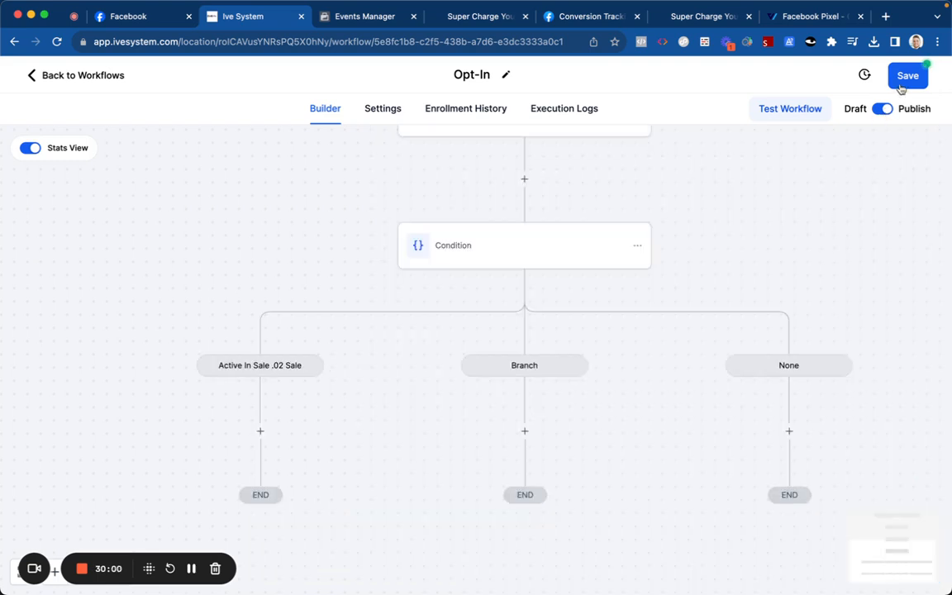
Step: Rename the Condition's second branch to 'Not Active In Sale' and save the workflow
click(902, 80)
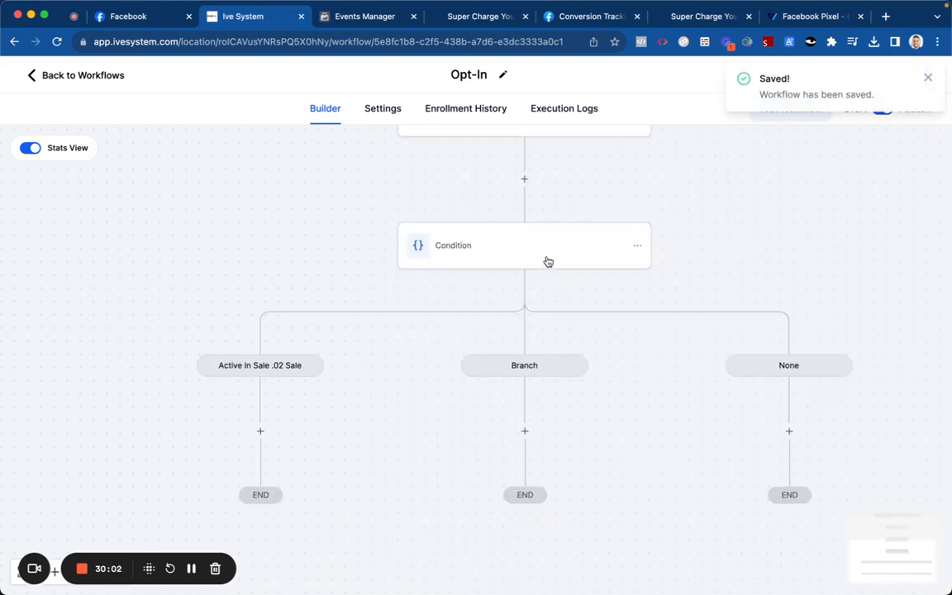
click(548, 262)
scroll(557, 314, down, 5)
double_click(504, 328)
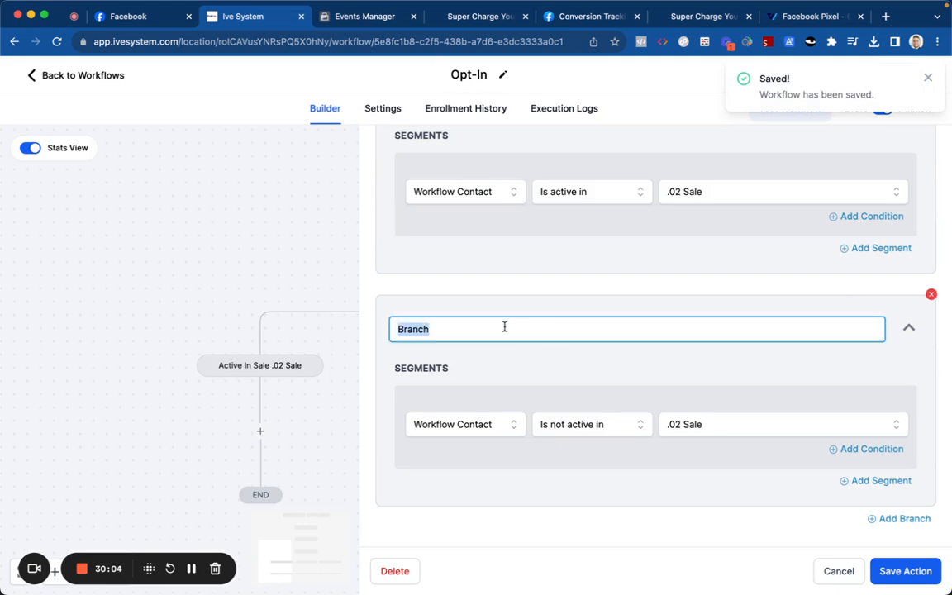
text(Not Active In Sale)
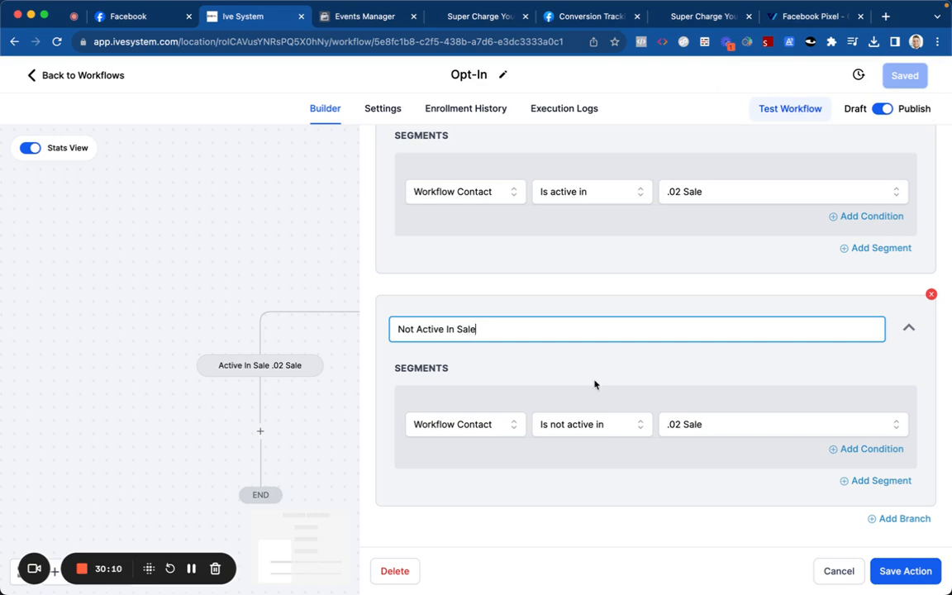
click(892, 571)
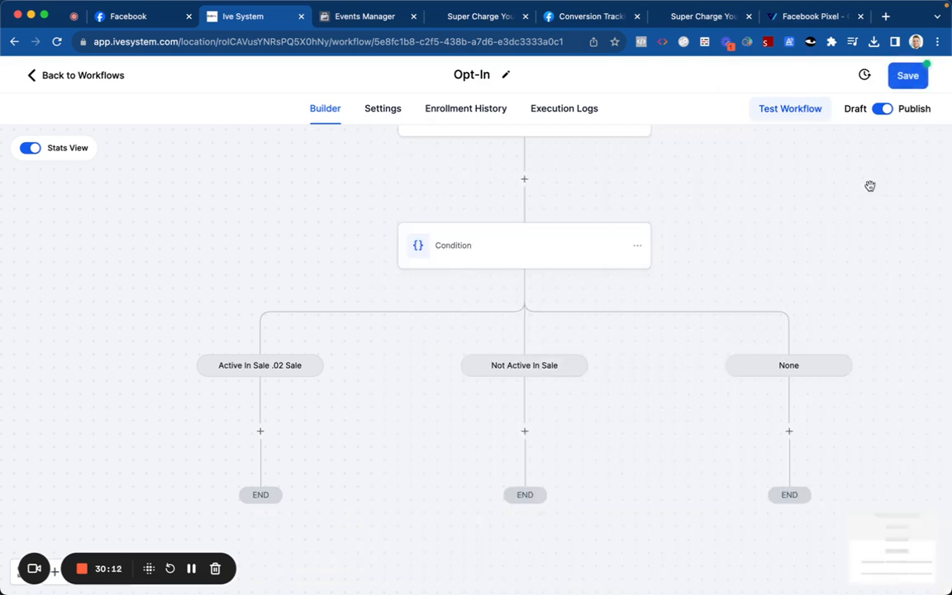
click(907, 76)
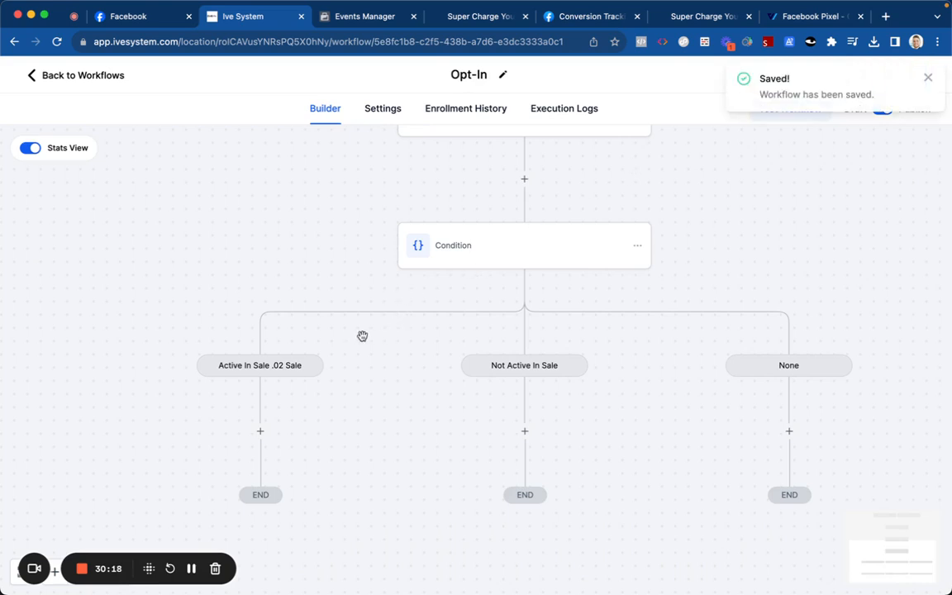
Step: Add a Remove From Workflow action for the current workflow under the Active In Sale branch, then save
click(260, 430)
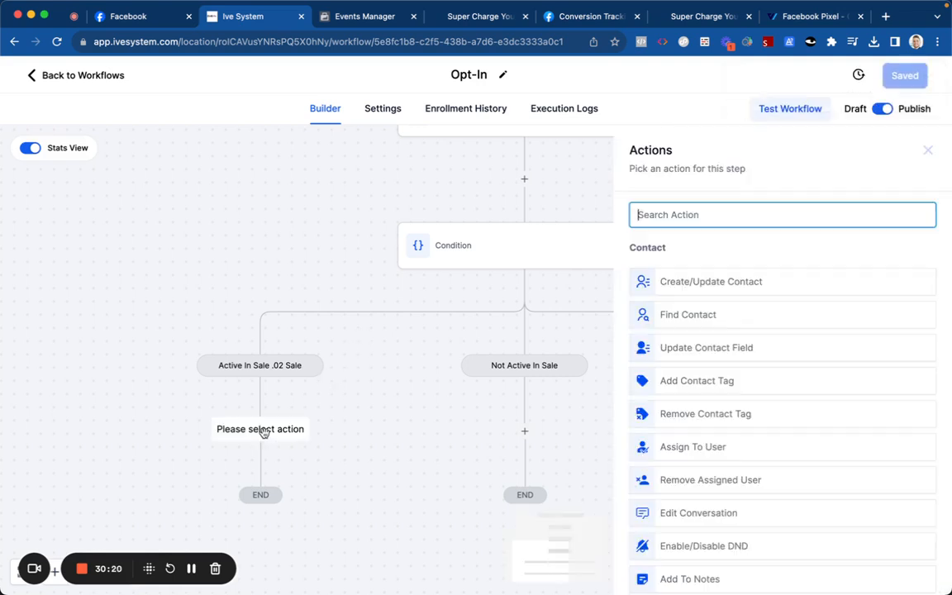
text(remove)
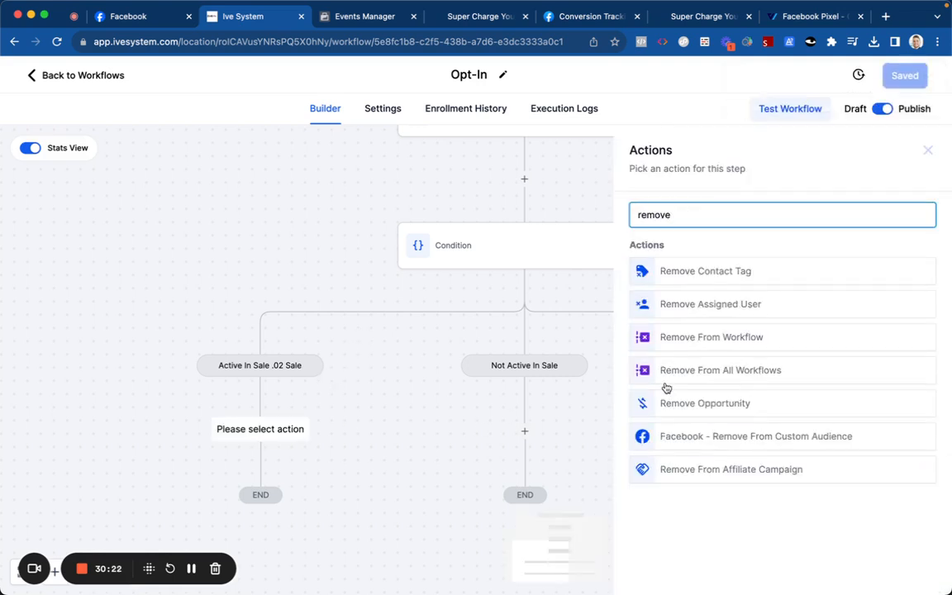
click(669, 336)
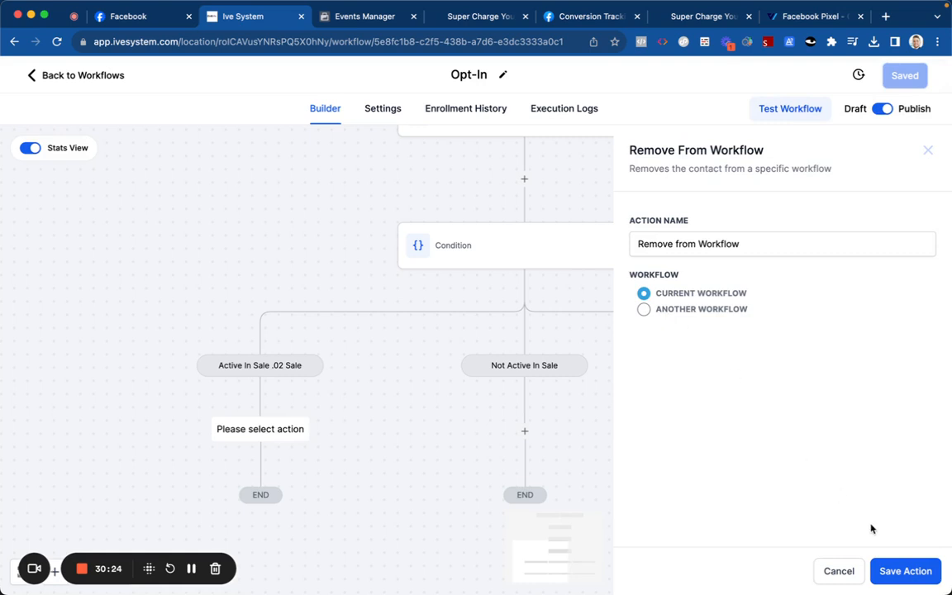
click(903, 570)
click(907, 76)
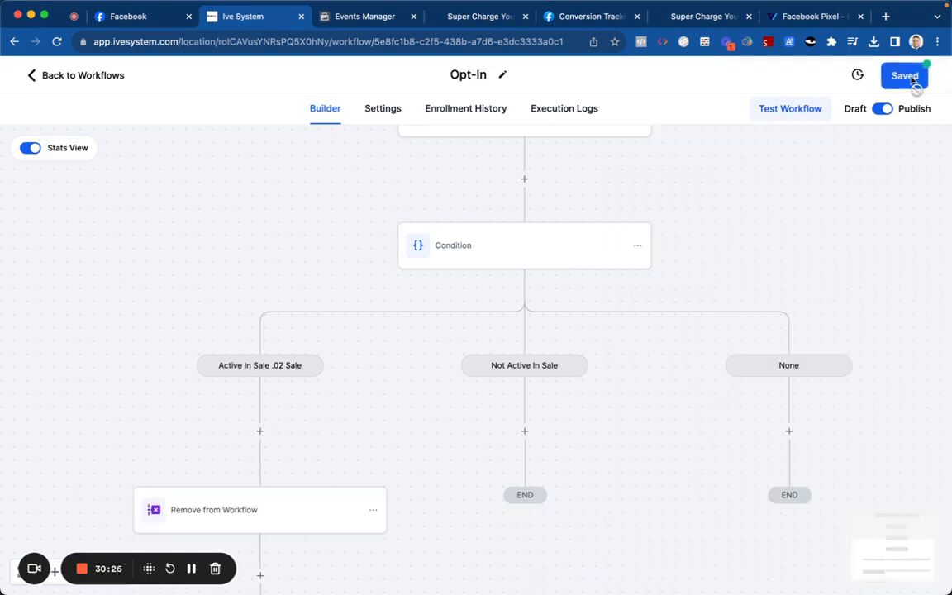
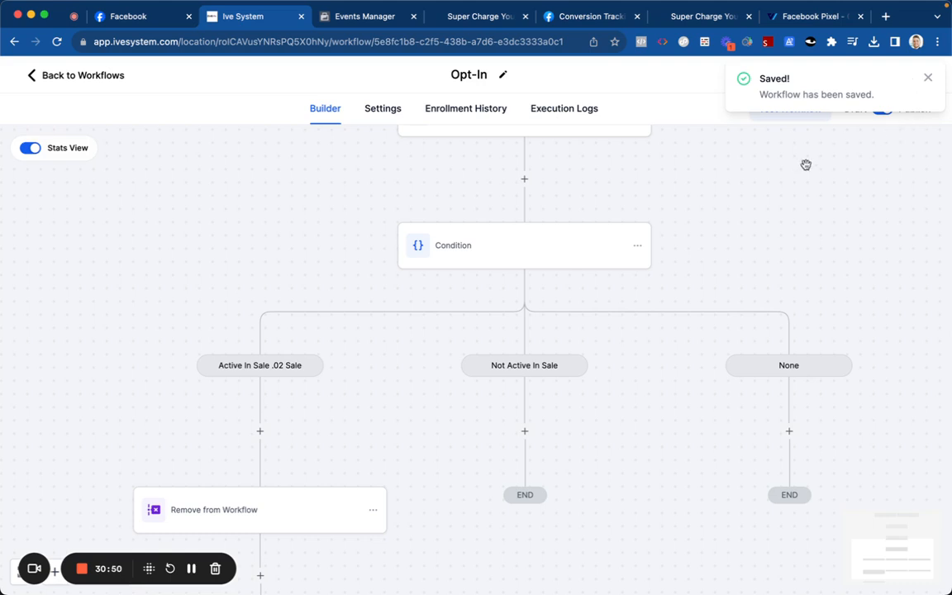
Step: Search 'wai' for a step above the condition, then close the action list without adding one
click(525, 179)
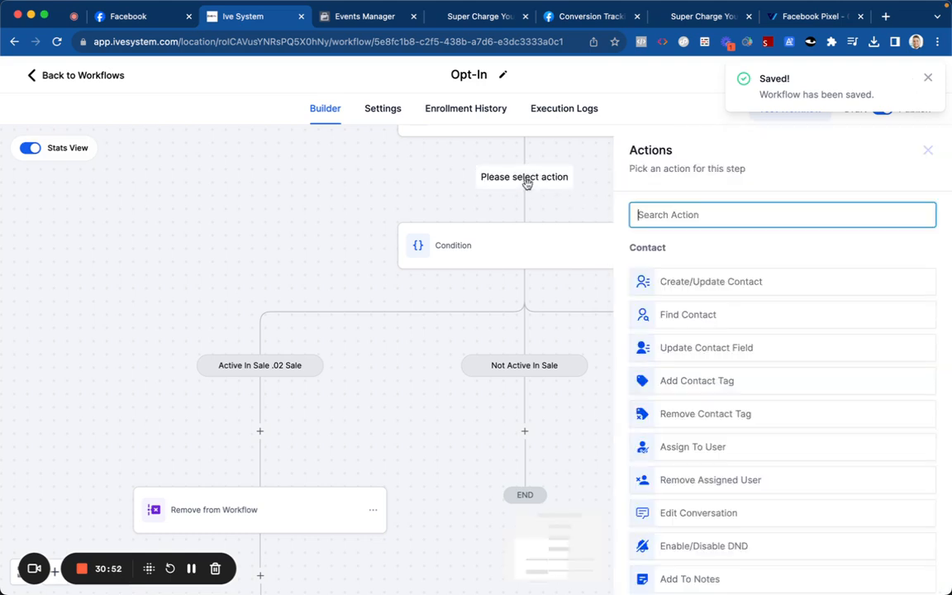
text(wai)
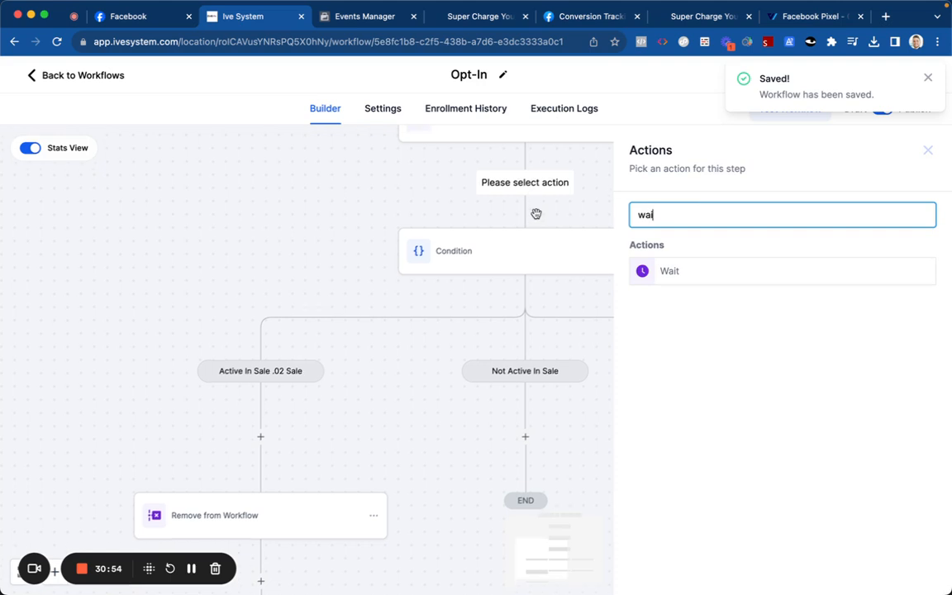
scroll(545, 211, up, 1)
click(926, 150)
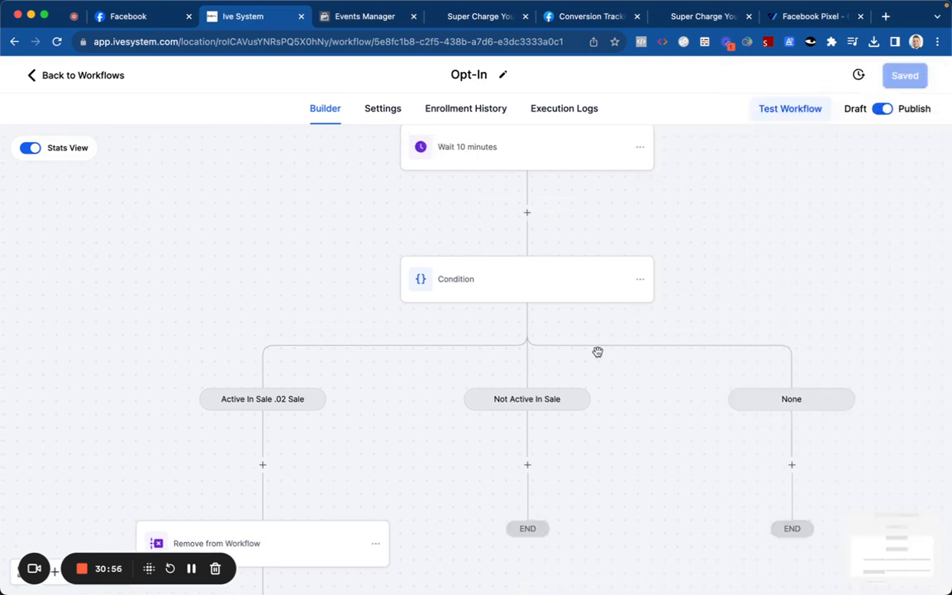
Step: Start a Send Email step under the Not Active In Sale branch, then discard it
click(530, 468)
text(em)
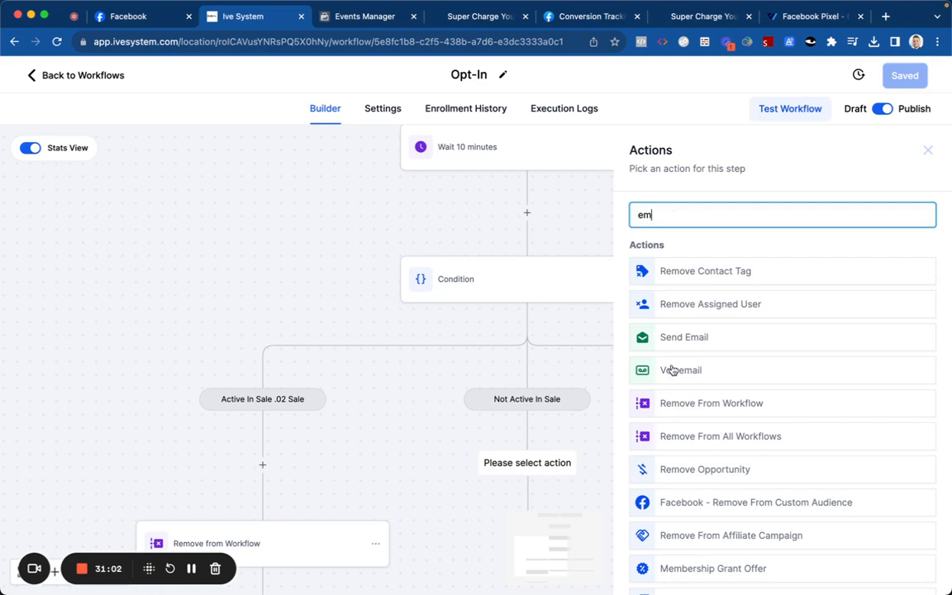
text(ail)
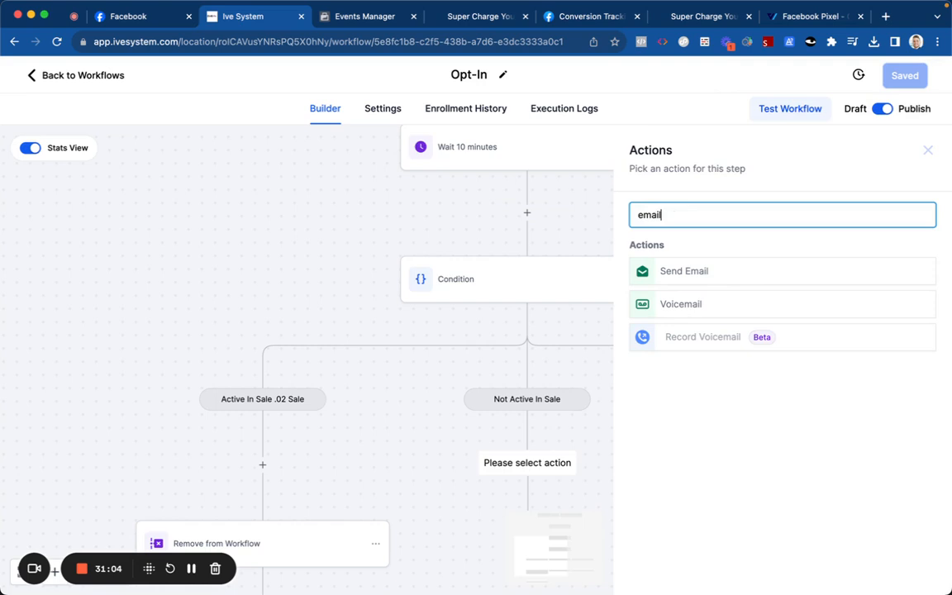
click(676, 273)
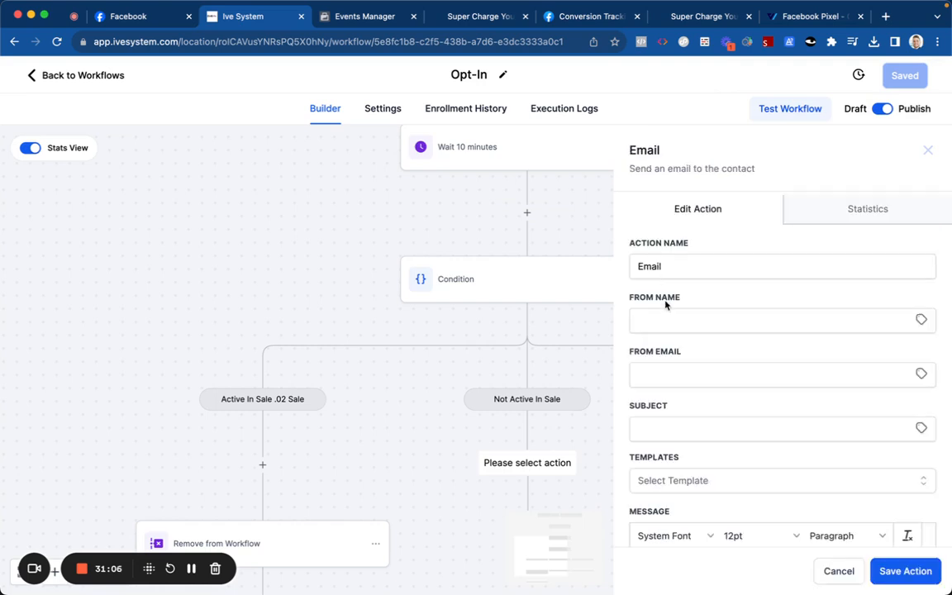
scroll(657, 343, down, 5)
click(663, 298)
scroll(662, 324, down, 1)
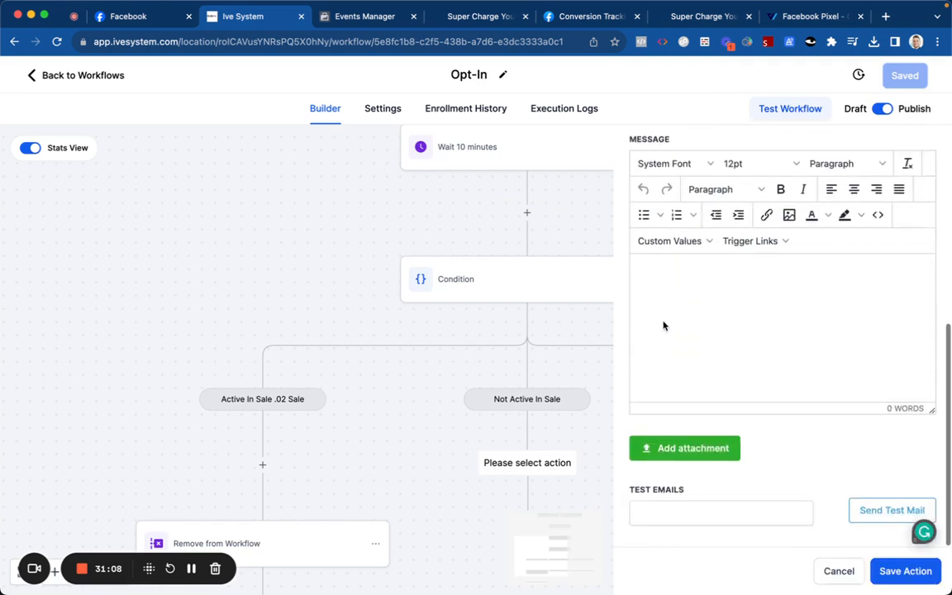
click(835, 569)
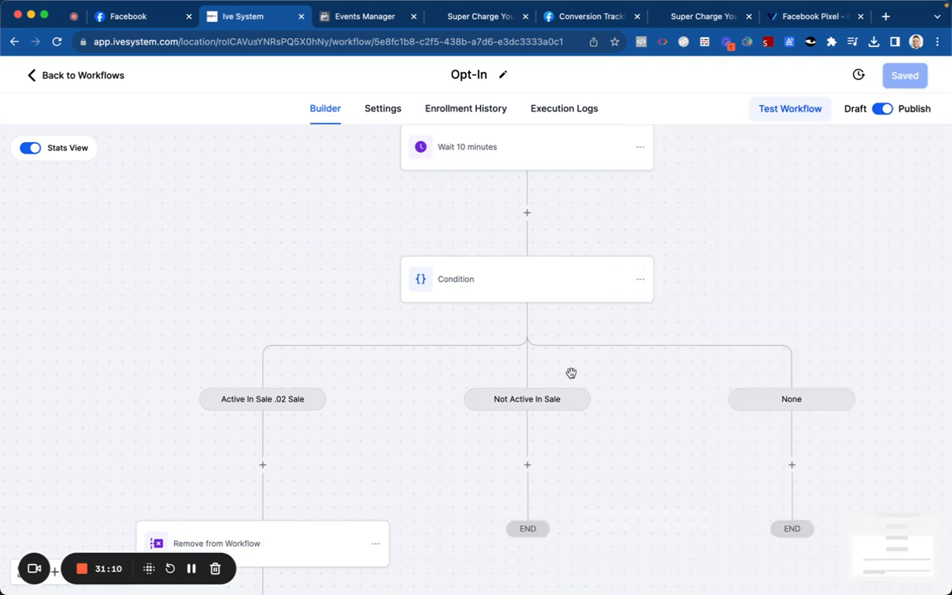
scroll(503, 276, up, 6)
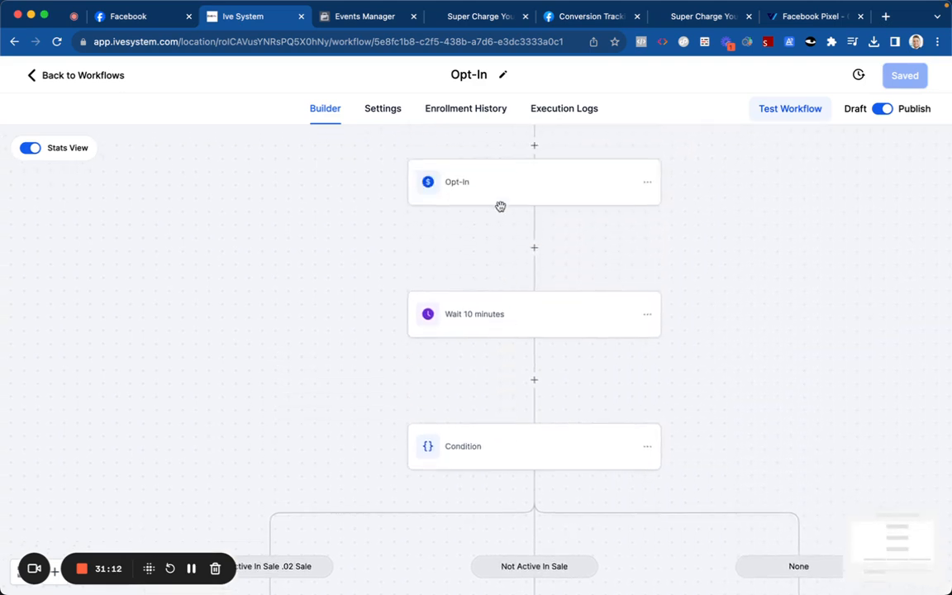
Step: Turn on Allow re-entry in the workflow settings and save
click(389, 111)
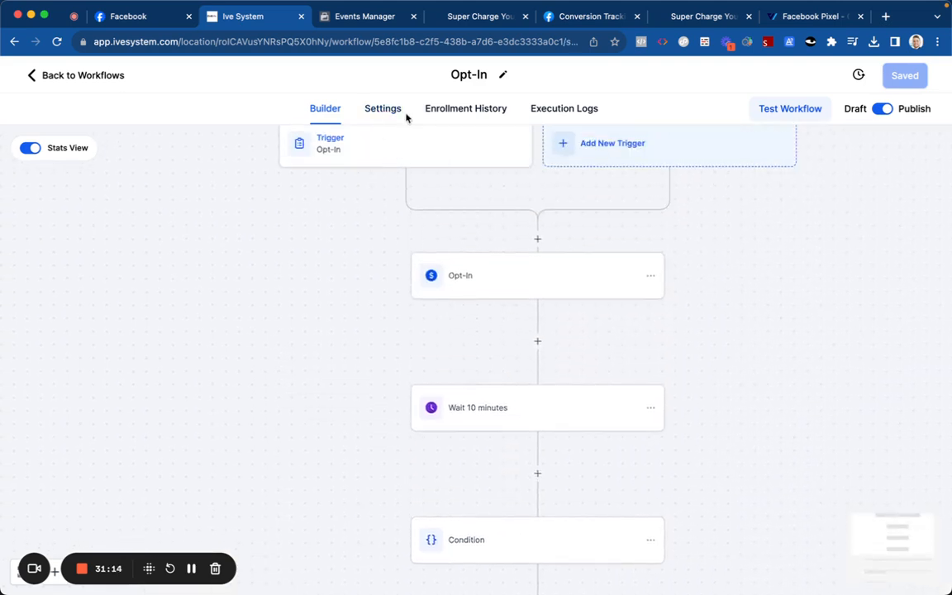
scroll(389, 233, down, 1)
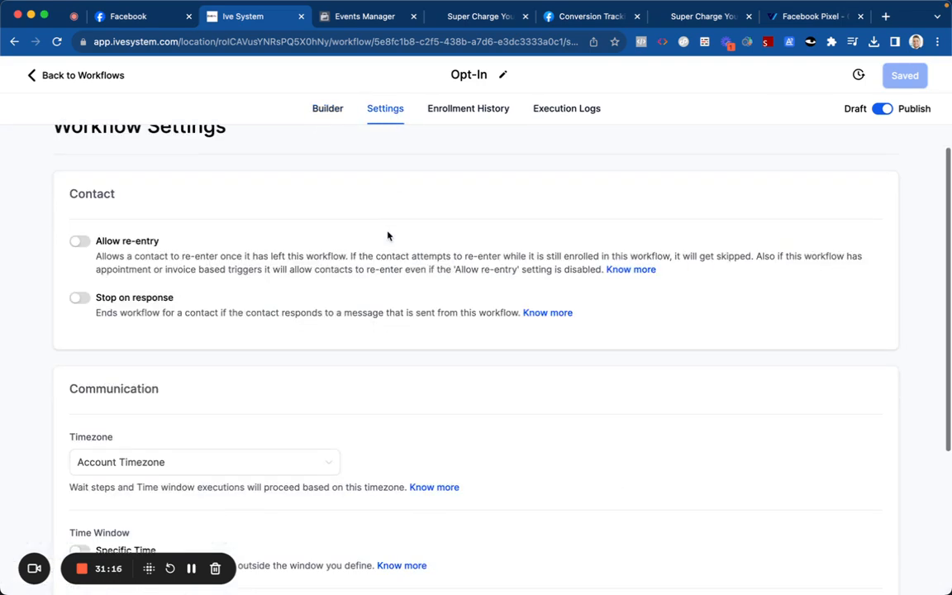
click(78, 241)
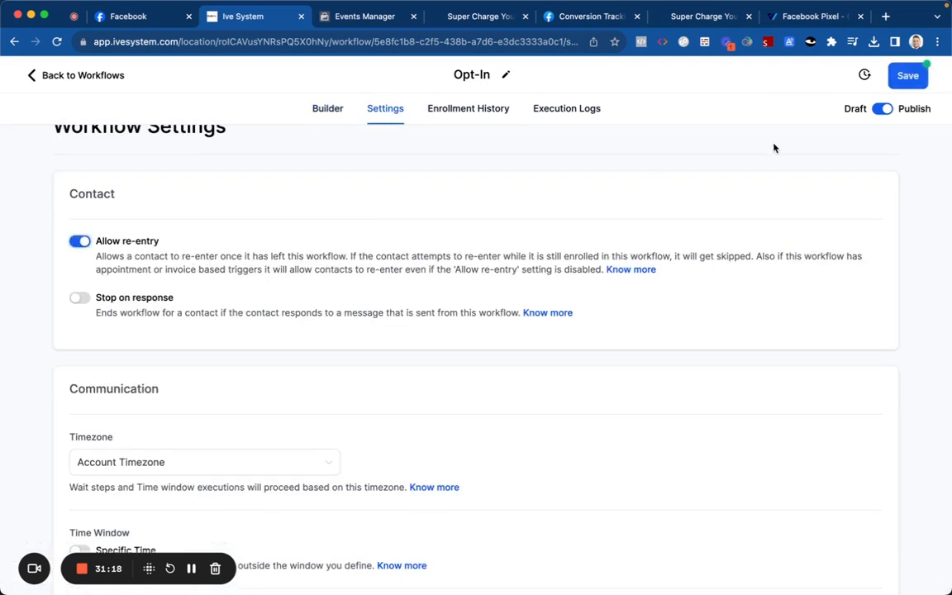
click(924, 74)
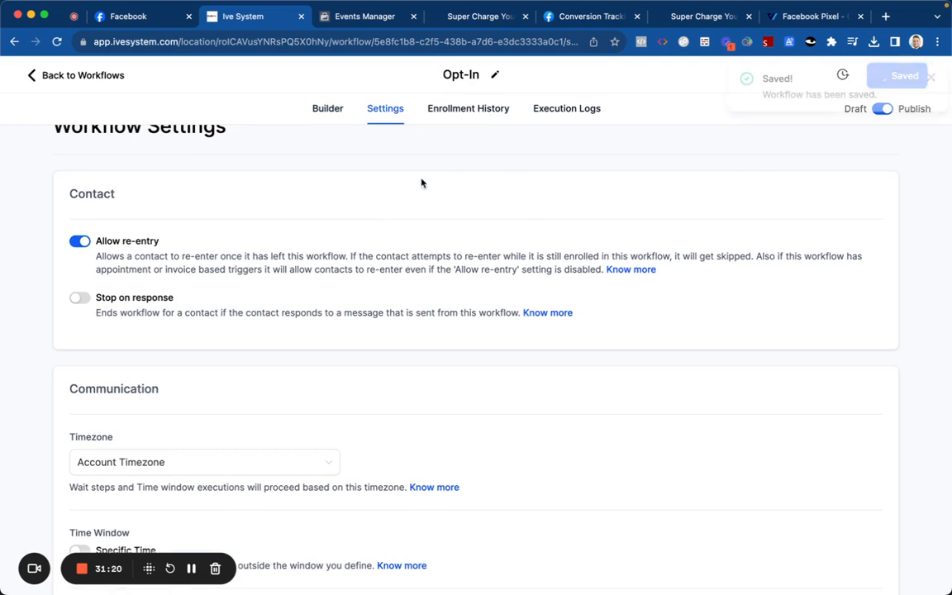
Step: Rename the workflow to '.01 Opt-In', save it, and return to the workflow list
click(325, 116)
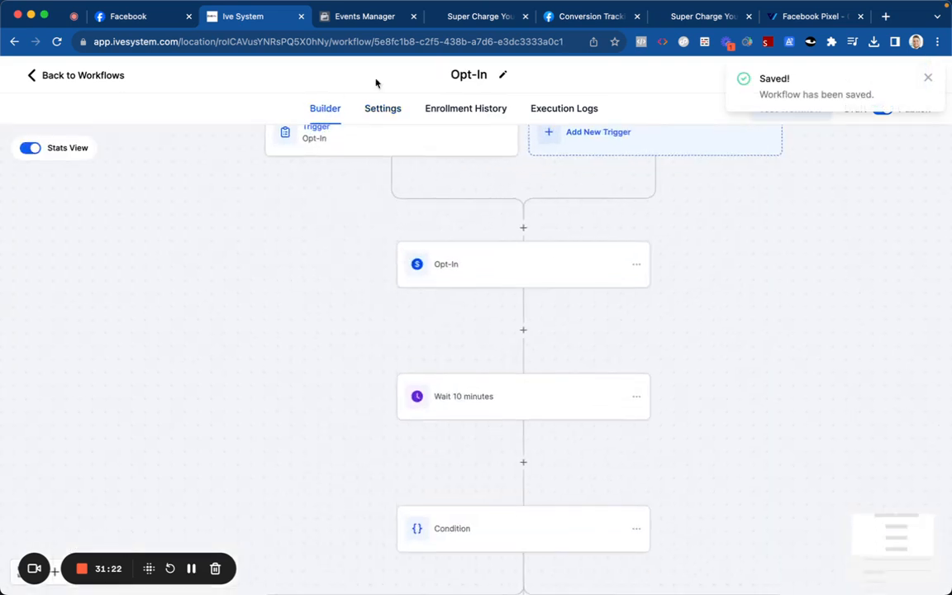
click(452, 73)
text(.01)
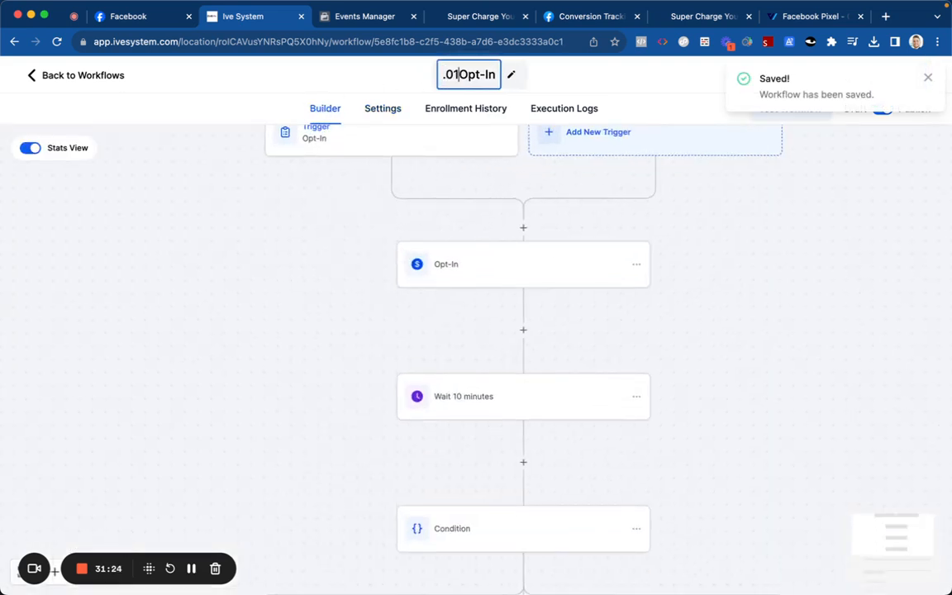
key(Return)
click(904, 77)
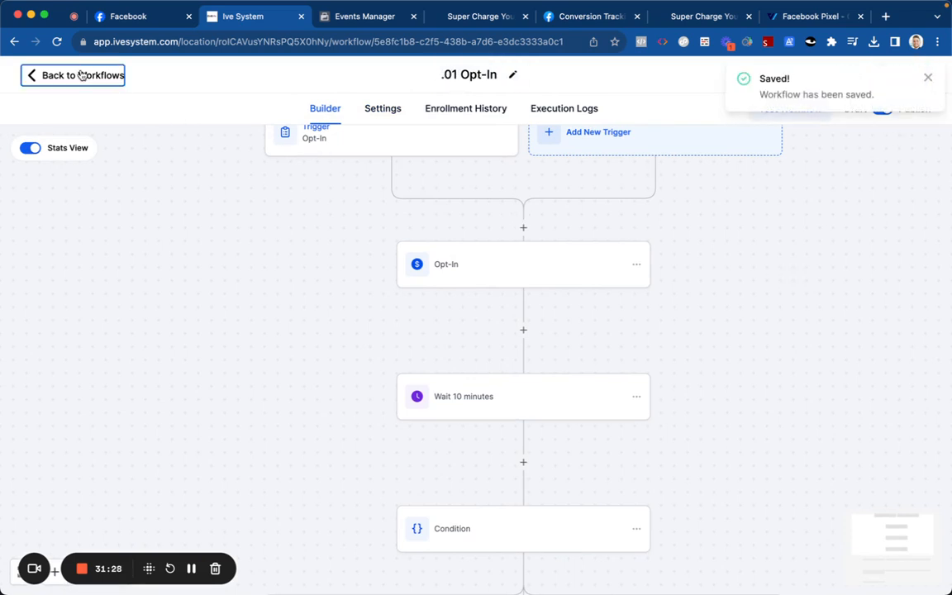
click(79, 75)
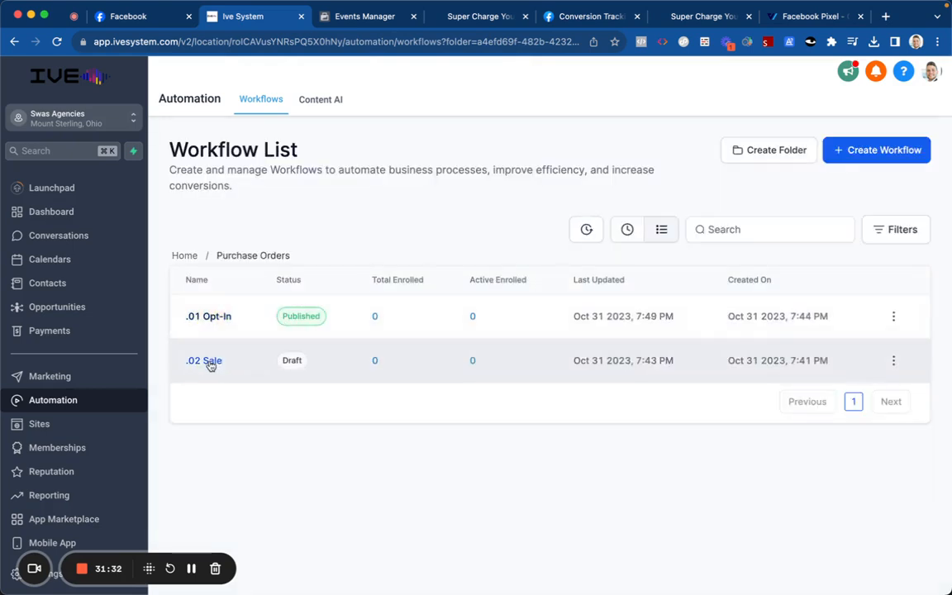
Step: Open the .02 Sale workflow and add a Create Or Update Opportunity step
click(208, 361)
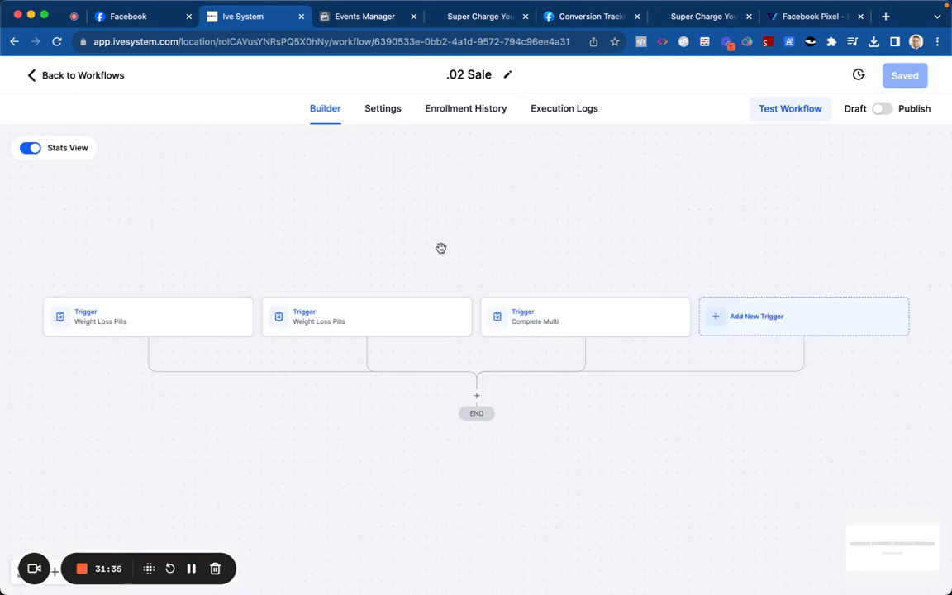
click(523, 232)
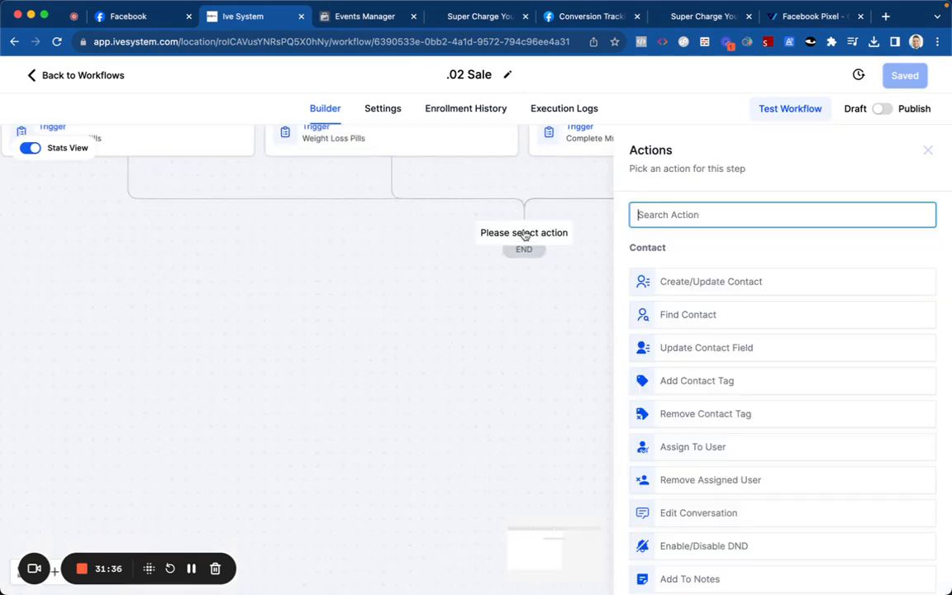
text(opp)
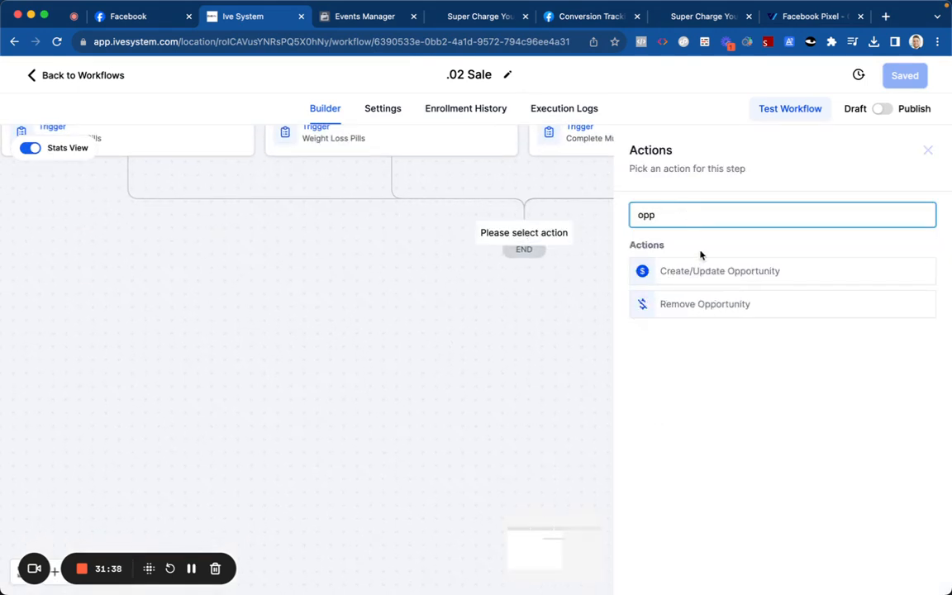
click(692, 273)
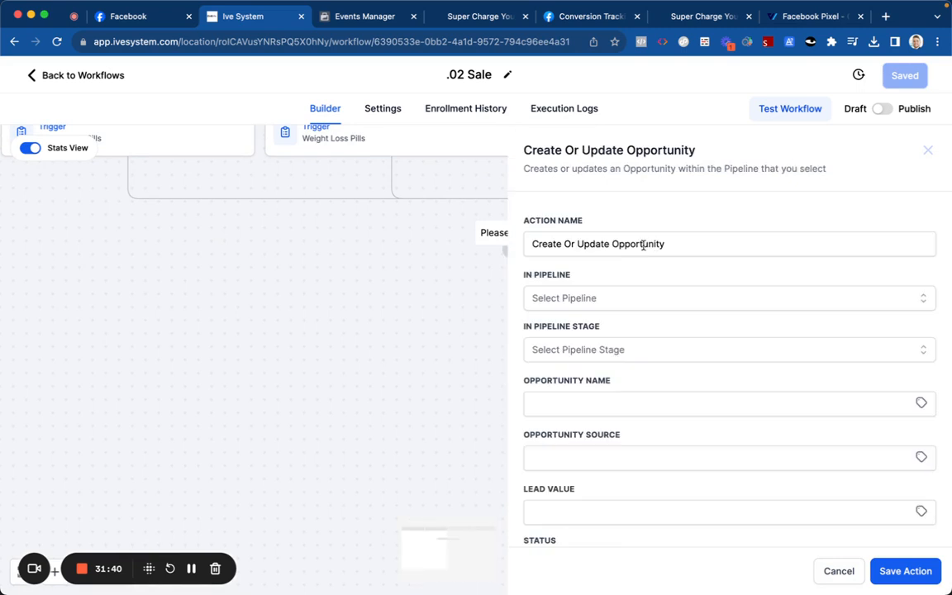
Step: Set the opportunity to pipeline Sales Test, stage Sale, status won, allowing duplicate opportunities
click(610, 297)
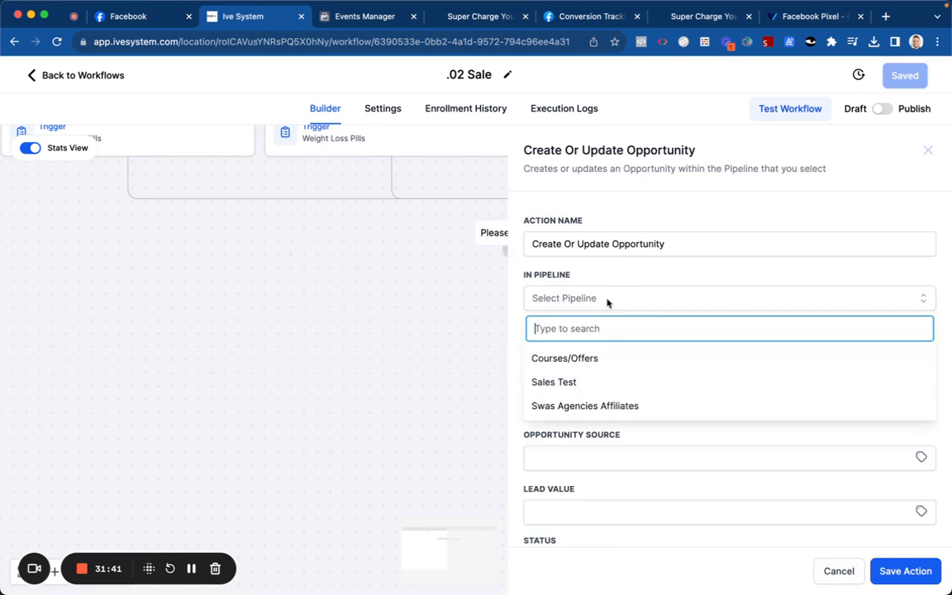
scroll(601, 355, down, 1)
click(601, 355)
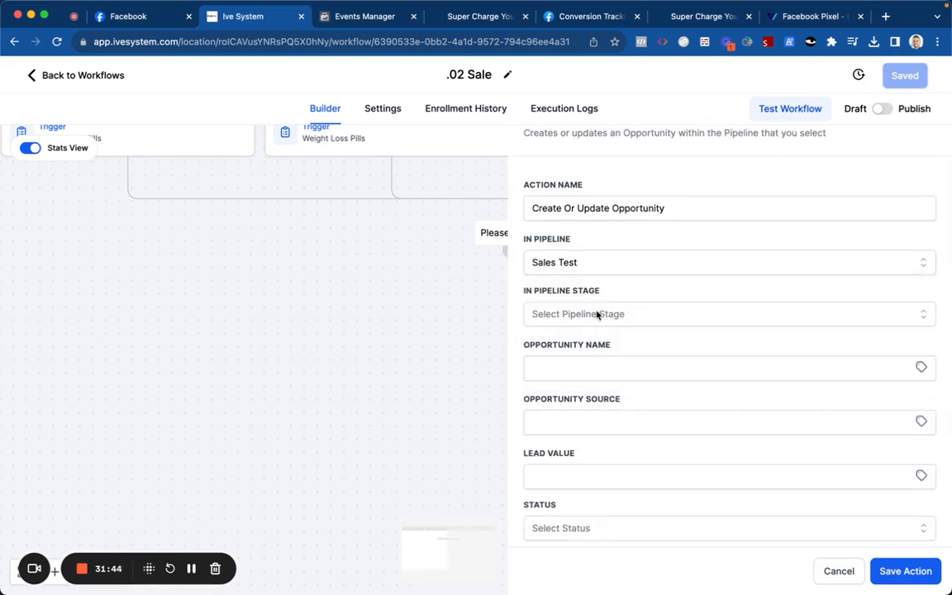
click(597, 314)
click(599, 394)
scroll(599, 397, down, 3)
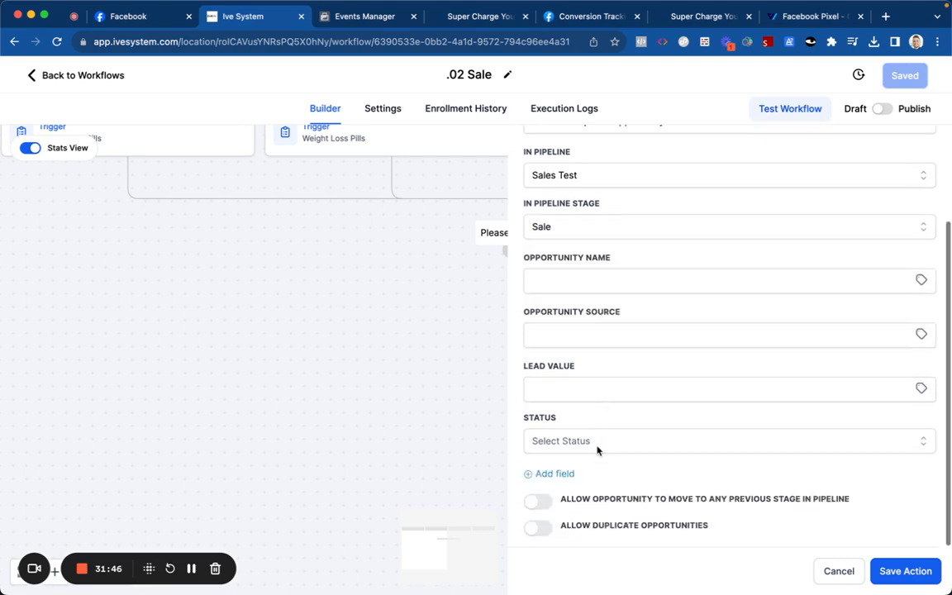
click(578, 442)
click(580, 492)
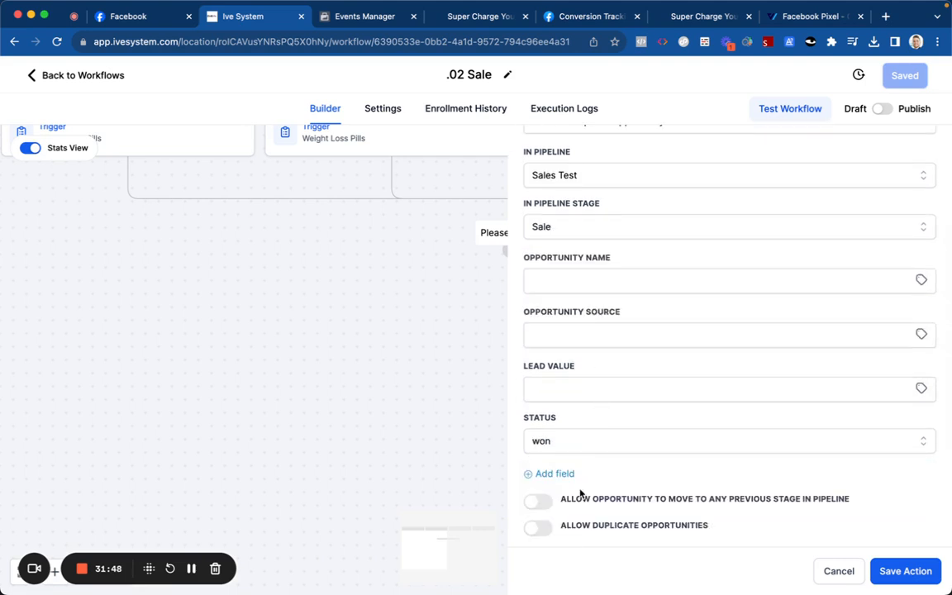
click(537, 501)
click(537, 501)
click(539, 527)
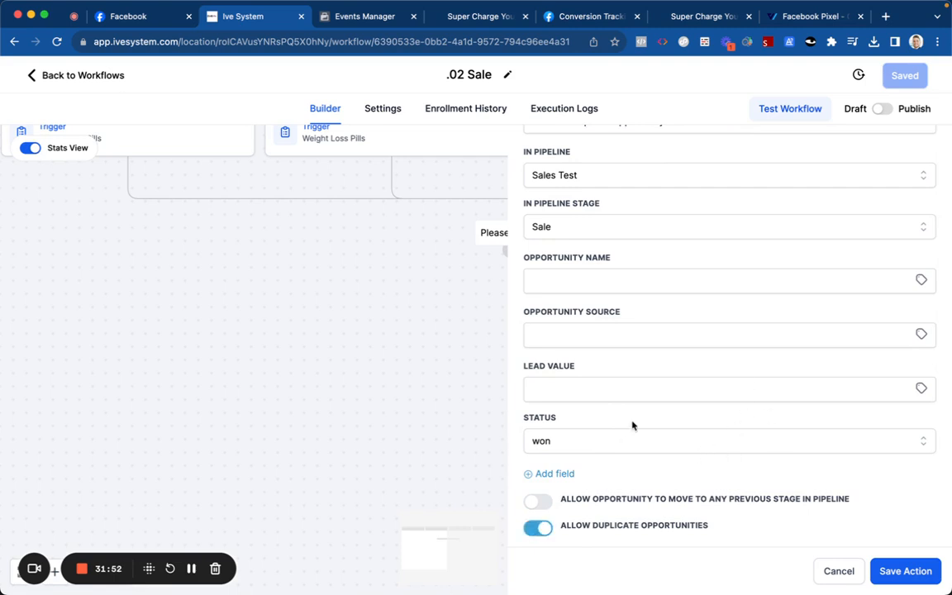
Step: Look through the custom values for opportunity source and name, then save the step
click(920, 335)
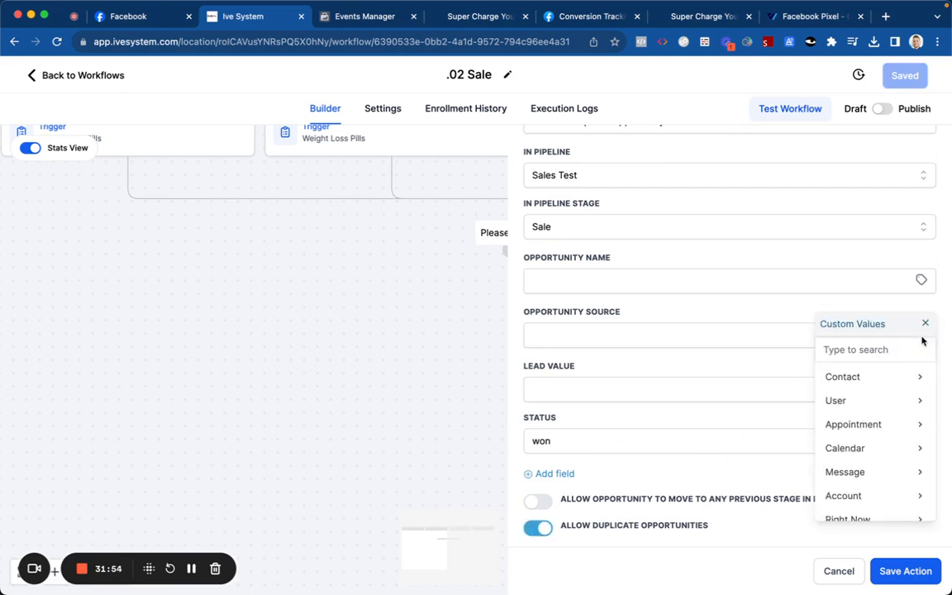
scroll(836, 413, down, 2)
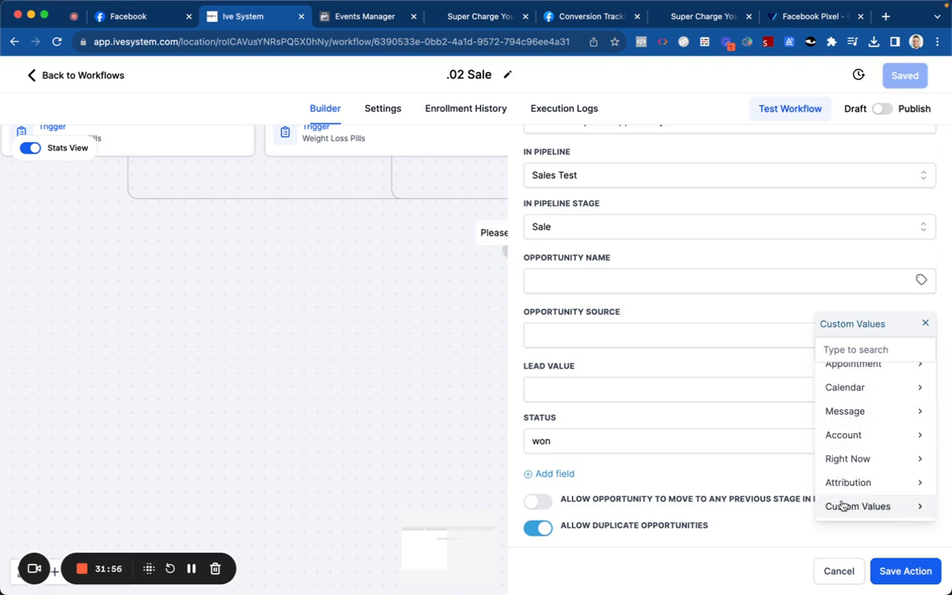
scroll(843, 408, up, 2)
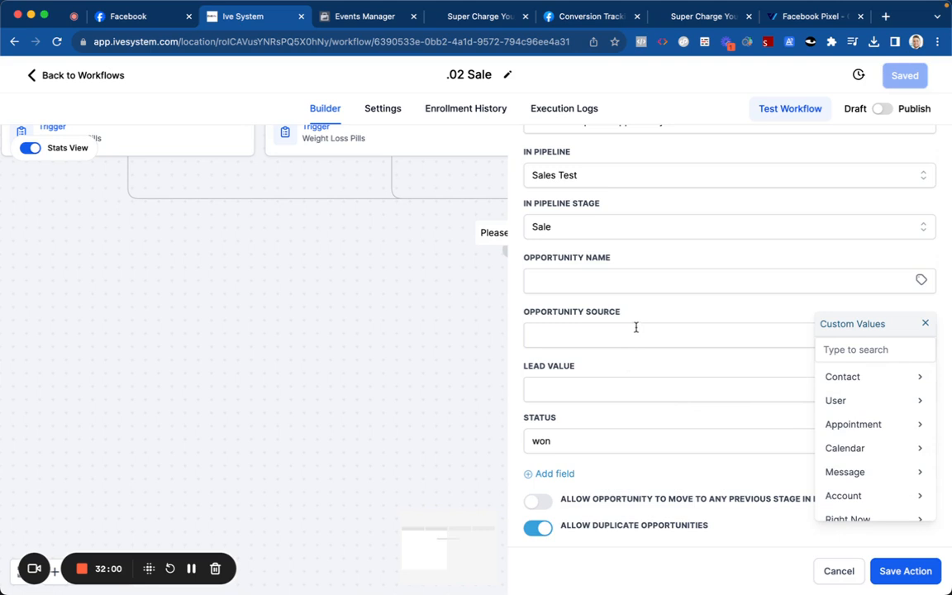
click(652, 290)
click(921, 279)
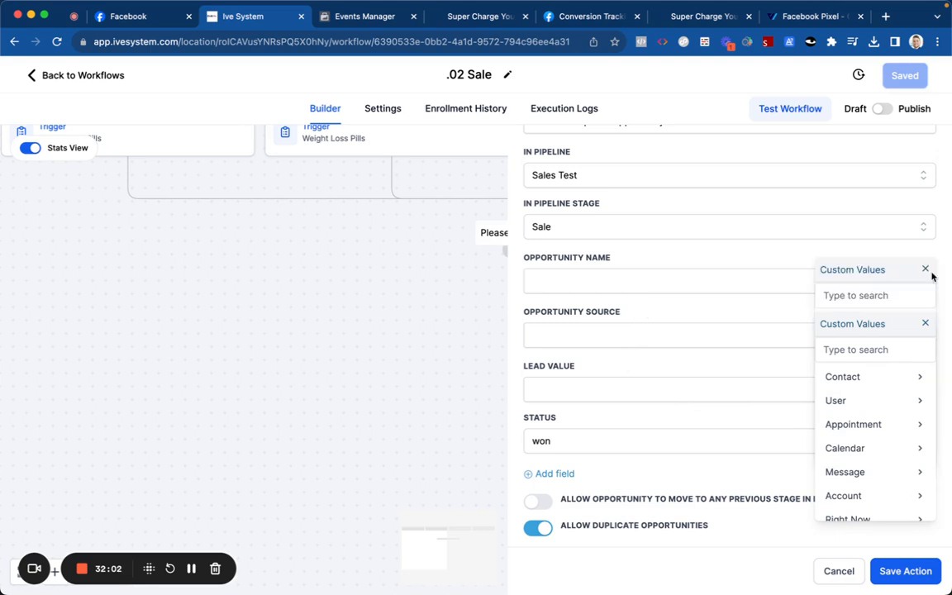
click(925, 323)
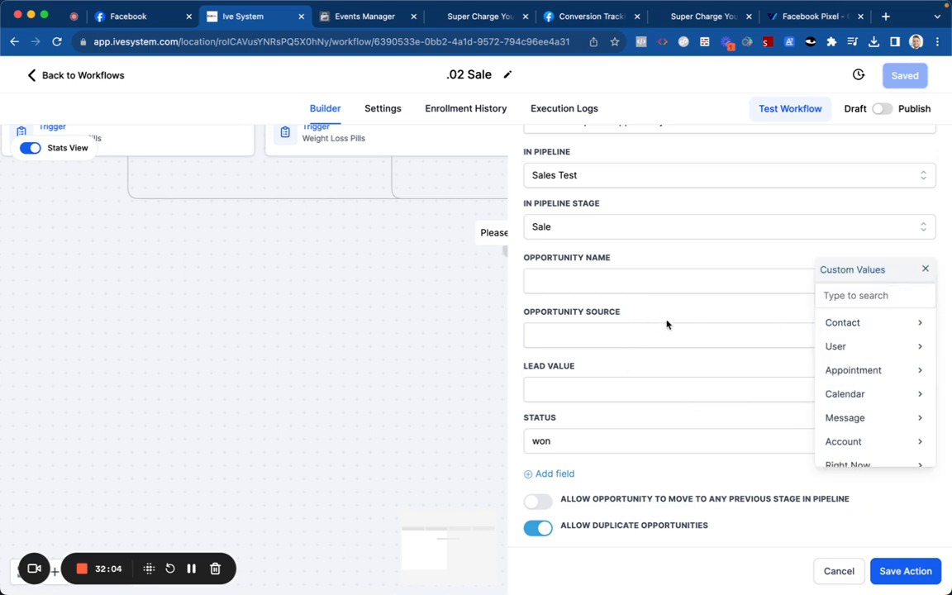
click(888, 572)
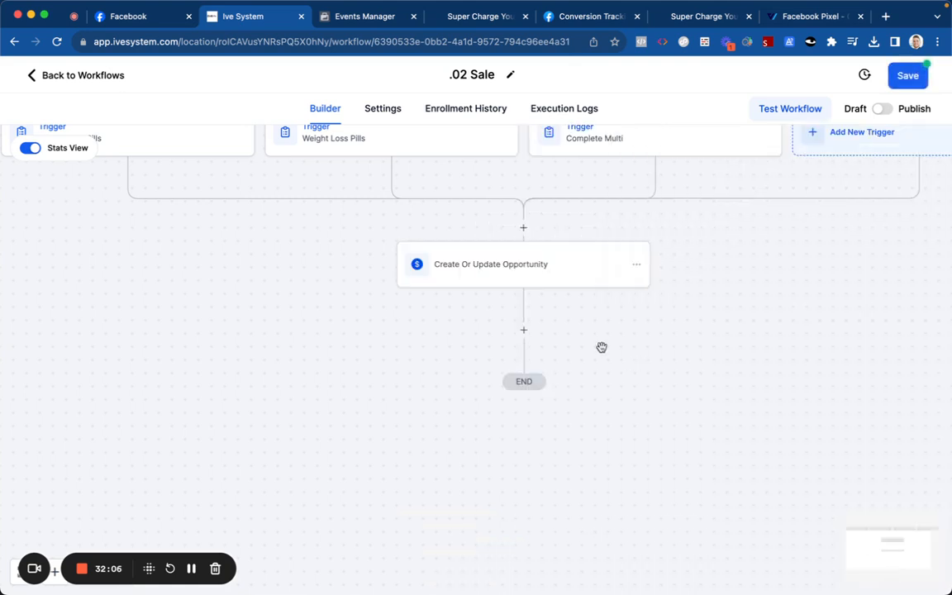
Step: Rename the opportunity step's action to 'Sale', save it, and save the workflow
click(529, 274)
click(576, 242)
key(super+a)
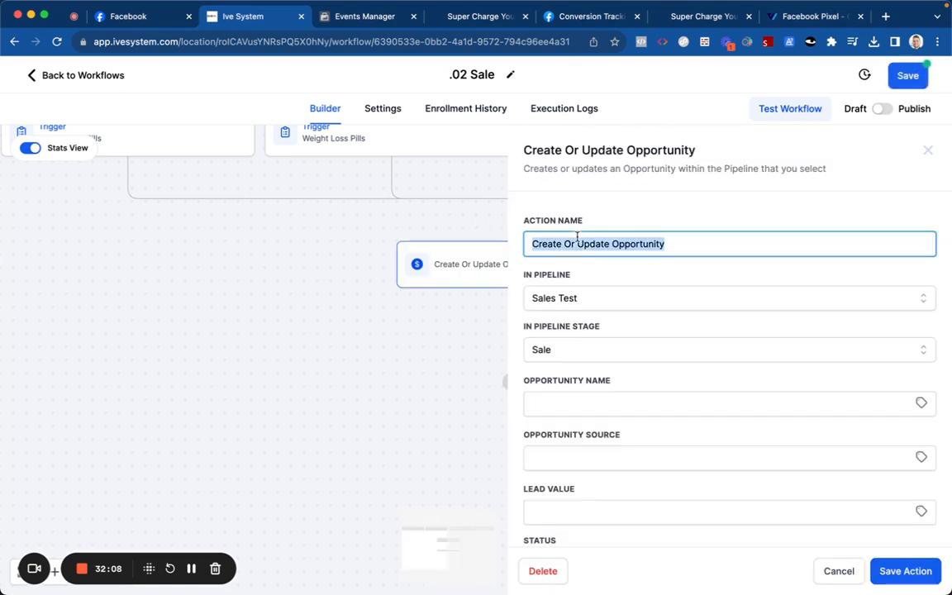
text(Sale)
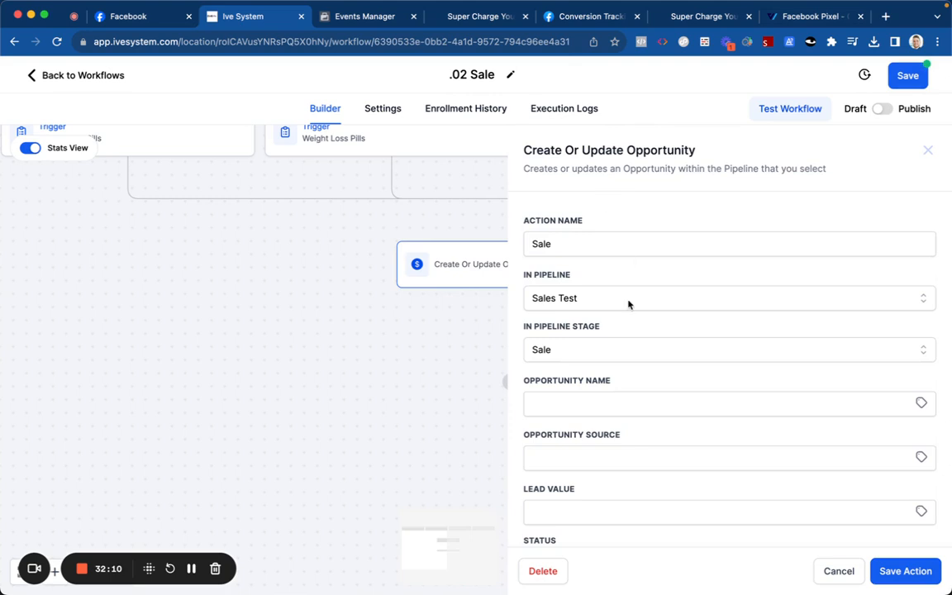
scroll(644, 314, down, 3)
click(904, 570)
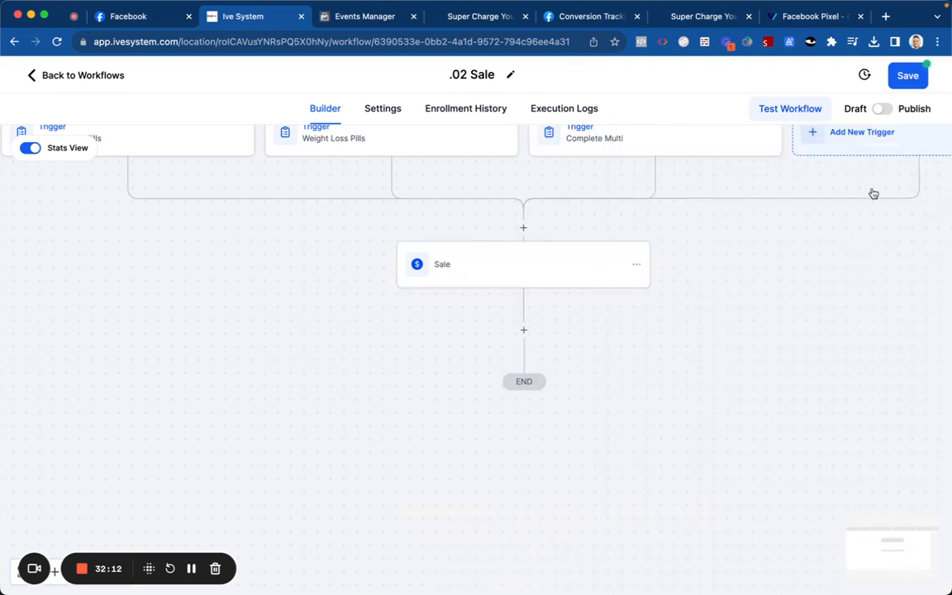
click(905, 75)
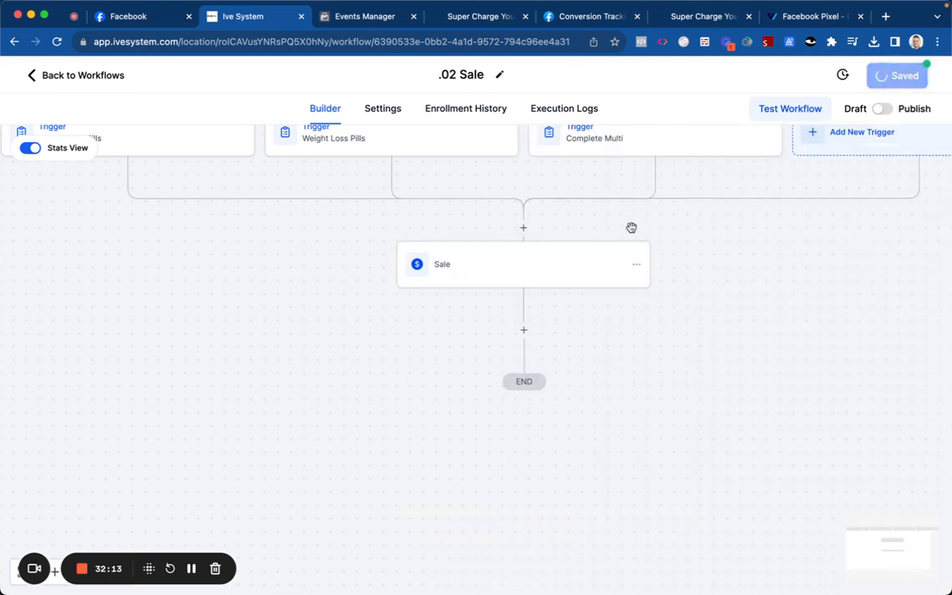
Step: Add a Facebook - Conversion API step after Sale with Purchase as the event name
click(523, 334)
text(face)
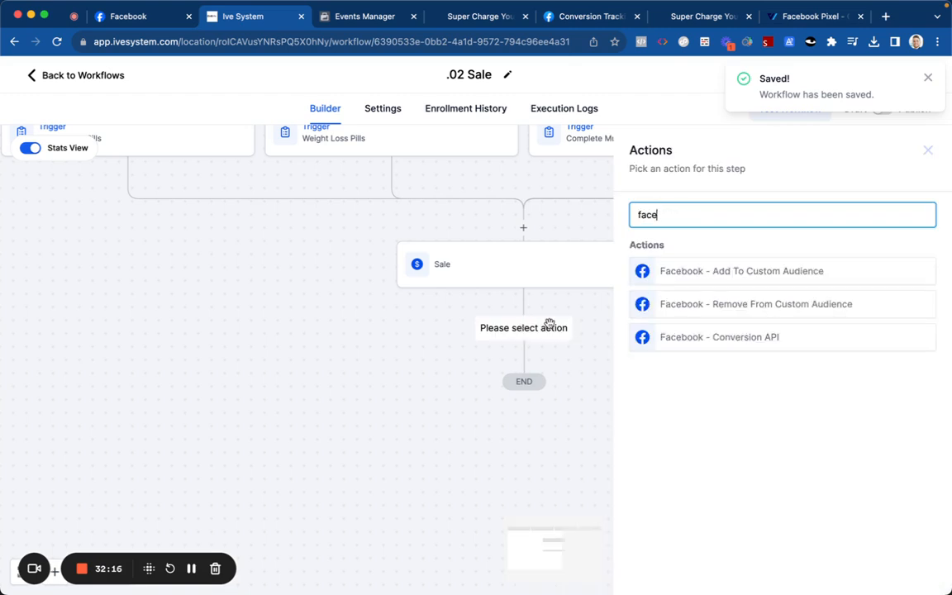
click(660, 336)
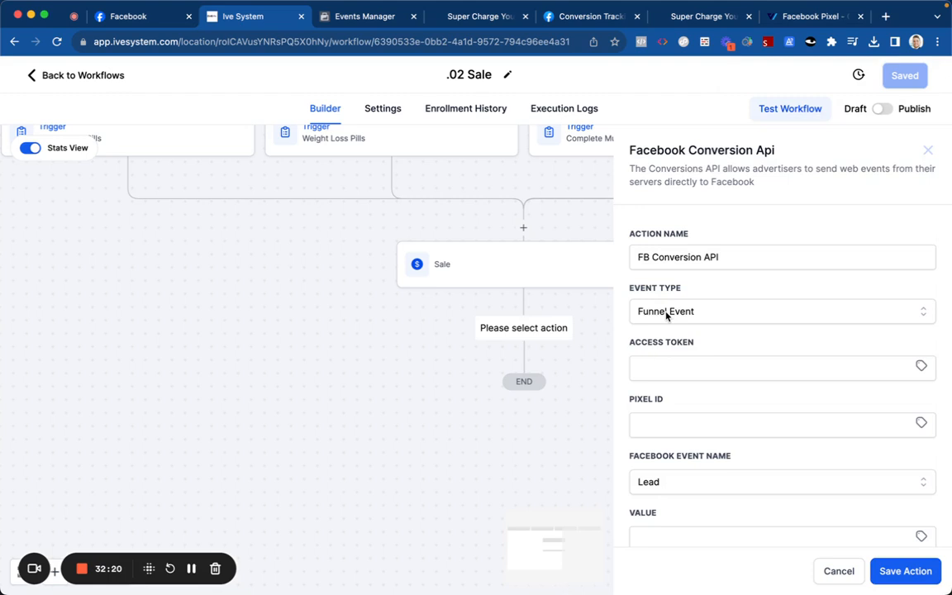
scroll(628, 363, down, 2)
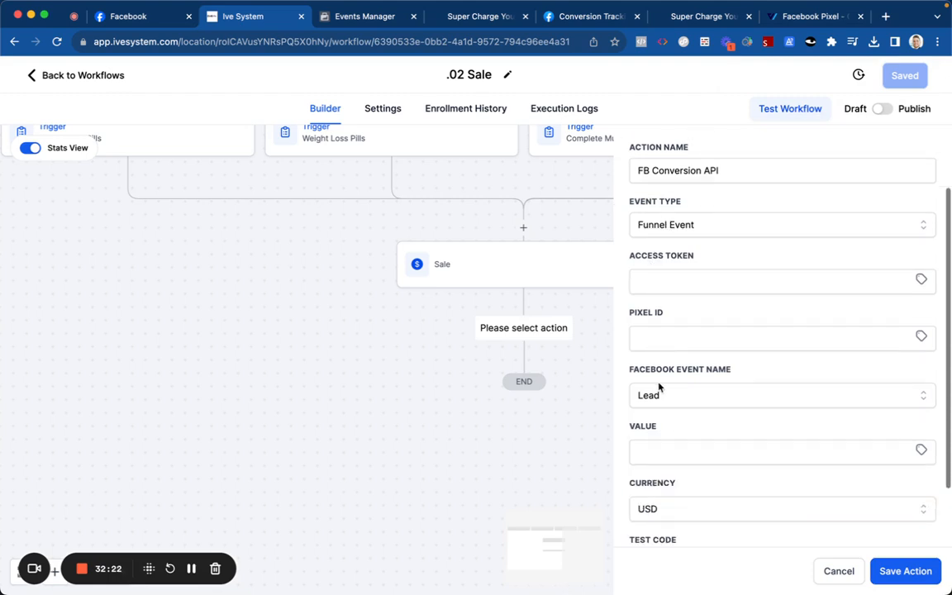
click(659, 388)
scroll(655, 435, down, 5)
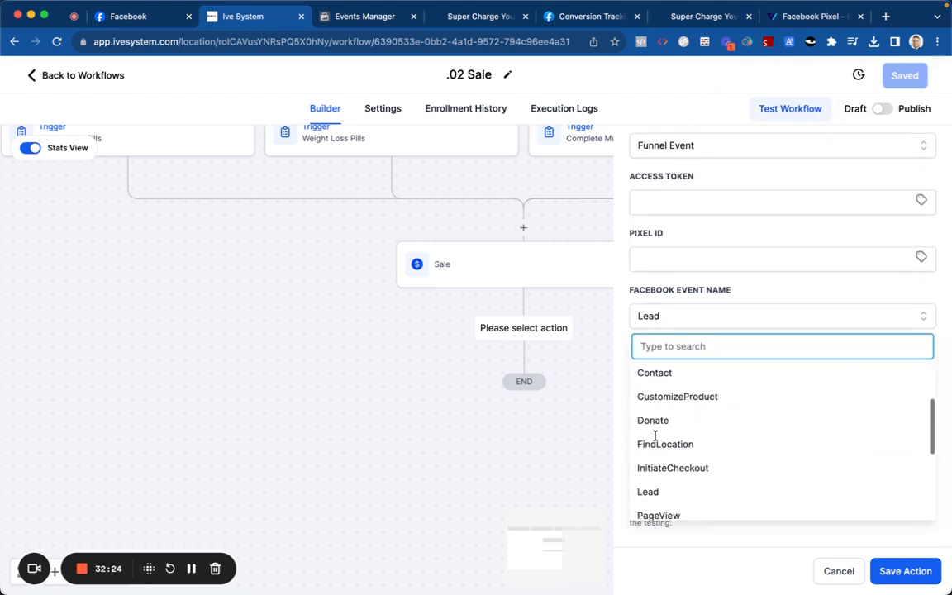
scroll(660, 462, down, 3)
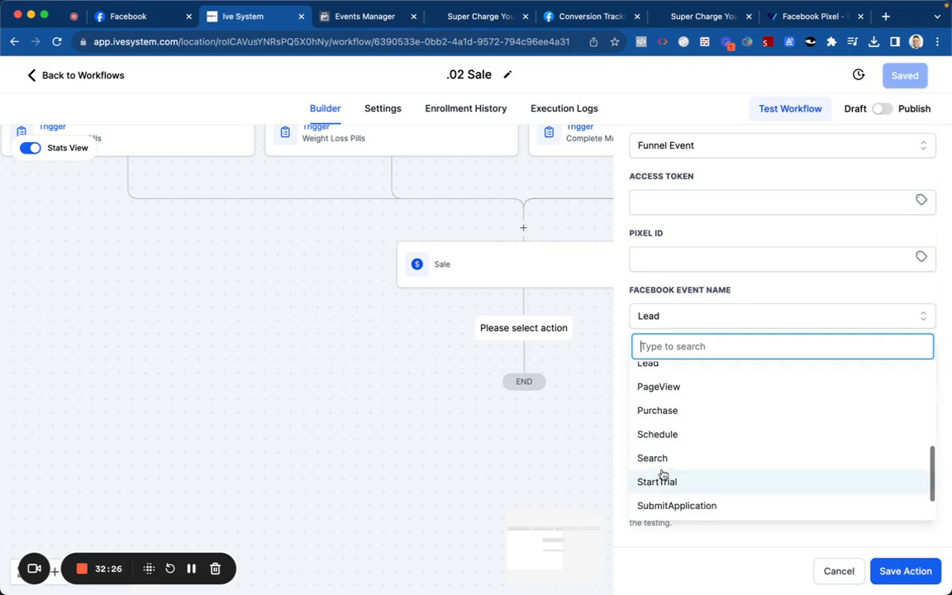
click(666, 410)
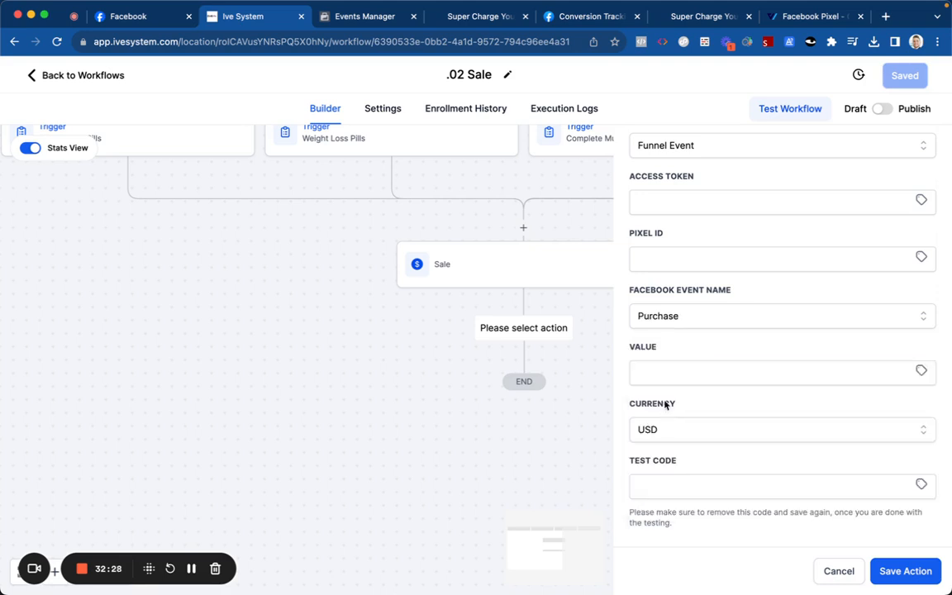
Step: Browse the custom value picker for Value, attempt to save, and focus Pixel ID
click(921, 370)
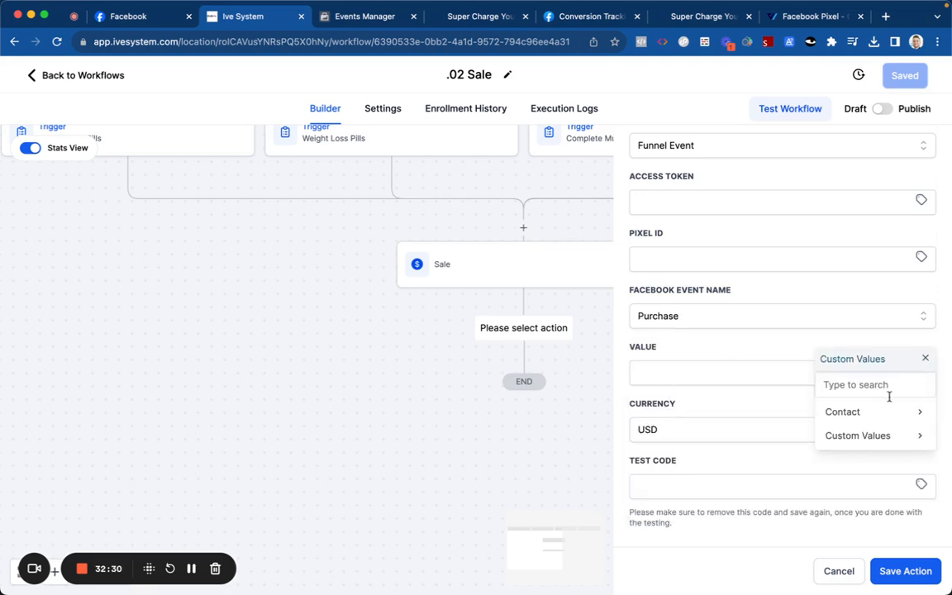
click(877, 413)
click(814, 446)
click(860, 419)
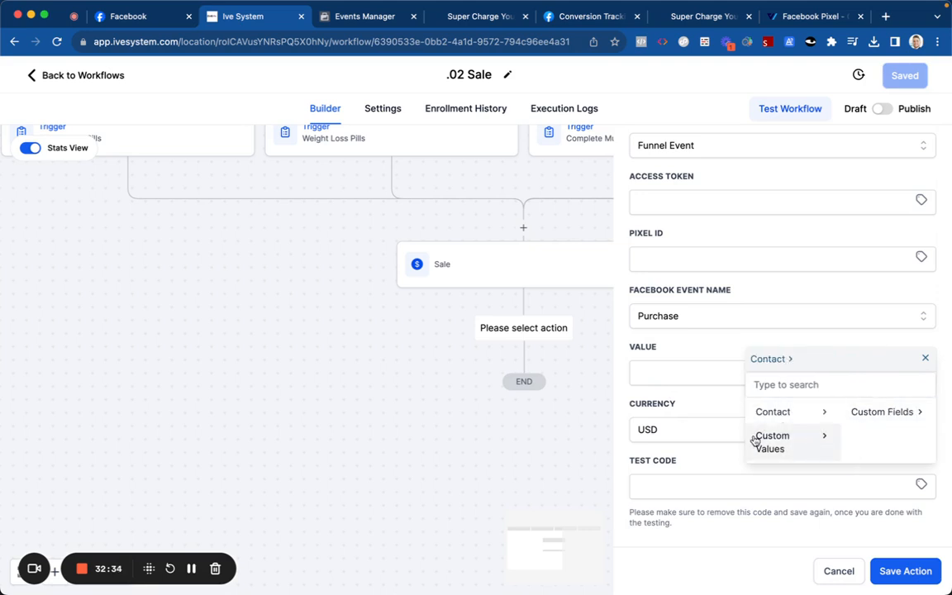
click(925, 361)
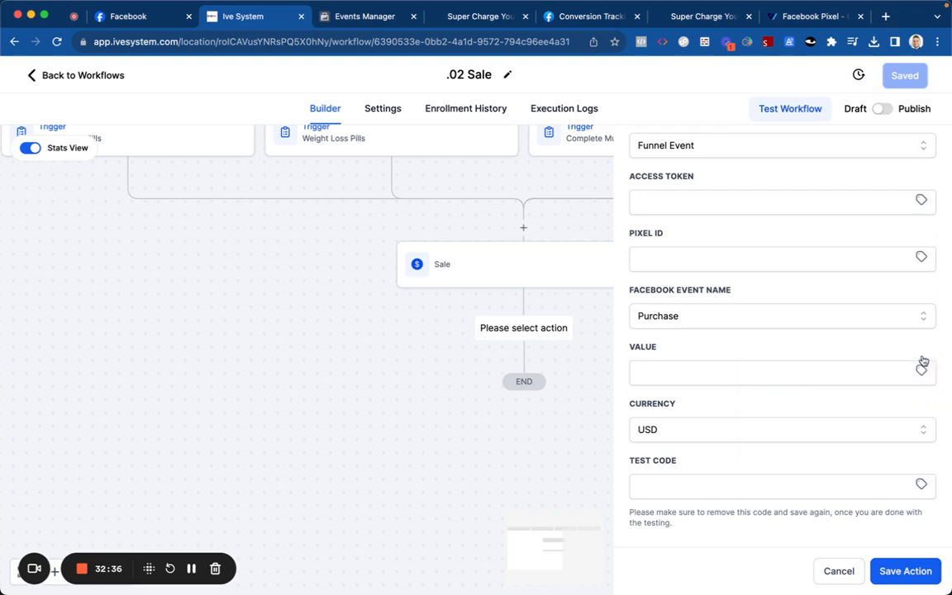
click(904, 567)
click(745, 280)
Step: Copy the aifunnelsmarketing.com dataset ID from the Events Manager Overview
click(351, 19)
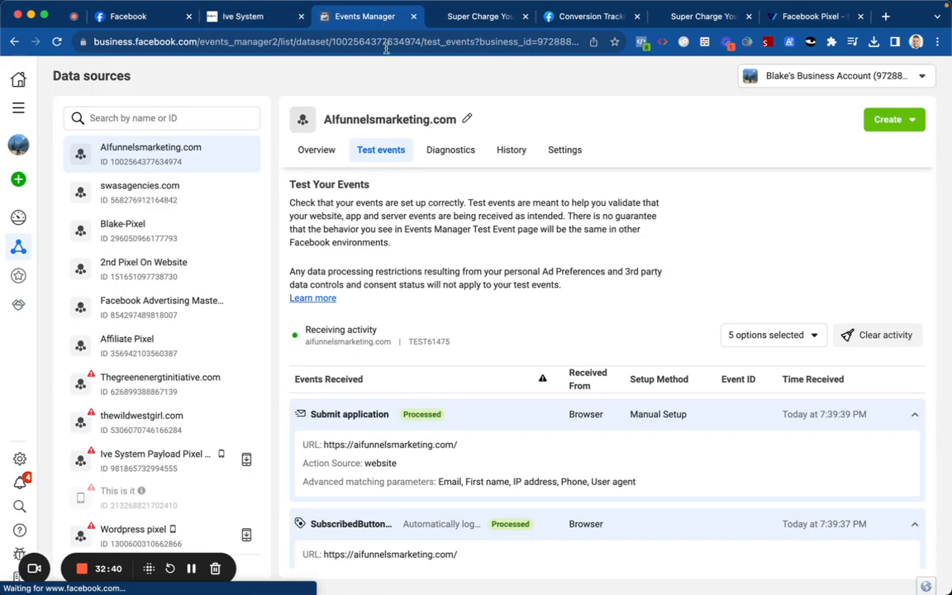
click(557, 157)
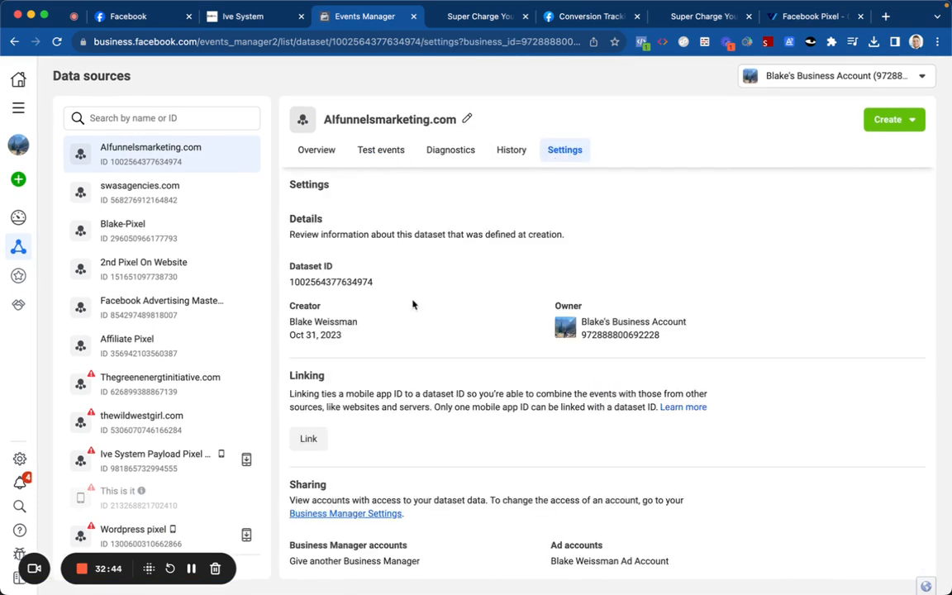
click(318, 152)
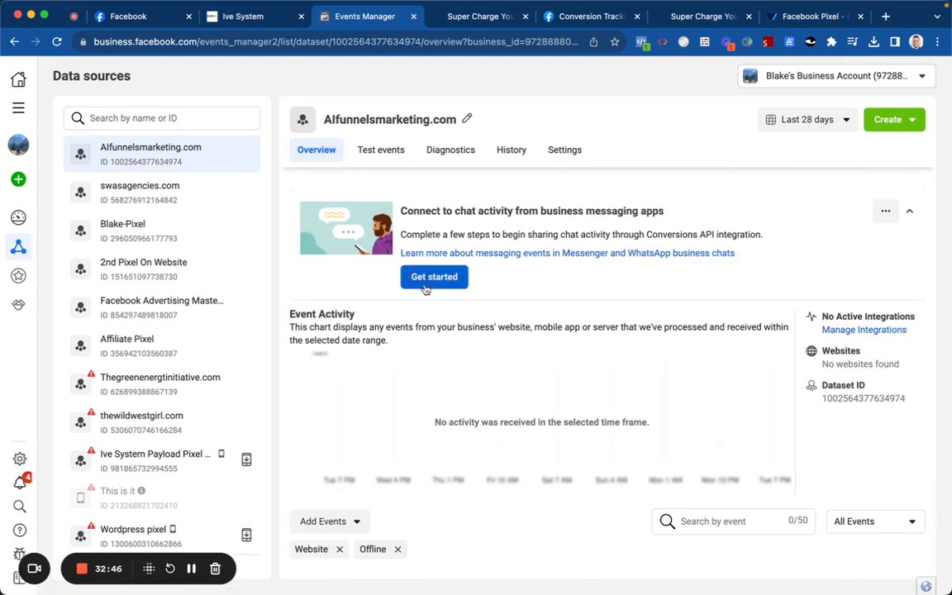
click(832, 400)
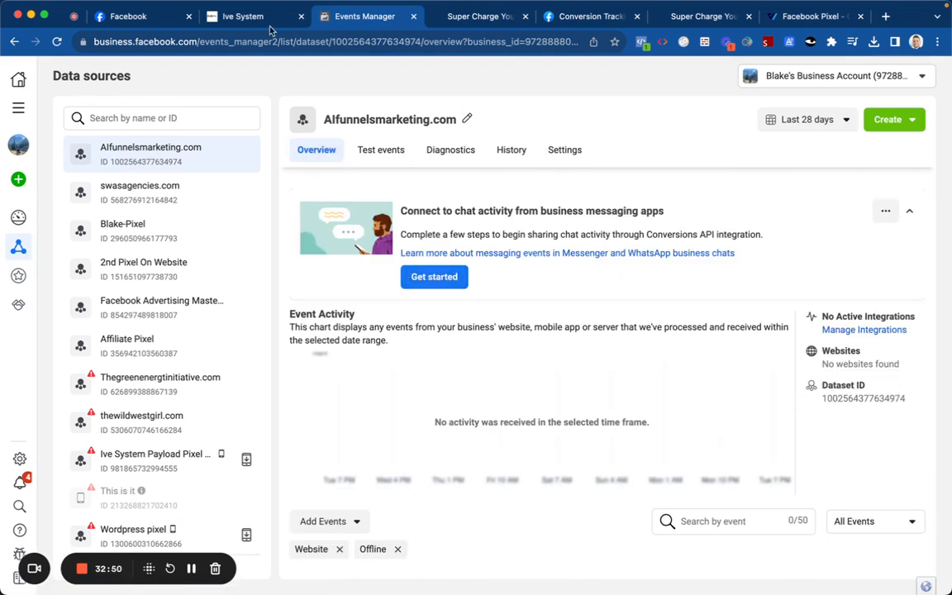
click(245, 16)
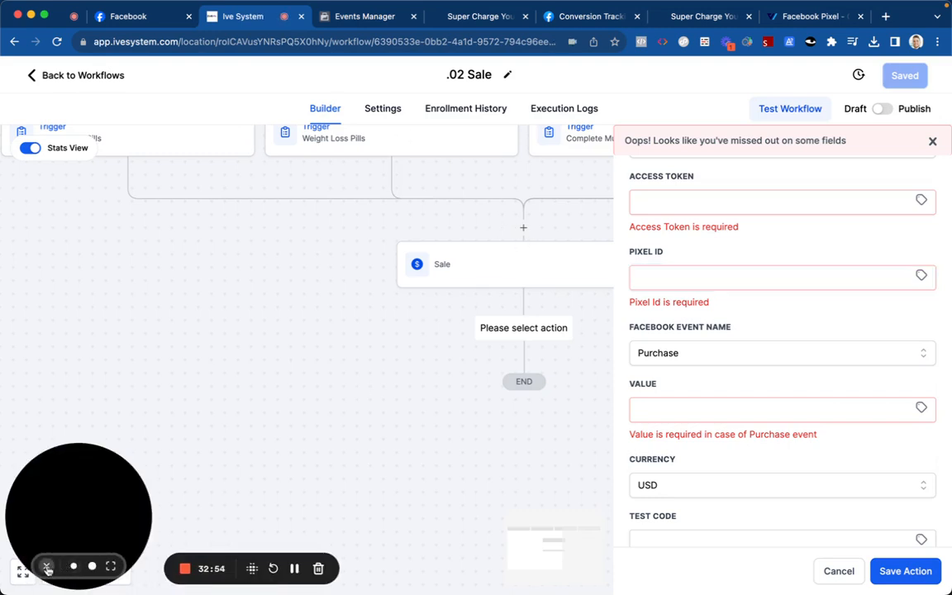
click(47, 568)
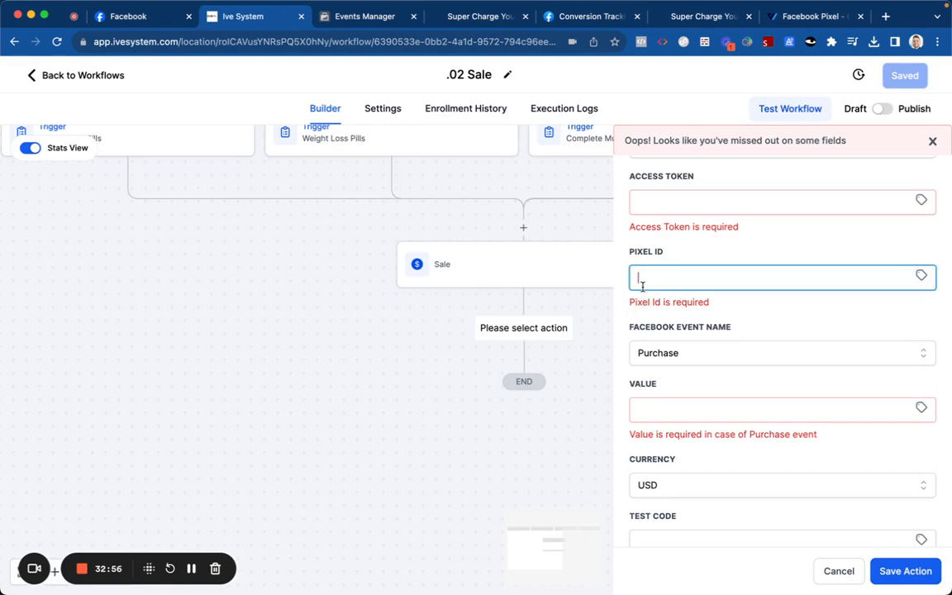
key(super+v)
click(581, 240)
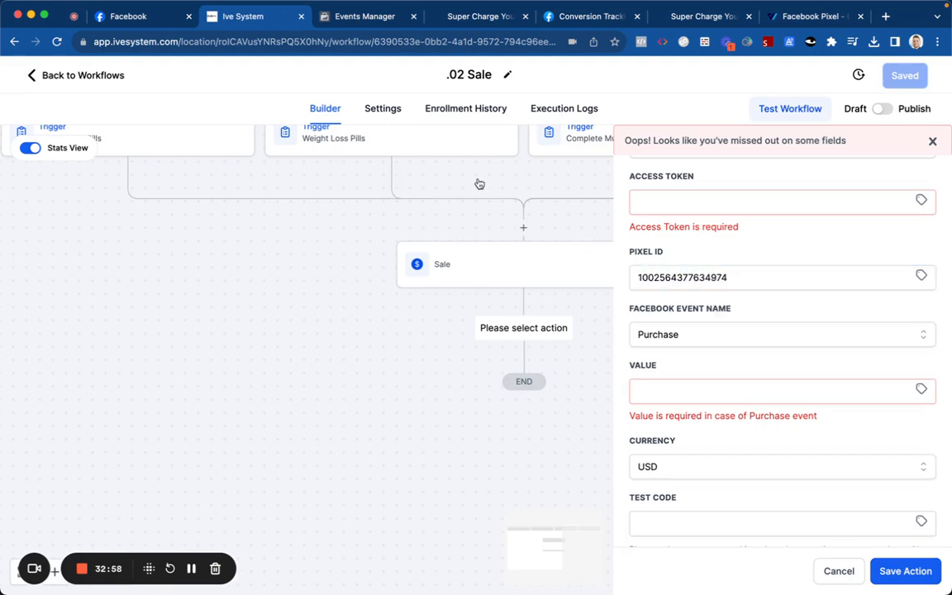
click(365, 18)
scroll(451, 310, down, 3)
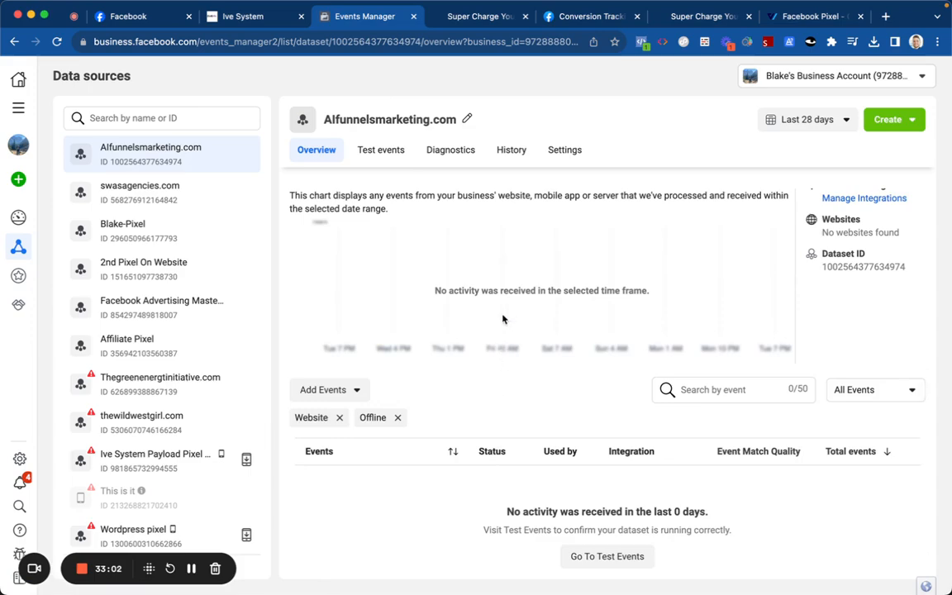
Step: Generate a Conversions API access token in the dataset's Settings and copy it
scroll(502, 319, up, 3)
click(565, 149)
scroll(410, 299, down, 3)
scroll(410, 299, down, 10)
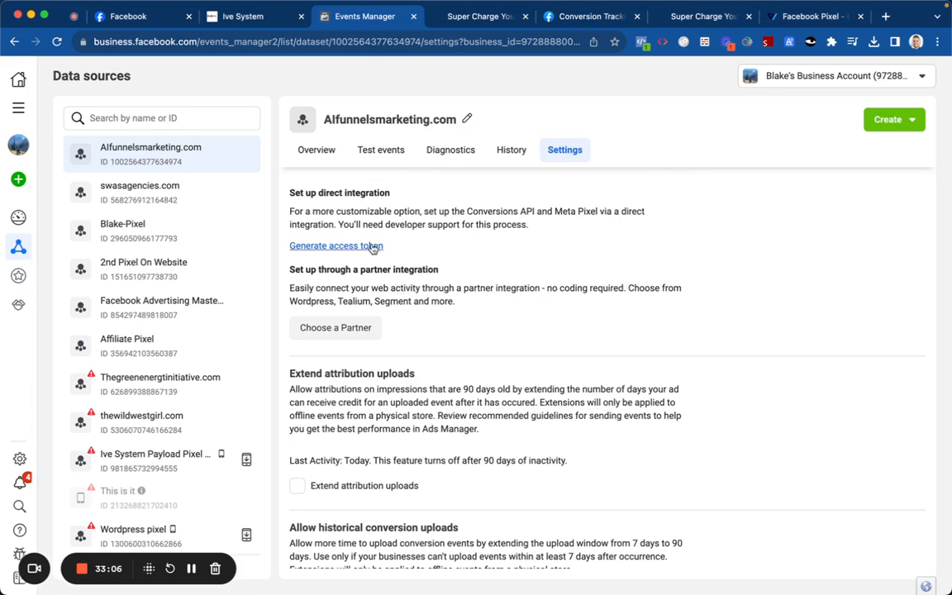
click(373, 247)
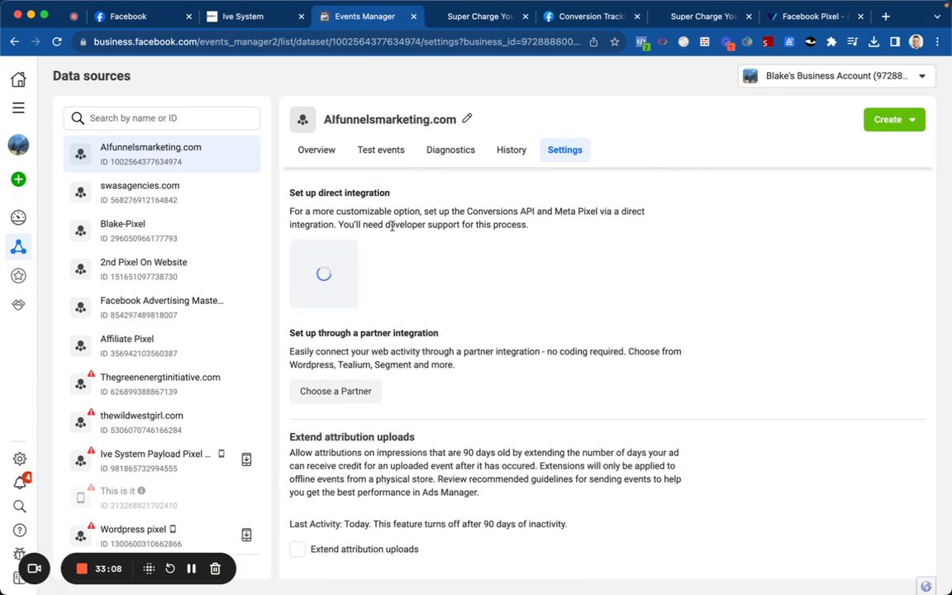
click(384, 313)
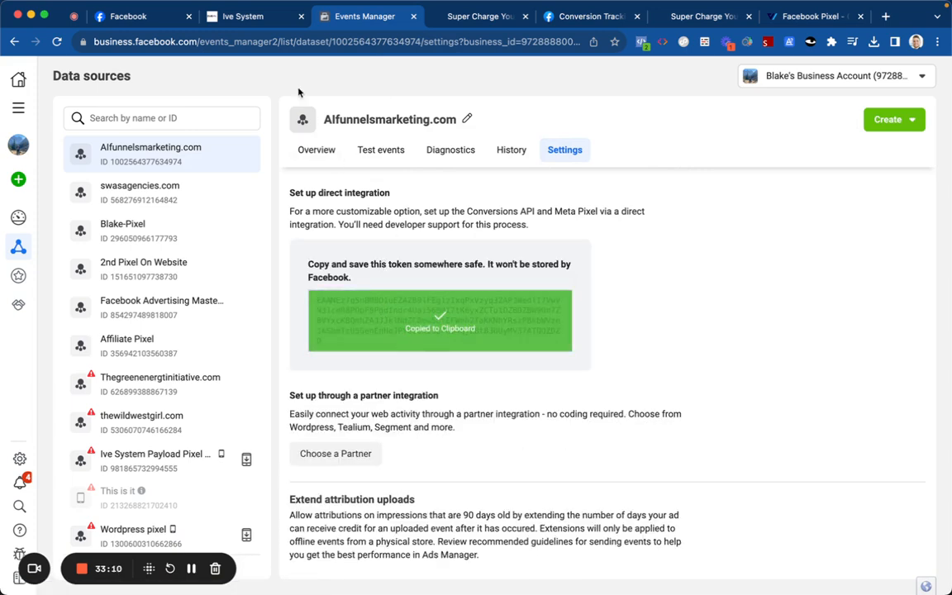
Step: Move the pasted access token out of Value and into the Access Token field
click(244, 17)
click(658, 390)
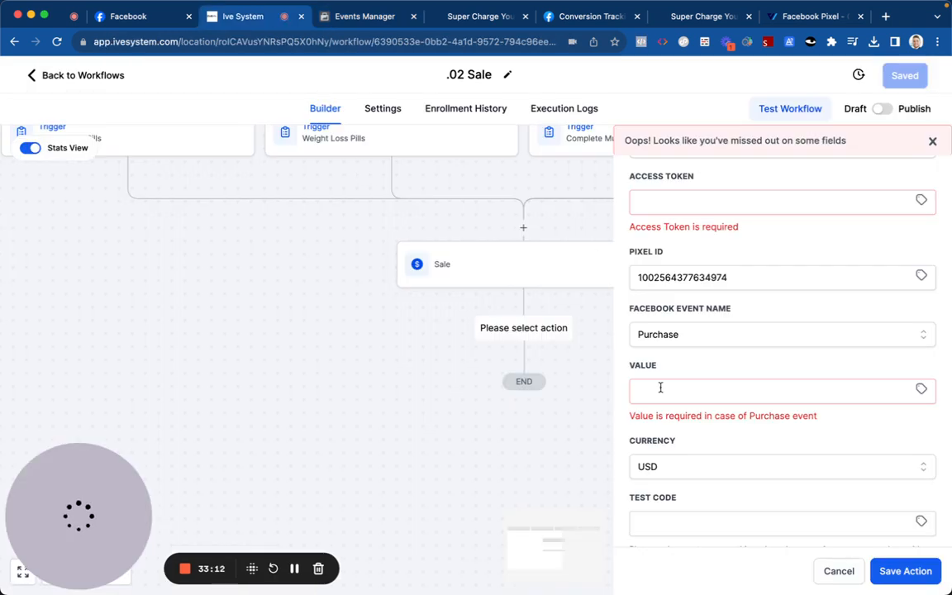
key(super+v)
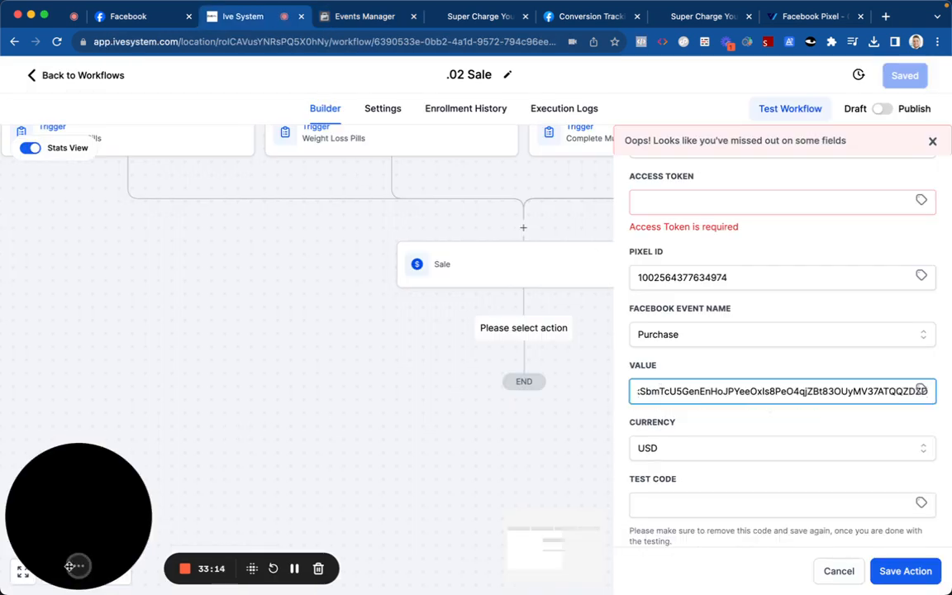
click(49, 569)
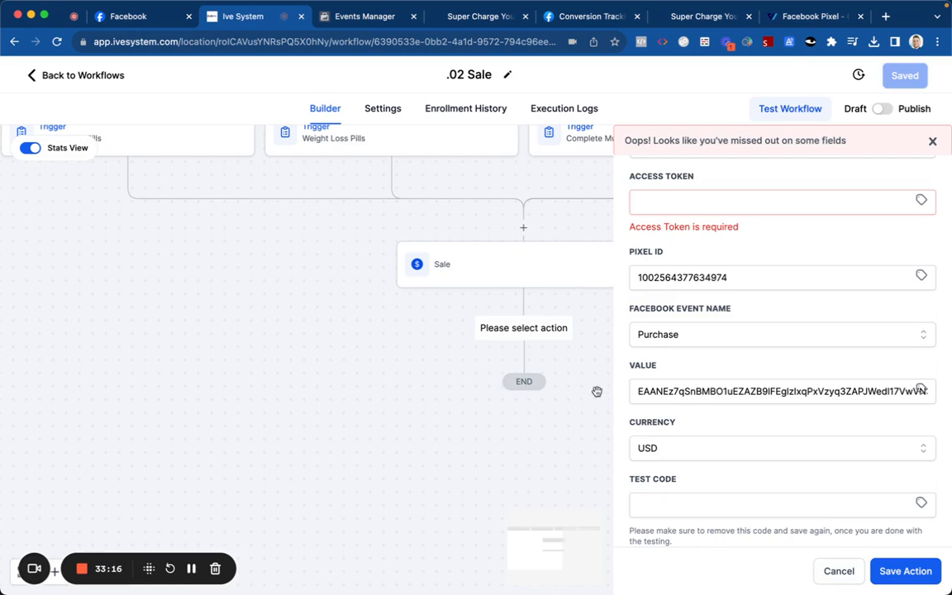
scroll(661, 313, up, 3)
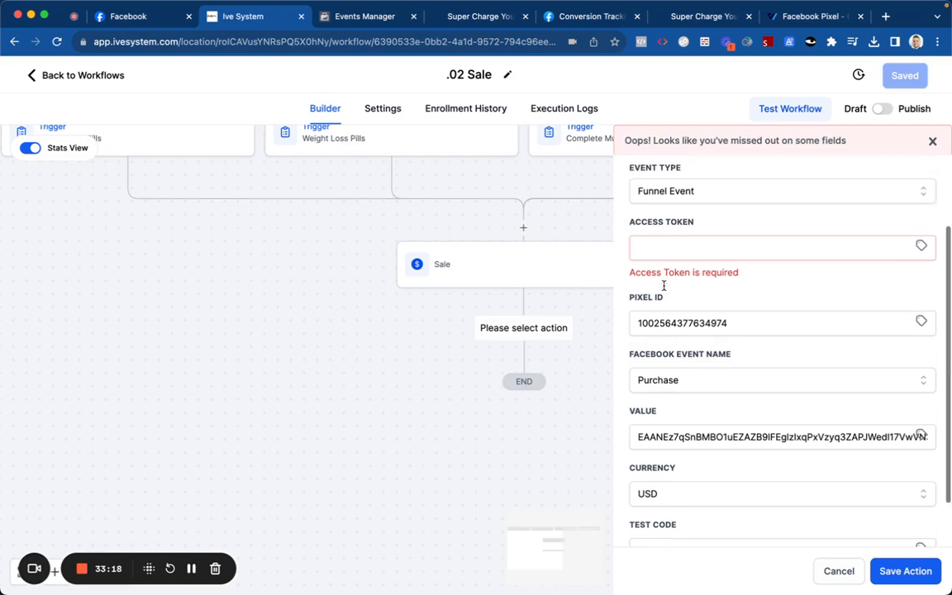
click(677, 450)
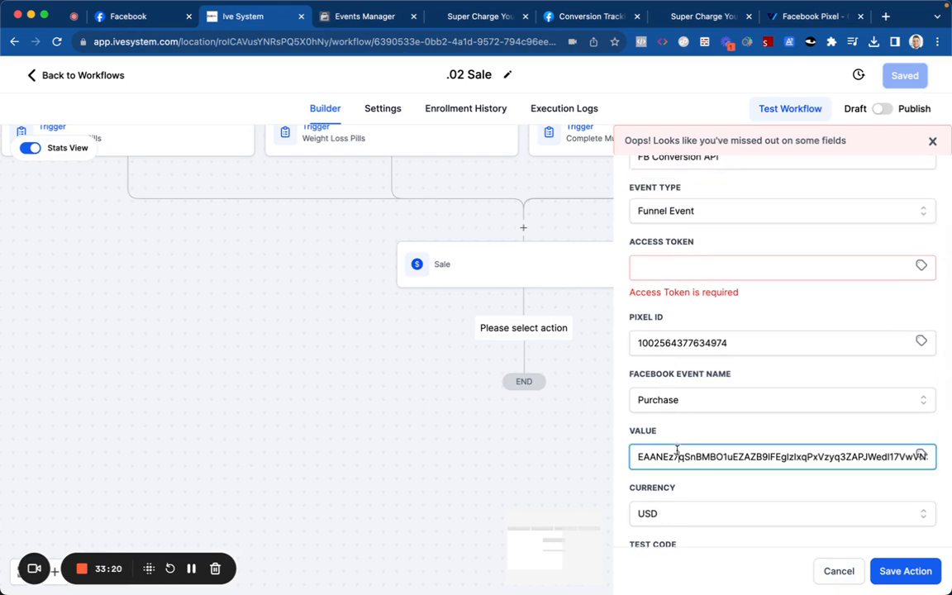
key(super+a)
key(super+x)
click(649, 271)
key(super+v)
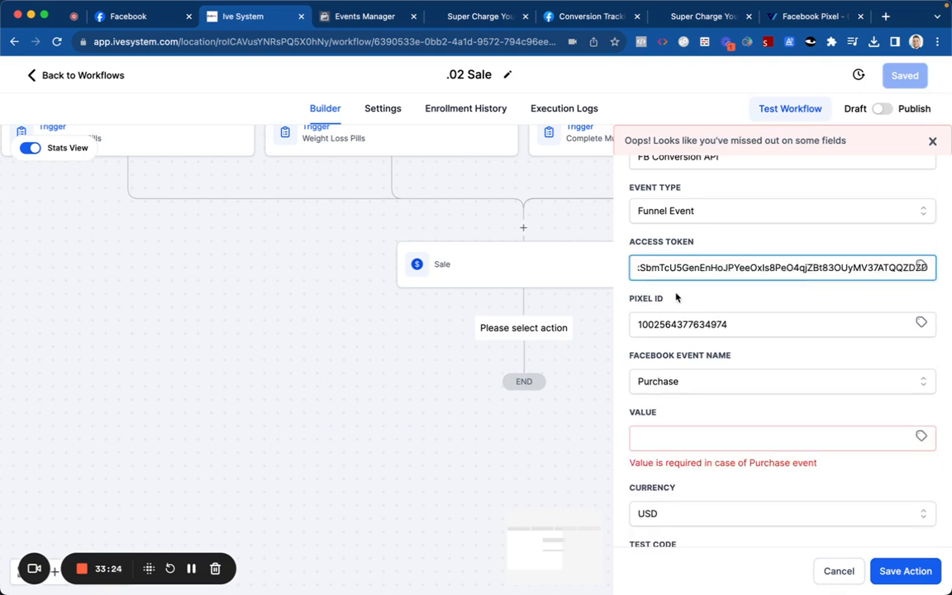
click(851, 461)
Step: Set Value to 89, add the Conversion API action, and save the .02 Sale workflow
click(919, 436)
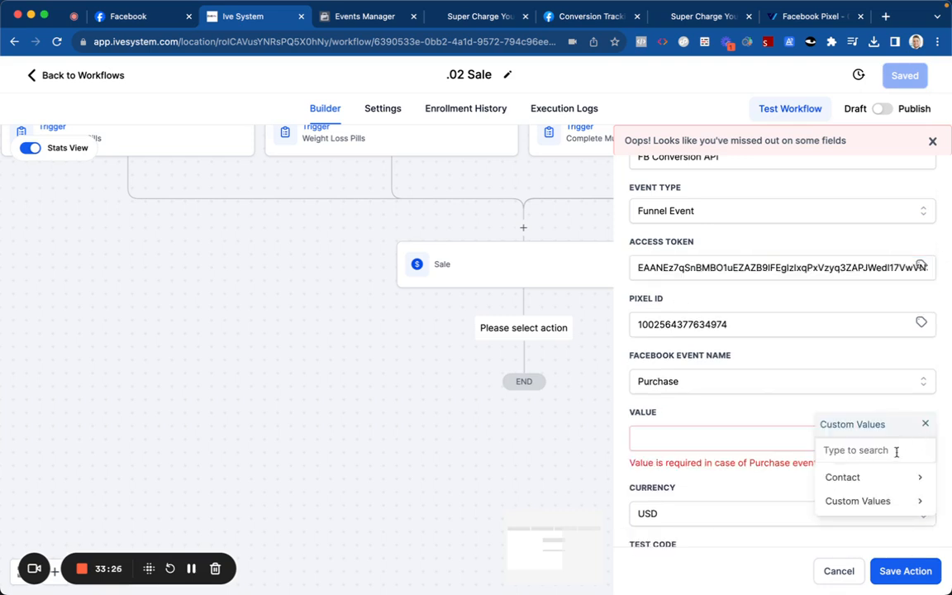
click(864, 481)
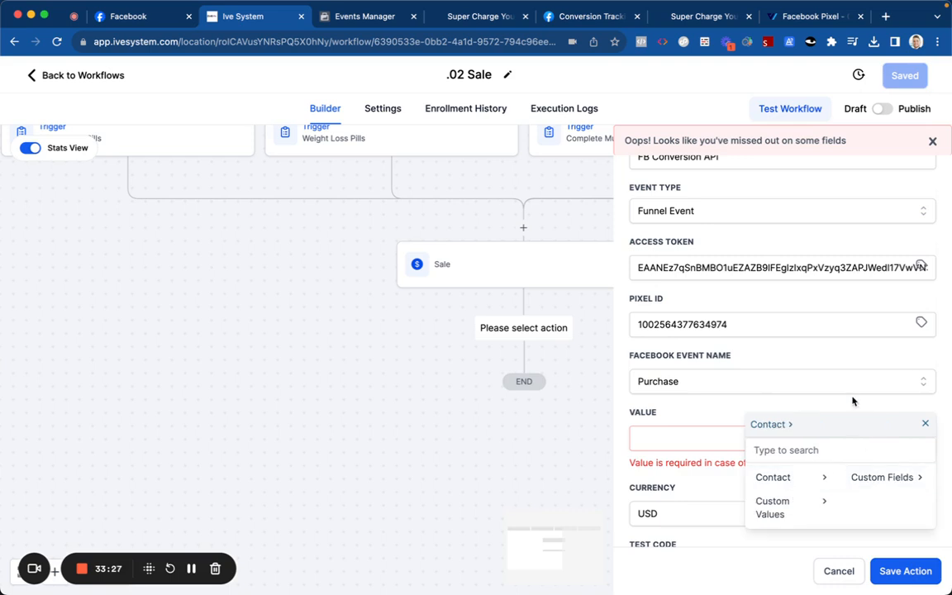
click(924, 424)
scroll(693, 376, down, 2)
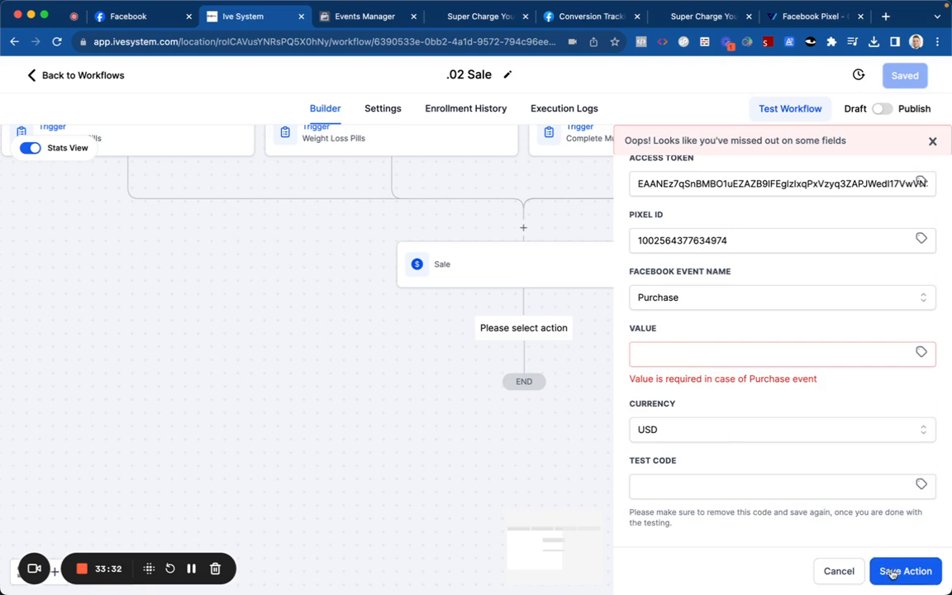
click(703, 352)
text(89)
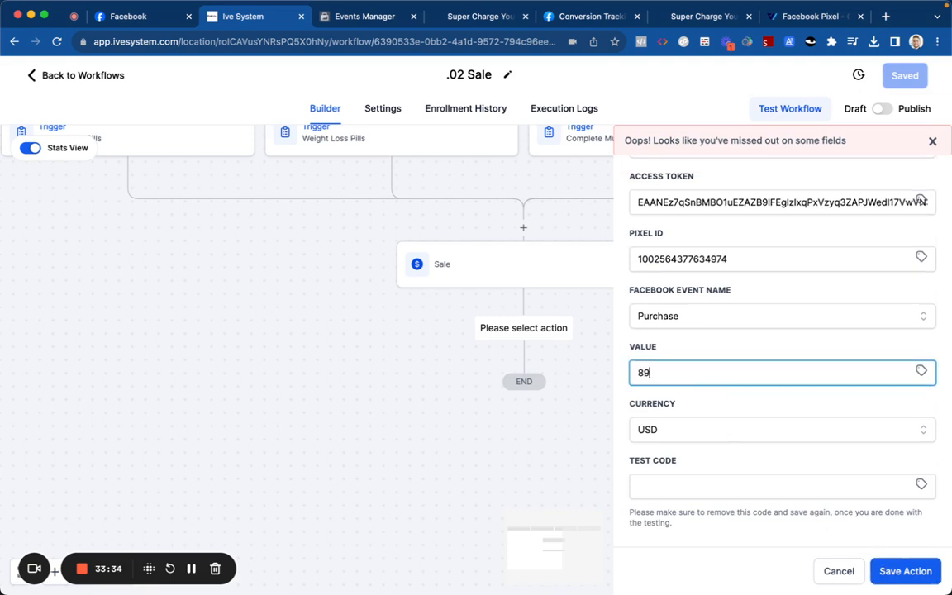
click(876, 570)
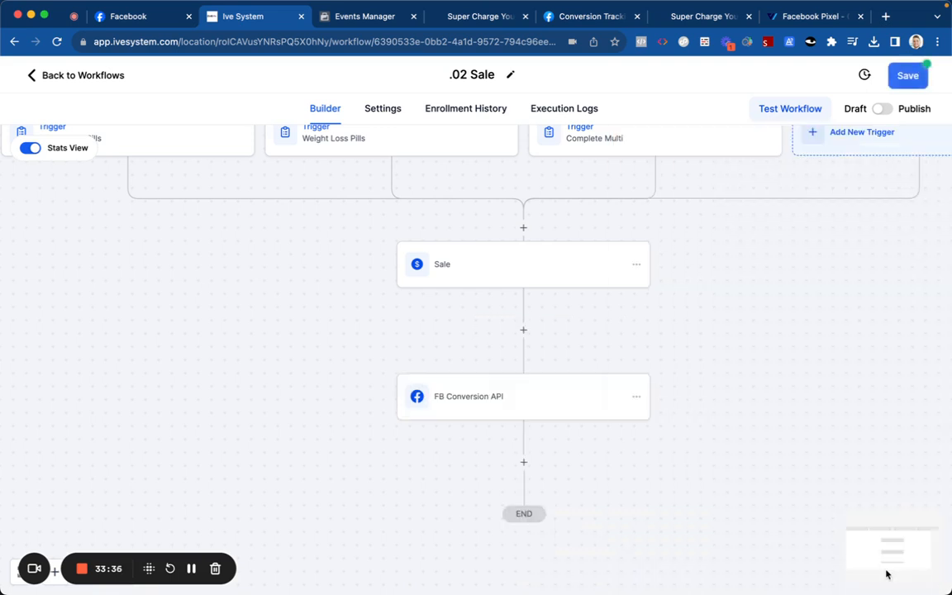
click(904, 76)
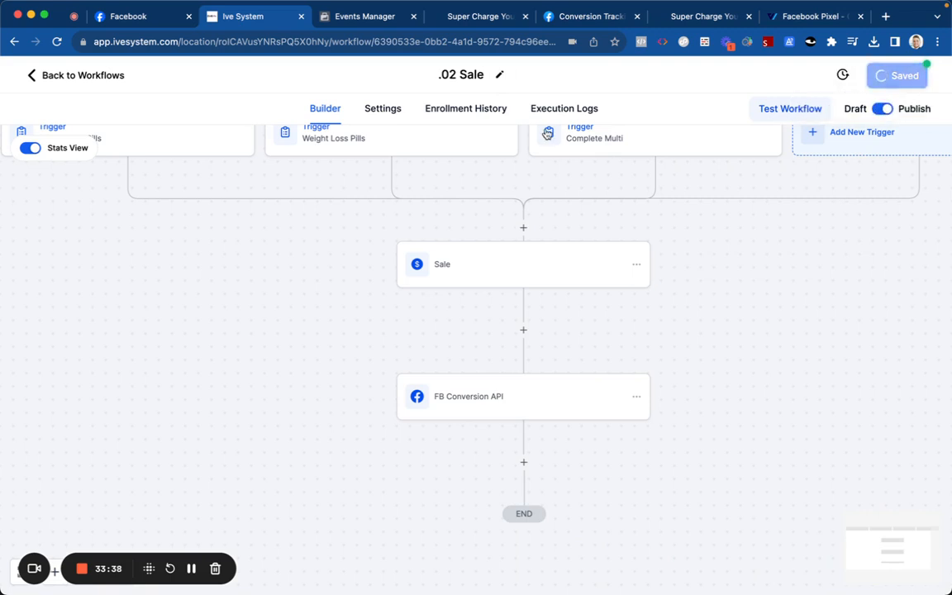
Step: Look at the custom fields settings, then return to the workflows list
click(69, 77)
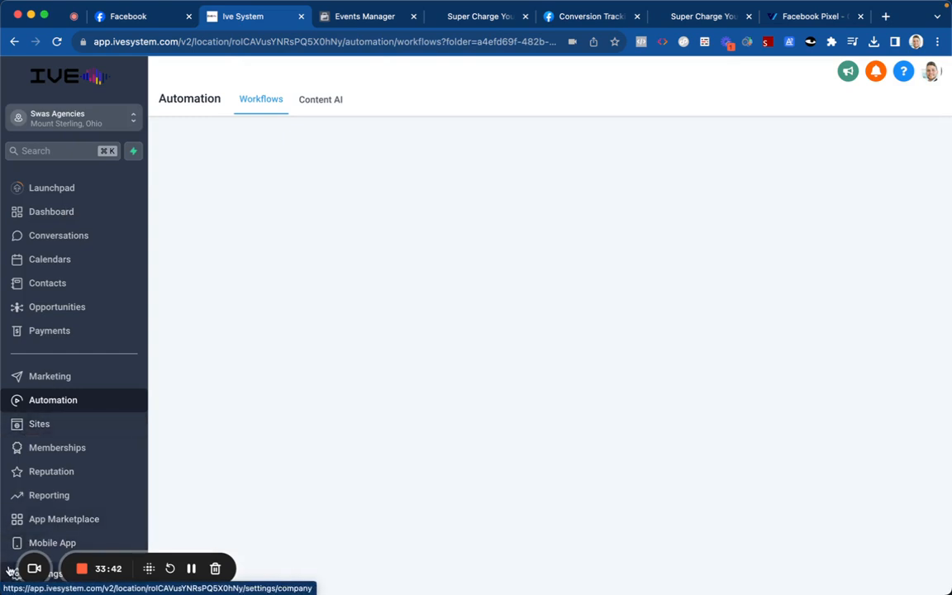
click(8, 569)
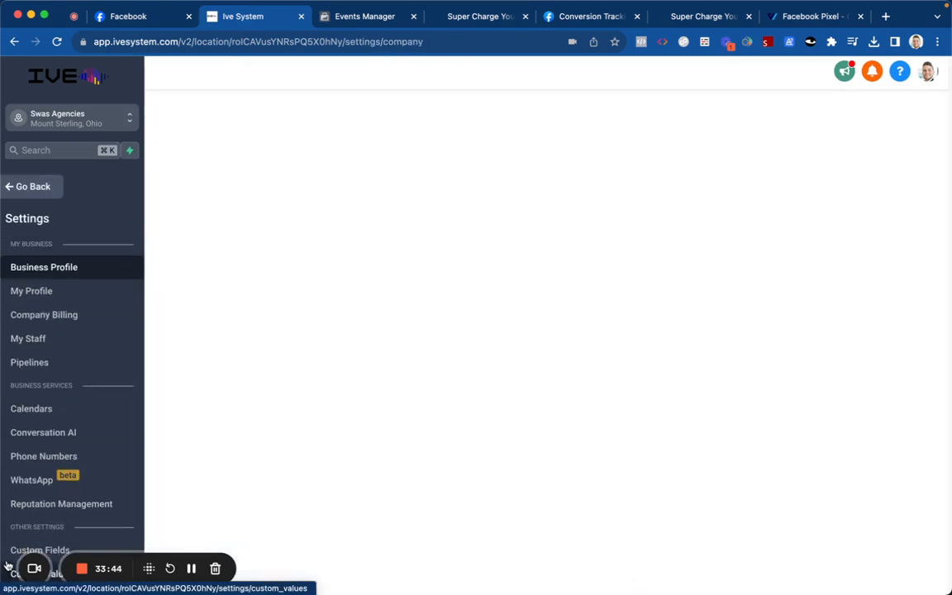
scroll(74, 338, down, 2)
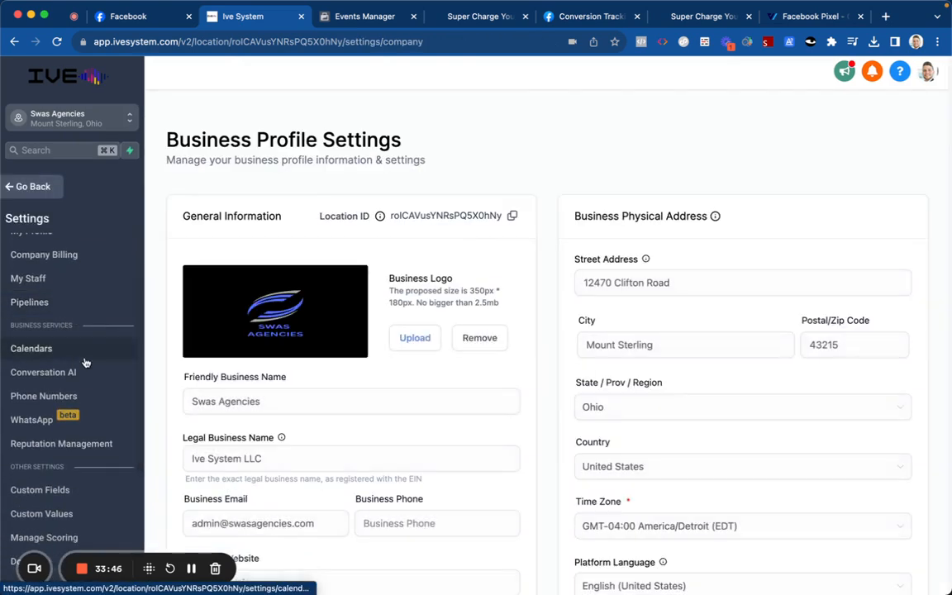
scroll(85, 360, down, 3)
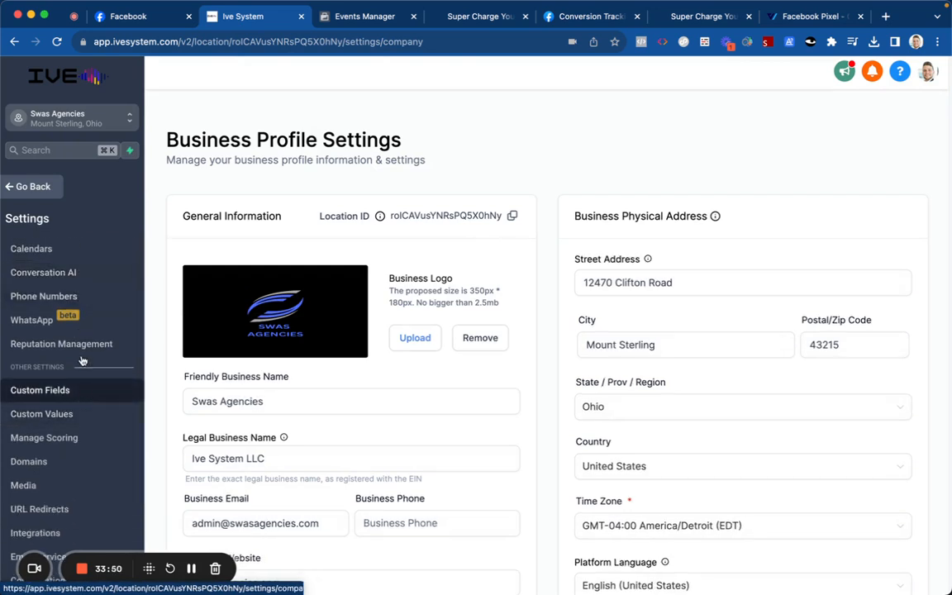
click(82, 392)
click(50, 186)
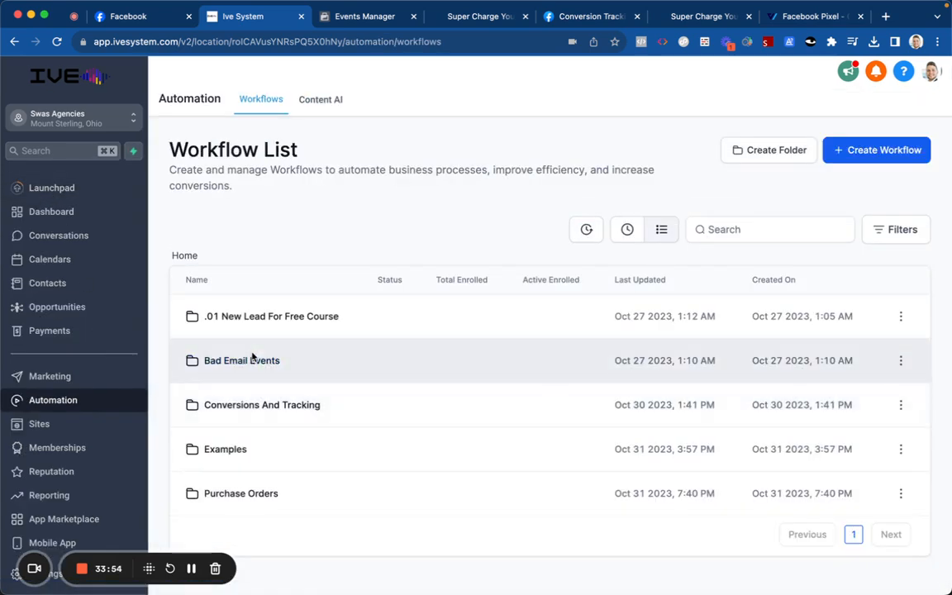
Step: Reopen Purchase Orders > .02 Sale, review the FB Conversion API step, and go back
click(216, 493)
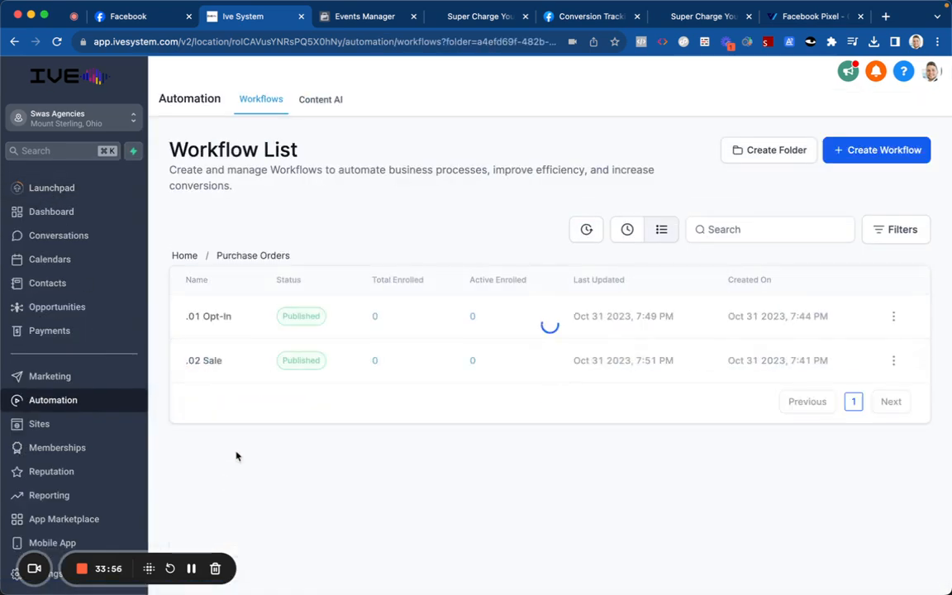
click(202, 361)
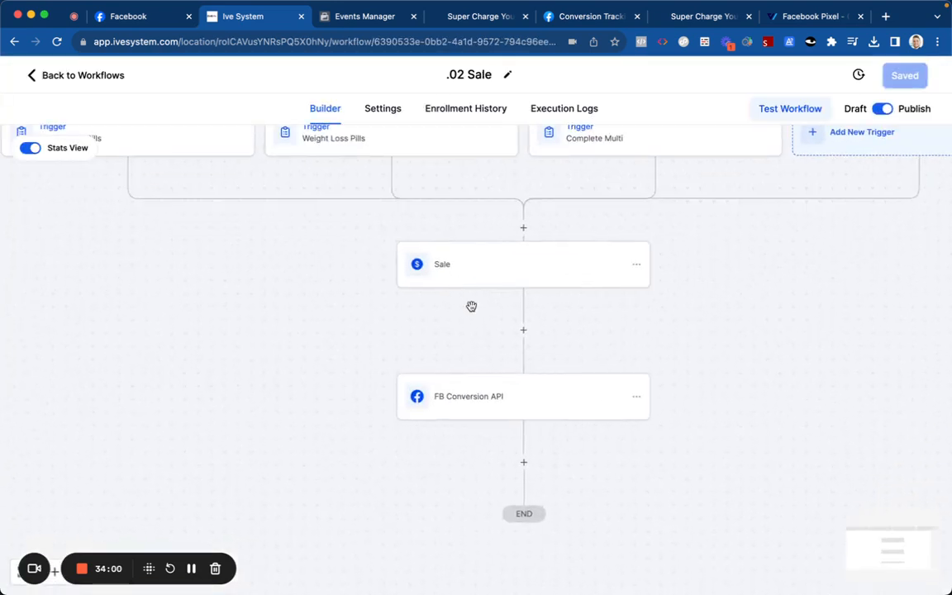
click(506, 417)
scroll(710, 347, down, 4)
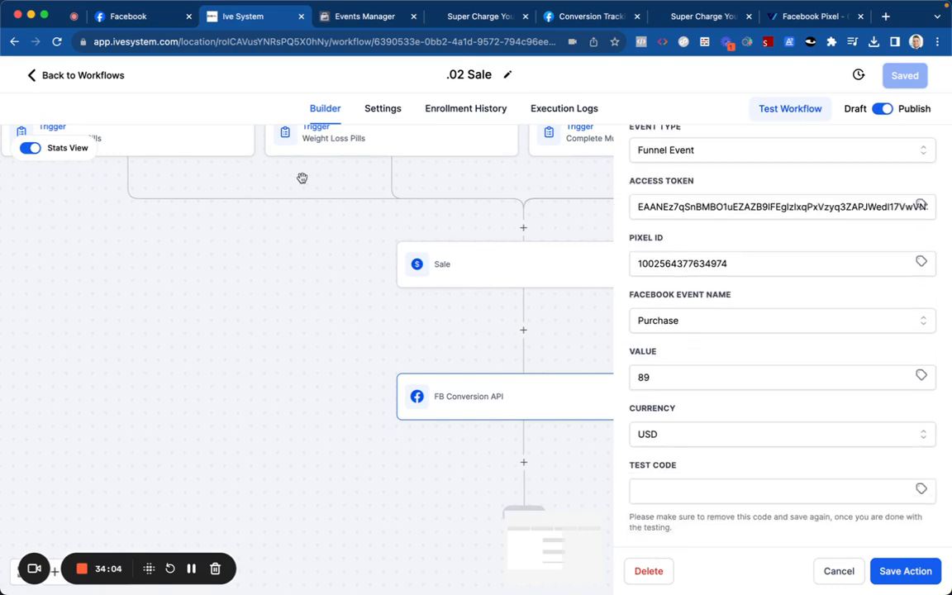
click(83, 75)
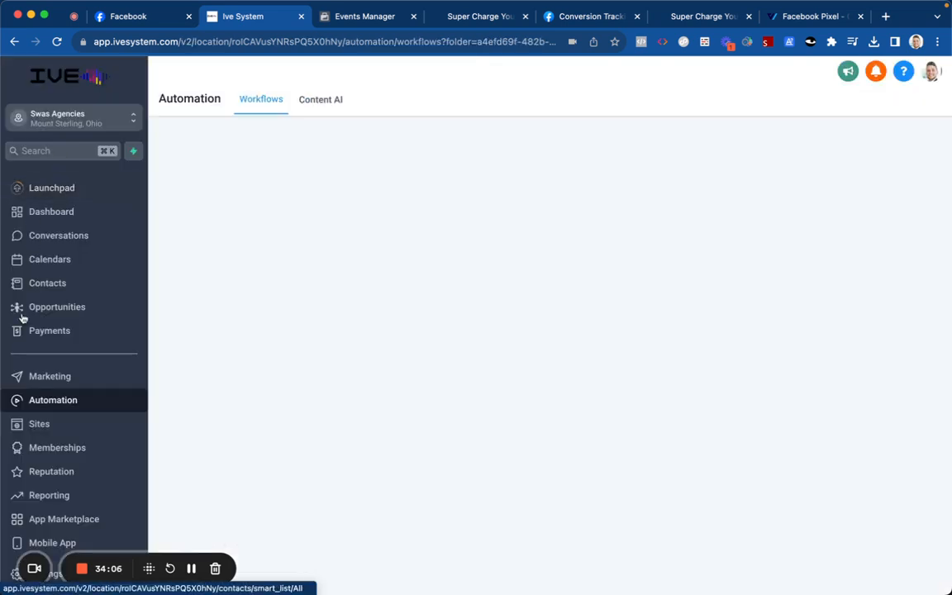
Step: Start a new custom value in Settings, then close the form unsaved
scroll(13, 348, down, 2)
click(25, 573)
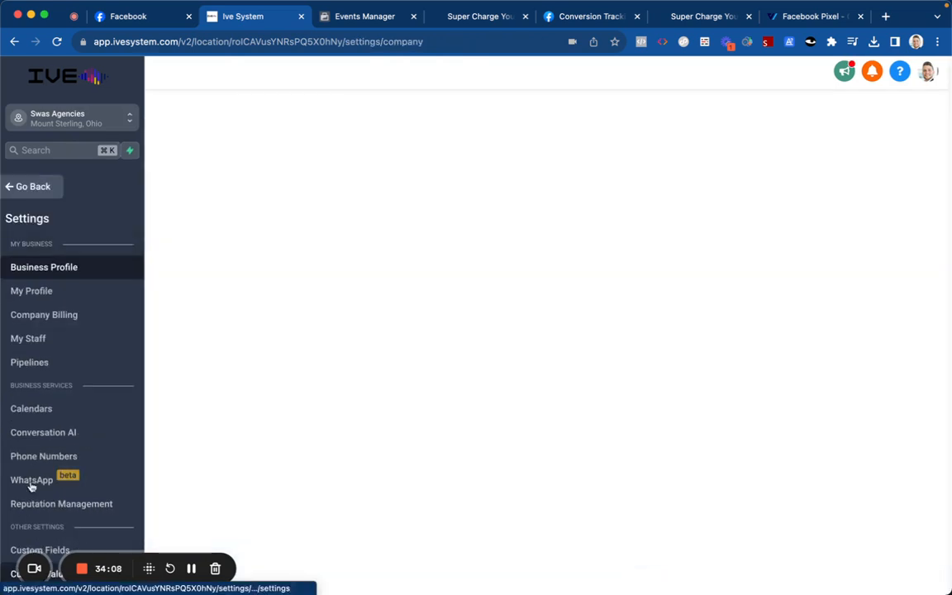
scroll(49, 446, down, 1)
scroll(49, 446, down, 2)
click(68, 446)
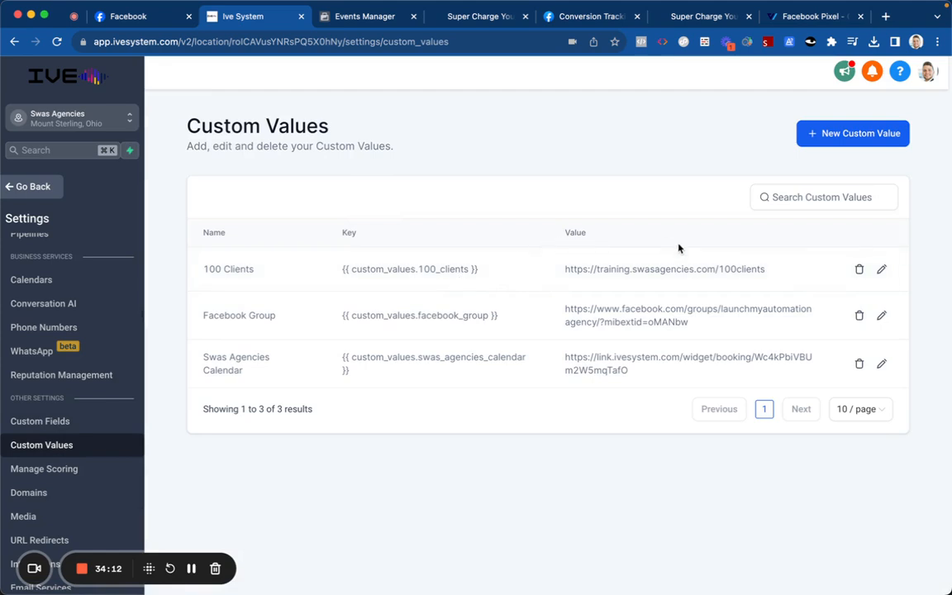
click(817, 135)
click(492, 318)
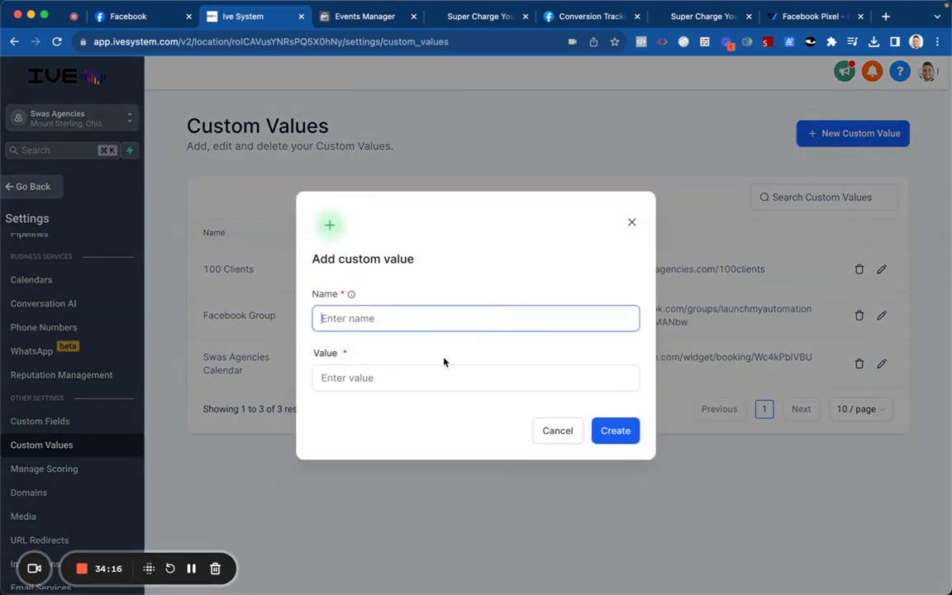
click(631, 222)
Step: Begin a new Monetary custom field from the Custom Fields folder view
click(90, 420)
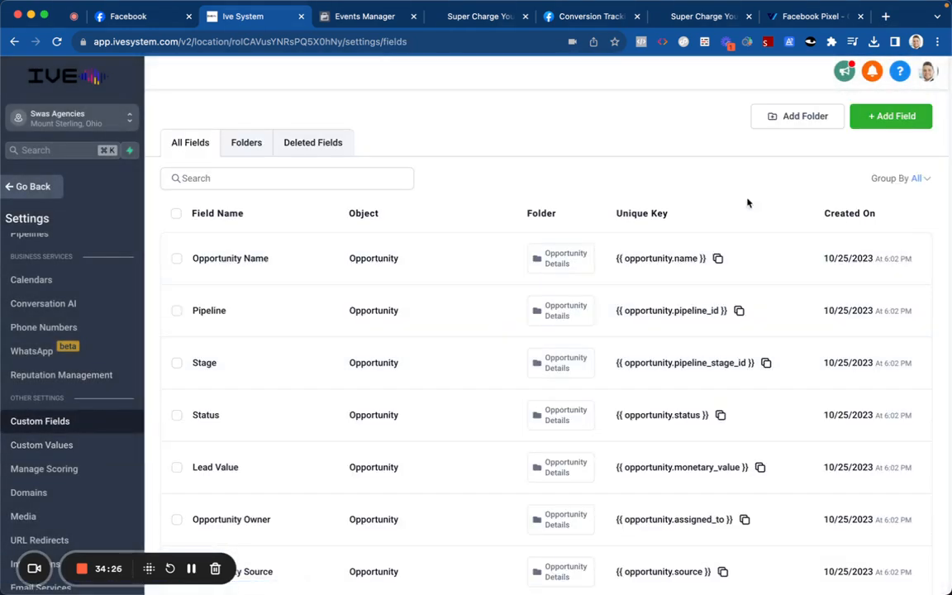
click(246, 145)
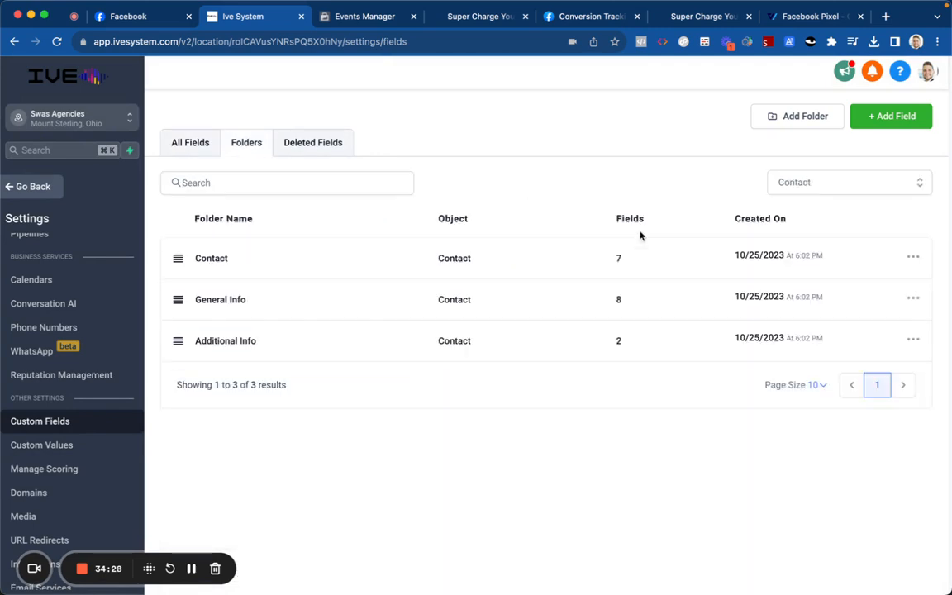
click(877, 117)
click(418, 273)
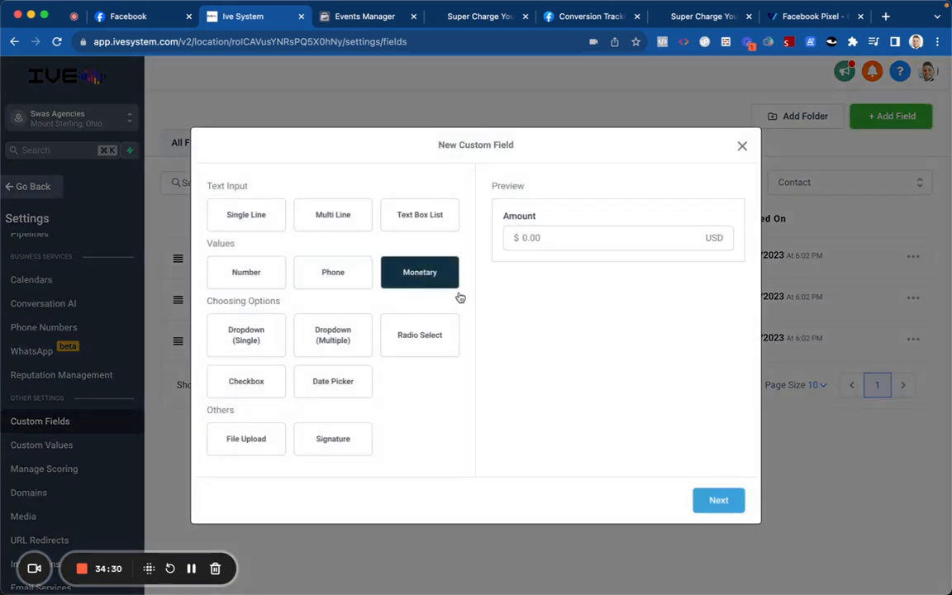
click(716, 497)
Step: Name it 'Purchase Order' with matching placeholder, group Contact, and save
click(402, 291)
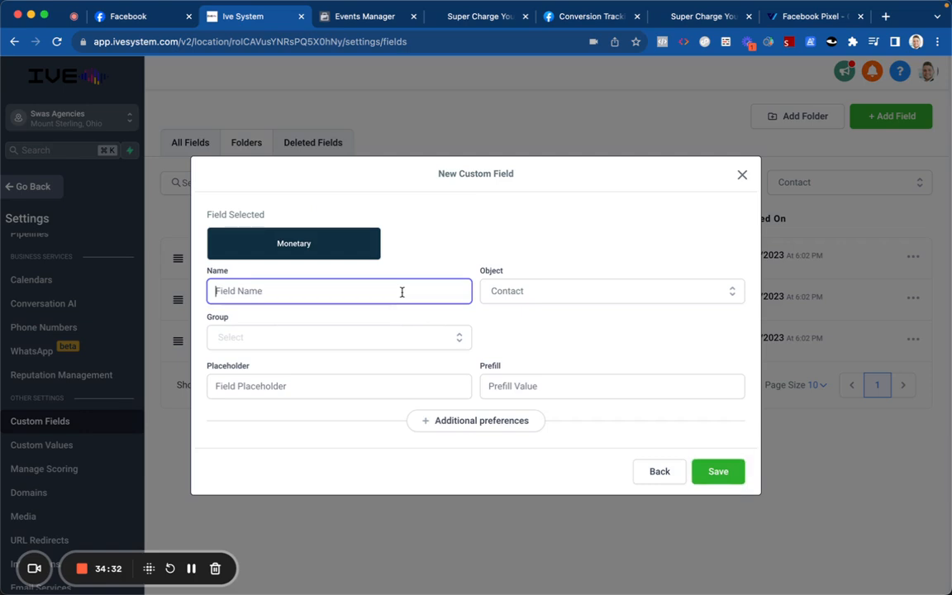
text(Purchase Order)
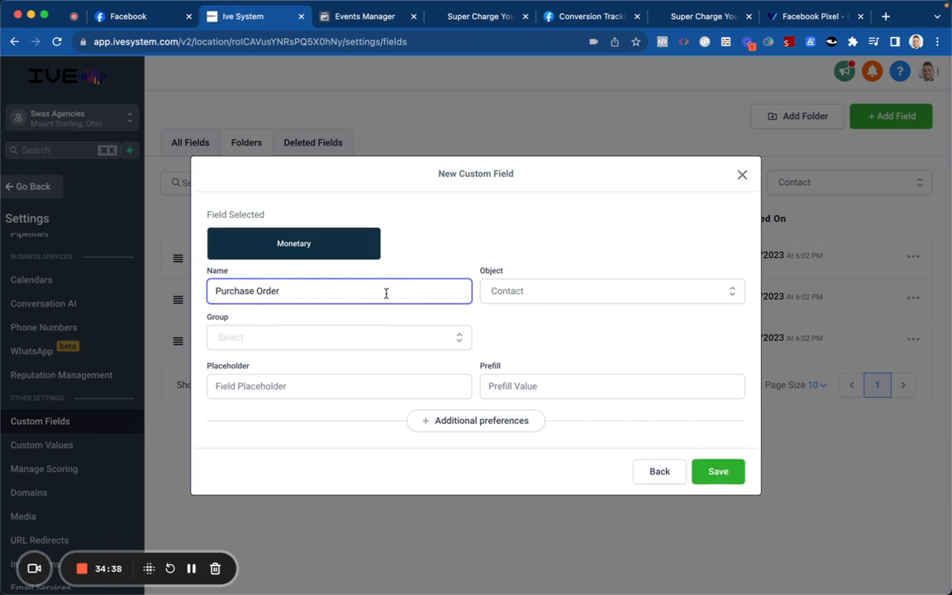
key(super+a)
key(super+c)
click(373, 386)
key(super+v)
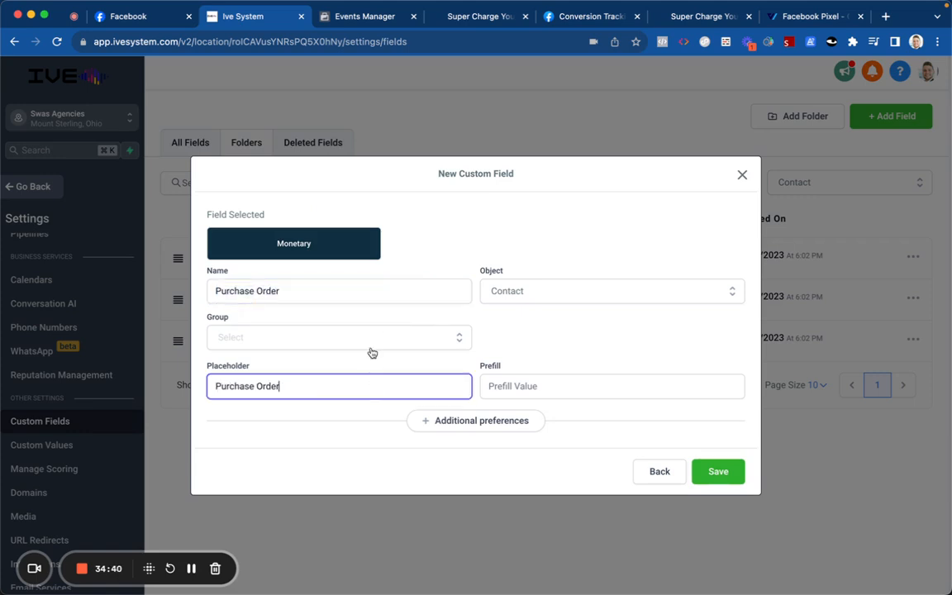
click(369, 342)
click(368, 368)
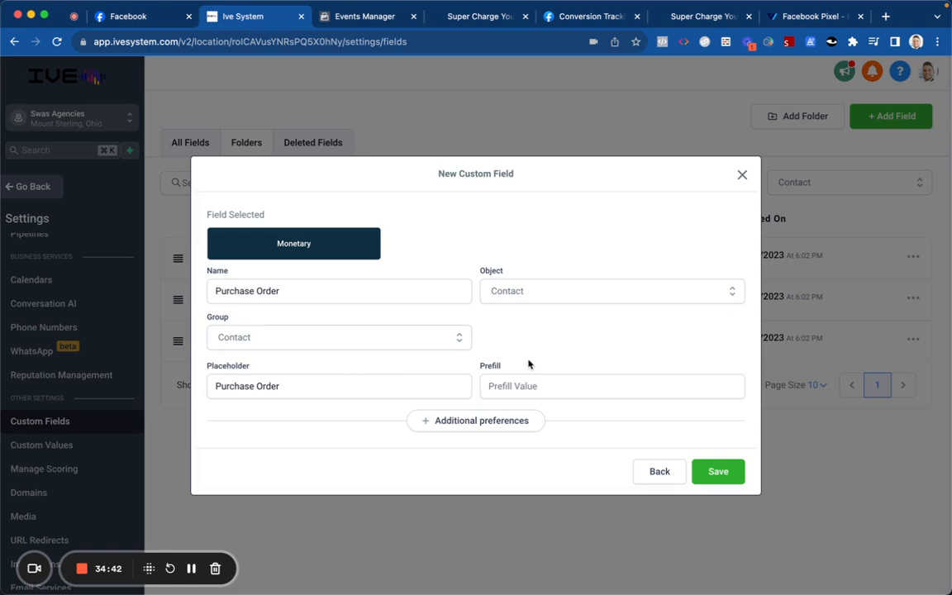
click(717, 478)
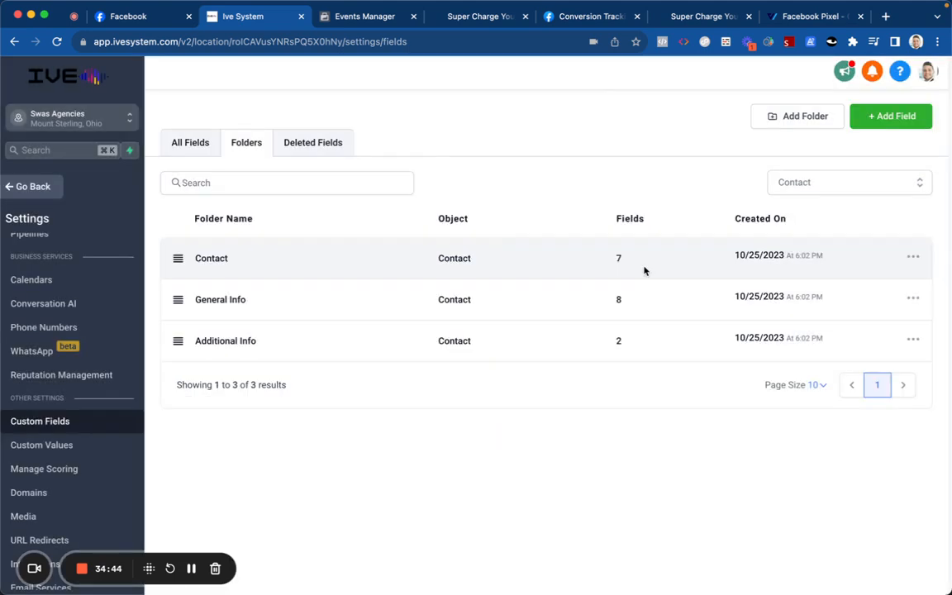
Step: Open the FB Conversion API step of the .02 Sale workflow in Purchase Orders
click(48, 187)
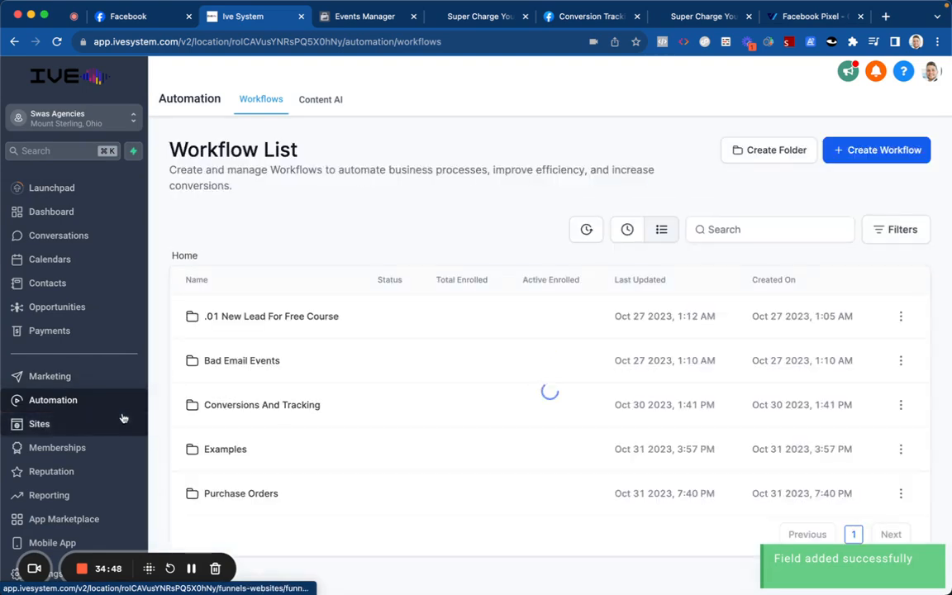
click(229, 493)
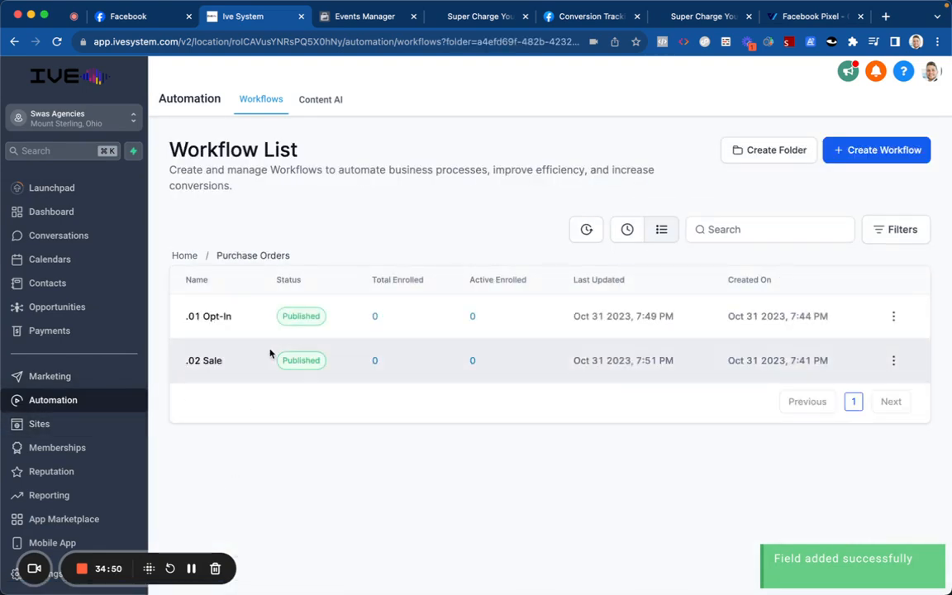
click(222, 362)
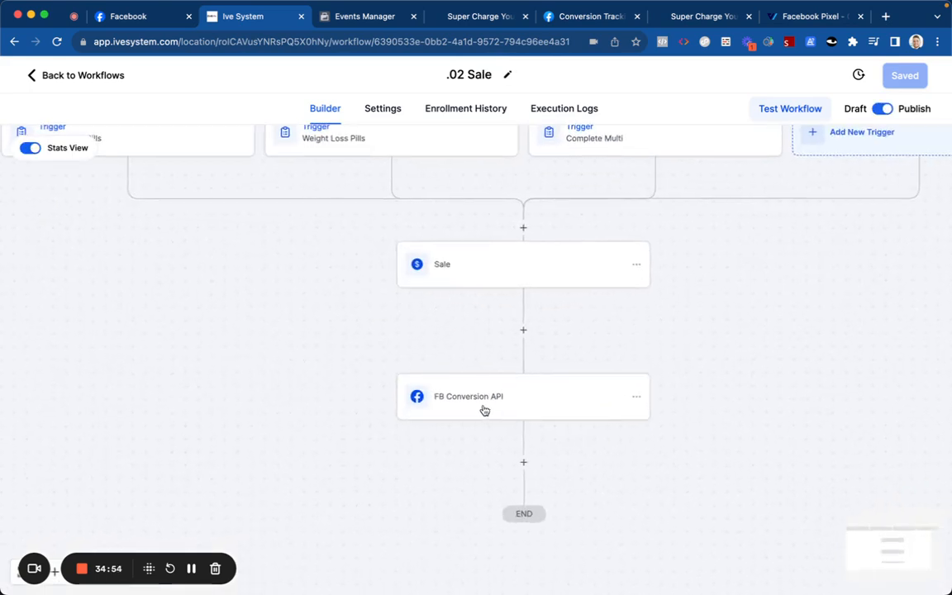
click(484, 407)
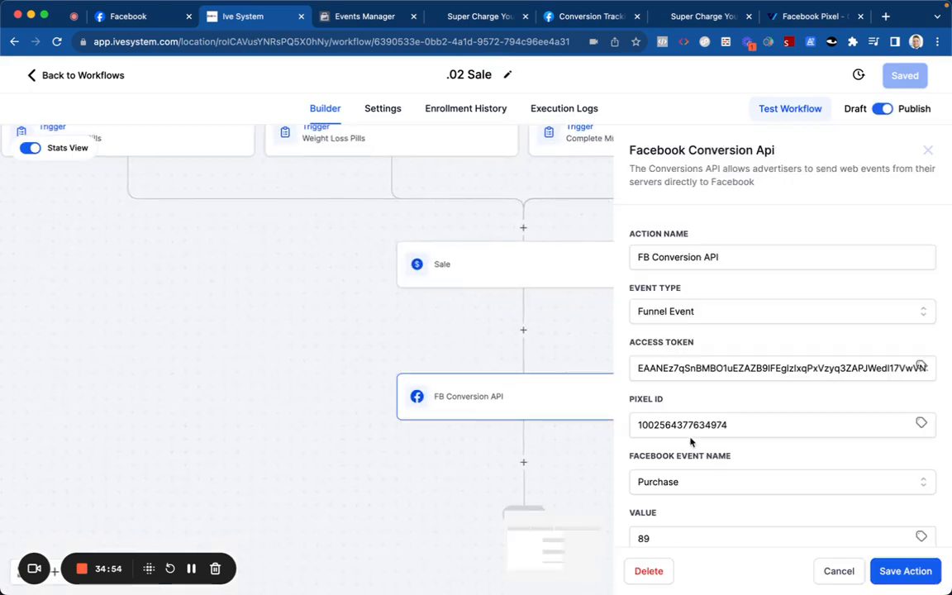
Step: Replace the fixed Value 89 with {{contact.purchase_order}} and save the action
scroll(696, 405, down, 3)
double_click(703, 386)
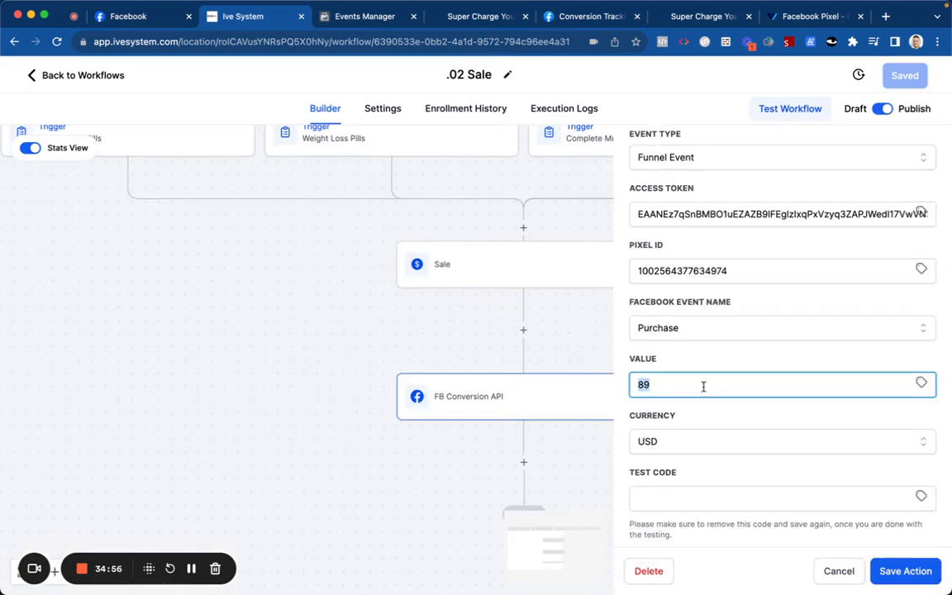
click(919, 383)
click(890, 423)
click(891, 423)
click(887, 423)
click(764, 360)
scroll(685, 355, down, 1)
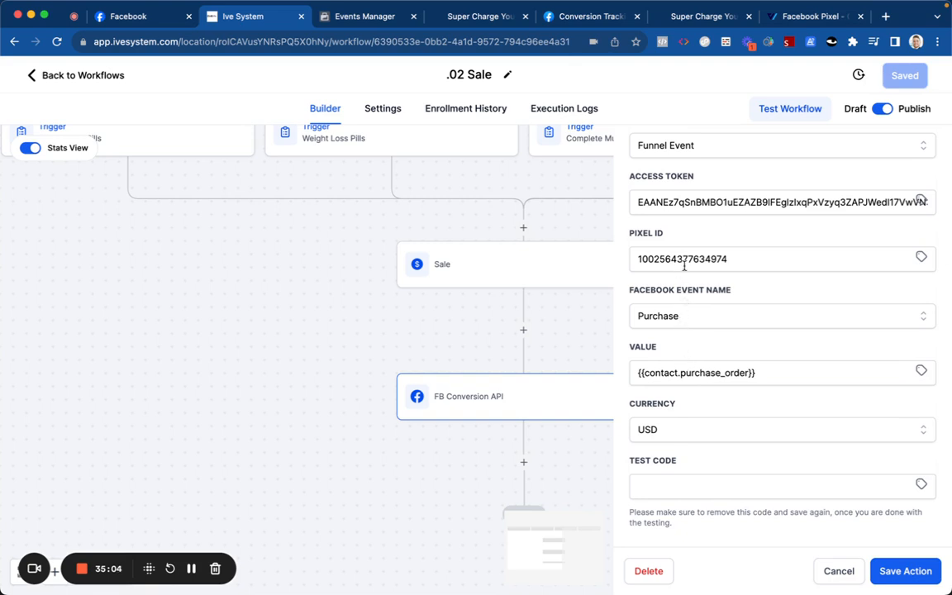
scroll(683, 265, up, 3)
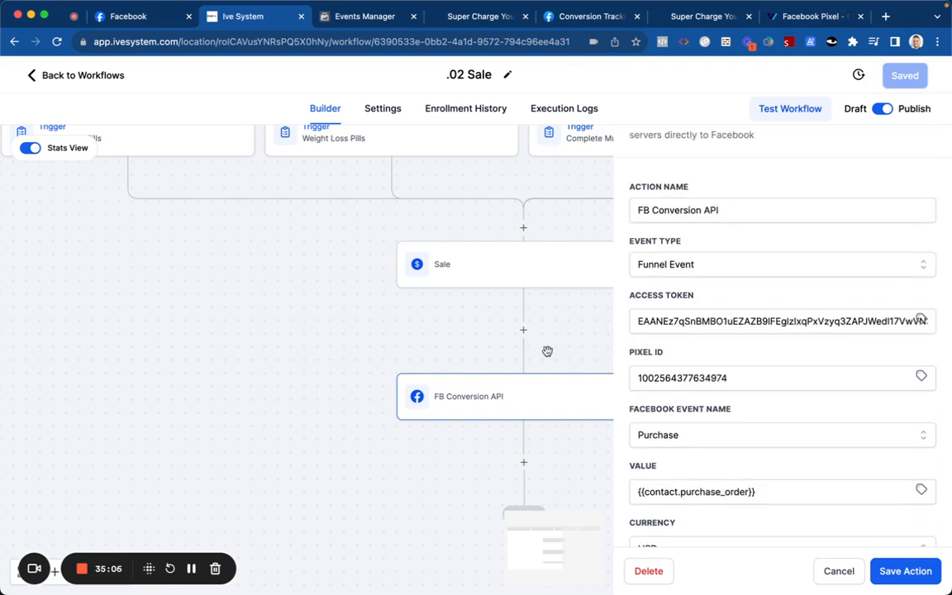
scroll(688, 425, up, 2)
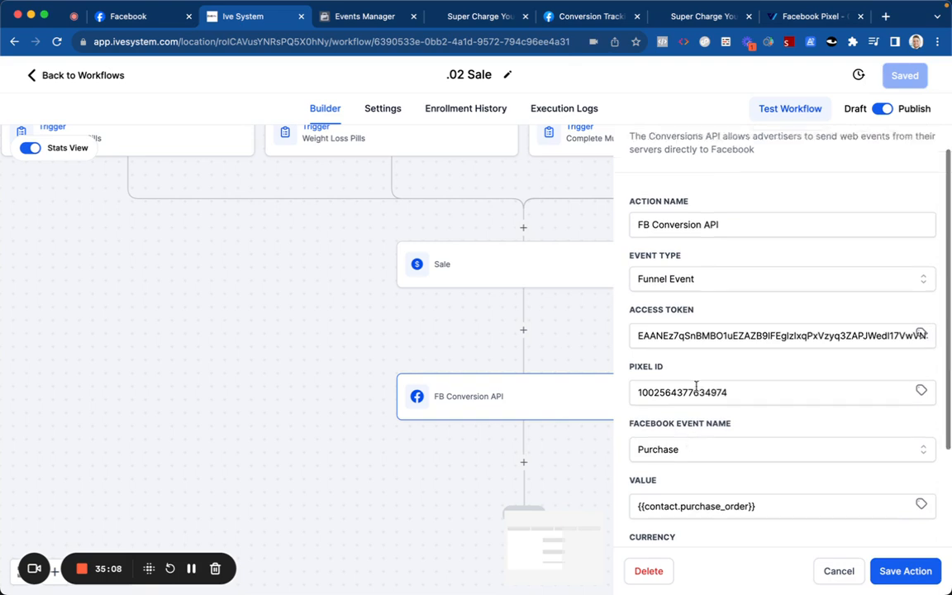
click(881, 570)
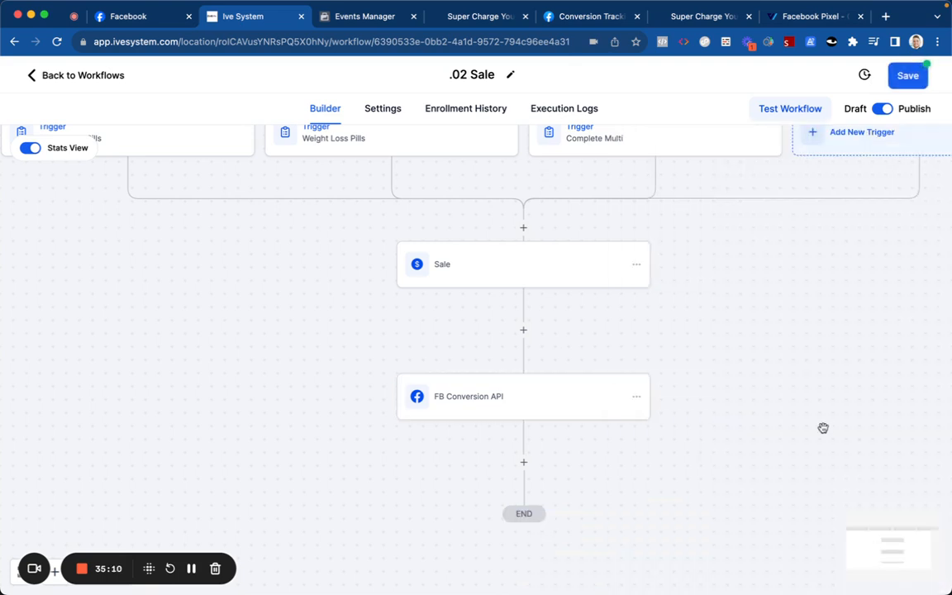
Step: Save the workflow, then set the Sale step's Lead Value to {{contact.purchase_order}}
click(898, 75)
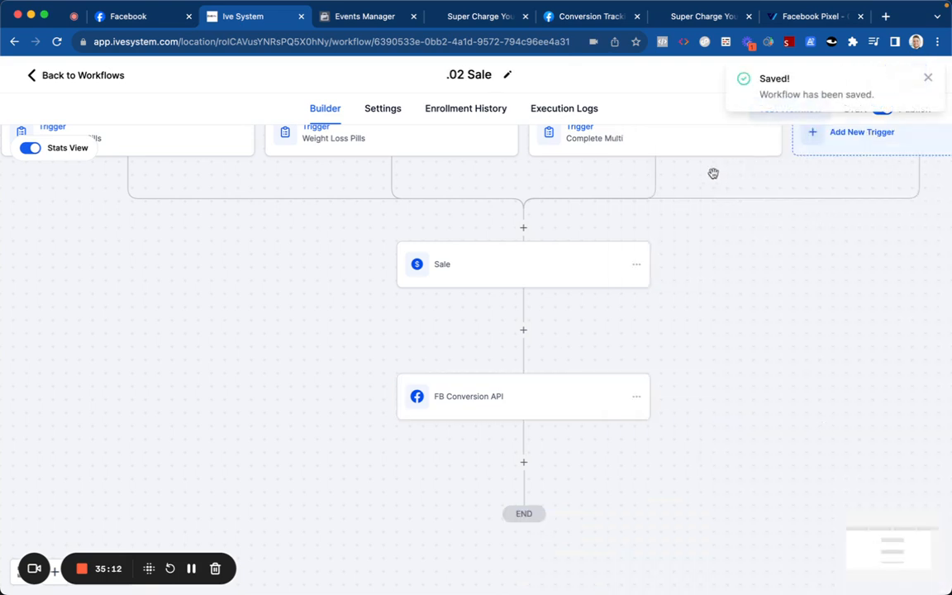
click(523, 329)
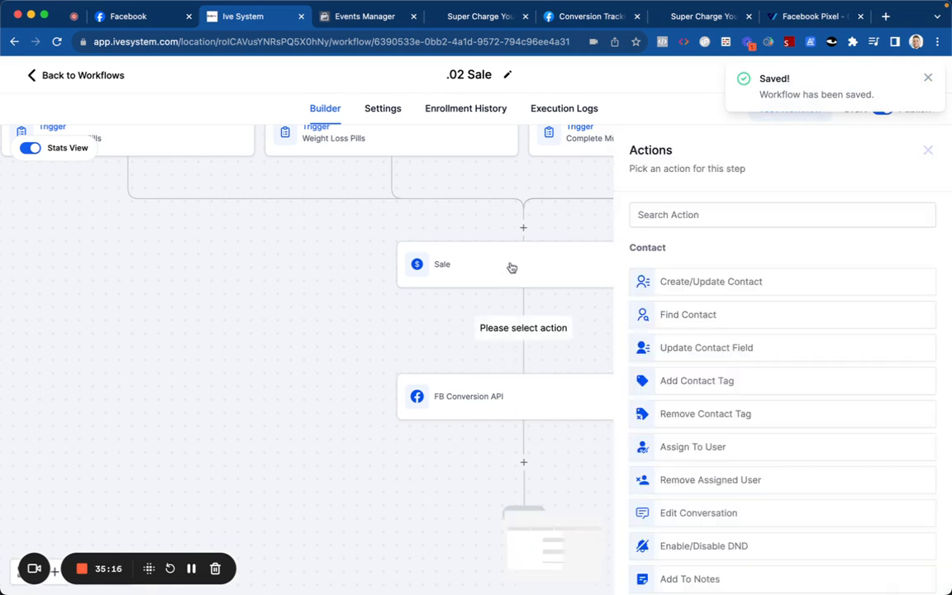
click(509, 268)
scroll(685, 380, down, 3)
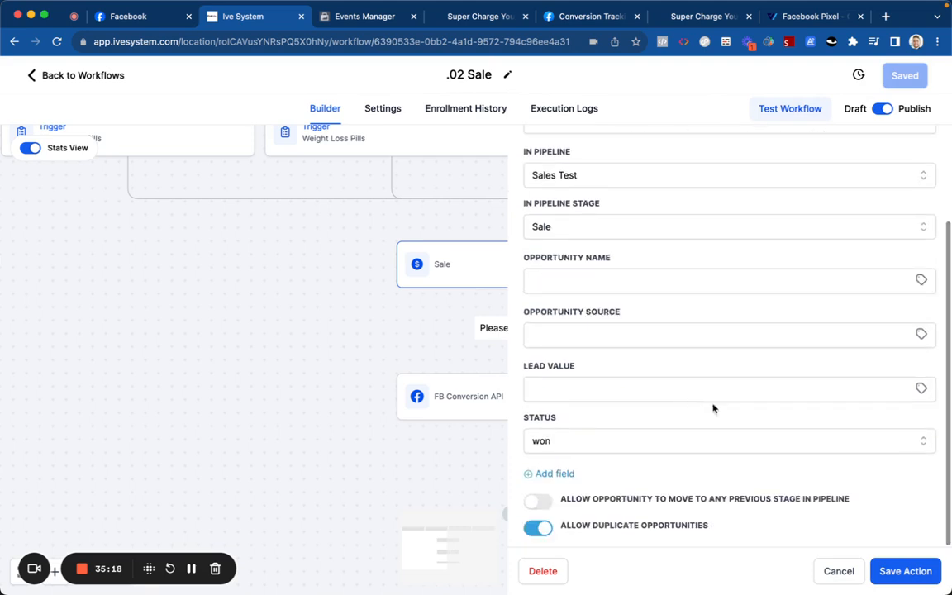
click(919, 389)
click(881, 435)
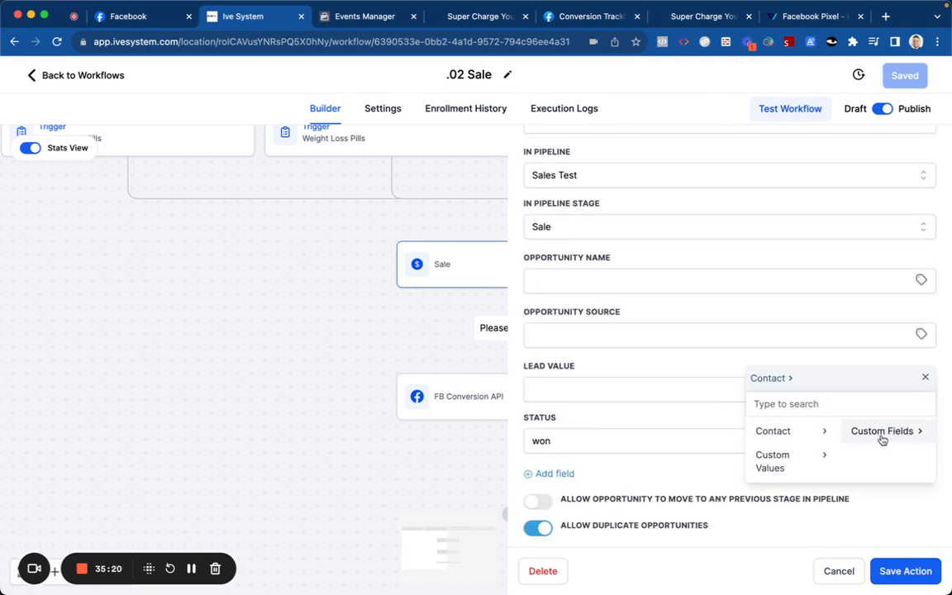
click(882, 432)
click(876, 432)
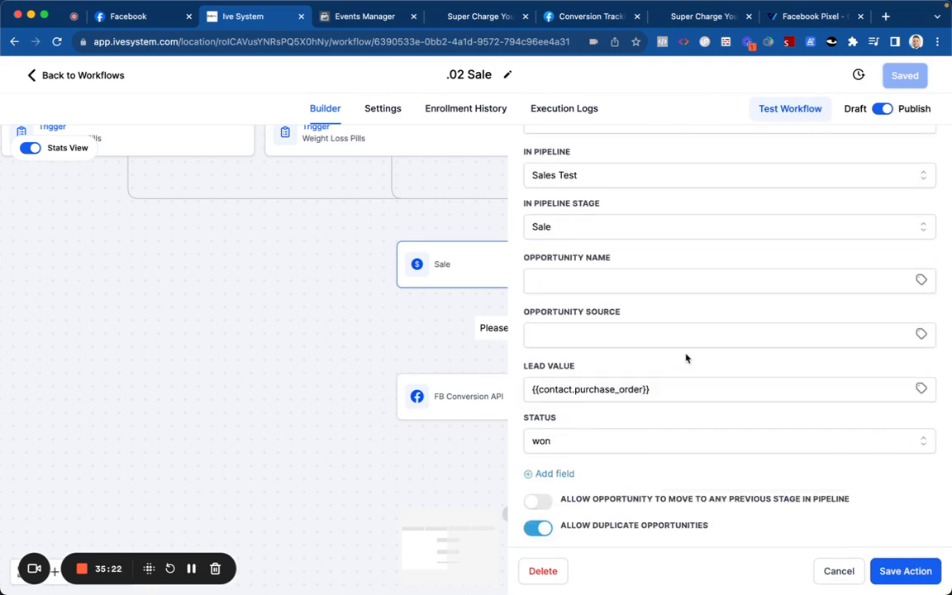
Step: Set Opportunity Name to {{contact.name}}, then save the action and the workflow
click(919, 280)
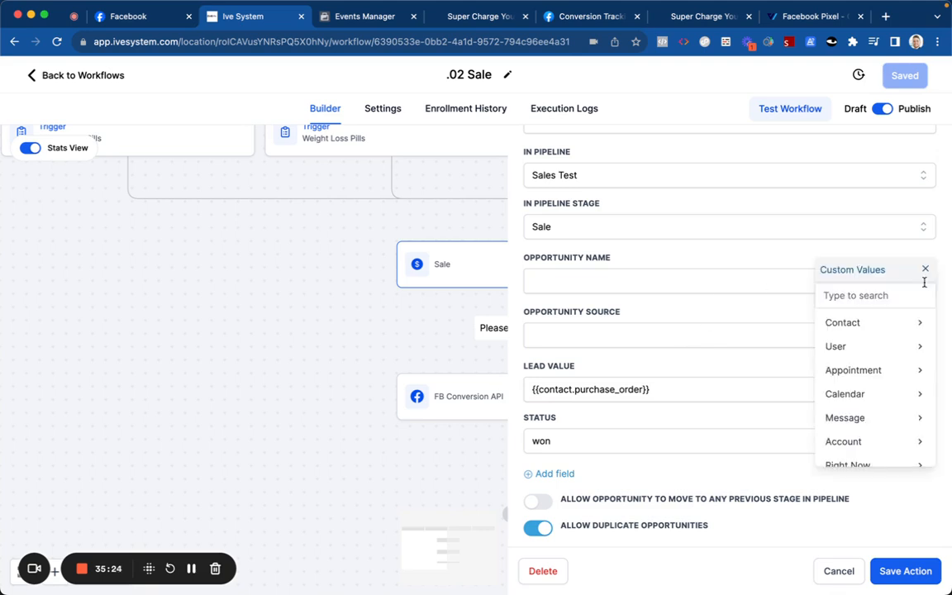
click(878, 320)
click(871, 321)
click(711, 313)
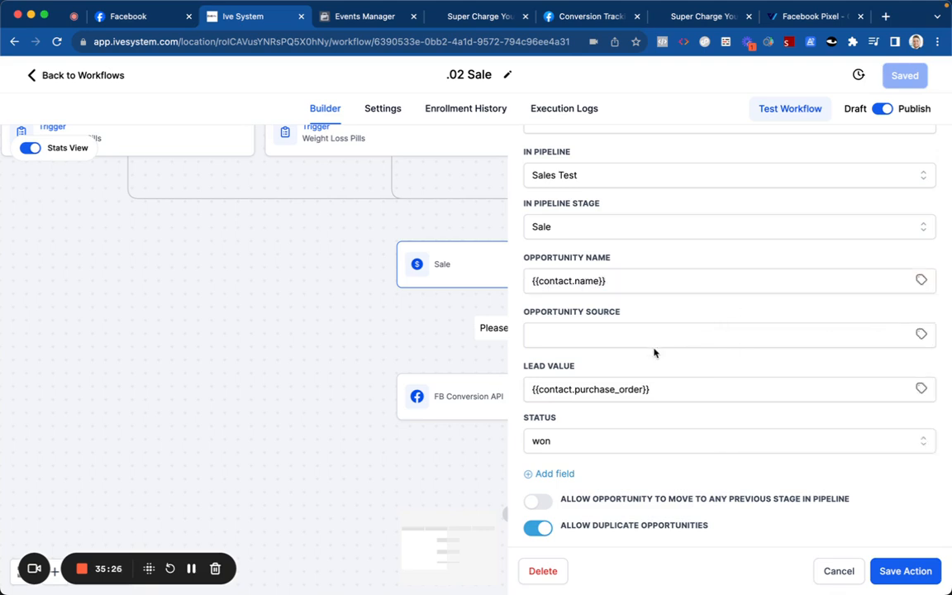
click(905, 571)
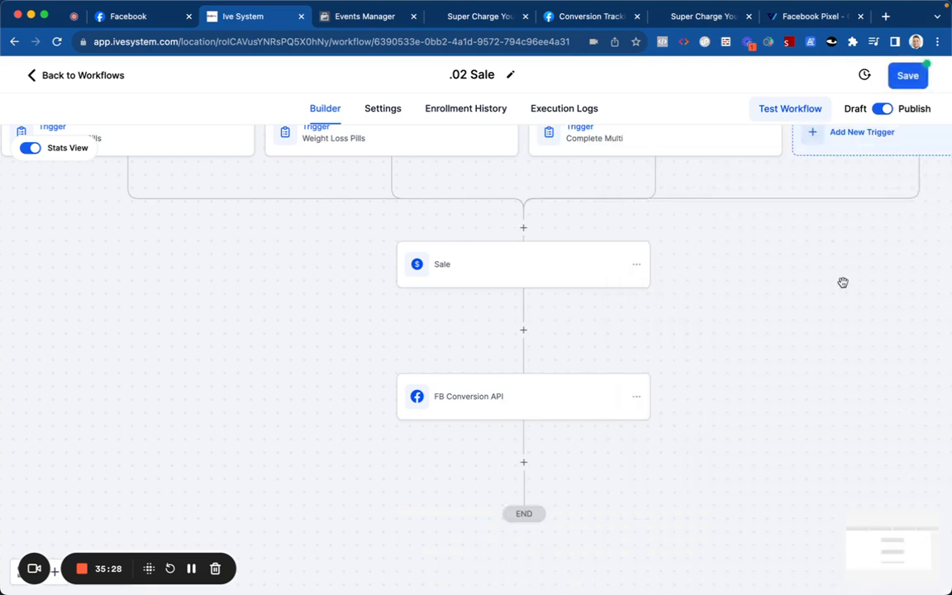
click(905, 76)
scroll(499, 265, up, 1)
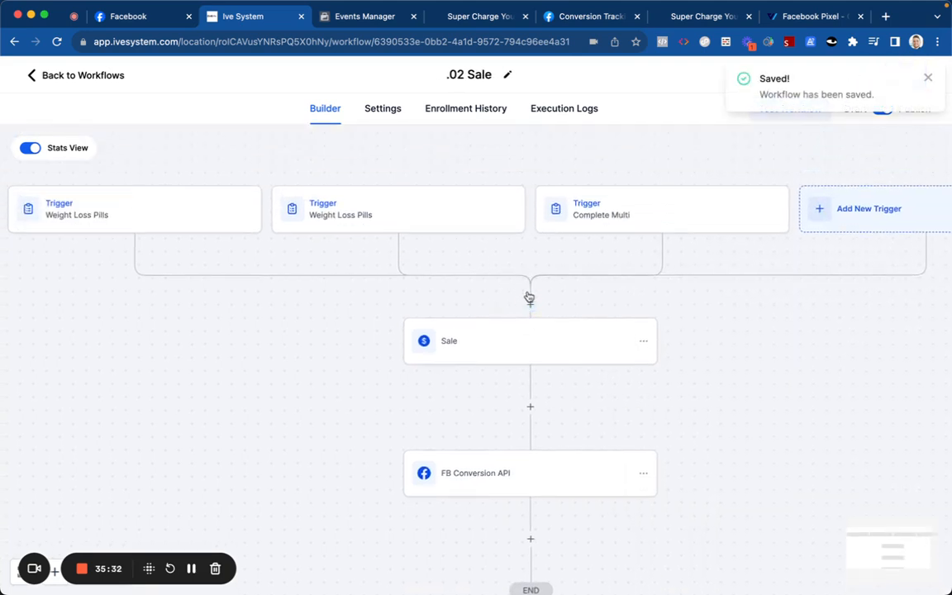
click(384, 109)
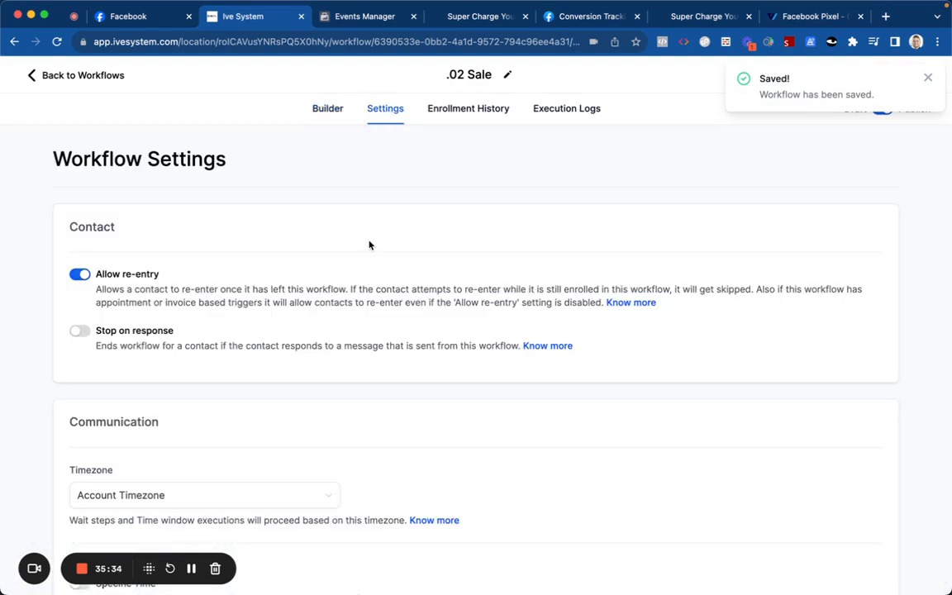
click(325, 106)
Step: Add an Add Contact Tag step with new tag 'purchase' after FB Conversion API, then save
scroll(483, 239, down, 1)
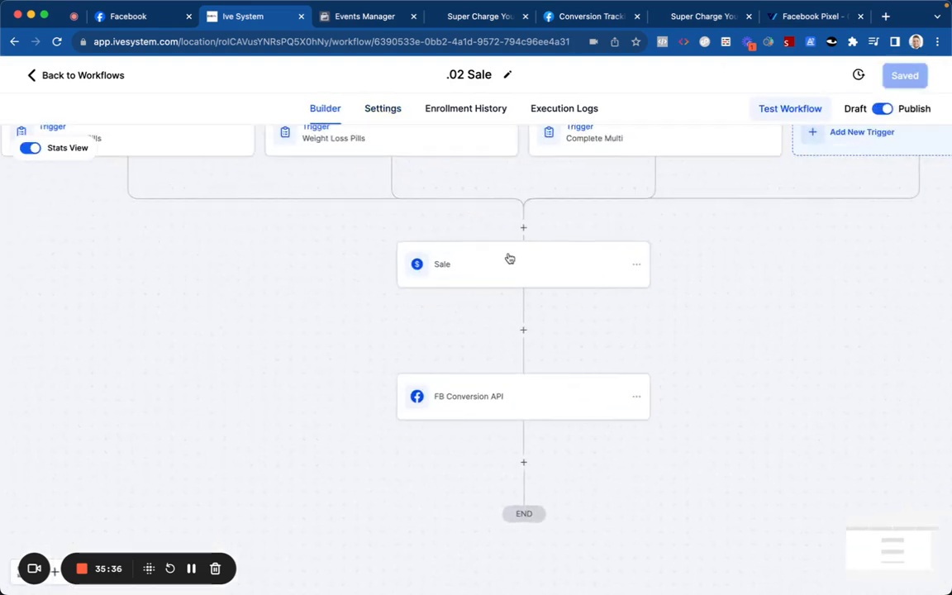
click(523, 462)
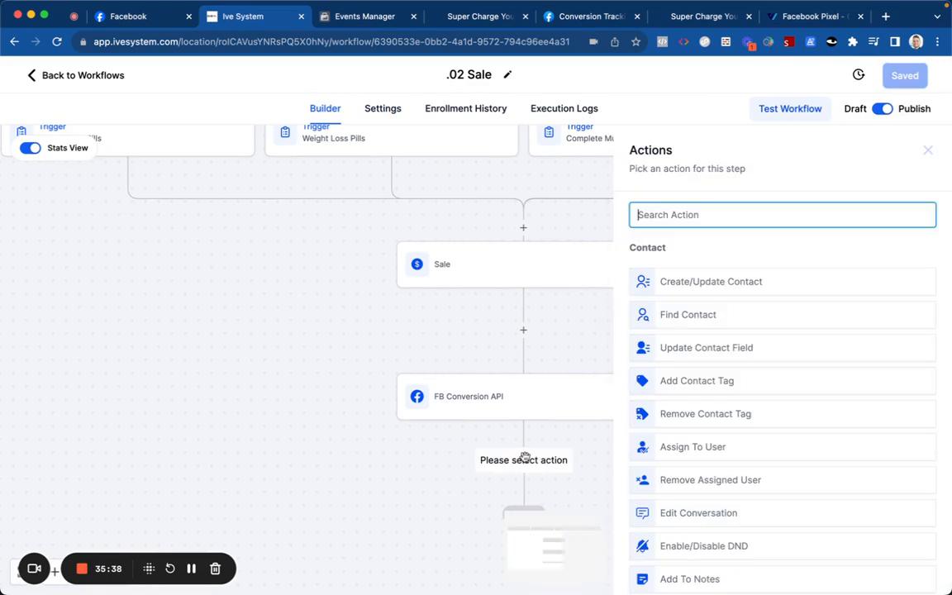
text(tag)
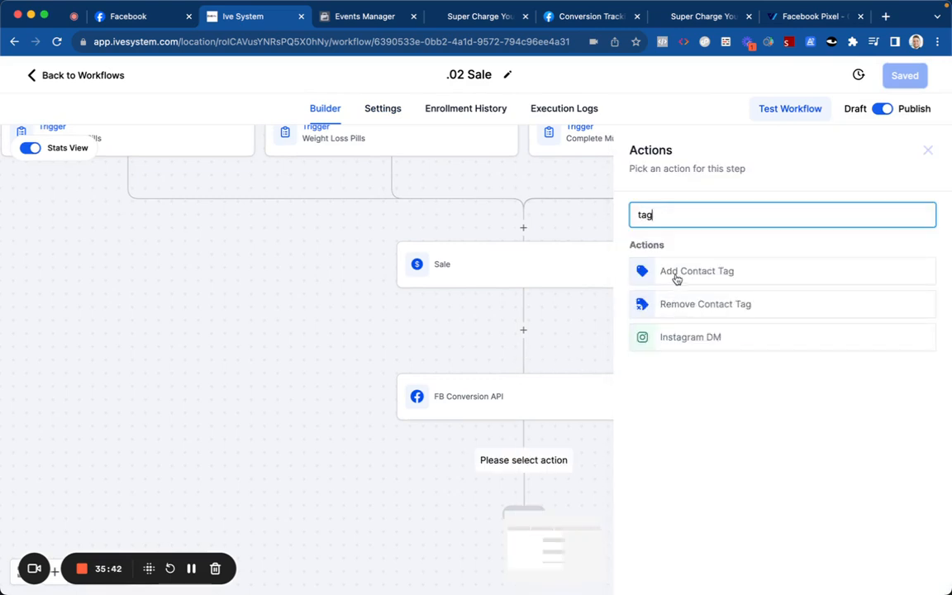
click(675, 272)
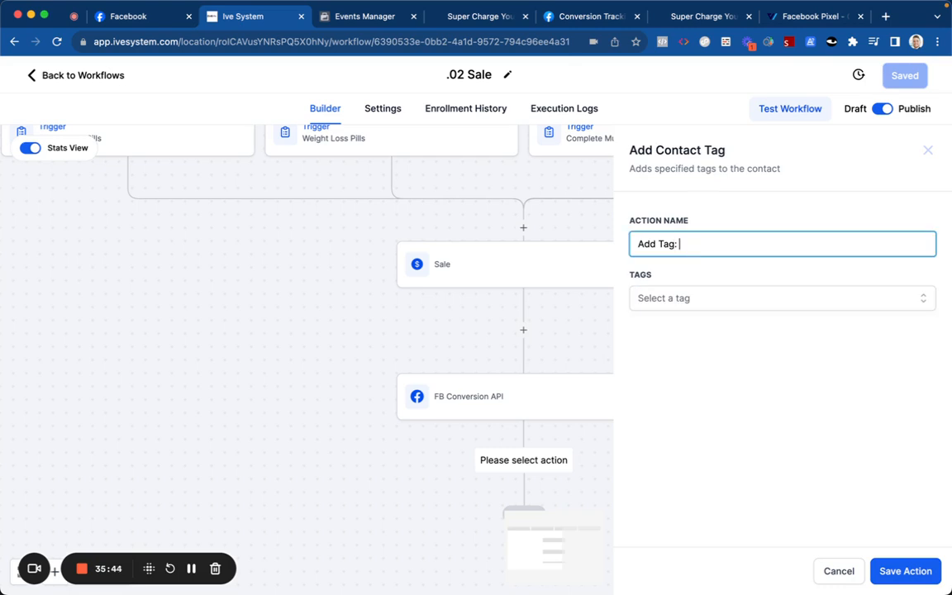
click(699, 299)
text(purchase)
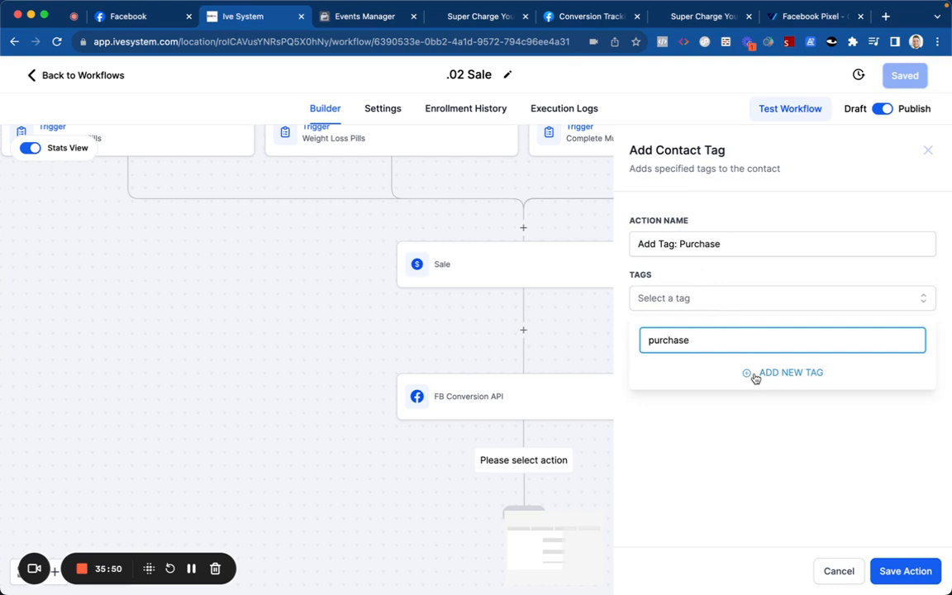
click(755, 376)
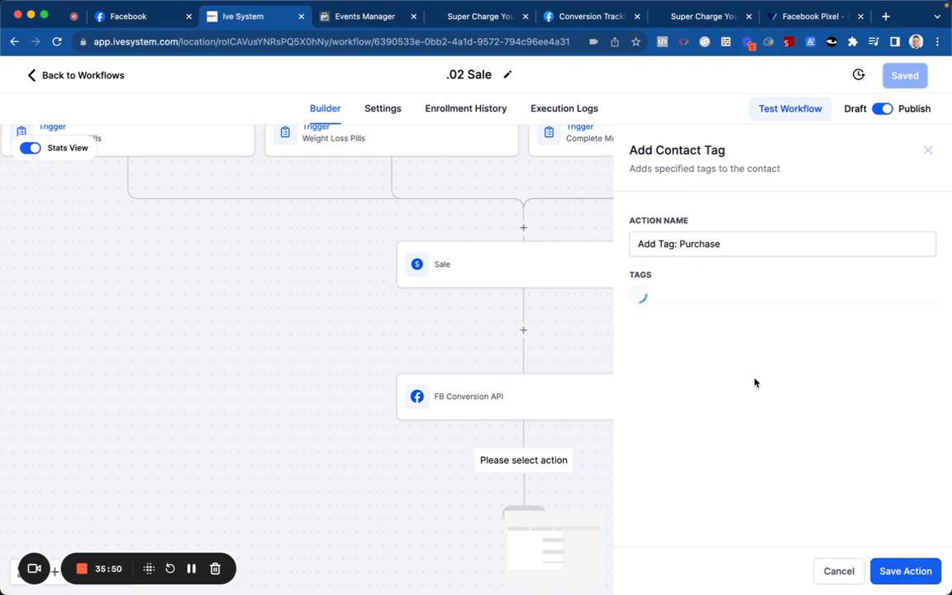
click(903, 569)
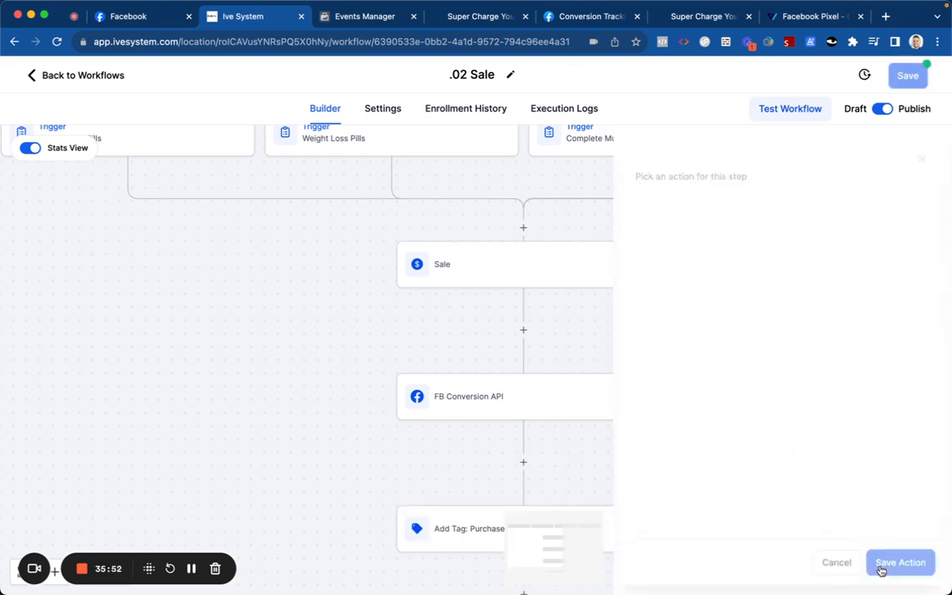
click(905, 75)
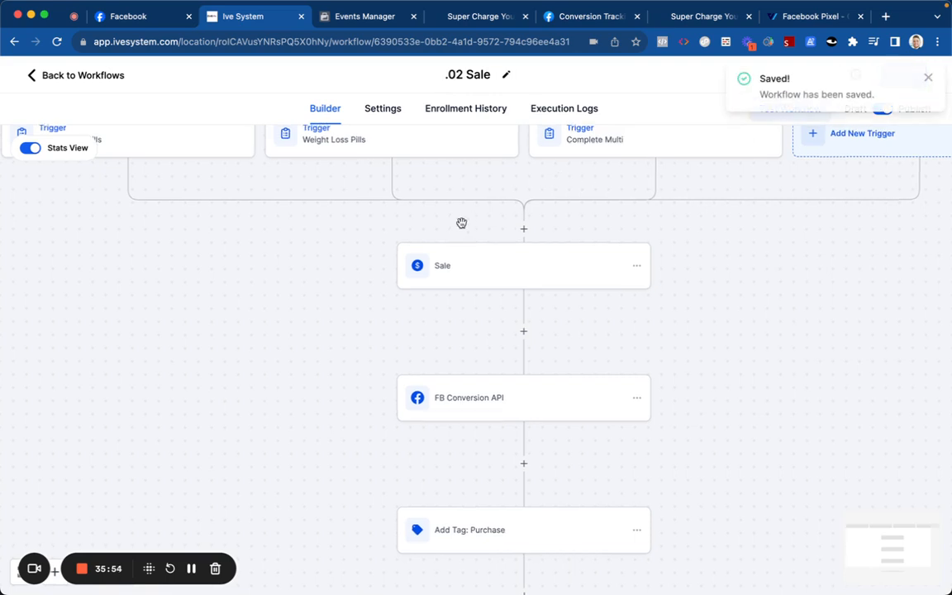
Step: Add a Submission type = Sale filter to the second Weight Loss Pills trigger and save
click(469, 193)
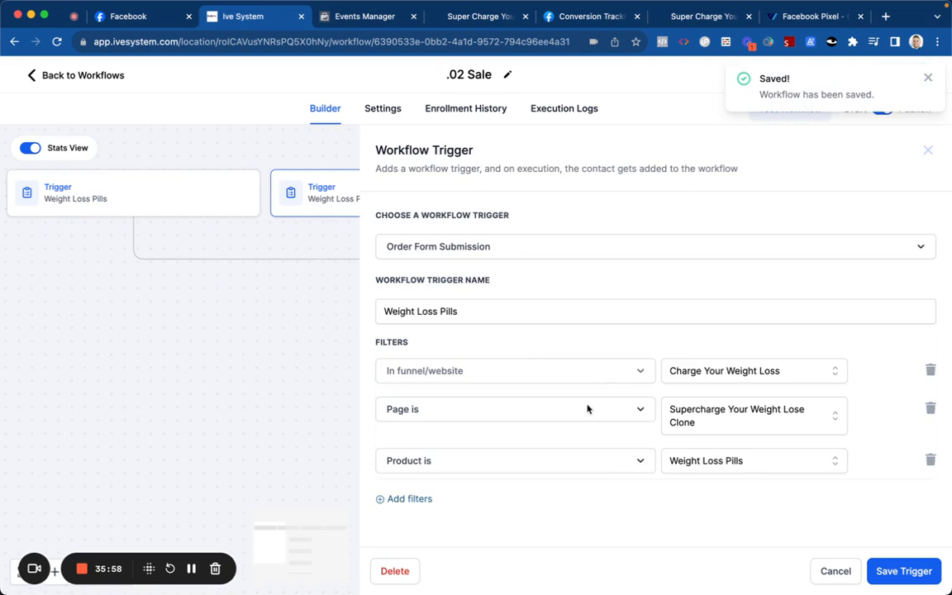
click(426, 499)
click(427, 502)
scroll(429, 502, down, 2)
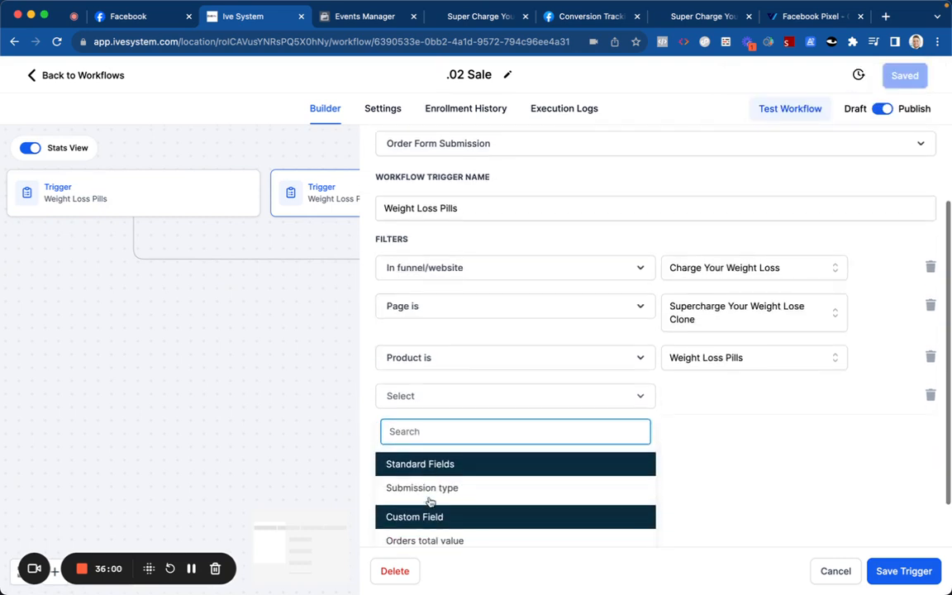
click(434, 494)
click(690, 480)
scroll(696, 495, down, 2)
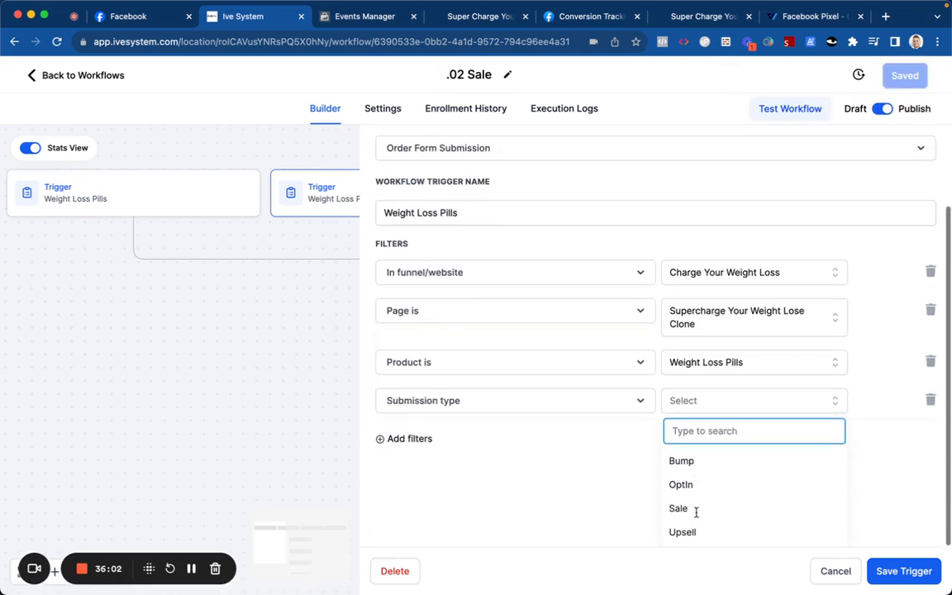
click(698, 514)
click(903, 571)
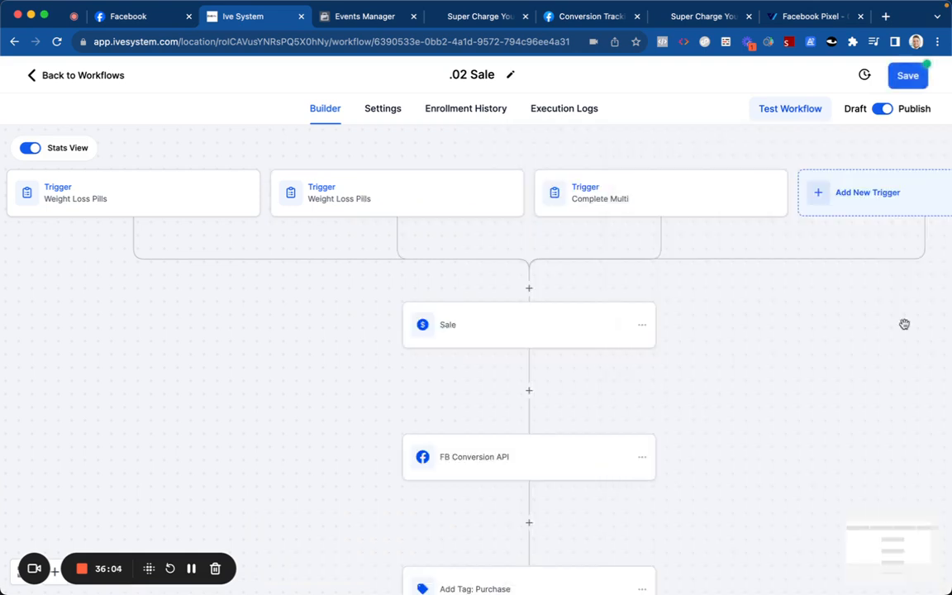
click(904, 75)
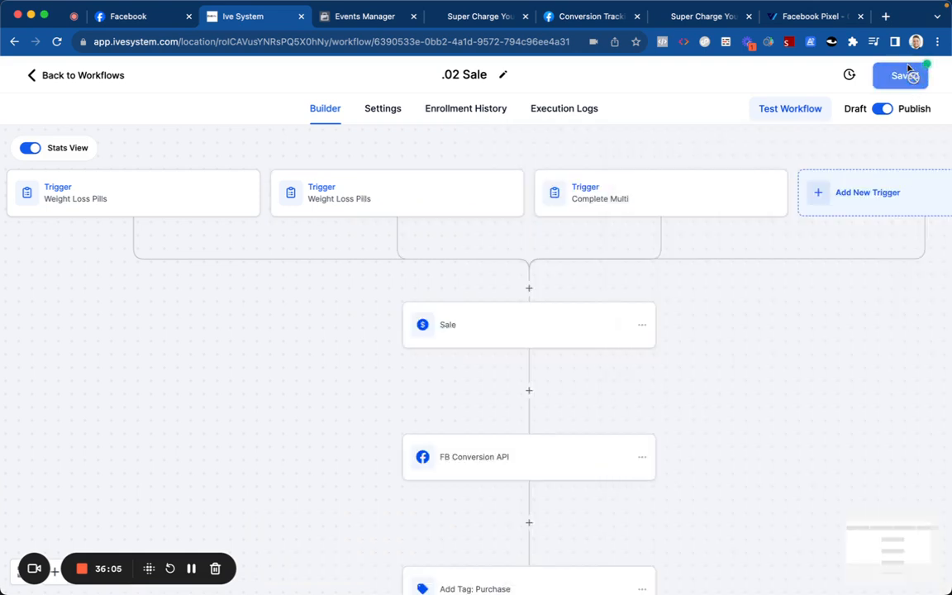
Step: Inspect the Complete Multi and first Weight Loss Pills triggers without changing them
click(617, 211)
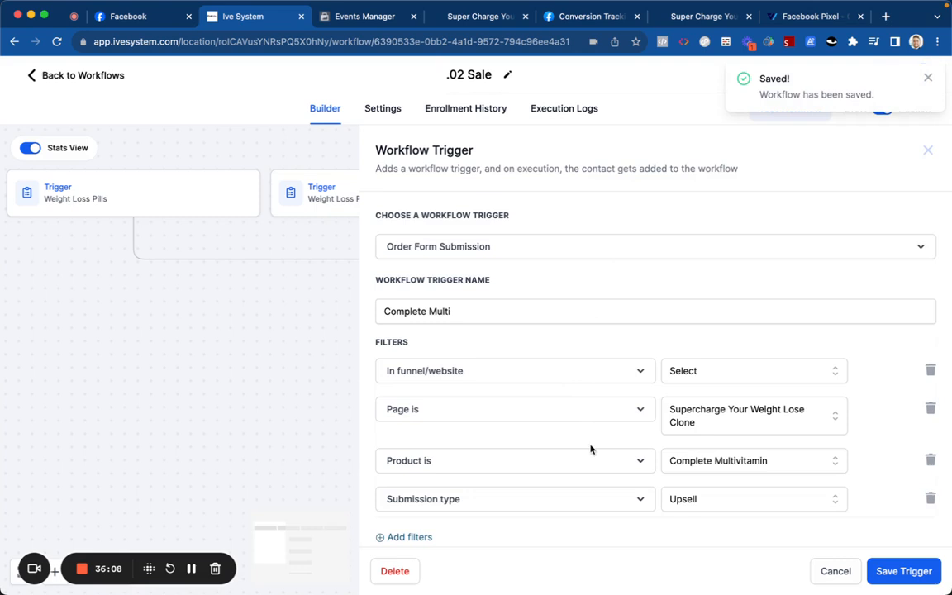
scroll(591, 442, down, 1)
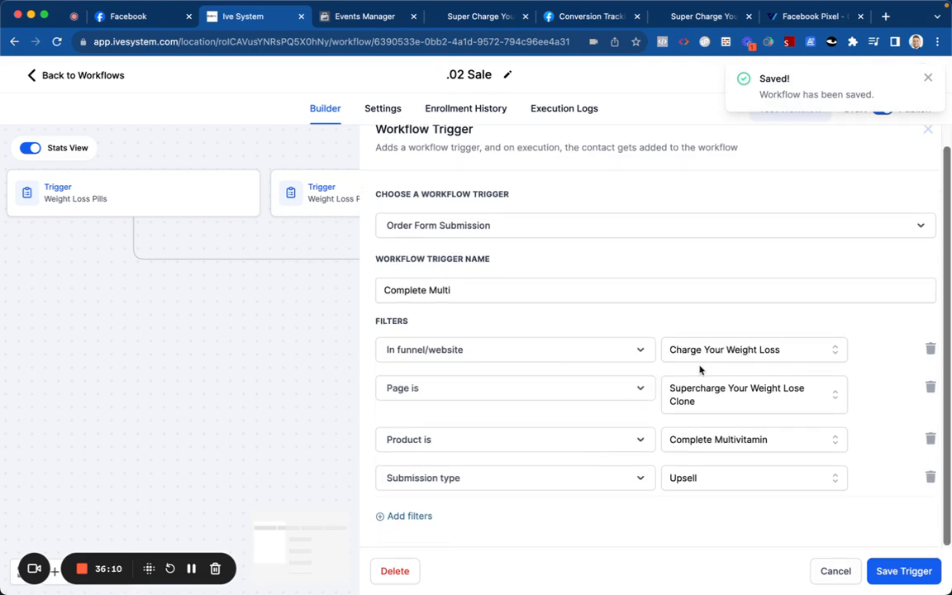
click(822, 566)
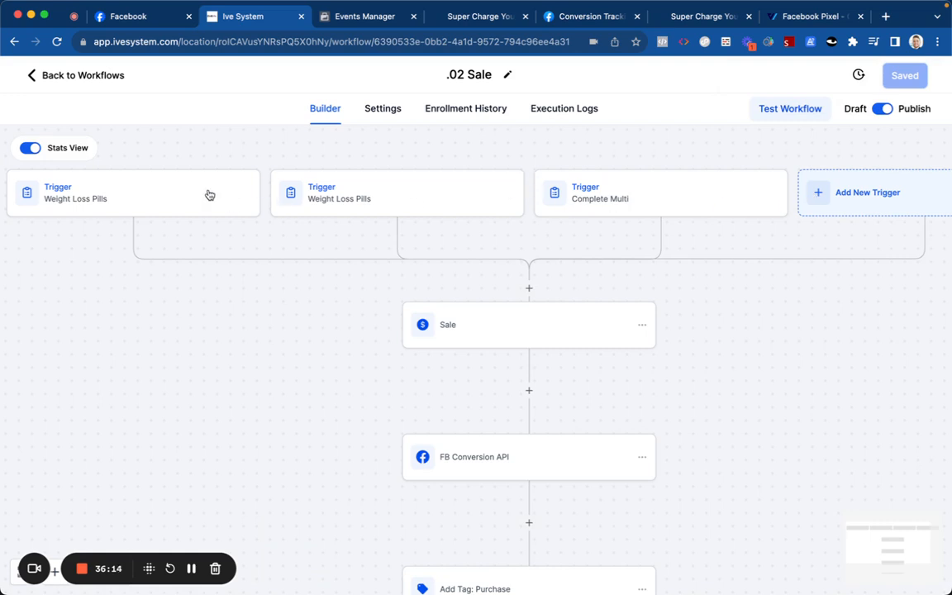
click(177, 170)
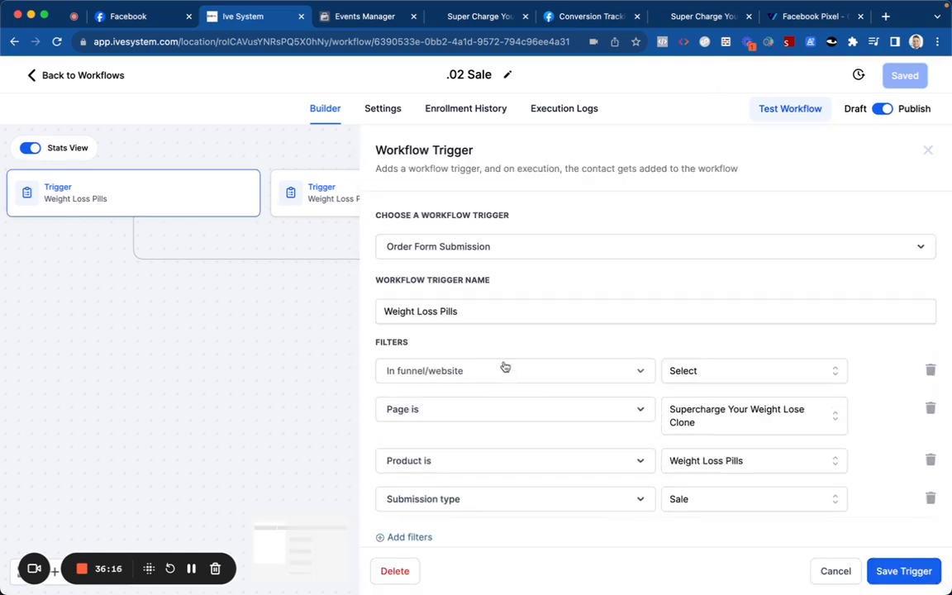
click(827, 571)
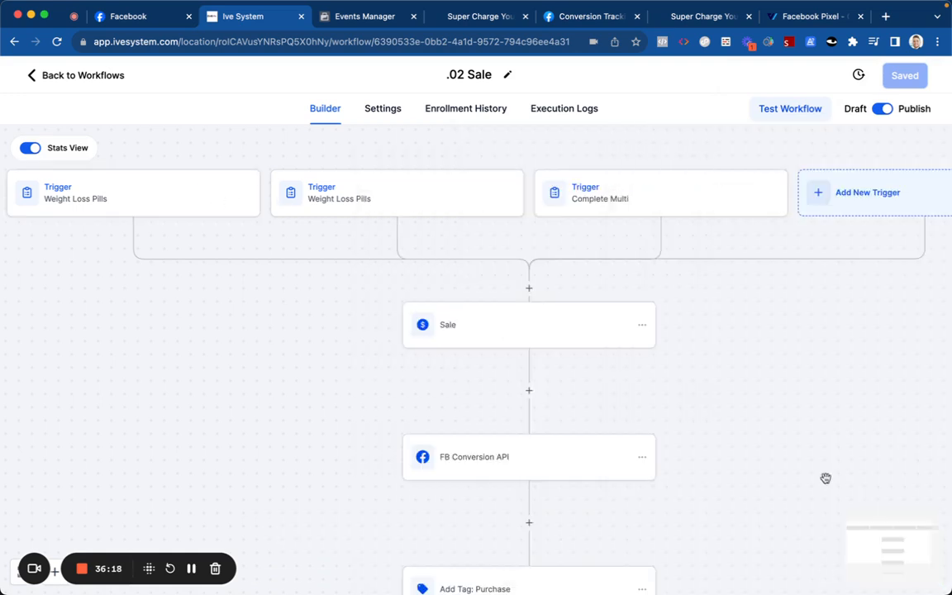
Step: Add an Order Form Submission trigger named 'Weight Loss Pills' filtered to the Charge Your Weight Loss funnel
click(831, 193)
text(form)
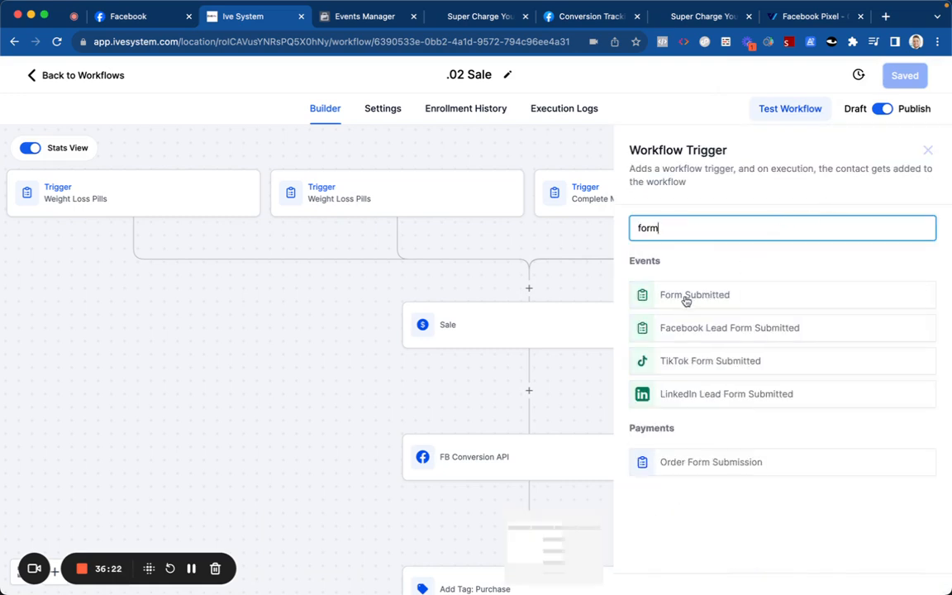
click(691, 461)
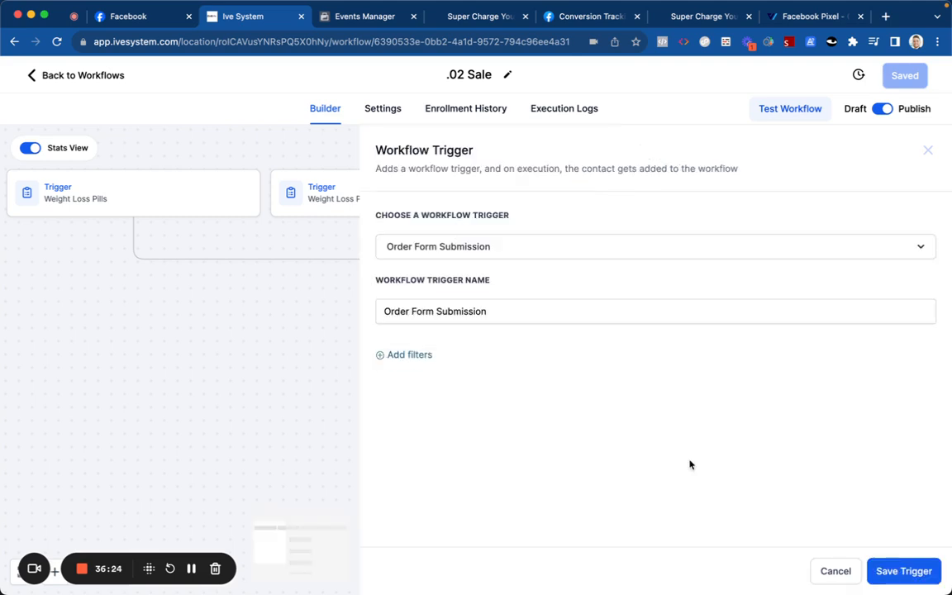
triple_click(421, 311)
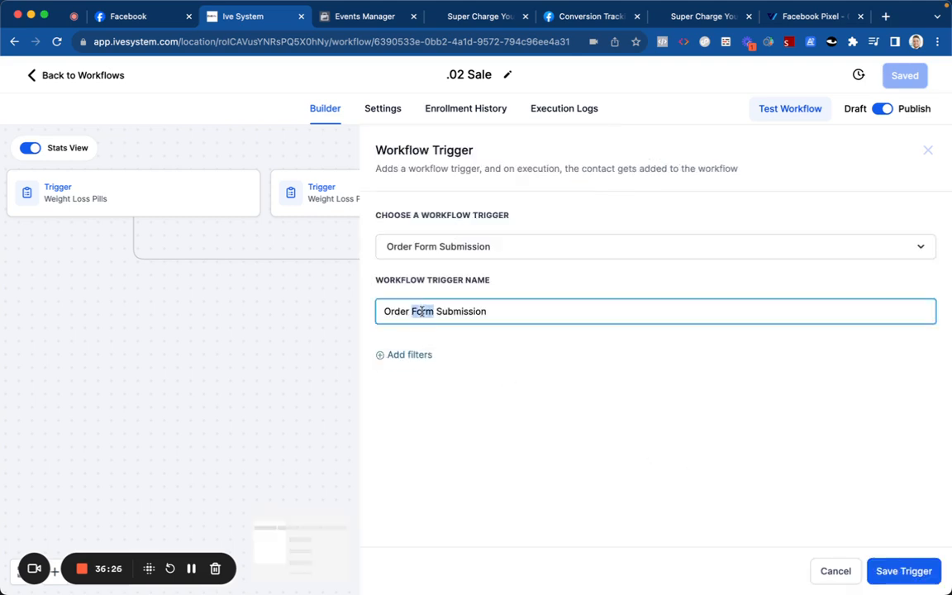
text(Weight Loss)
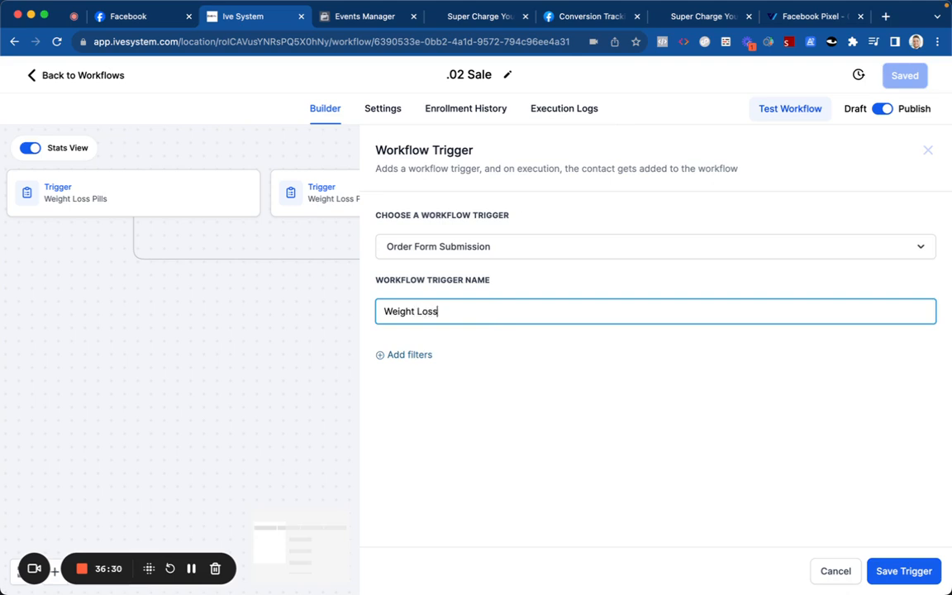
text( Pills)
click(414, 336)
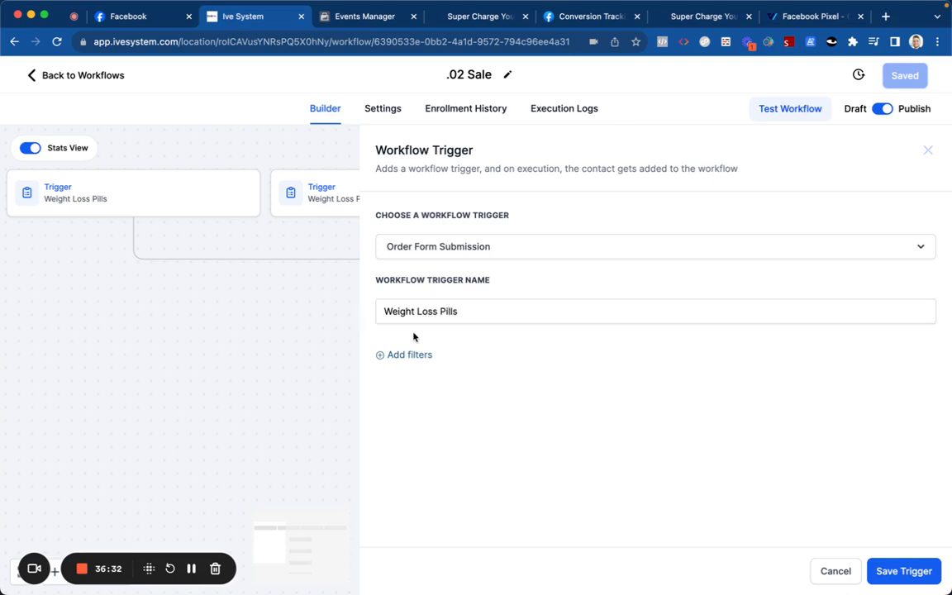
click(410, 357)
click(411, 369)
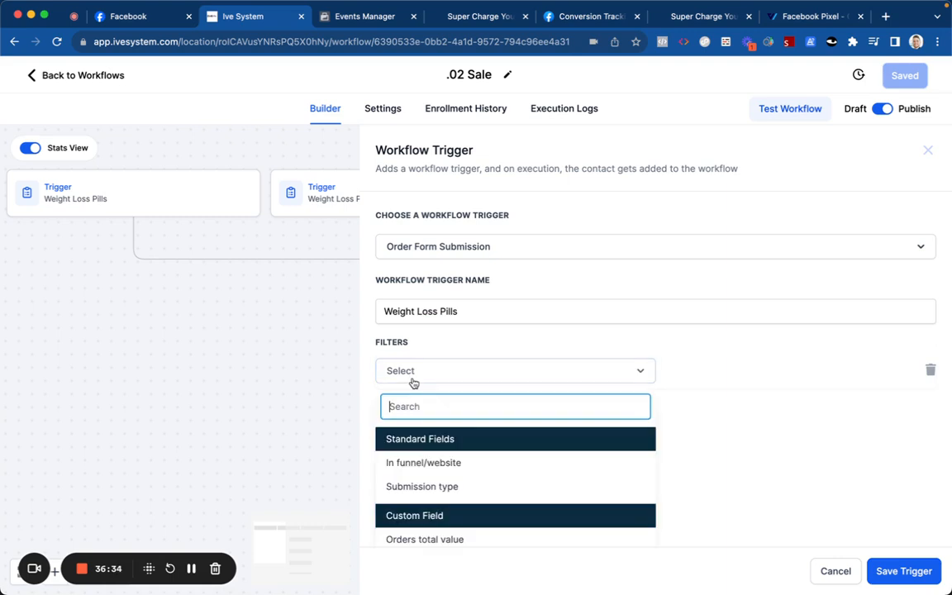
click(421, 460)
click(679, 371)
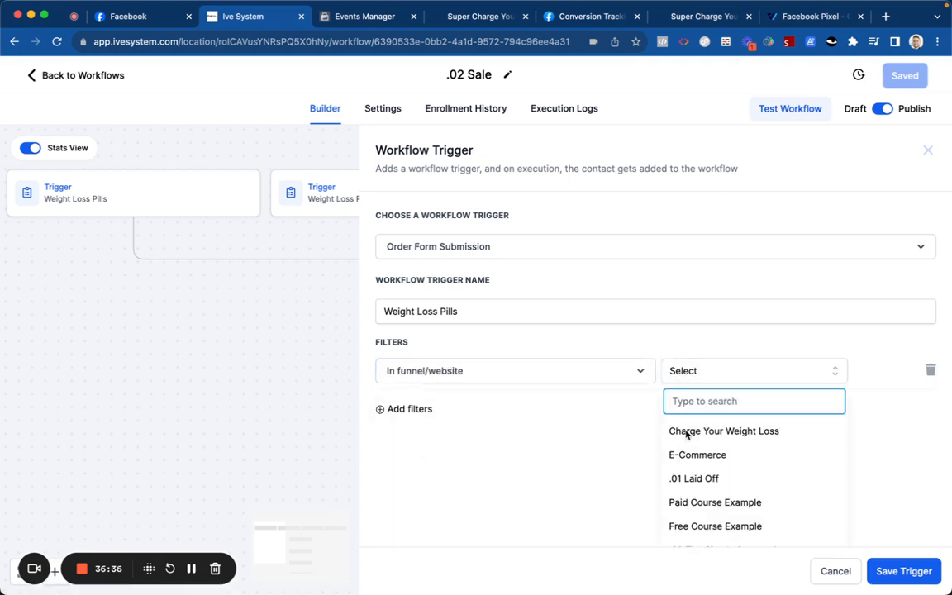
click(686, 431)
Step: Add filters Page is Supercharge Your Weight Lose Clone and Product is Weight Loss Pills
click(419, 405)
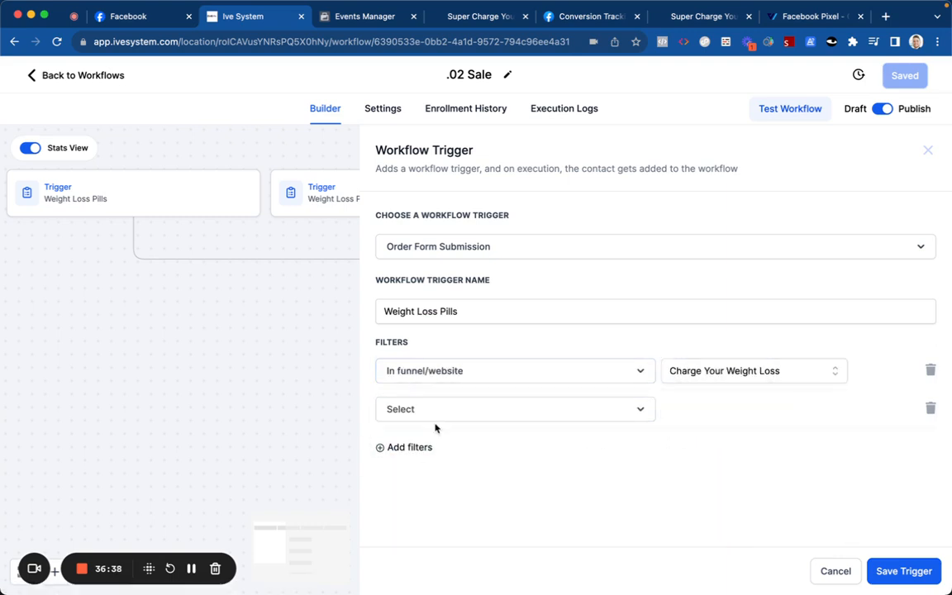
click(435, 408)
click(454, 499)
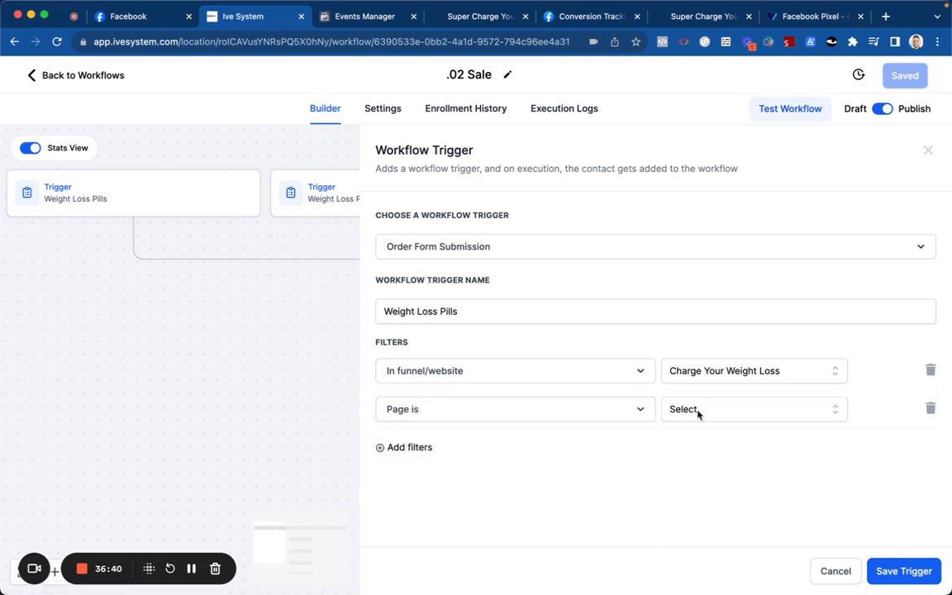
click(698, 410)
click(698, 469)
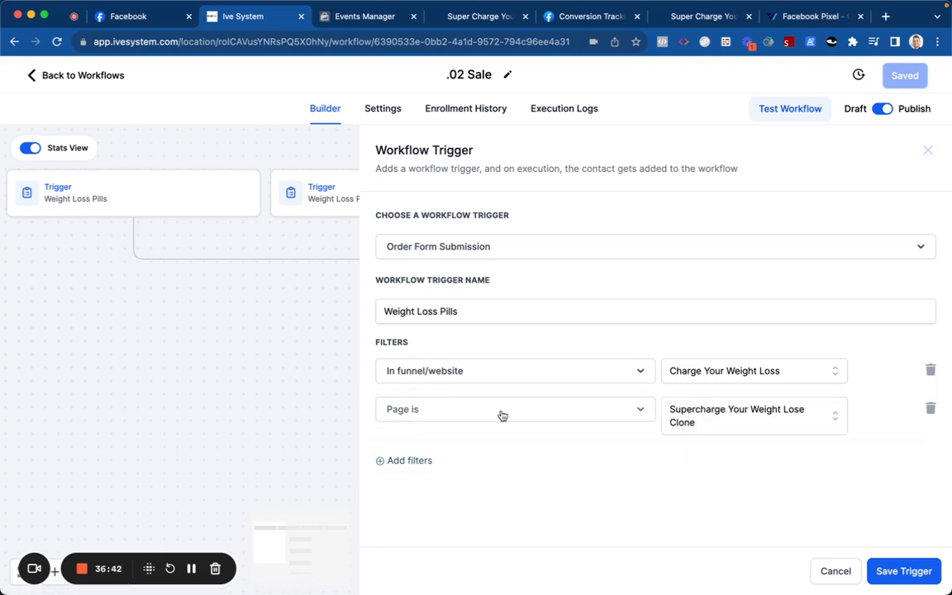
click(418, 458)
click(429, 460)
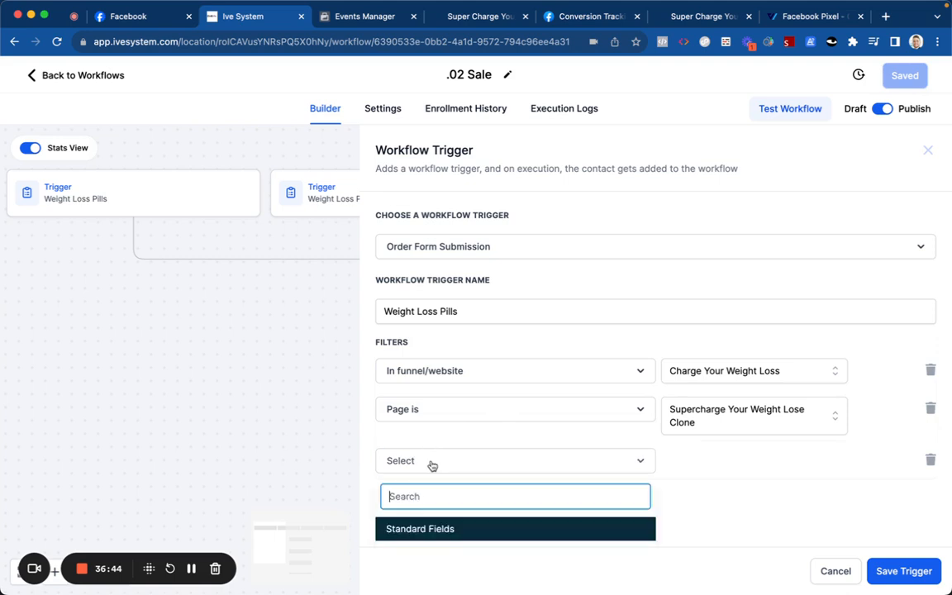
click(439, 427)
click(699, 460)
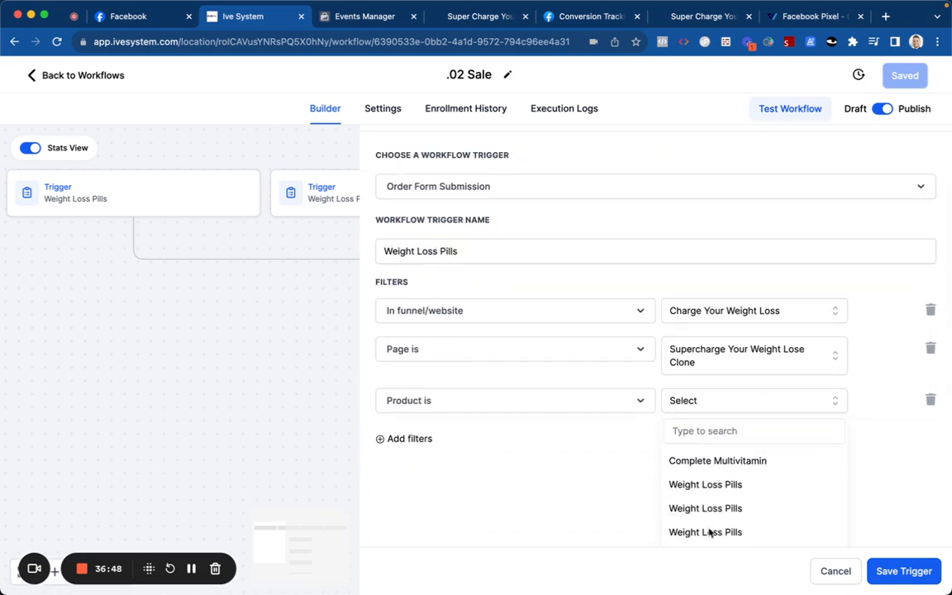
click(707, 532)
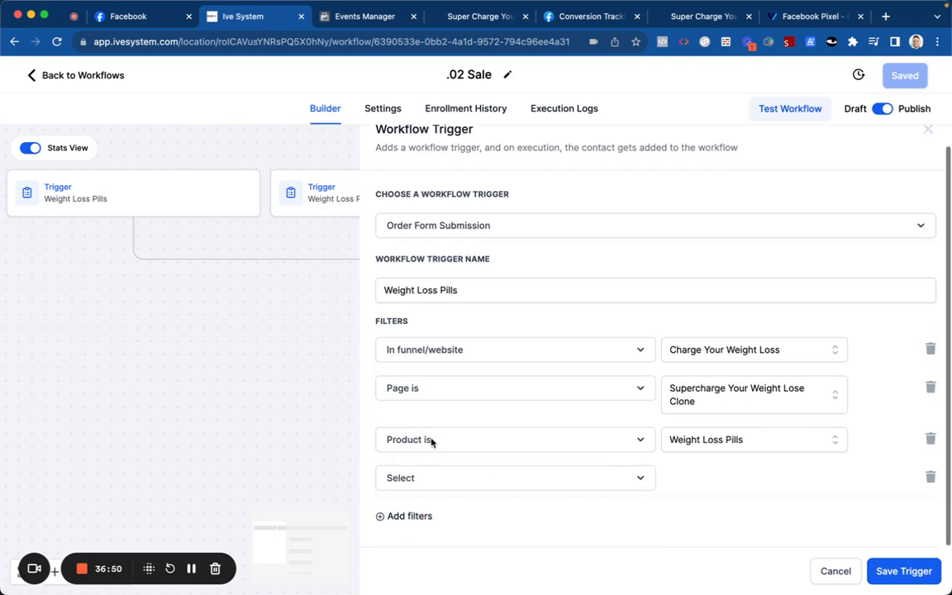
Step: Add a Submission type = Sale filter, then save the trigger and the workflow
click(424, 479)
click(452, 433)
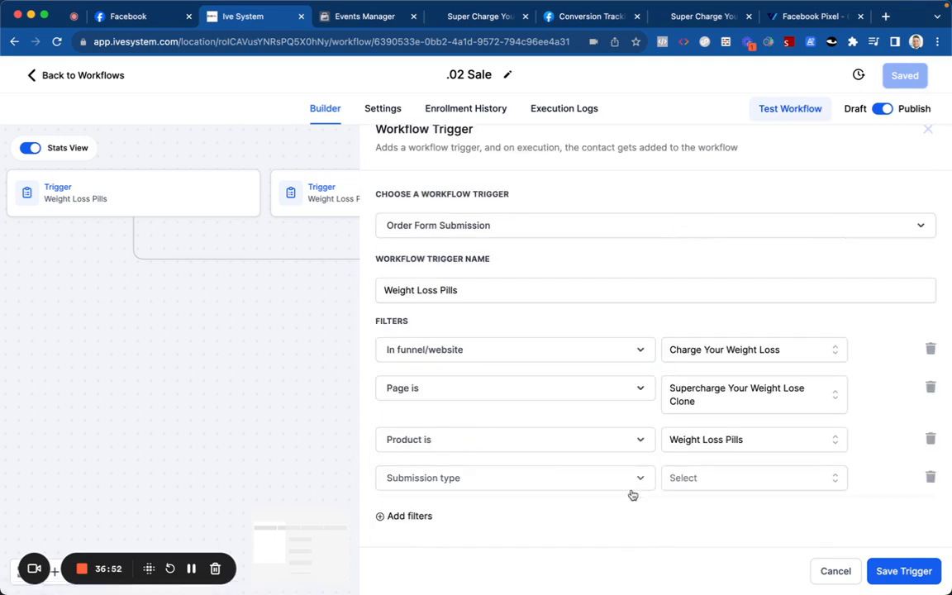
click(674, 479)
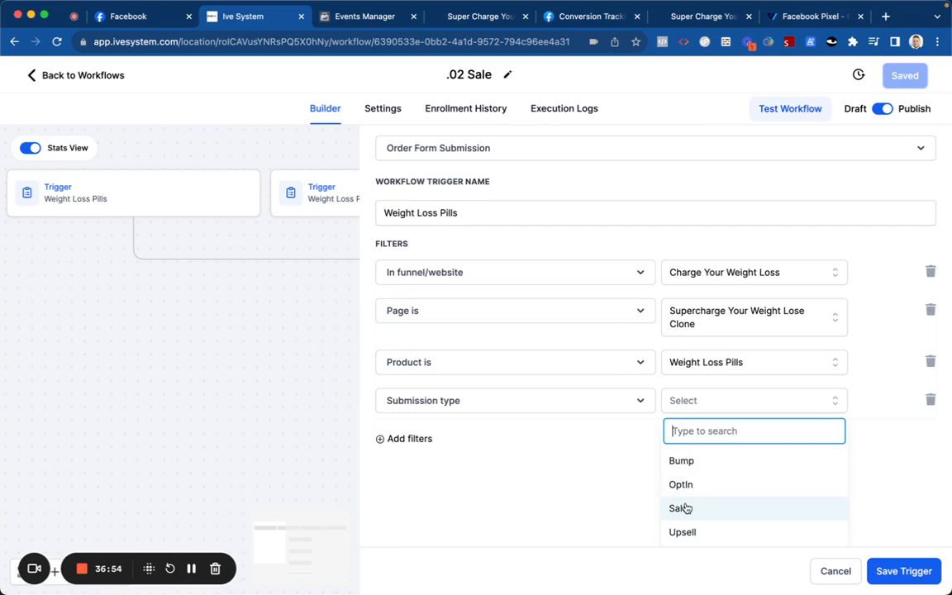
click(682, 508)
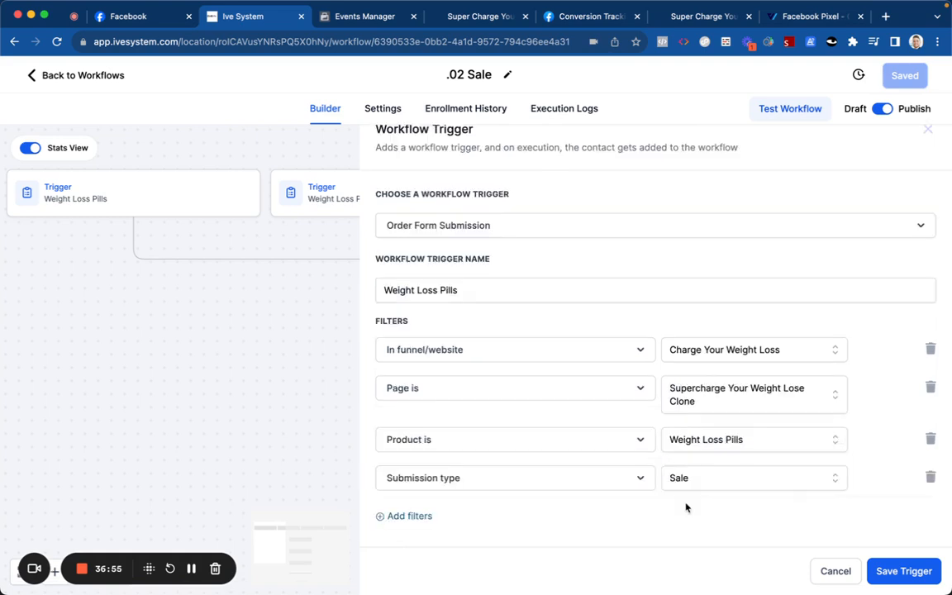
click(899, 570)
click(907, 72)
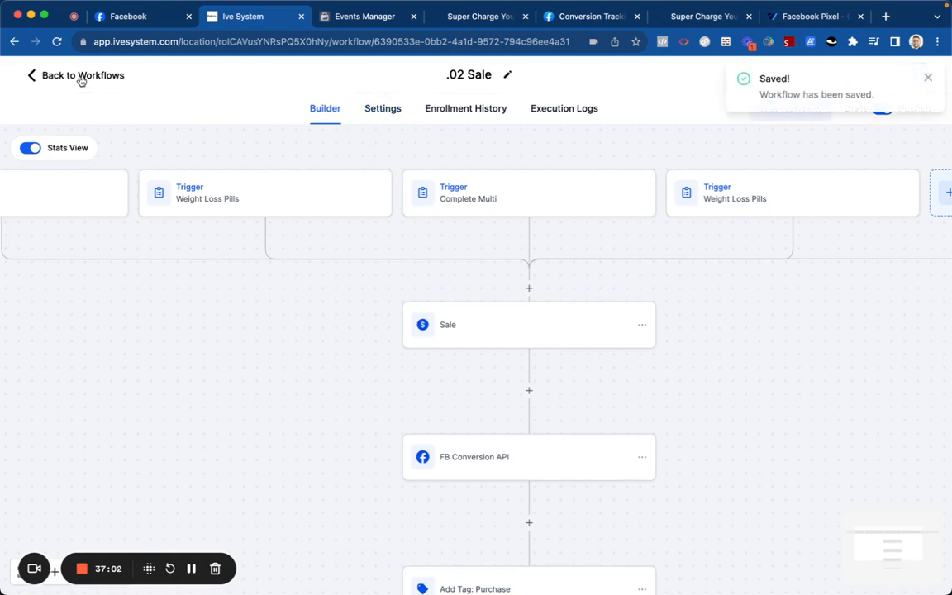
Step: Copy the Aifunnelsmarketing.com Conversions API access token from Events Manager and return to Ive System
click(81, 76)
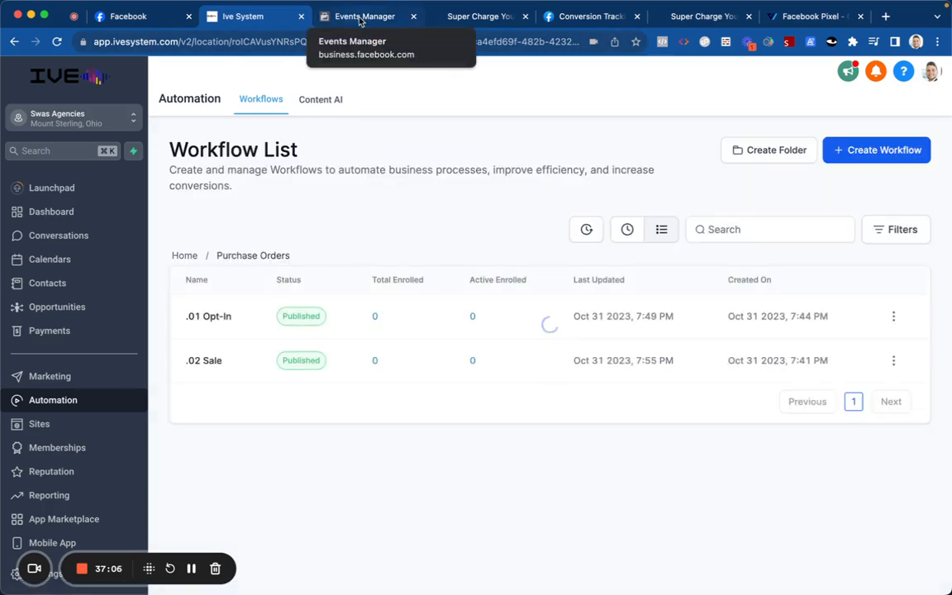
click(360, 18)
click(400, 313)
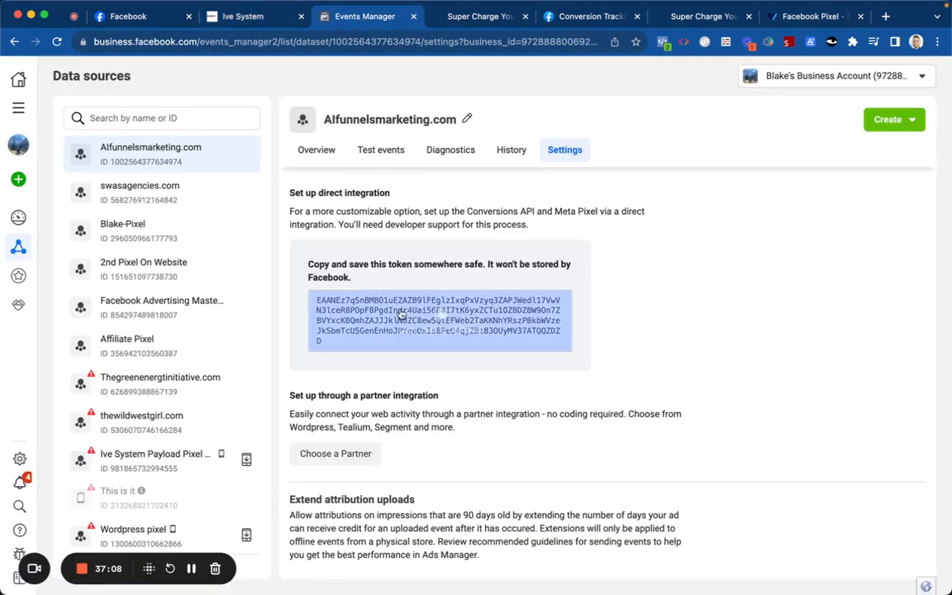
click(344, 183)
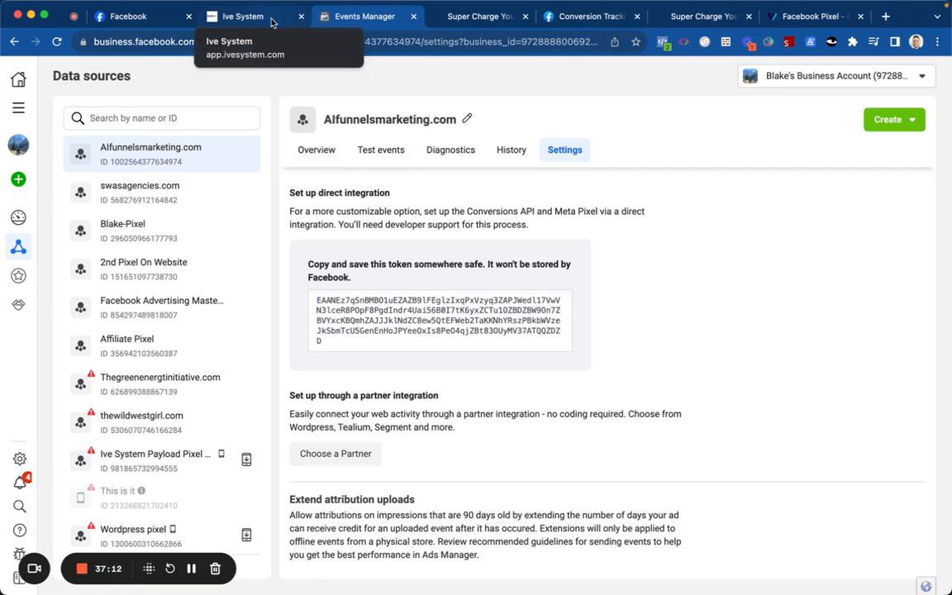
click(429, 332)
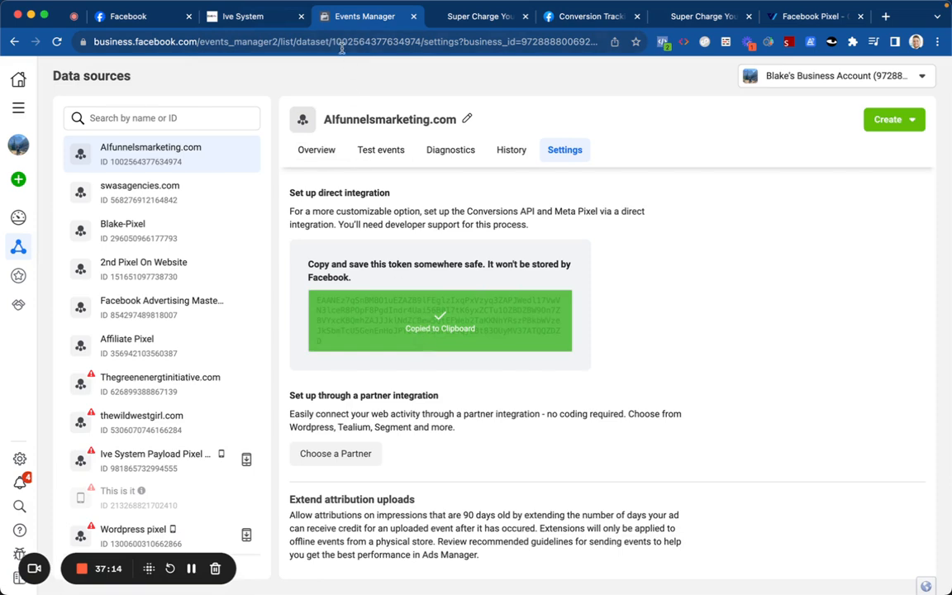
click(247, 17)
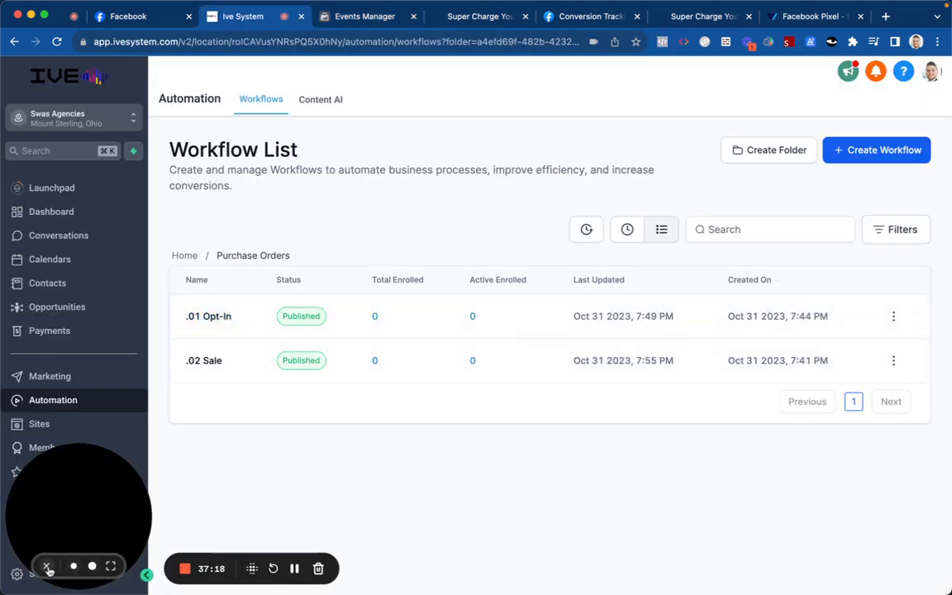
click(46, 565)
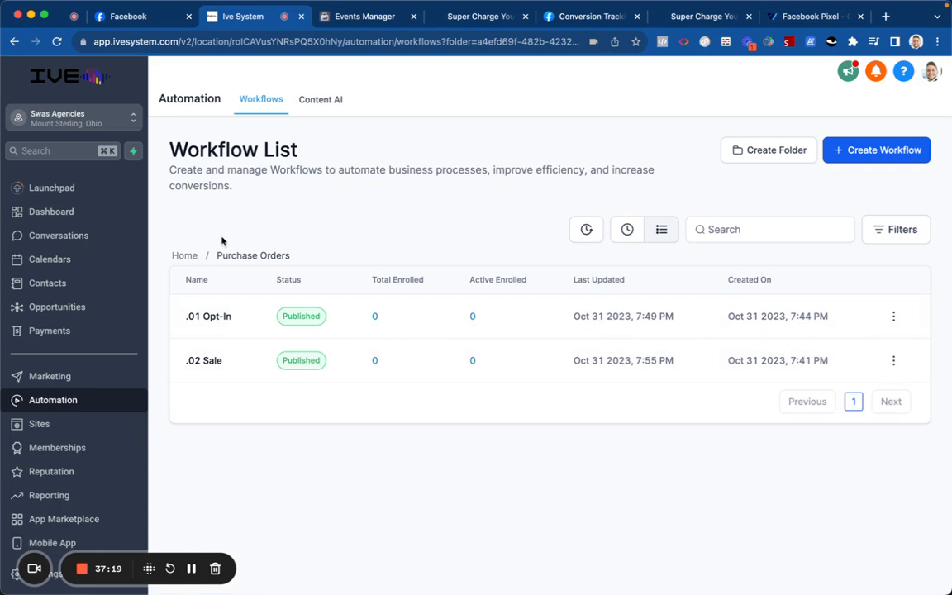
Step: Add a Facebook - Conversion API action after Opt-In in the .01 Opt-In workflow
click(218, 316)
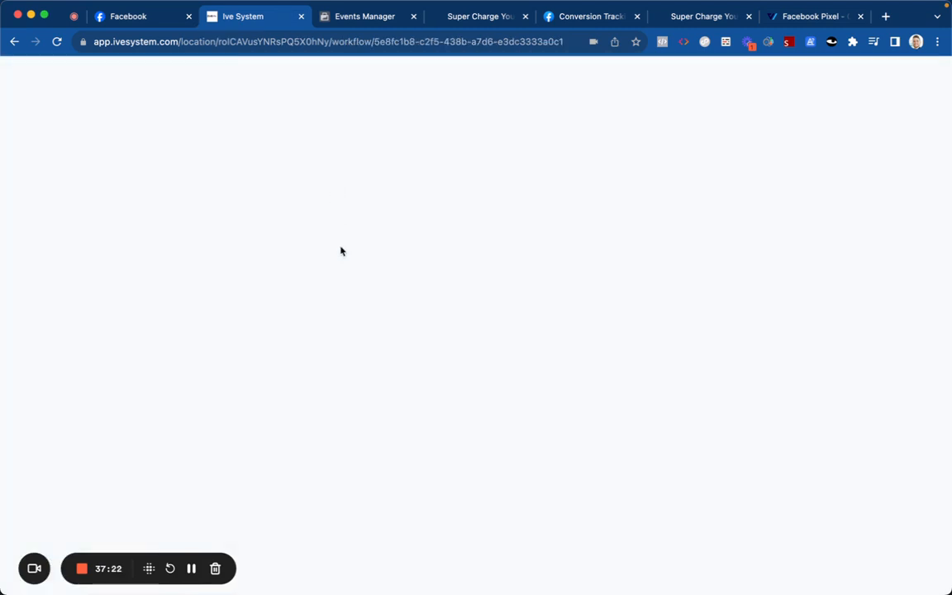
scroll(423, 300, up, 5)
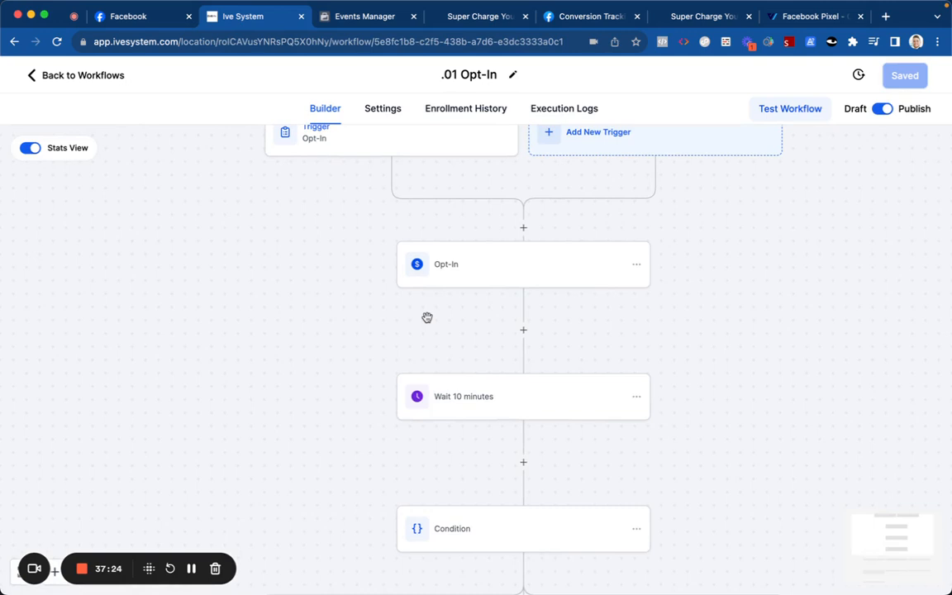
scroll(427, 317, down, 1)
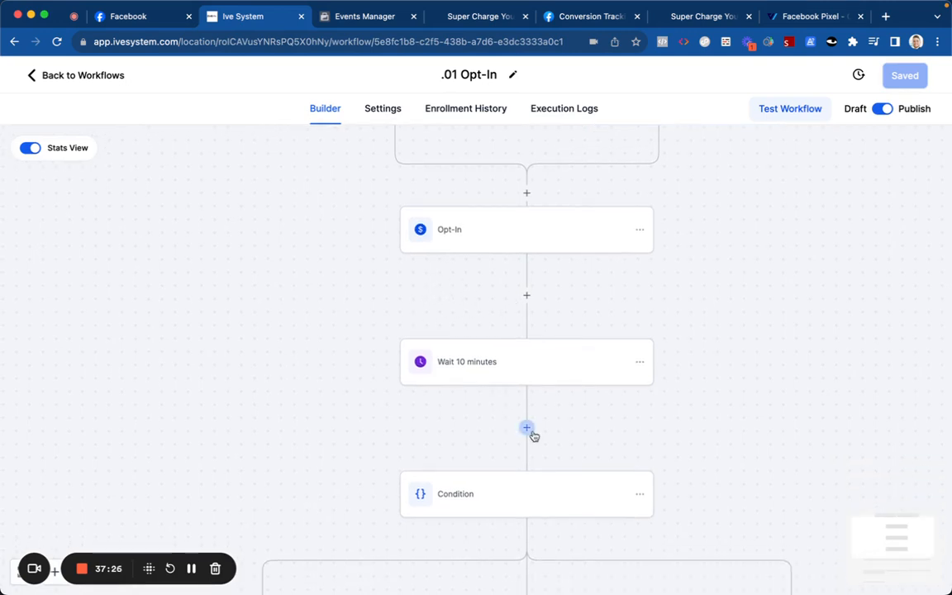
click(527, 428)
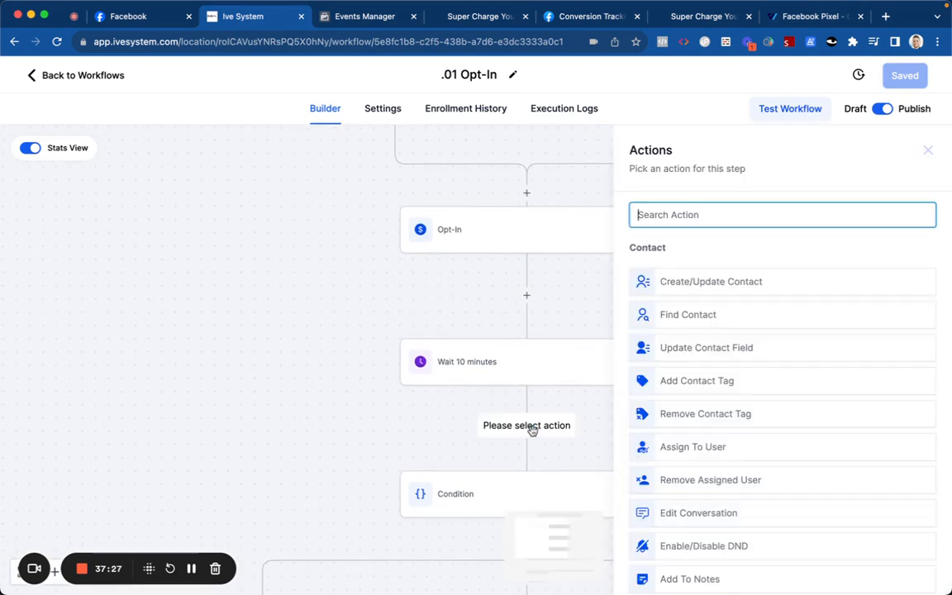
click(527, 295)
click(640, 216)
text(face)
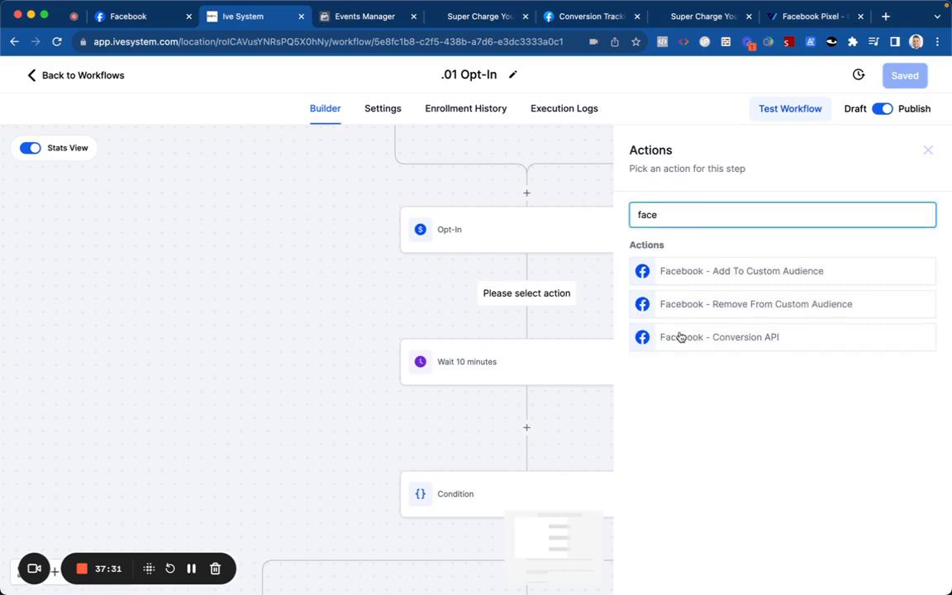
click(679, 335)
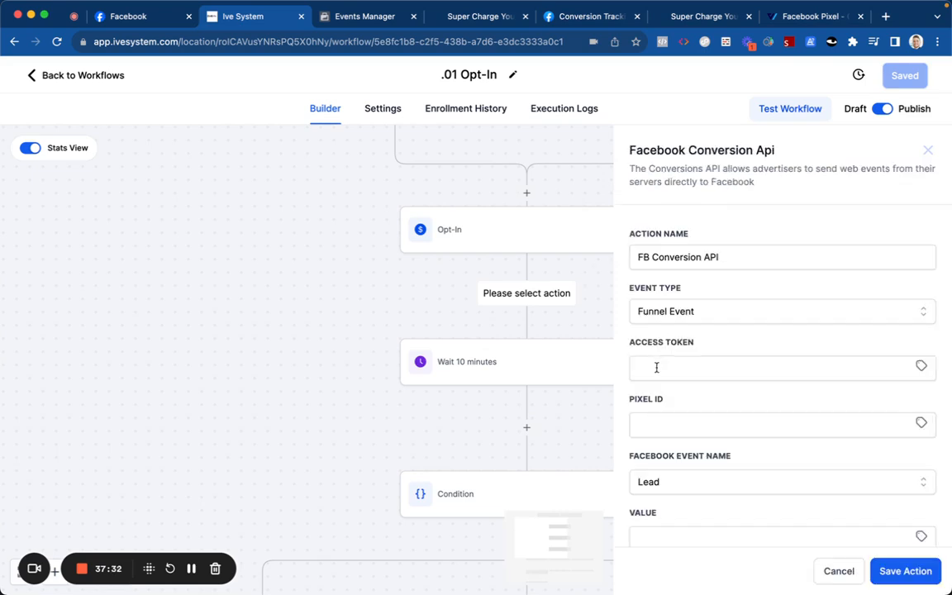
Step: Paste the copied access token into the action's Access Token field
click(660, 420)
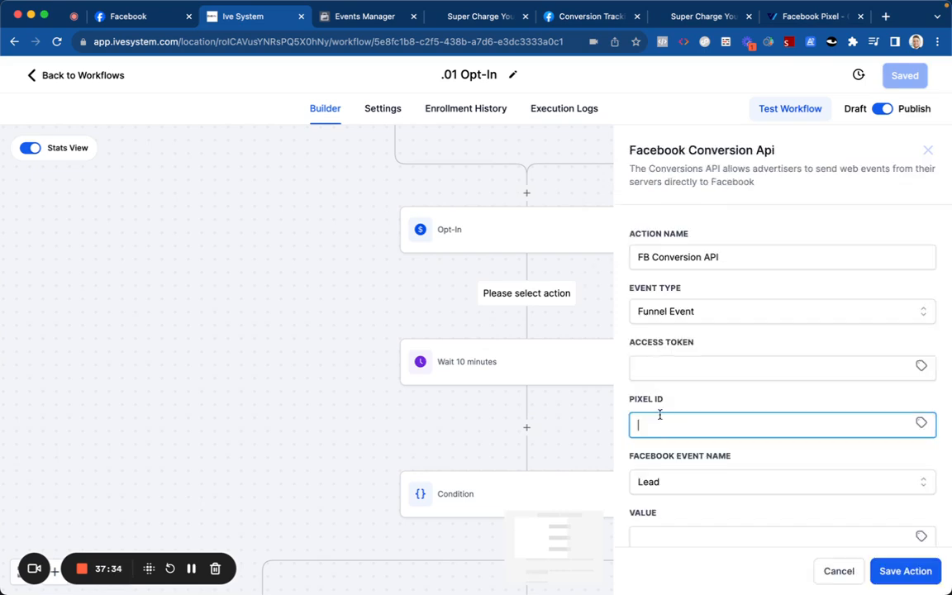
click(665, 369)
key(super+v)
click(672, 334)
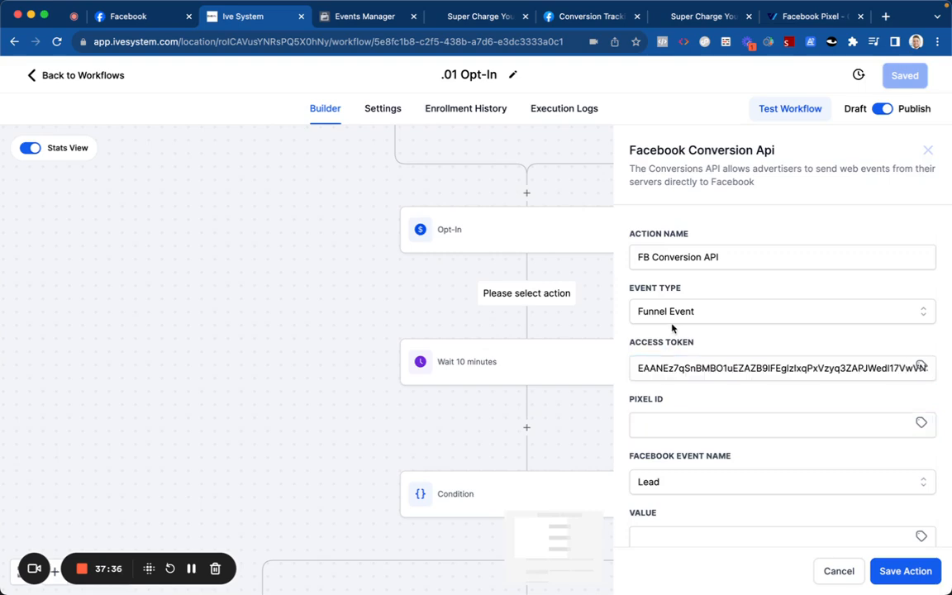
click(477, 16)
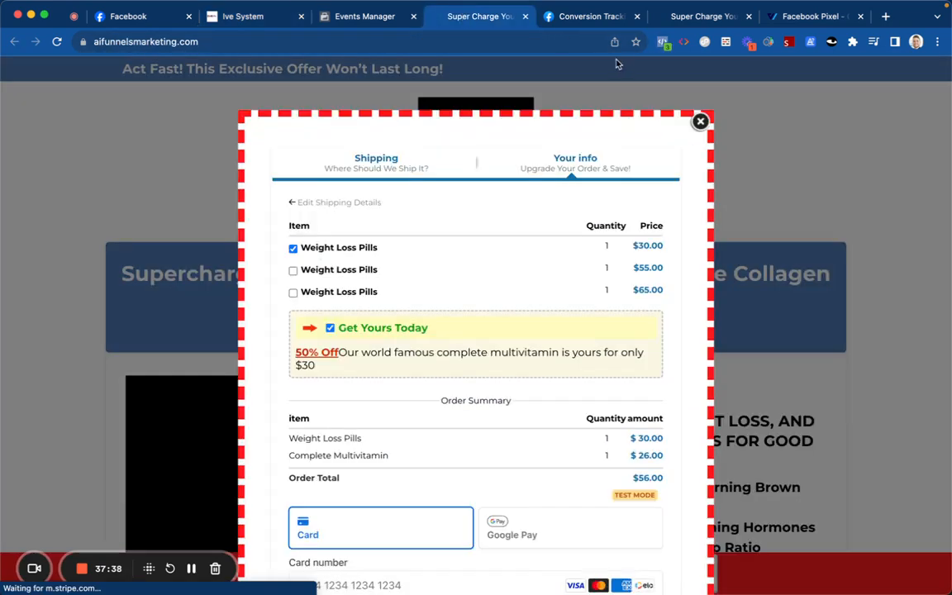
Step: Find the funnel page's pixel ID with Meta Pixel Helper, then return to the Pixel ID field
click(664, 43)
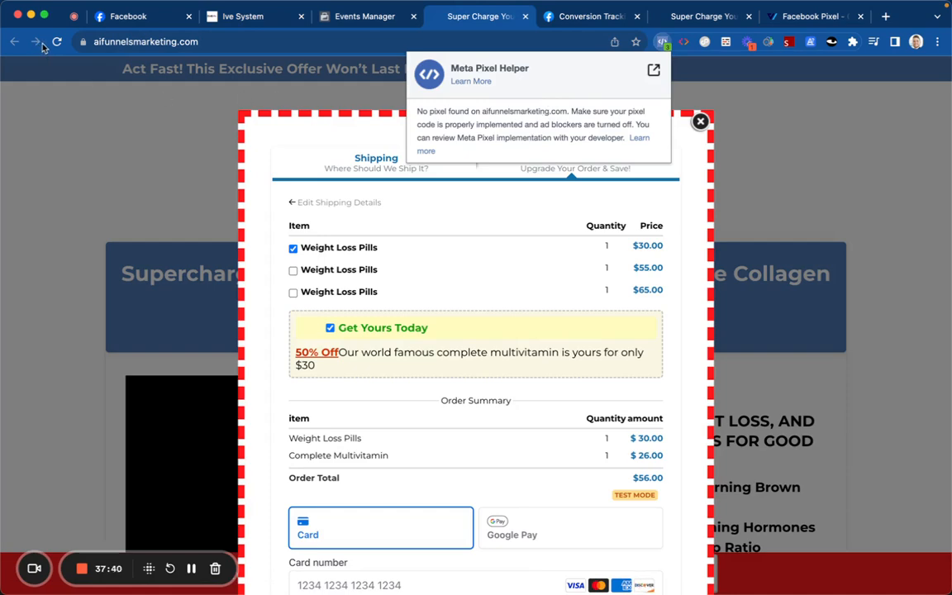
click(57, 41)
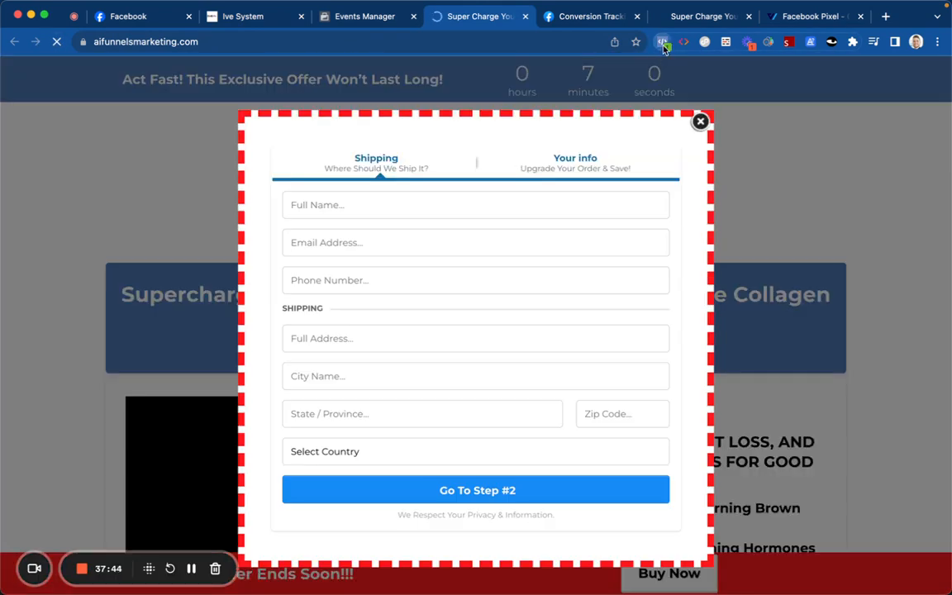
click(662, 43)
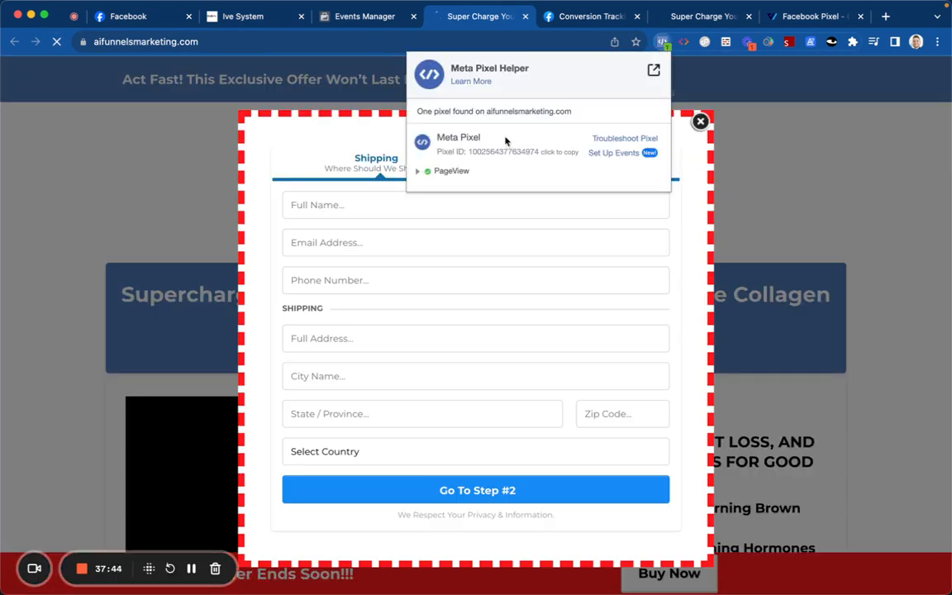
click(242, 17)
click(656, 421)
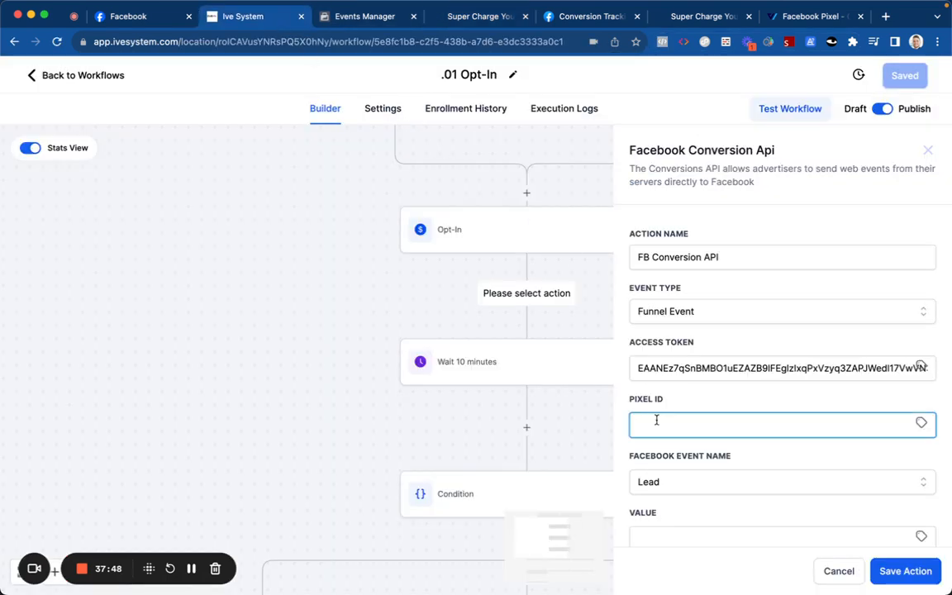
Step: Paste the pixel ID and choose InitiateCheckout as the Facebook event name
key(super+v)
click(662, 483)
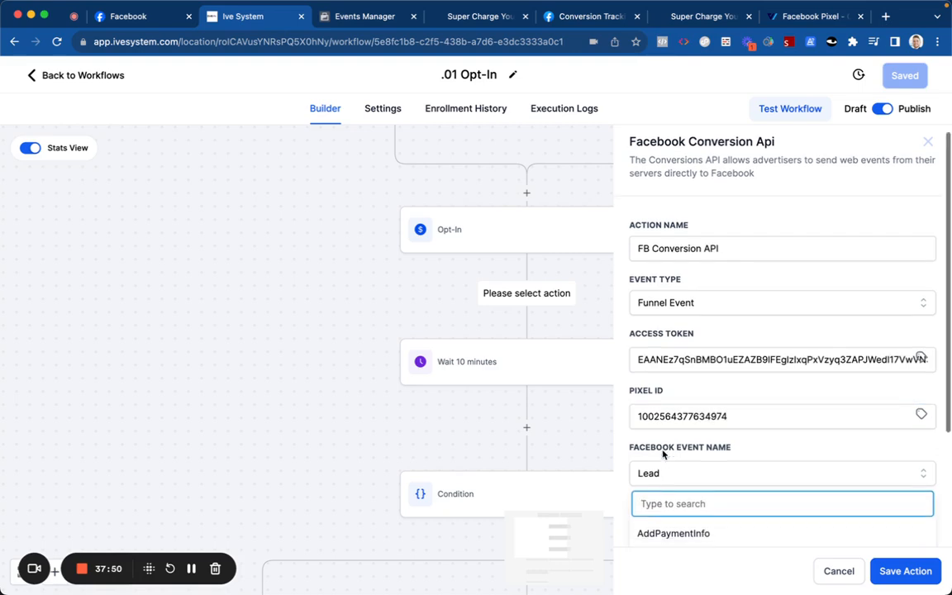
scroll(663, 453, down, 3)
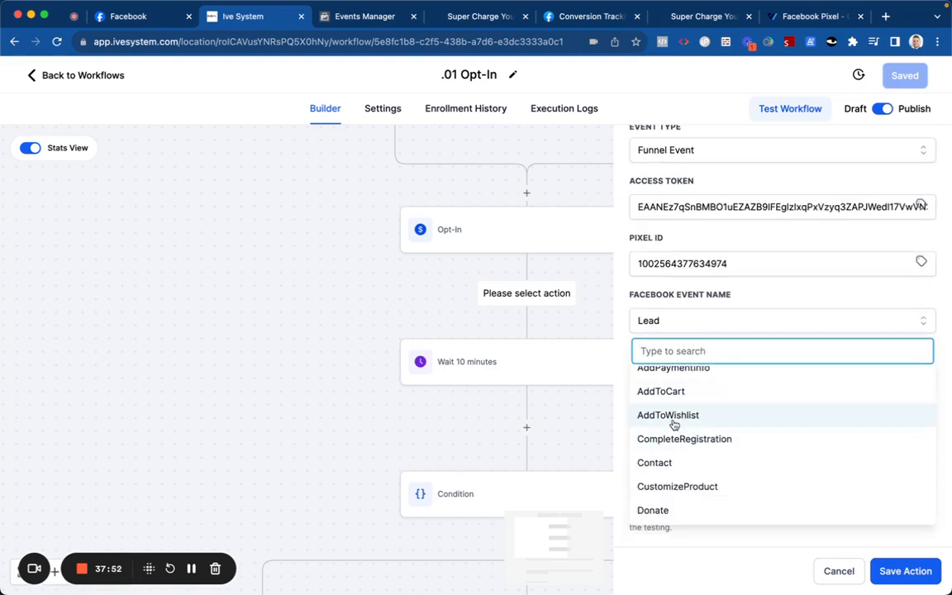
scroll(674, 434, down, 1)
scroll(652, 413, up, 1)
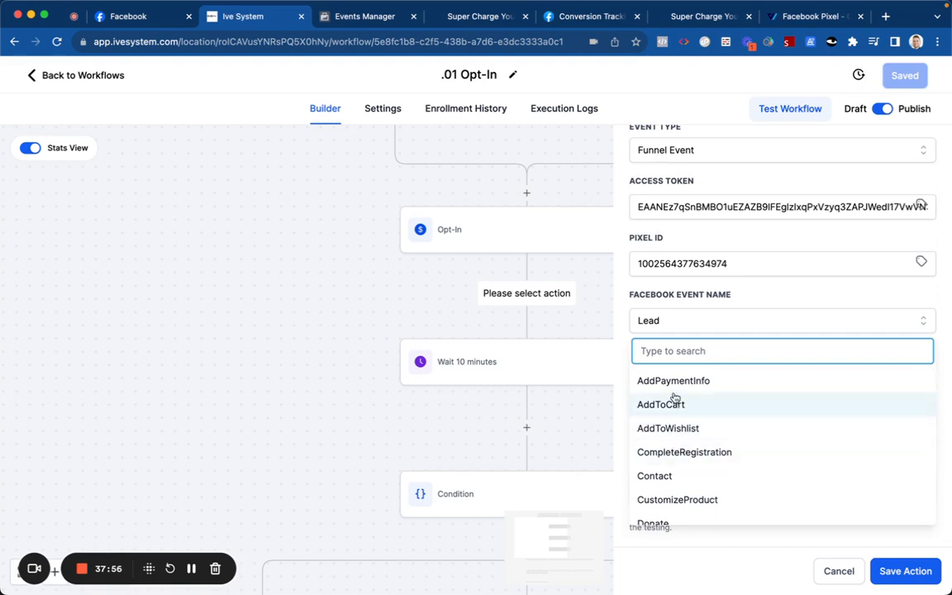
scroll(673, 426, down, 3)
scroll(673, 426, down, 3)
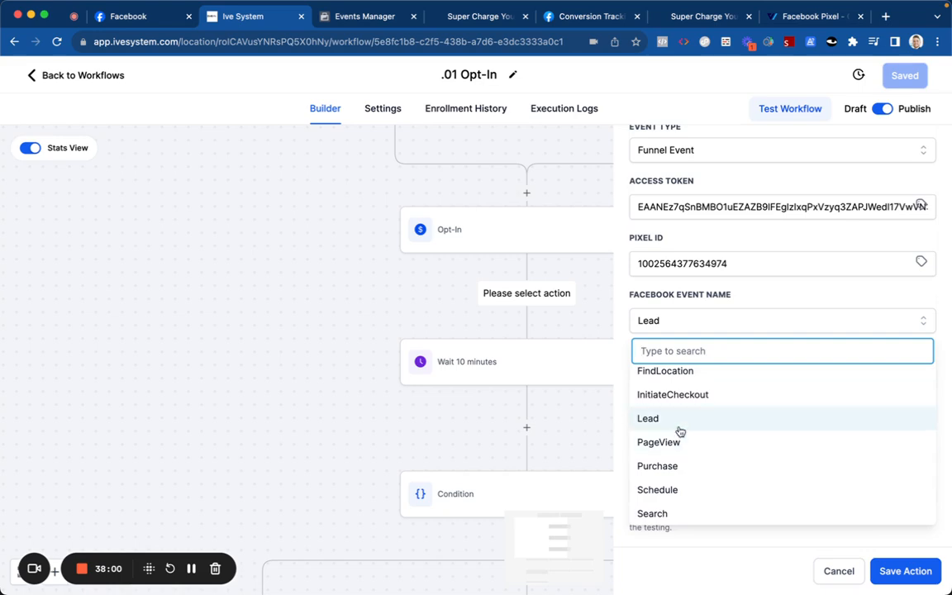
scroll(537, 328, up, 1)
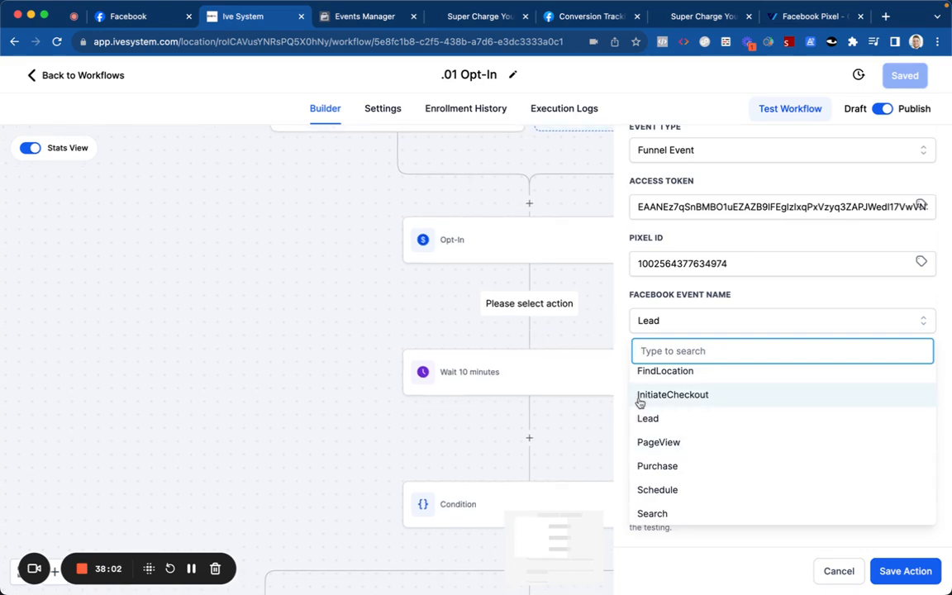
scroll(659, 443, down, 1)
scroll(659, 420, down, 2)
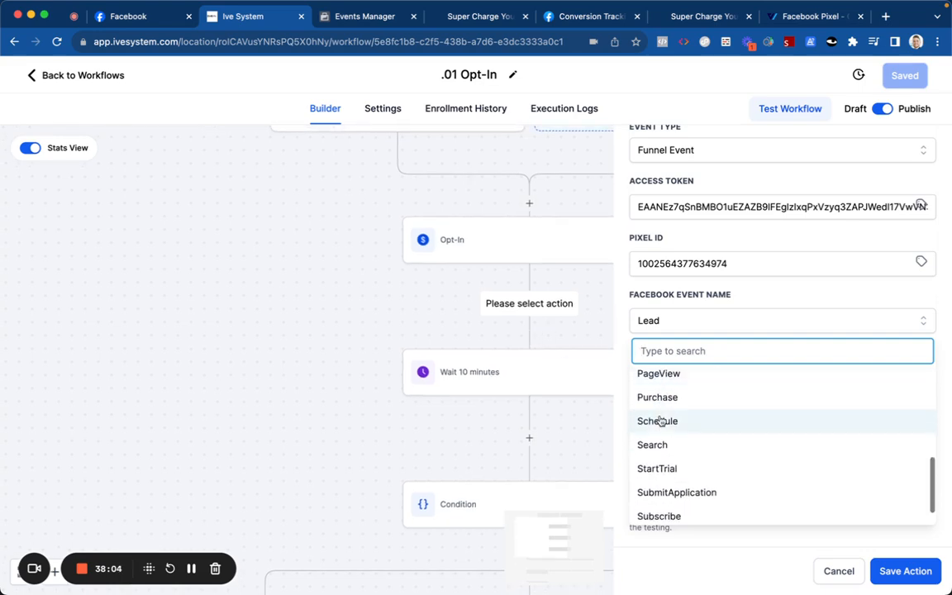
scroll(661, 424, down, 1)
scroll(661, 425, up, 2)
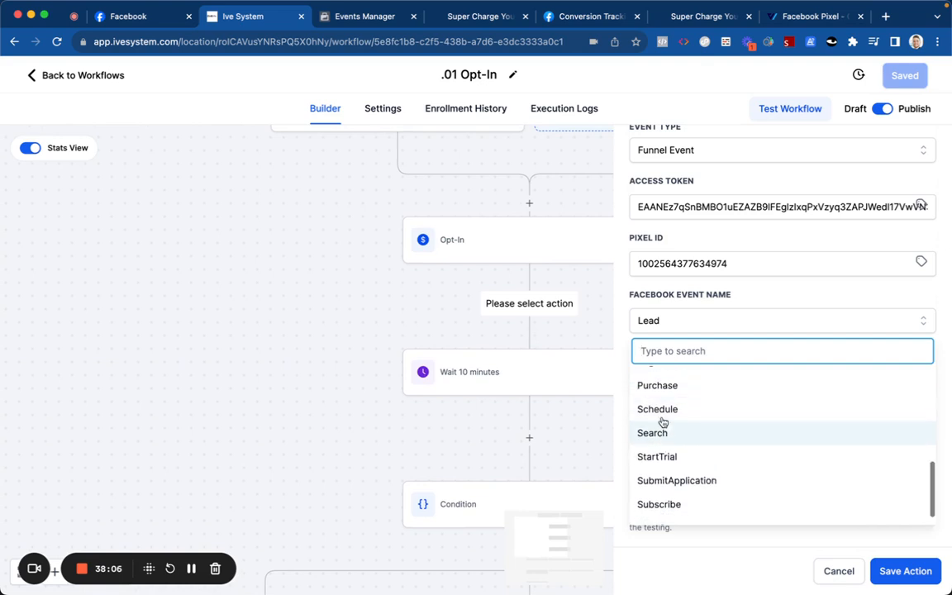
scroll(665, 446, down, 3)
scroll(665, 439, up, 7)
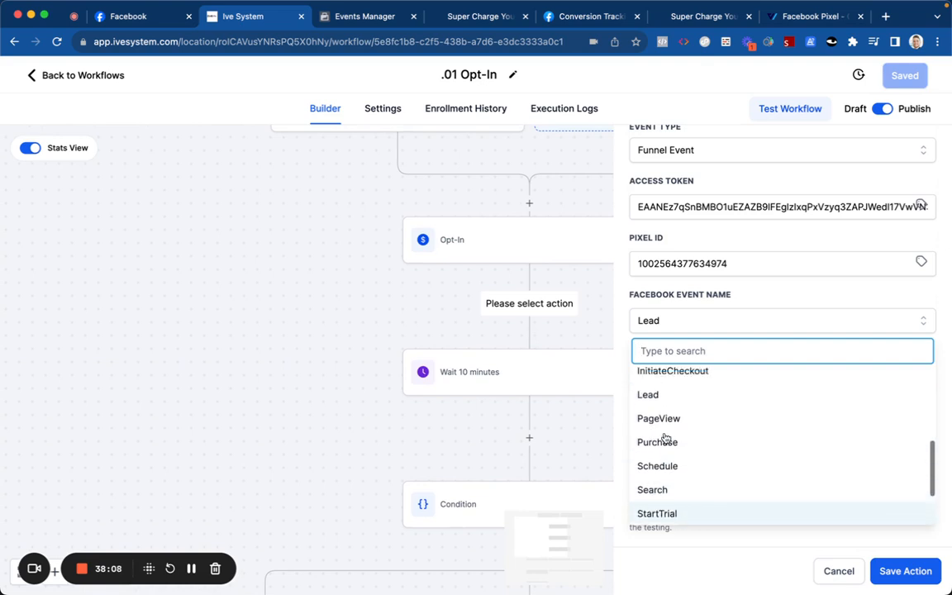
click(666, 447)
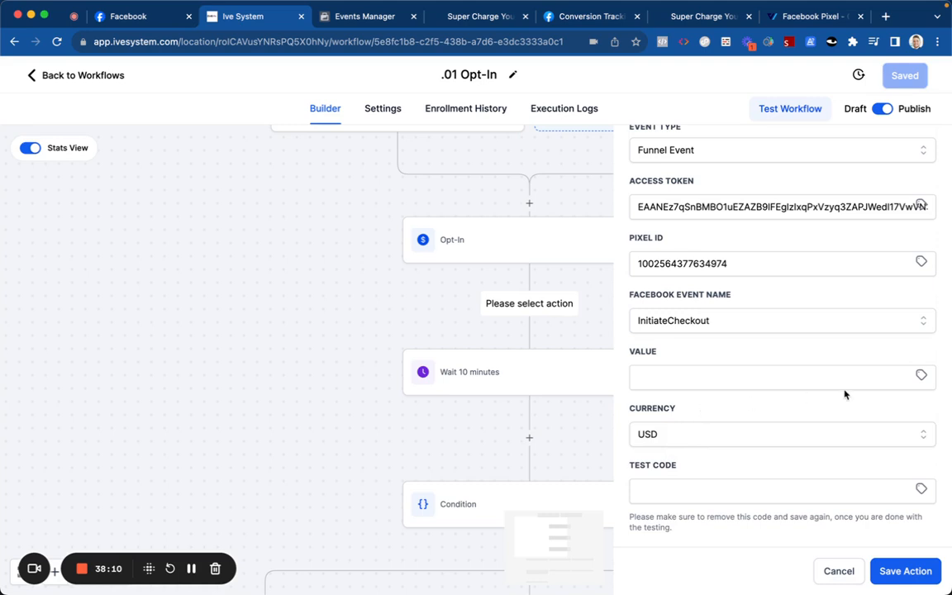
Step: Leave Value without a custom value and save the Conversion API action
click(920, 374)
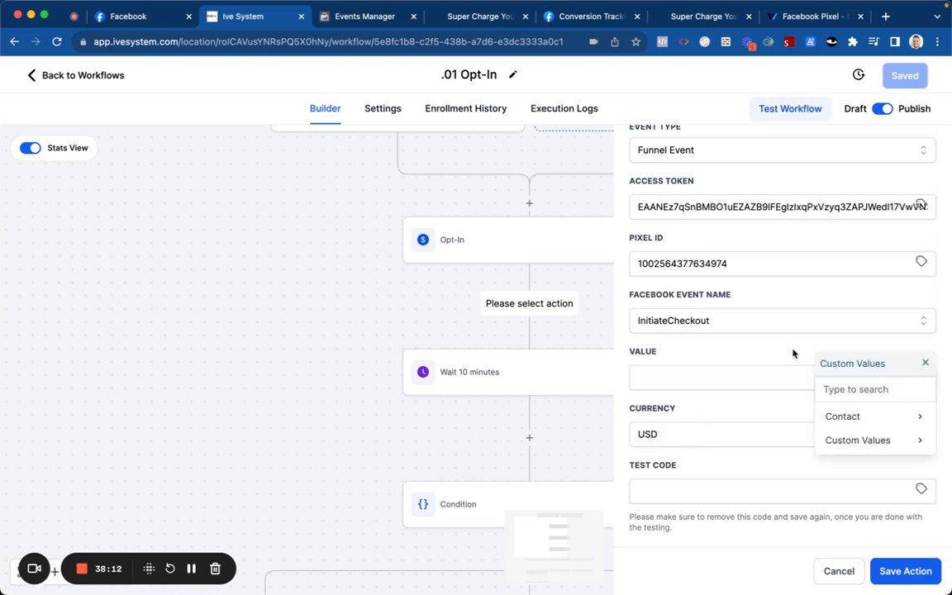
click(924, 364)
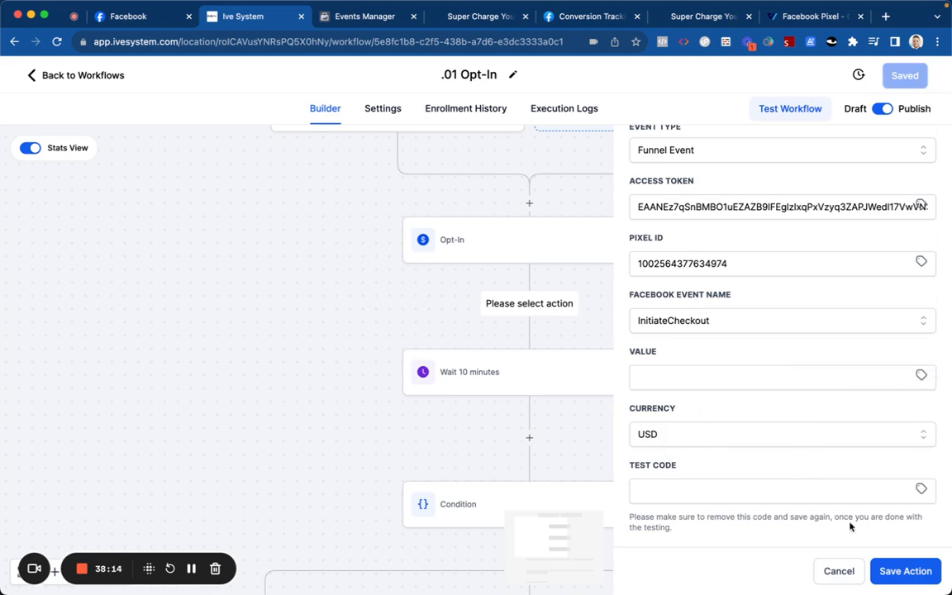
click(886, 570)
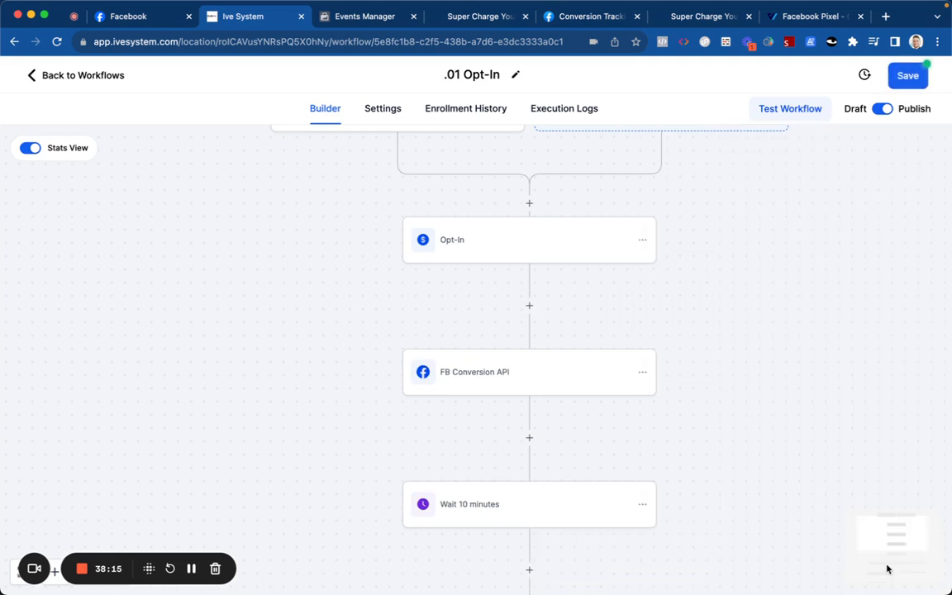
Step: Save the workflow, re-save the Opt-In trigger settings, and save the workflow again
click(900, 76)
scroll(418, 206, up, 2)
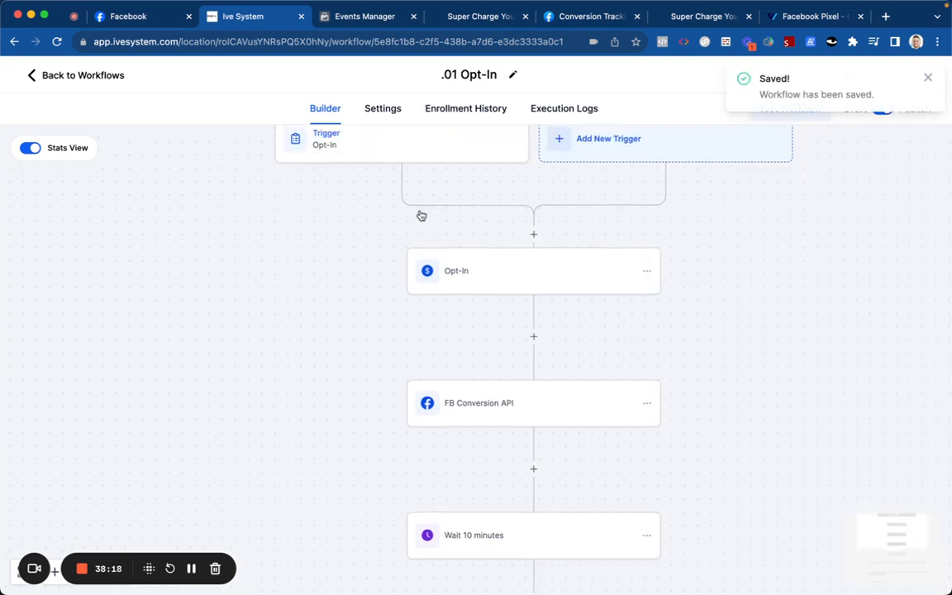
click(420, 203)
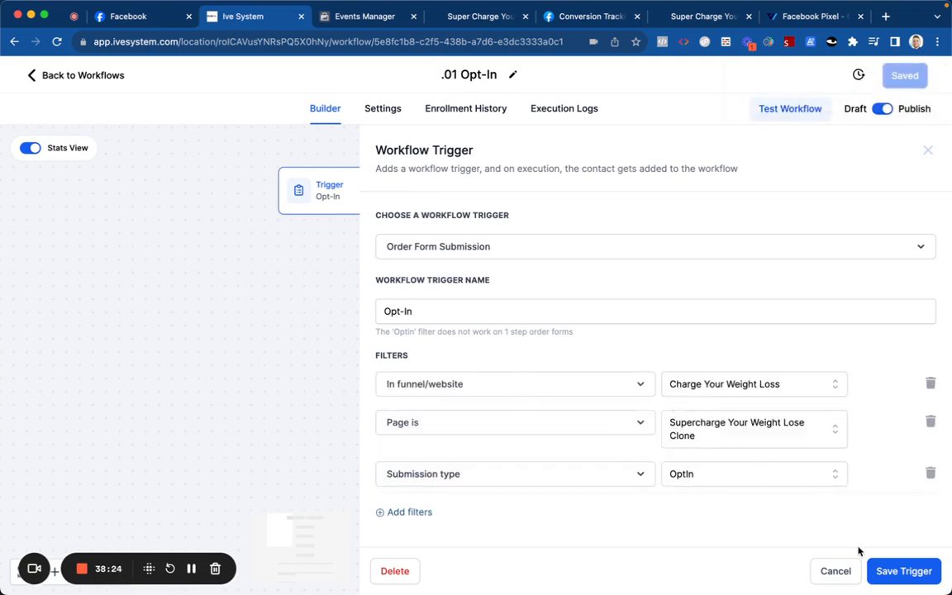
click(886, 571)
click(905, 75)
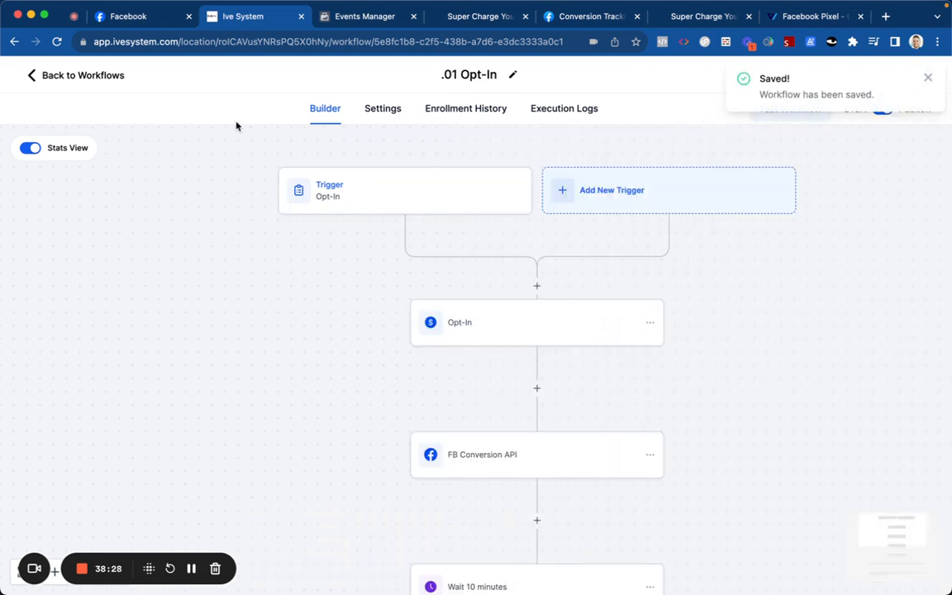
Step: Review the workflow's settings and Opt-In trigger, then go back to the workflow list
scroll(363, 285, down, 1)
click(372, 111)
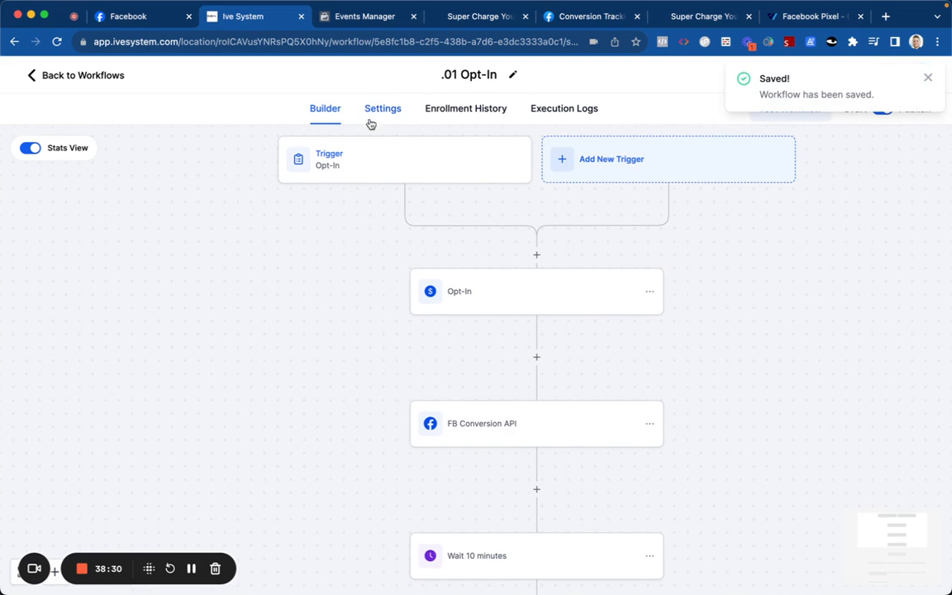
click(326, 108)
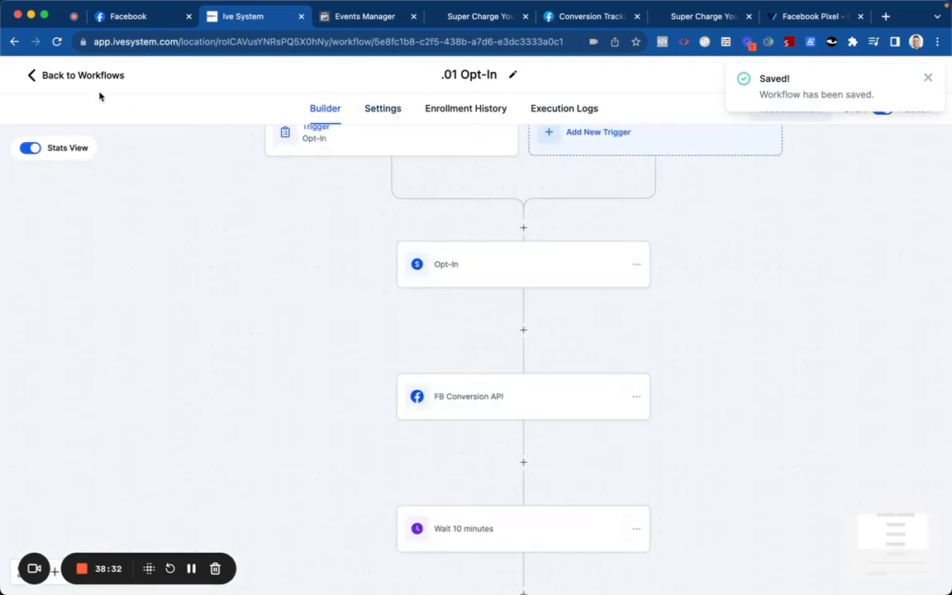
click(287, 149)
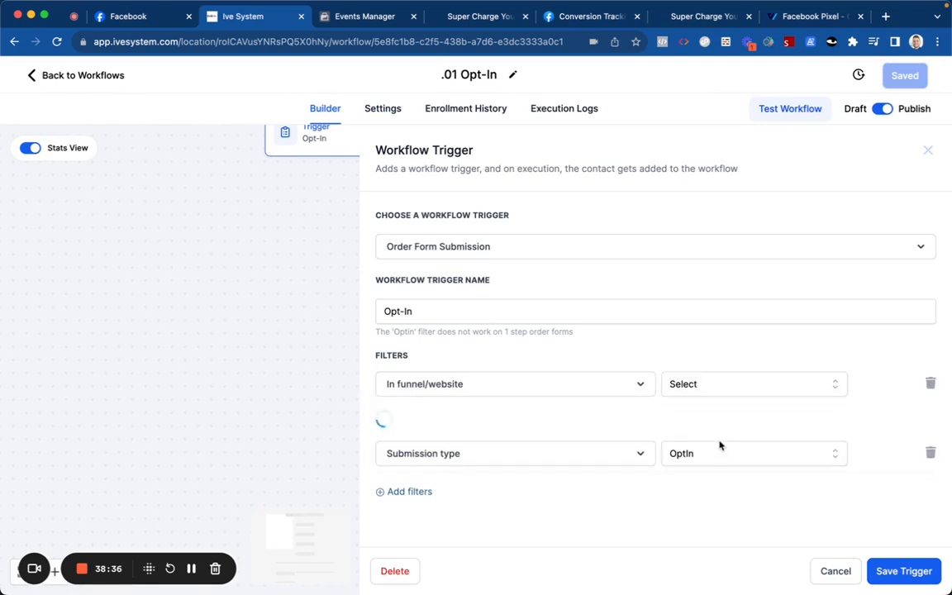
click(835, 570)
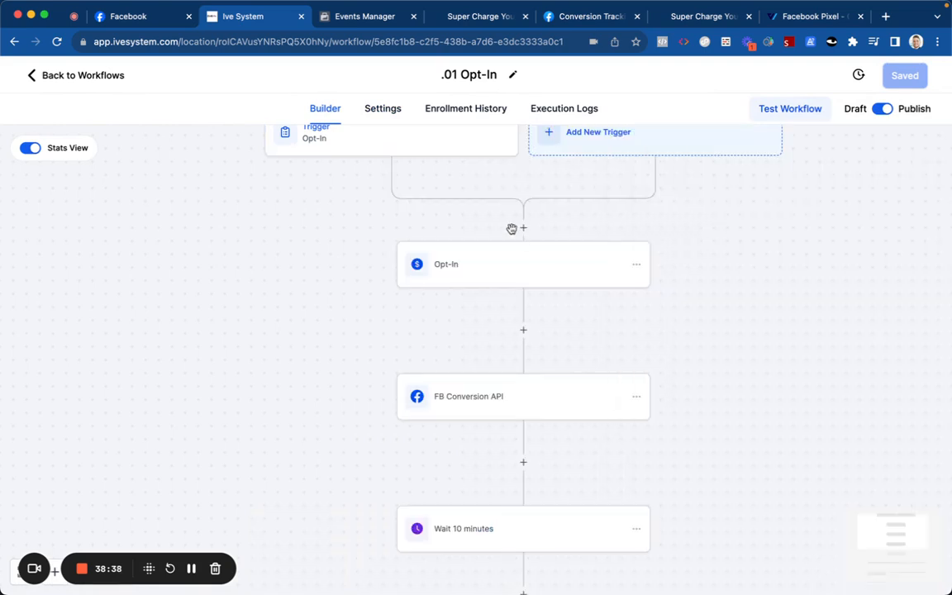
click(76, 74)
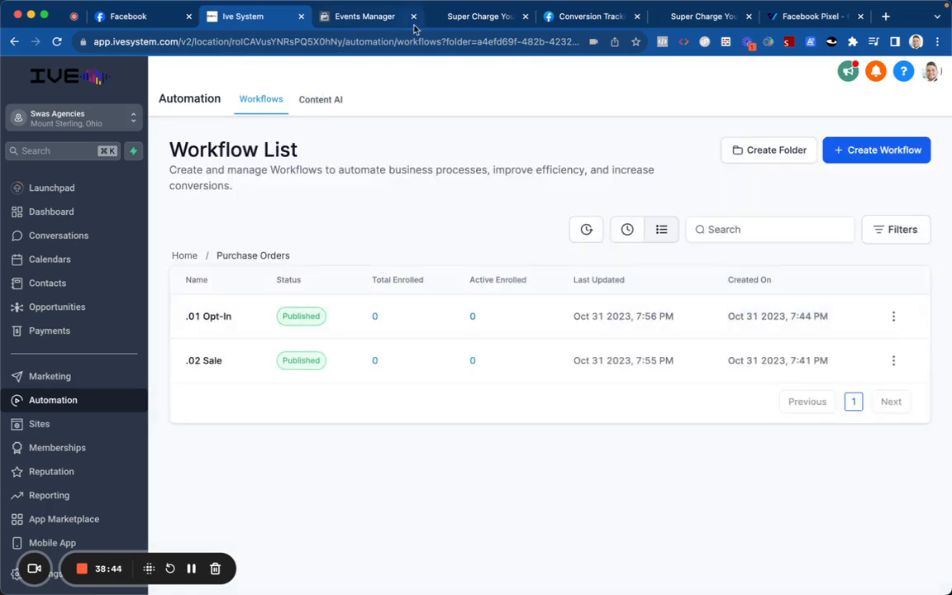
Step: Reload the funnel sales page and open its shipping order form
click(450, 18)
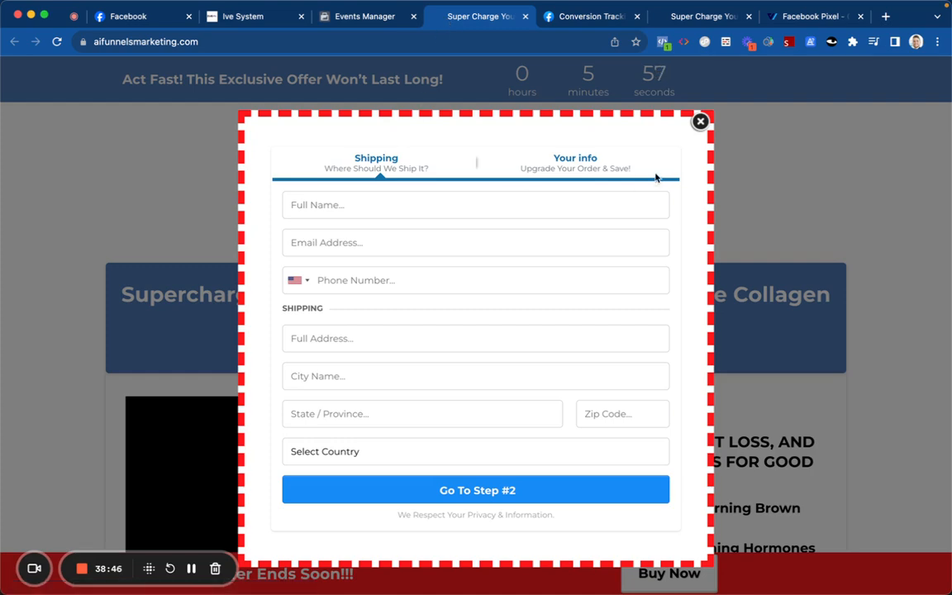
click(56, 41)
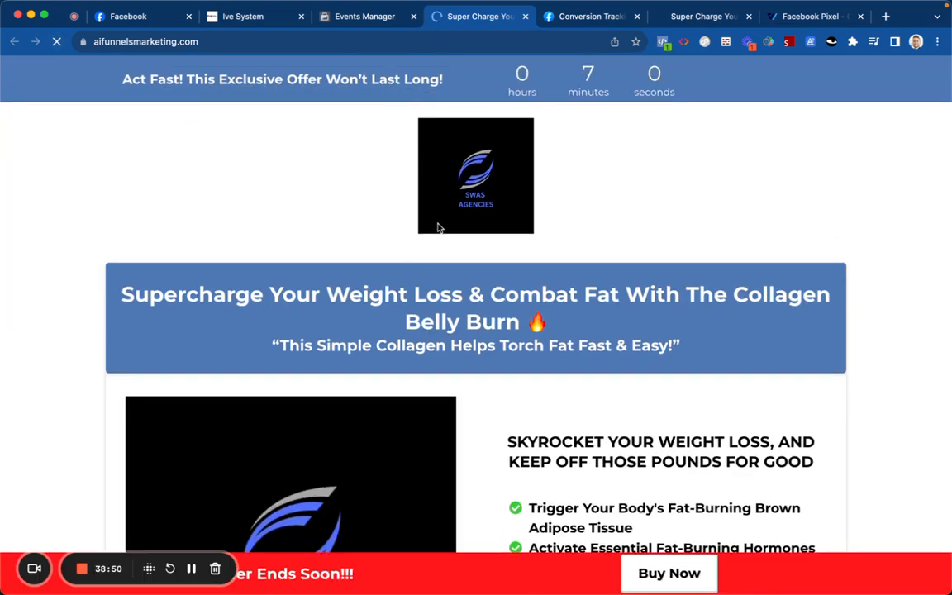
scroll(450, 198, down, 3)
scroll(497, 270, down, 5)
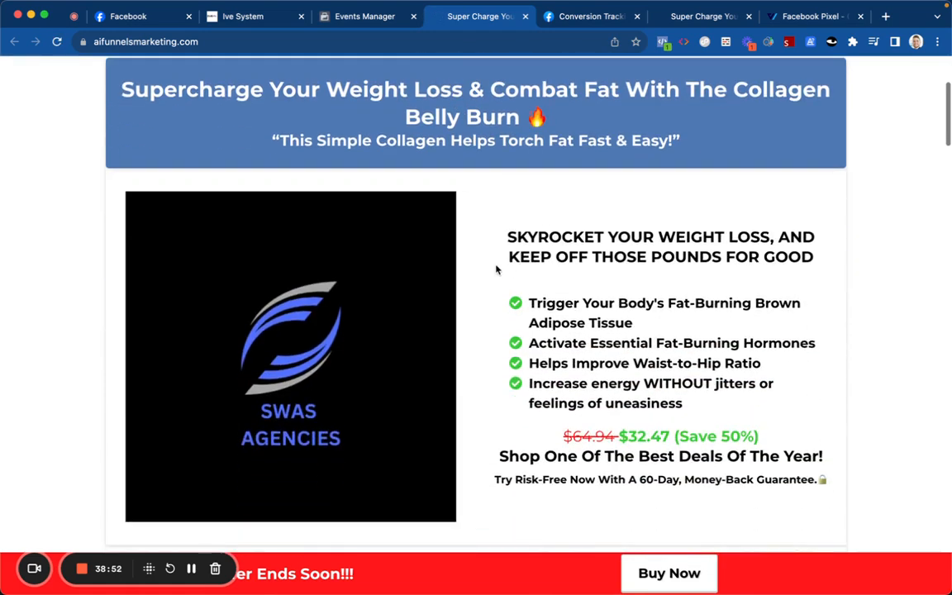
click(645, 568)
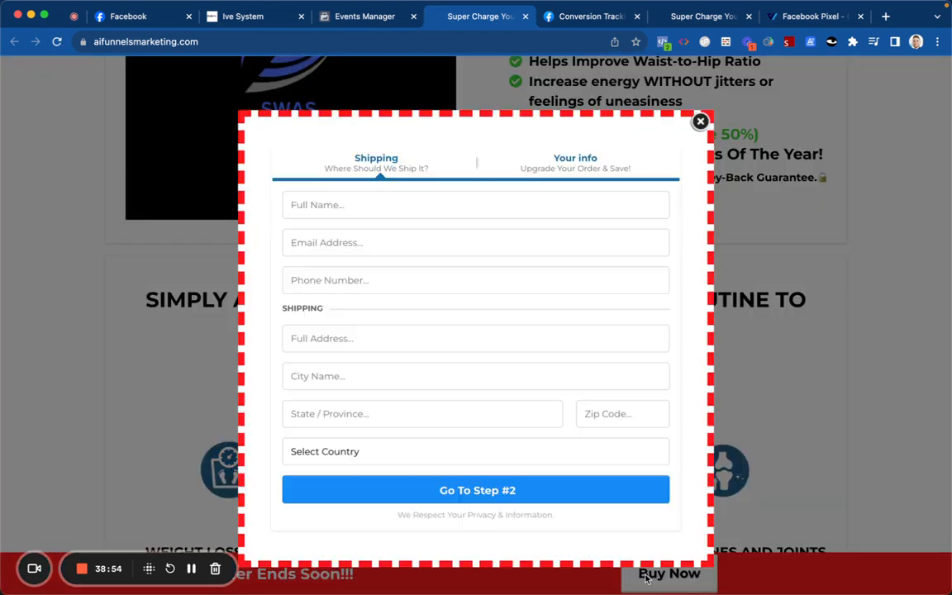
Step: Enter the buyer's full name and phone number in the shipping form
click(456, 206)
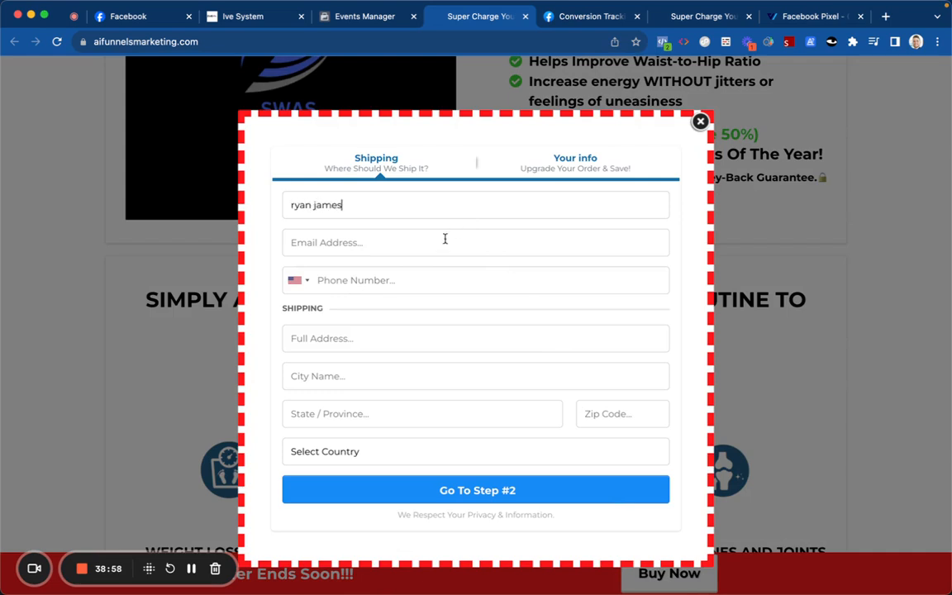
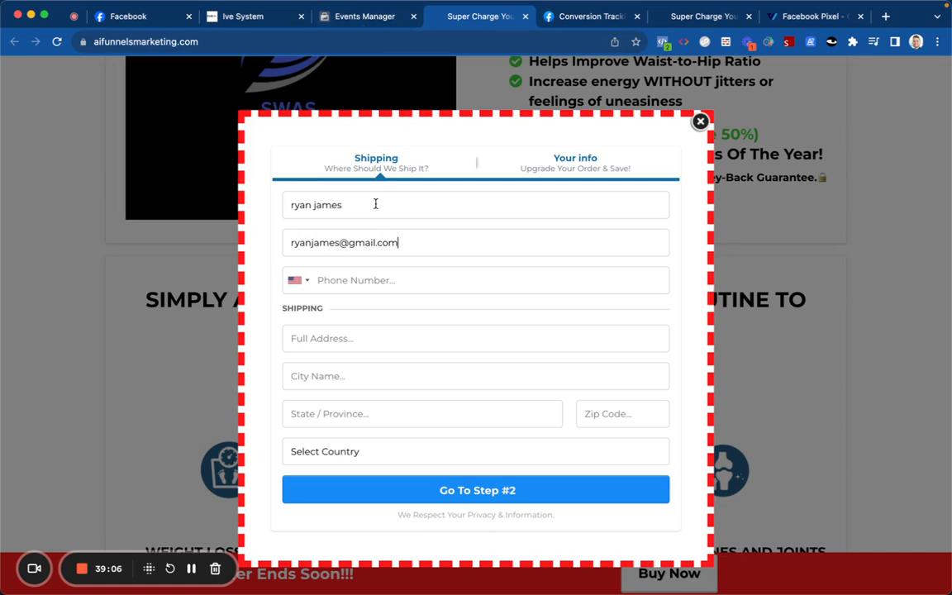
click(378, 274)
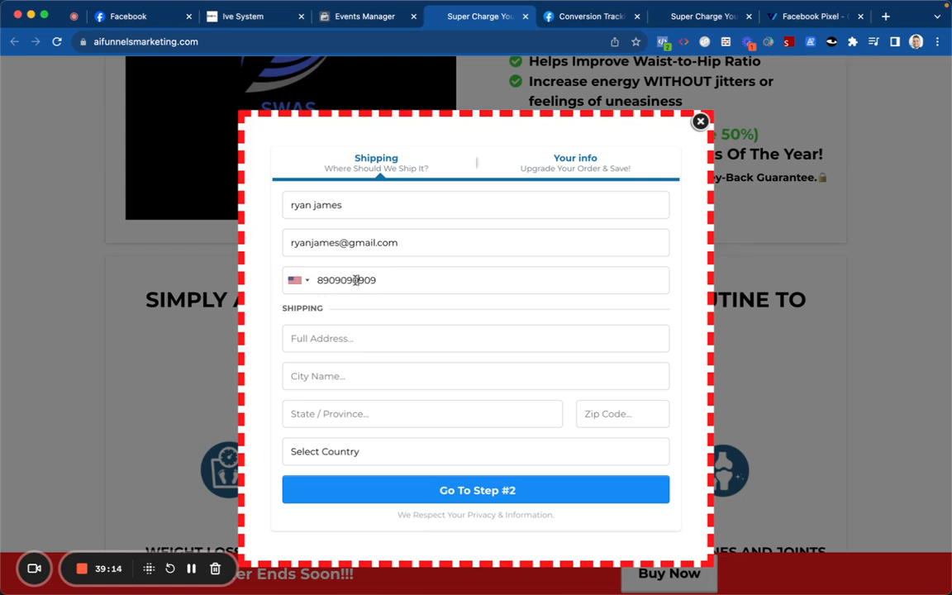
double_click(355, 280)
text(8765)
Step: Fill in the street address, state and ZIP code, and choose United States as country
click(335, 334)
text(123)
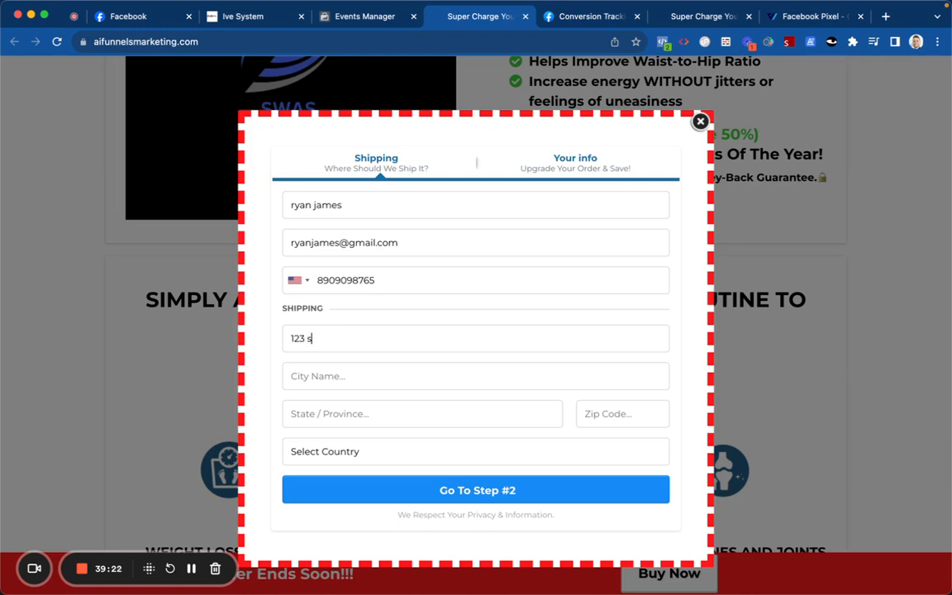
text(city)
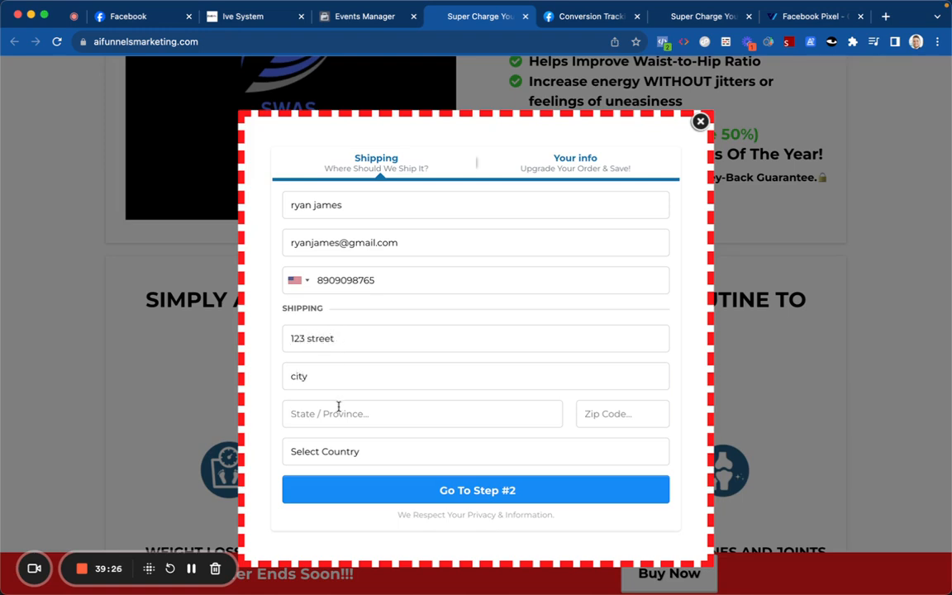
click(338, 406)
text(OH)
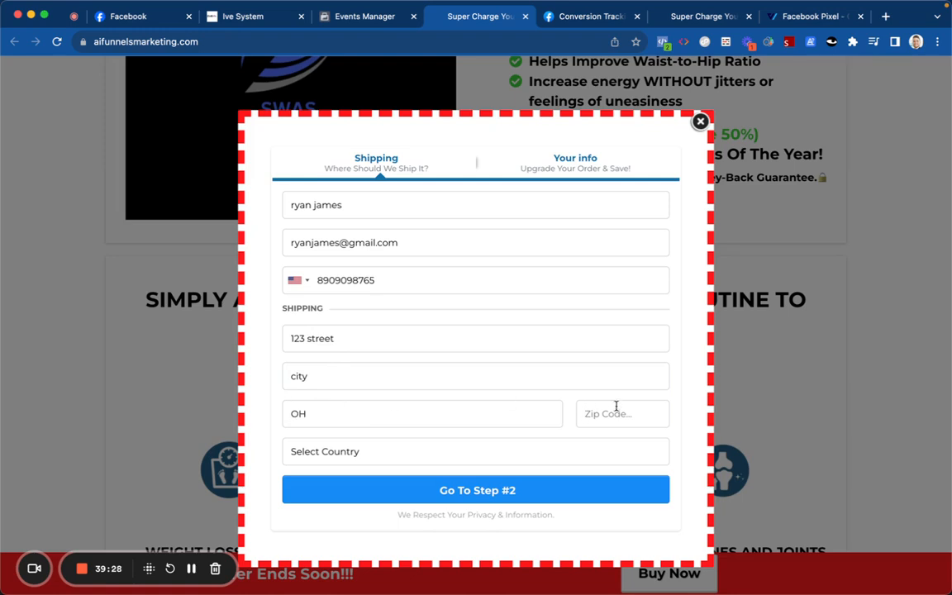
click(615, 405)
text(67898)
click(533, 463)
click(472, 468)
Step: Replace the rejected phone number with a valid one and continue to step 2
click(448, 490)
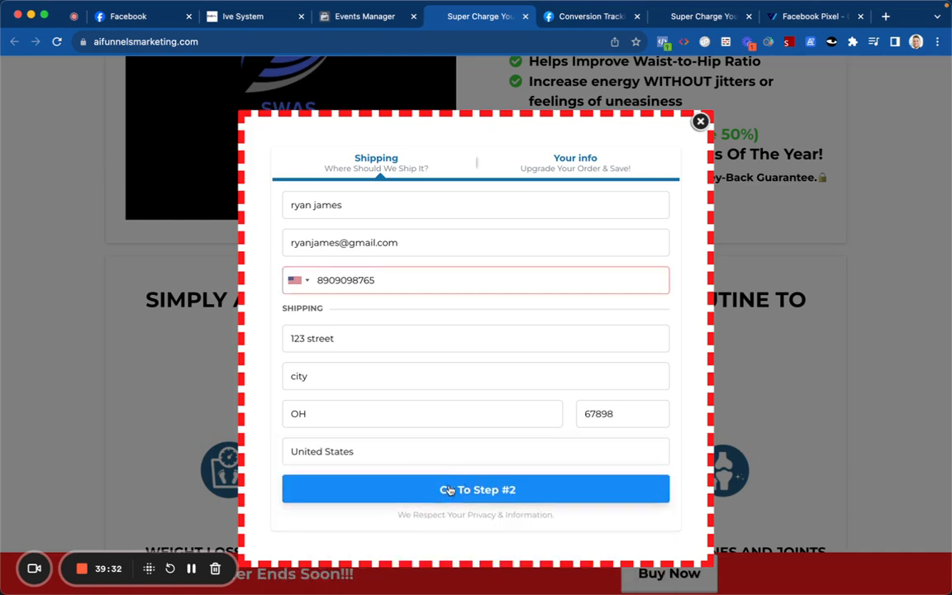
double_click(410, 289)
key(BackSpace)
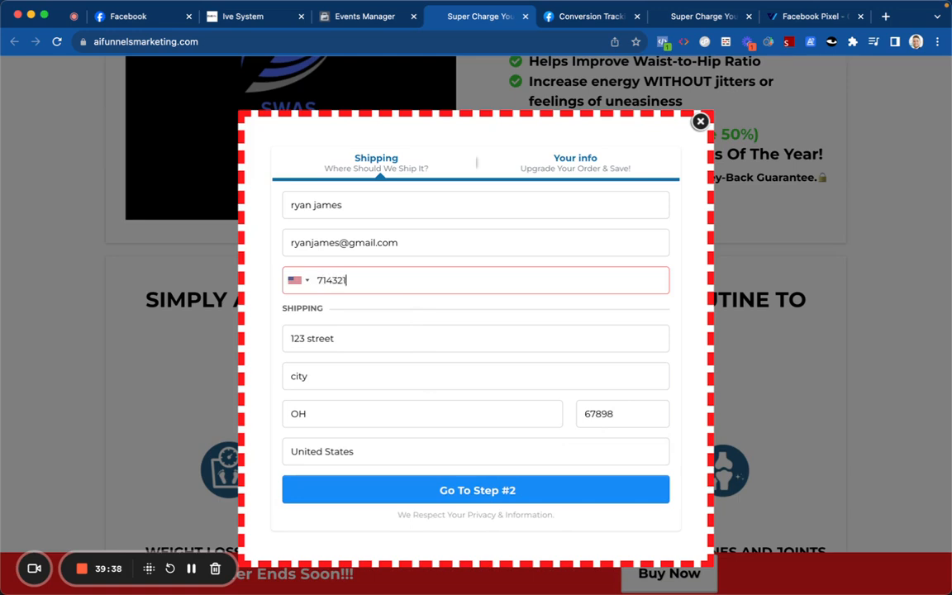
click(426, 496)
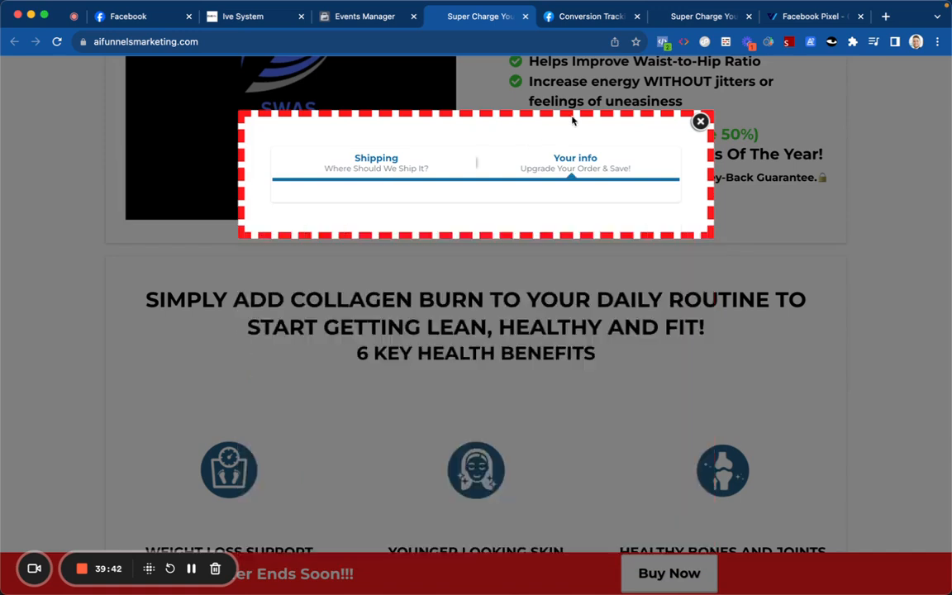
Step: Check in Meta Pixel Helper that SubmitApplication fired, with its URL and location, then review the order form
click(661, 42)
click(469, 174)
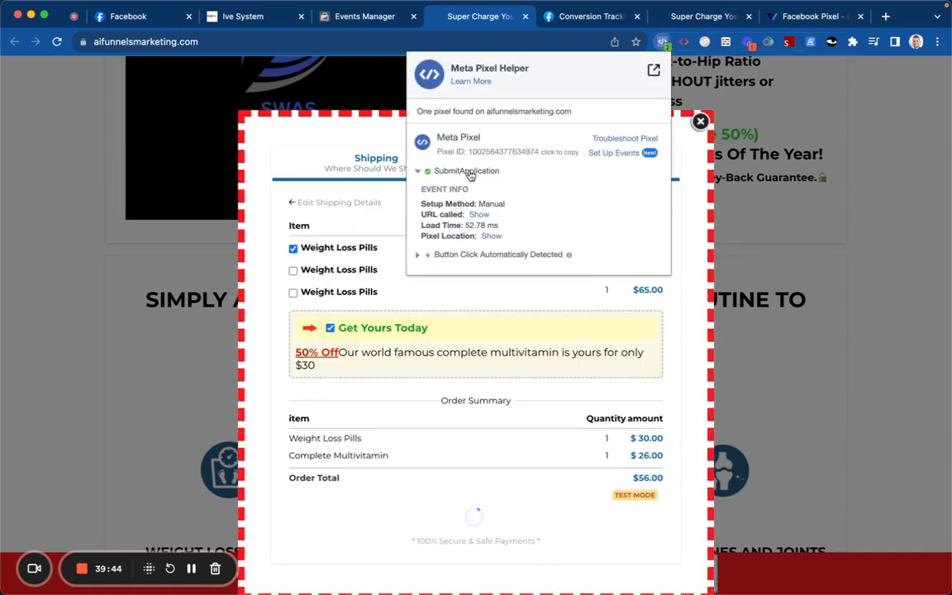
click(476, 215)
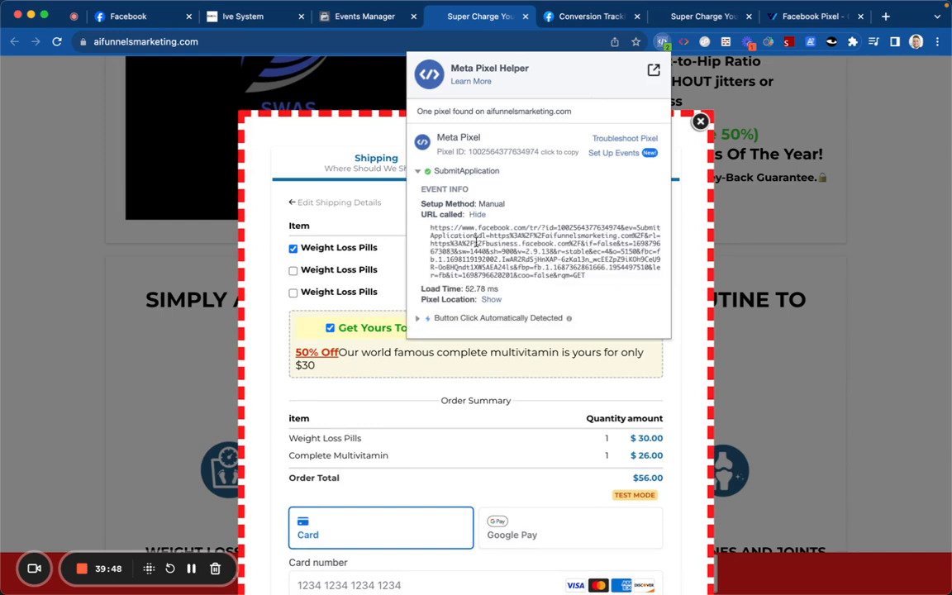
click(491, 299)
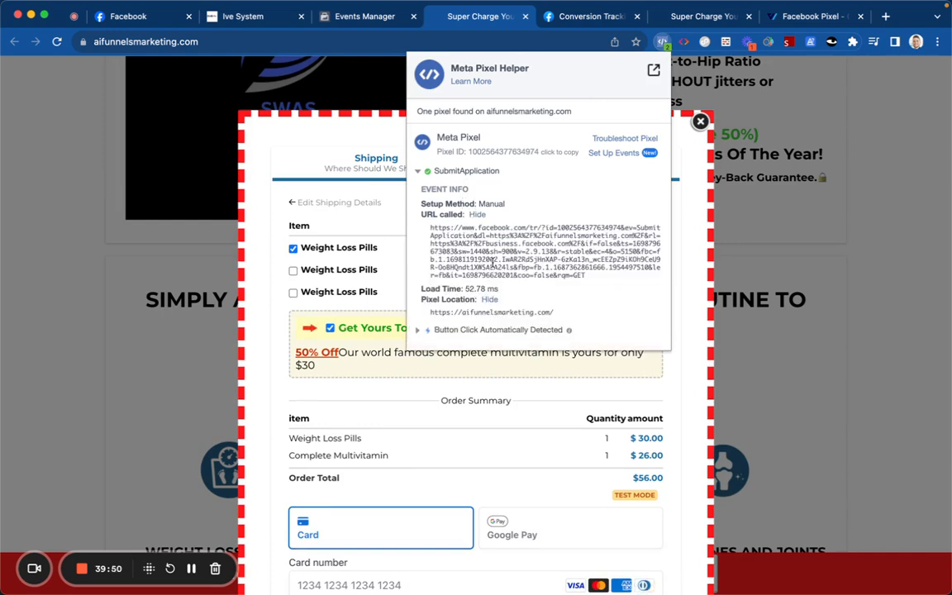
click(396, 221)
scroll(417, 240, down, 2)
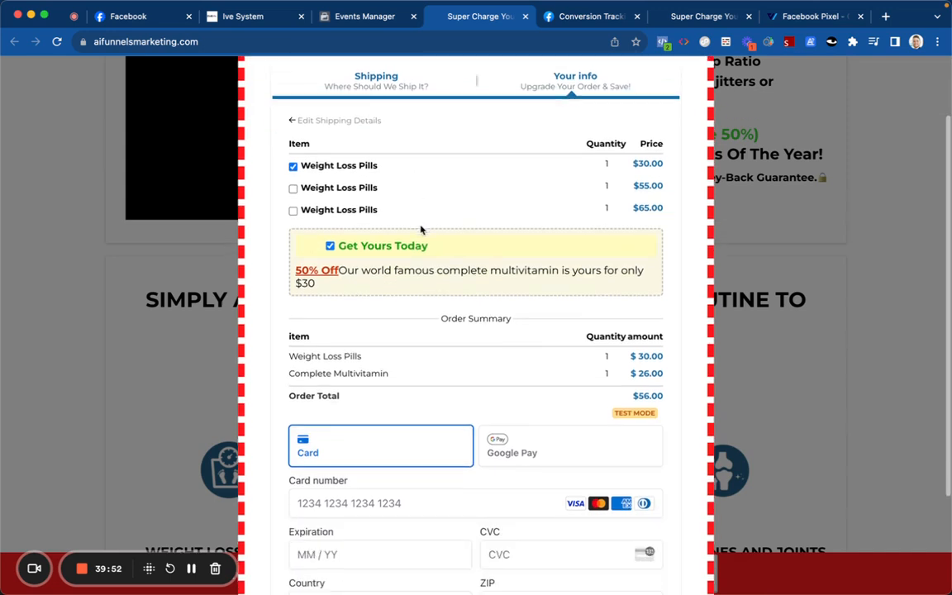
scroll(391, 328, down, 3)
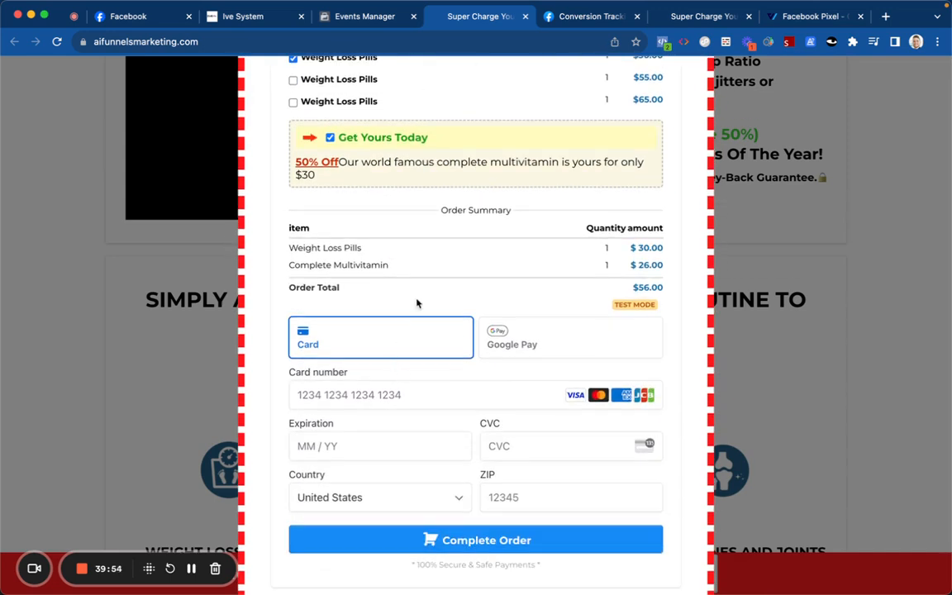
scroll(433, 249, up, 3)
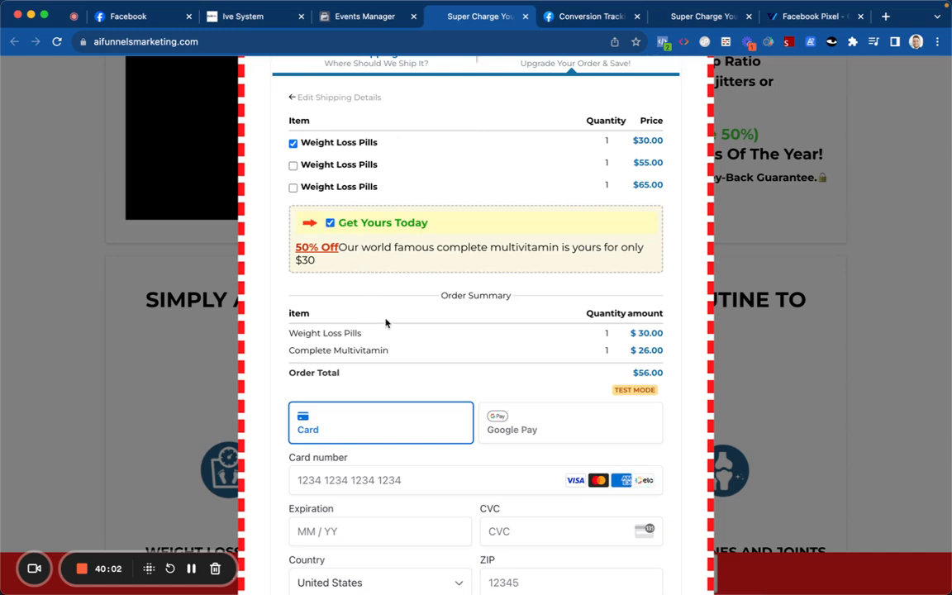
scroll(383, 306, down, 3)
click(384, 364)
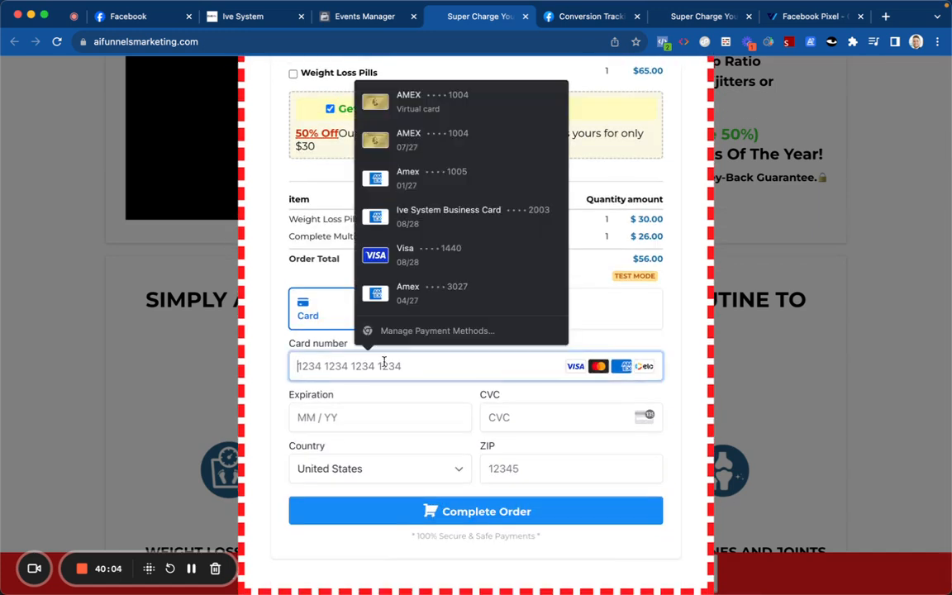
text(4242 4242 4242 4242)
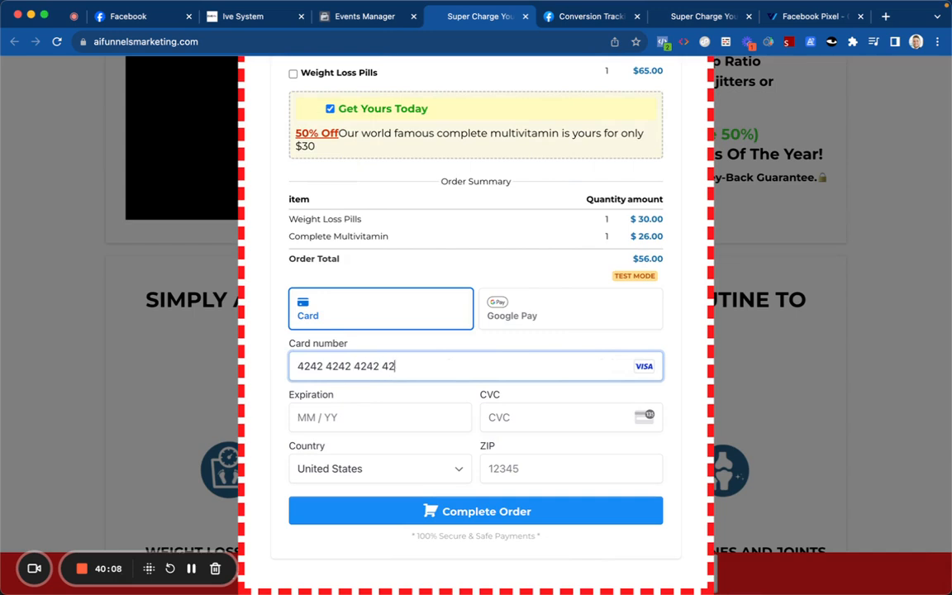
click(385, 416)
text(10 / 29)
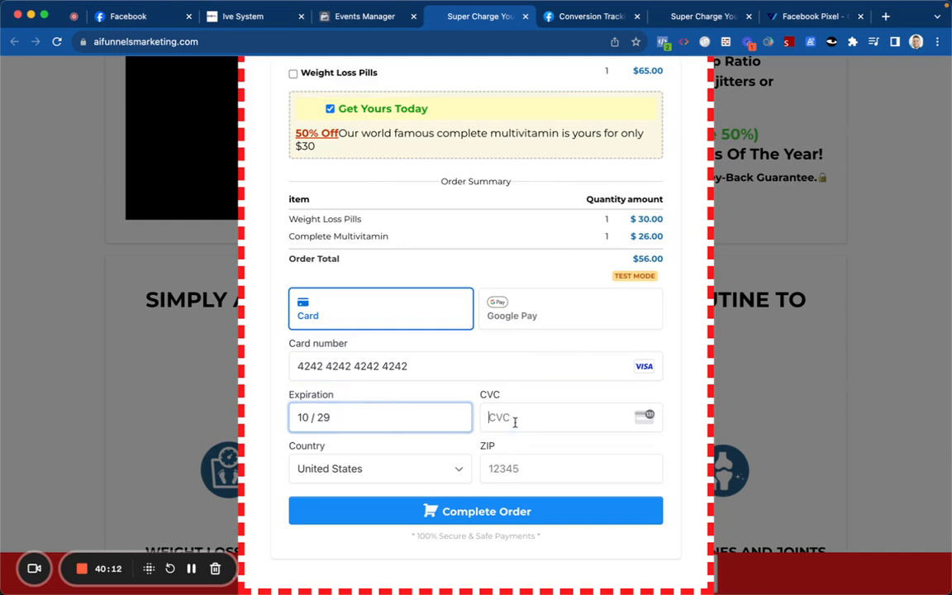
click(515, 422)
text(12)
click(509, 465)
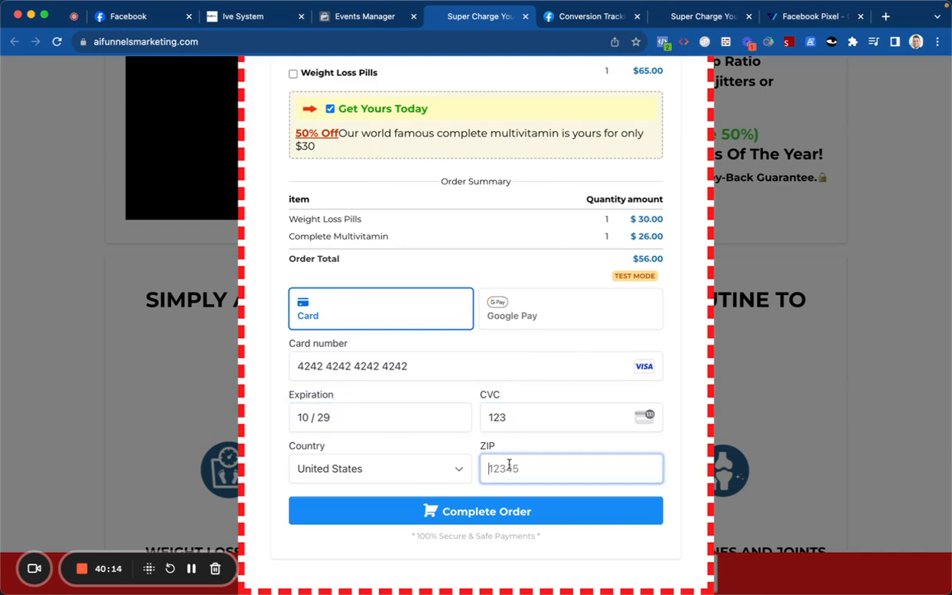
text(67878)
click(478, 510)
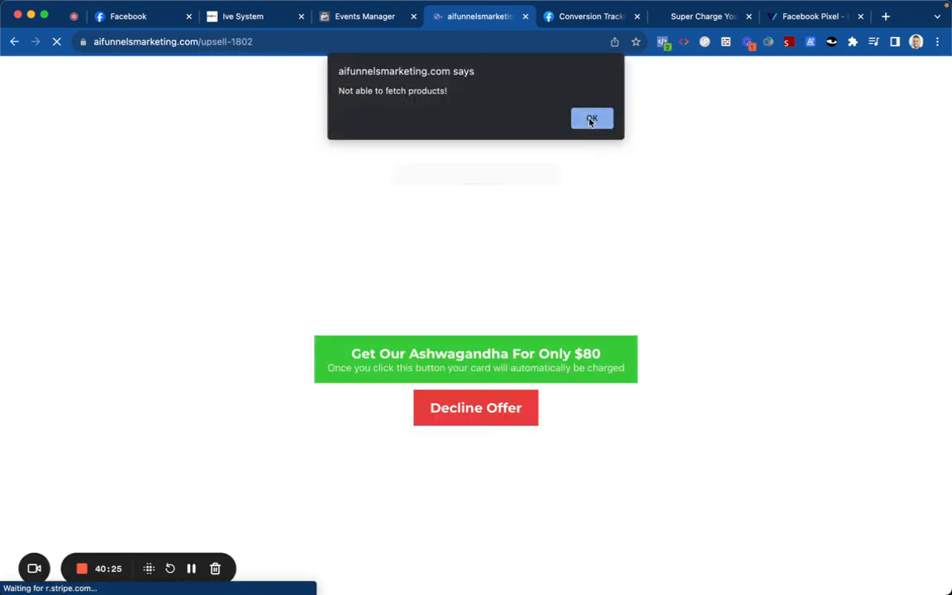
Step: Dismiss the alert, confirm the 30 USD Purchase event's URL and location, then open Events Manager test events
click(590, 121)
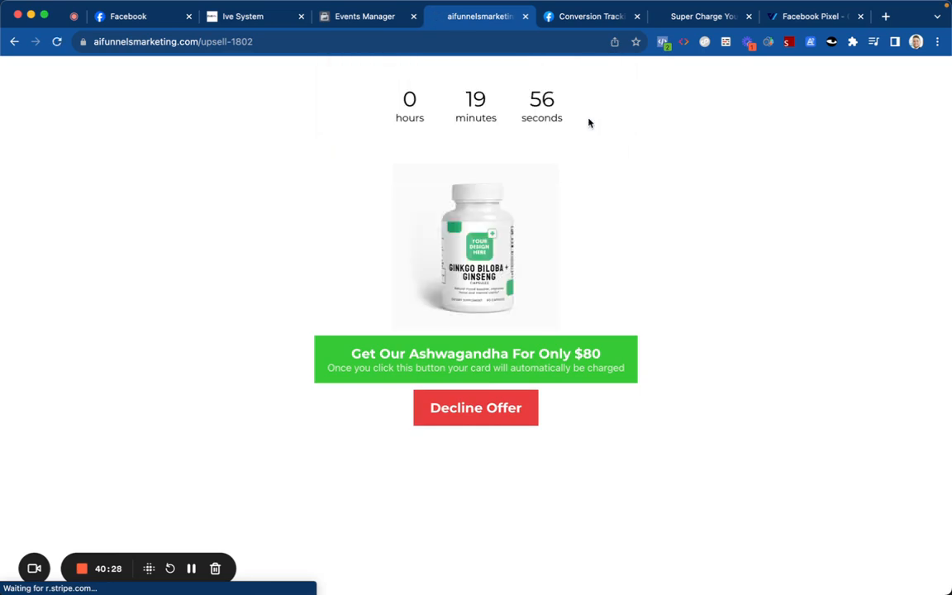
click(662, 43)
click(459, 190)
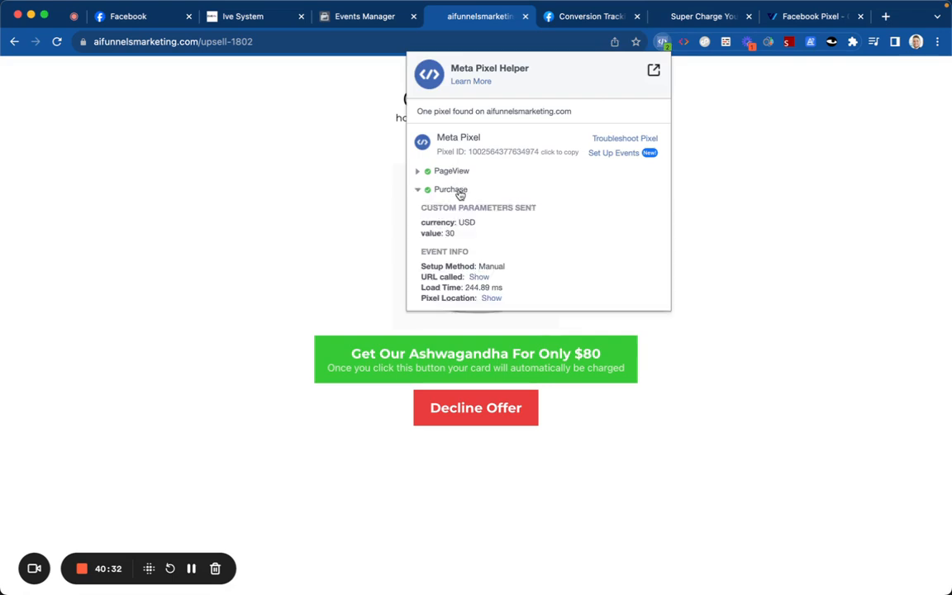
click(479, 277)
click(493, 370)
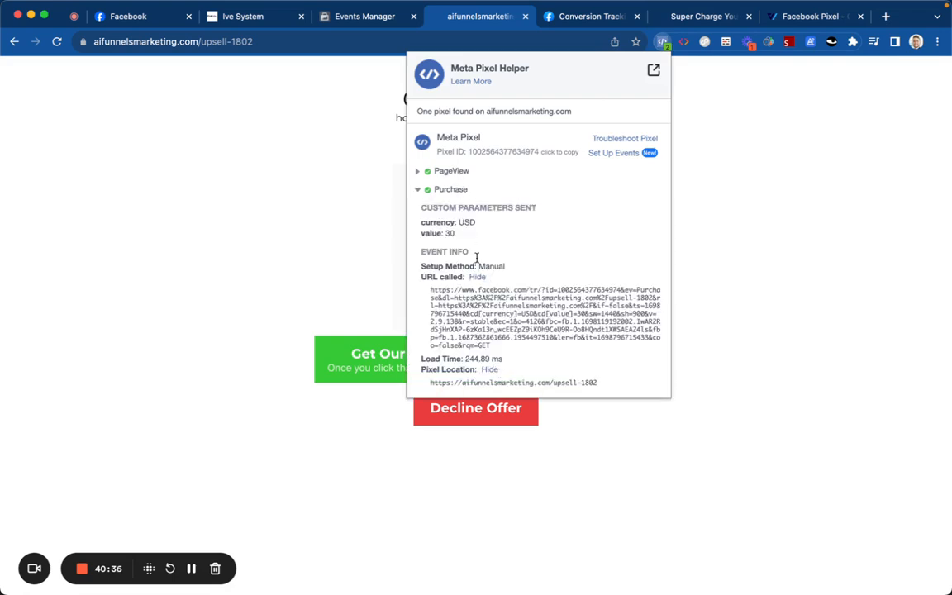
click(403, 208)
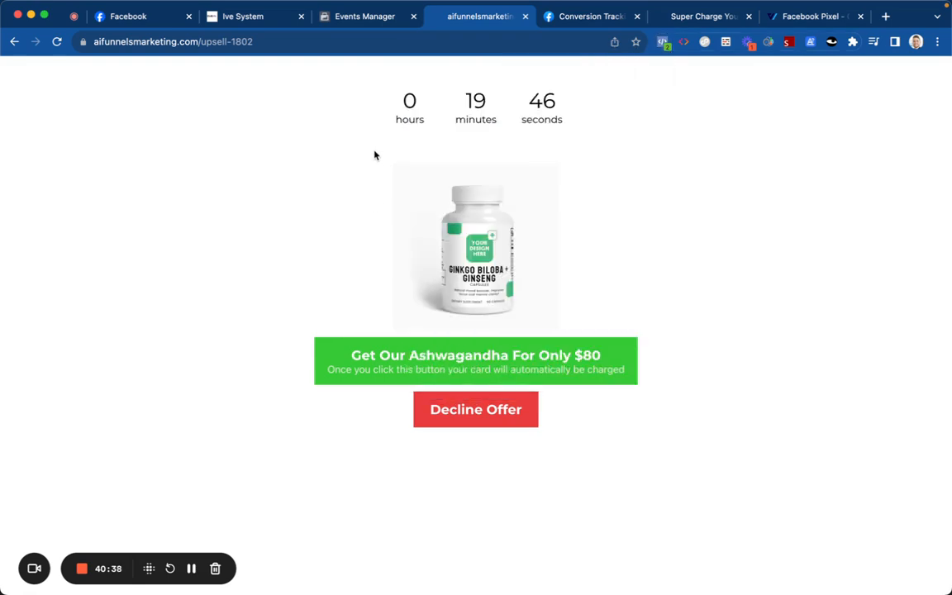
click(361, 17)
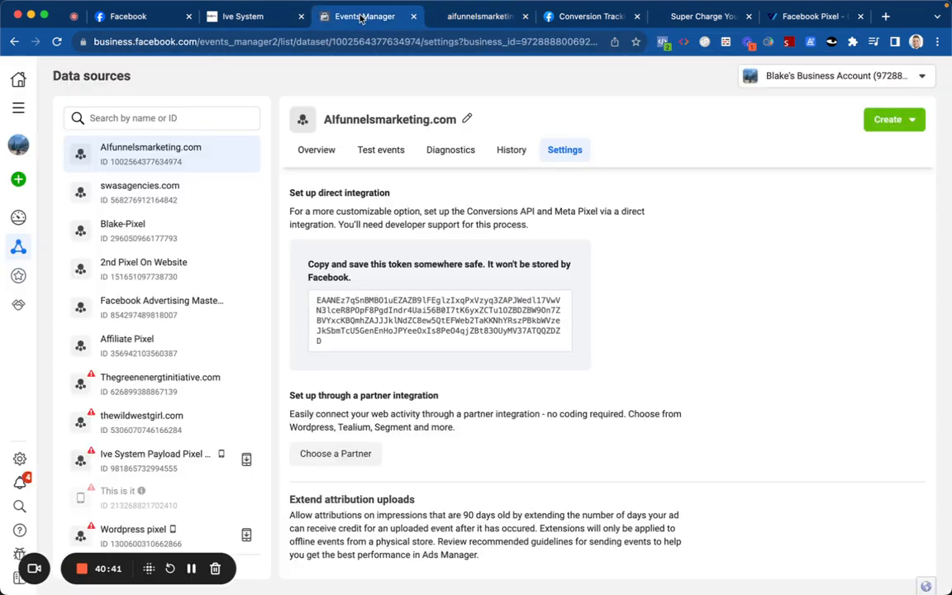
click(380, 151)
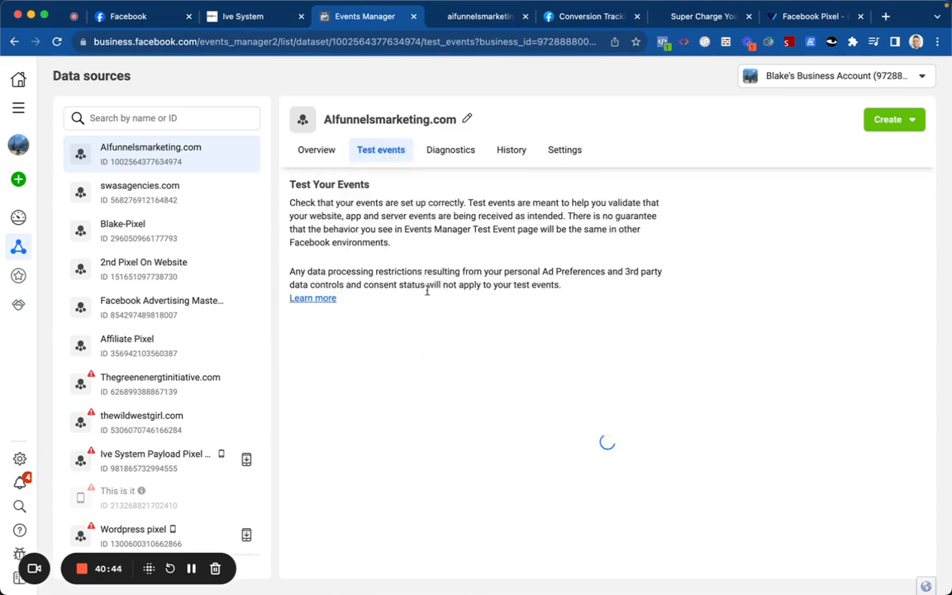
Step: Expand the Submit application and SubscribedButton test events with all parameters, then return to Ive System
scroll(430, 358, down, 2)
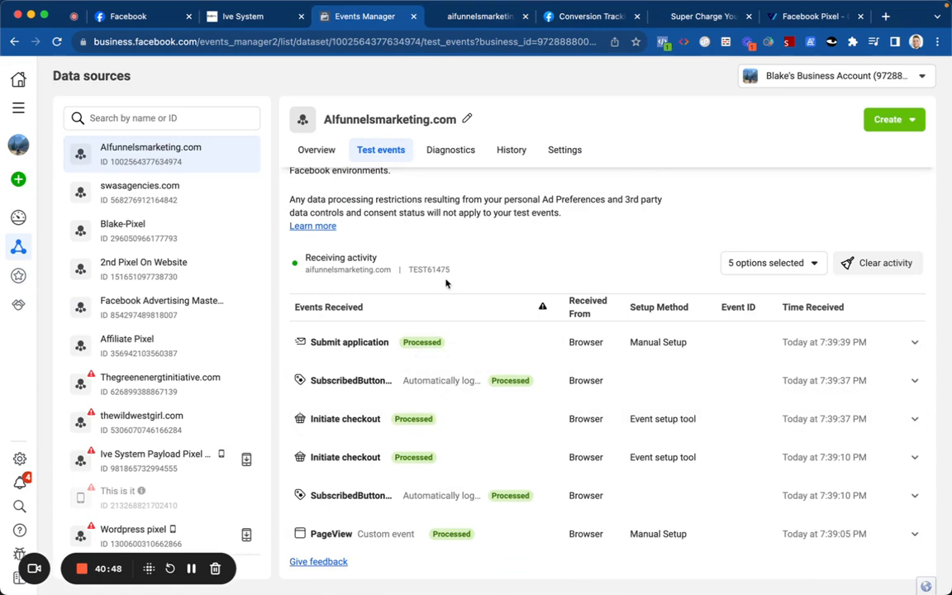
click(451, 350)
scroll(450, 350, down, 1)
click(455, 394)
scroll(454, 388, down, 3)
click(328, 363)
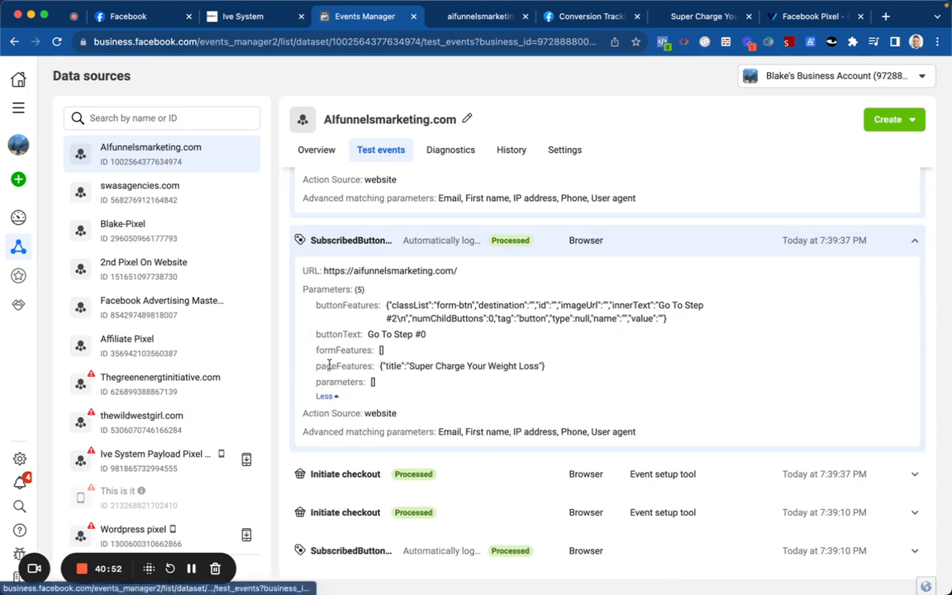
scroll(451, 381, down, 1)
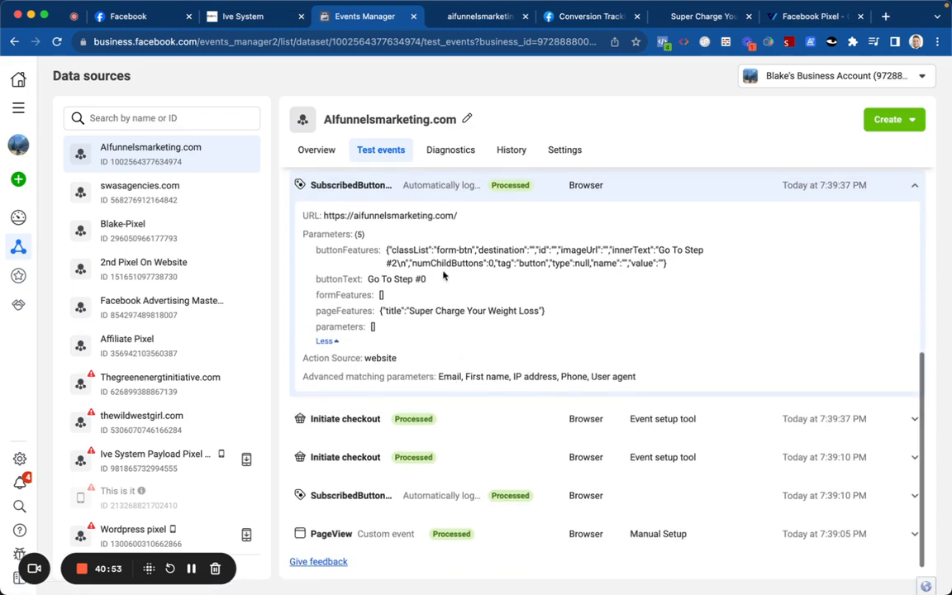
click(465, 19)
click(266, 18)
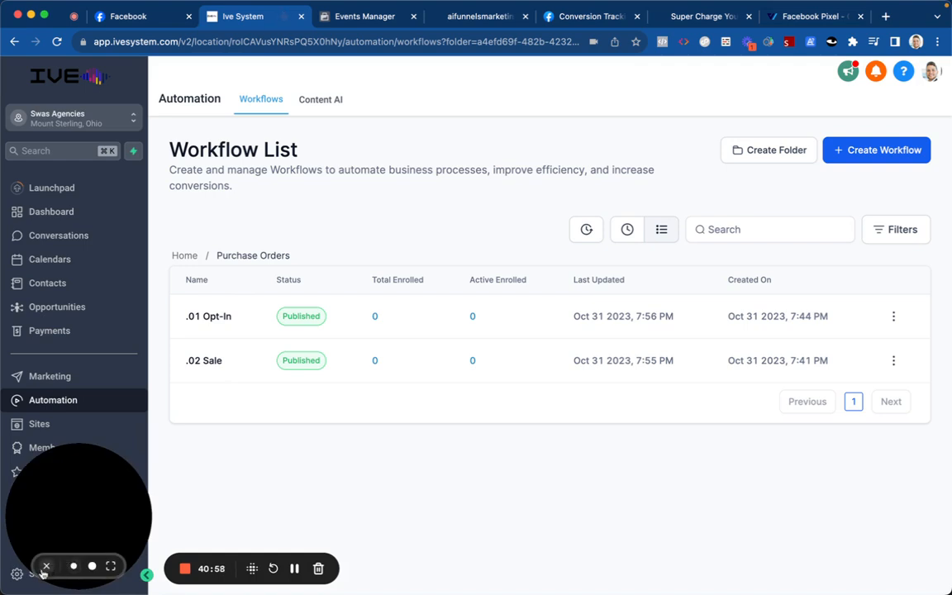
Step: Refresh the workflow list, then view .01 Opt-In's builder with one contact at the 10-minute wait
click(46, 567)
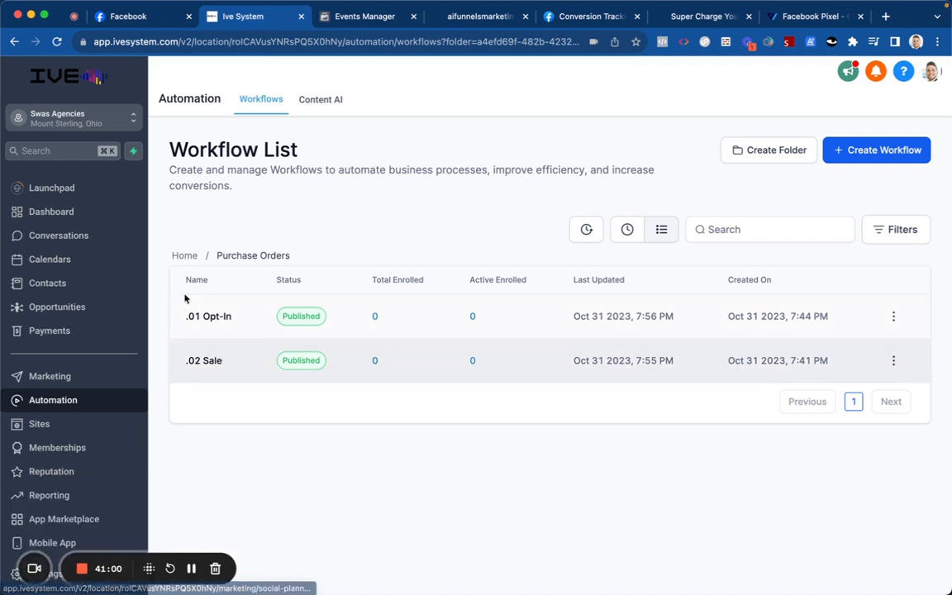
click(56, 41)
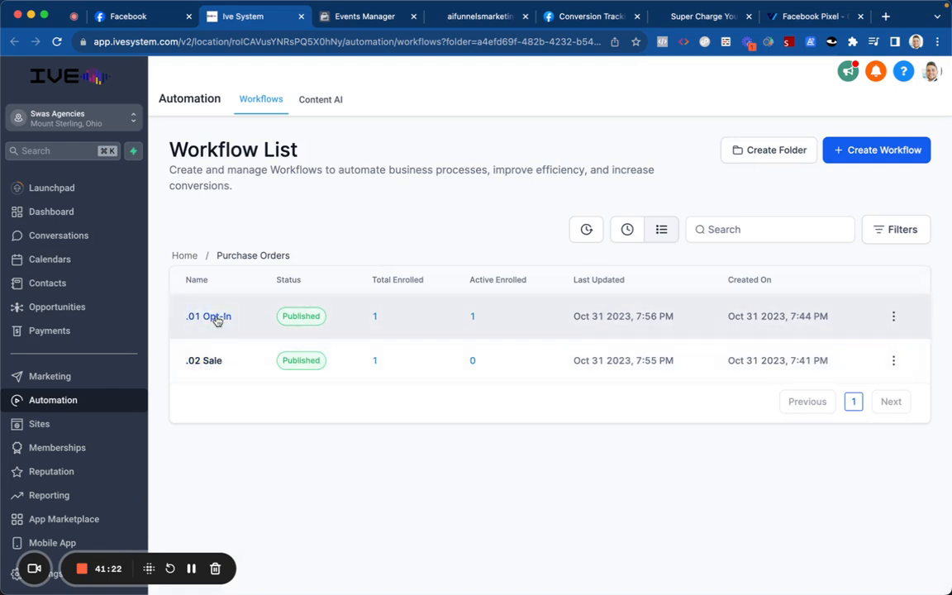
click(217, 318)
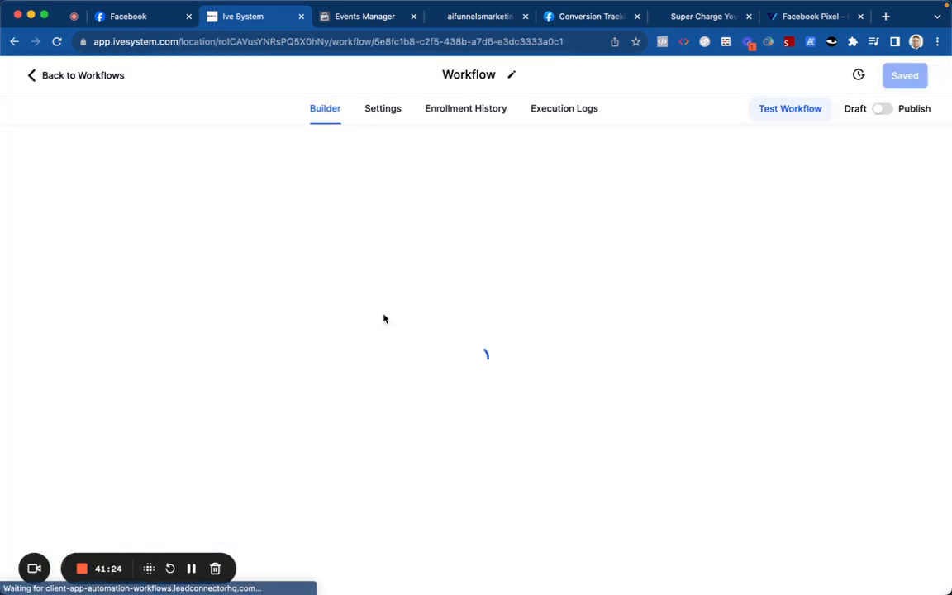
scroll(464, 281, down, 5)
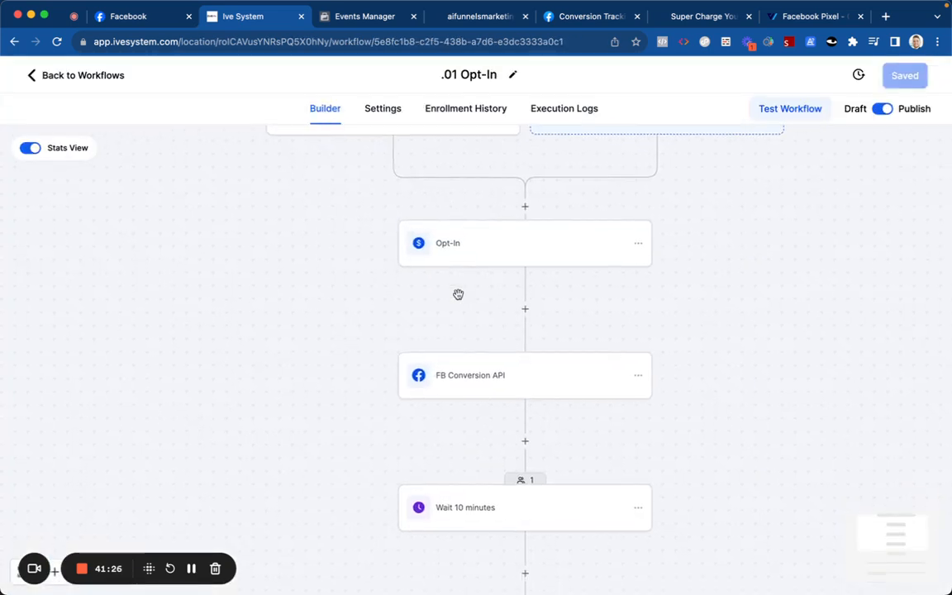
scroll(493, 332, down, 1)
scroll(491, 290, up, 1)
click(102, 76)
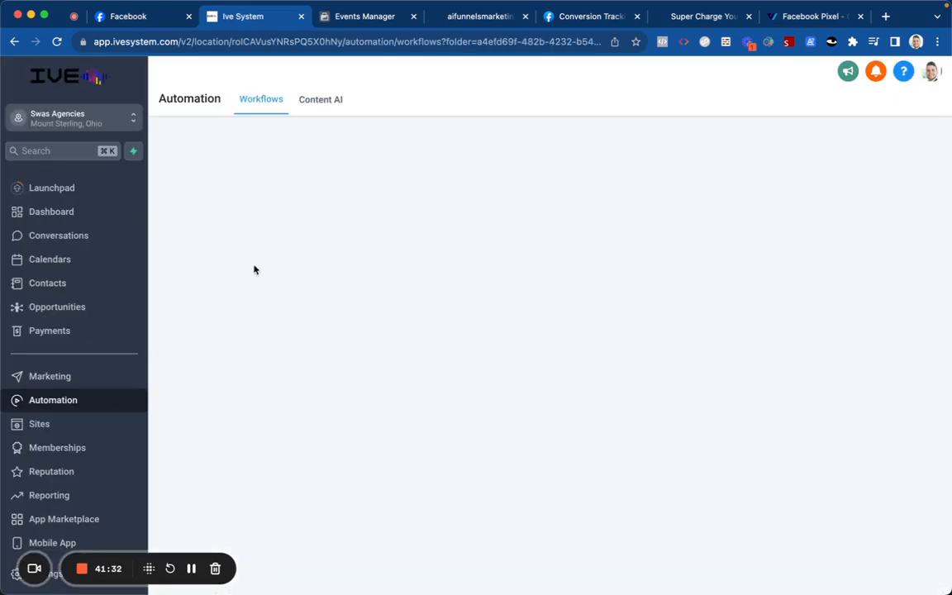
Step: Add a Remove From Workflow action targeting .01 Opt-In at the top of .02 Sale and save
click(214, 366)
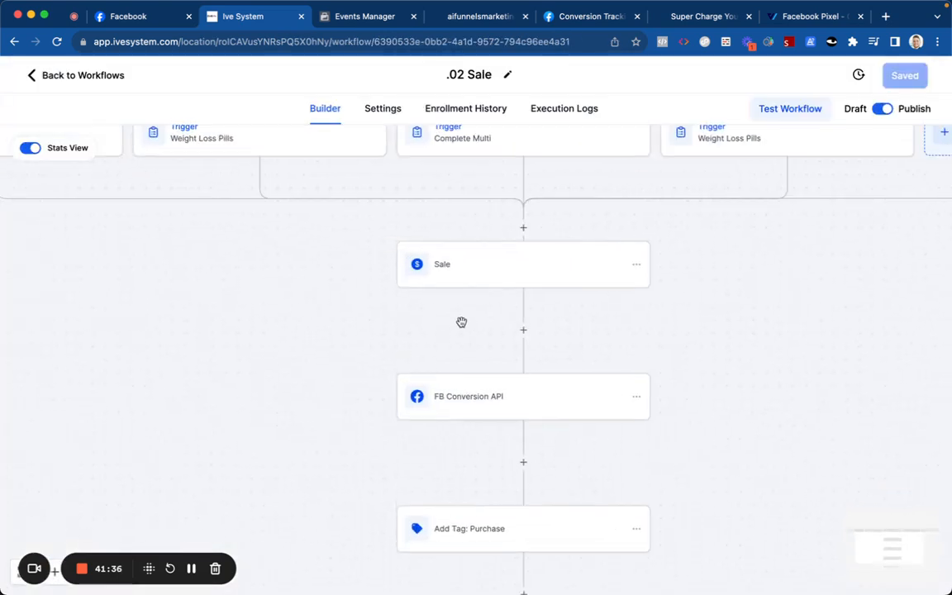
click(523, 230)
text(remove)
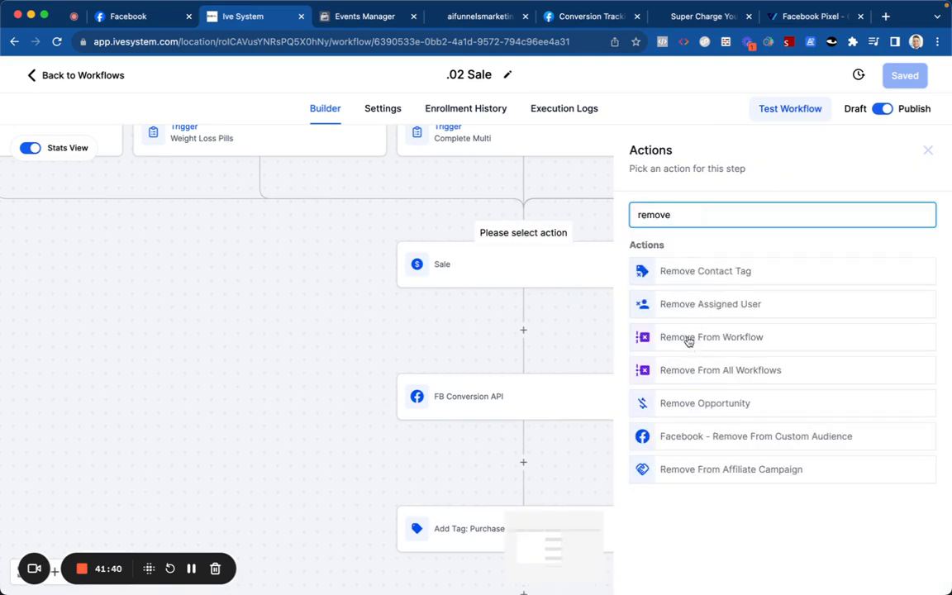
click(688, 338)
click(644, 309)
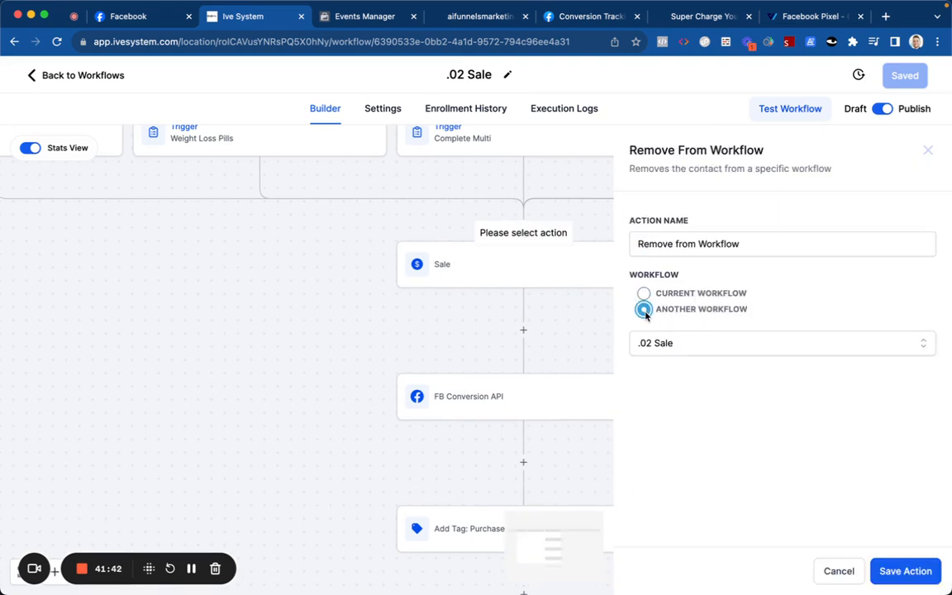
click(657, 344)
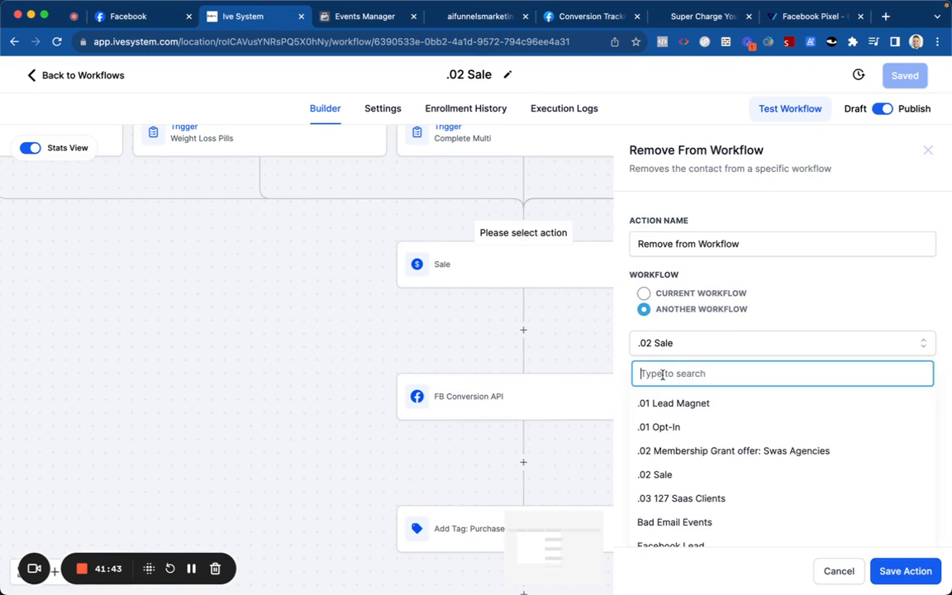
click(667, 426)
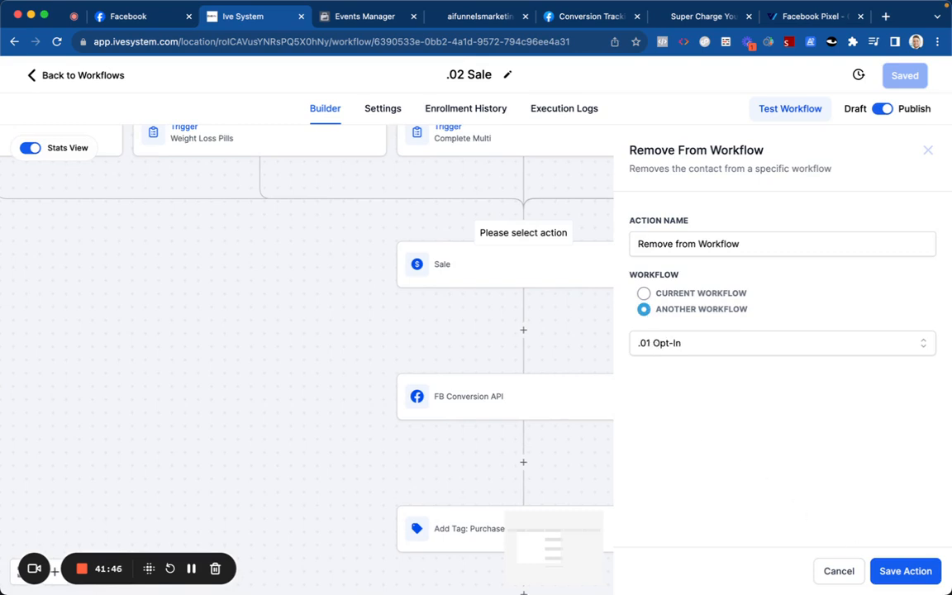
click(925, 570)
click(905, 75)
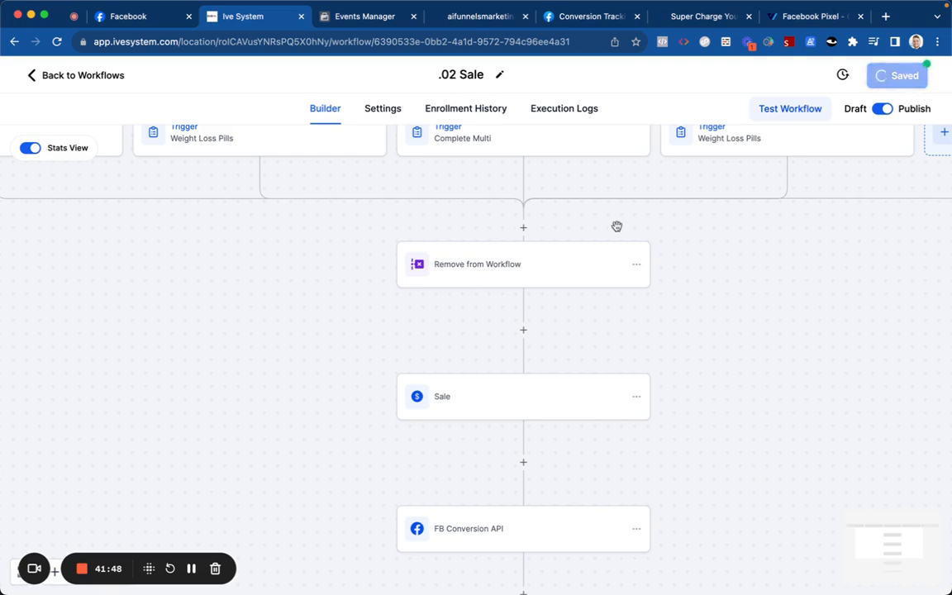
scroll(446, 295, down, 5)
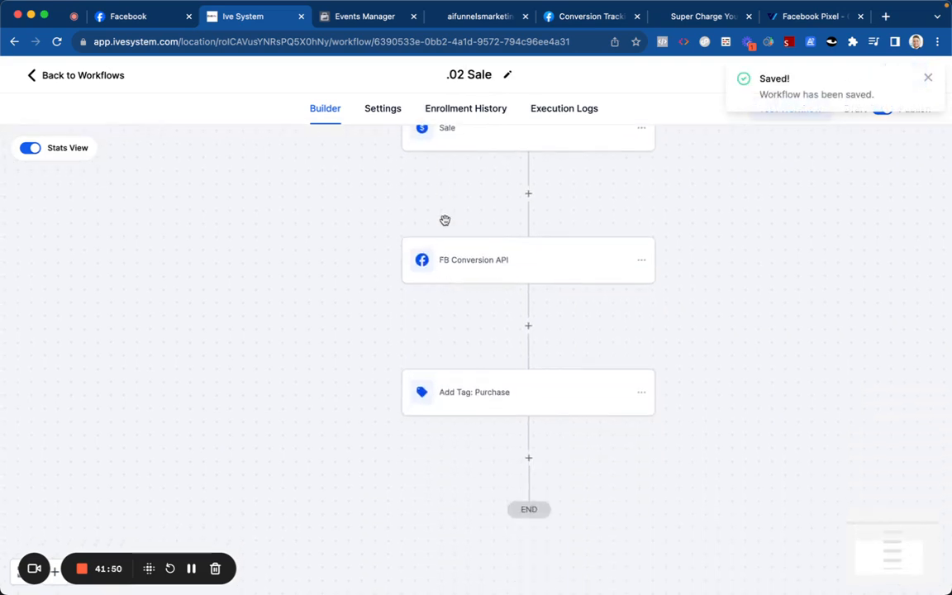
scroll(444, 219, up, 3)
click(384, 118)
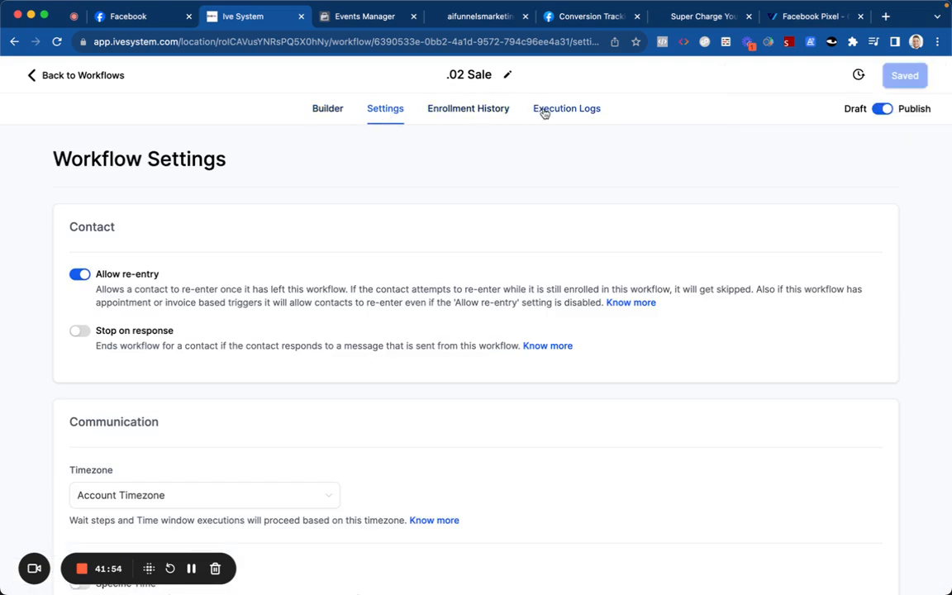
click(543, 113)
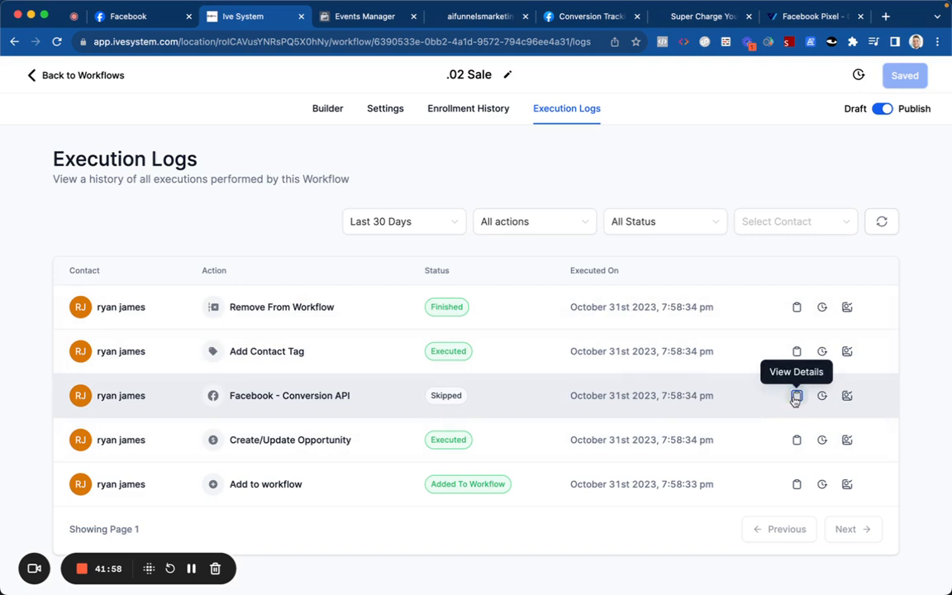
click(794, 396)
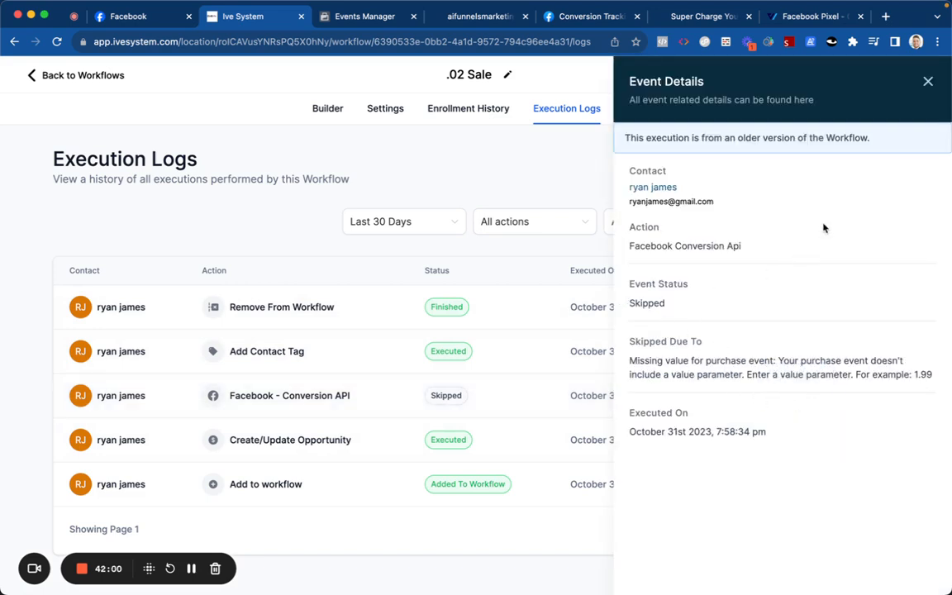
click(928, 83)
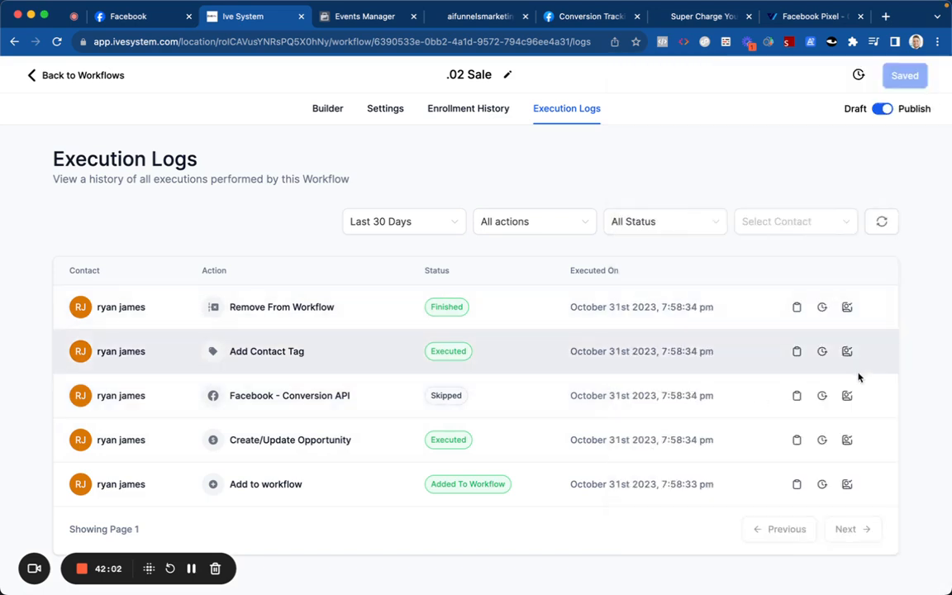
click(851, 397)
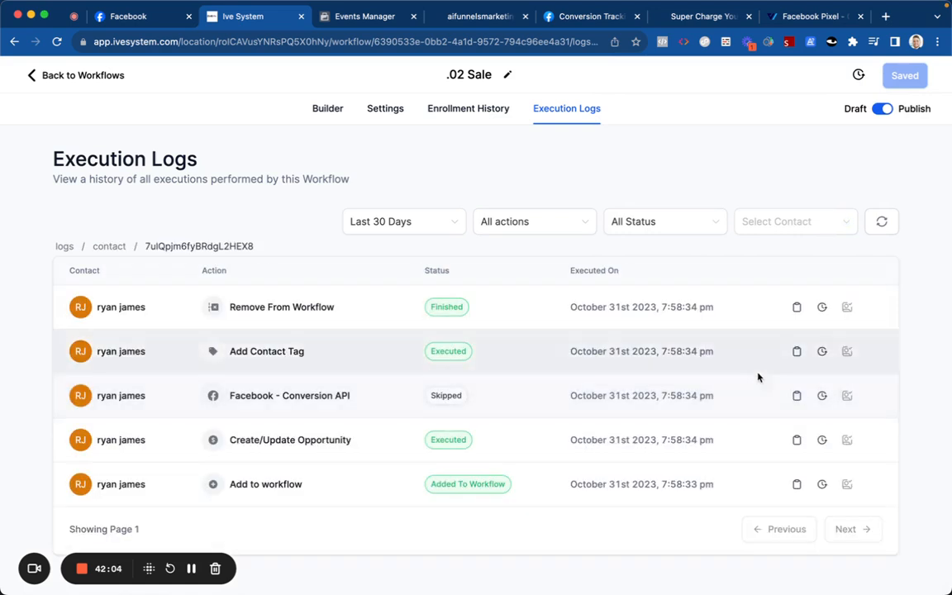
click(796, 396)
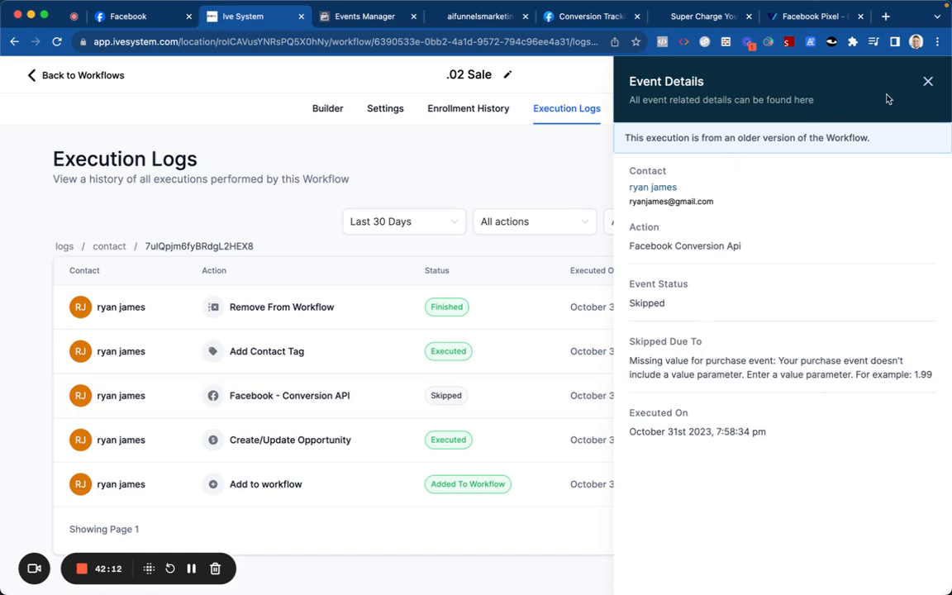
click(928, 83)
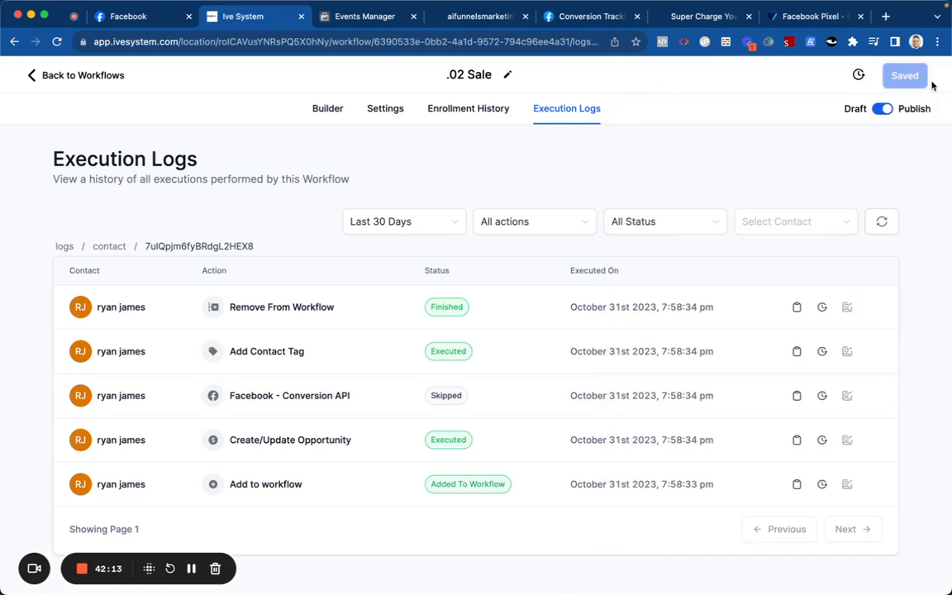
click(330, 107)
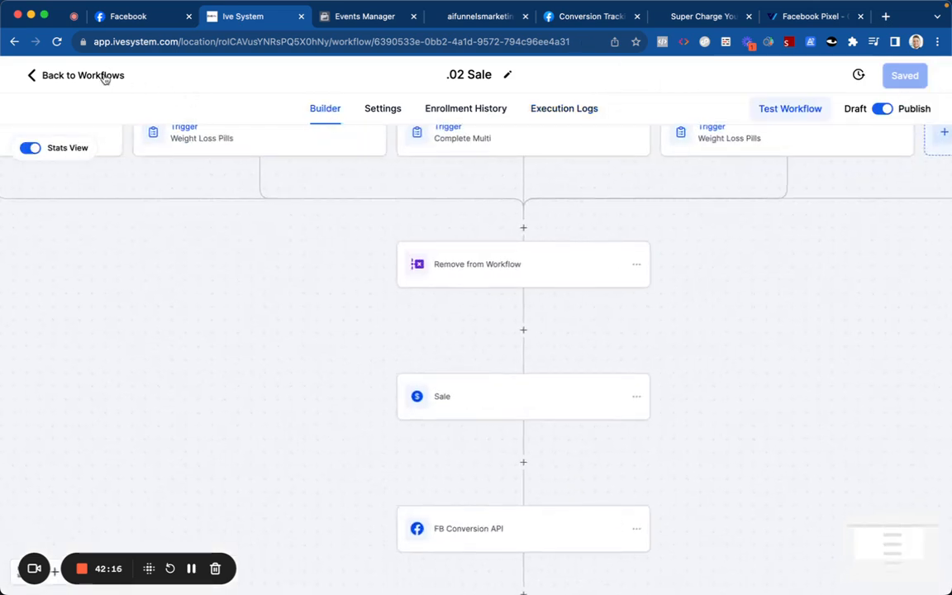
Step: In .01 Opt-In's enrollment history, force the waiting contact on to the next step
click(83, 75)
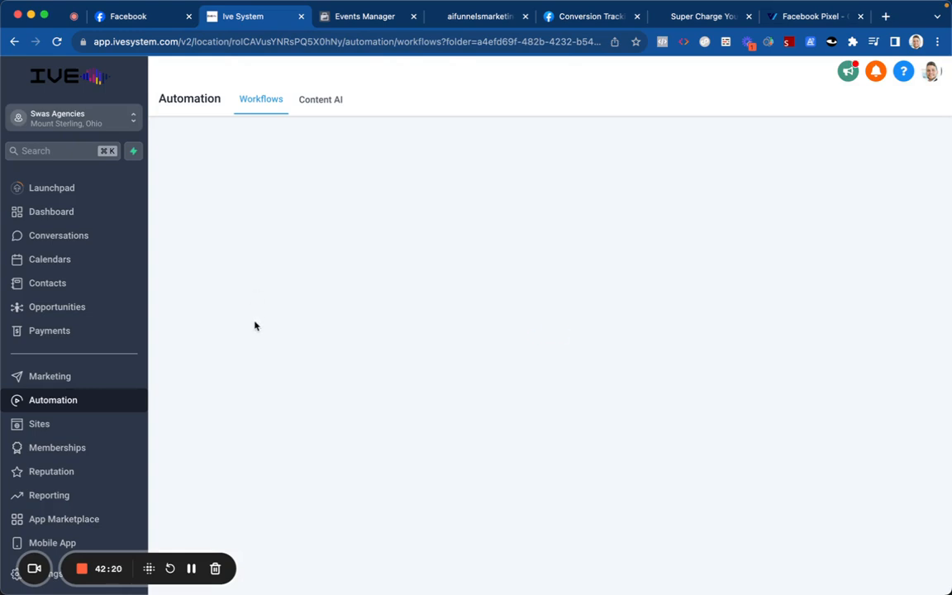
click(221, 322)
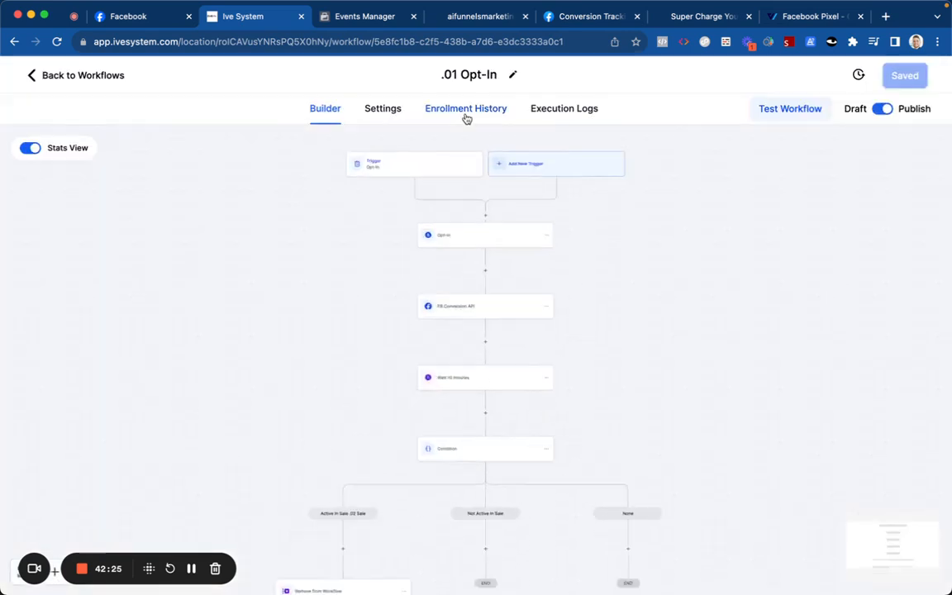
click(467, 114)
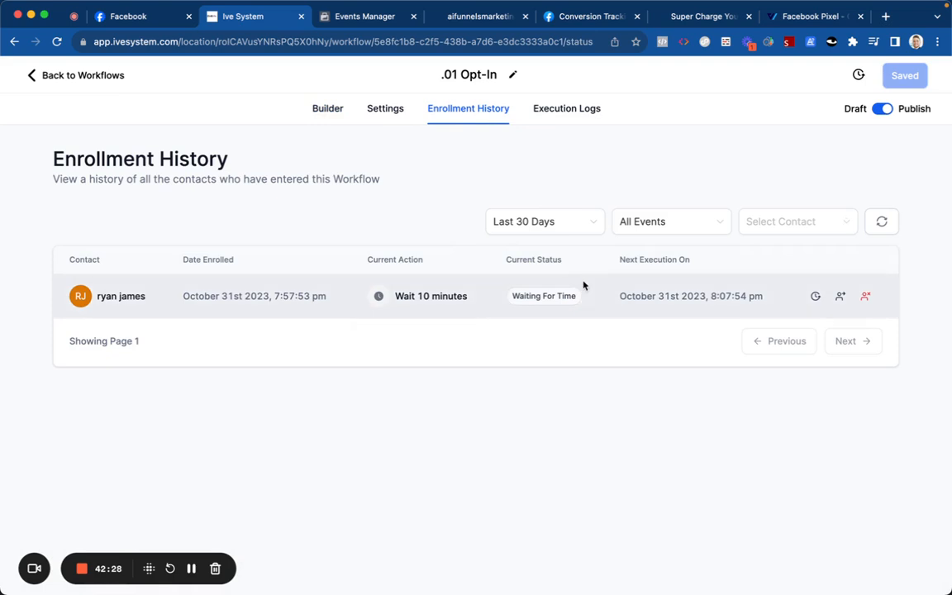
click(839, 296)
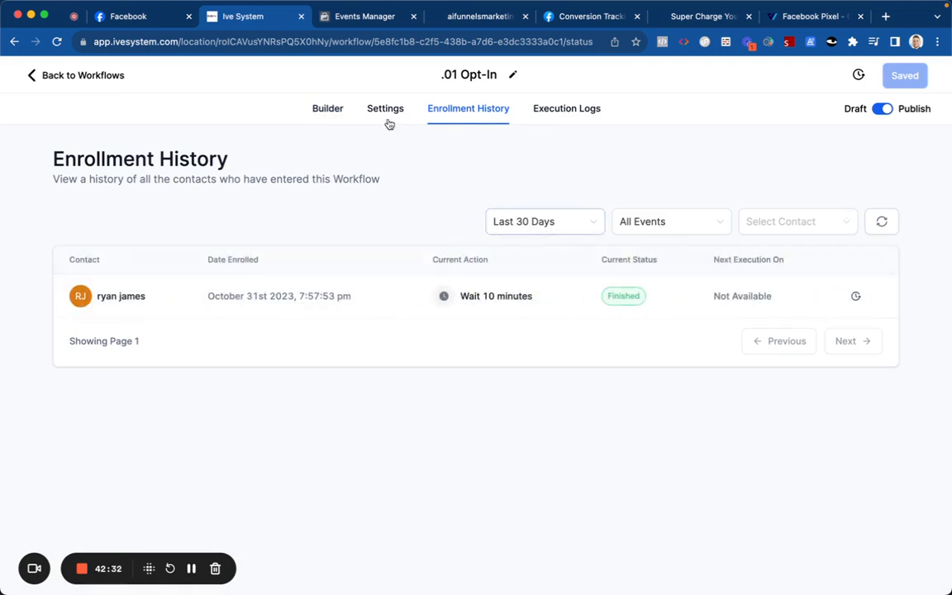
Step: Review the Opt-In builder and its FB Conversion API step settings, then return to enrollment history
click(334, 112)
scroll(422, 281, down, 2)
scroll(427, 312, down, 5)
scroll(431, 304, up, 3)
scroll(446, 310, up, 1)
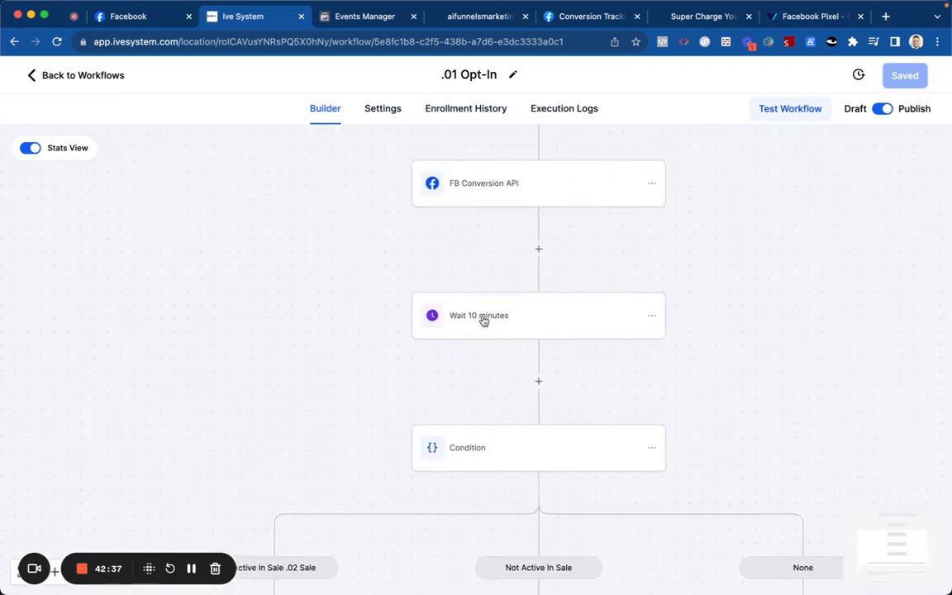
click(505, 199)
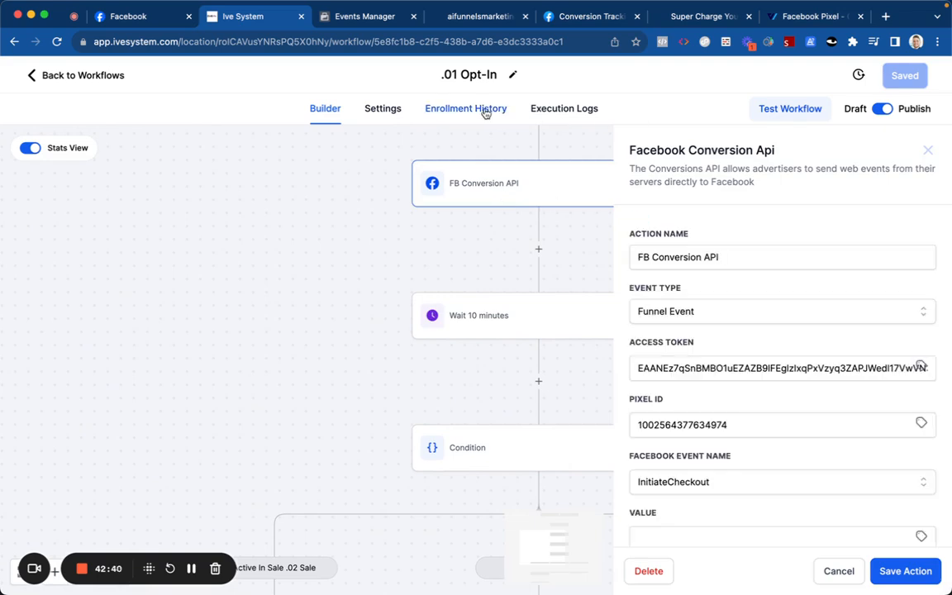
click(486, 114)
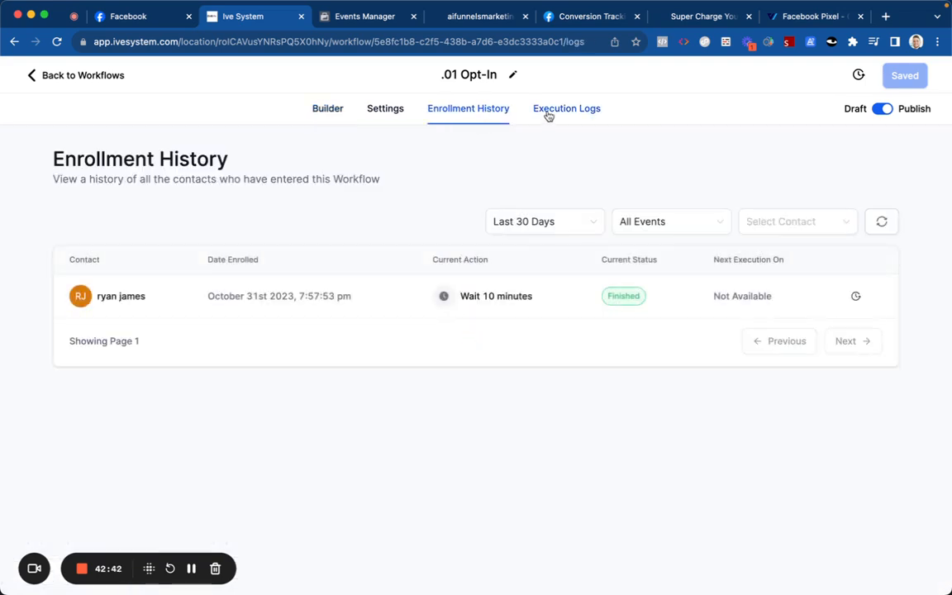
Step: Open the Facebook - Conversion API execution details and inspect its Facebook Response and User Data
click(548, 117)
scroll(678, 287, down, 2)
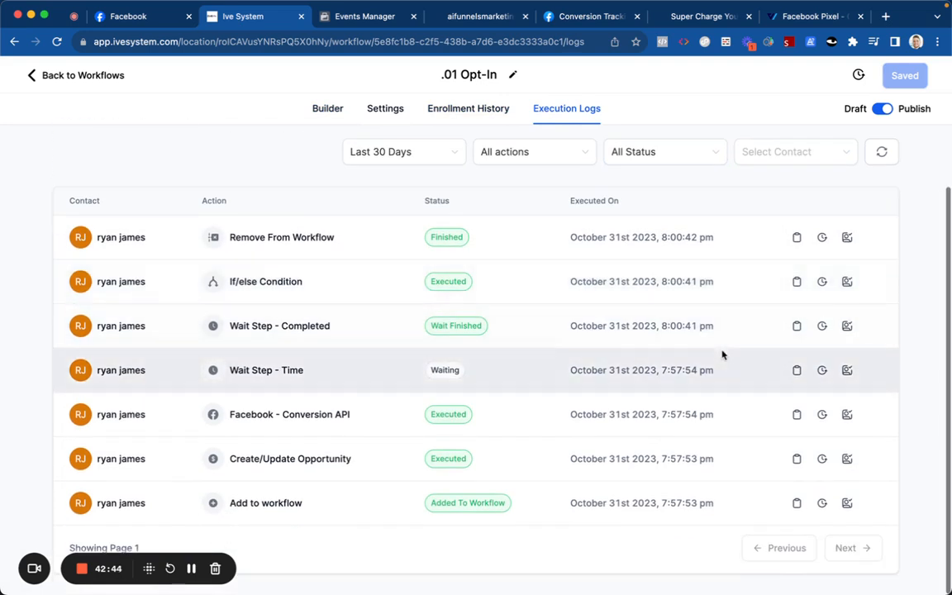
click(797, 414)
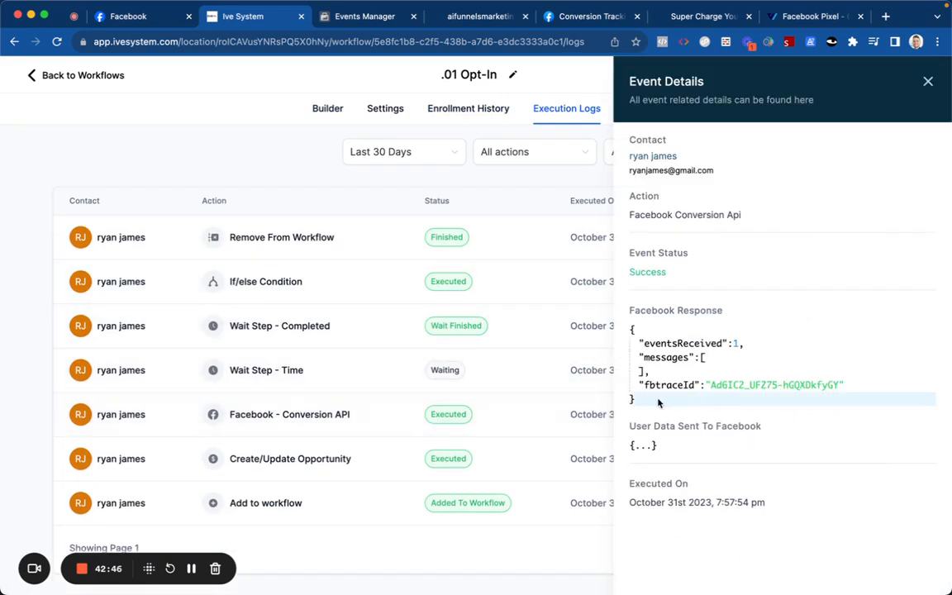
click(634, 403)
click(632, 376)
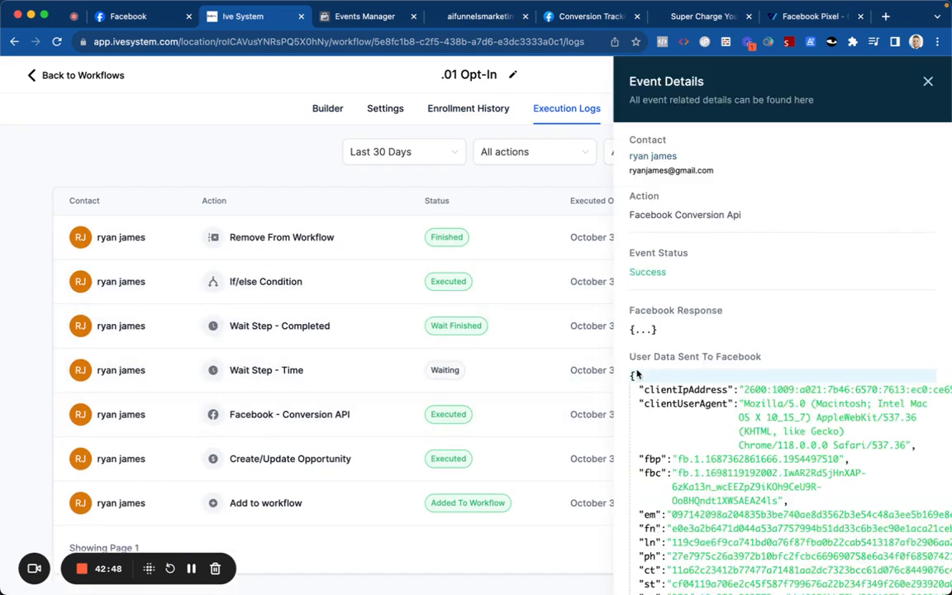
scroll(645, 364, down, 1)
scroll(644, 357, down, 2)
scroll(648, 260, right, 1)
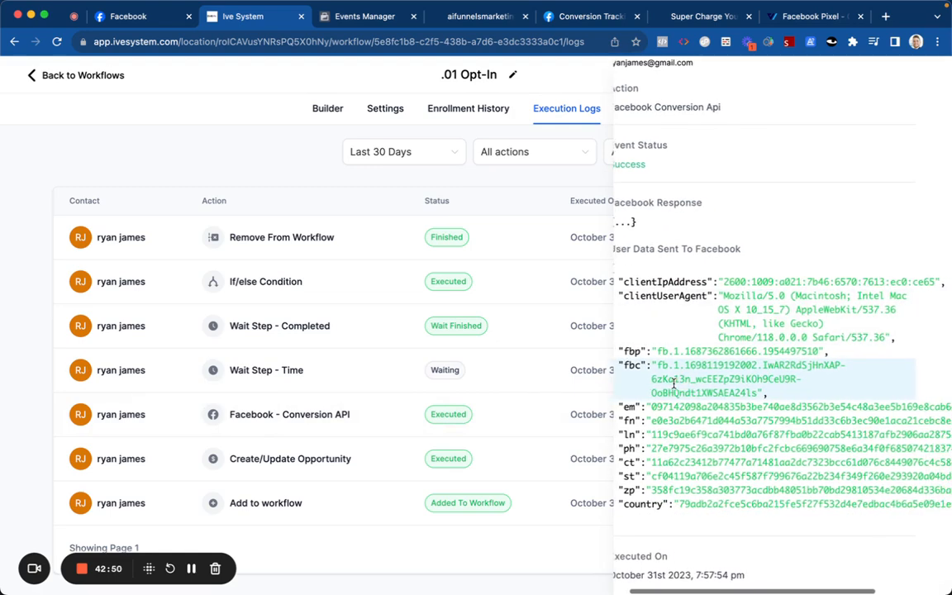
scroll(649, 260, left, 1)
scroll(645, 252, up, 1)
click(641, 233)
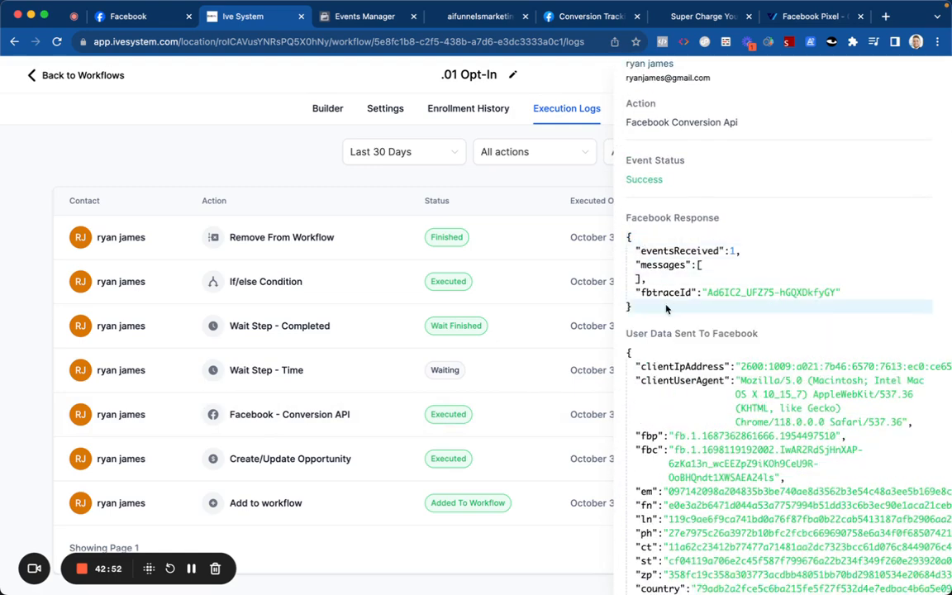
scroll(666, 308, down, 2)
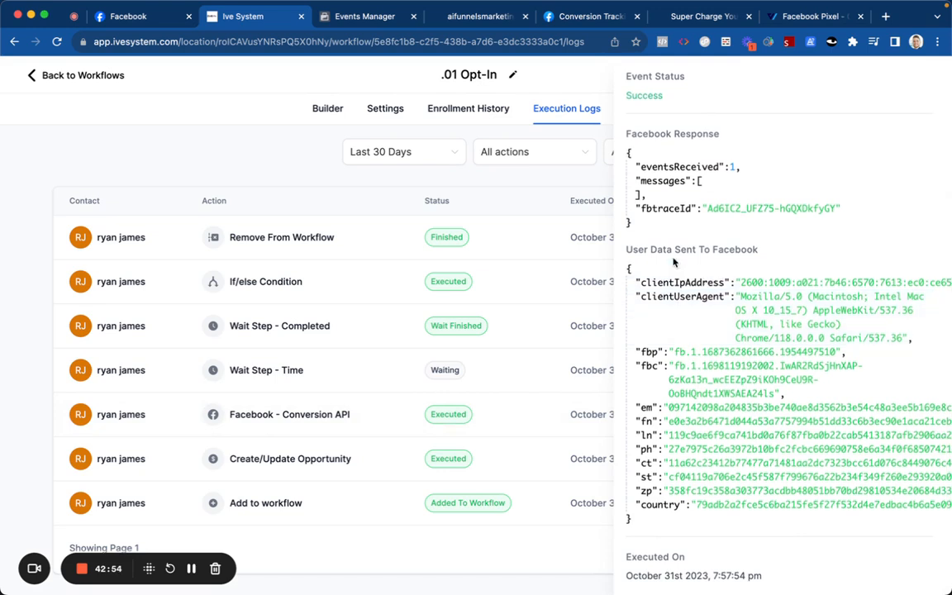
scroll(671, 272, up, 3)
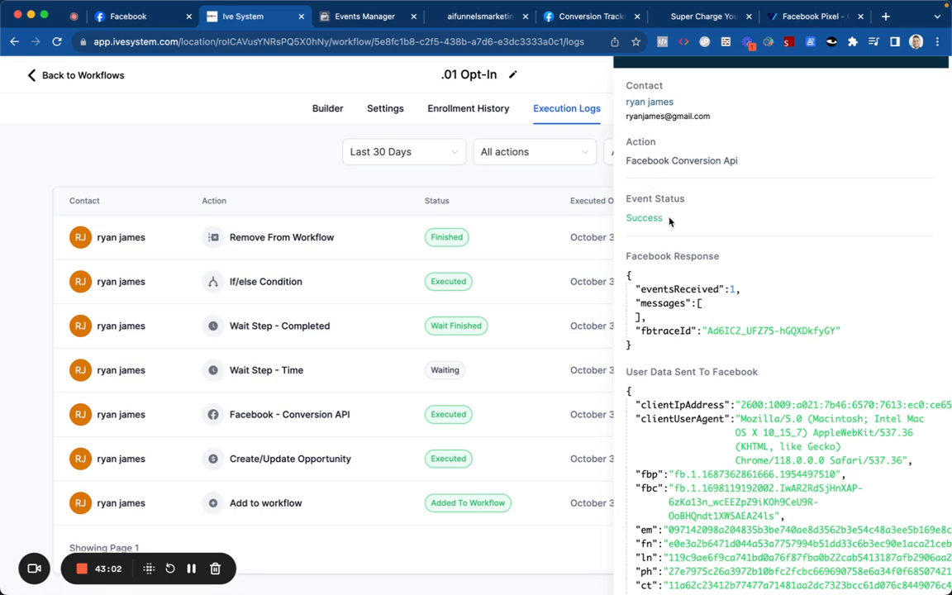
Step: Collapse and re-expand the Conversion API event's User Data and Facebook Response JSON to recheck them
scroll(669, 215, down, 3)
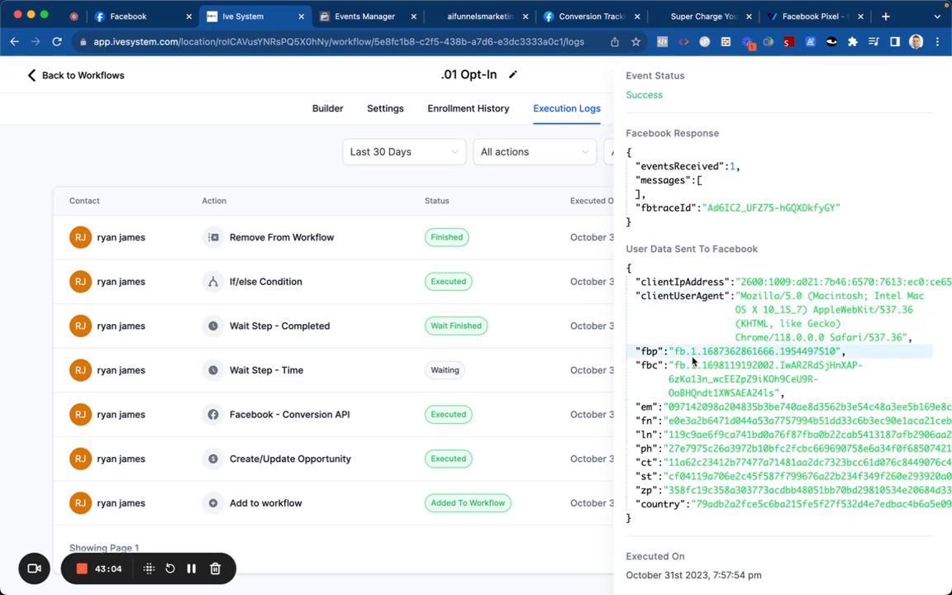
click(627, 521)
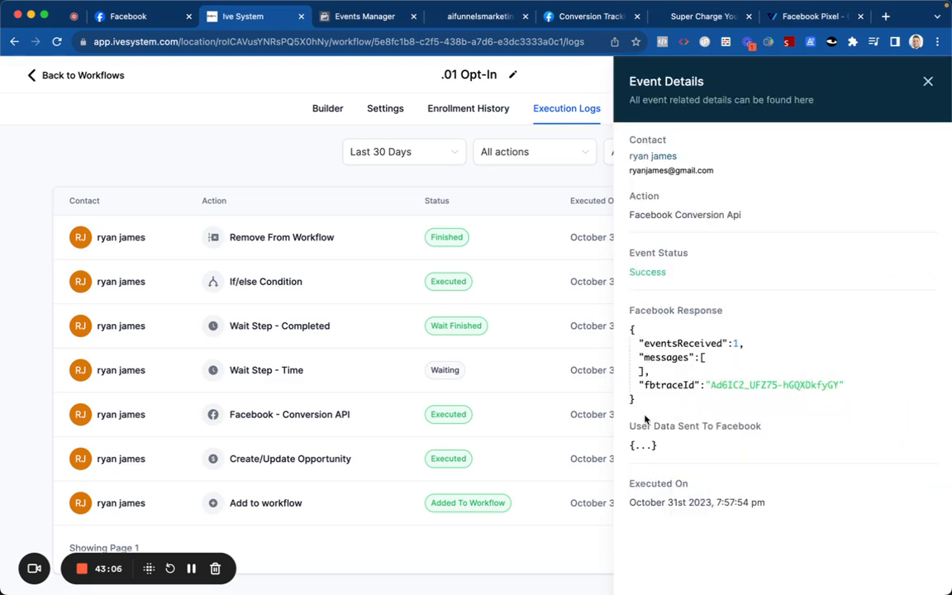
click(642, 445)
scroll(652, 279, down, 3)
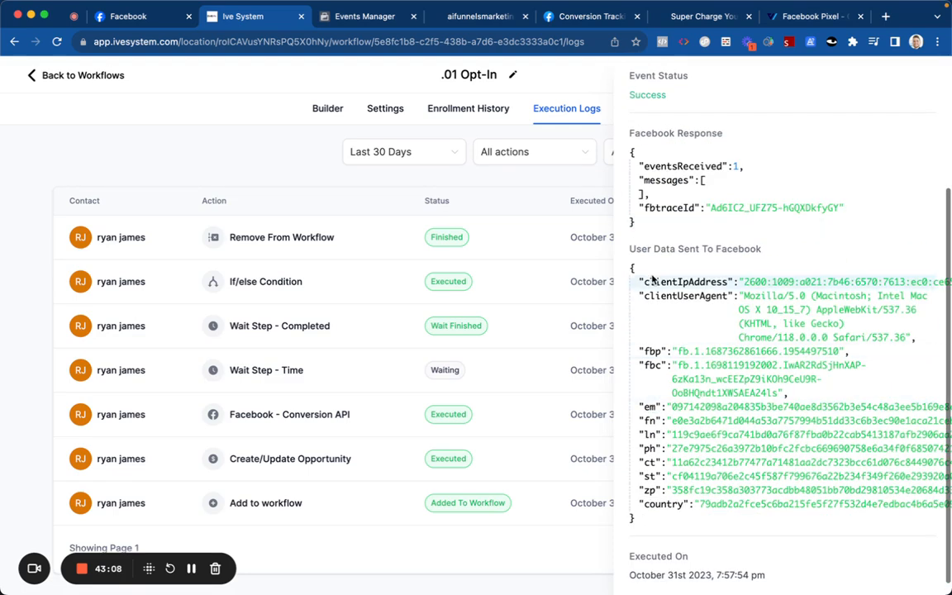
click(631, 221)
click(631, 223)
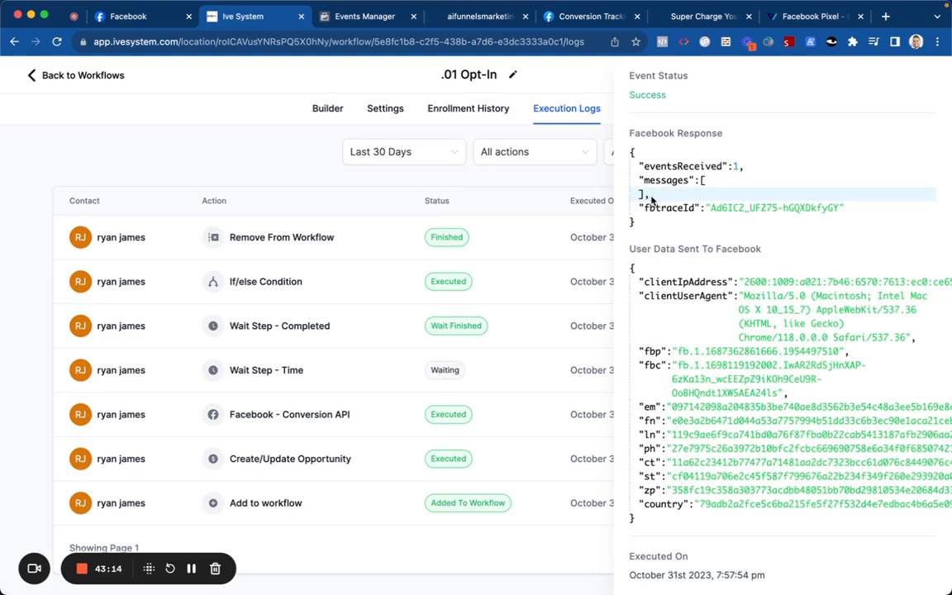
Step: On the Events Manager Test events tab, expand a received event's details
click(475, 20)
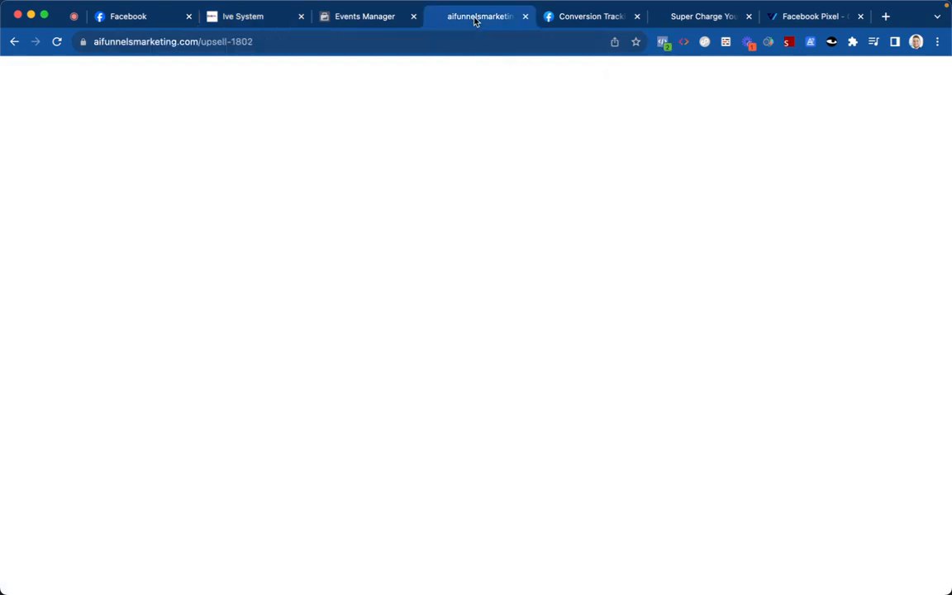
click(342, 12)
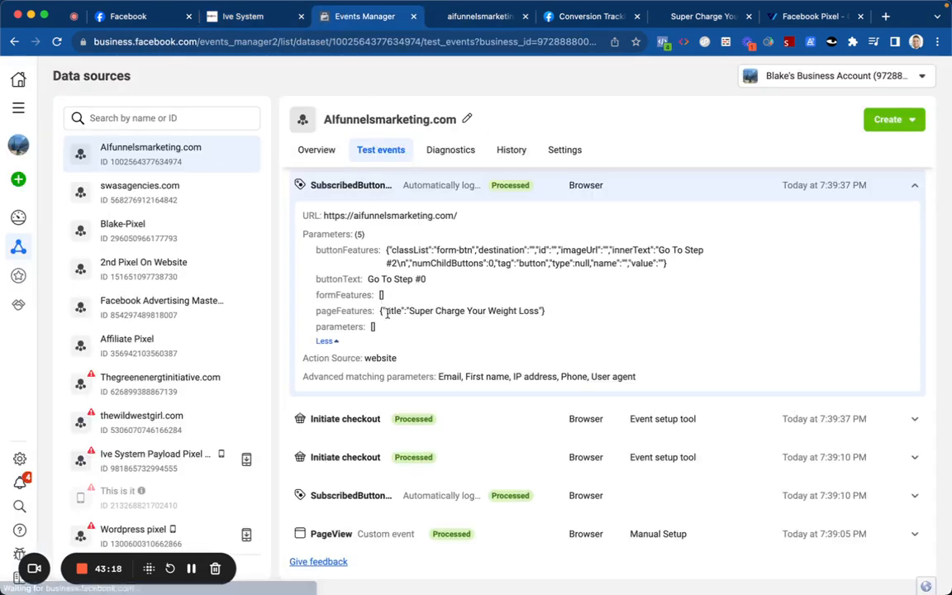
click(417, 420)
scroll(417, 426, down, 2)
scroll(434, 347, up, 6)
scroll(442, 291, up, 2)
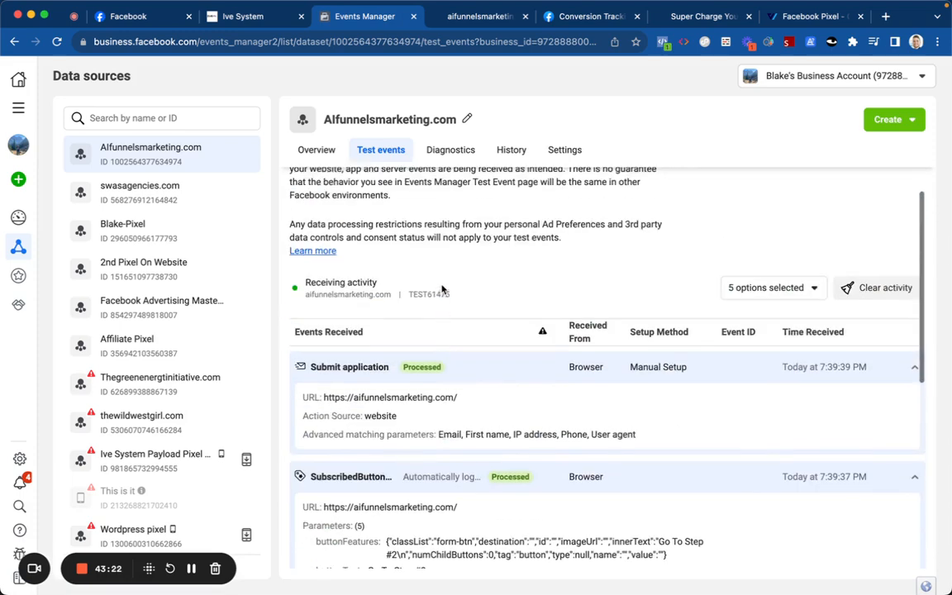
Step: Copy the test code TEST61475, then collapse the Submit application and SubscribedButton event rows
double_click(425, 295)
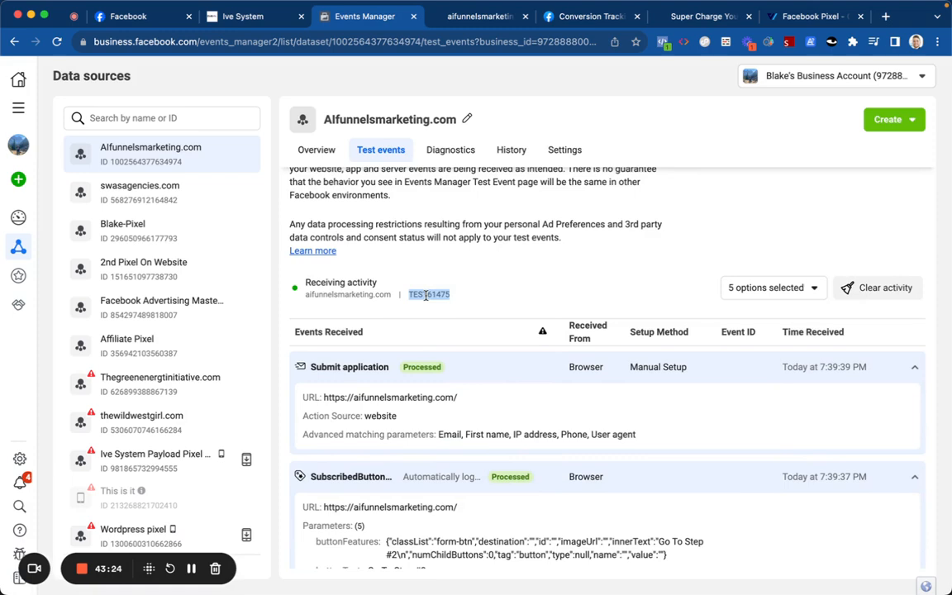
right_click(425, 294)
click(438, 321)
click(453, 369)
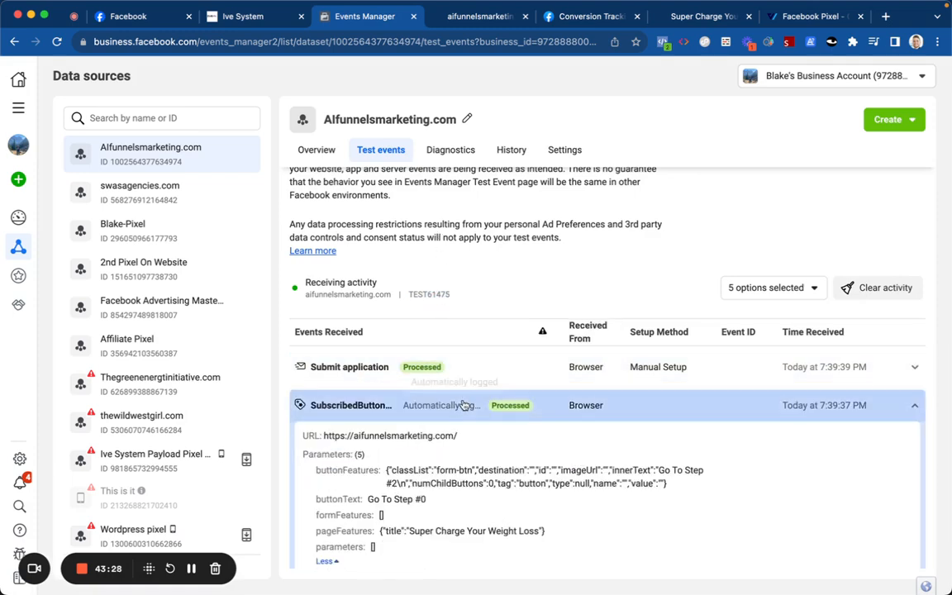
click(465, 405)
scroll(464, 404, down, 4)
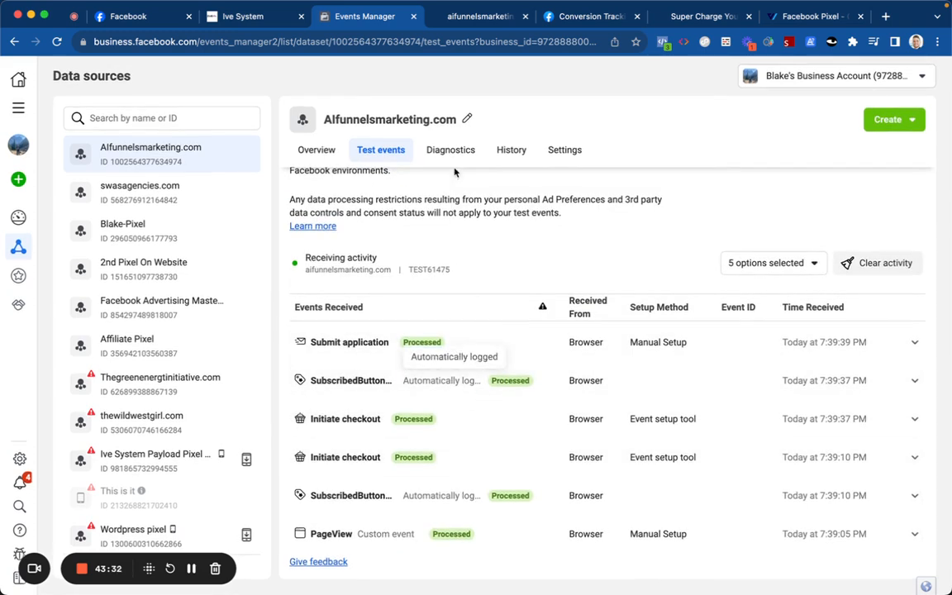
Step: Go back to the Ive System execution logs
click(474, 18)
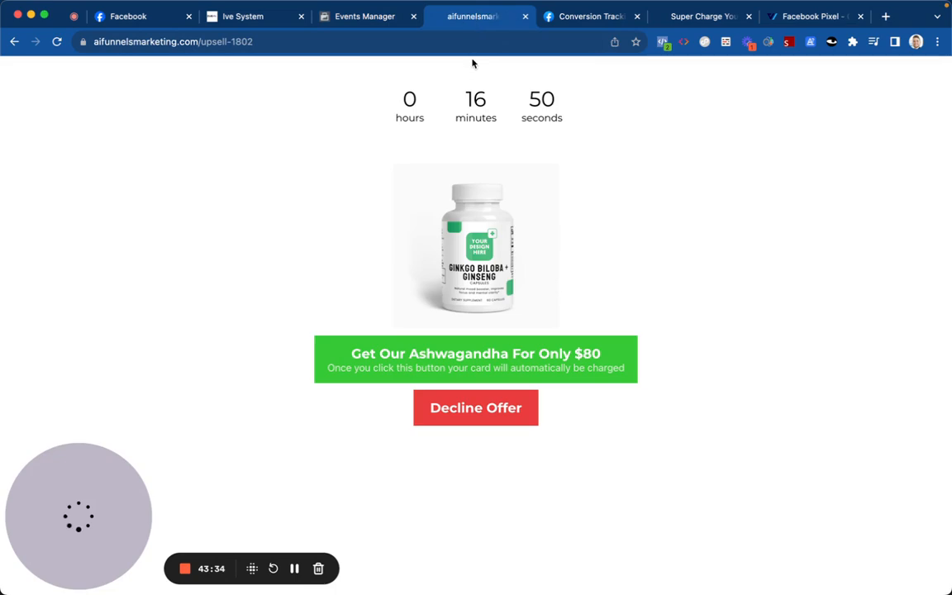
scroll(465, 166, left, 5)
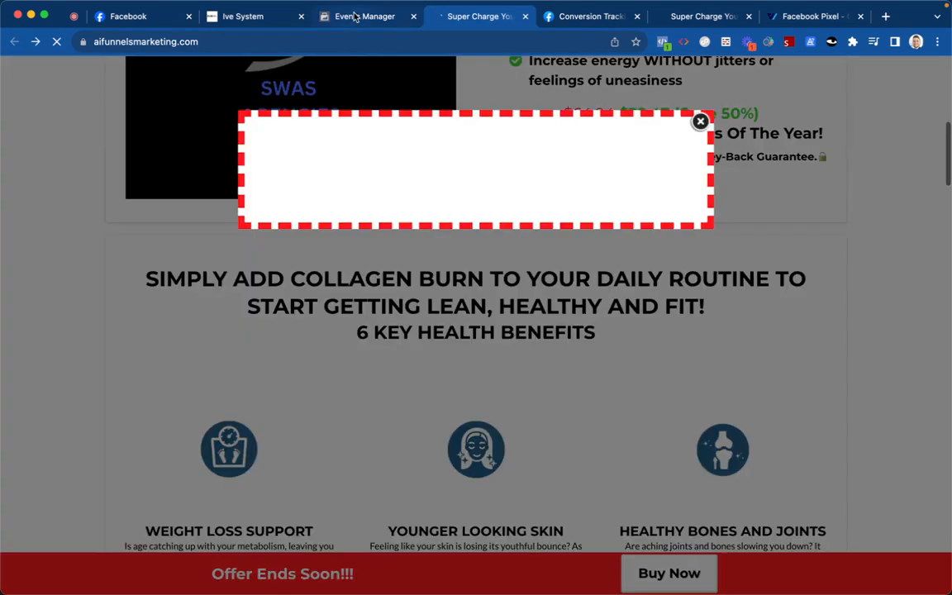
click(354, 18)
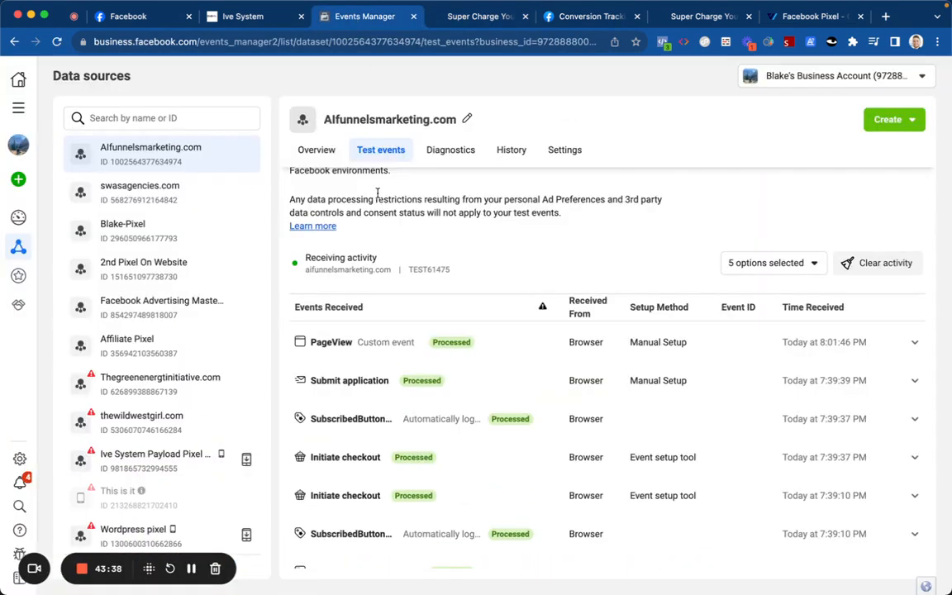
click(266, 15)
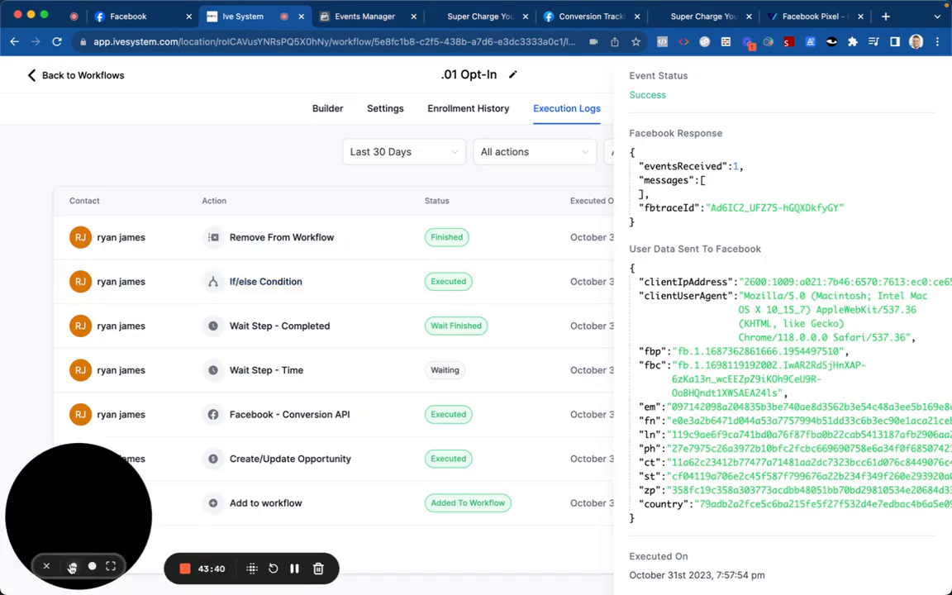
Step: Paste TEST61475 as the FB Conversion API test code, save action and workflow, then return to Workflows
click(48, 567)
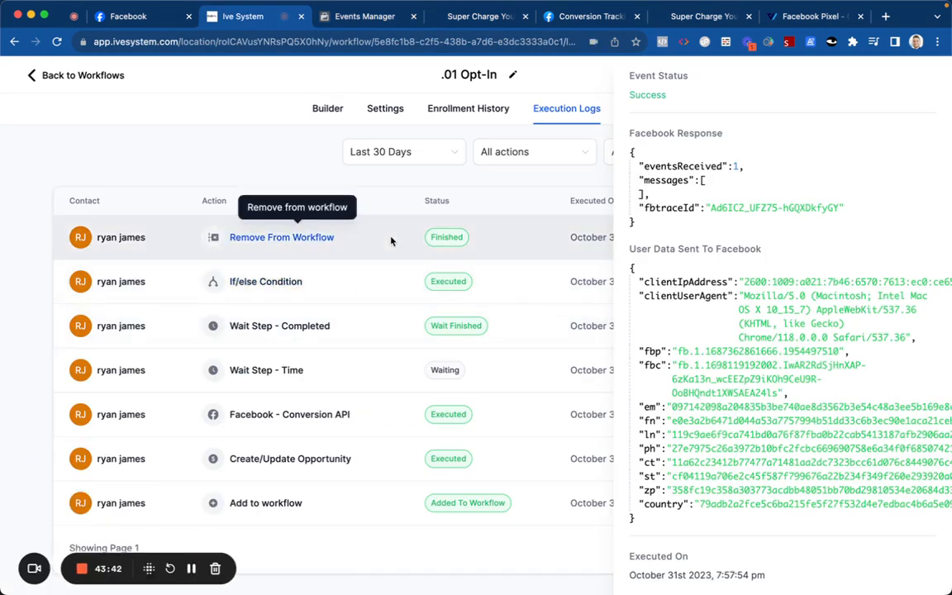
scroll(393, 198, up, 1)
click(328, 108)
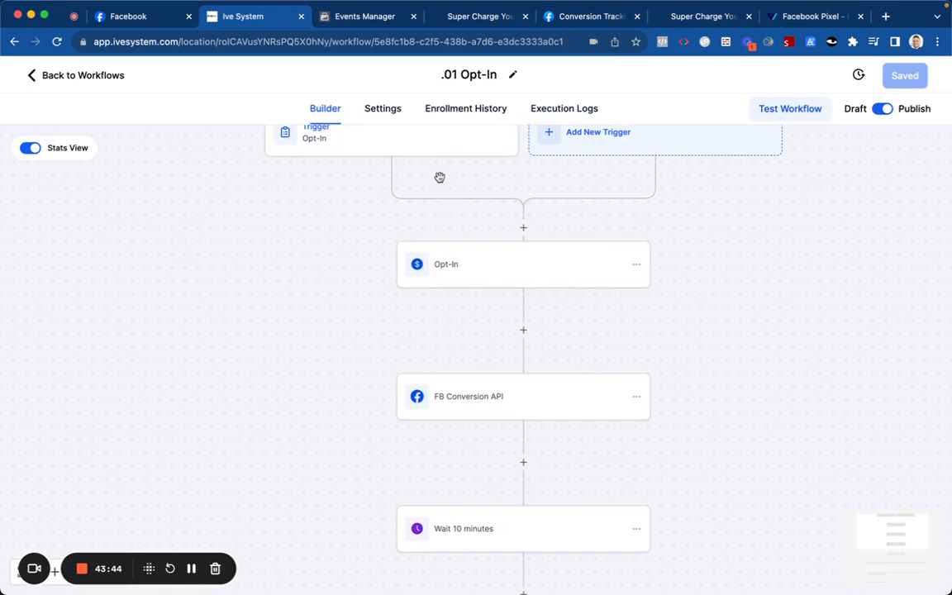
click(496, 396)
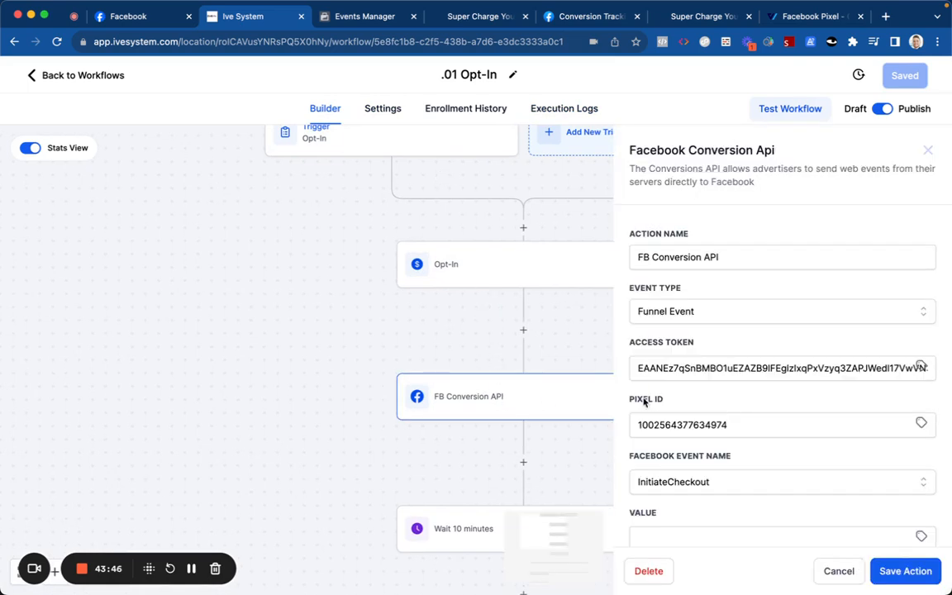
scroll(655, 375, down, 5)
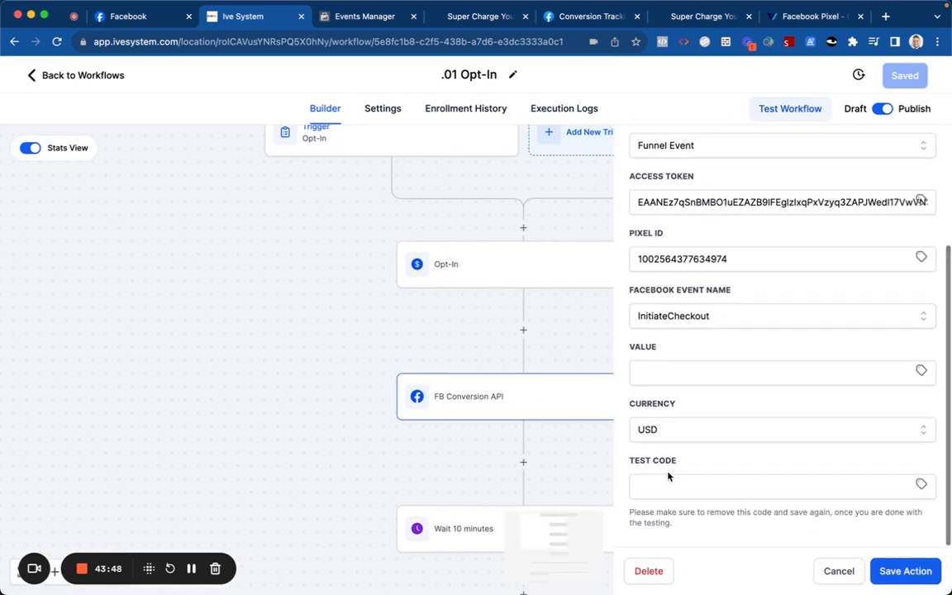
click(664, 483)
key(super+v)
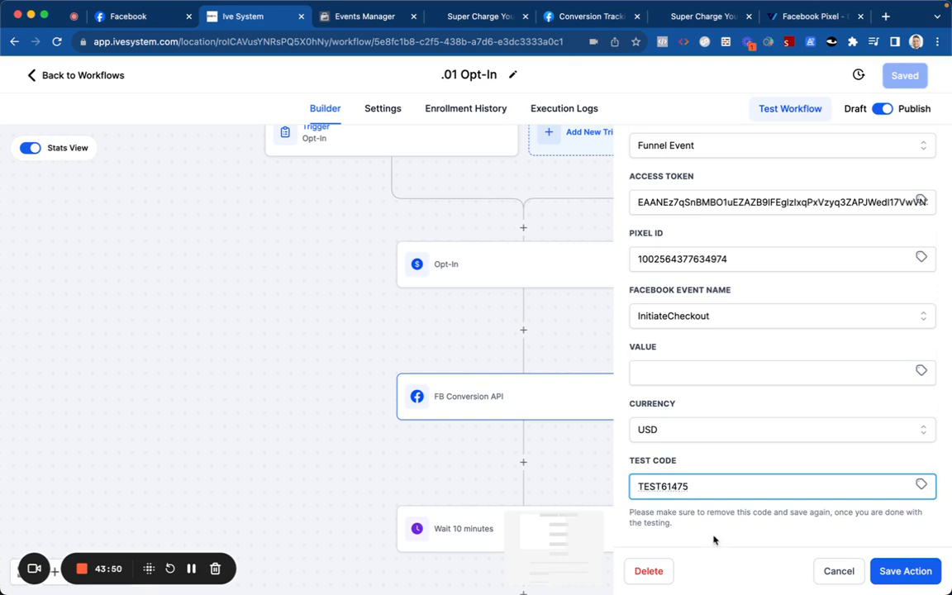
click(888, 571)
click(904, 79)
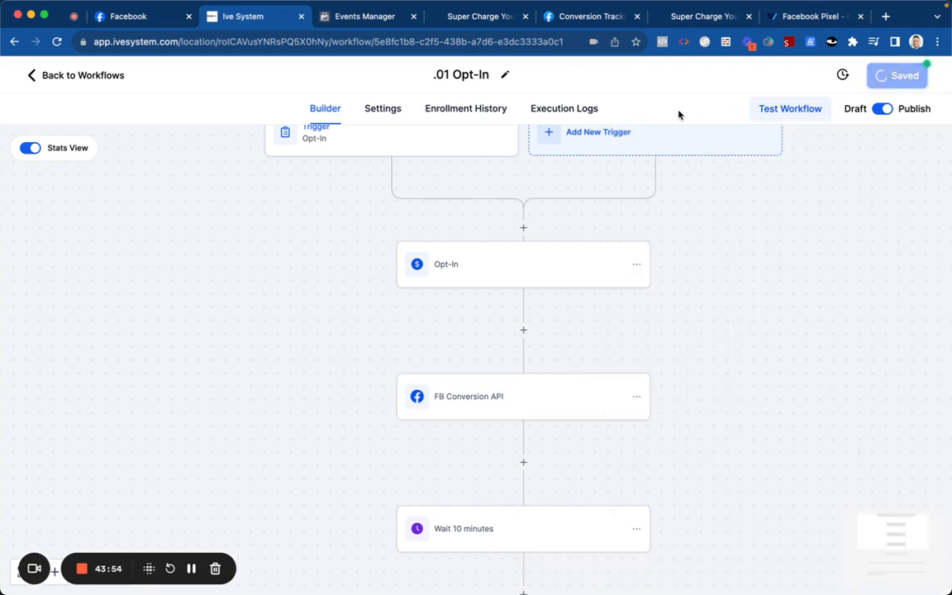
click(99, 77)
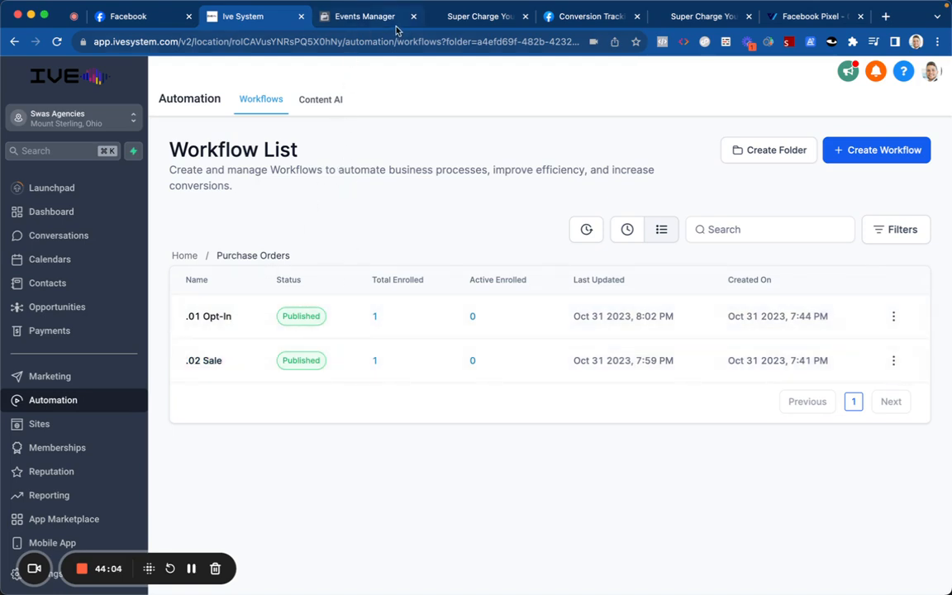
Step: Fill in the shipping form's name, phone number, street address and city/zip fields
click(446, 16)
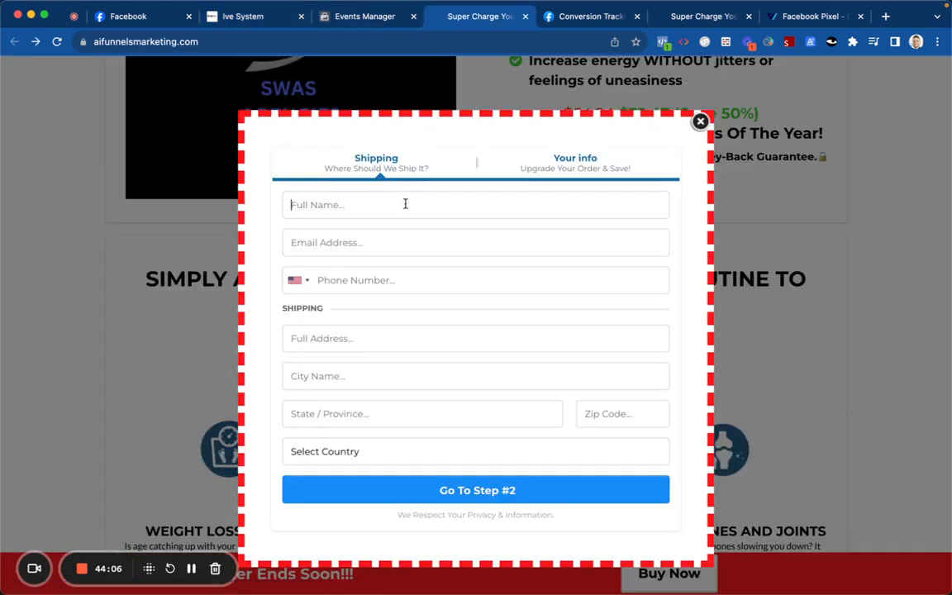
text(ja)
text(jamo)
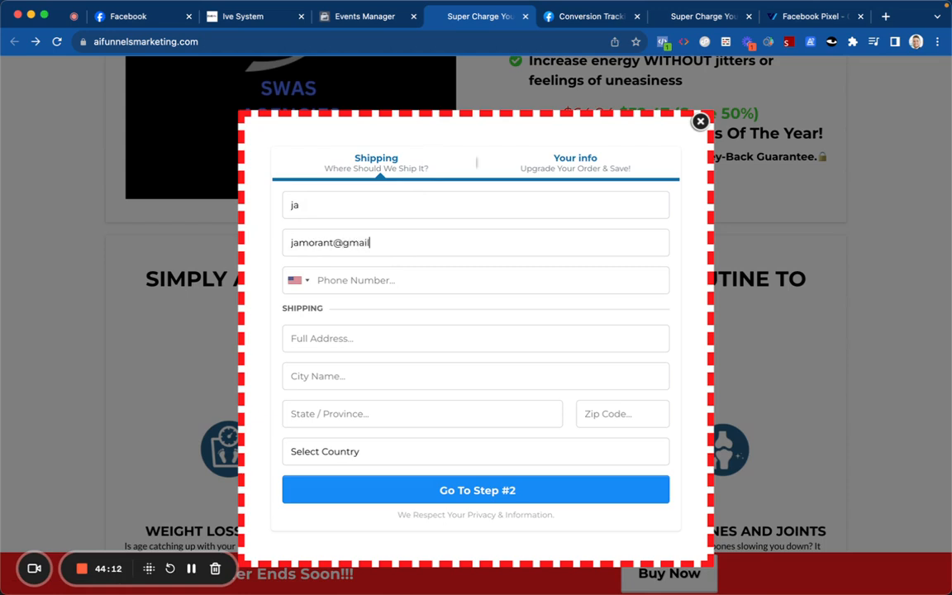
click(402, 279)
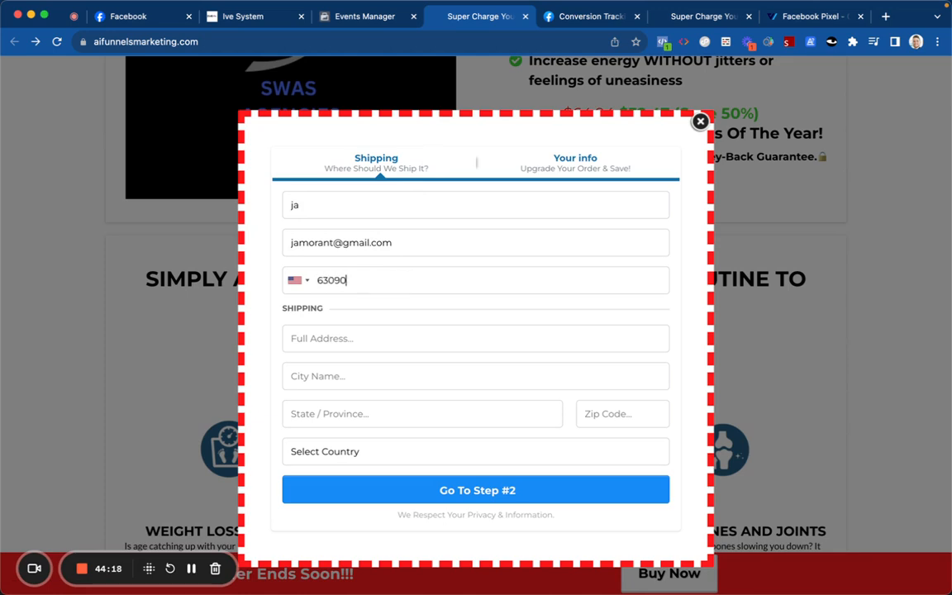
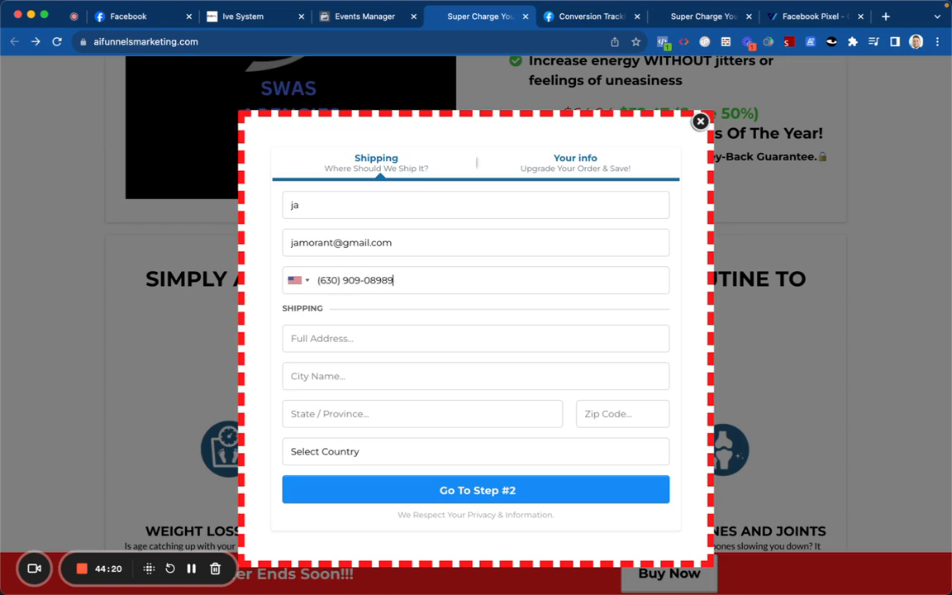
click(386, 329)
text(123 street)
click(386, 375)
text(city)
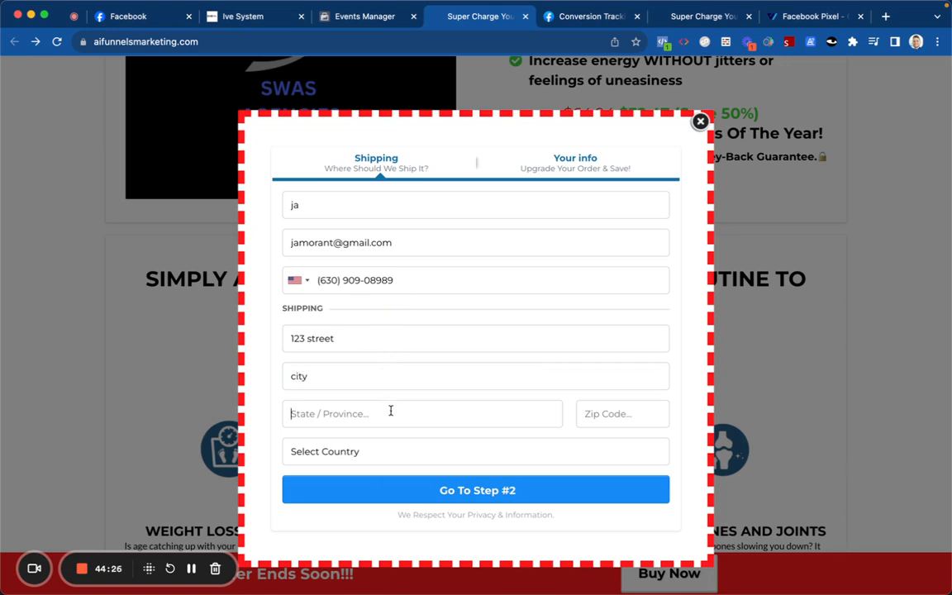
text(CA)
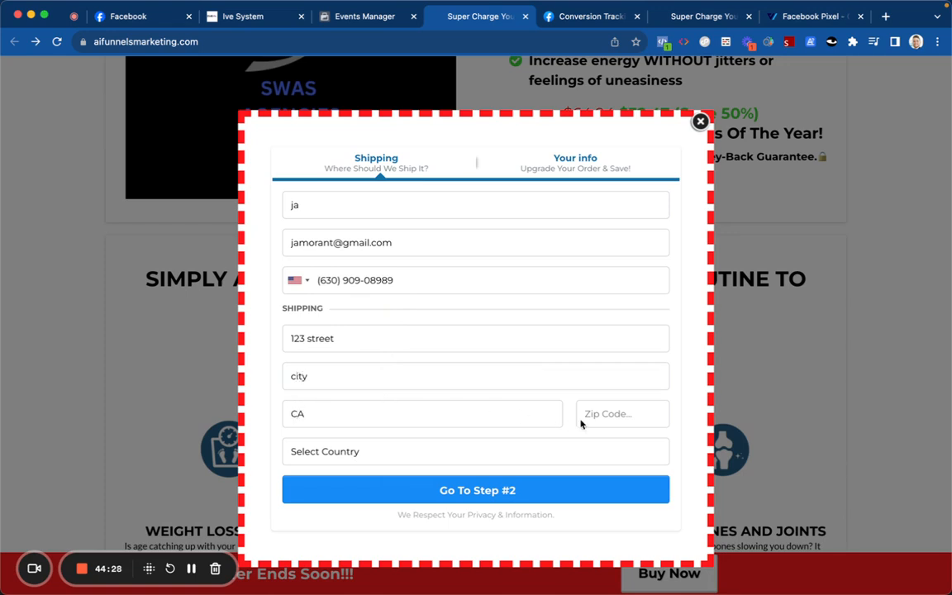
text(43245)
Step: Choose United States as country, pass the 'I'm not a robot' check, and submit Go To Step #2
click(520, 451)
click(506, 467)
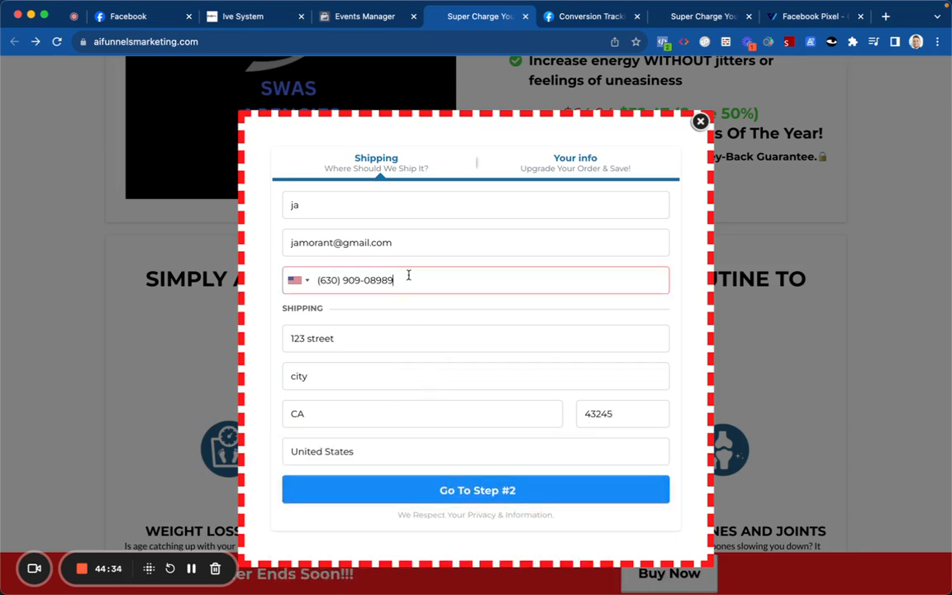
click(471, 489)
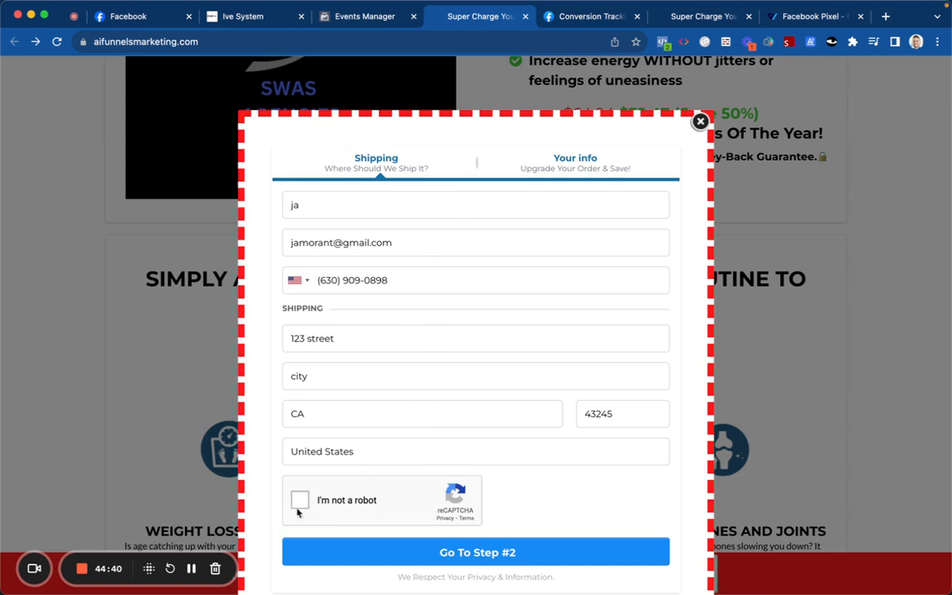
click(299, 501)
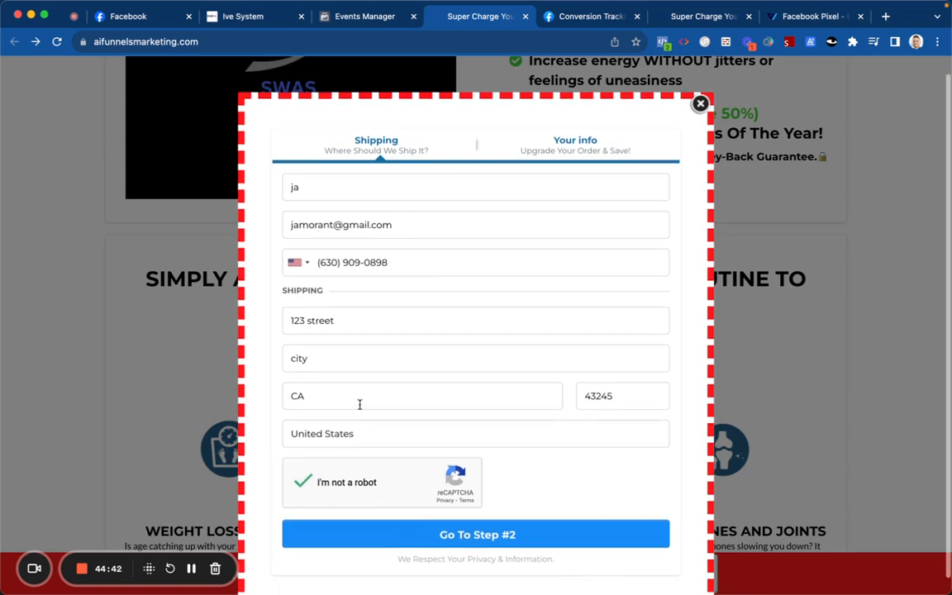
click(381, 531)
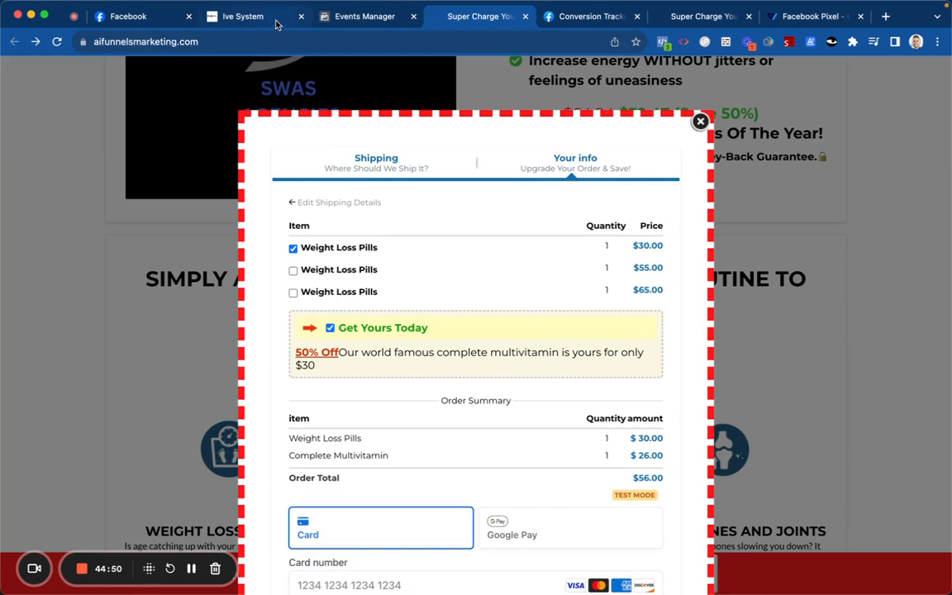
Step: Open the .01 Opt-In workflow builder, scroll through its steps, then go back to Workflows
click(248, 16)
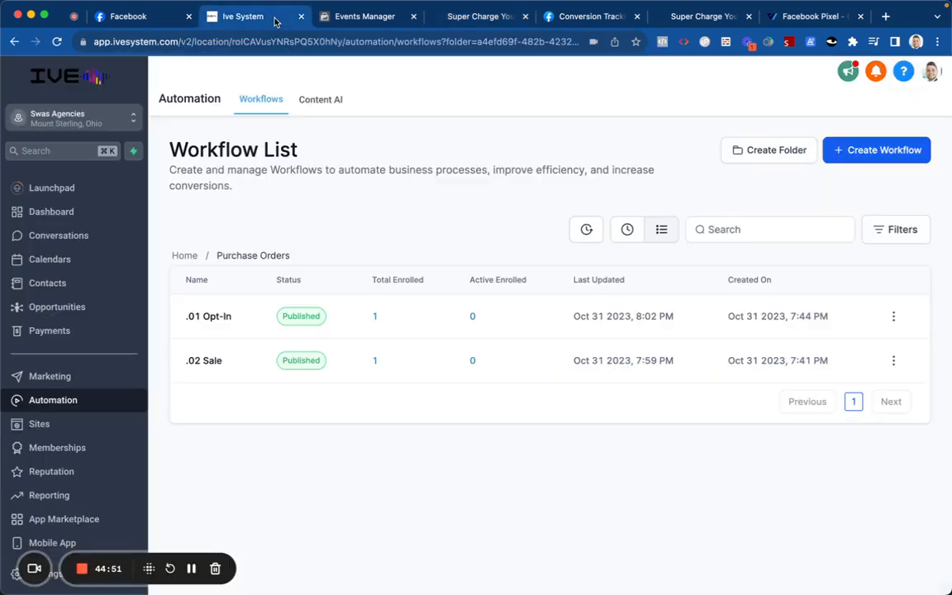
click(224, 318)
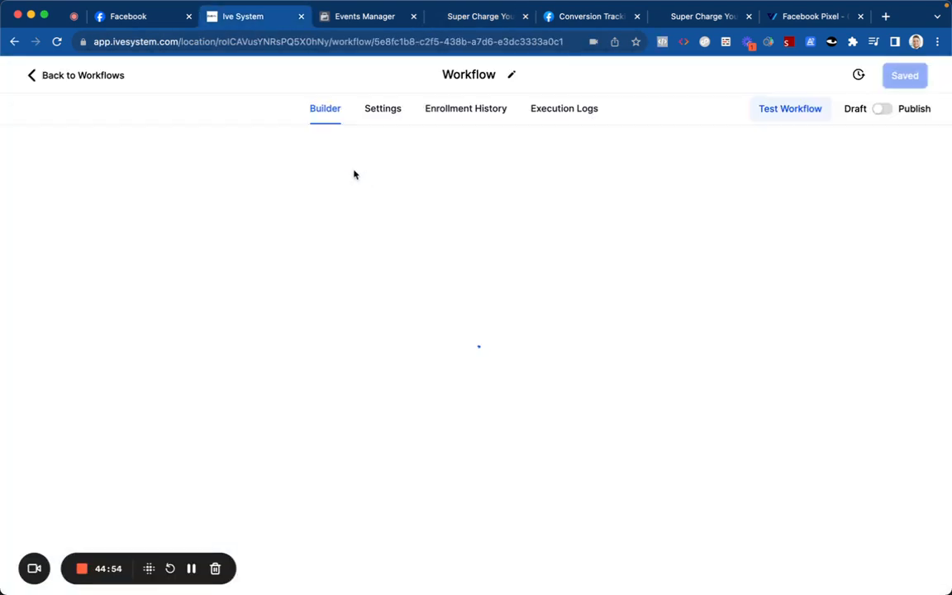
scroll(427, 269, down, 5)
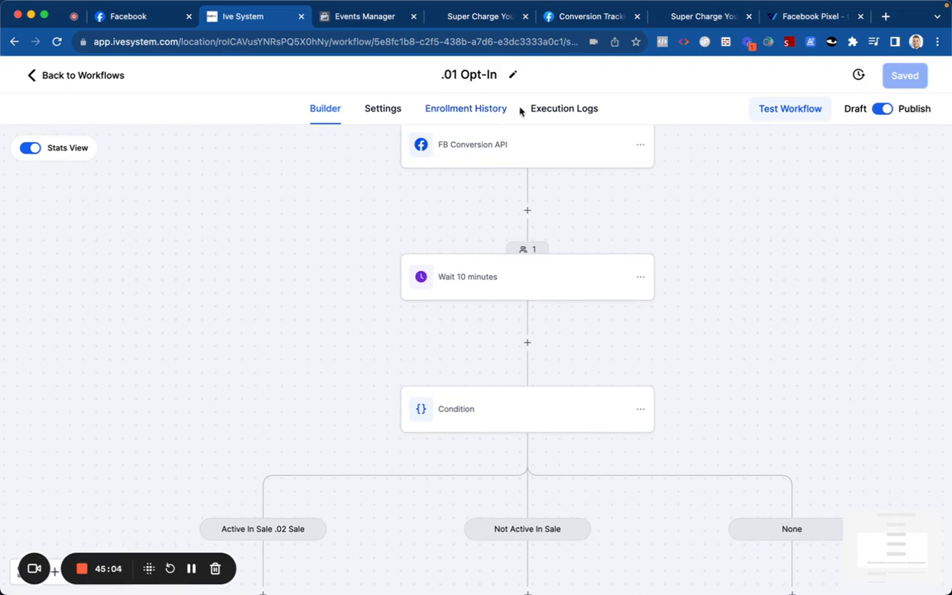
click(382, 110)
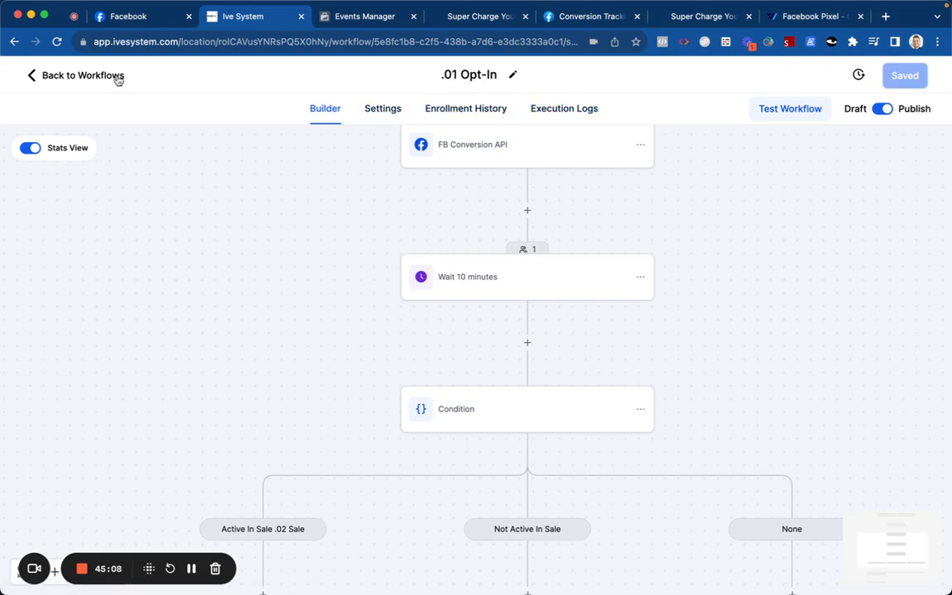
click(82, 76)
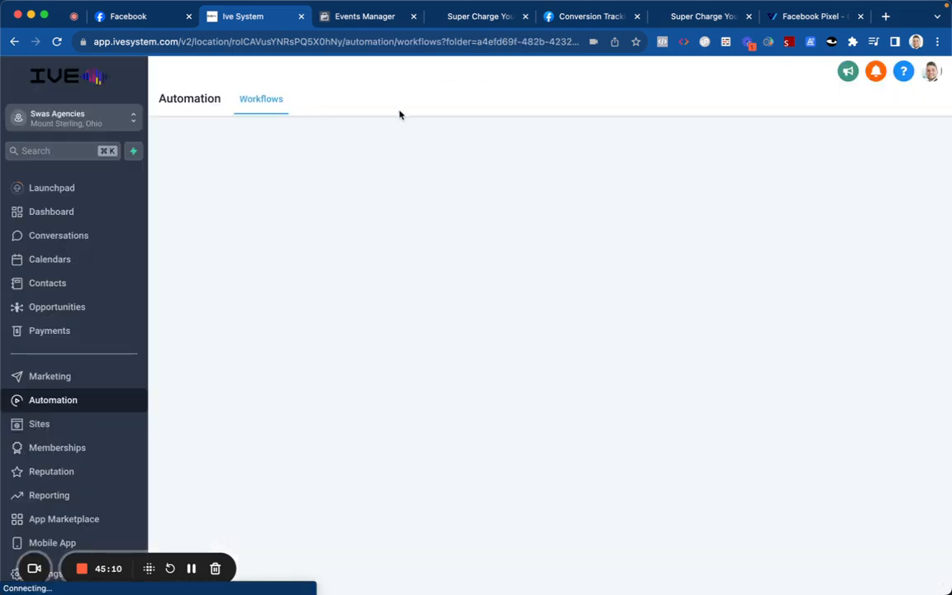
Step: Expand the Initiate checkout test event, highlight its Server source, and review its URL and user data
click(379, 16)
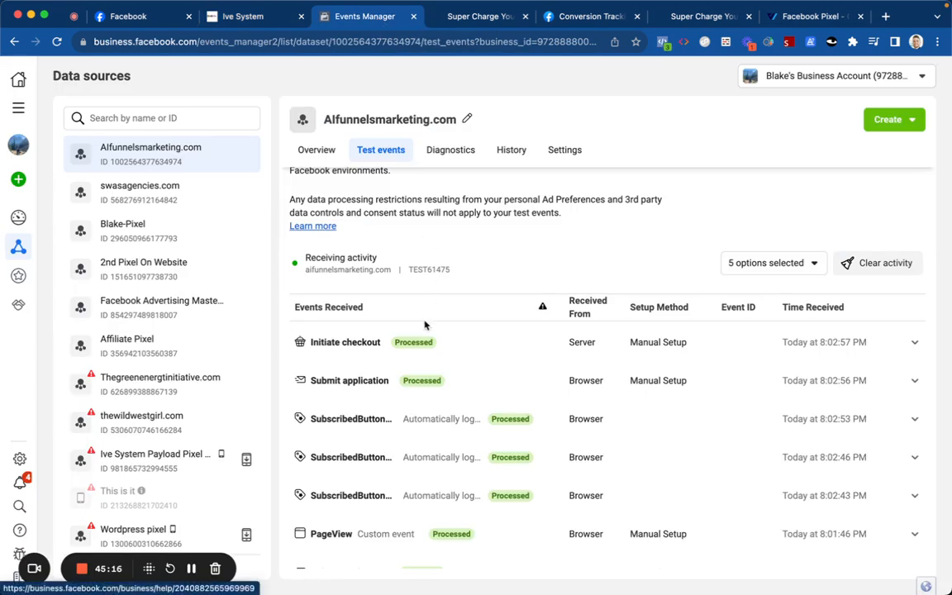
click(423, 351)
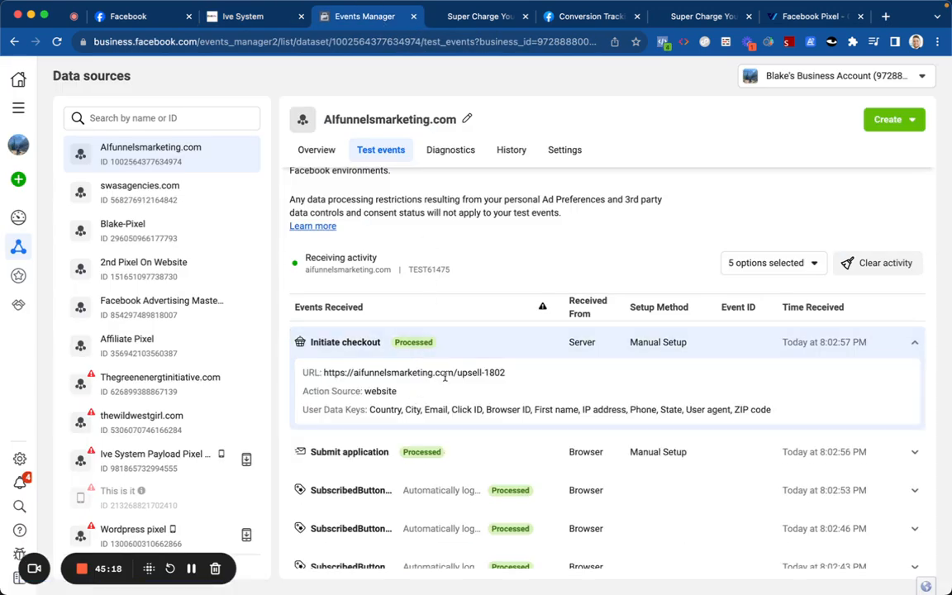
drag(570, 346, 607, 348)
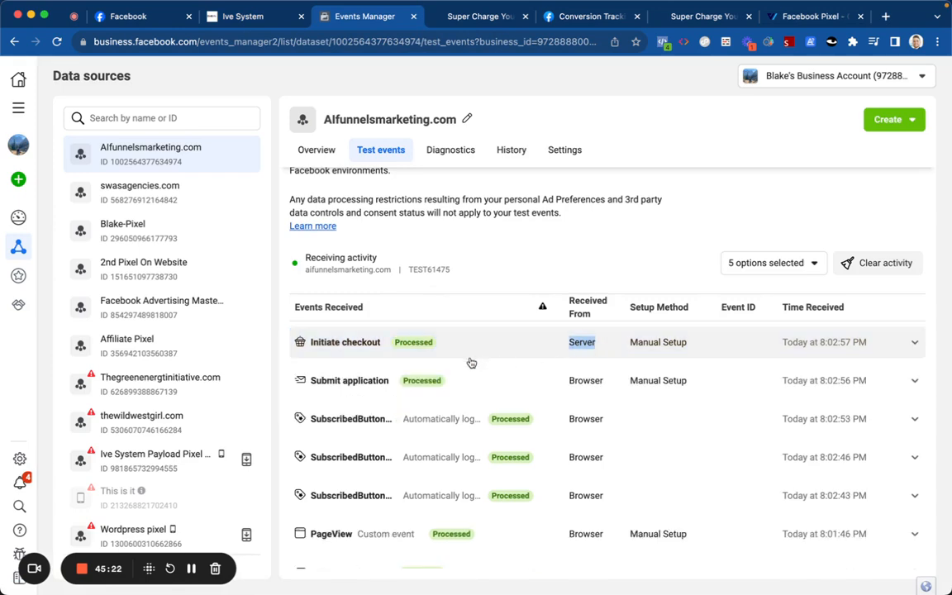
scroll(478, 363, down, 1)
click(482, 321)
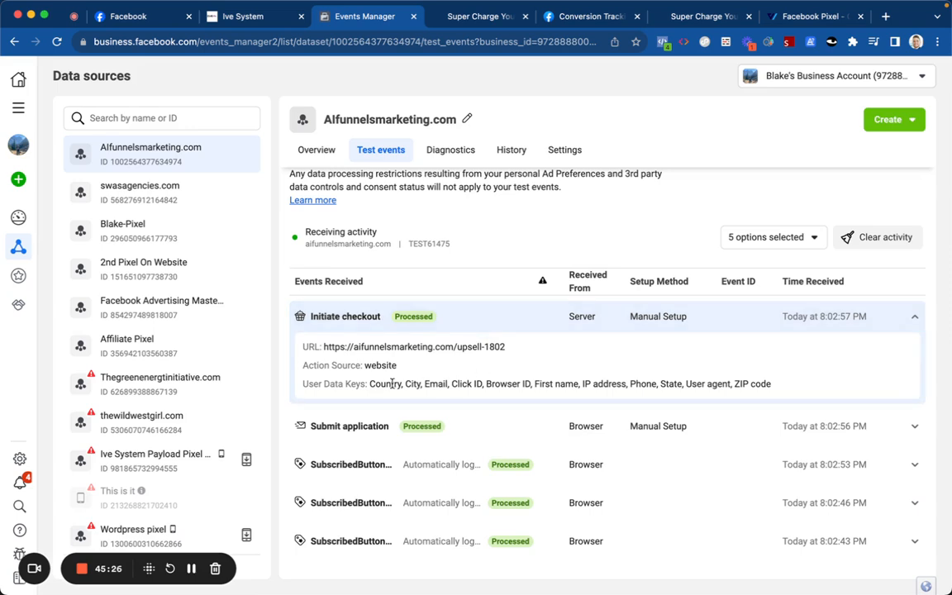
click(464, 318)
scroll(462, 319, up, 3)
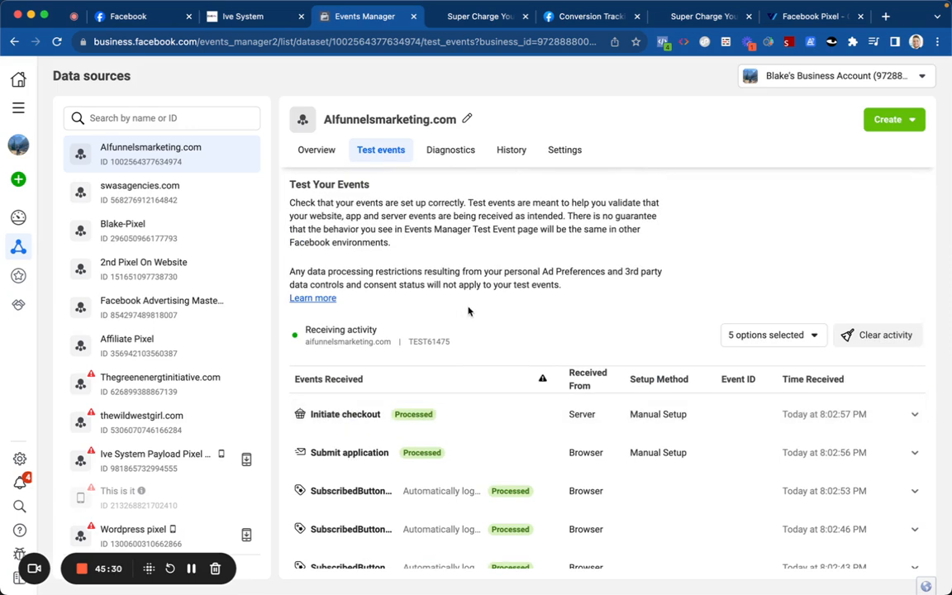
Step: From the dataset Overview, start connecting a CRM data source and pass its introduction
click(318, 155)
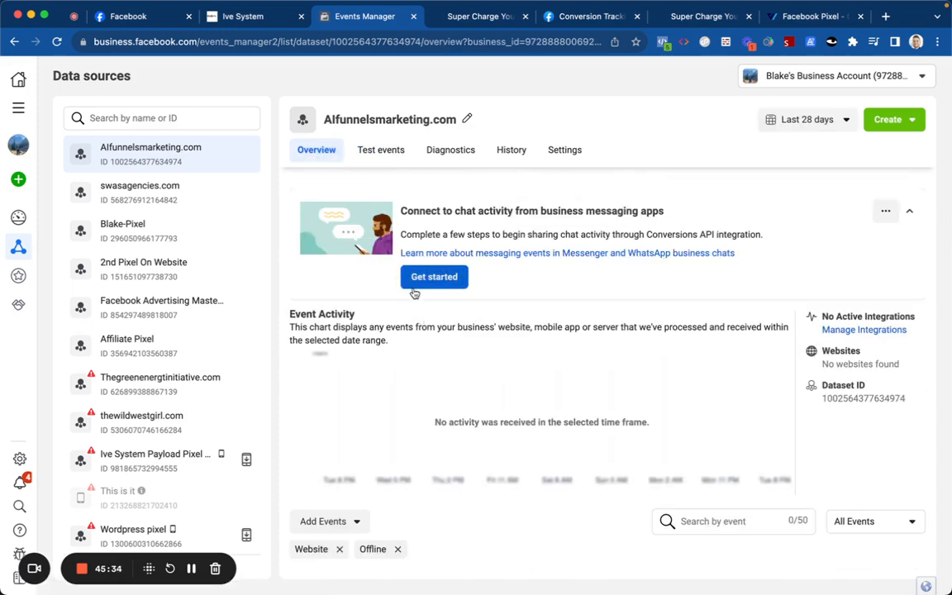
scroll(417, 318, down, 3)
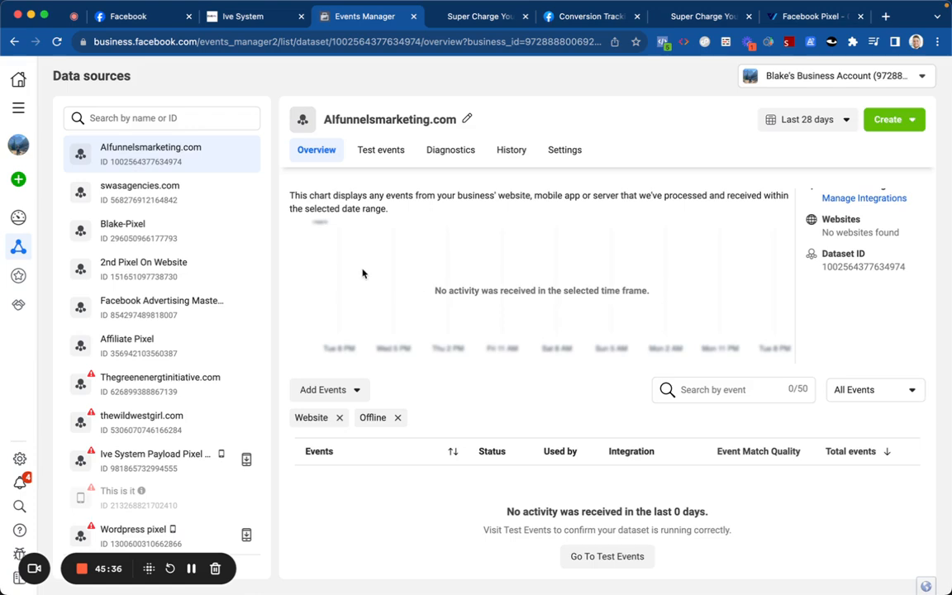
scroll(361, 274, up, 3)
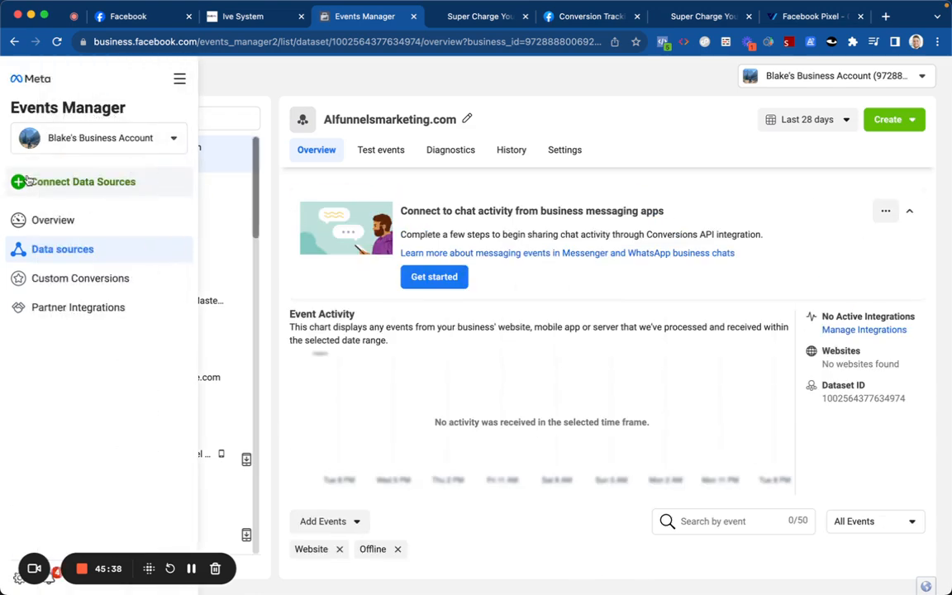
click(27, 180)
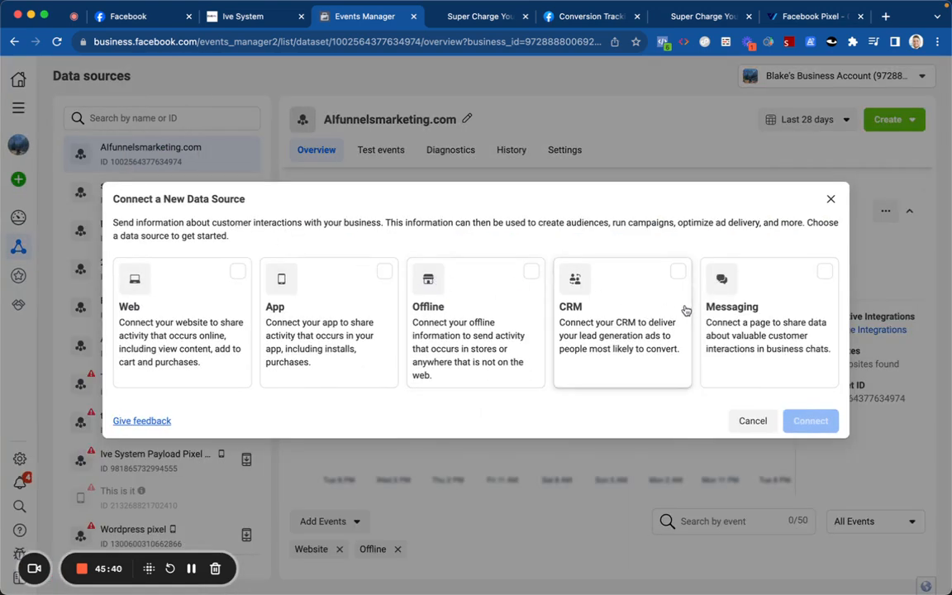
click(650, 298)
click(809, 423)
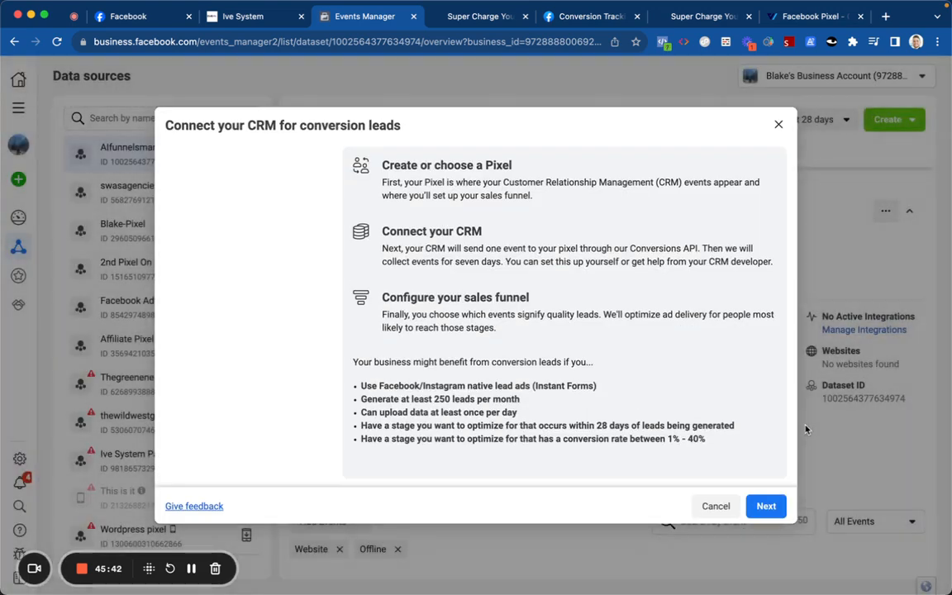
click(762, 506)
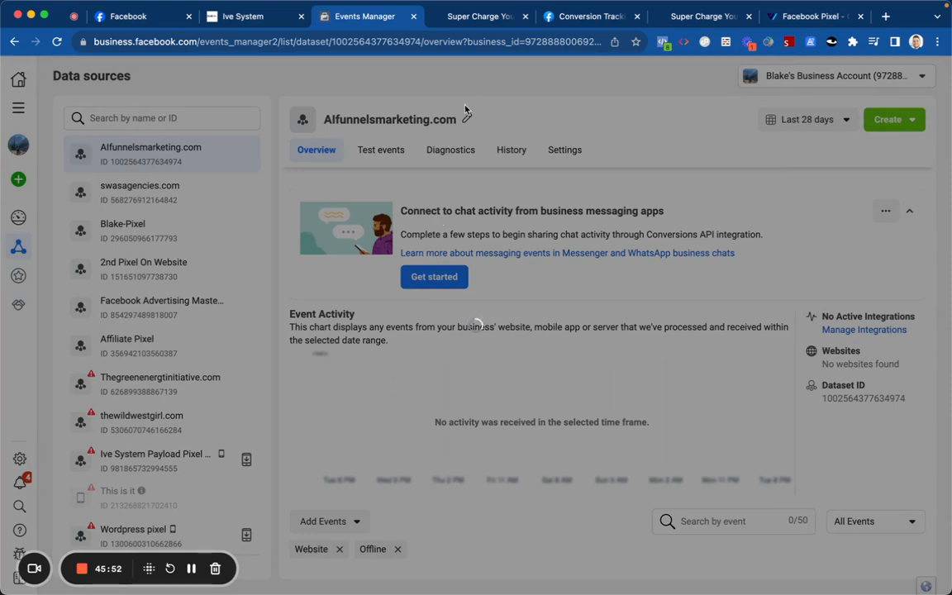
Step: Search 'AI', select the Alfunnelsmarketing.com pixel, and continue
click(424, 201)
text(A)
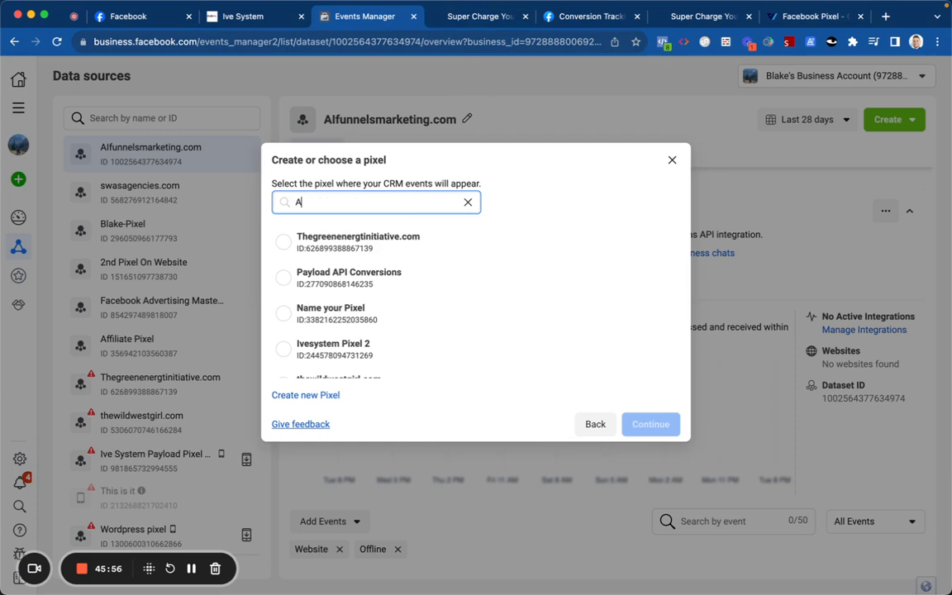
text(Ifu)
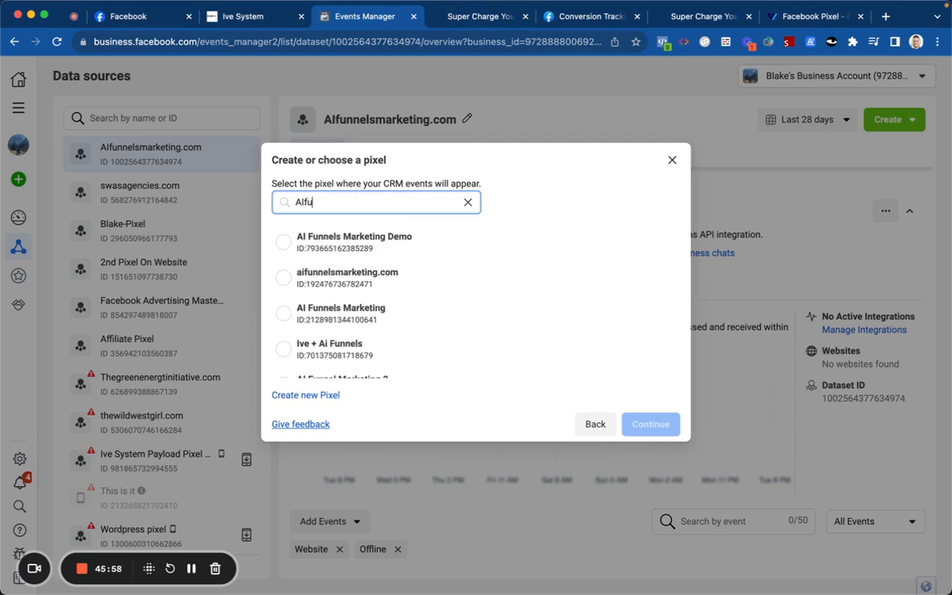
click(433, 276)
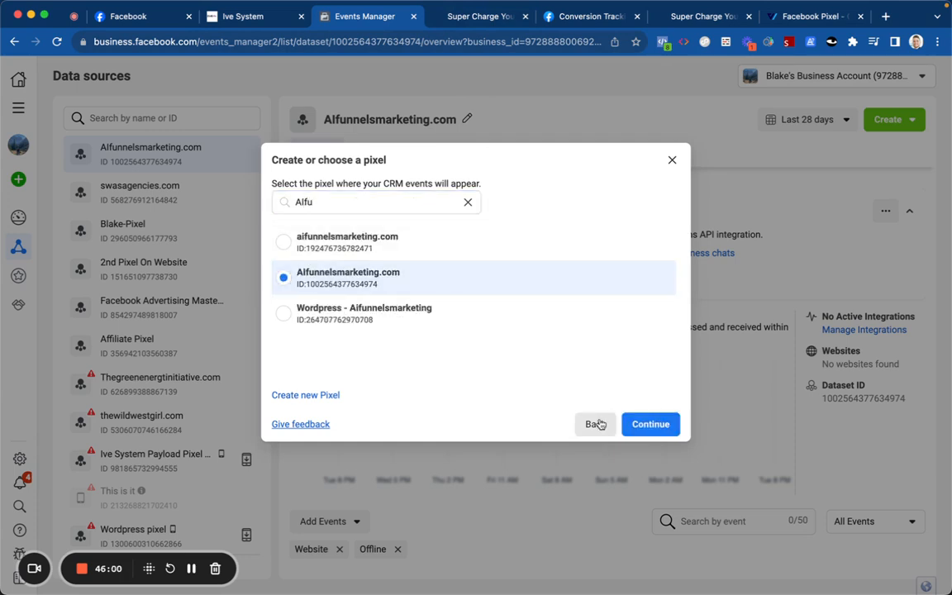
click(651, 423)
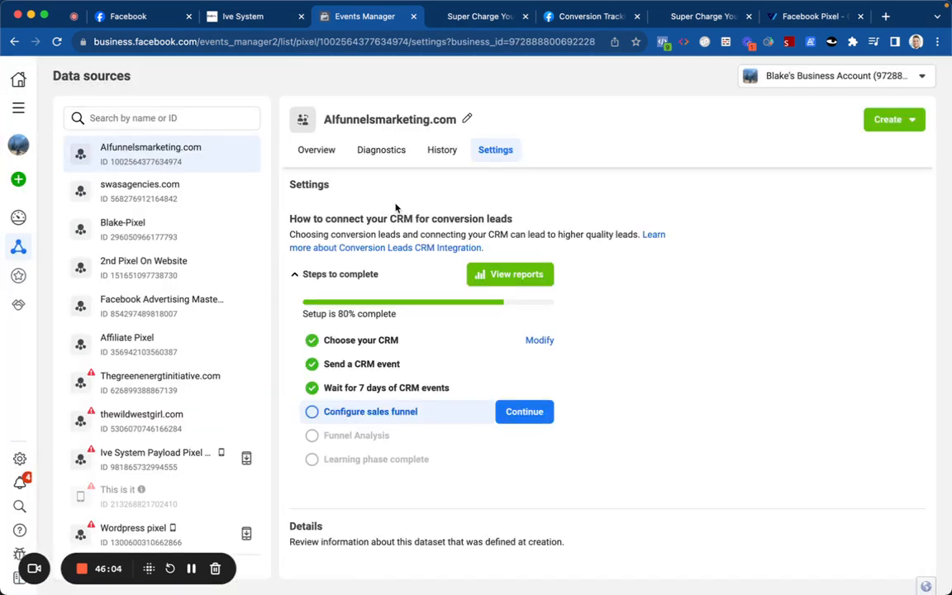
Step: View the conversion-leads diagnostic reports and Funnel Analysis, then reopen the CRM choice with Modify
scroll(388, 215, down, 2)
scroll(442, 258, down, 1)
scroll(442, 260, up, 1)
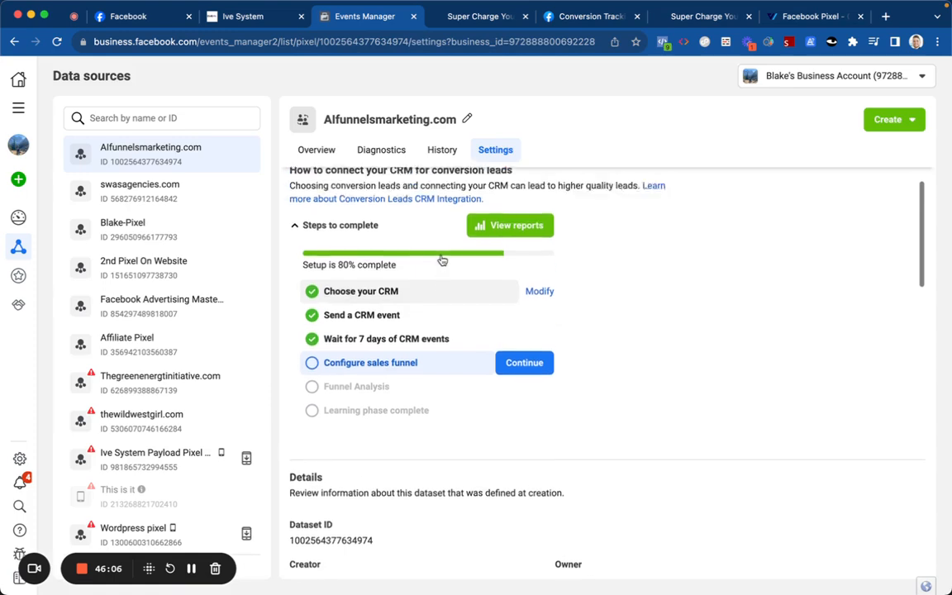
click(475, 236)
scroll(488, 347, down, 5)
scroll(494, 324, up, 5)
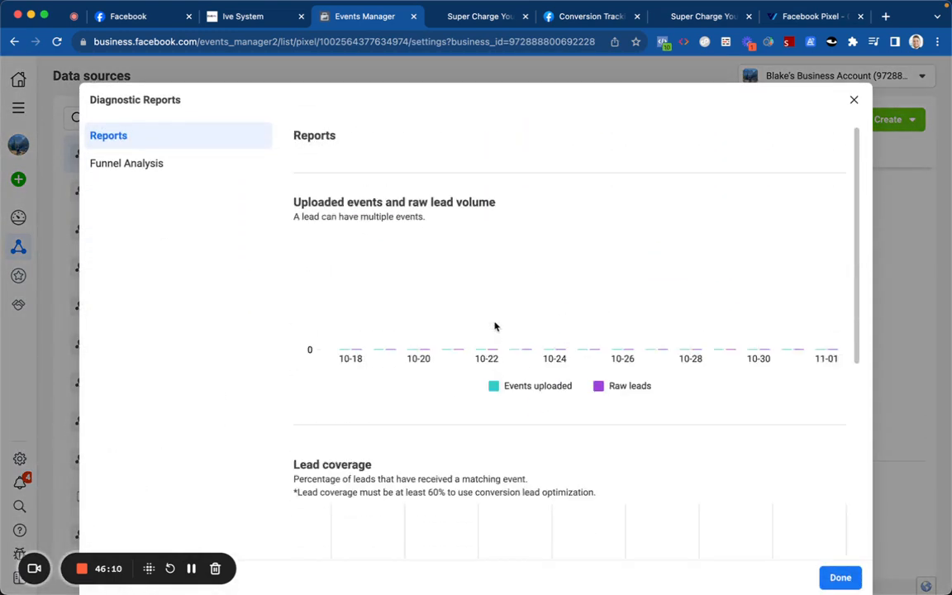
click(186, 167)
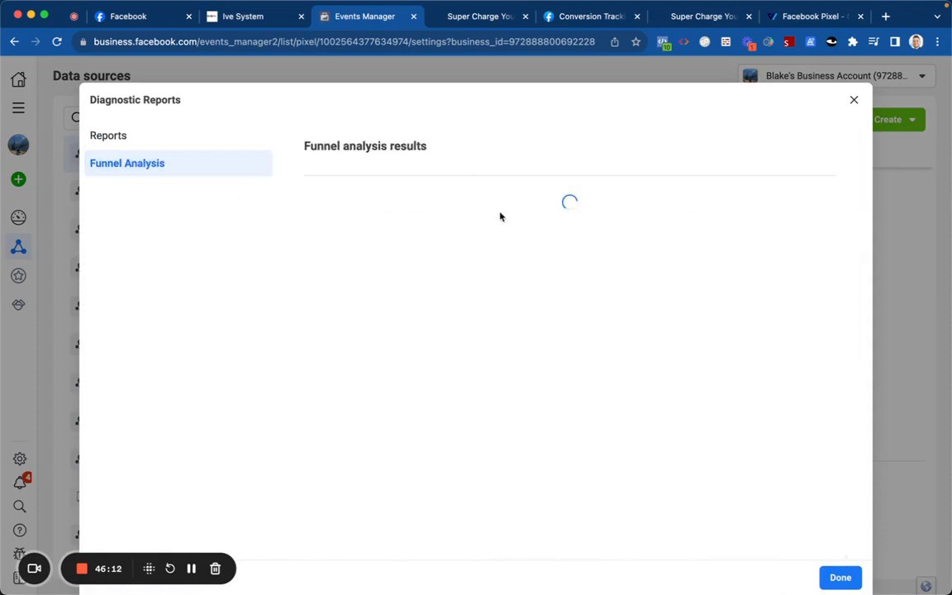
click(852, 101)
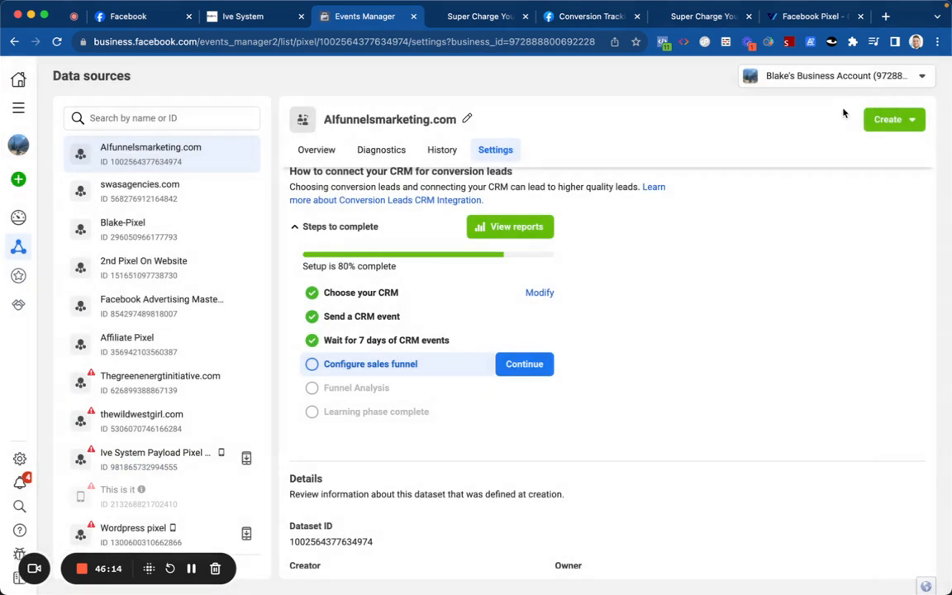
click(540, 292)
Step: Search 'lead con', pick LeadConnector as CRM via the third-party partner option, then close the partner tab
click(254, 157)
text(lead con)
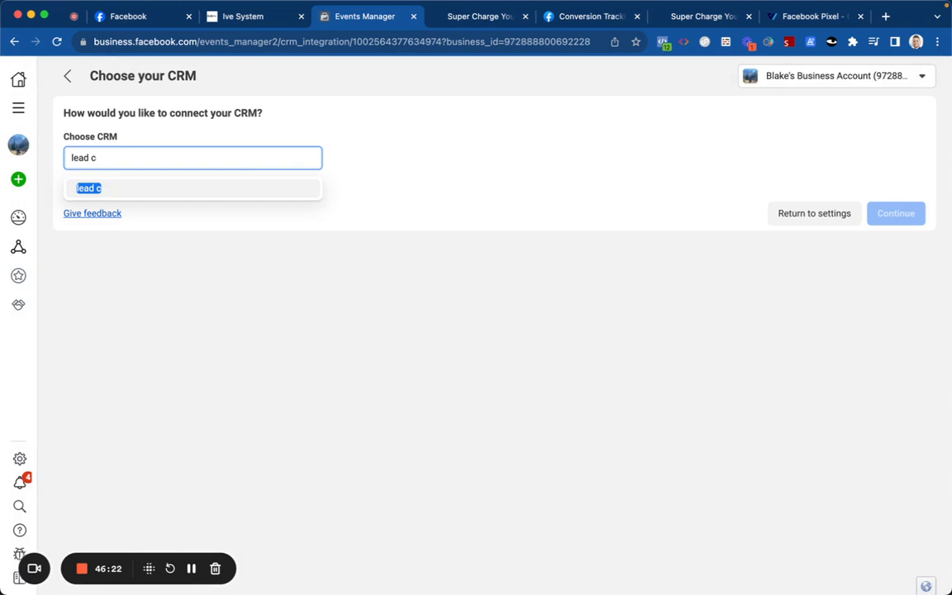
key(BackSpace)
key(BackSpace)
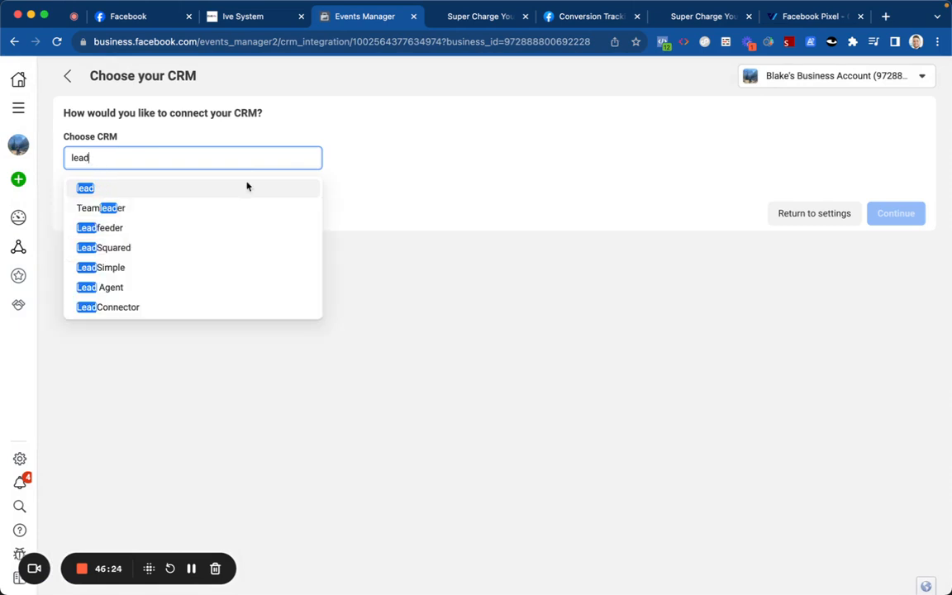
click(238, 307)
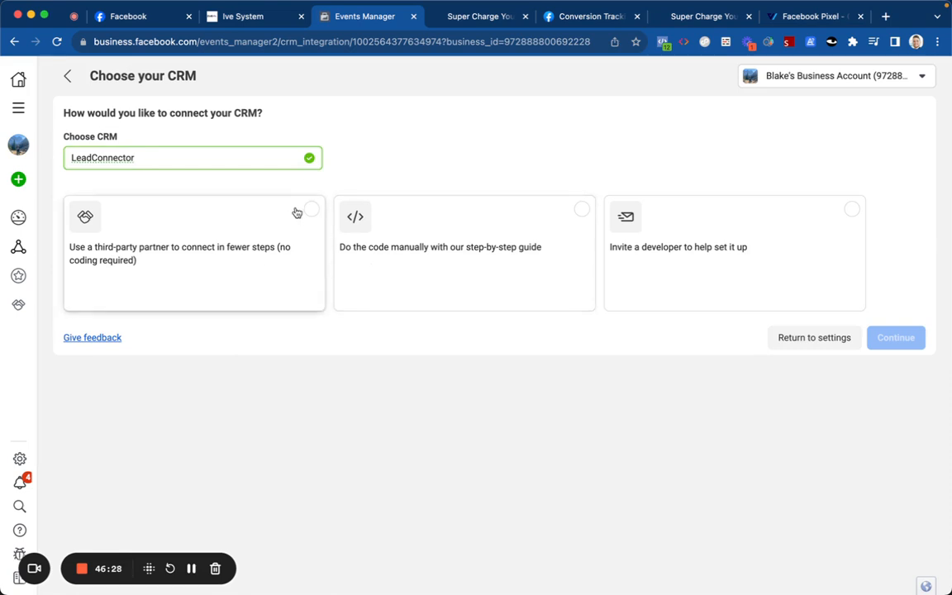
click(282, 245)
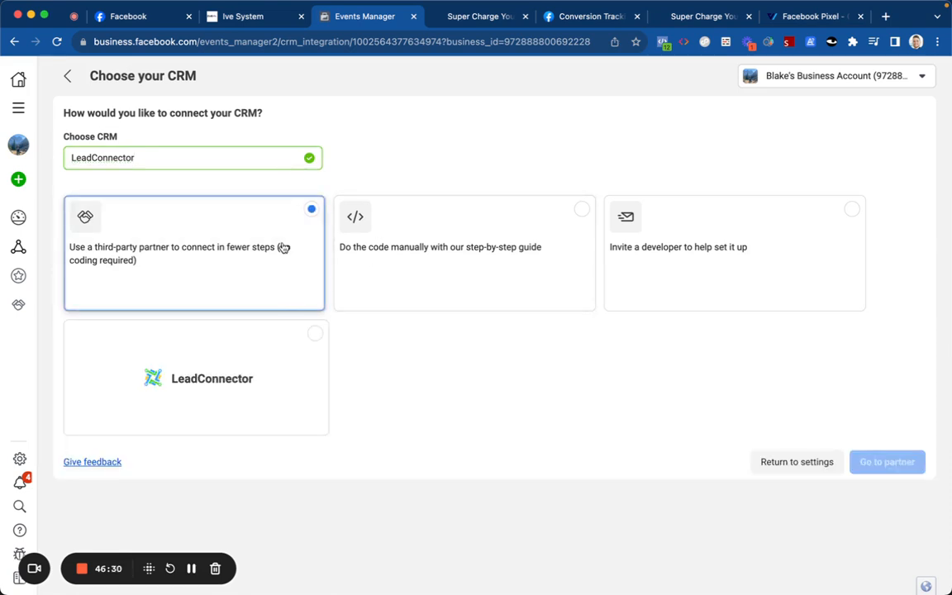
click(282, 339)
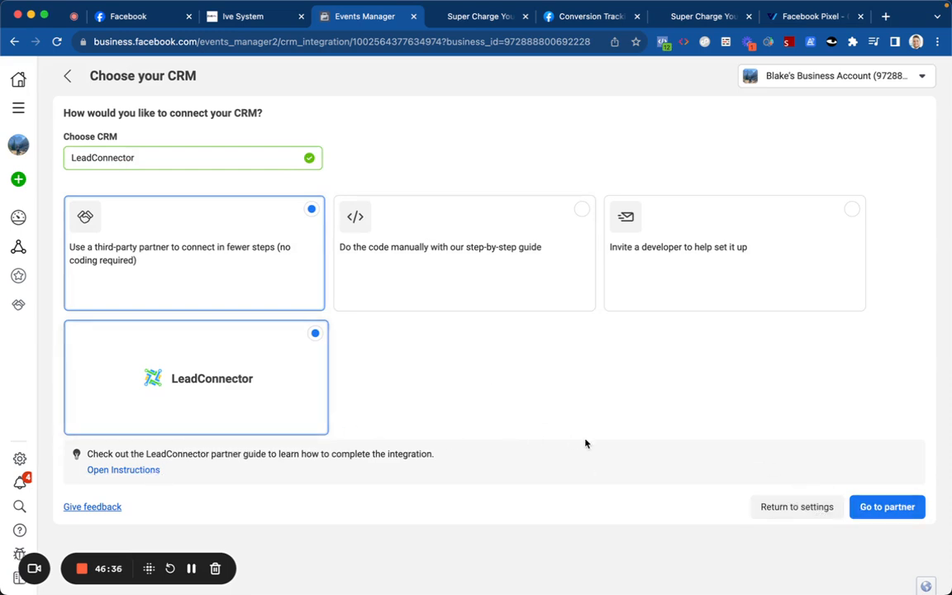
click(878, 506)
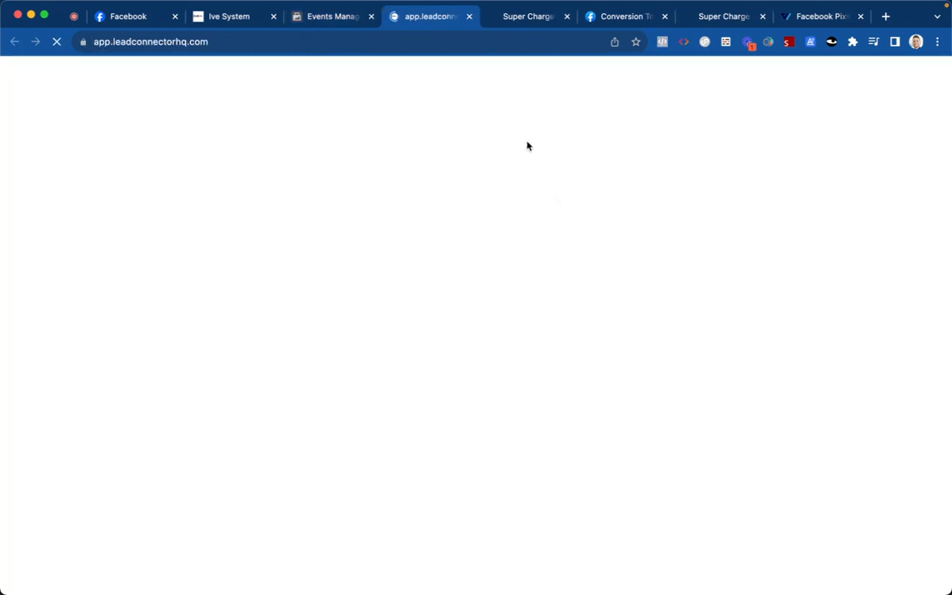
click(468, 16)
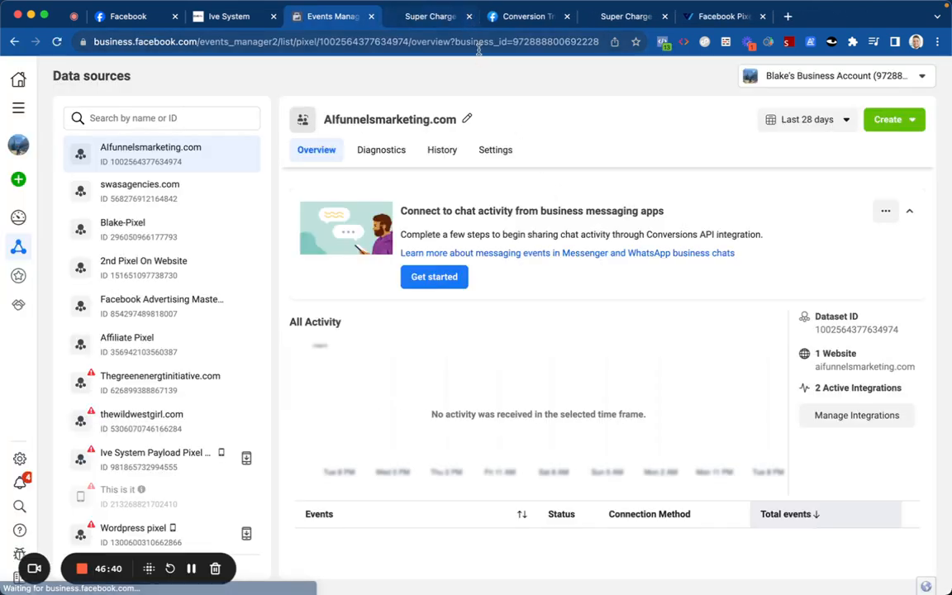
Step: Review the dataset Settings' CRM setup steps and expand the customer information parameters
click(495, 150)
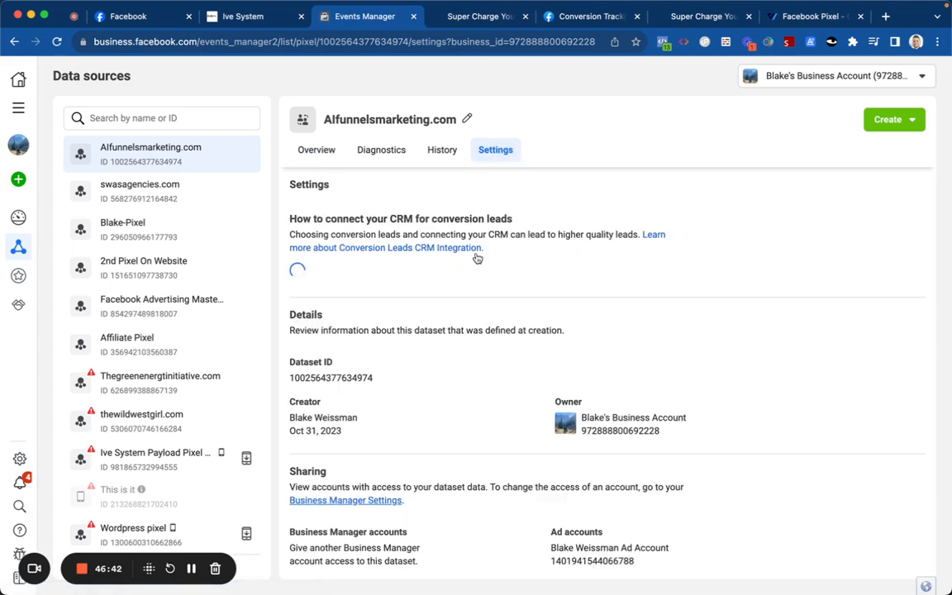
scroll(406, 343, down, 3)
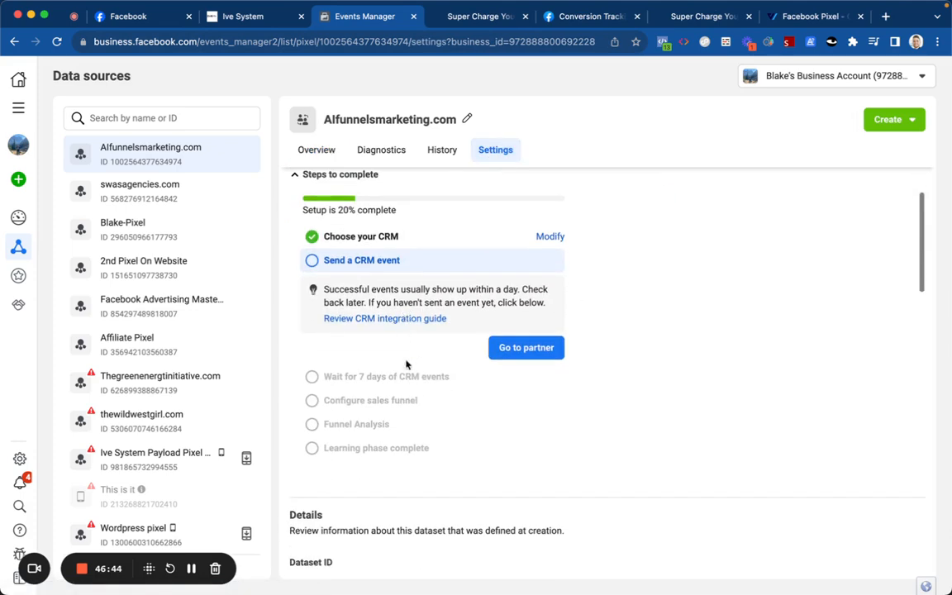
scroll(404, 376, down, 4)
scroll(404, 376, down, 6)
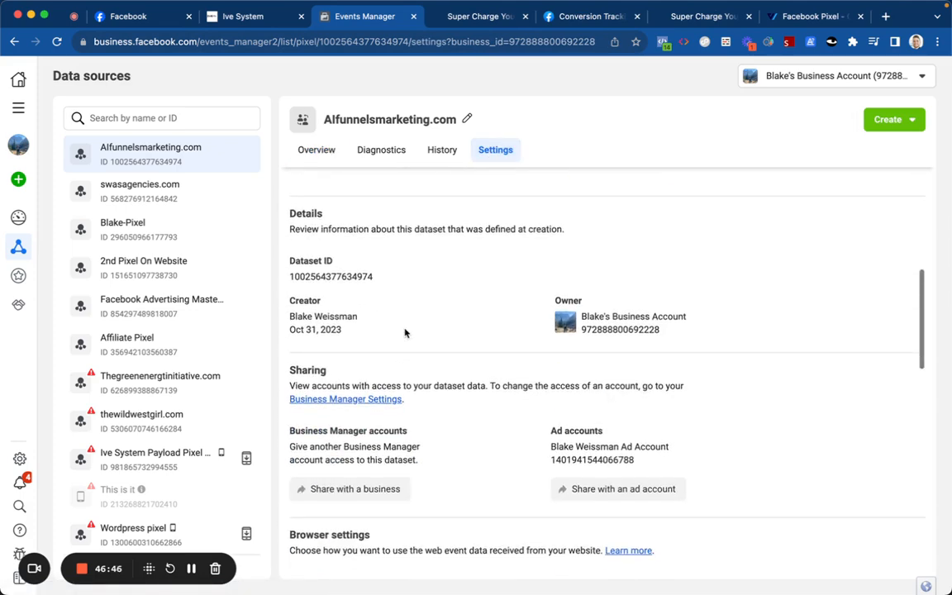
scroll(405, 328, down, 2)
click(406, 332)
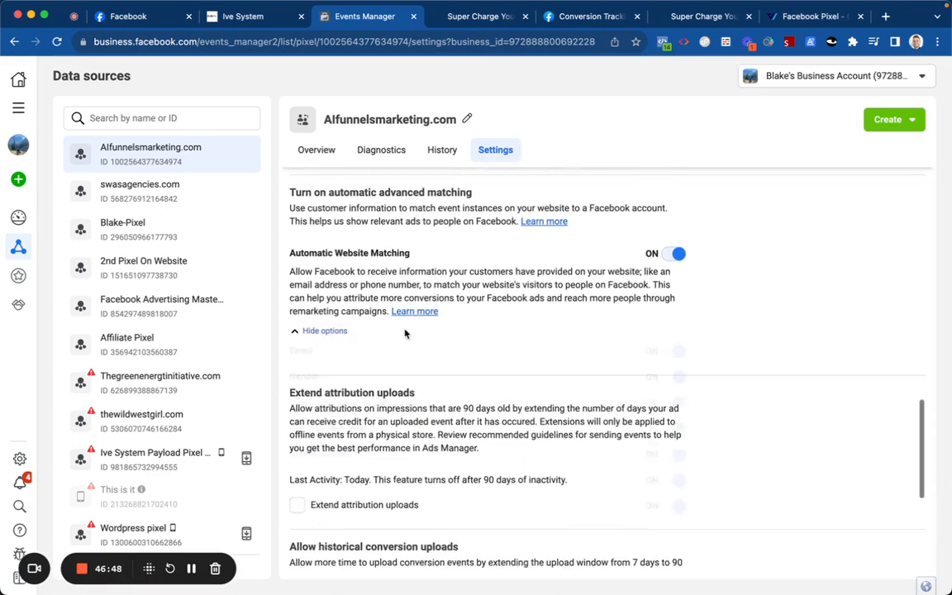
scroll(406, 332, down, 3)
scroll(409, 276, down, 1)
scroll(411, 301, up, 15)
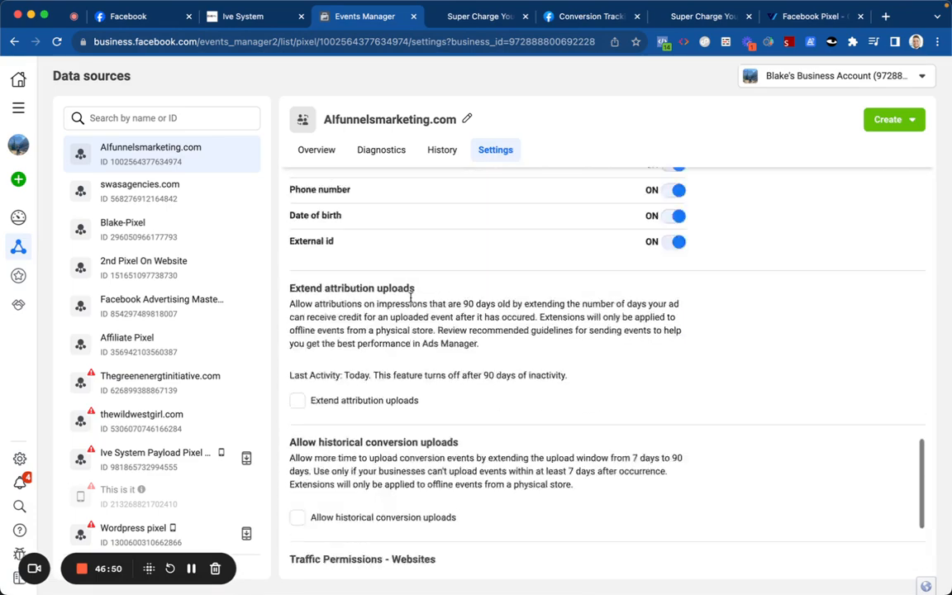
Step: Return to the dataset Overview and reload the page
click(318, 152)
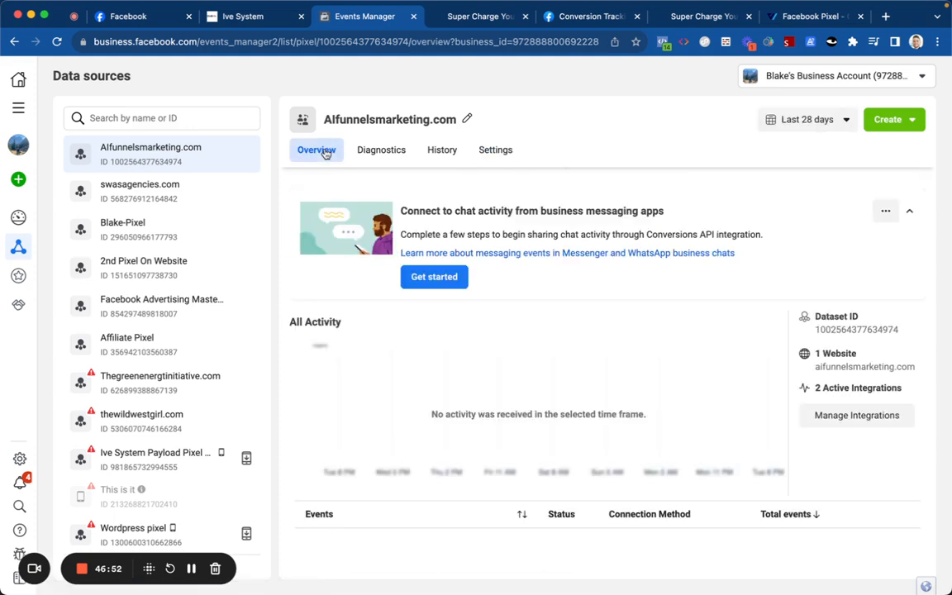
scroll(481, 391, down, 1)
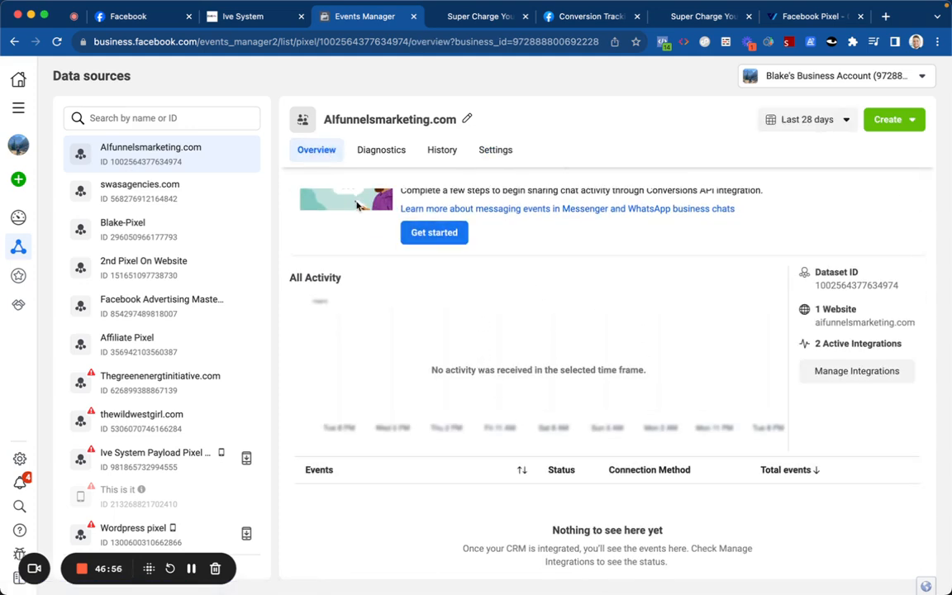
click(57, 43)
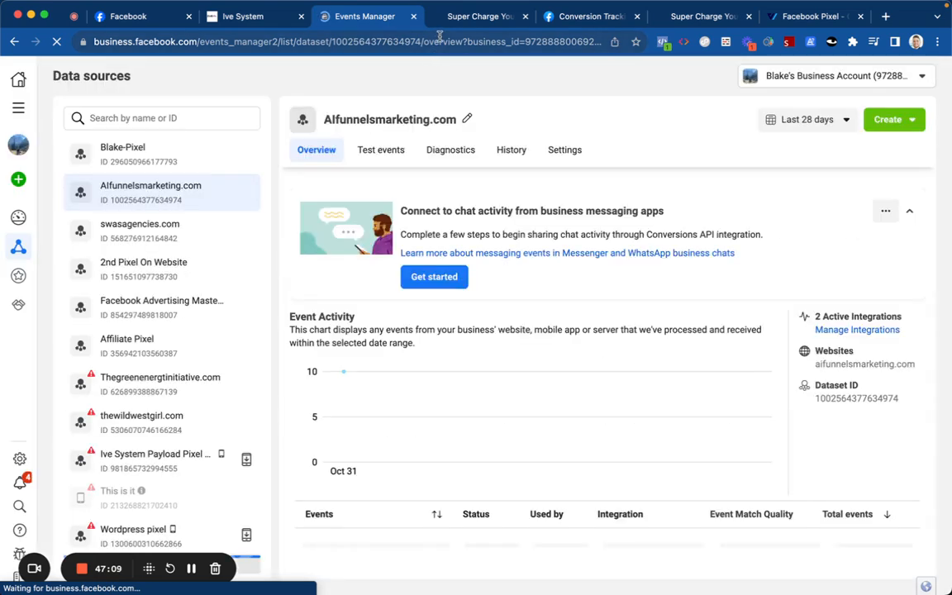
Step: Expand the Initiate checkout event row and scroll through its details
scroll(449, 315, down, 3)
click(475, 451)
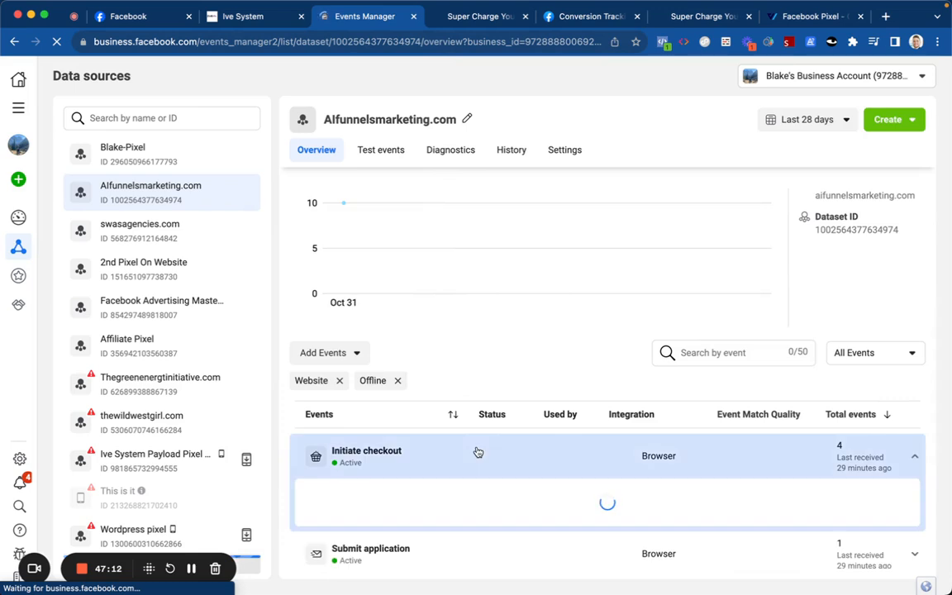
scroll(475, 438, down, 1)
scroll(480, 409, down, 3)
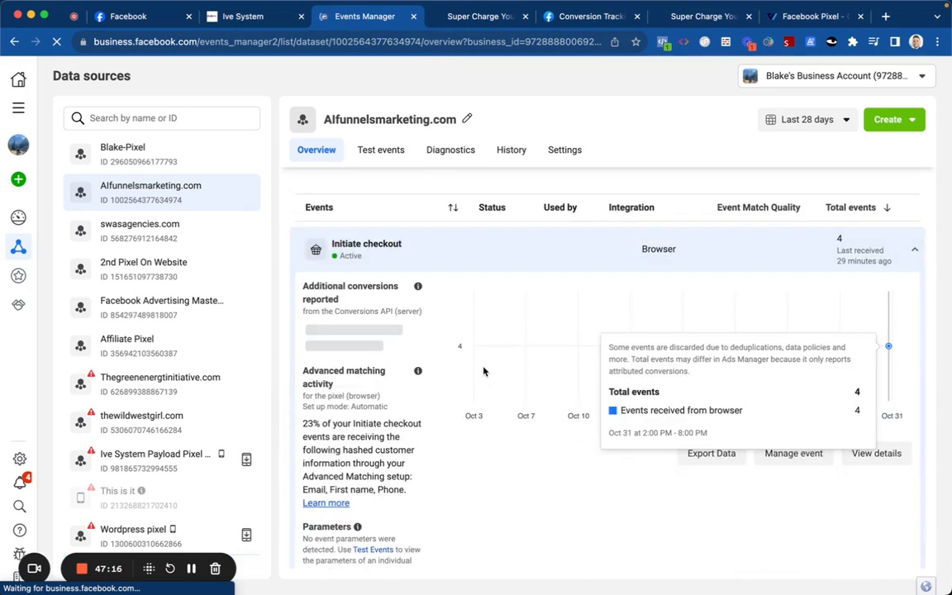
scroll(484, 347, down, 1)
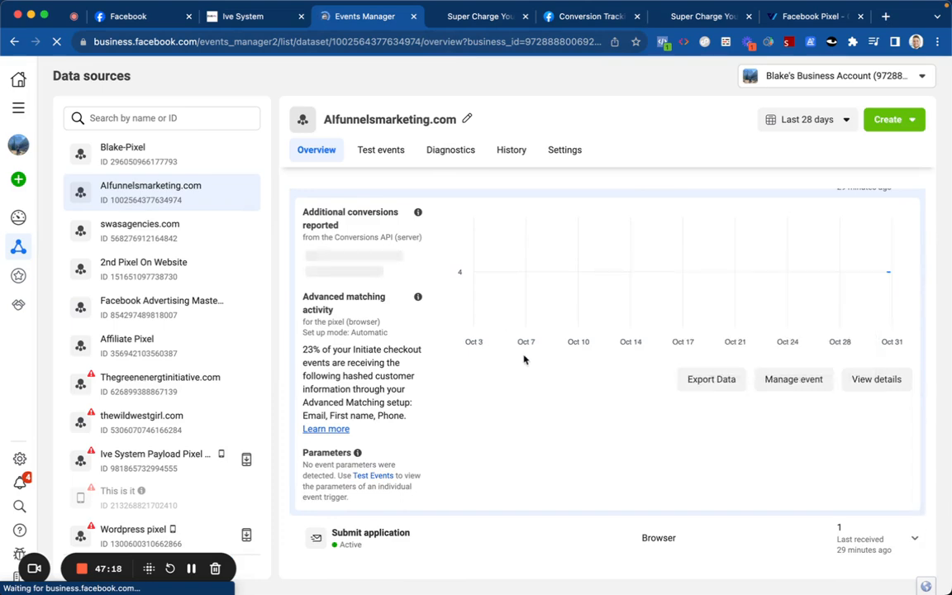
scroll(487, 305, up, 3)
Step: Collapse the Initiate checkout row and choose the custom conversion option under Add Events
click(488, 304)
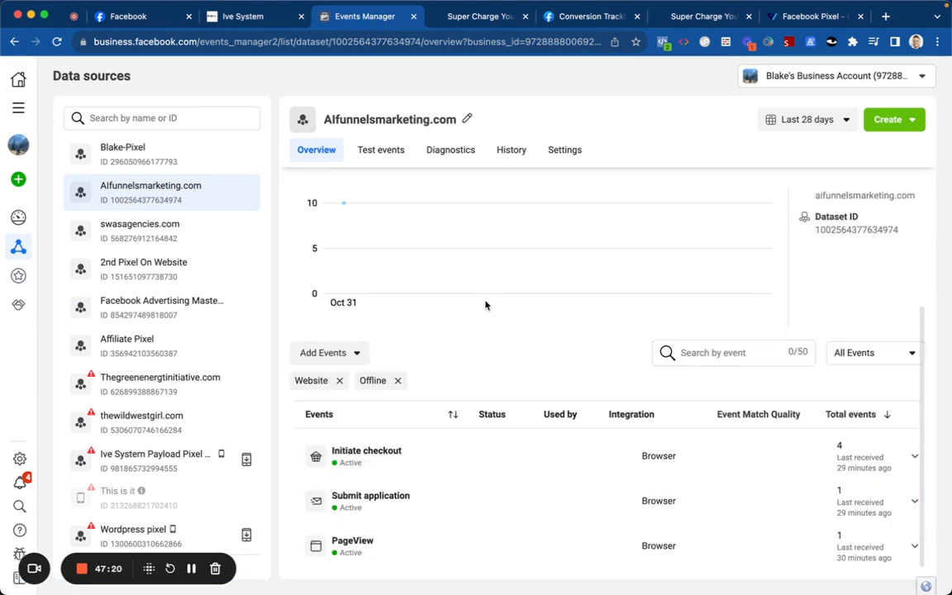
click(347, 351)
click(355, 385)
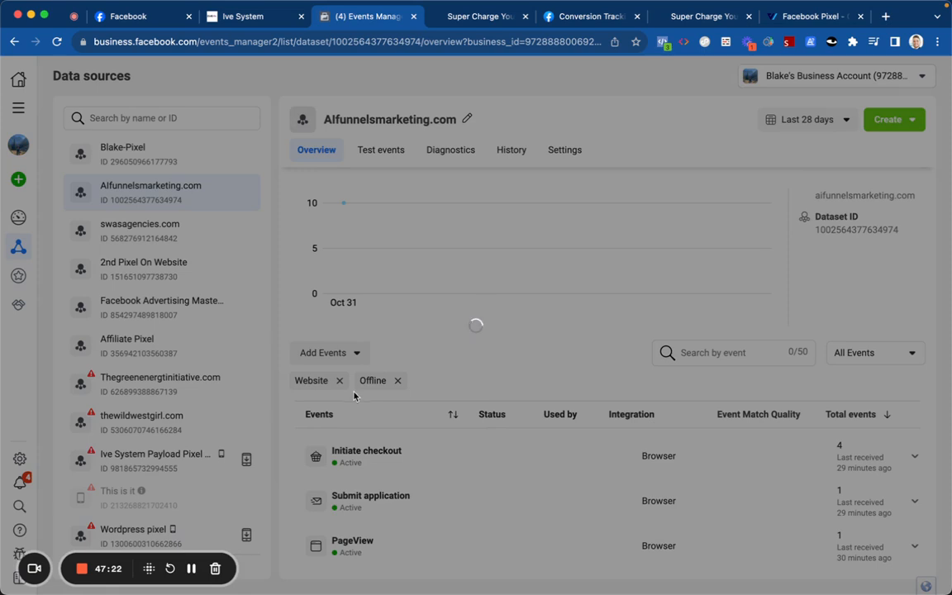